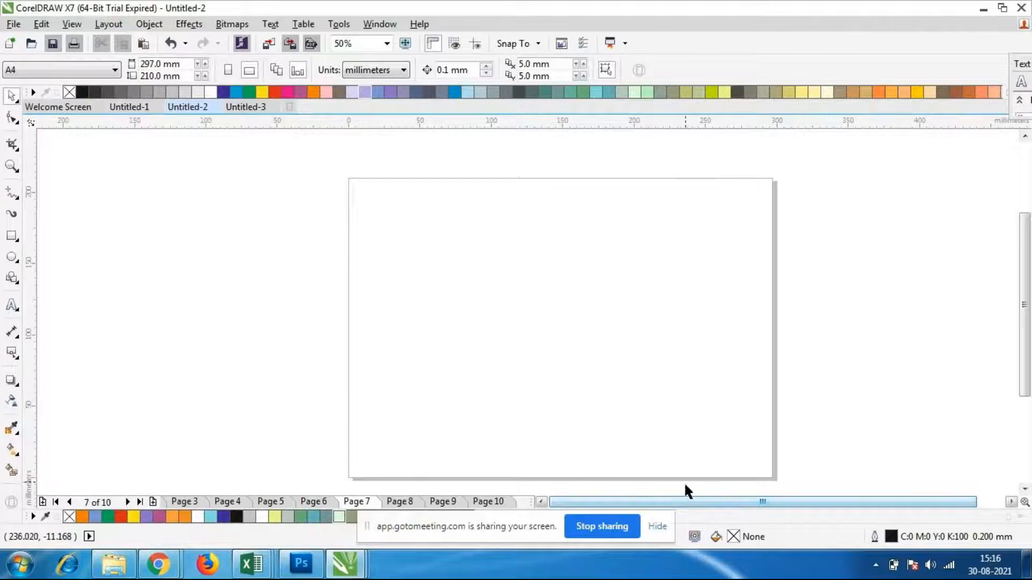
scroll(723, 318, up, 1)
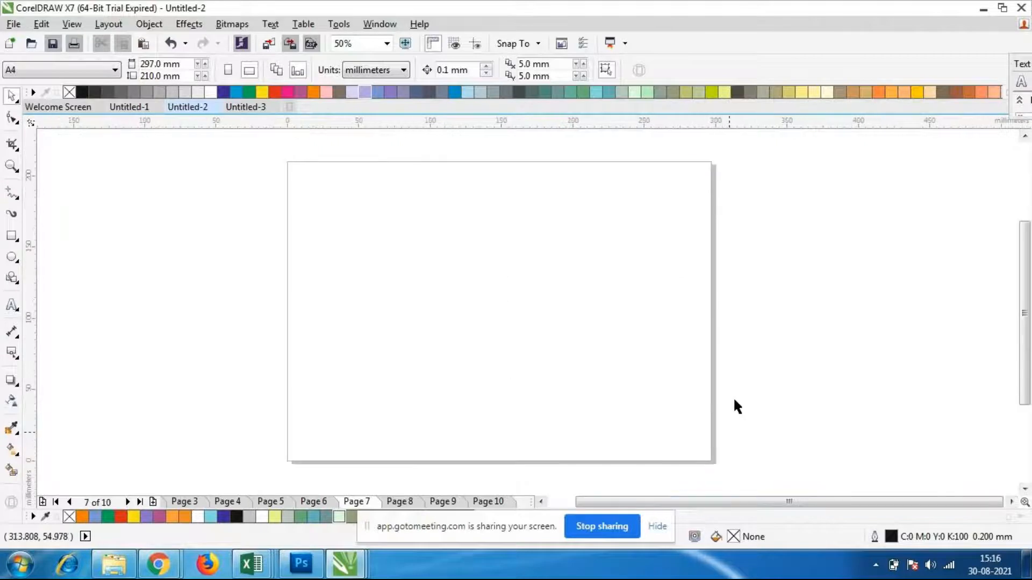
mouse_move(678, 504)
mouse_down()
mouse_move(668, 504)
mouse_move(688, 505)
mouse_up()
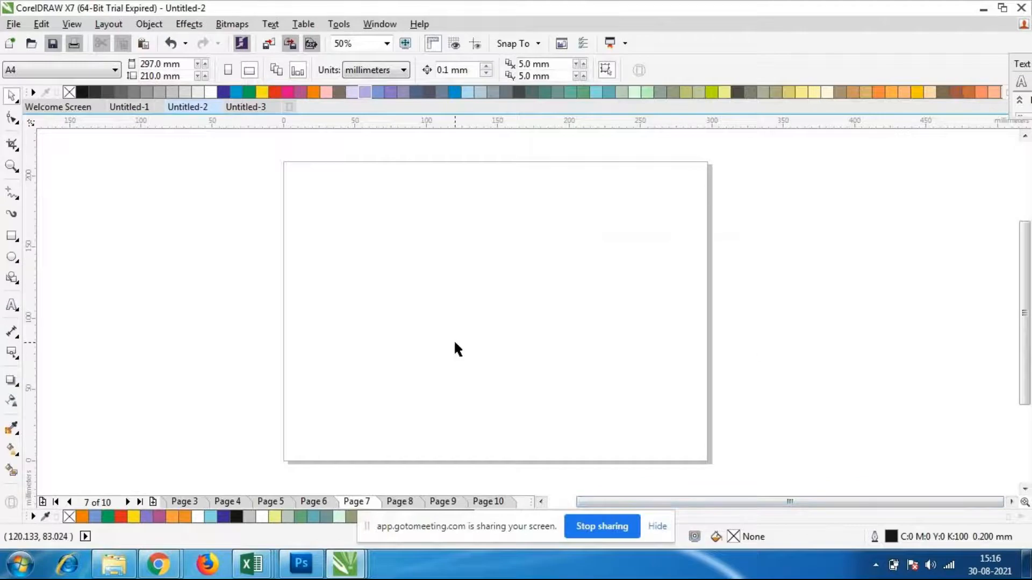
click(12, 308)
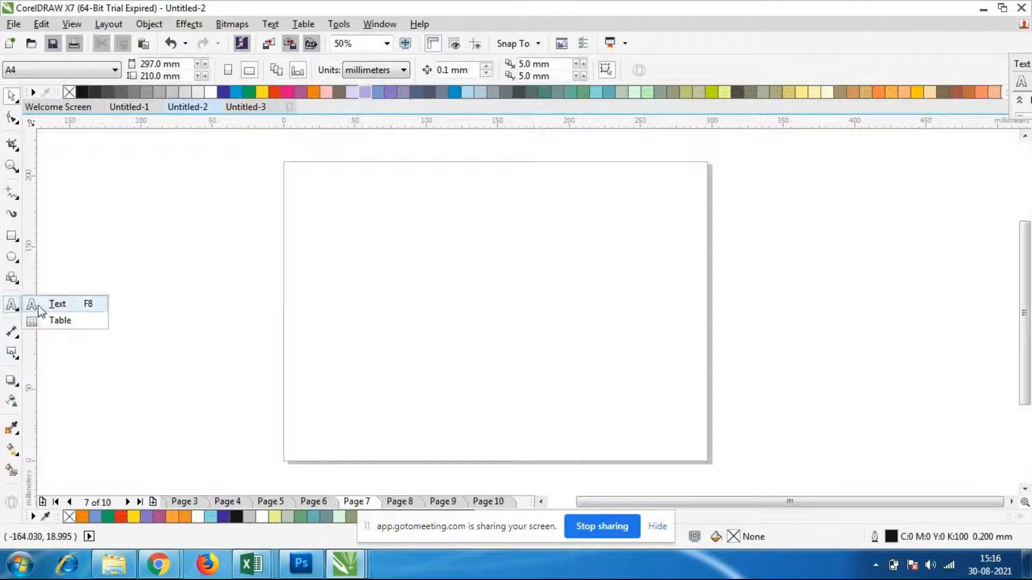
click(73, 306)
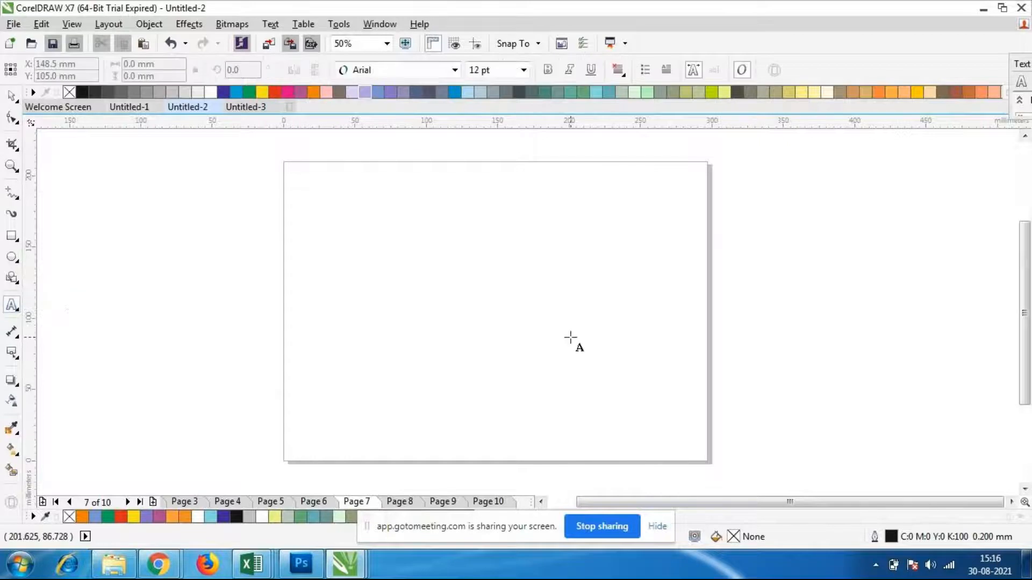
click(278, 26)
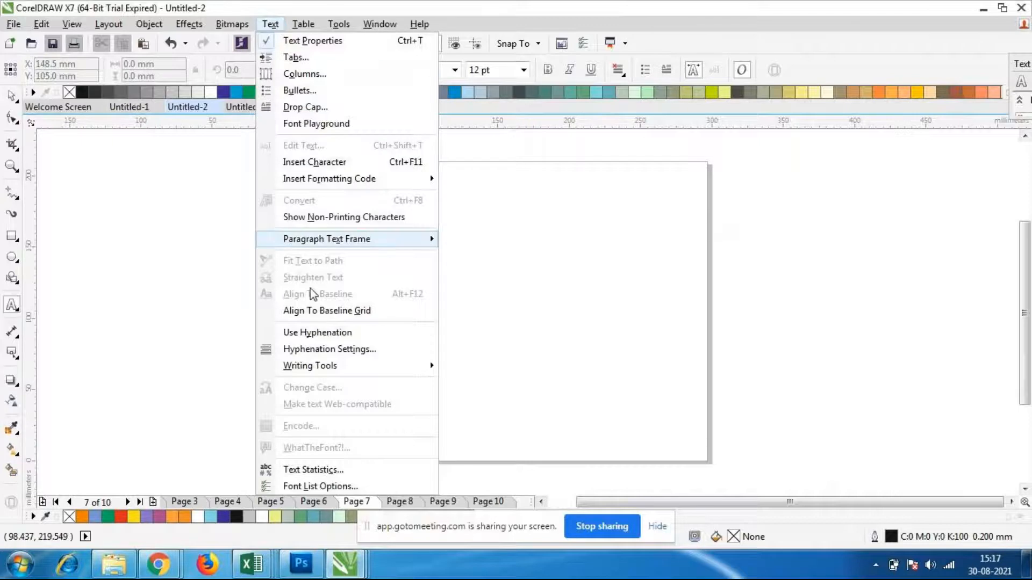
mouse_move(303, 24)
mouse_move(272, 24)
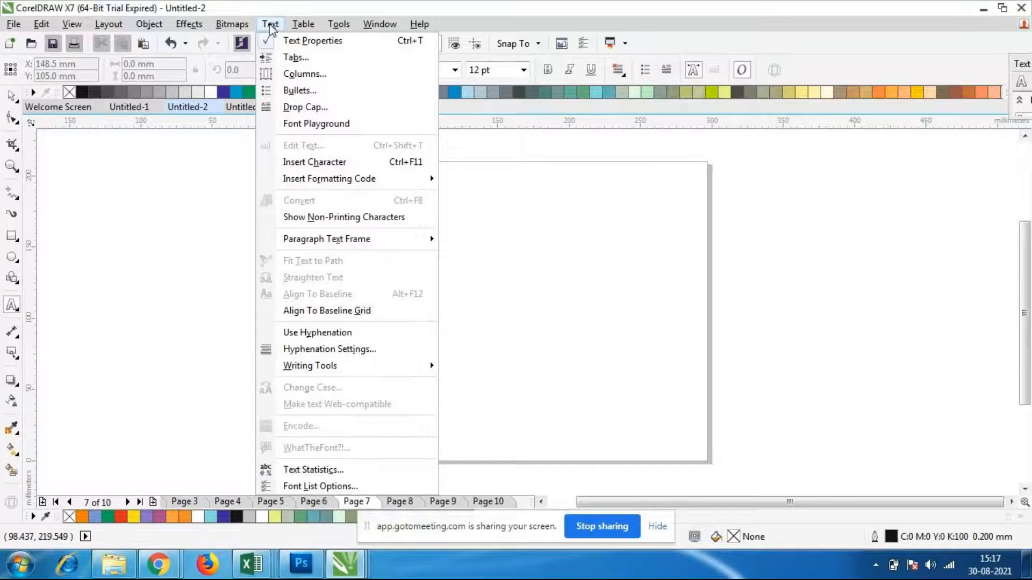
click(471, 180)
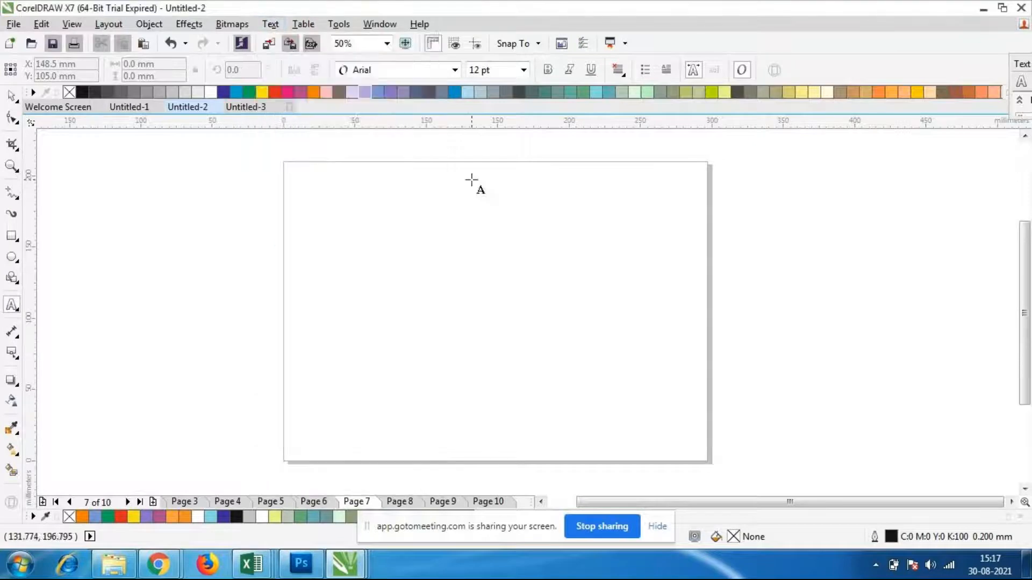
Draw an open elliptical arc about 159 mm wide and 130 mm high on the page with the Ellipse tool
click(16, 261)
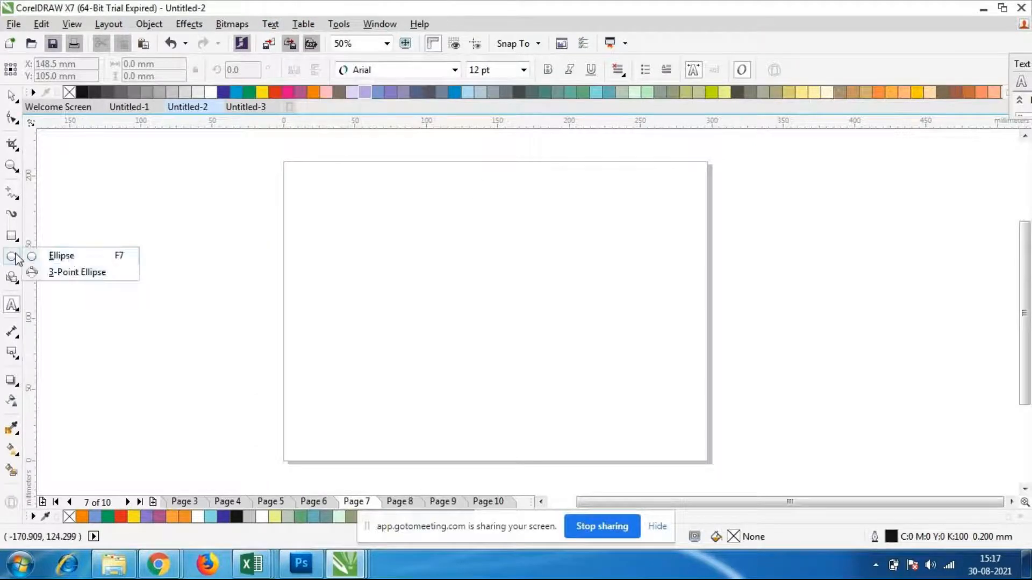
click(59, 257)
drag(340, 205, 568, 392)
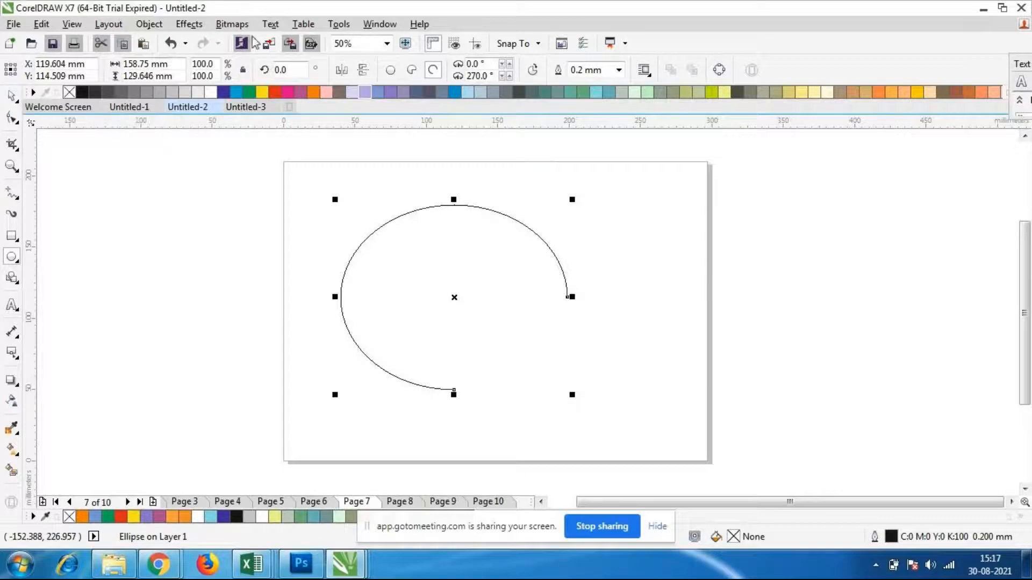
Fit the text "nict computer education bangalore" to the arc, starting on its upper left part at an offset of about 139 mm
click(270, 24)
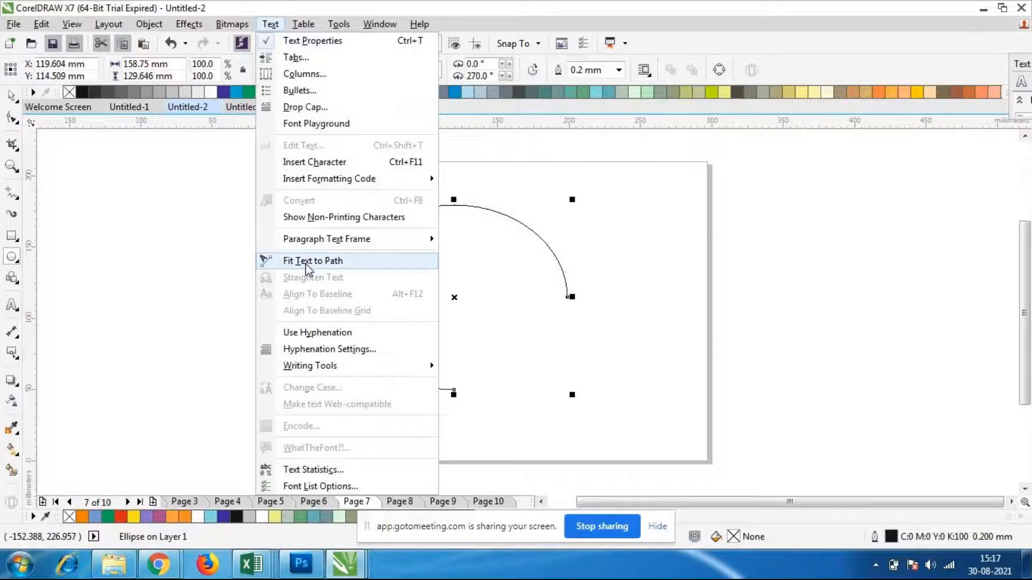
click(14, 309)
click(13, 309)
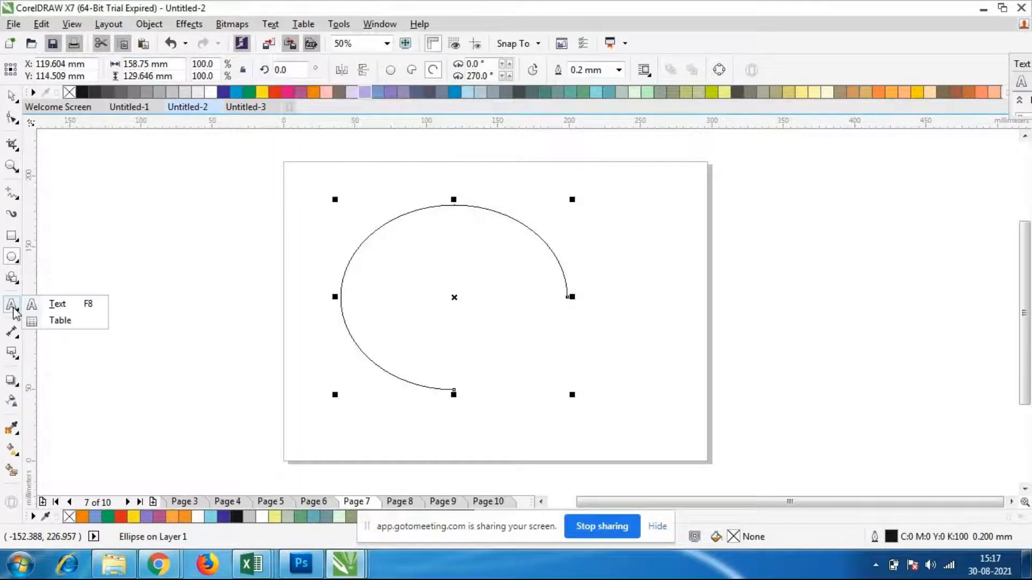
click(53, 304)
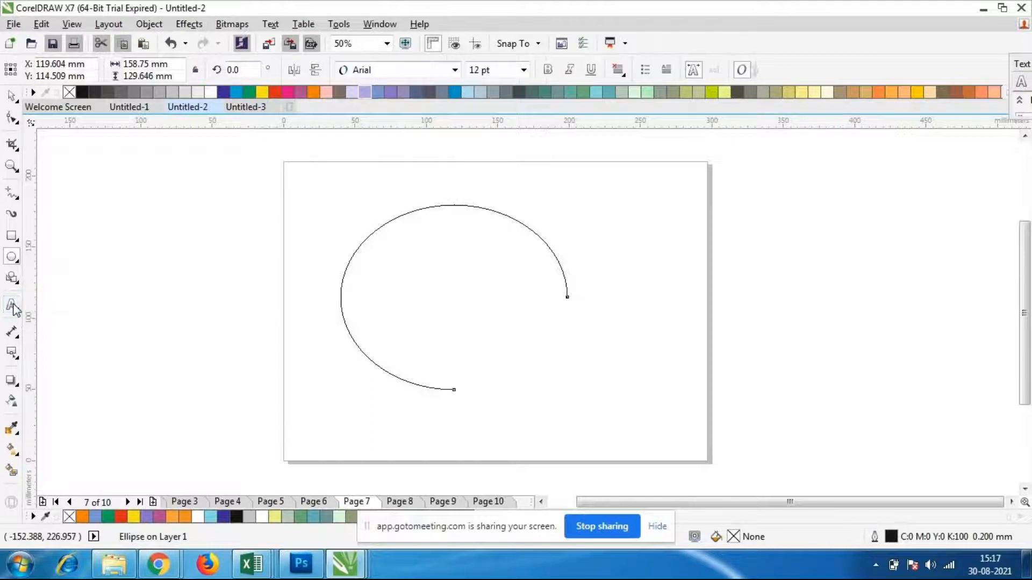
click(148, 25)
mouse_move(231, 27)
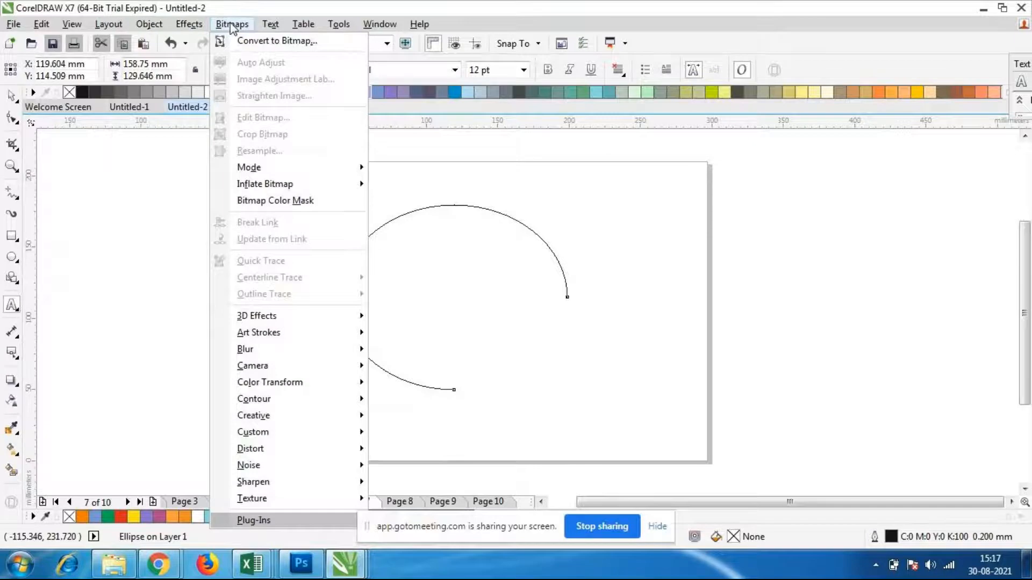
mouse_move(268, 29)
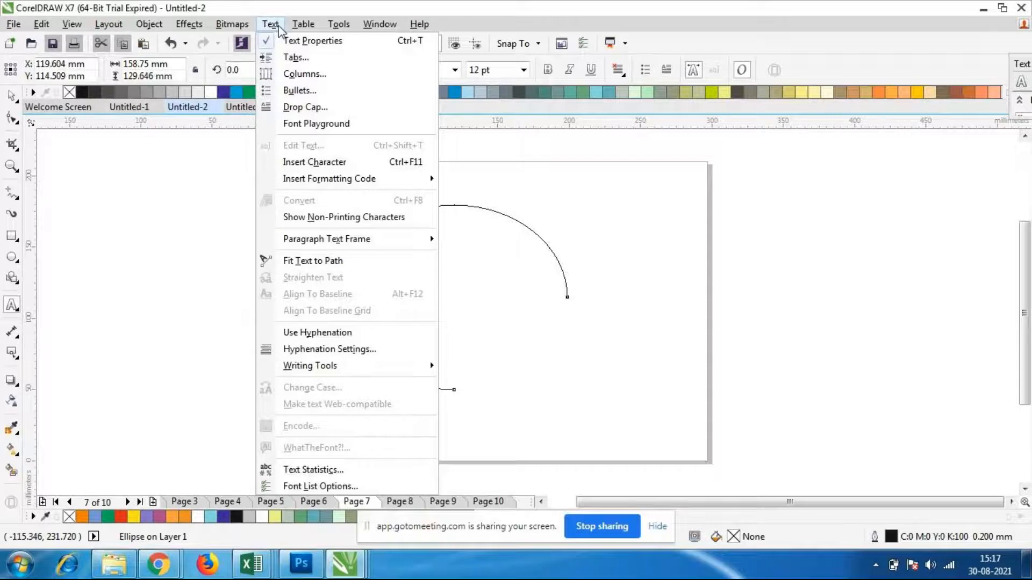
click(317, 261)
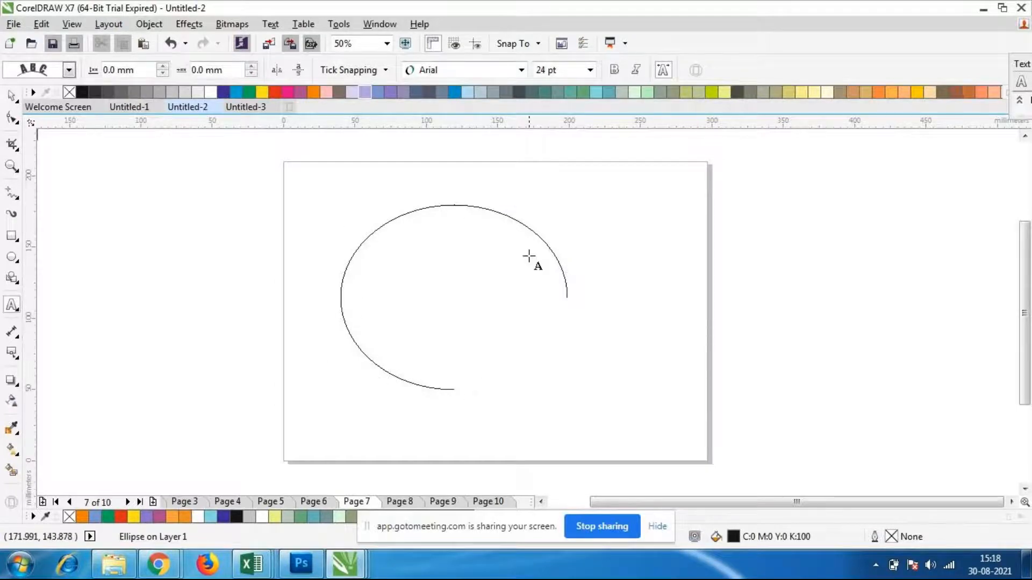
click(348, 260)
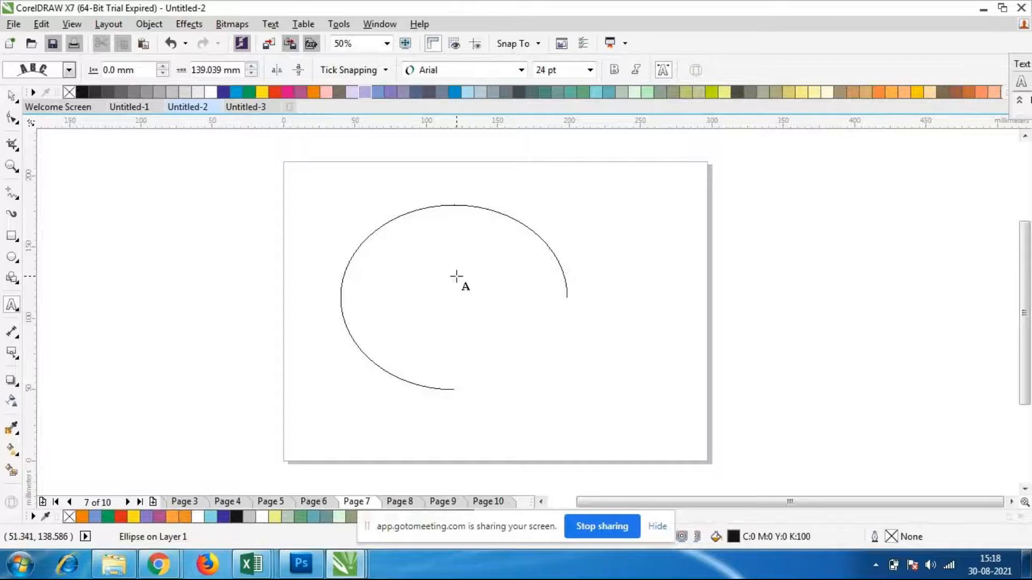
text(nid)
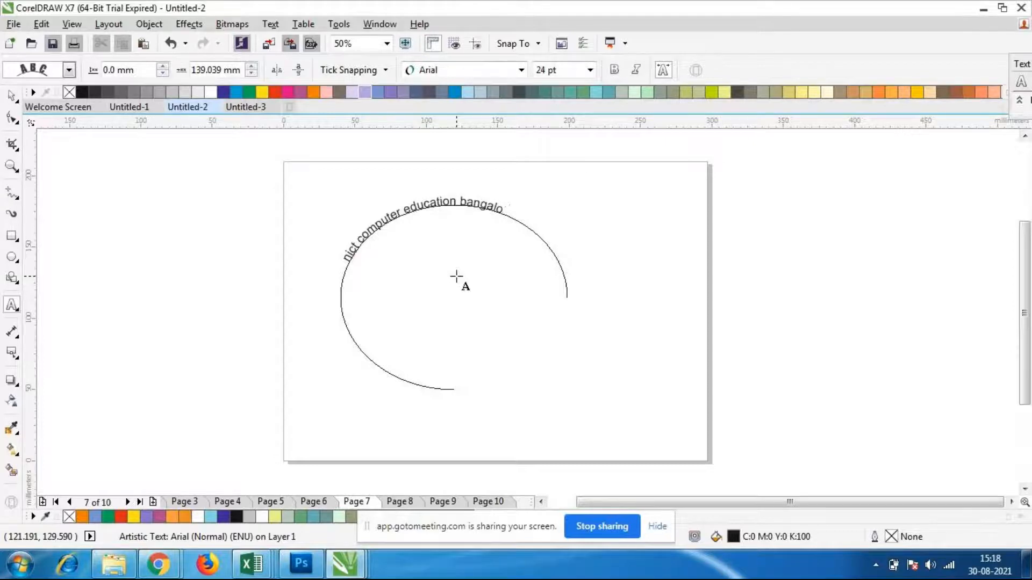
Resize the whole curved text, trying 72 pt and settling on 36 pt
click(416, 252)
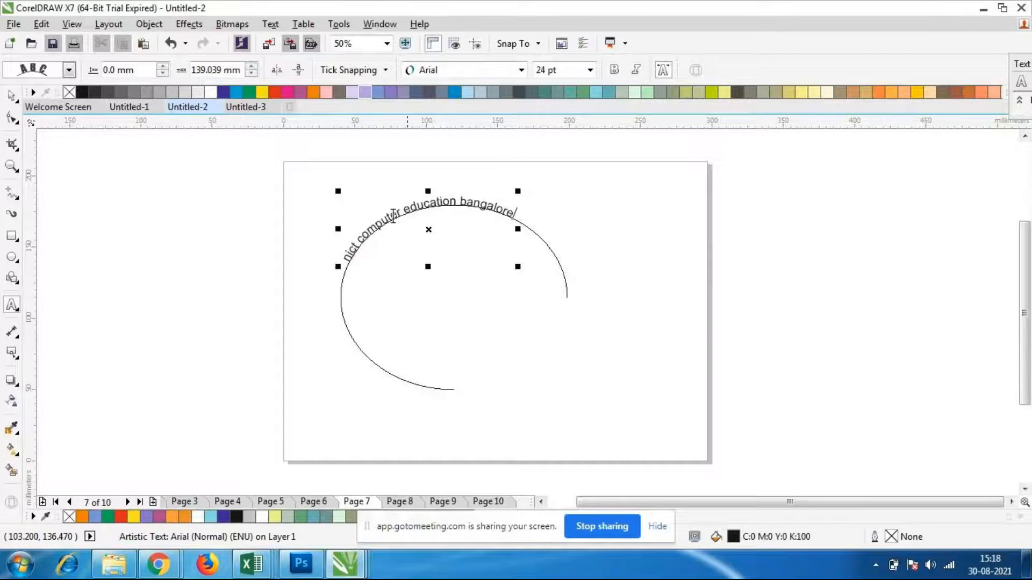
drag(520, 210, 342, 262)
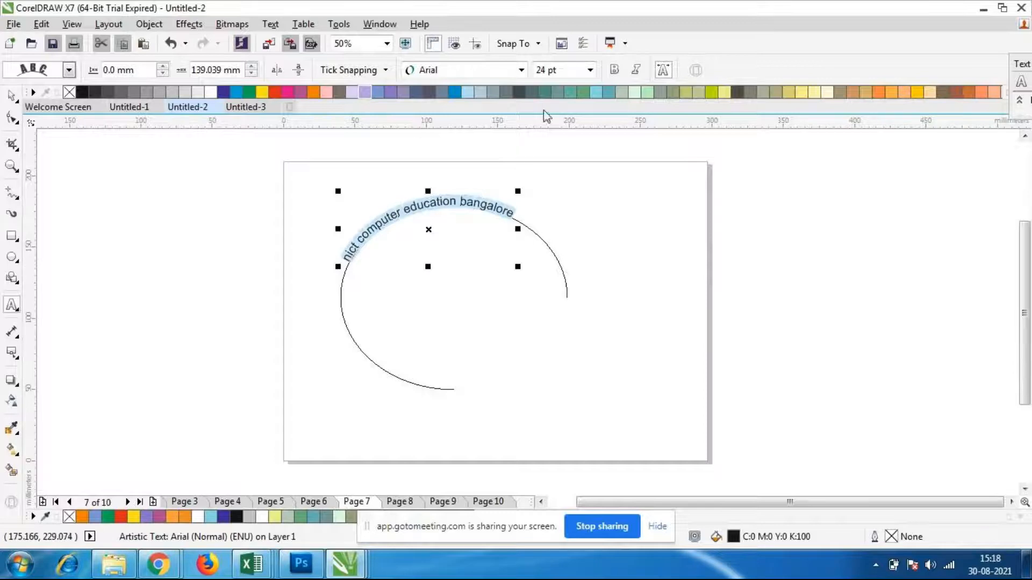
click(590, 70)
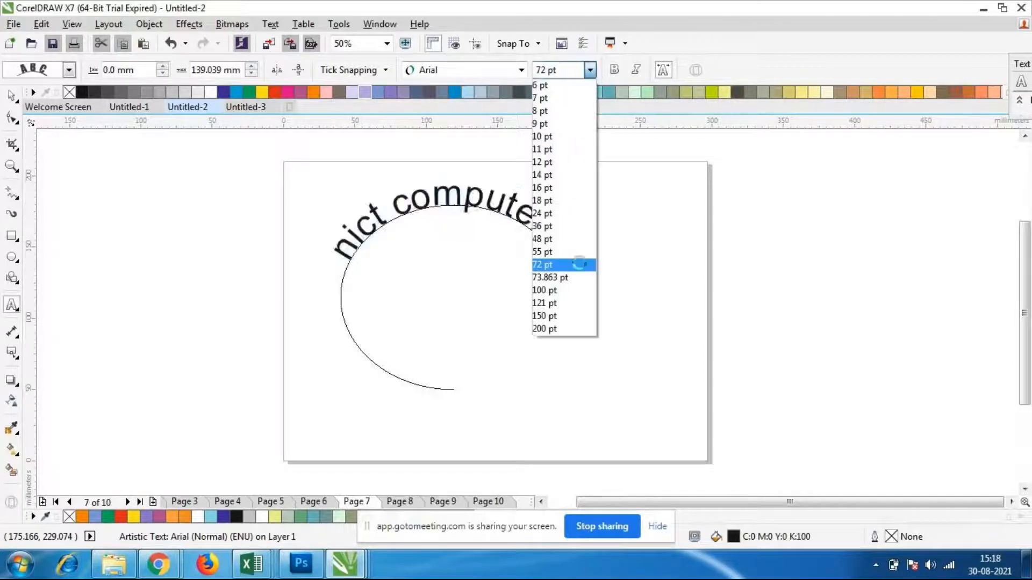
click(576, 264)
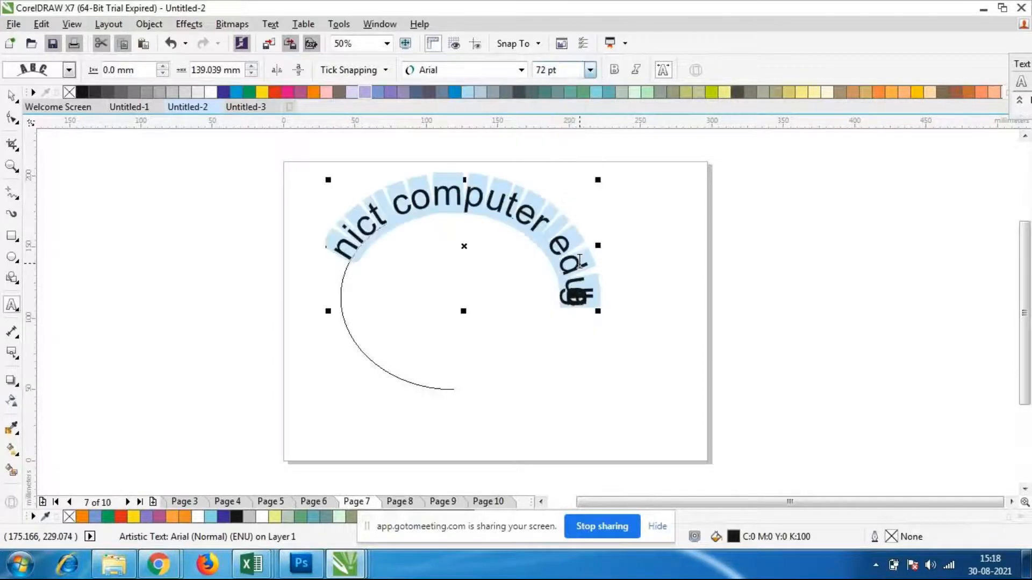
click(591, 70)
click(567, 227)
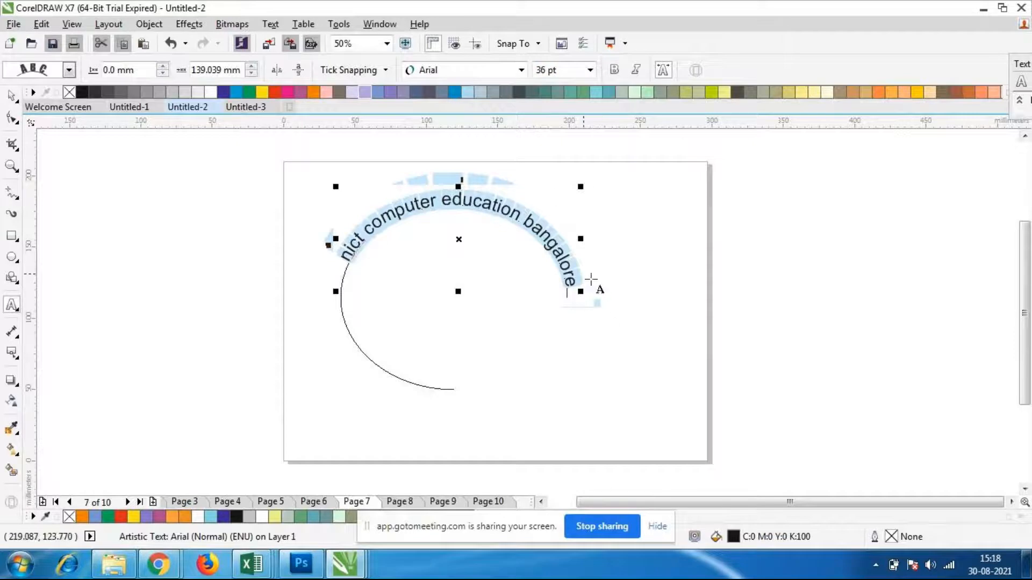
click(11, 97)
click(208, 291)
click(454, 206)
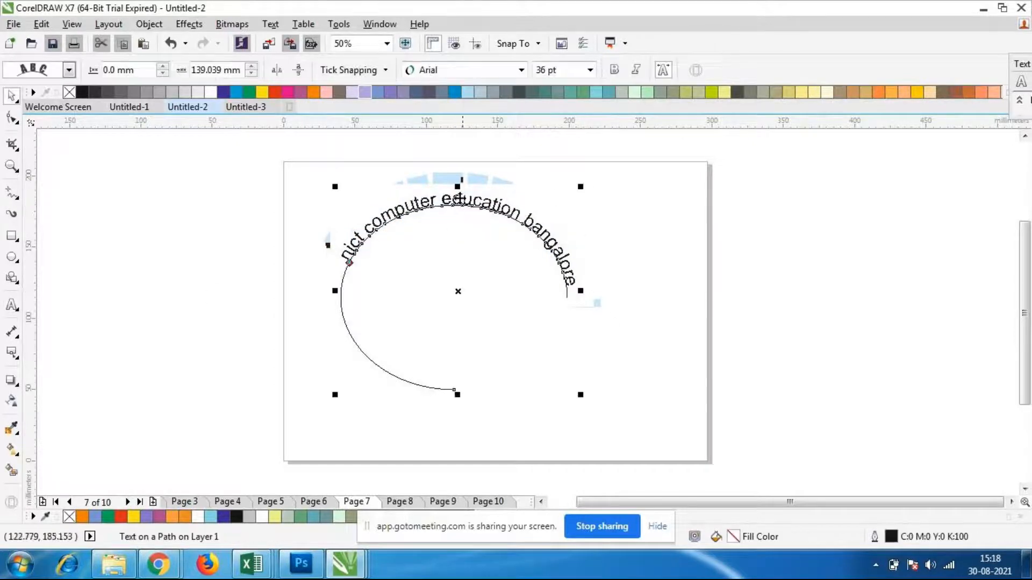
click(546, 239)
click(492, 209)
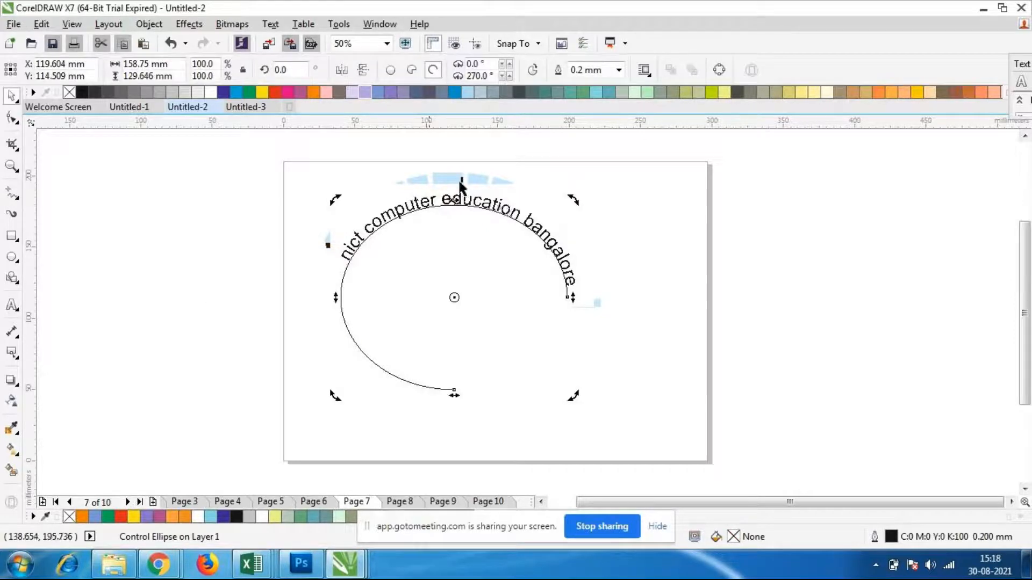
click(605, 252)
click(607, 258)
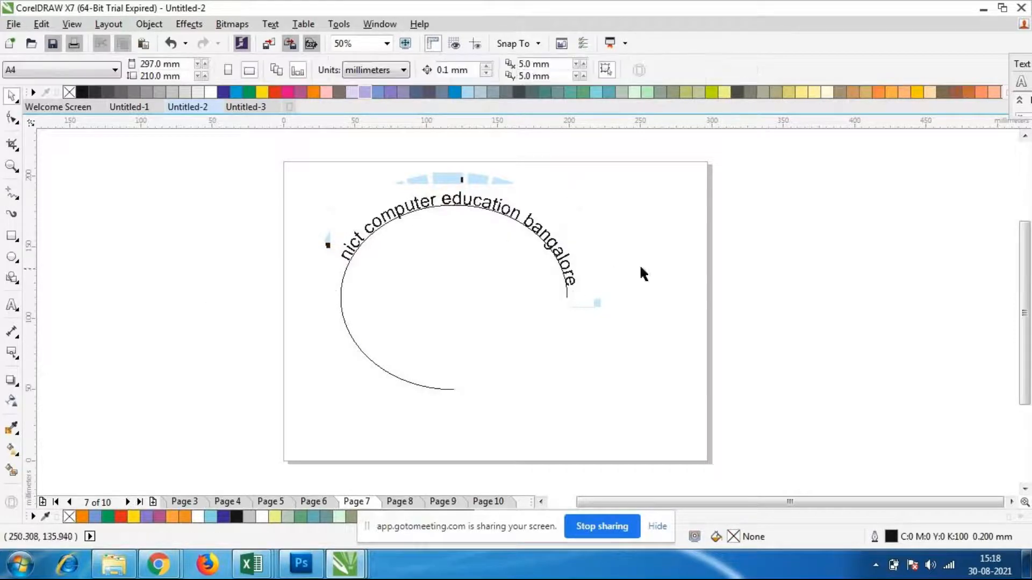
Select all of the curved text for editing and set its font to Bauhaus 93
double_click(484, 204)
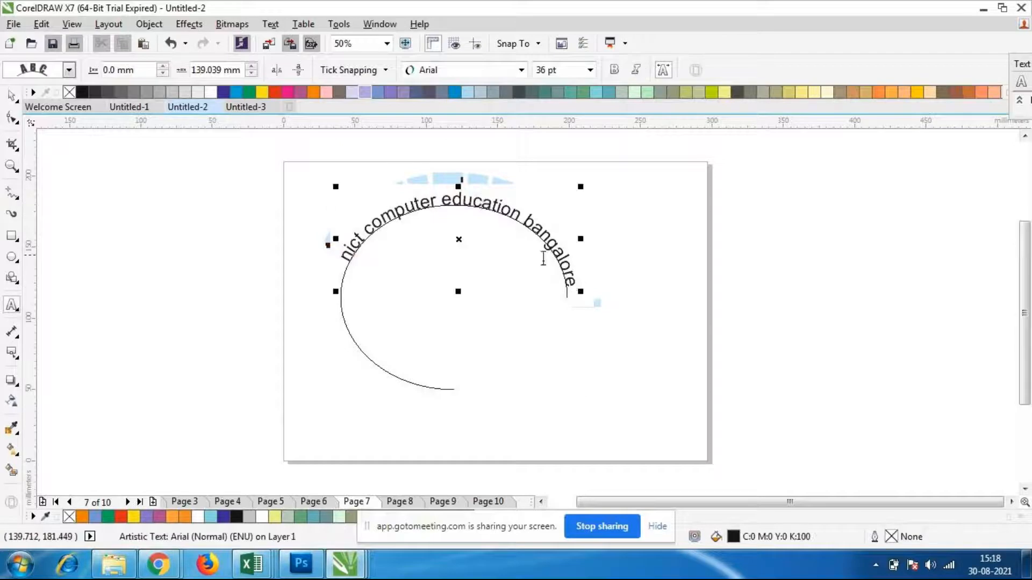
drag(485, 203, 546, 263)
click(593, 301)
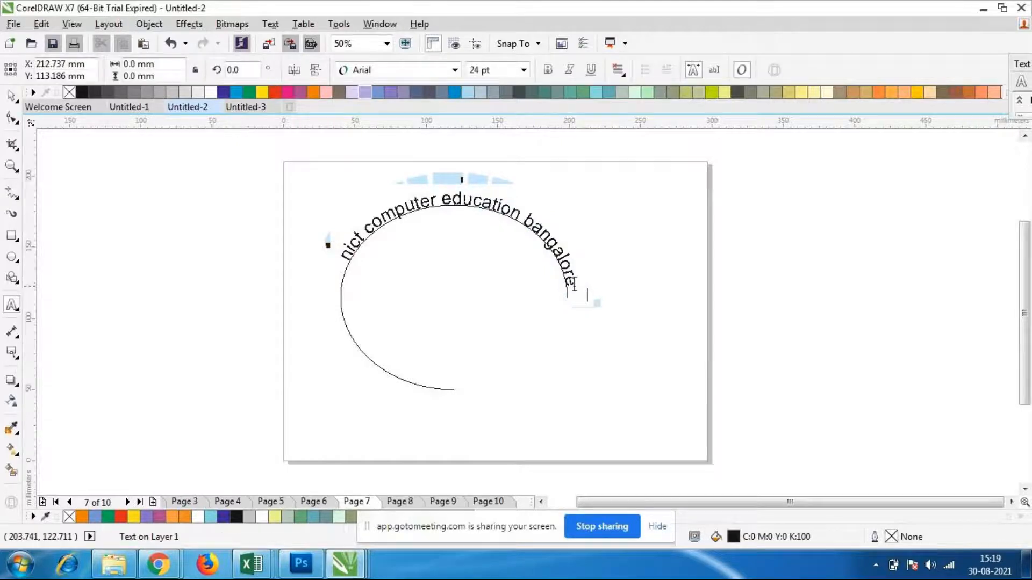
click(570, 280)
drag(570, 280, 340, 274)
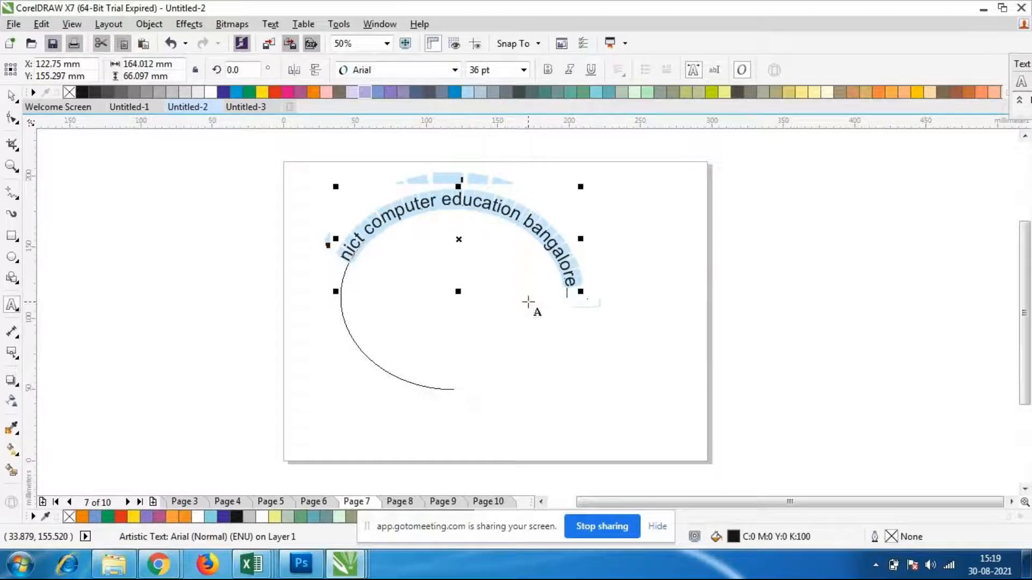
click(454, 69)
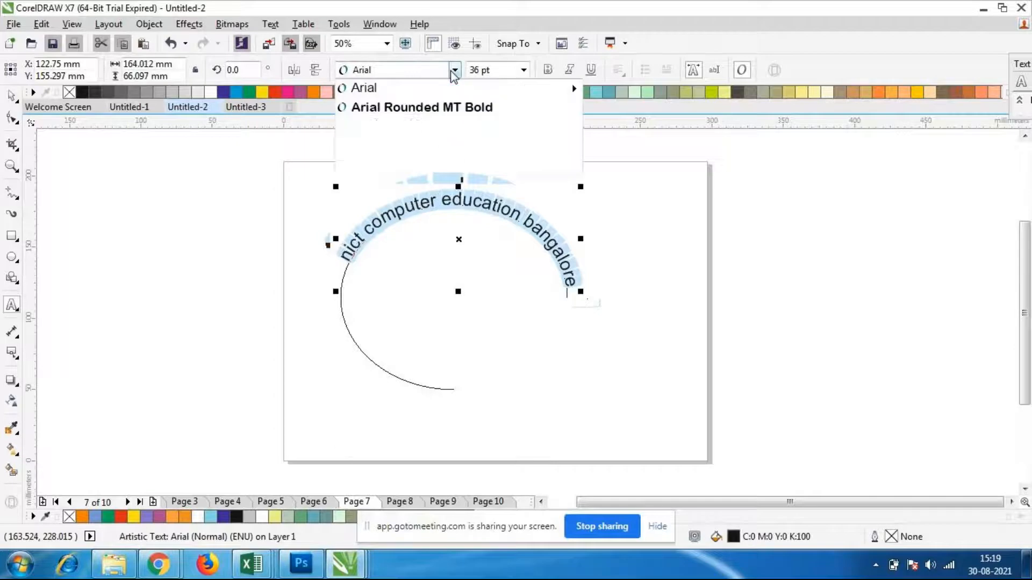
click(433, 125)
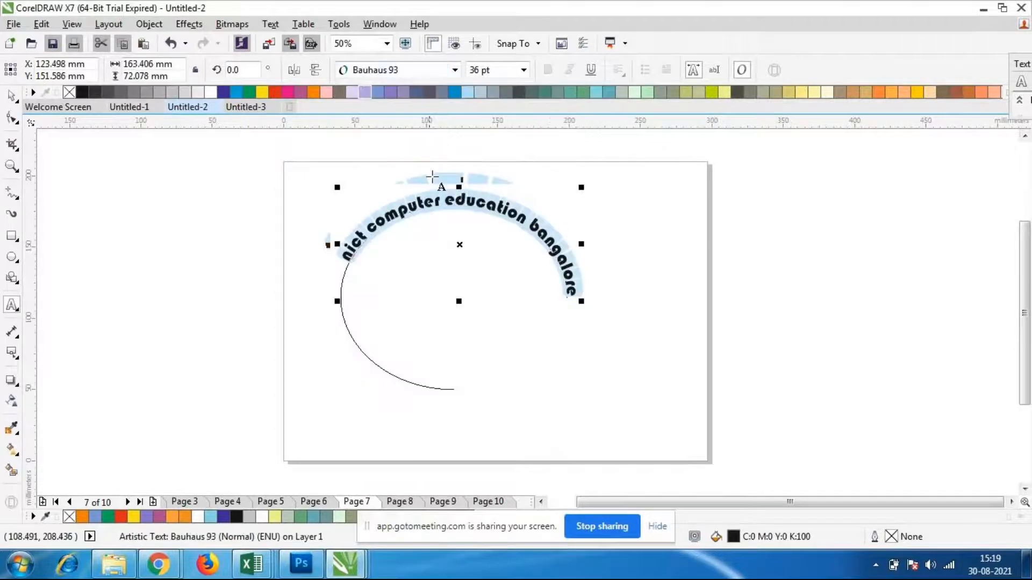
Try Berlin Sans FB and Bell MT on the curved text and settle on Blackoak Std
click(455, 70)
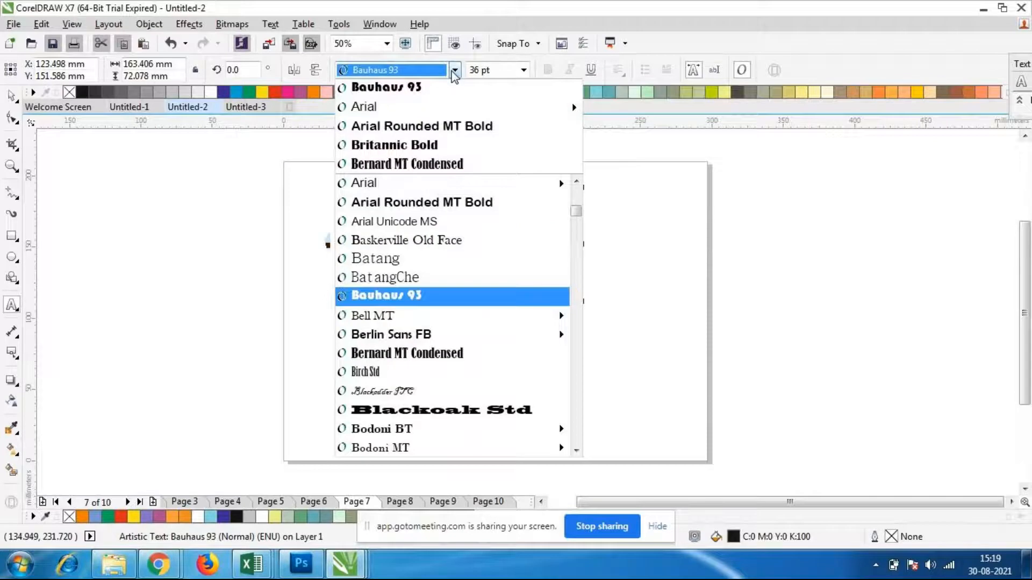
click(432, 336)
click(455, 71)
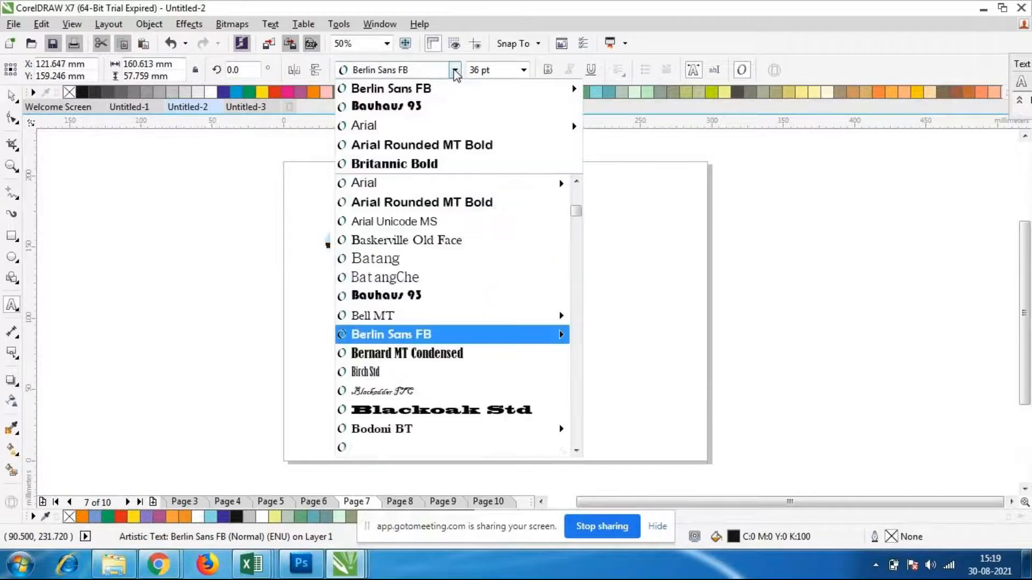
click(430, 316)
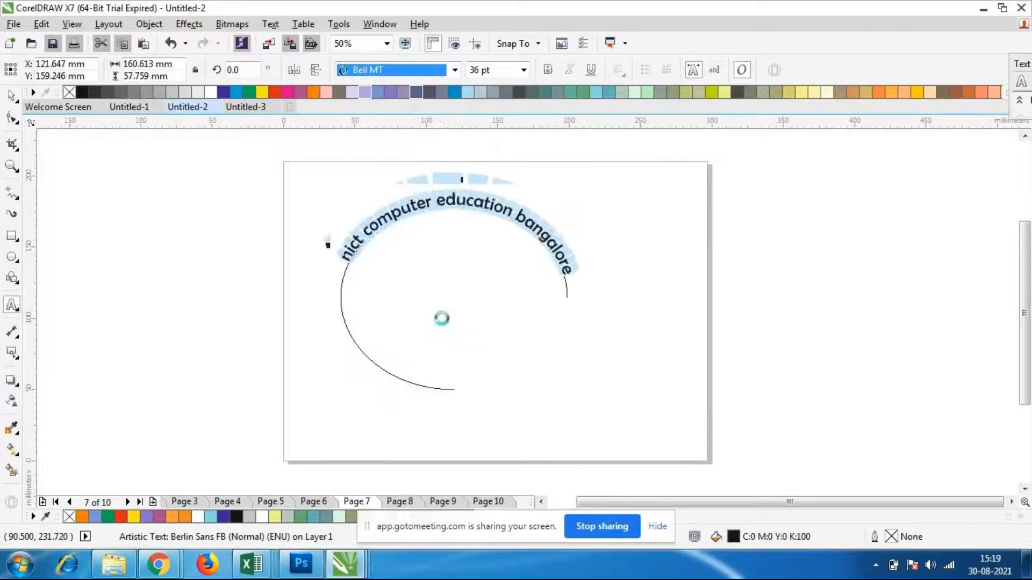
click(455, 71)
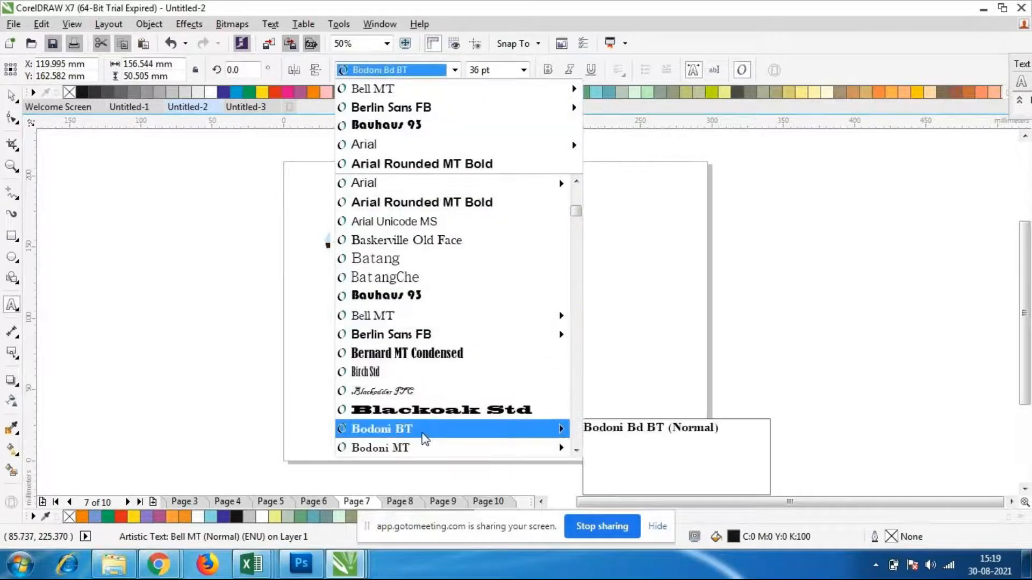
click(437, 413)
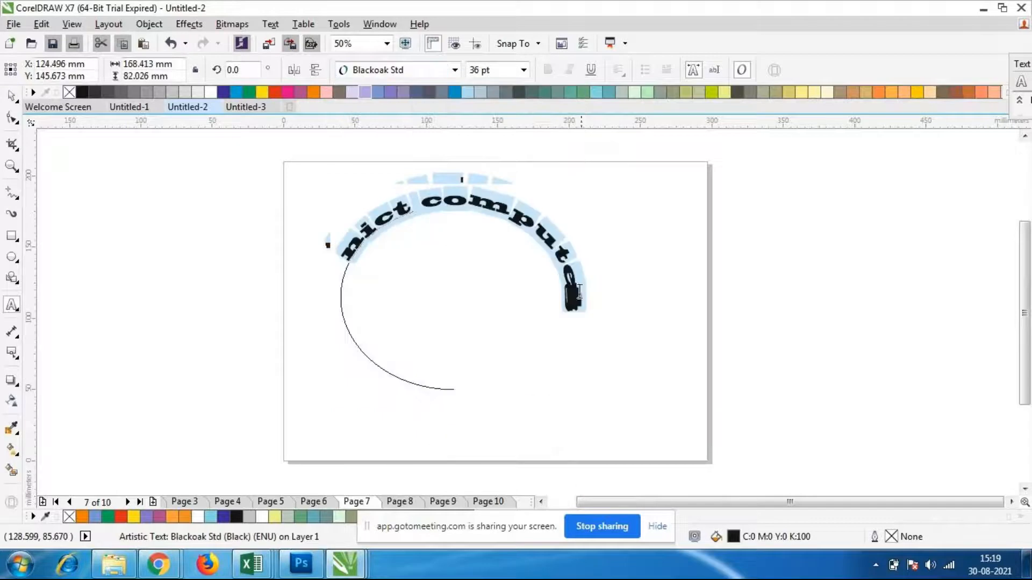
Undo the last font change on the curved text and erase all of its characters from the arc
key(ctrl+z)
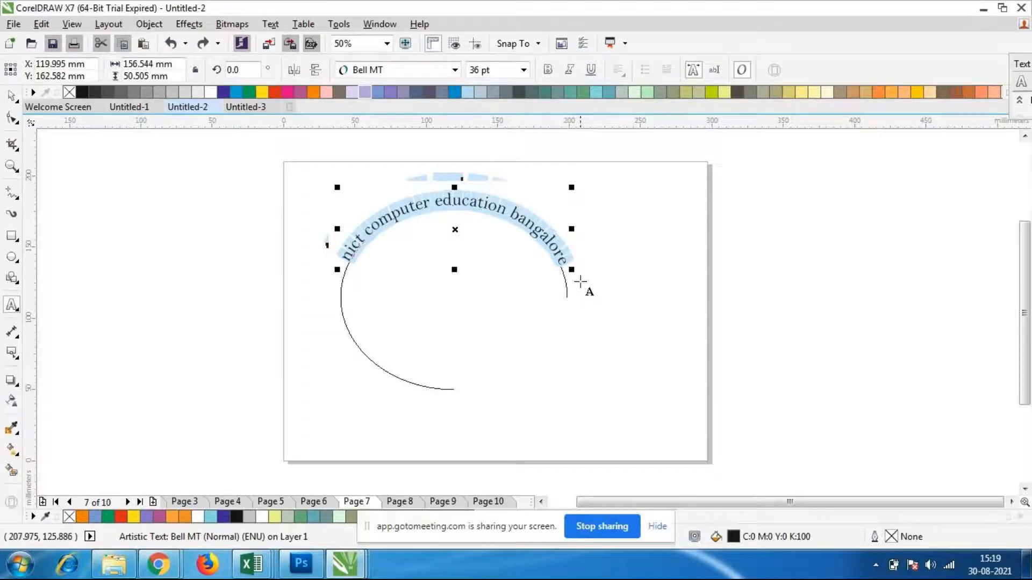
click(565, 262)
key(BackSpace)
key(BackSpace)
key(BackSpace)
key(BackSpace)
key(BackSpace)
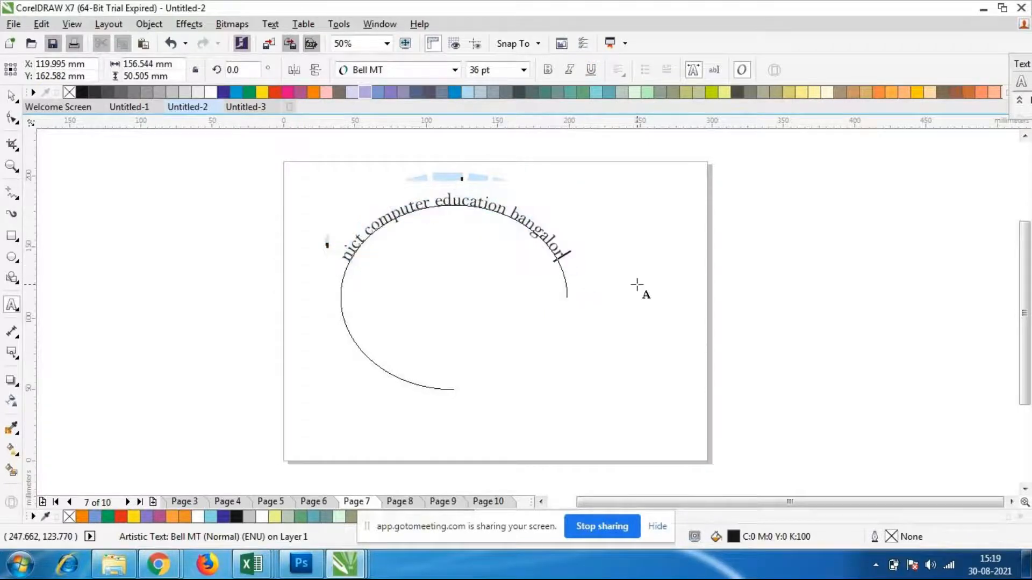
key(BackSpace)
key(BackSpace)
key(BackSpace)
key(BackSpace)
key(BackSpace)
key(BackSpace)
key(BackSpace)
key(BackSpace)
key(BackSpace)
key(BackSpace)
key(BackSpace)
key(BackSpace)
key(BackSpace)
key(BackSpace)
key(BackSpace)
key(BackSpace)
key(BackSpace)
key(BackSpace)
key(BackSpace)
key(BackSpace)
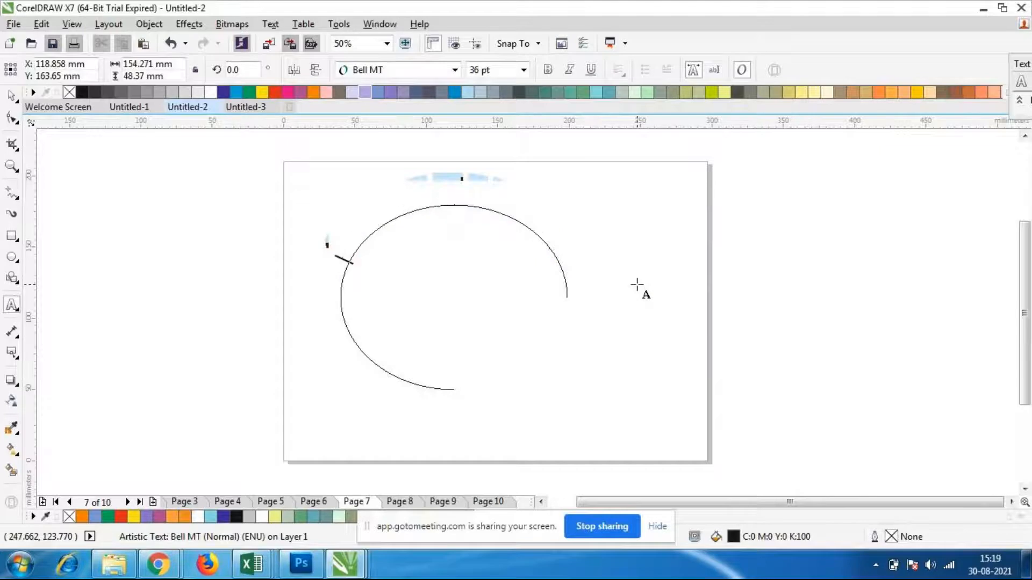
Delete the arc from page 7
click(10, 96)
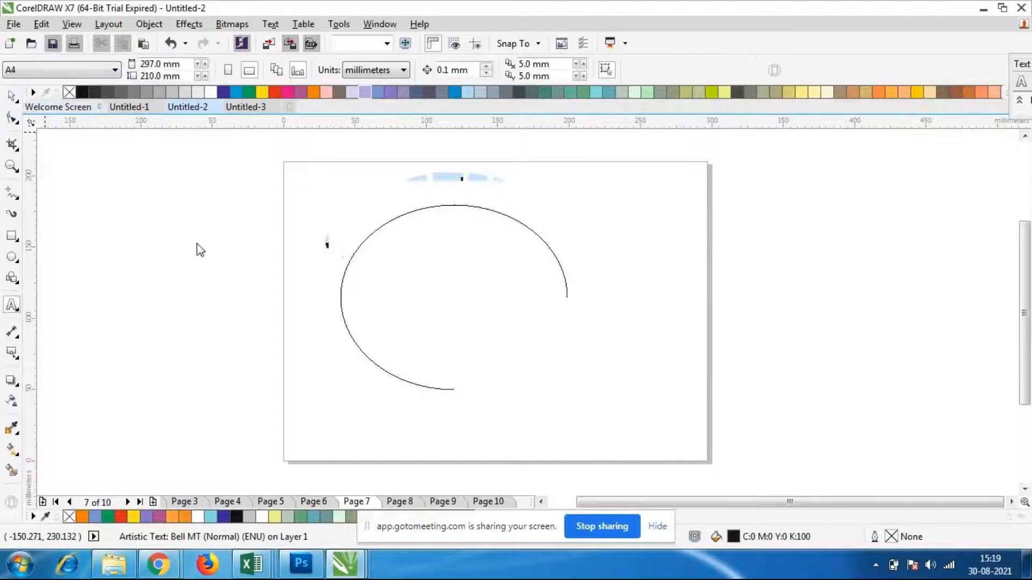
click(377, 226)
key(Delete)
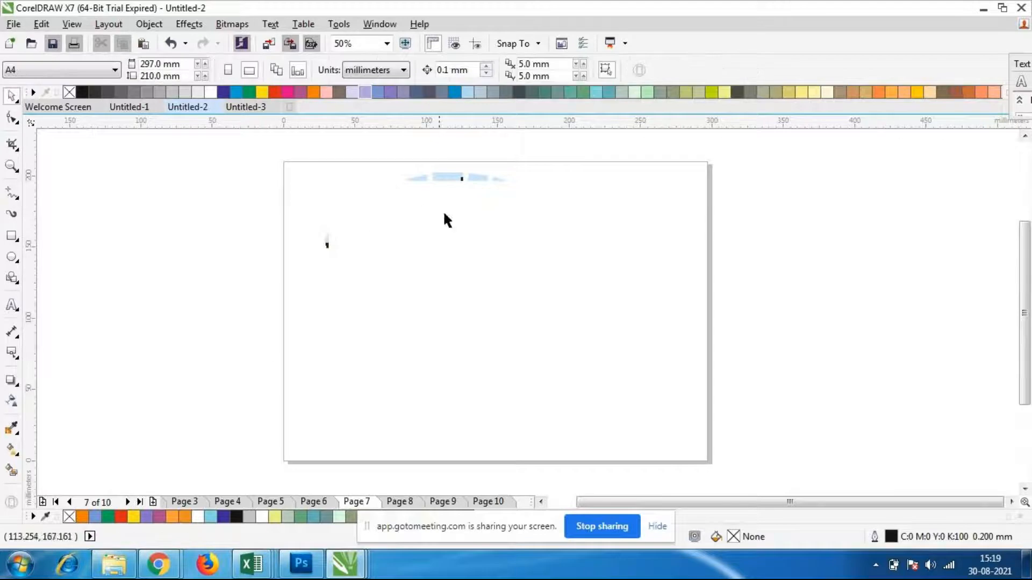
Draw a five-pointed star about 127 mm wide and 103 mm high on the page
click(12, 258)
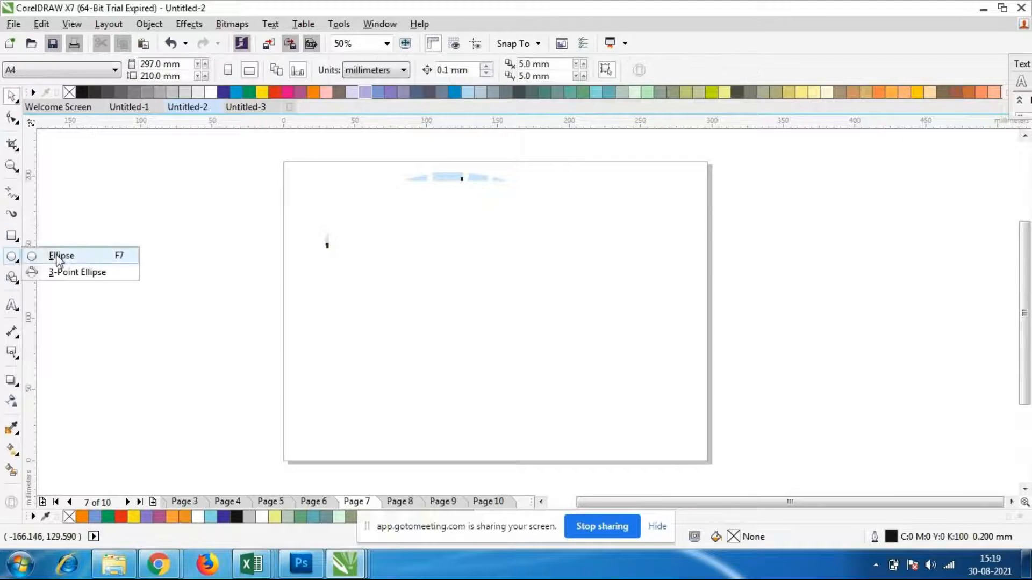
click(12, 258)
click(12, 280)
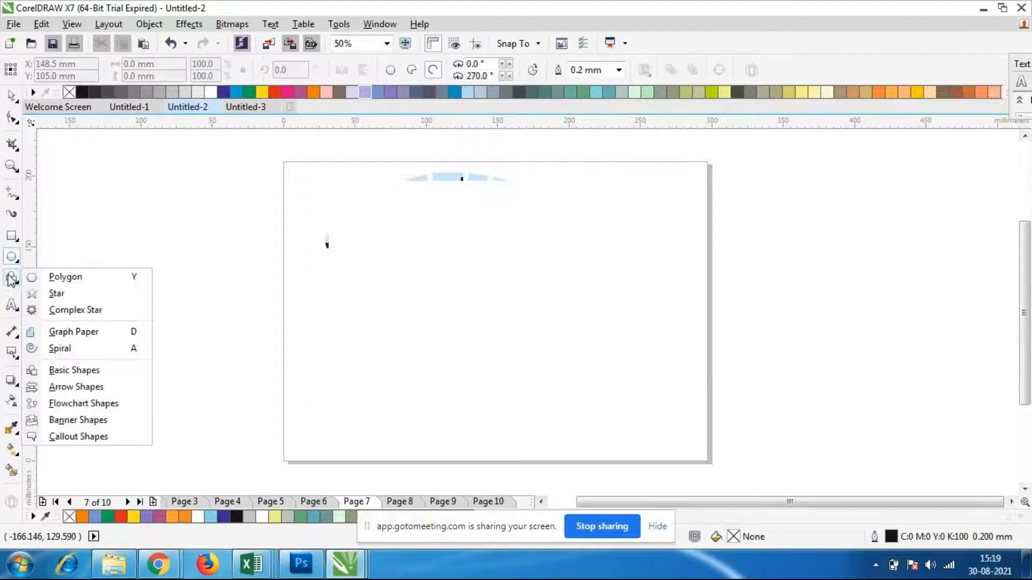
click(79, 293)
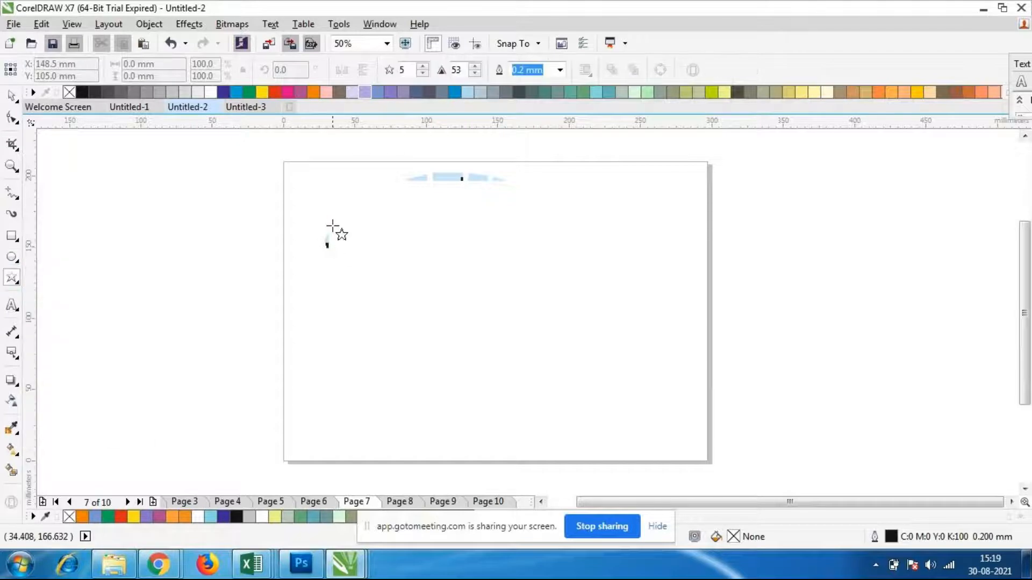
drag(329, 207, 499, 353)
scroll(491, 288, down, 2)
scroll(470, 293, up, 2)
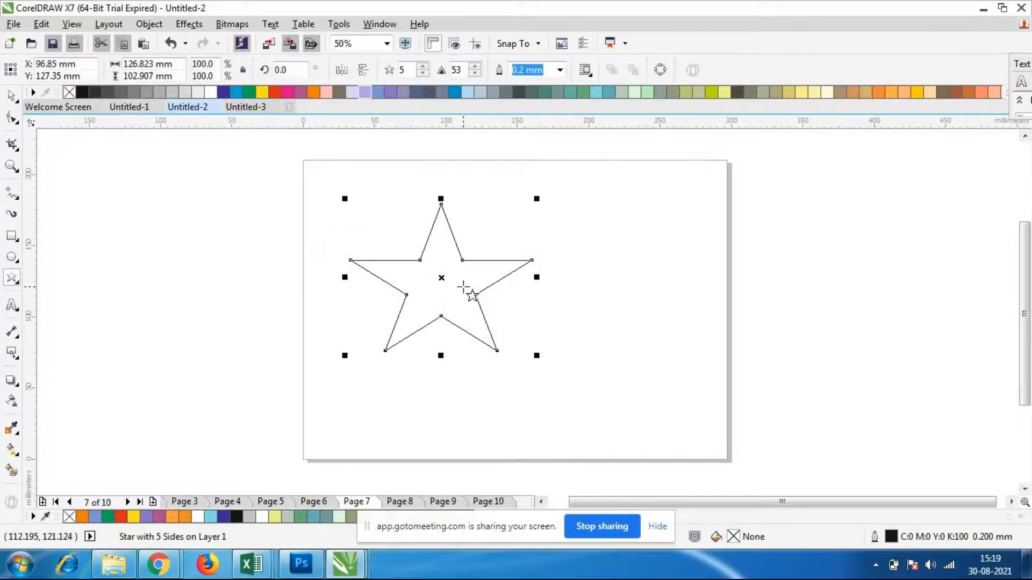
Enlarge the star proportionally to about 176 × 143 mm and fill it with teal (C60 M0 Y40 K20)
click(11, 96)
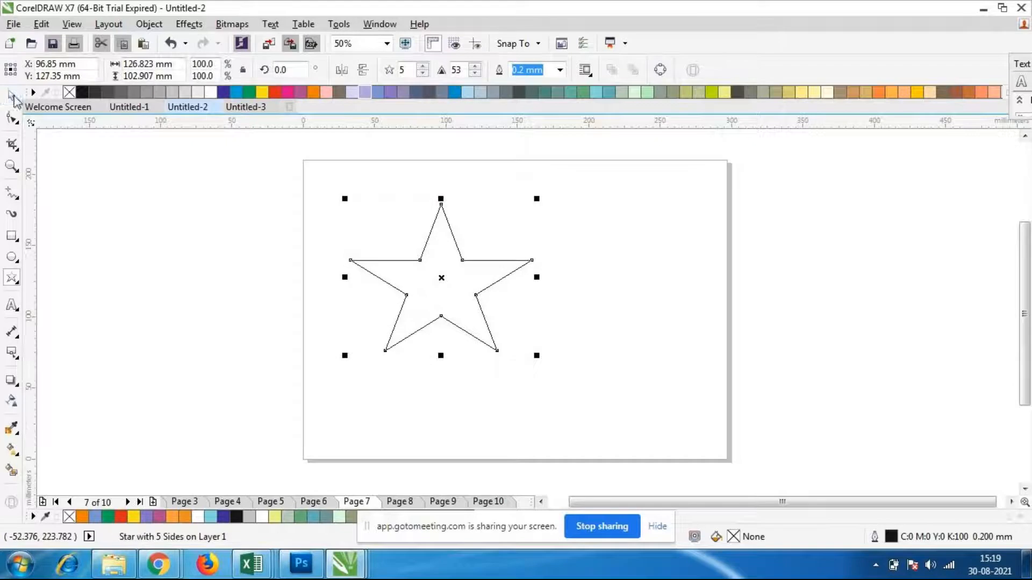
drag(536, 356, 635, 415)
click(574, 393)
click(532, 370)
click(570, 92)
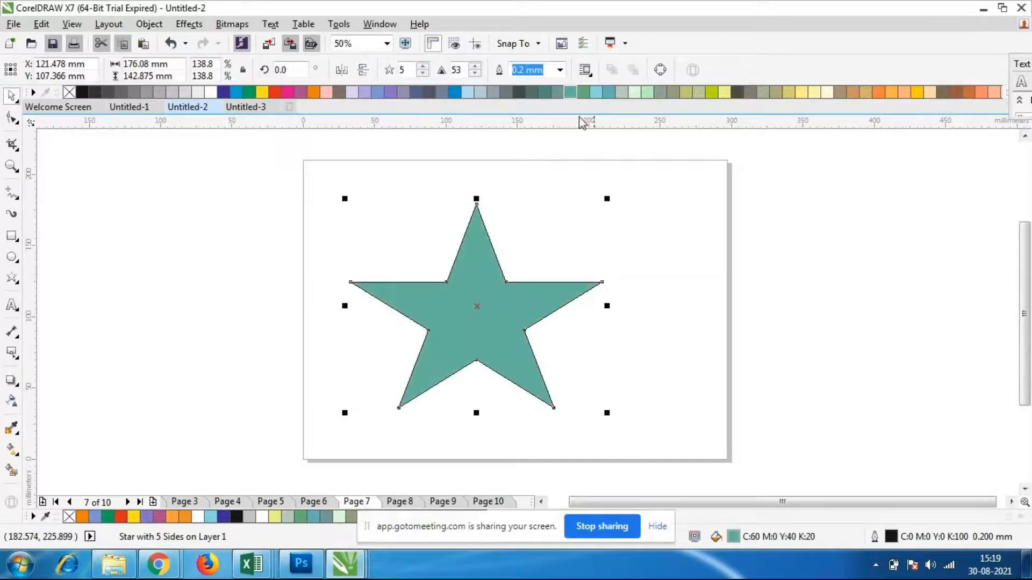
click(657, 322)
click(456, 361)
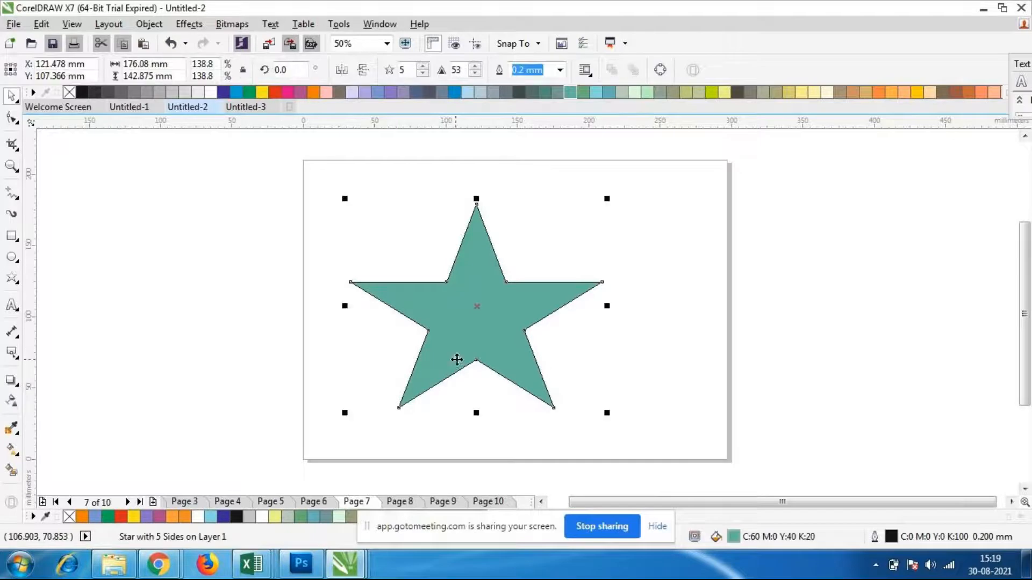
Activate the Text tool, check the GoToMeeting window in Chrome, and return to the Untitled-2 drawing in CorelDRAW
click(11, 306)
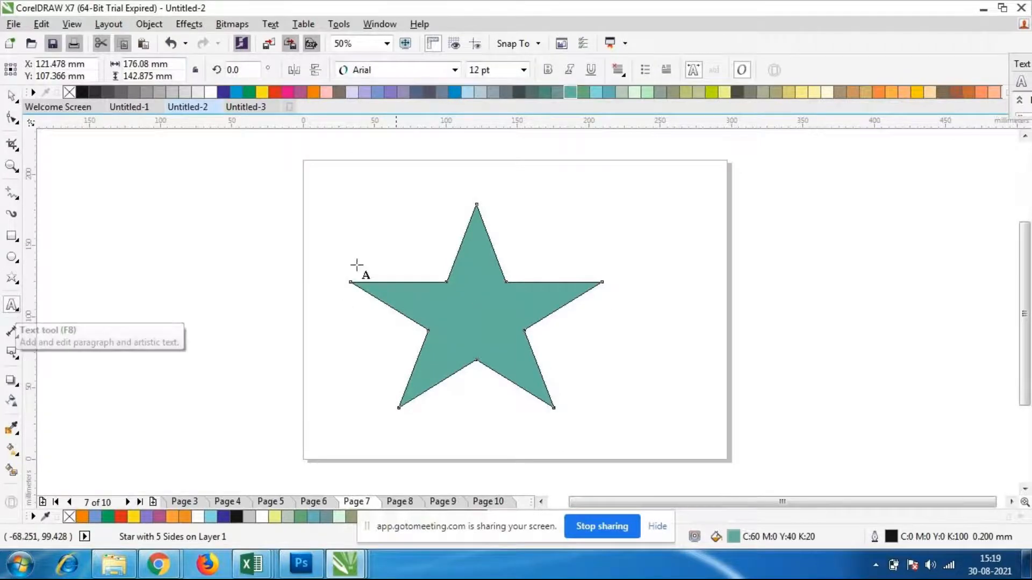
click(272, 26)
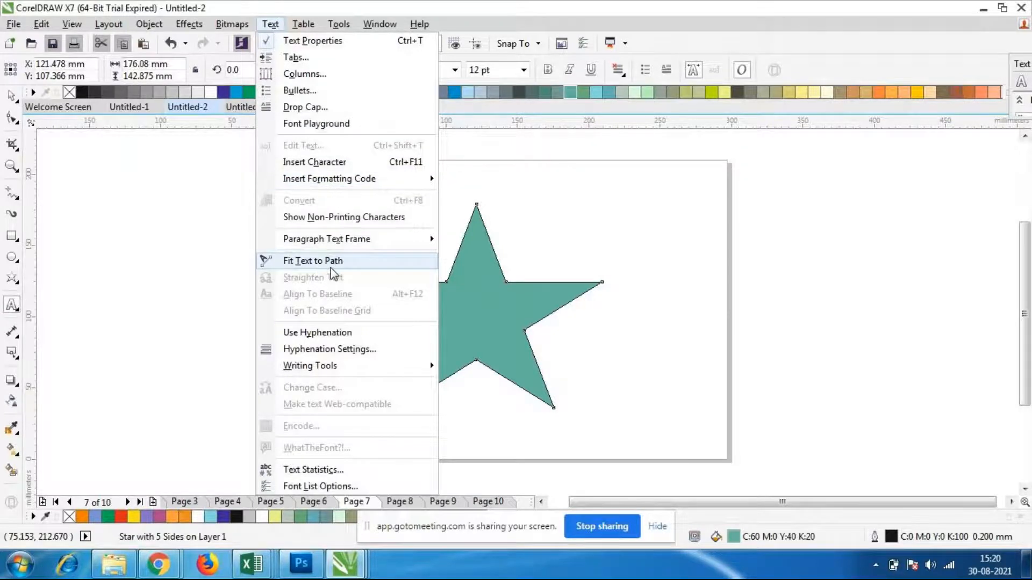
click(159, 572)
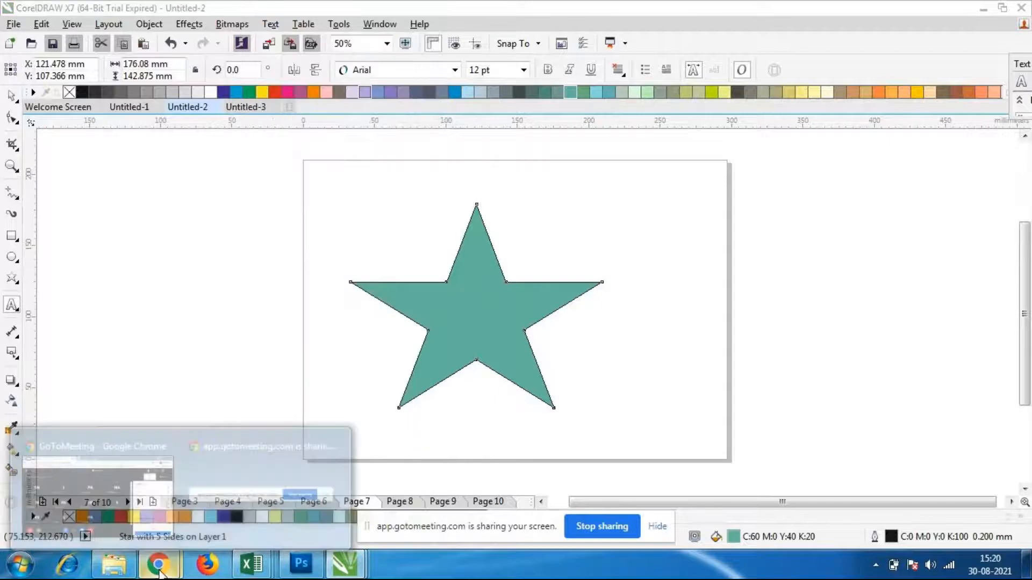
click(116, 473)
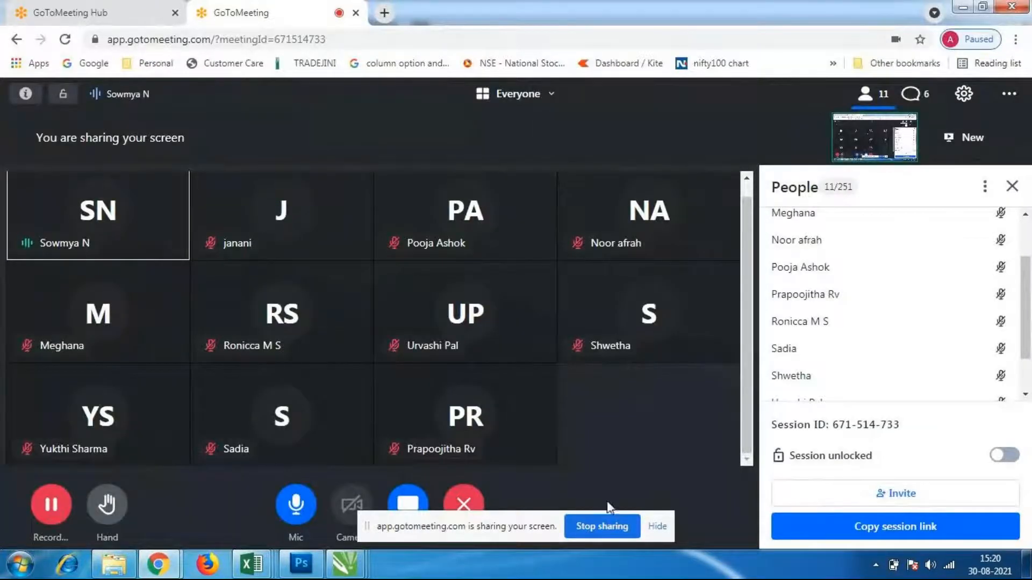
mouse_move(344, 571)
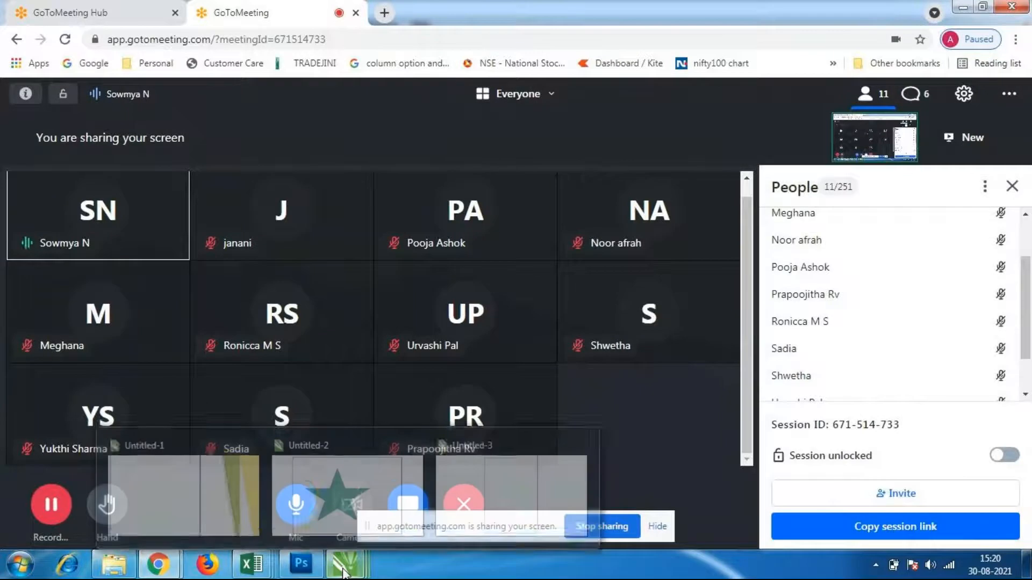
click(357, 502)
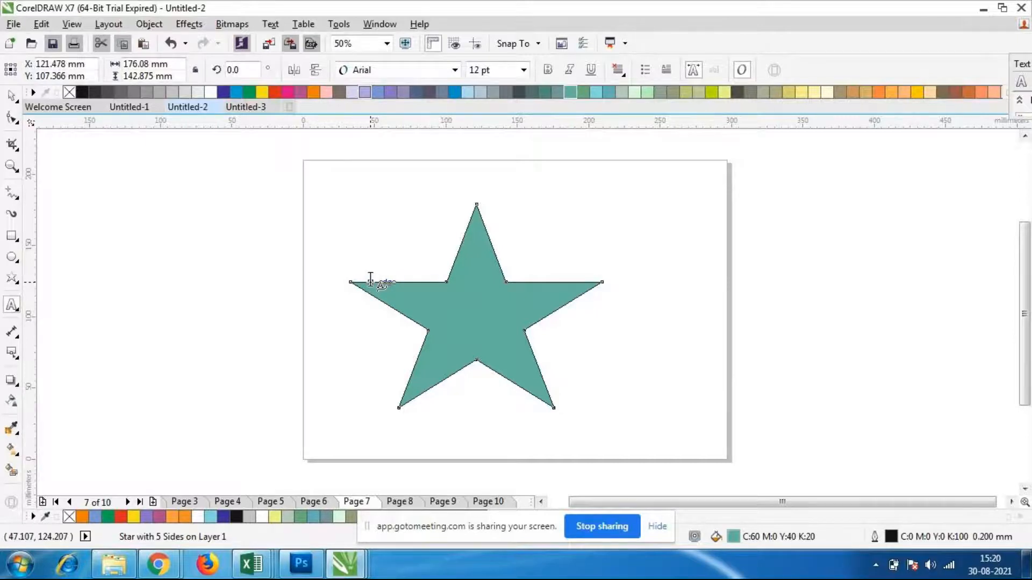
Try writing "nict computer" along the upper edge of the teal star's left arm, and erase it again
click(370, 279)
text(nict computer)
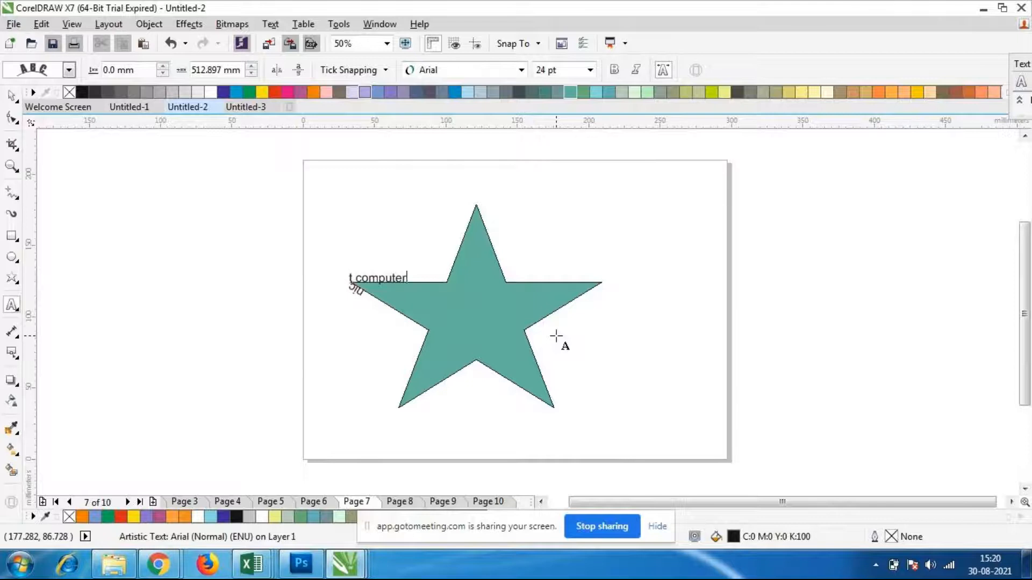
key(BackSpace)
key(BackSpace)
key(BackSpace)
key(BackSpace)
key(BackSpace)
key(BackSpace)
key(BackSpace)
key(BackSpace)
key(BackSpace)
key(BackSpace)
key(BackSpace)
key(BackSpace)
key(BackSpace)
Try the longer text "nict computer education" on the same edge of the teal star, and erase its characters
text(nict com)
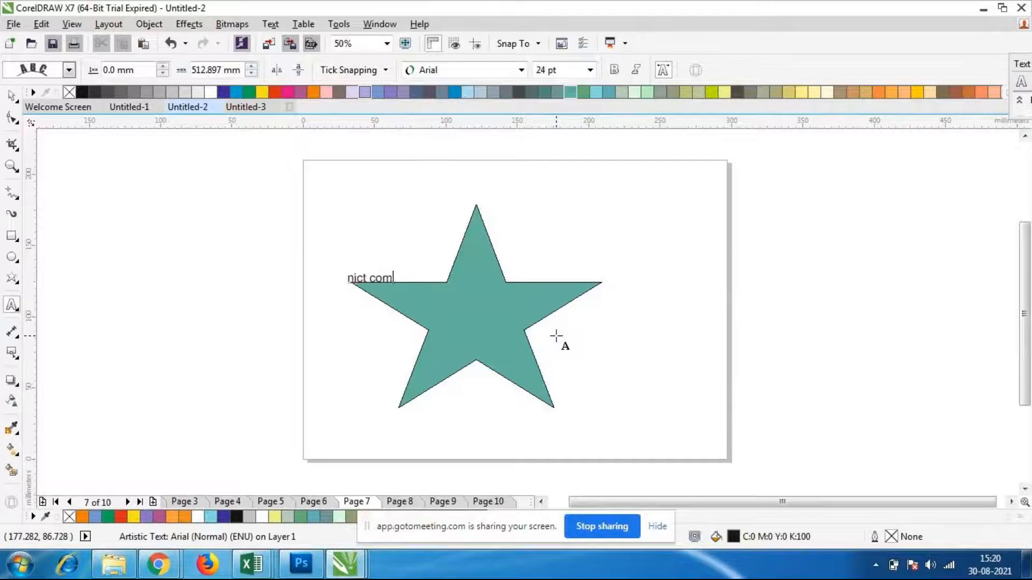
text(puter e)
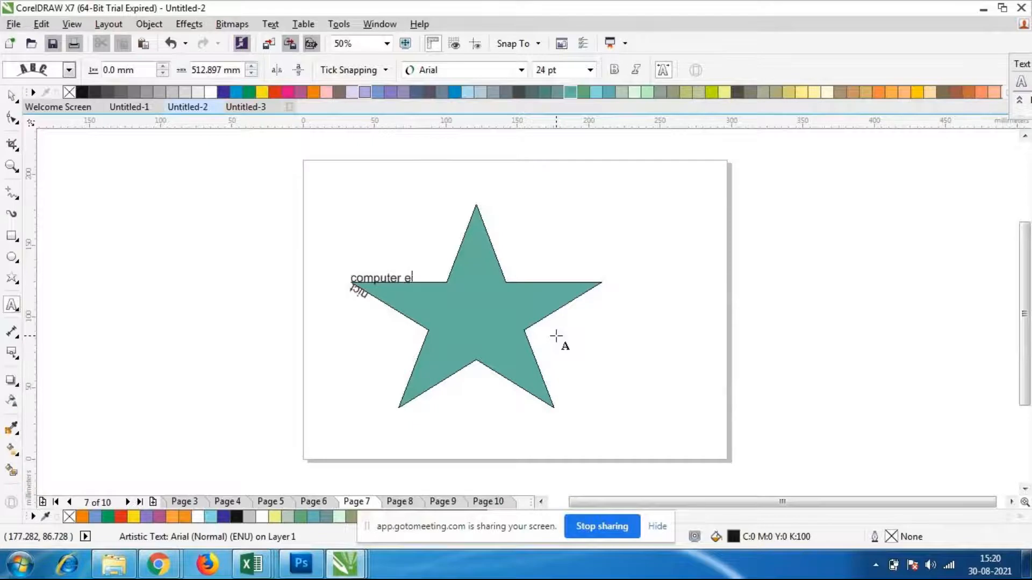
text(ducation)
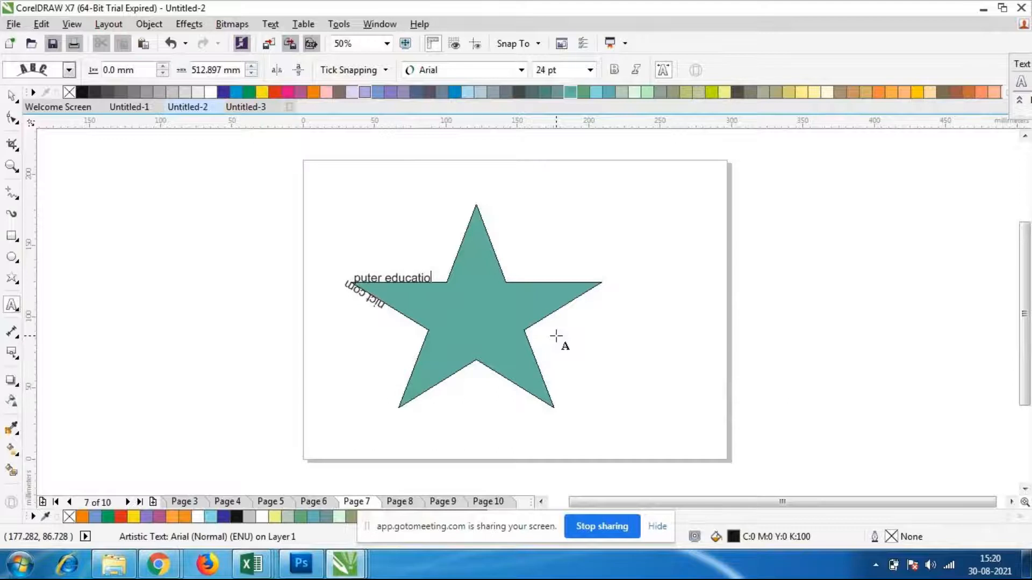
key(BackSpace)
key(BackSpace)
key(BackSpace)
key(BackSpace)
key(BackSpace)
key(BackSpace)
key(BackSpace)
key(BackSpace)
key(BackSpace)
key(BackSpace)
key(BackSpace)
key(BackSpace)
key(BackSpace)
key(BackSpace)
key(BackSpace)
key(BackSpace)
key(BackSpace)
key(BackSpace)
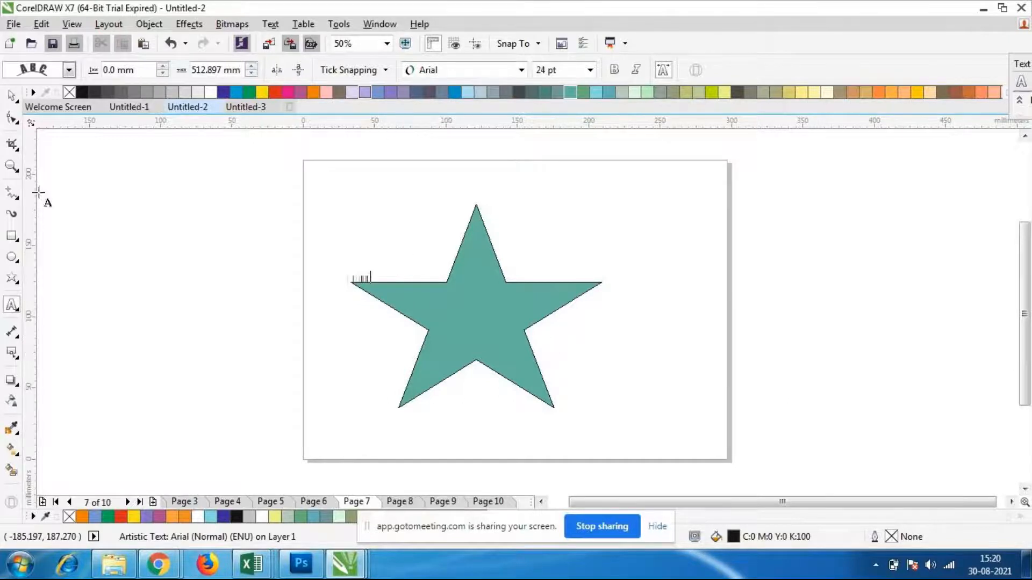
Delete the teal star and draw a new unfilled five-pointed star about 210 mm wide and 165 mm high
click(13, 97)
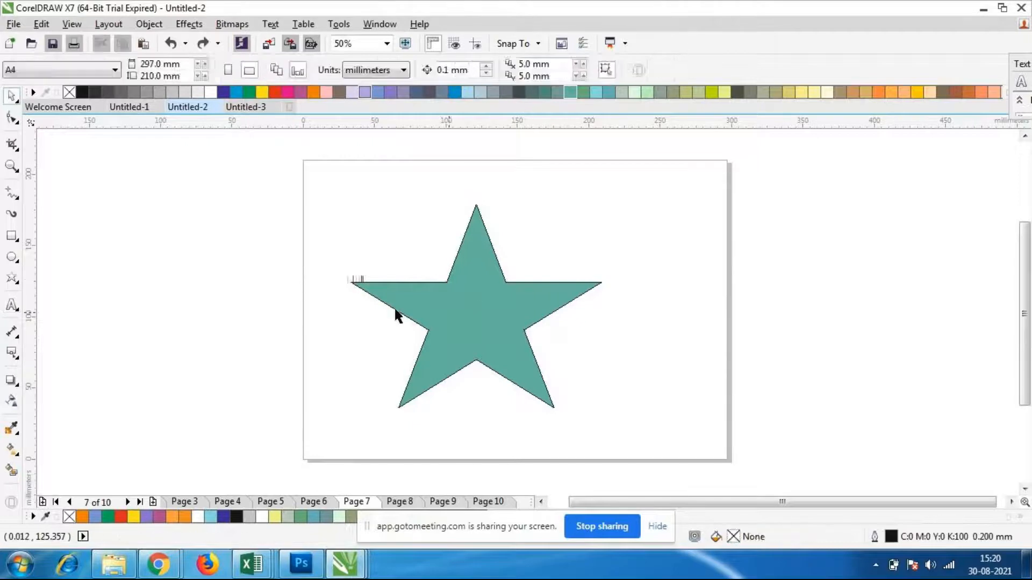
click(524, 295)
key(Delete)
click(12, 278)
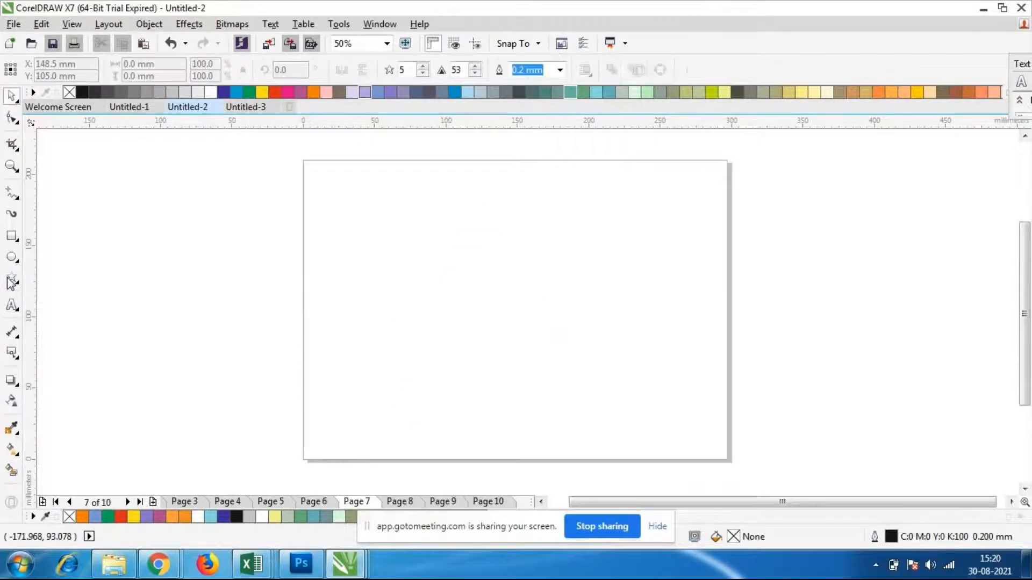
mouse_move(360, 169)
mouse_down()
mouse_move(491, 267)
mouse_move(683, 437)
mouse_up()
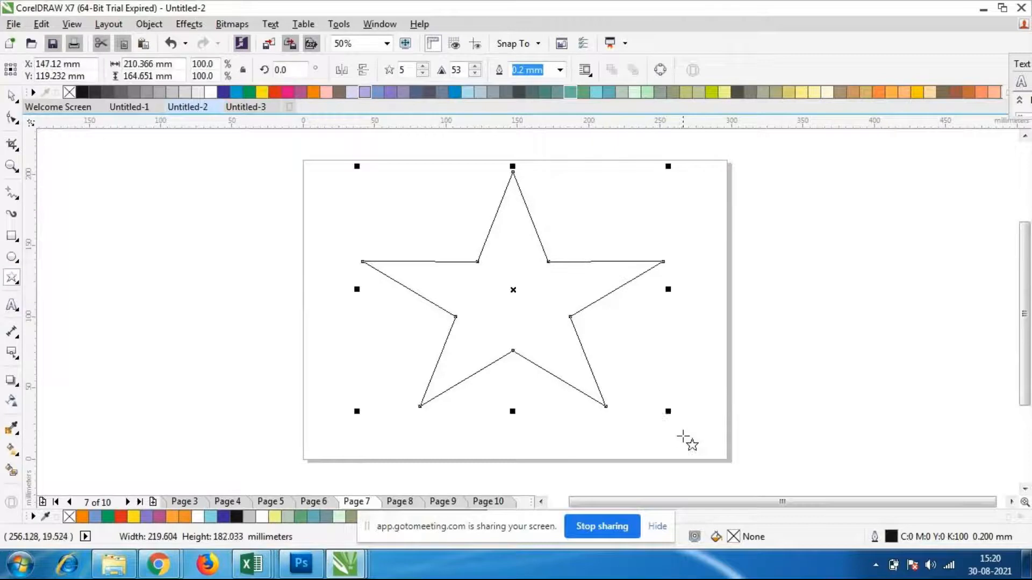
Start Fit Text to Path on the new star, placing the text cursor on its left arm's upper edge at an offset of about 596 mm
click(11, 306)
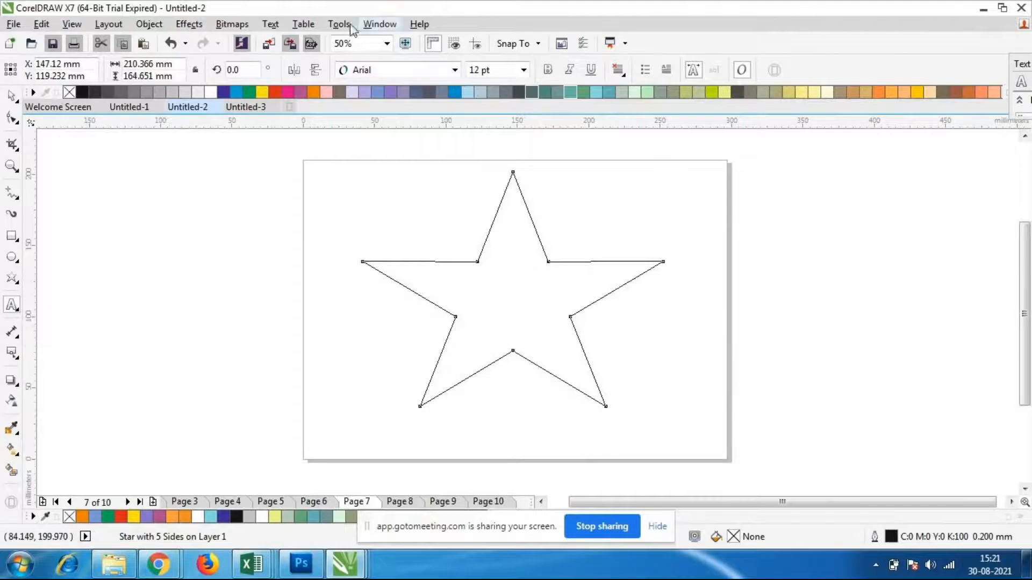
click(271, 25)
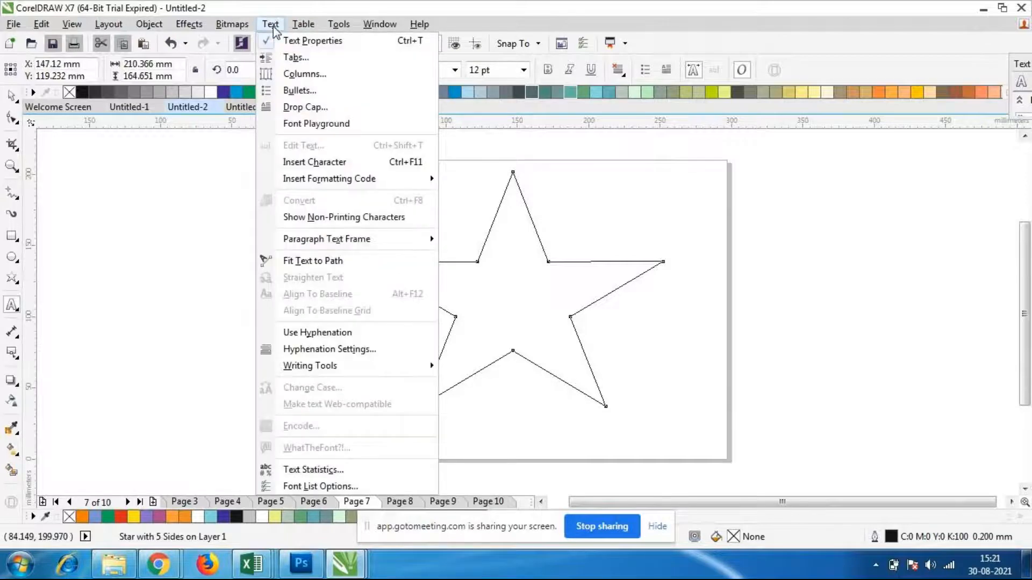
click(329, 262)
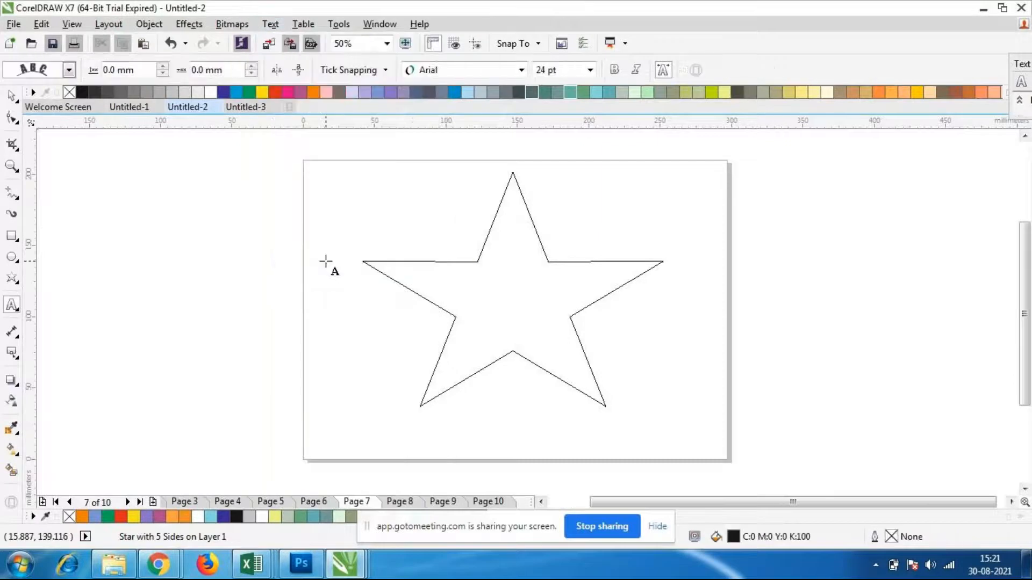
click(391, 259)
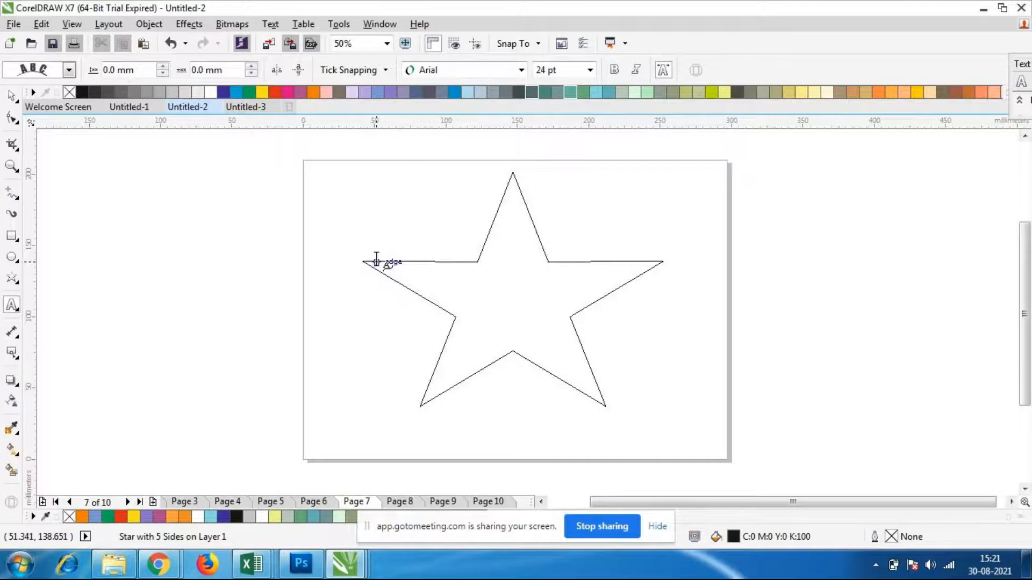
click(377, 260)
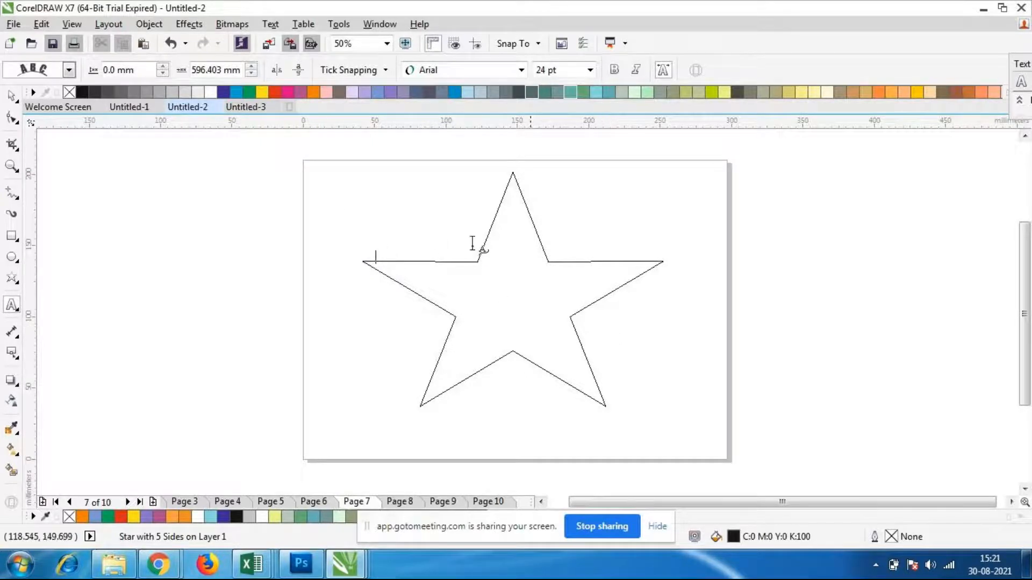
Set the font of the path text to Bernard MT Condensed and its size to 36 pt
click(521, 70)
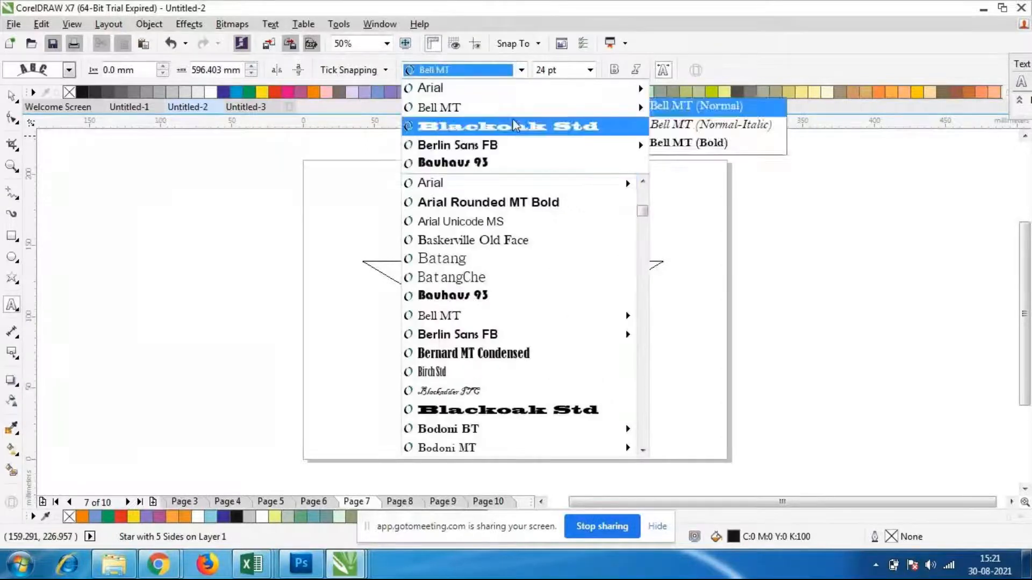
click(514, 167)
click(520, 72)
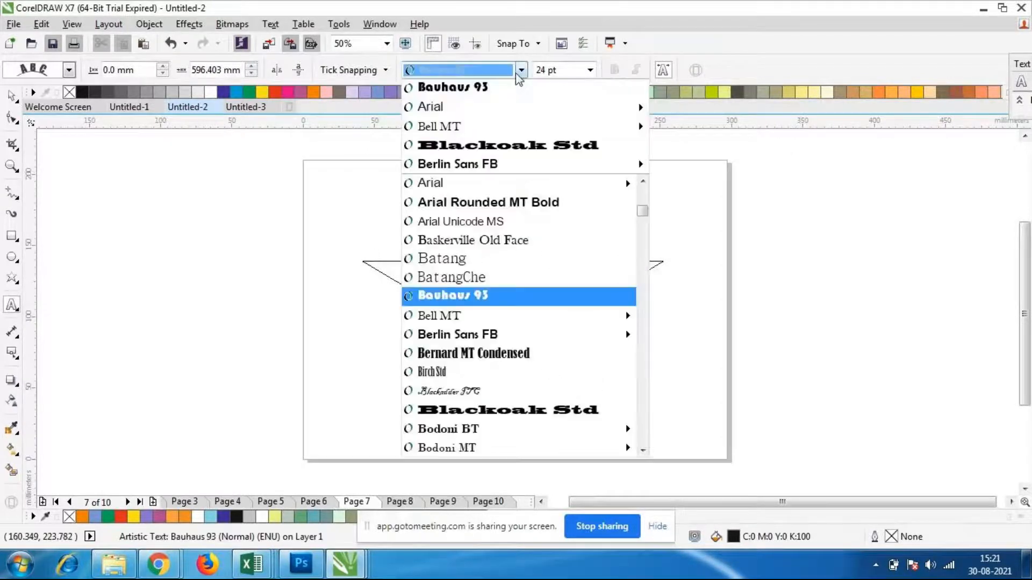
click(492, 353)
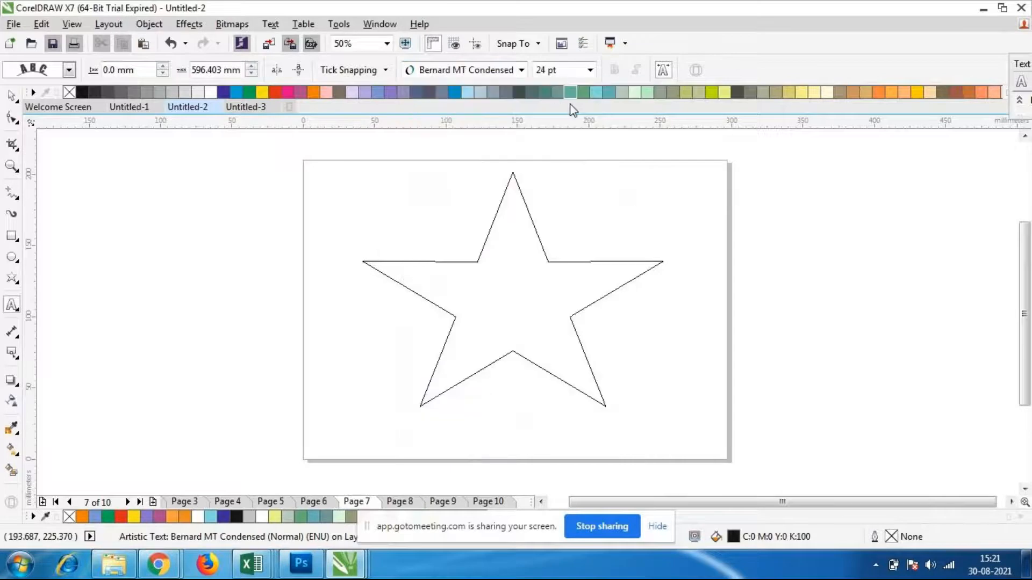
click(589, 71)
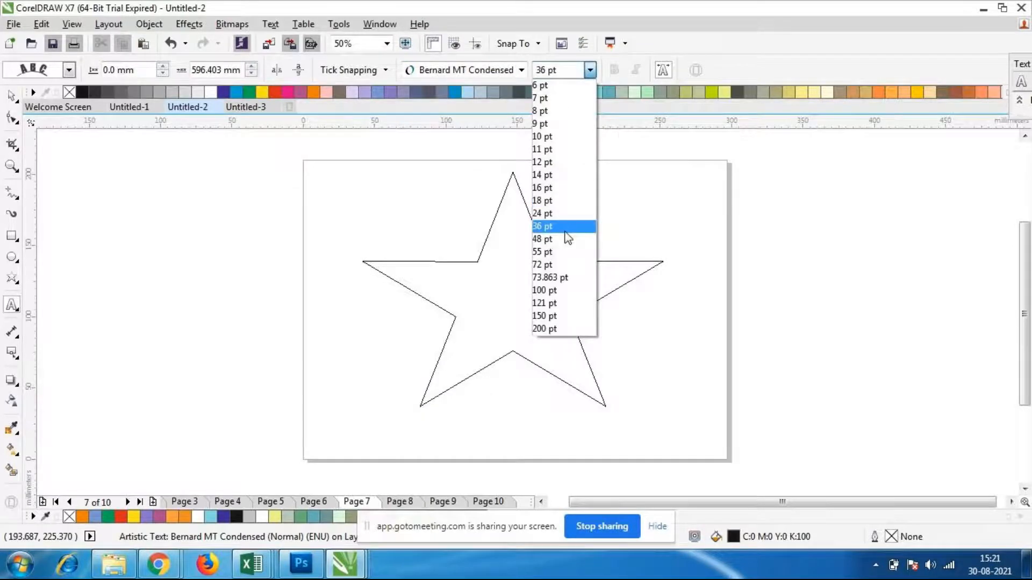
click(562, 230)
Write "nict computer education" along the star outline, beginning at the left arm's upper edge
text(nict c)
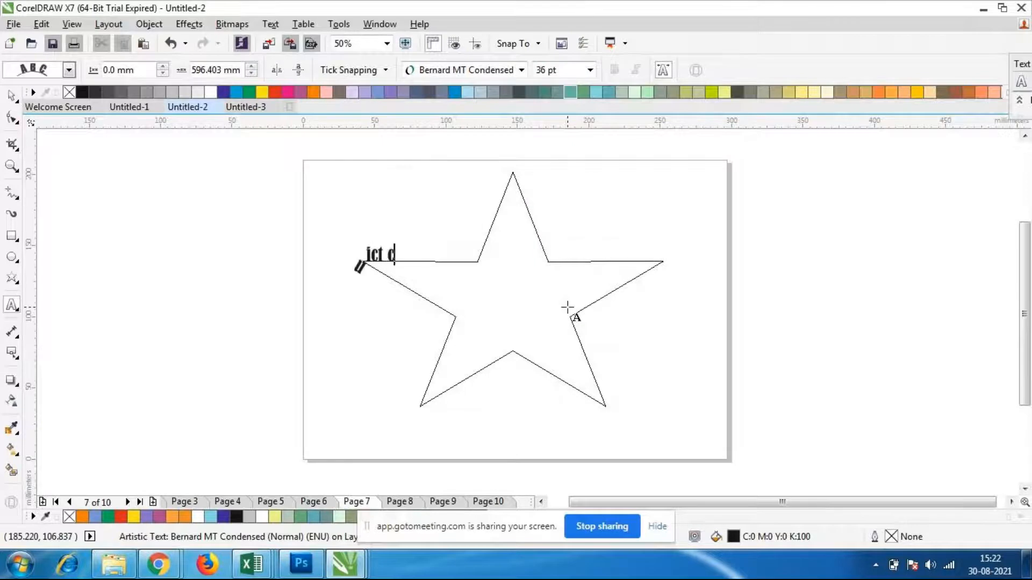
text(omp)
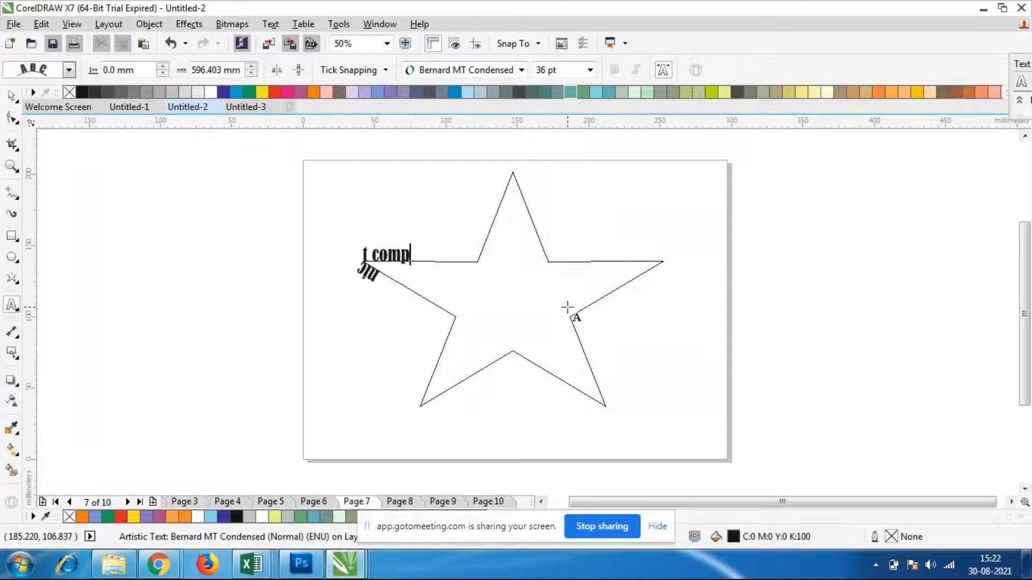
text(uter ed)
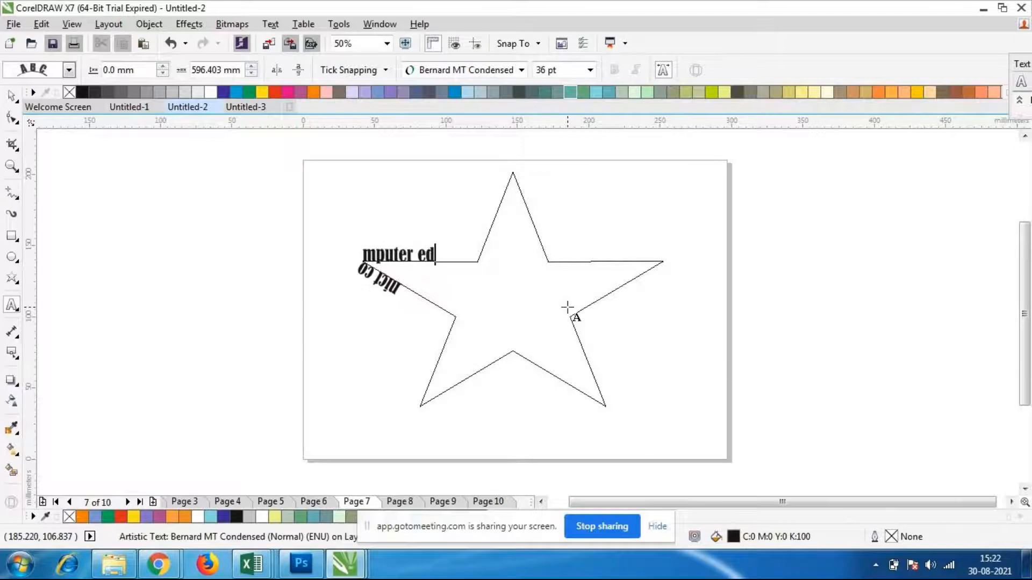
text(ucation )
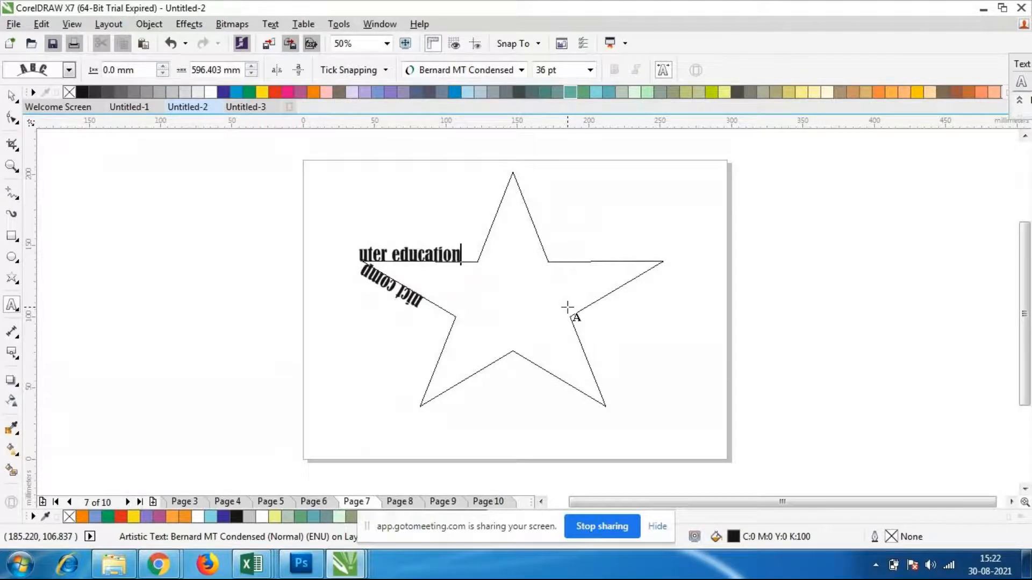
text(fh)
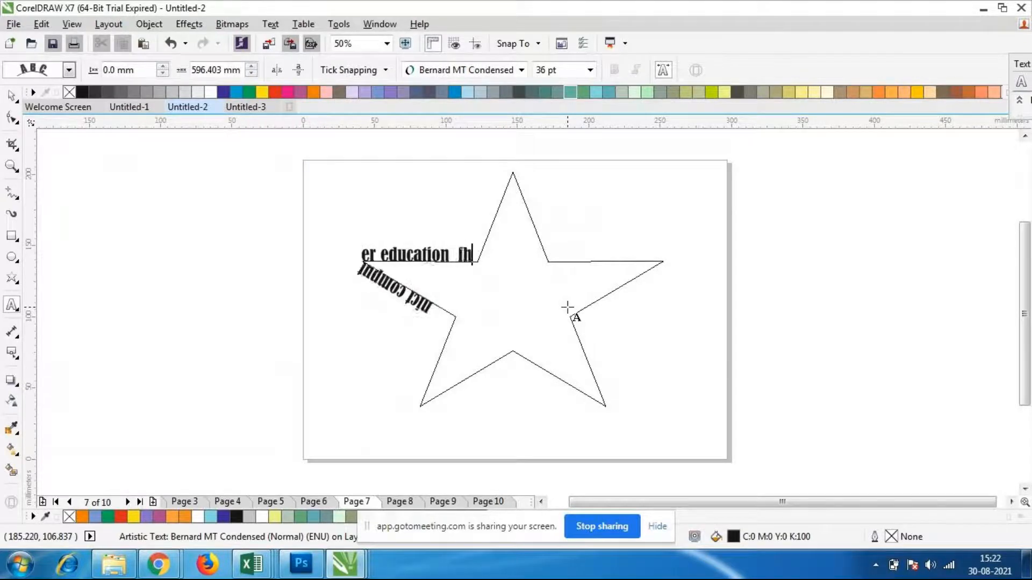
text(refrhbrhbrhgbrhgbrghrbrhbgrhbrhbhrehesfhesh)
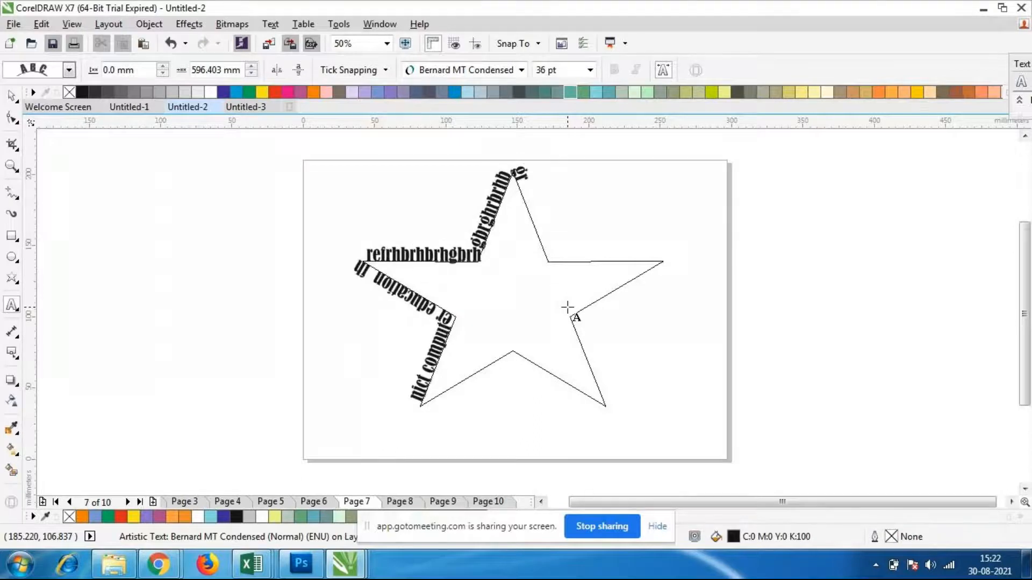
text(fhdebrefhbeh)
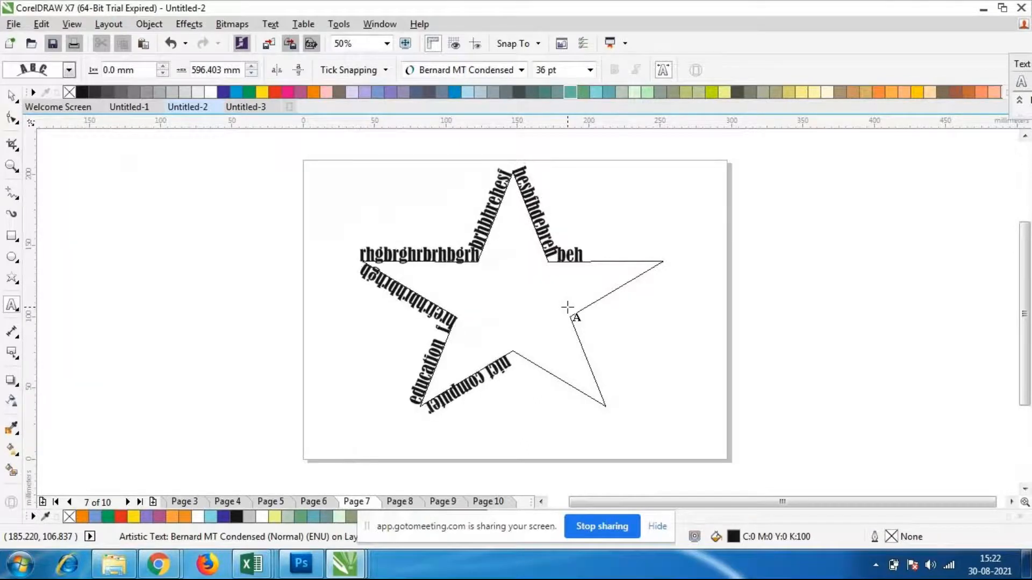
text(fesbjehfbeh)
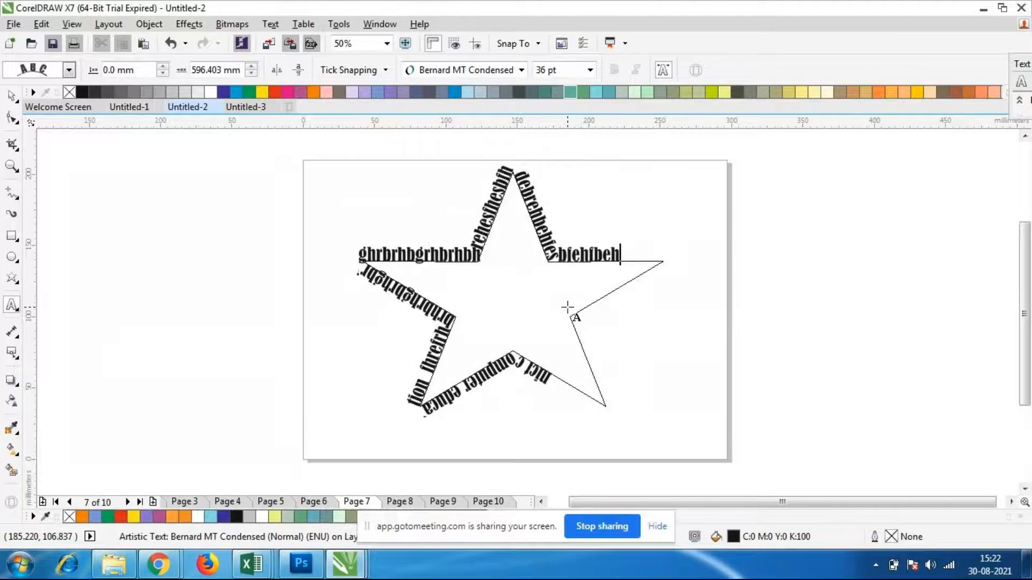
text(bfbrhbr)
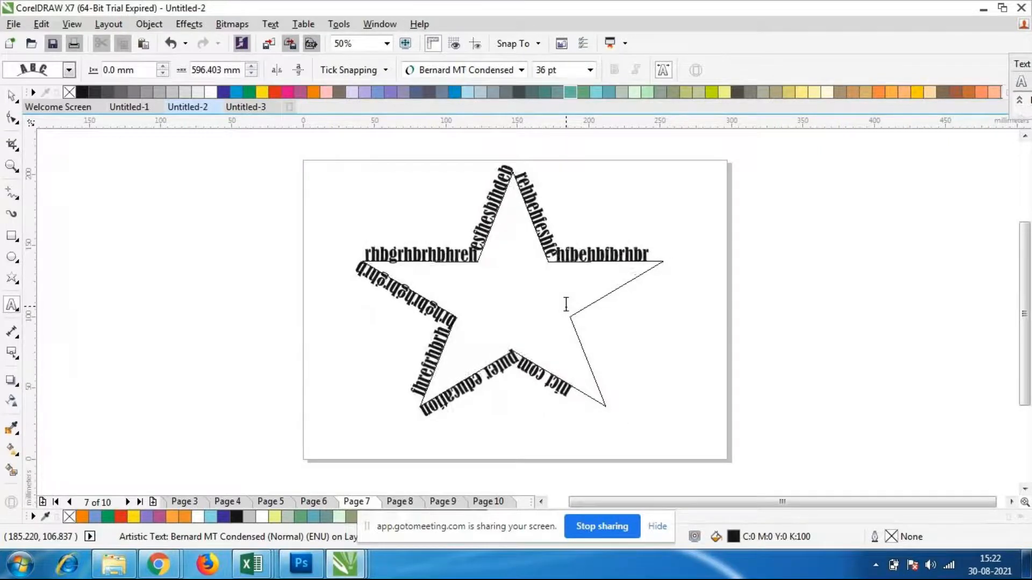
text(hrhrhrhbhbfehfeshehsbhsdbhdbh)
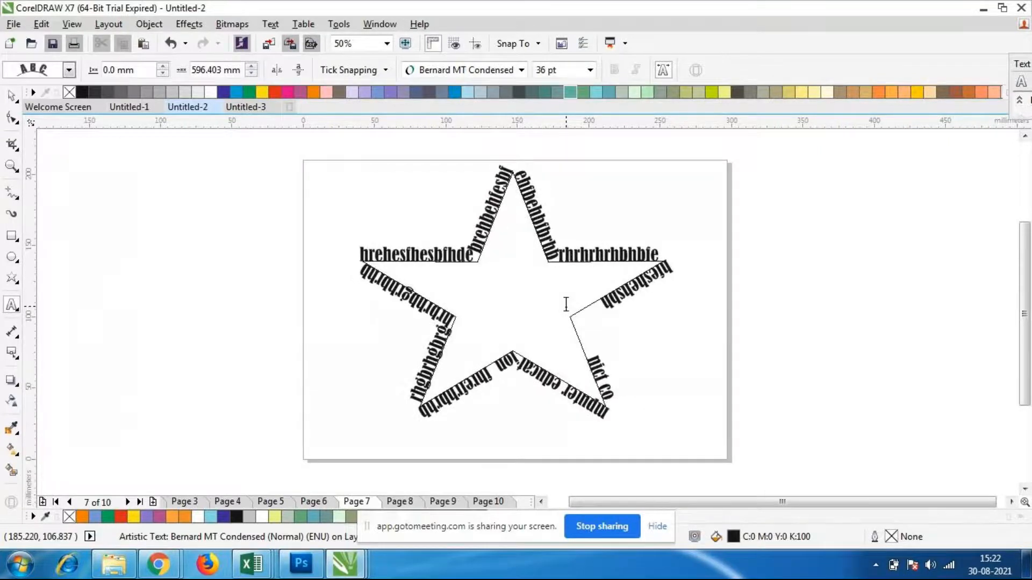
text(he)
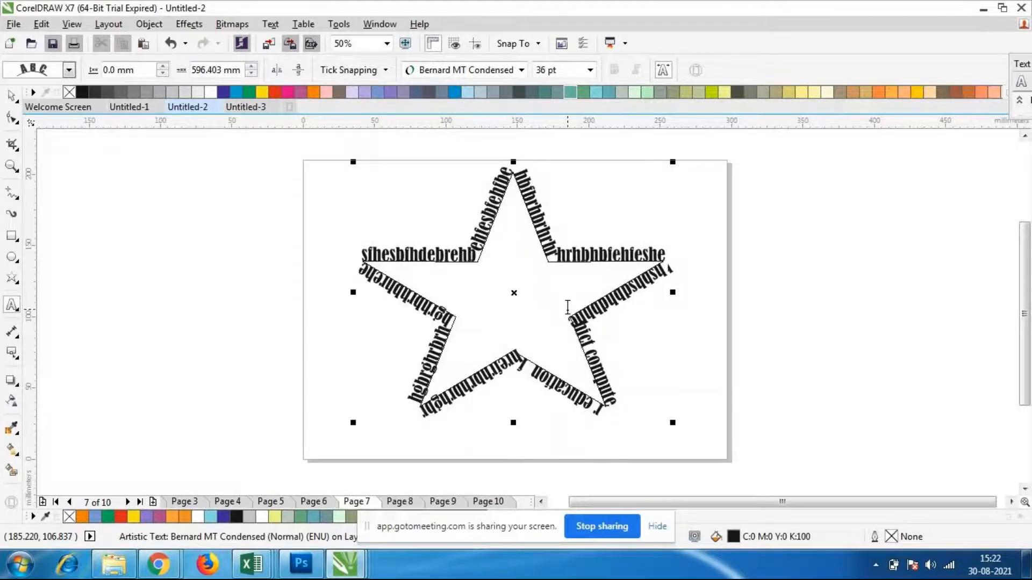
Try pale green and olive fill colours on the star and its path text, and undo the fill
click(636, 92)
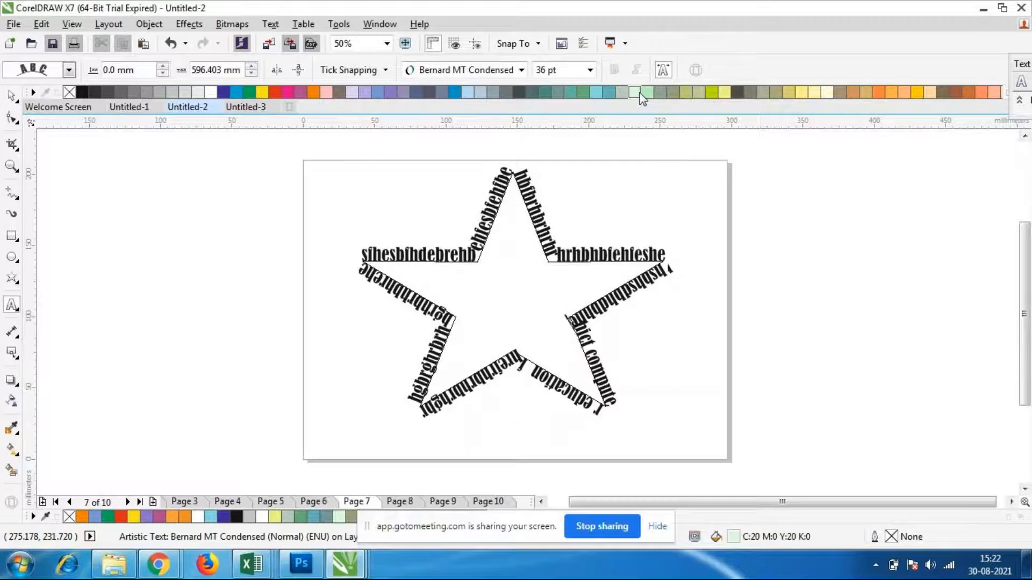
click(676, 90)
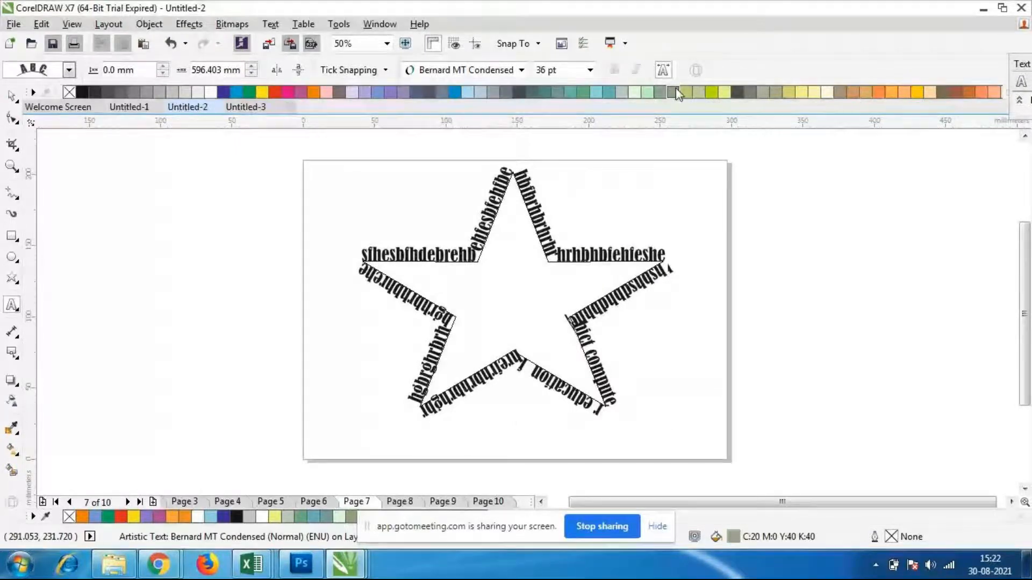
click(11, 97)
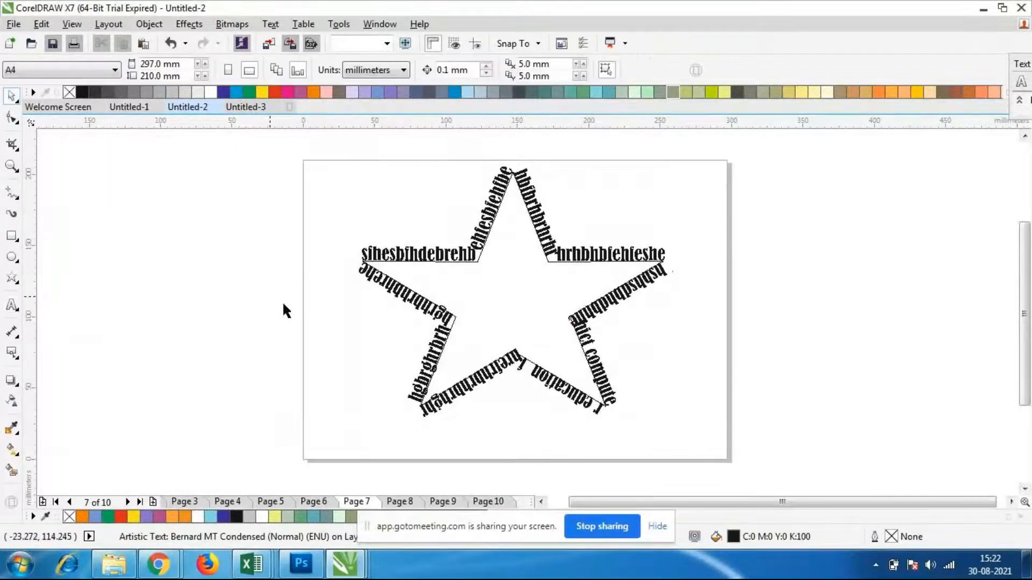
click(518, 281)
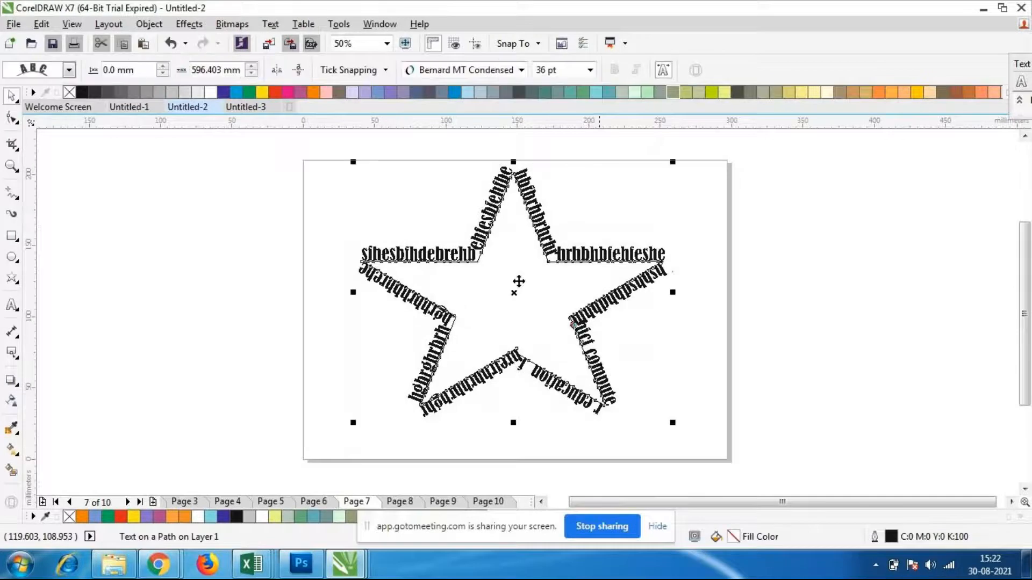
click(699, 92)
click(667, 388)
click(499, 382)
key(ctrl+z)
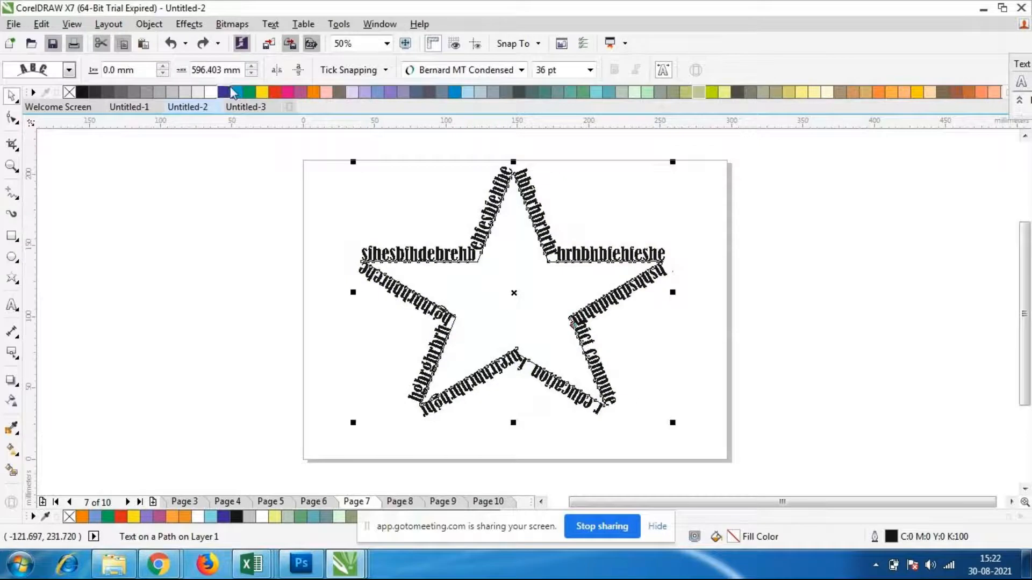
Fill the star together with its path text in red (C:0 M:100 Y:100 K:0)
click(275, 92)
click(679, 380)
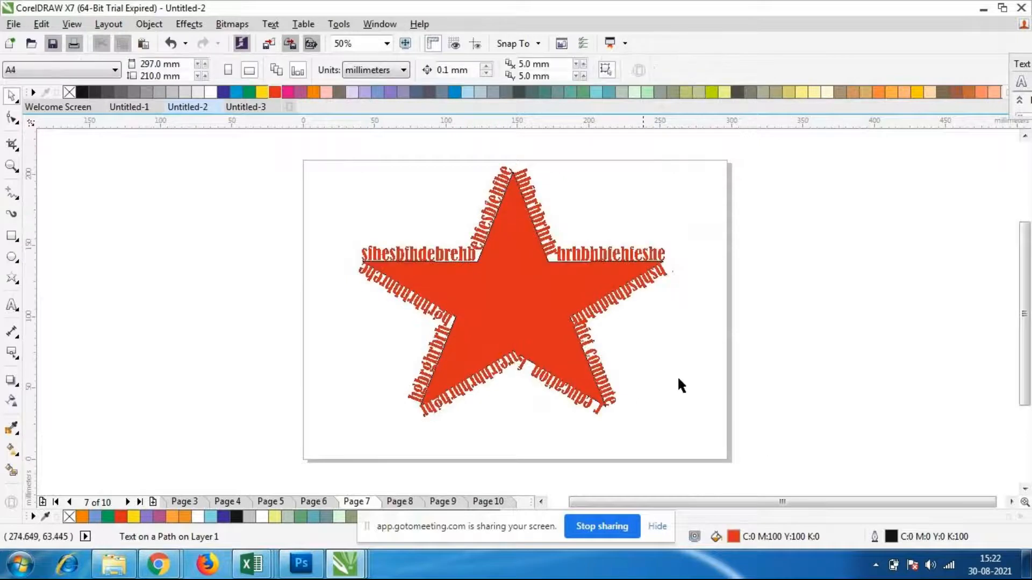
scroll(504, 211, up, 1)
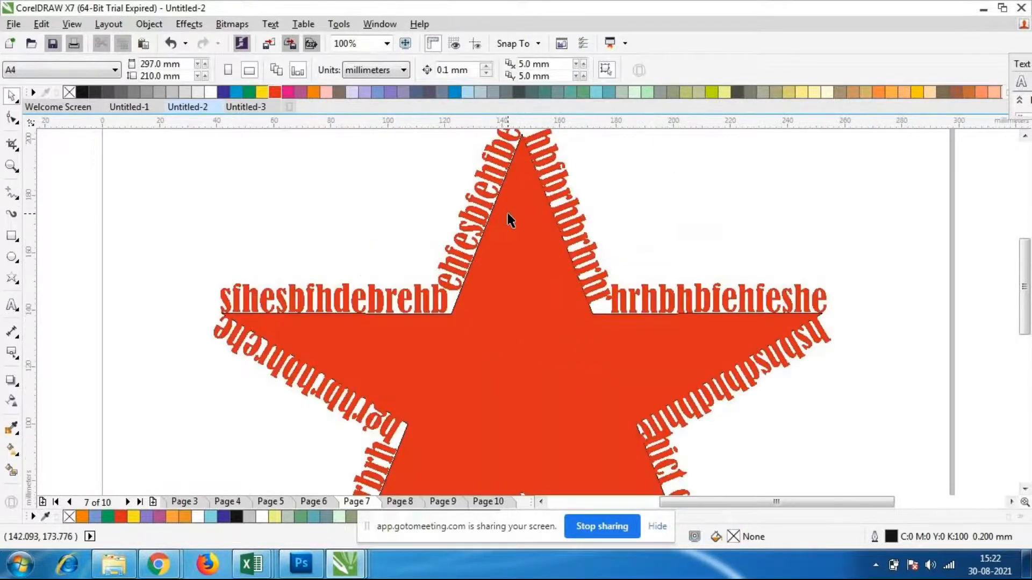
scroll(510, 219, down, 1)
scroll(514, 221, up, 1)
scroll(530, 214, down, 1)
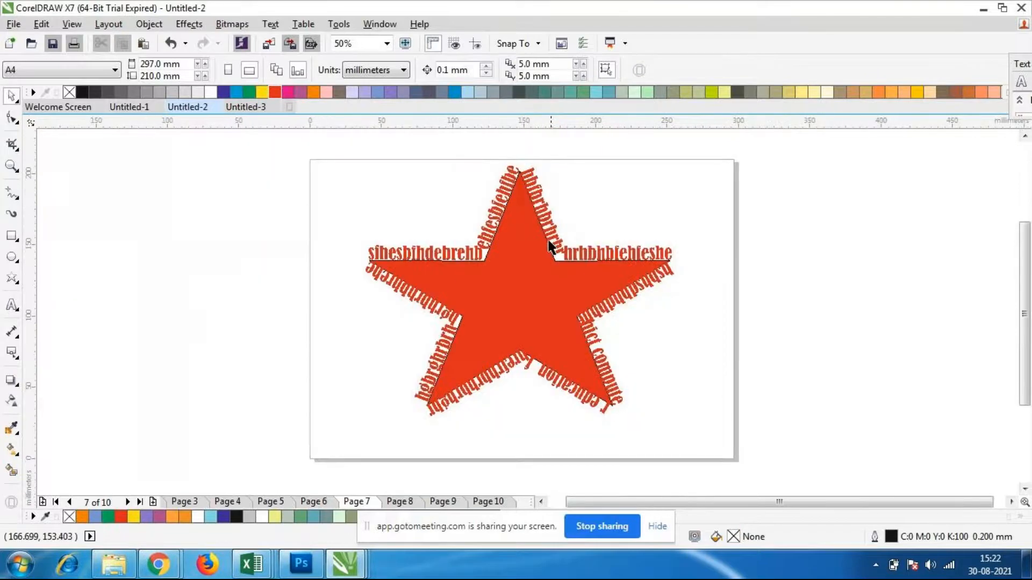
Set the letters "hrhbhbfehfes" on the right arm's upper edge to 72 pt and colour them brown (C:0 M:20 Y:40 K:60)
scroll(551, 247, up, 1)
double_click(553, 248)
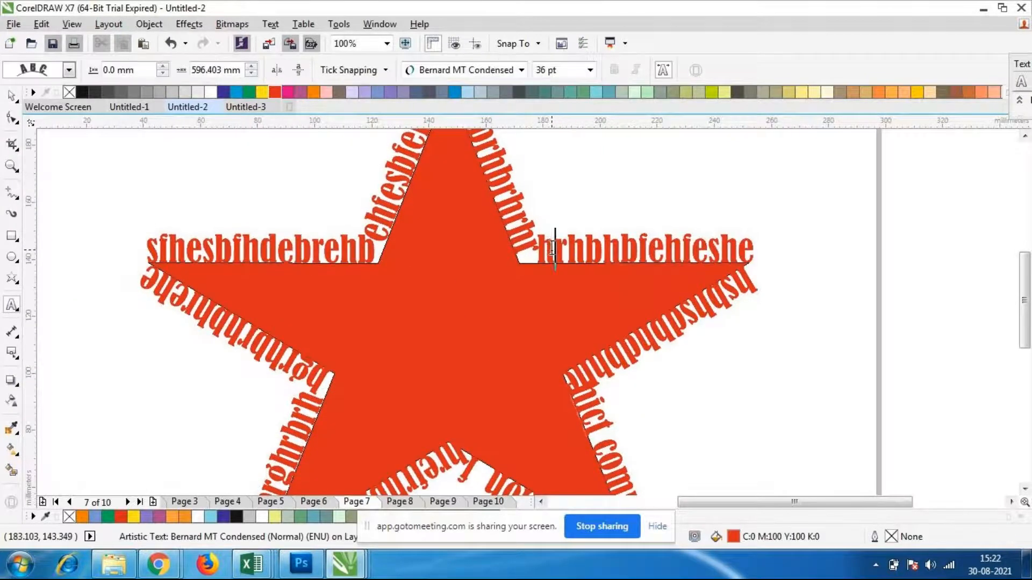
drag(537, 248, 717, 251)
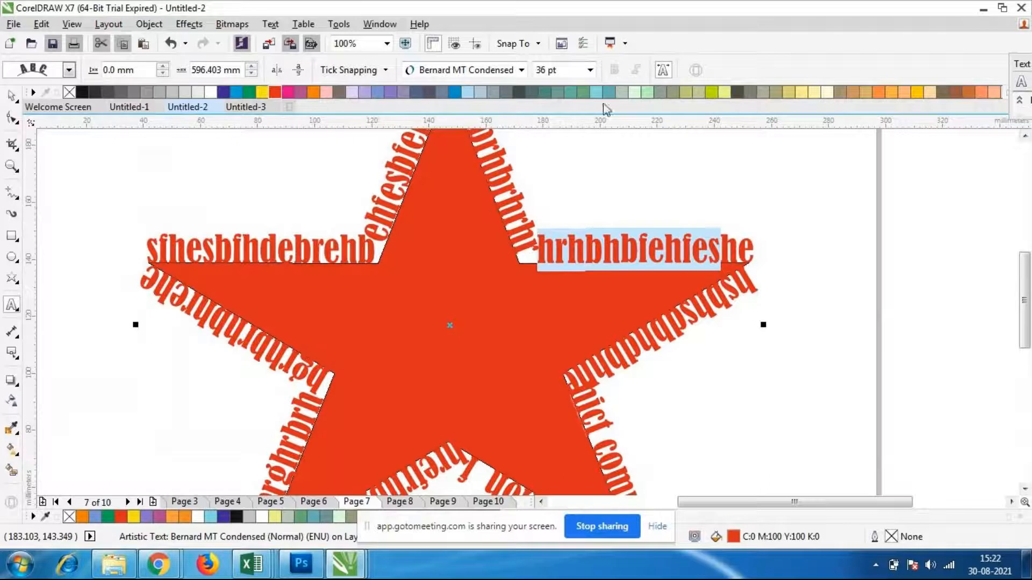
click(590, 69)
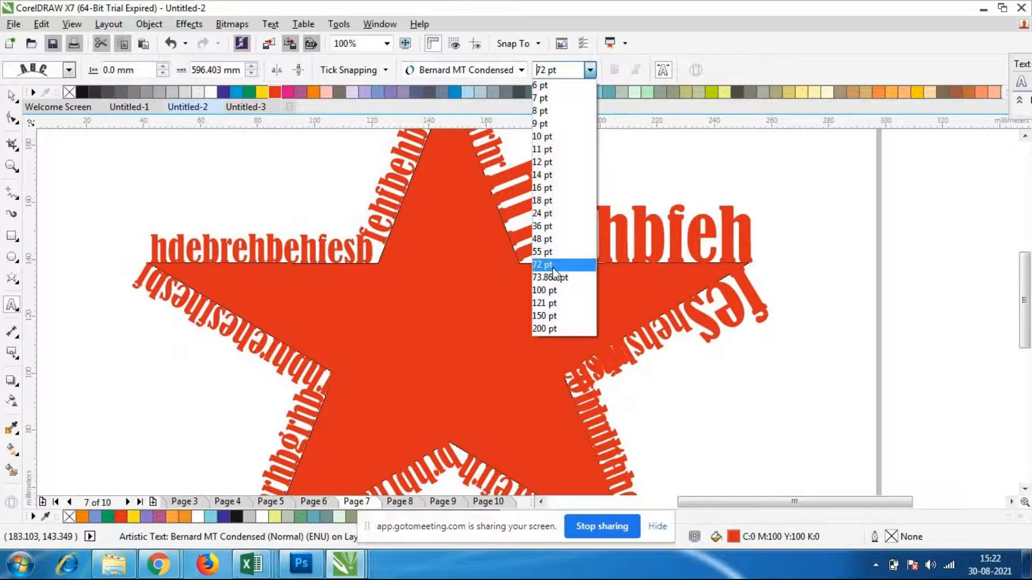
click(554, 265)
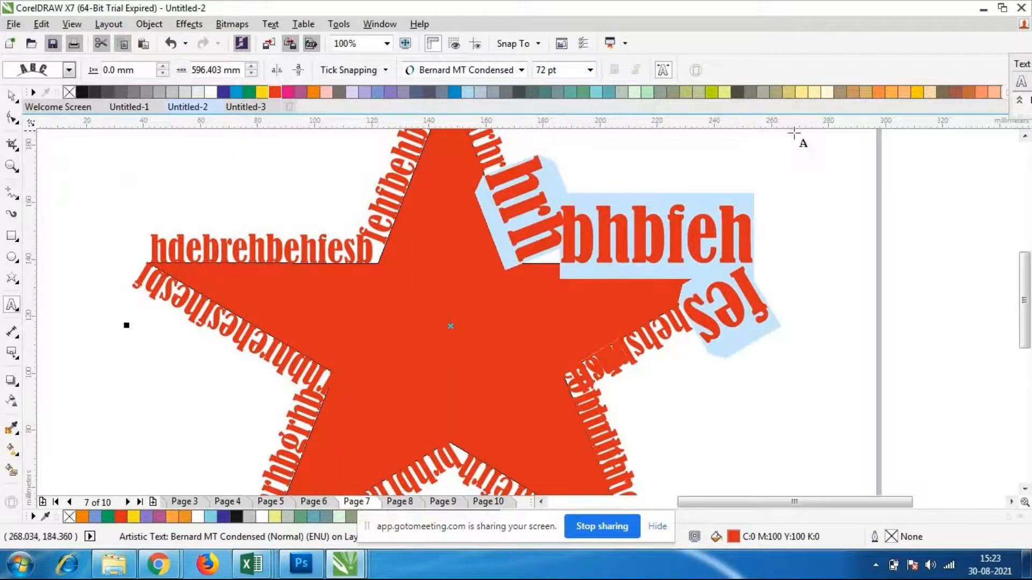
click(943, 93)
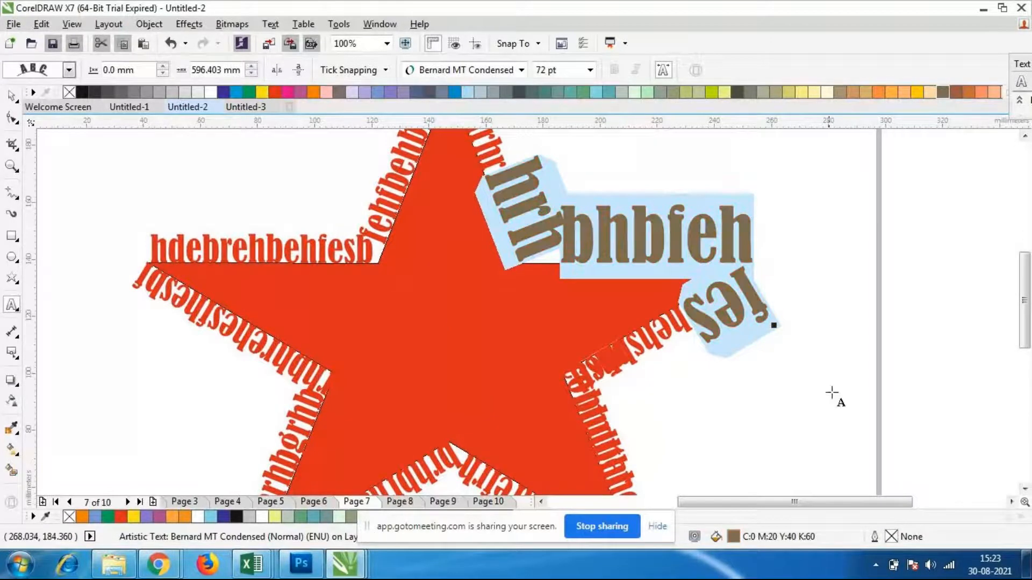
click(772, 372)
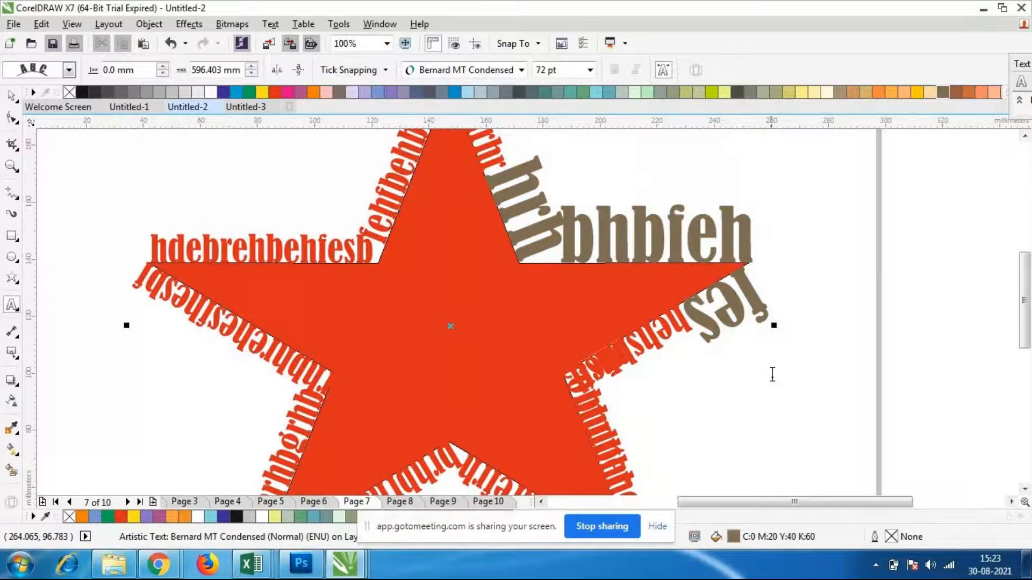
Change the font of the letters "ebrehbehfesb" on the star's left arm upper edge to Algerian
scroll(685, 339, down, 2)
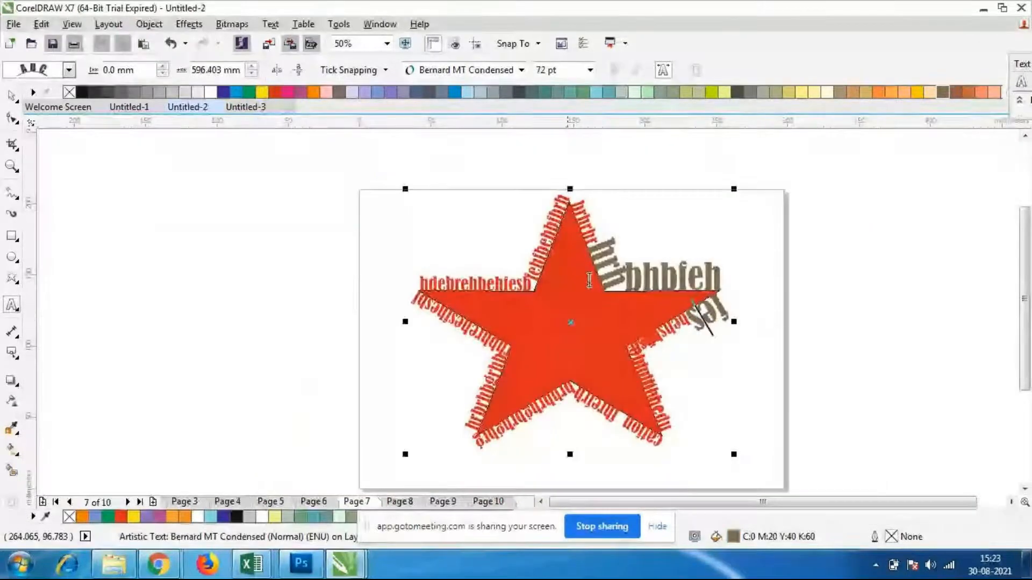
scroll(475, 305, up, 2)
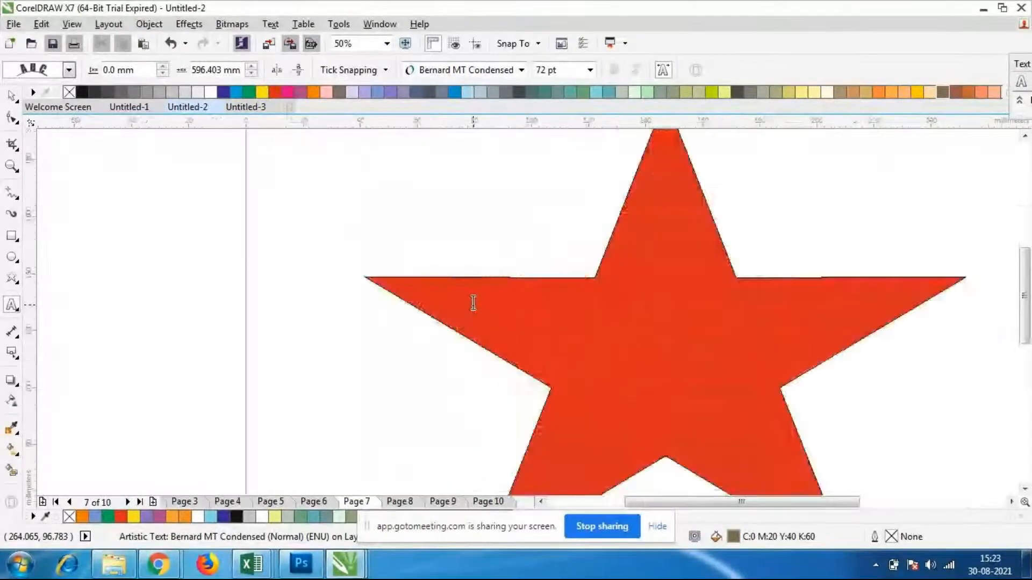
drag(591, 269, 400, 263)
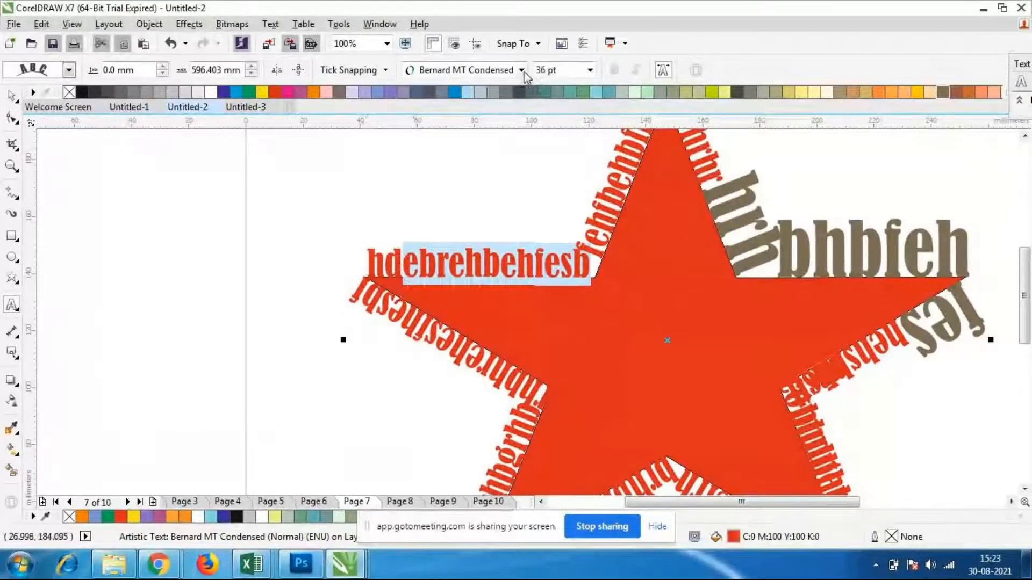
click(521, 70)
mouse_move(500, 110)
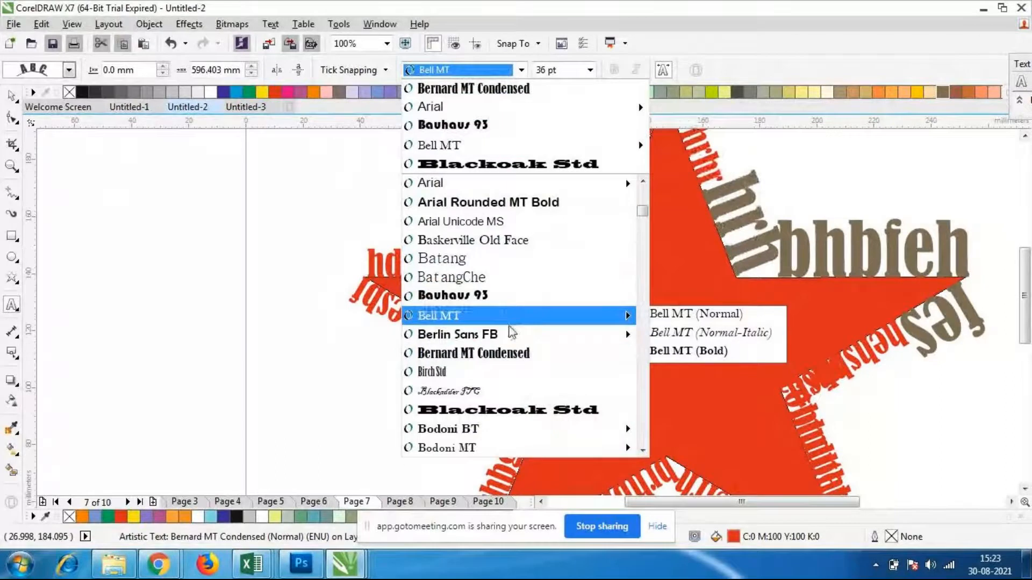
scroll(505, 322, down, 1)
scroll(529, 296, up, 4)
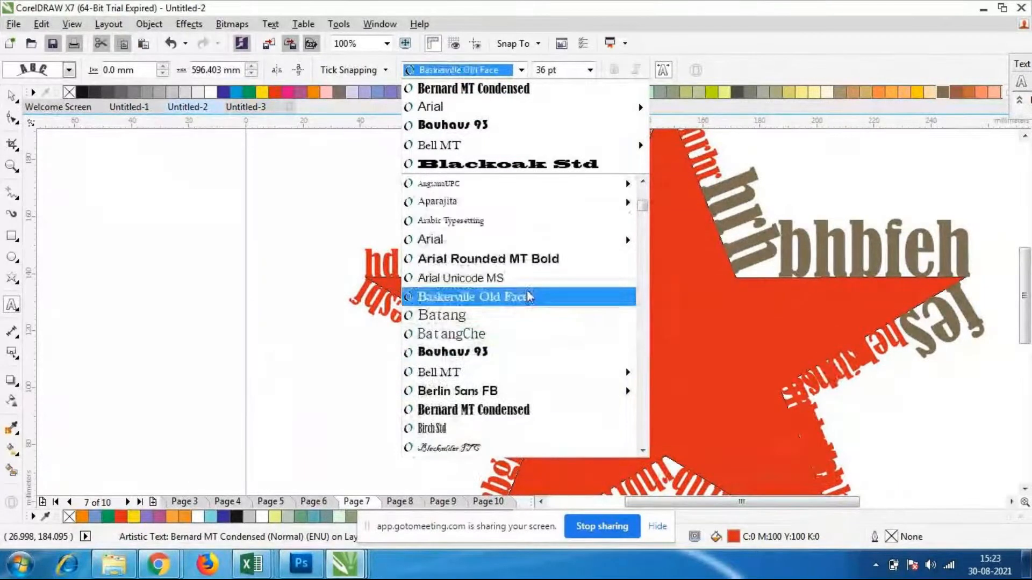
scroll(518, 295, up, 4)
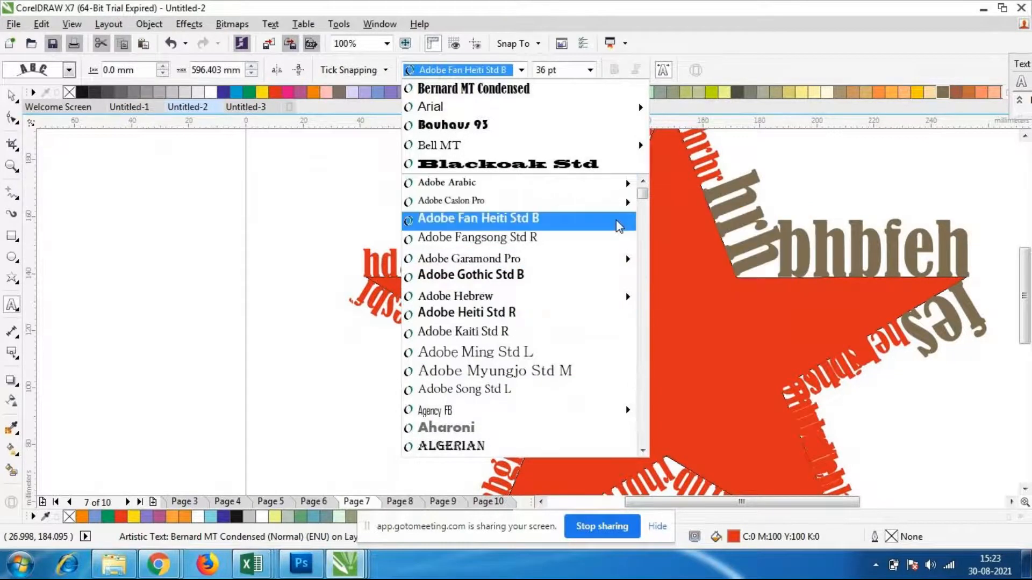
drag(642, 192, 649, 209)
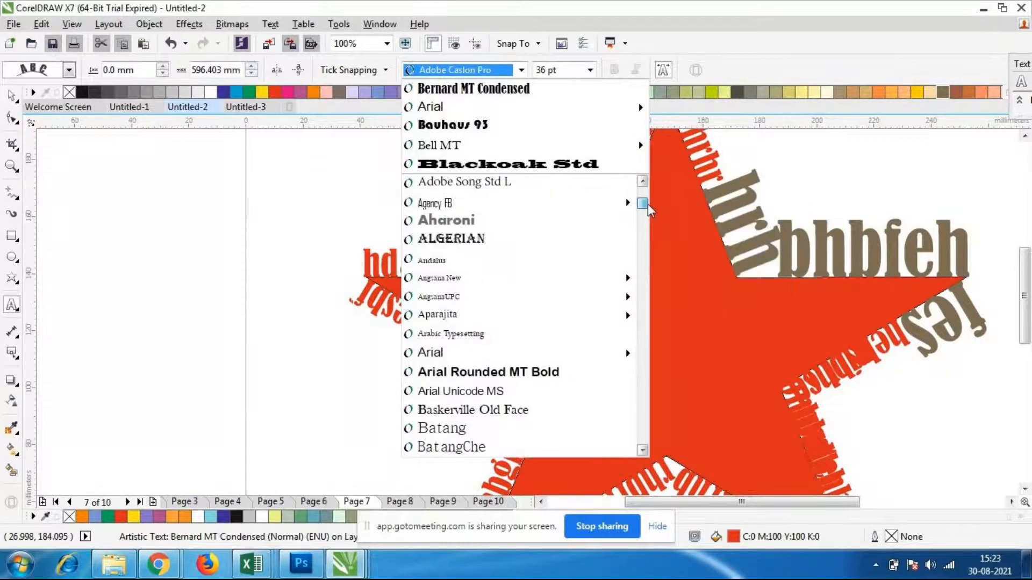
click(476, 238)
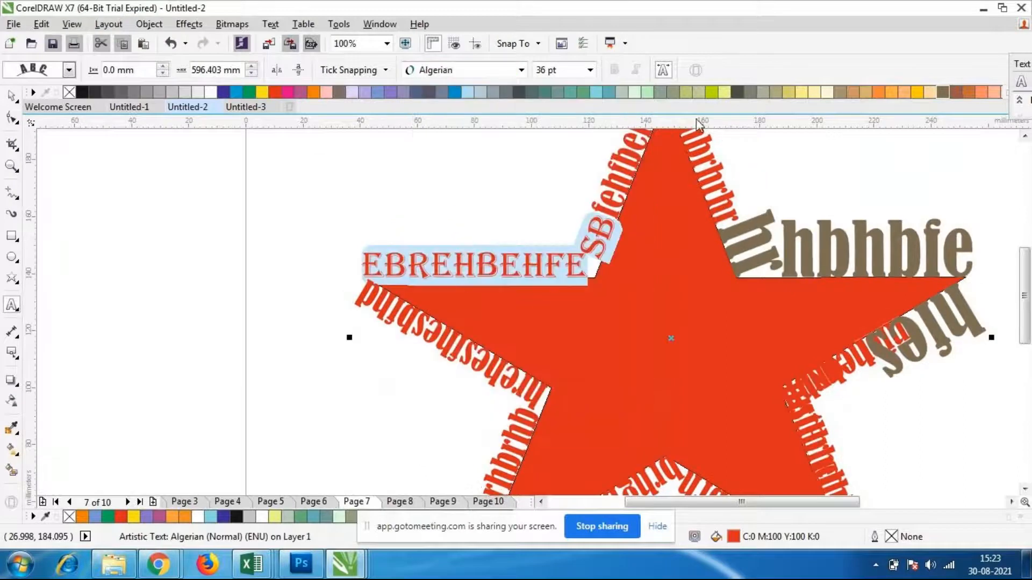
Try C:20 M:0 Y:60 K:0 on the Algerian letters and colour them olive green (C:20 M:0 Y:60 K:20)
click(724, 92)
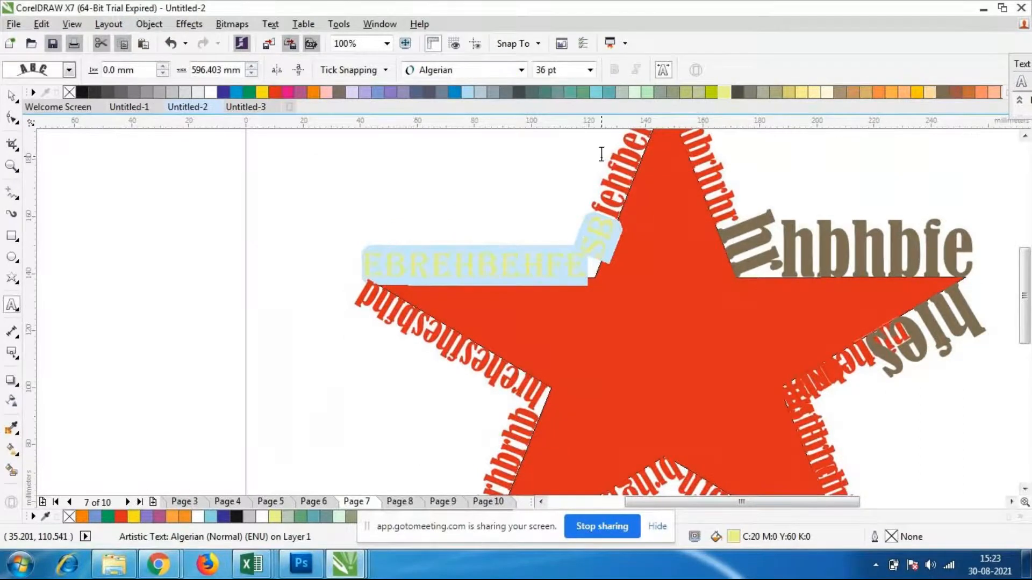
click(686, 92)
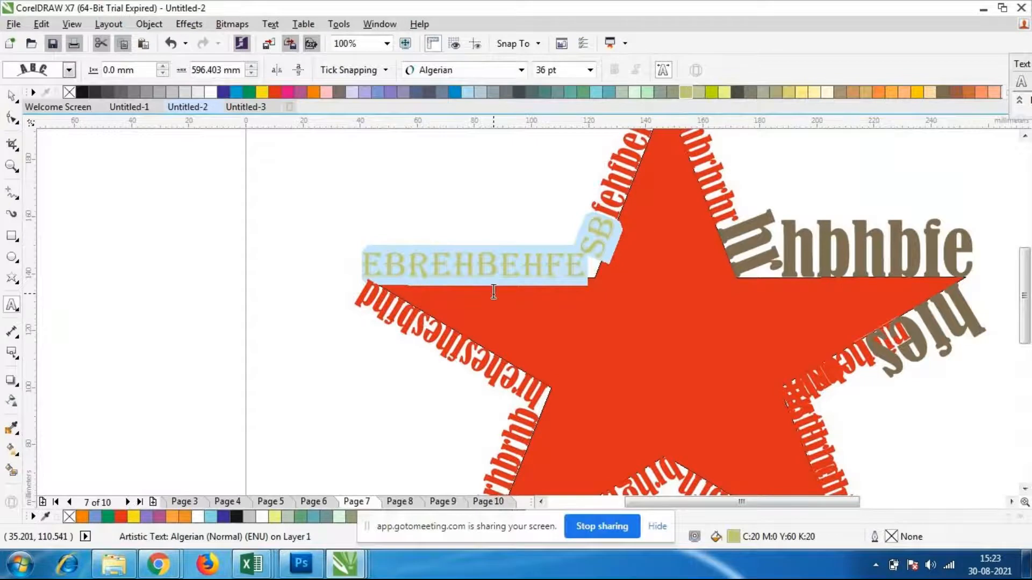
click(374, 295)
Examine the path text around the whole star, especially the letters along the right arm's lower edge
scroll(523, 282, down, 2)
scroll(521, 286, up, 1)
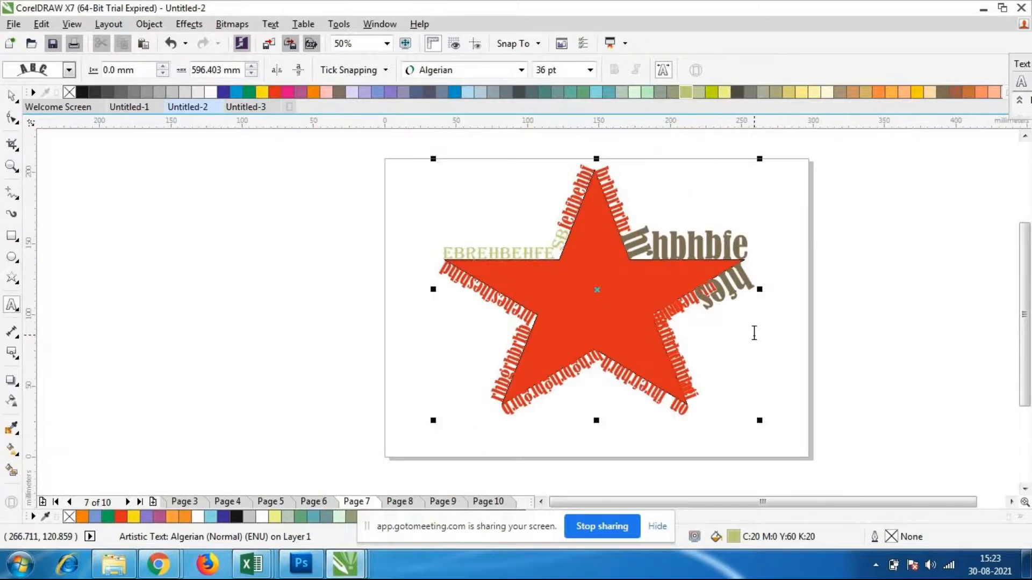
scroll(751, 332, up, 3)
scroll(559, 311, down, 1)
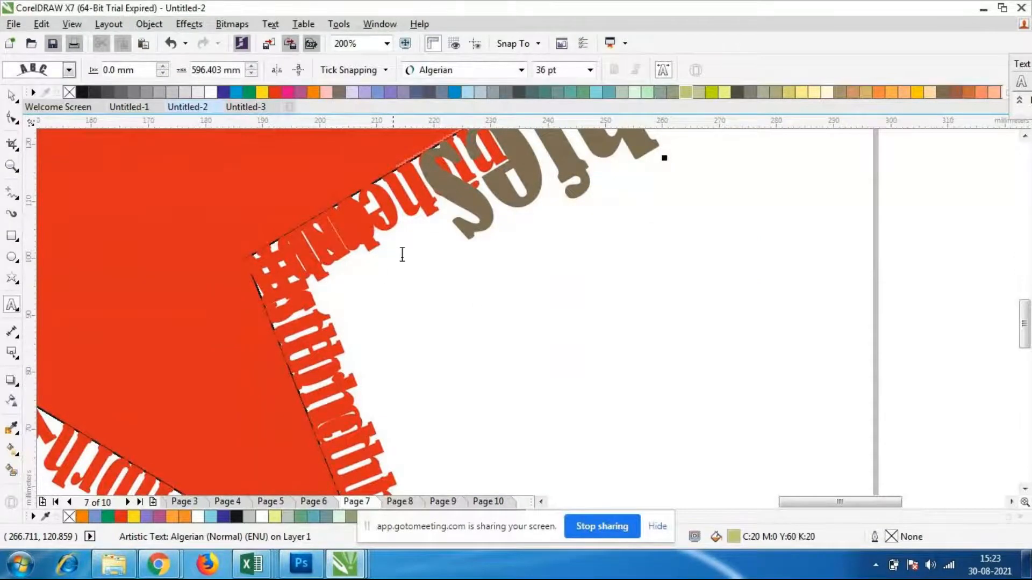
scroll(326, 257, down, 2)
scroll(327, 260, up, 1)
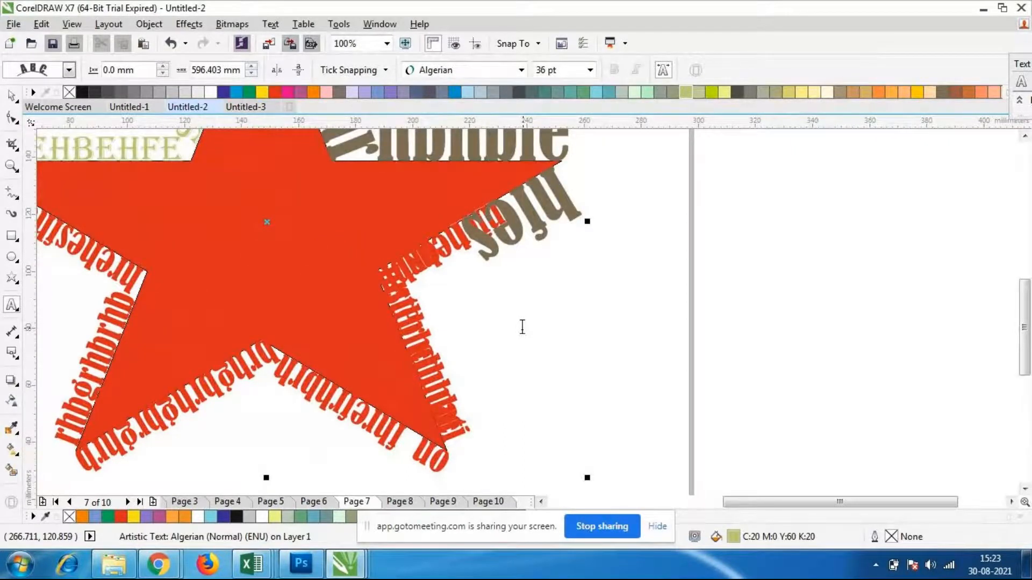
scroll(520, 325, down, 1)
scroll(341, 272, up, 1)
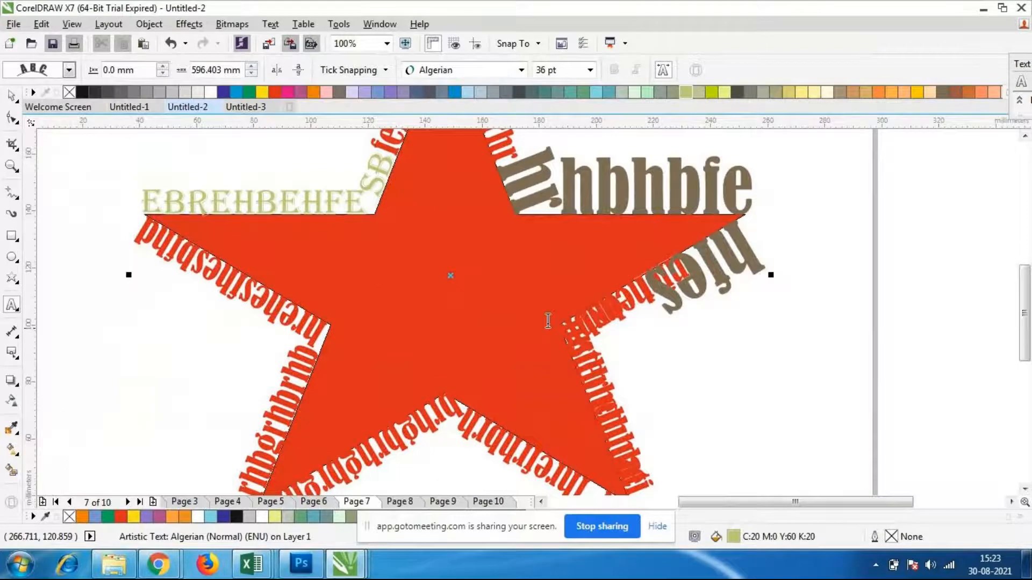
scroll(142, 202, down, 1)
scroll(150, 204, up, 1)
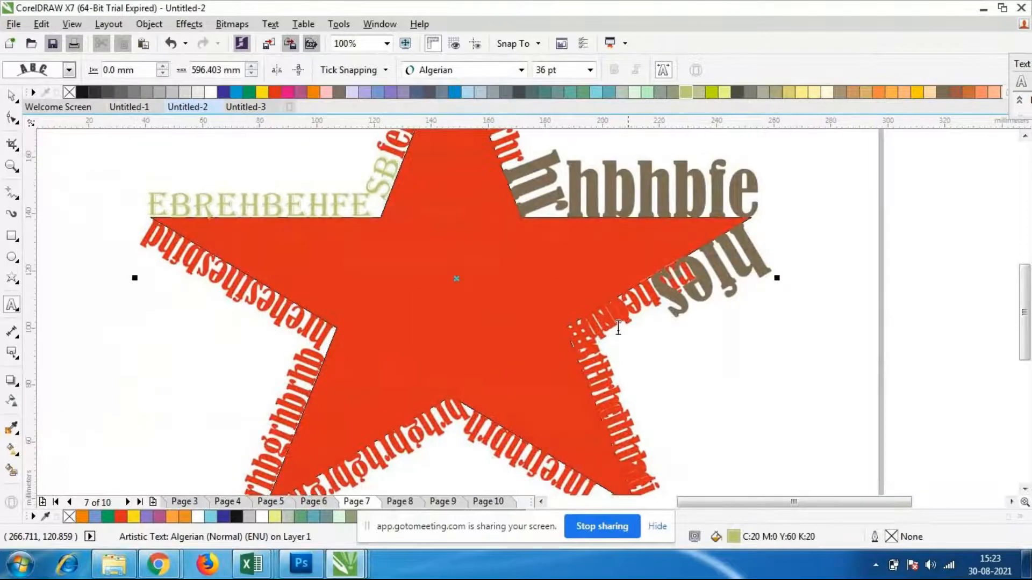
scroll(599, 278, down, 1)
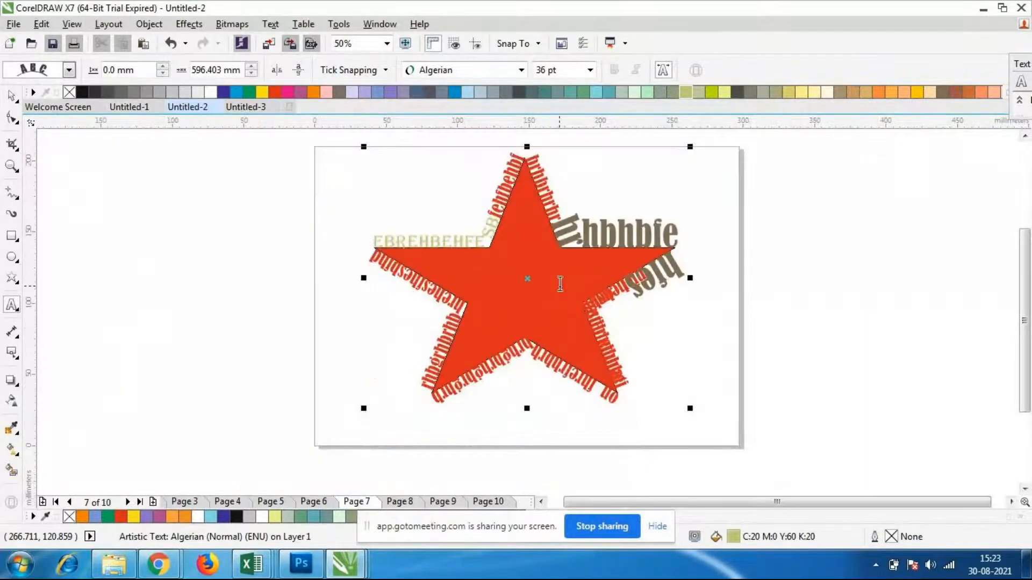
Delete the star with its path text and draw a nine-sided complex star about 226 mm wide and 199 mm high
click(11, 96)
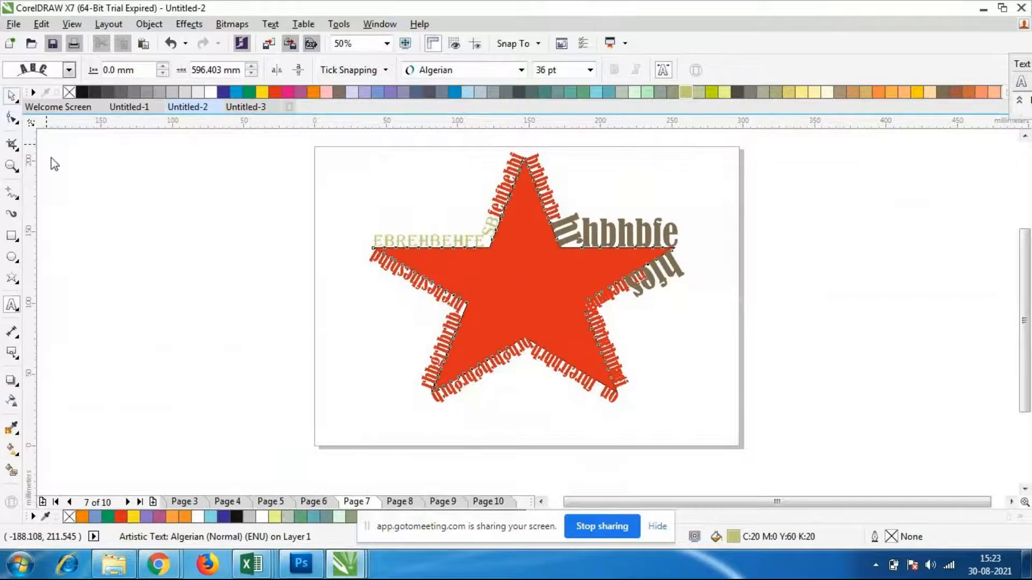
key(Delete)
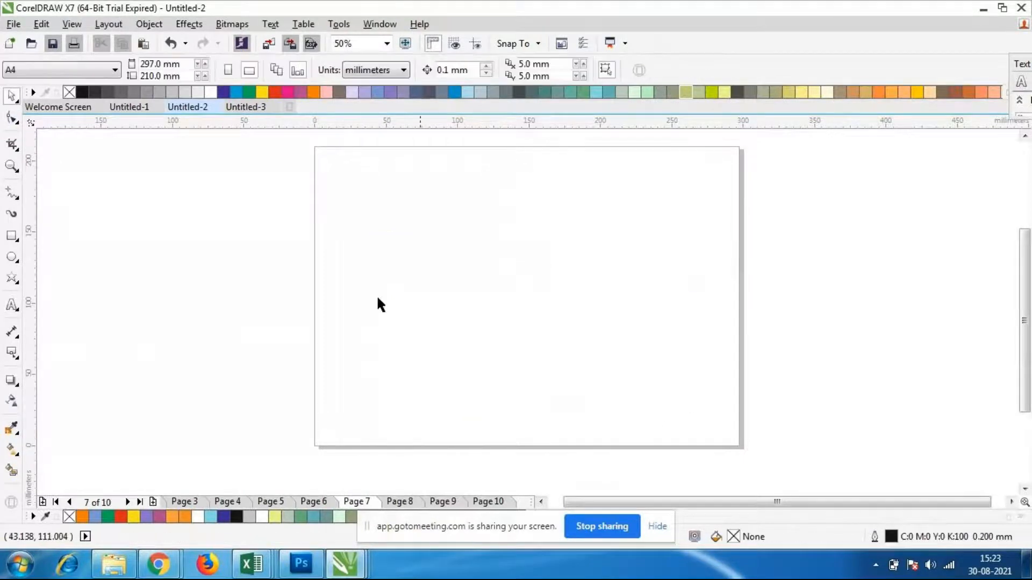
click(13, 279)
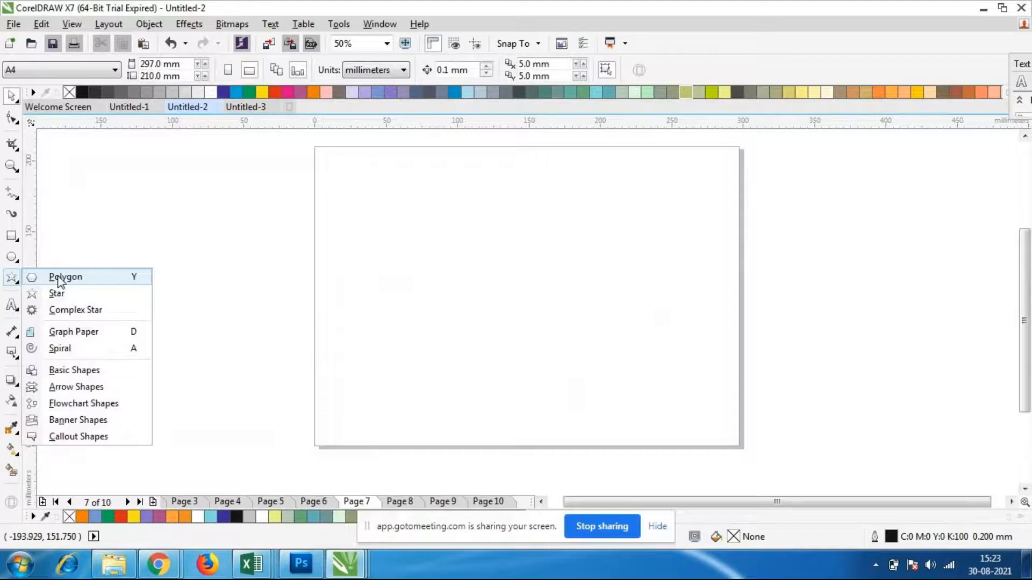
click(120, 311)
drag(373, 160, 700, 452)
Fill the complex star with brown (C:0 M:20 Y:40 K:60) and leave it selected
click(943, 92)
click(8, 97)
click(236, 301)
click(508, 326)
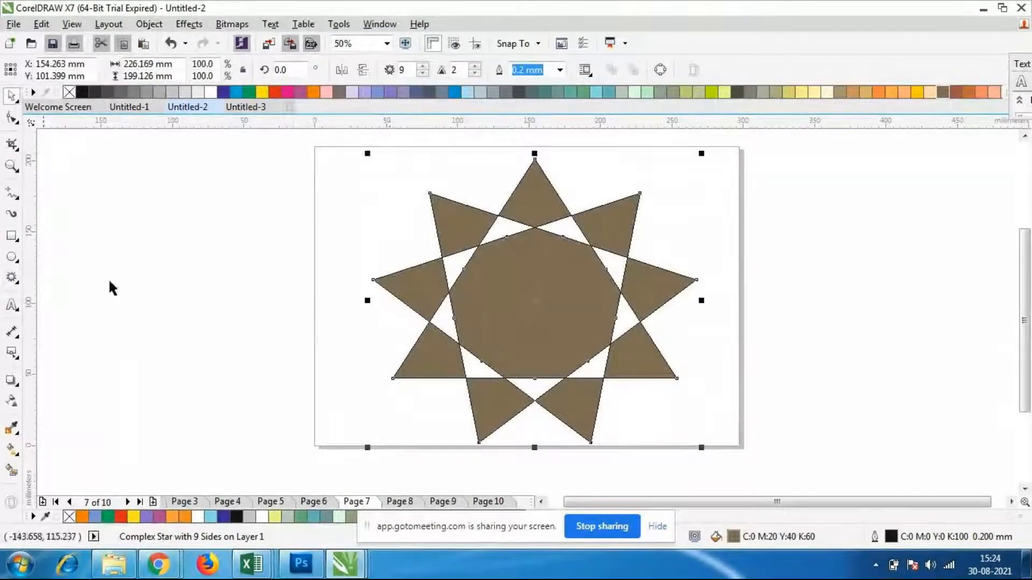
Use Fit Text to Path on the complex star, placing the text start on its outline at the upper-left point
click(11, 306)
click(60, 302)
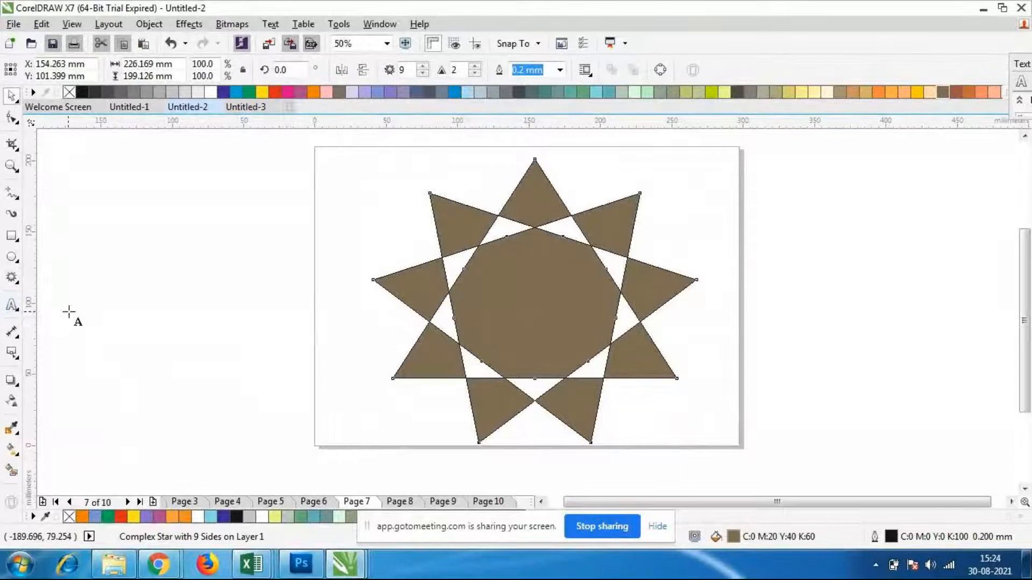
click(279, 27)
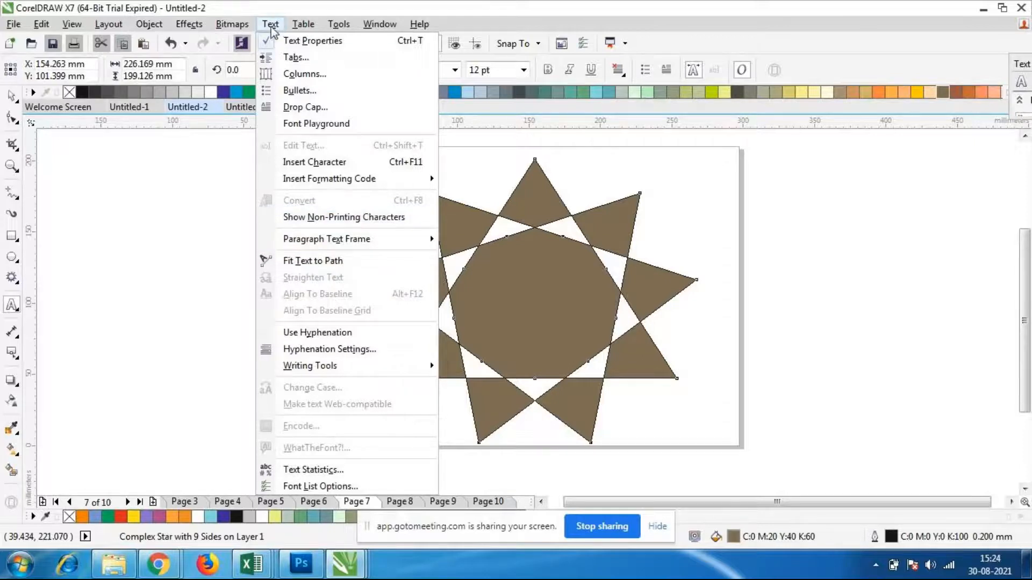
click(307, 262)
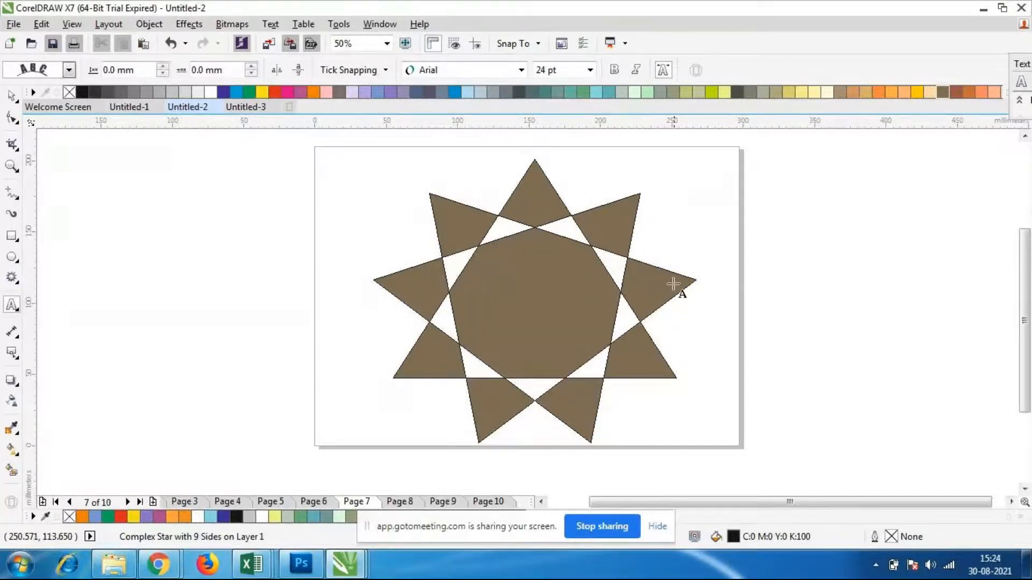
click(441, 192)
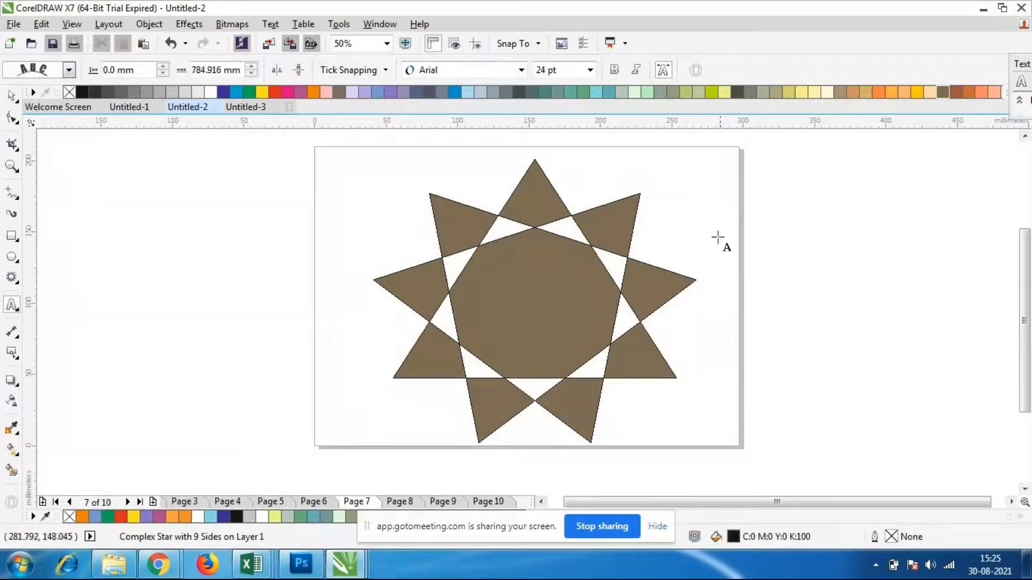
Enter filler letters along the complex star's outline until the text wraps around all nine points, and finish text editing
text(fidsff)
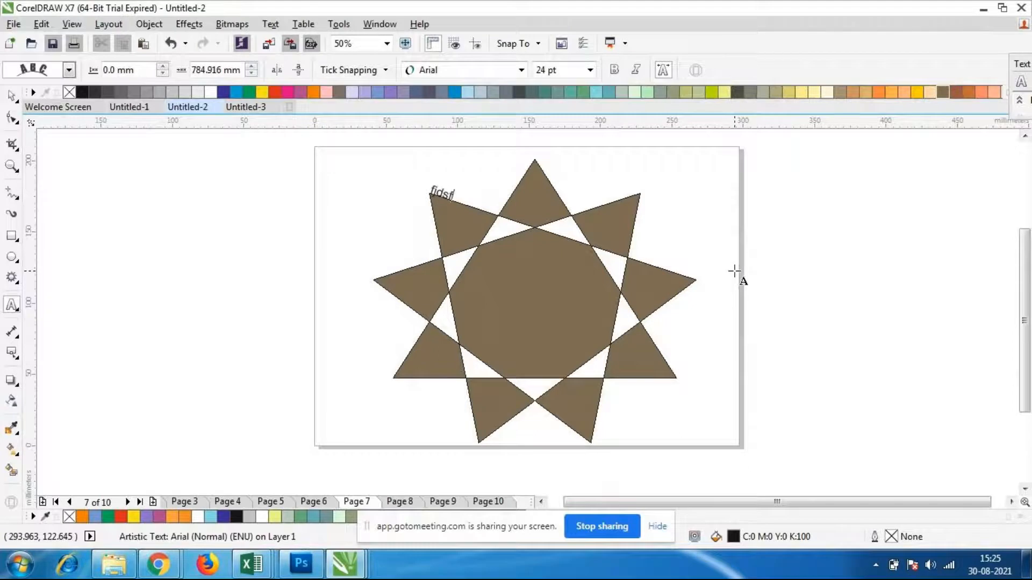
text(riqriqriqriqriqri)
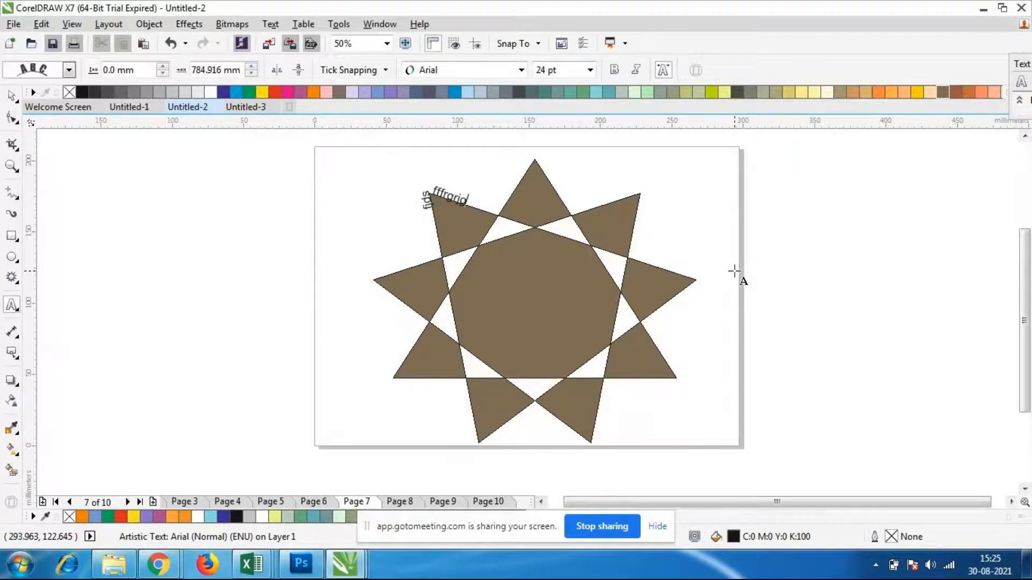
text(ngrjngjrngjrnrjrjrjrjrj)
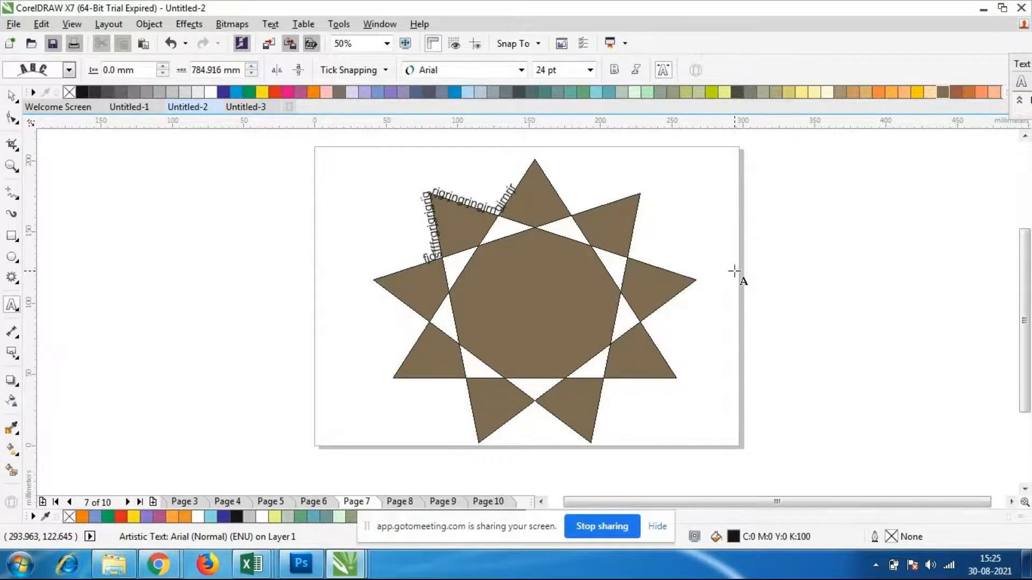
text(mjqrjngjrsdpjrnj)
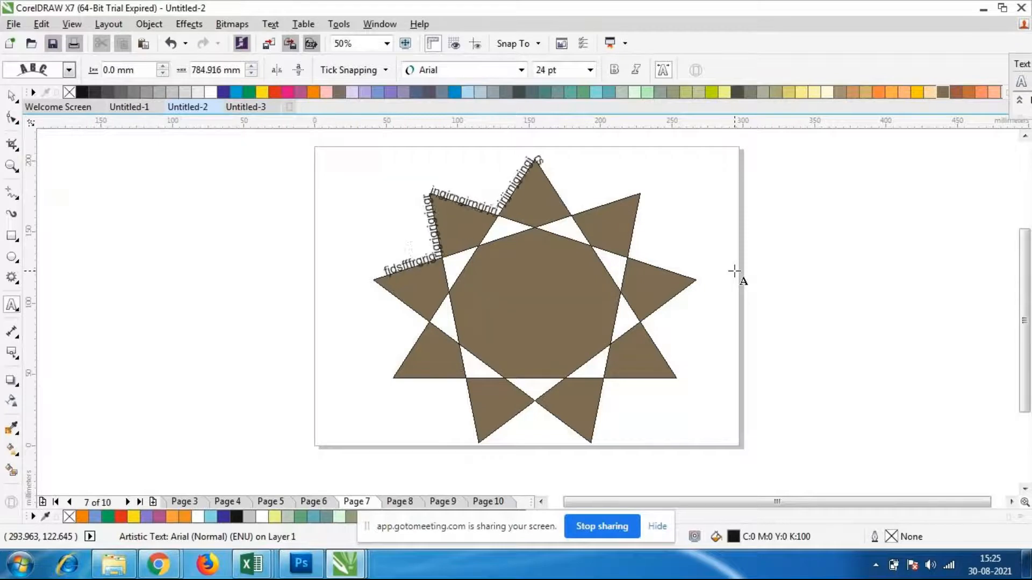
text(rsfqjrnjrj)
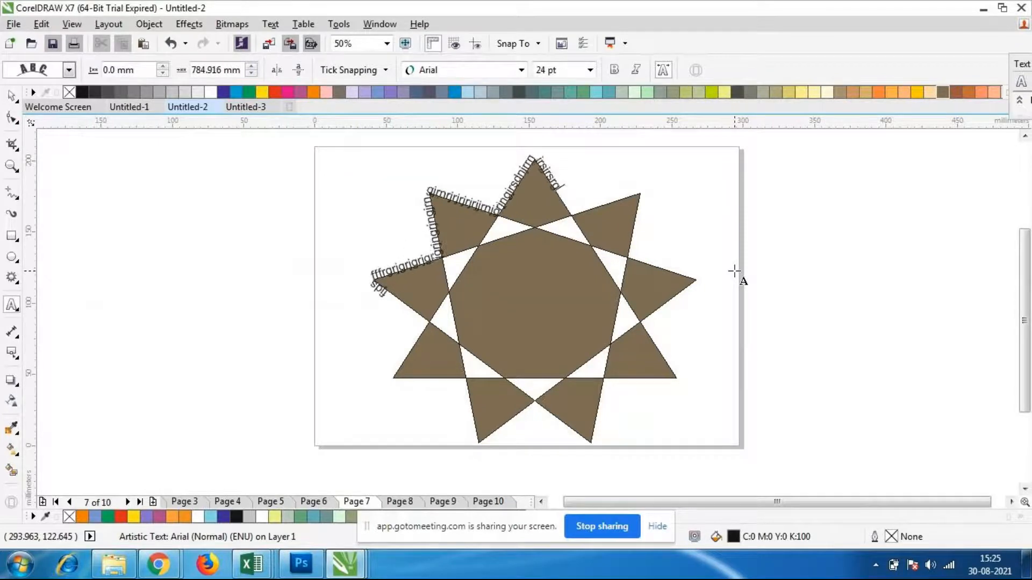
text(jgjrngjrigriri)
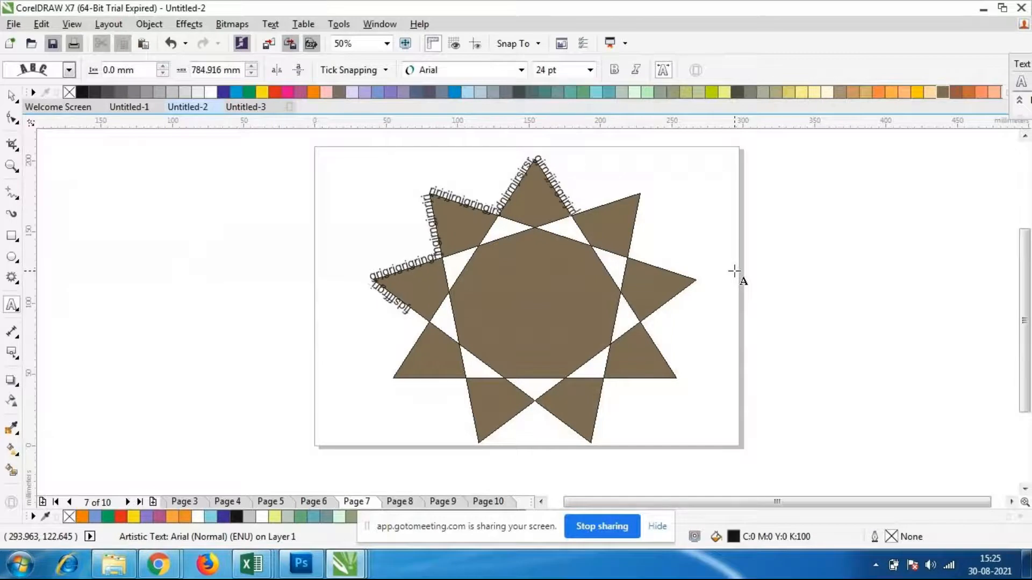
text(jrigr)
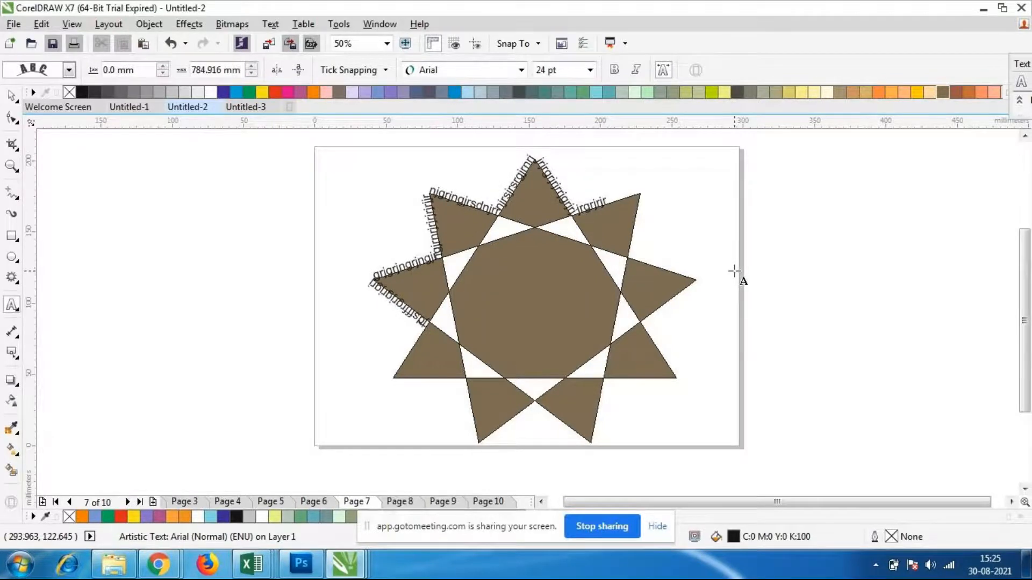
text(hbrhgrhgrbgbhrbgh)
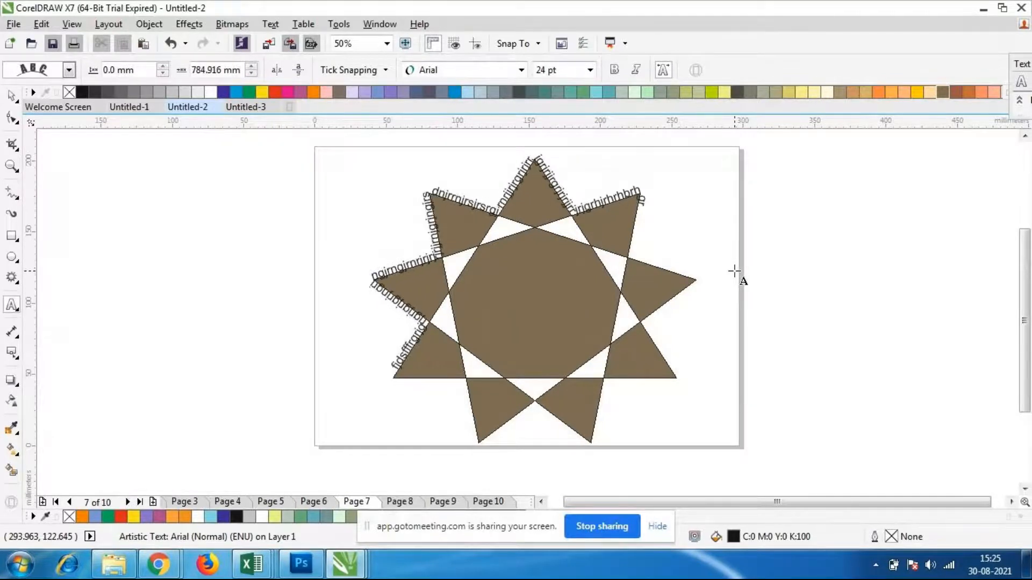
text(bgbhgrghirhd)
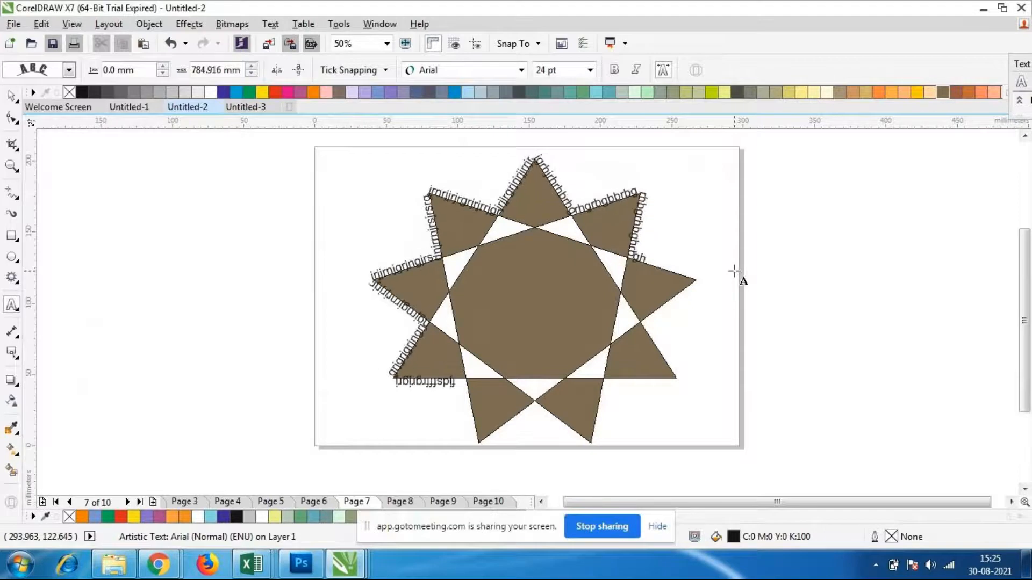
text(brhbrhrbrhrhjgrh)
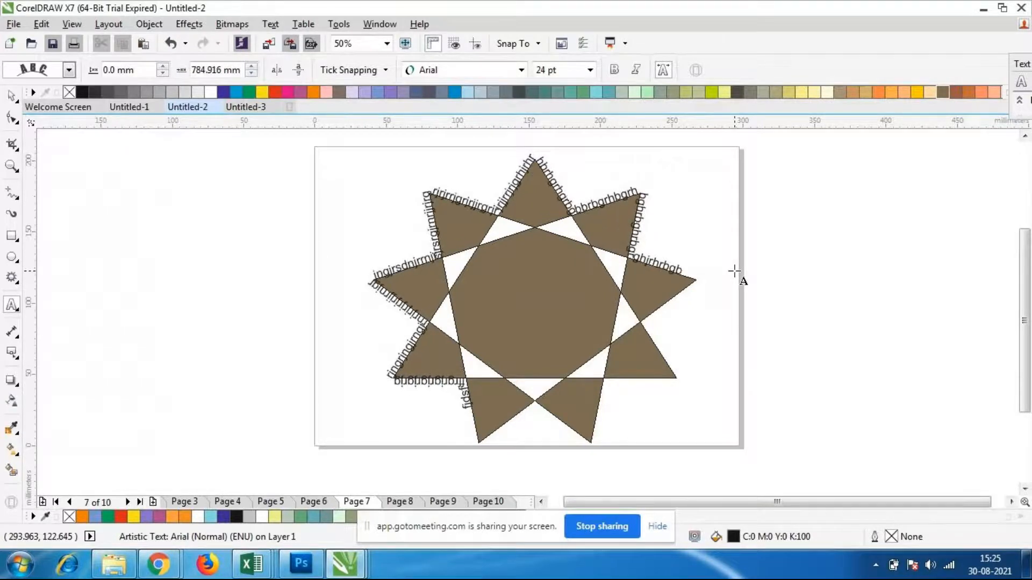
text(grhbghrghrbgrbgrg)
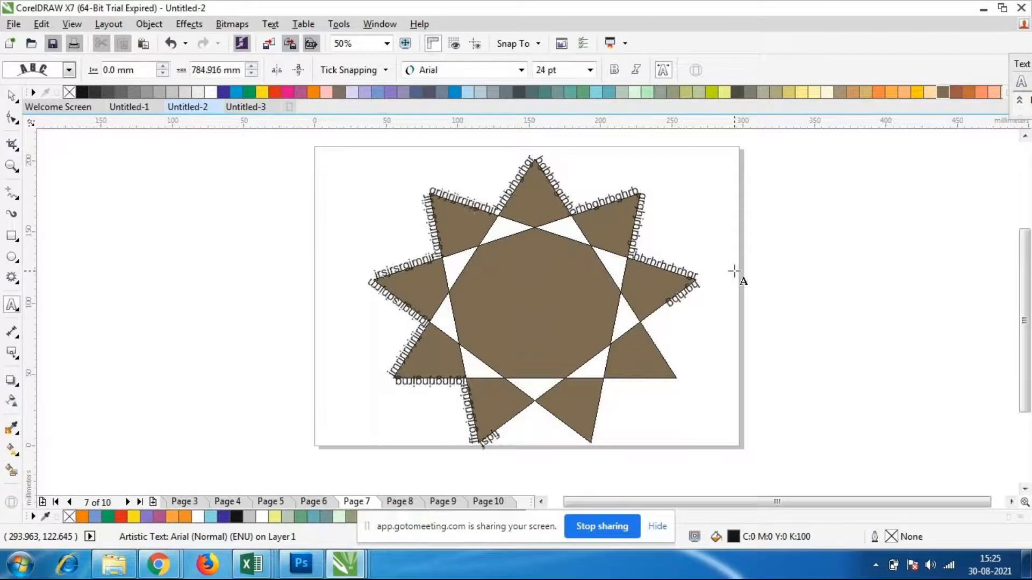
text(grhbhgrghrharhorh)
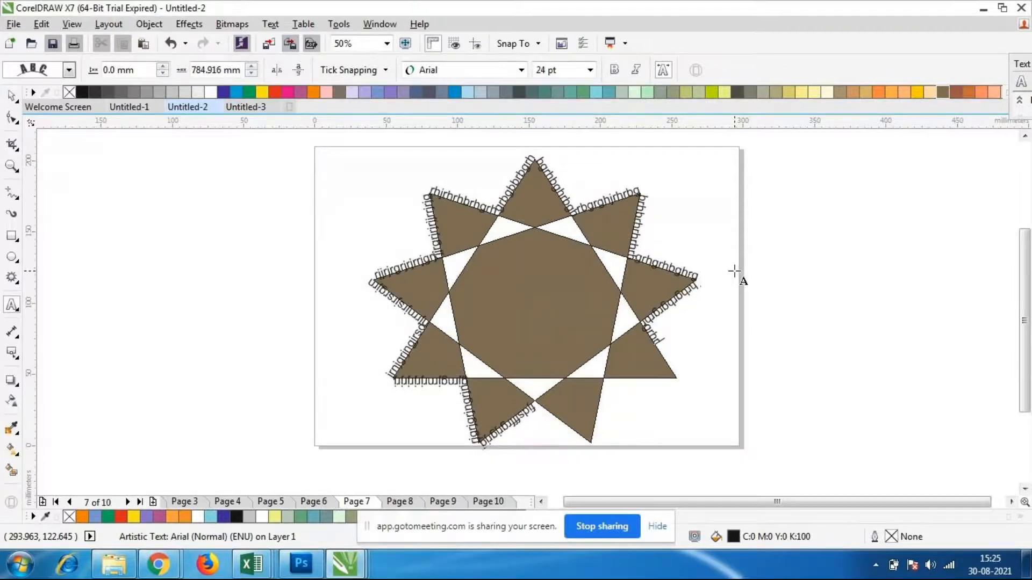
text(hrbghrbhgrbhqhbhq)
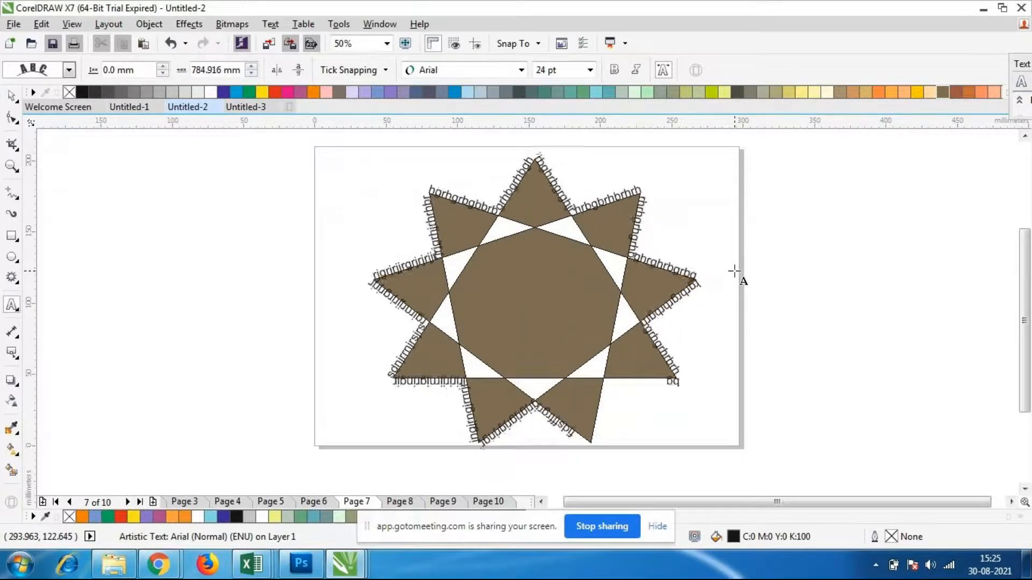
text(rghrhbrggrbgrgr)
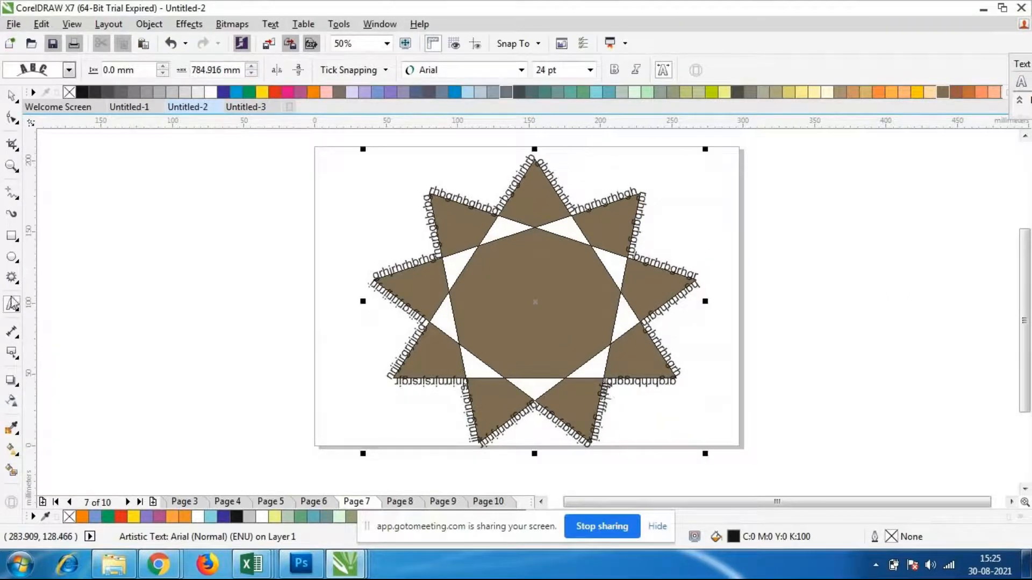
click(14, 99)
click(53, 95)
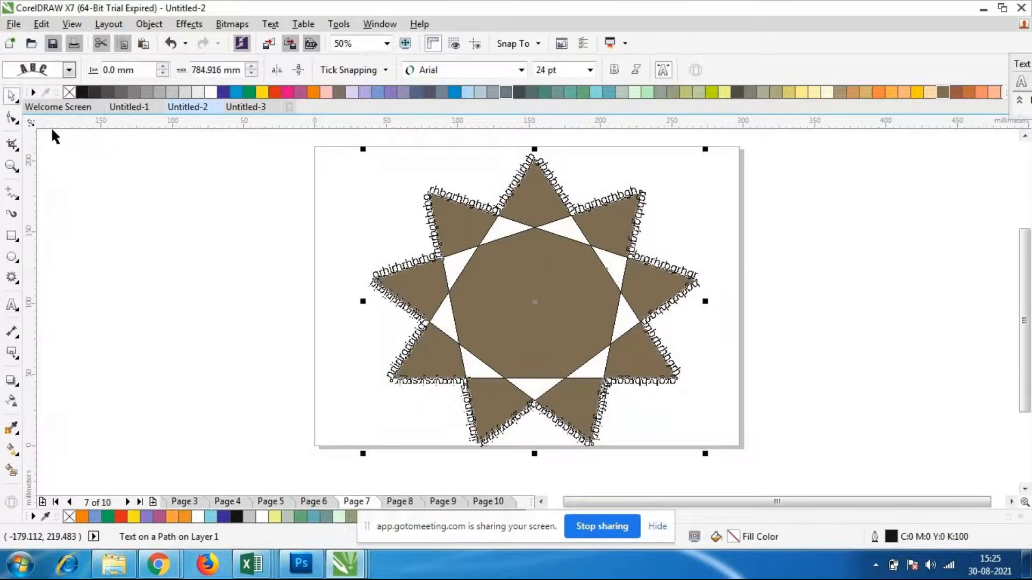
Try reshaping the complex star by moving an inner edge node far outward and back across the centre, and undo both changes
click(12, 117)
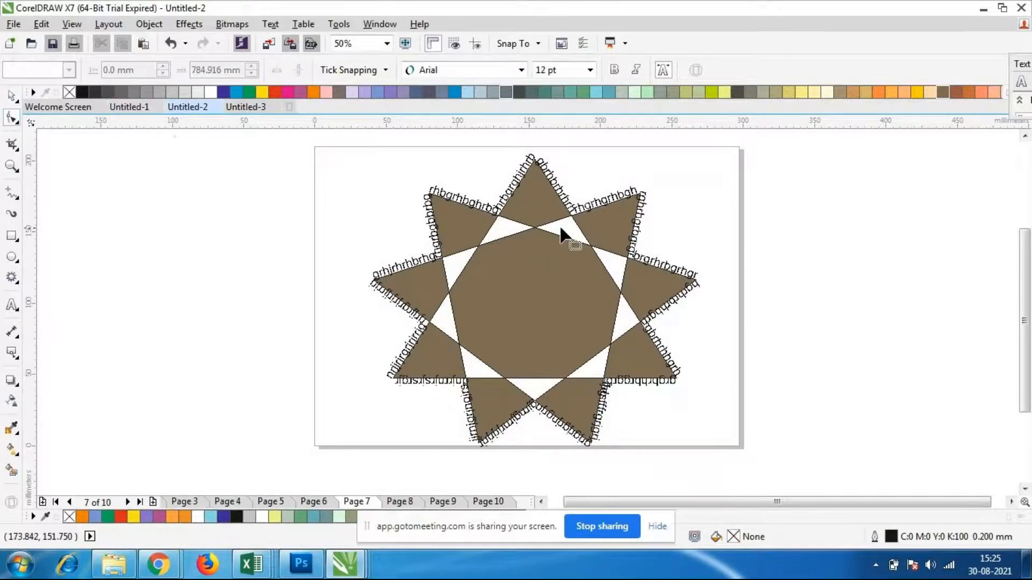
click(534, 233)
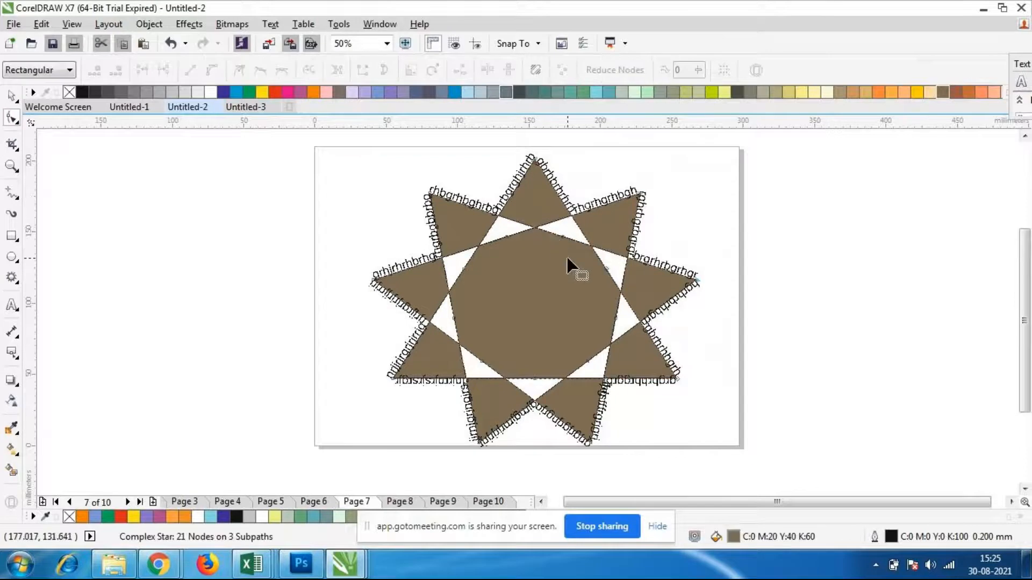
drag(564, 242, 691, 328)
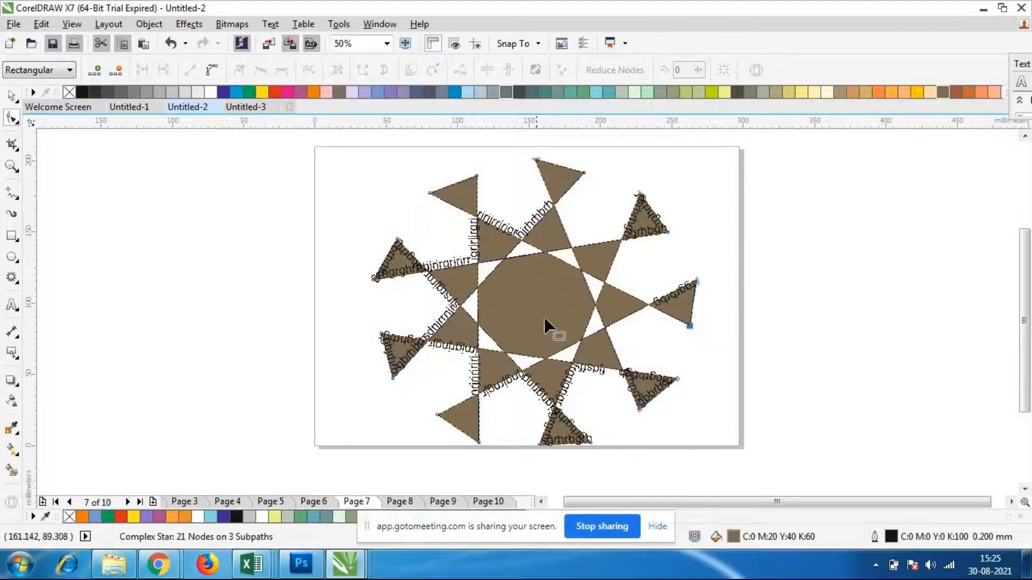
drag(690, 326, 487, 313)
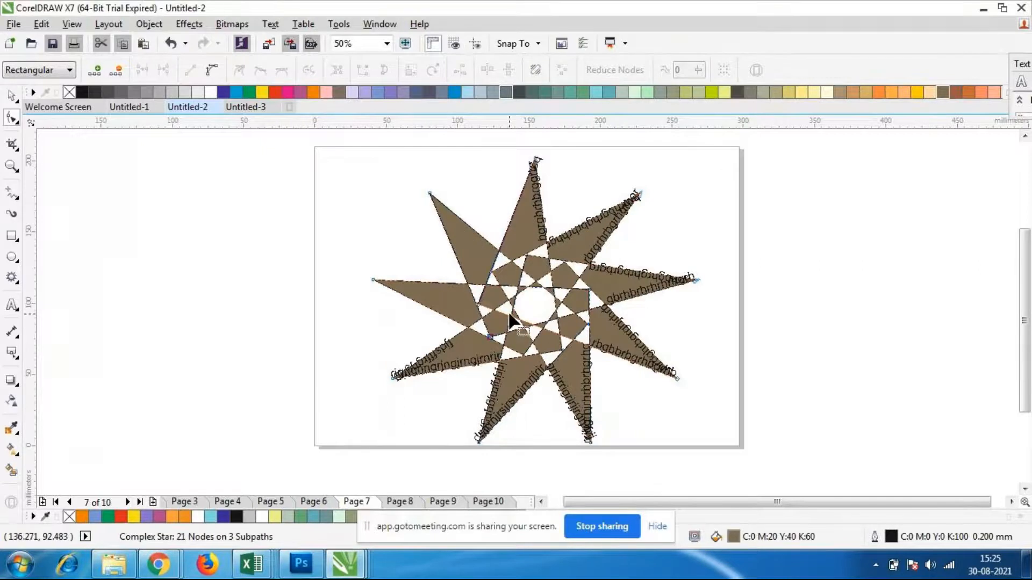
key(ctrl+z)
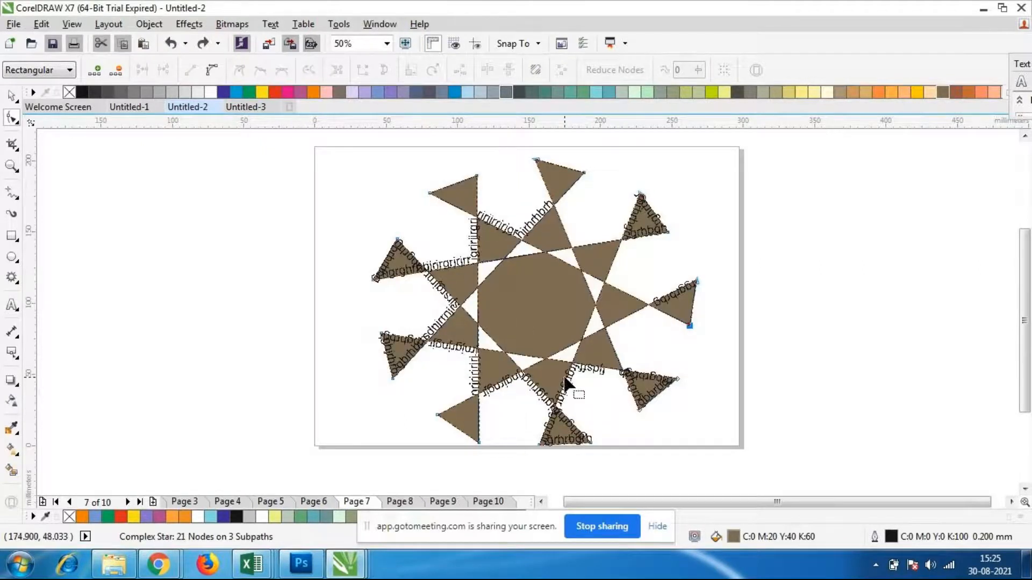
key(ctrl+z)
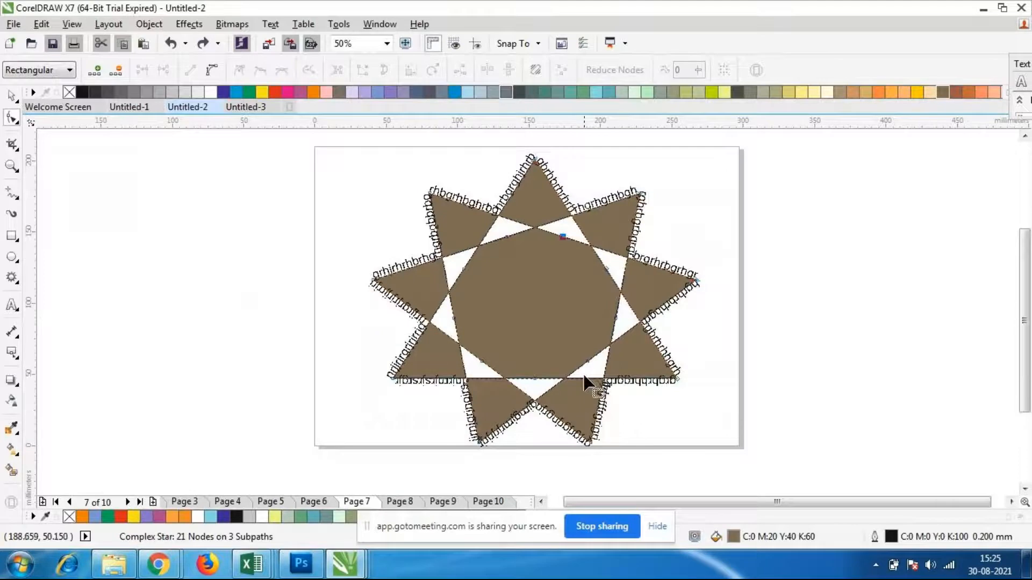
Move the complex star's inner edge node slightly outward, then try twisting its points with a large node move and undo that twist
drag(588, 370, 605, 356)
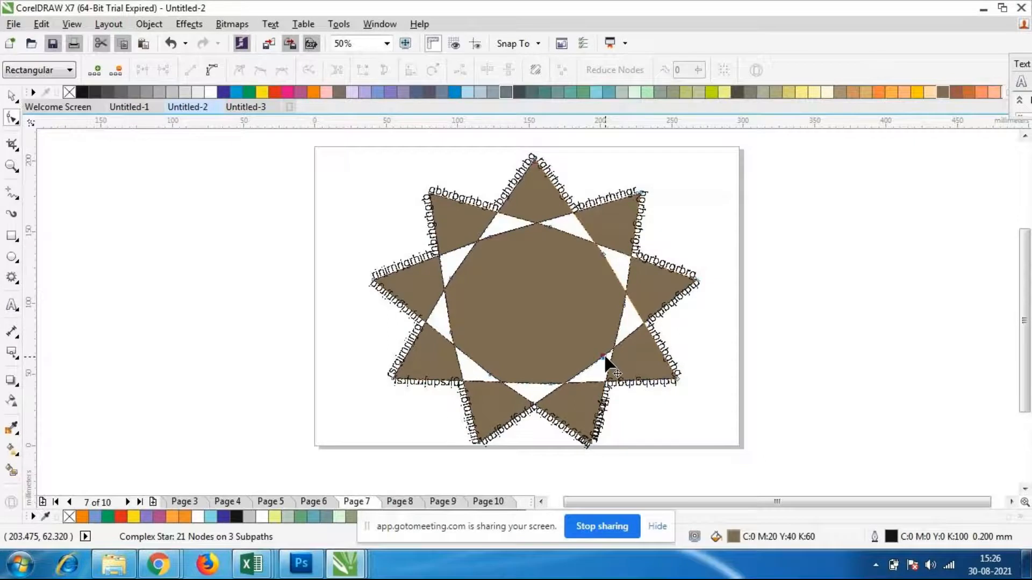
drag(491, 376, 620, 344)
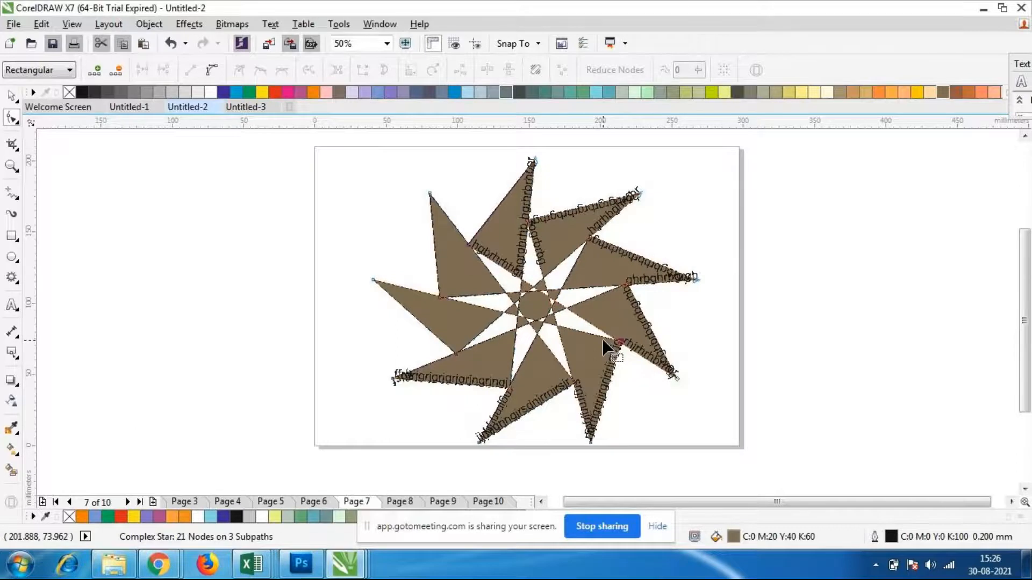
key(ctrl+z)
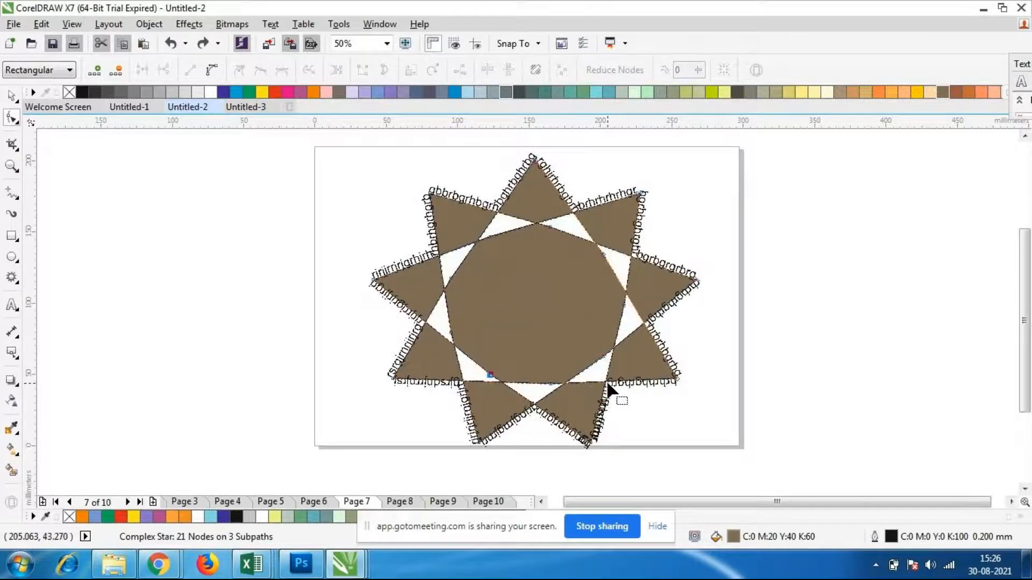
Delete the reshaped complex star together with its path text
click(11, 97)
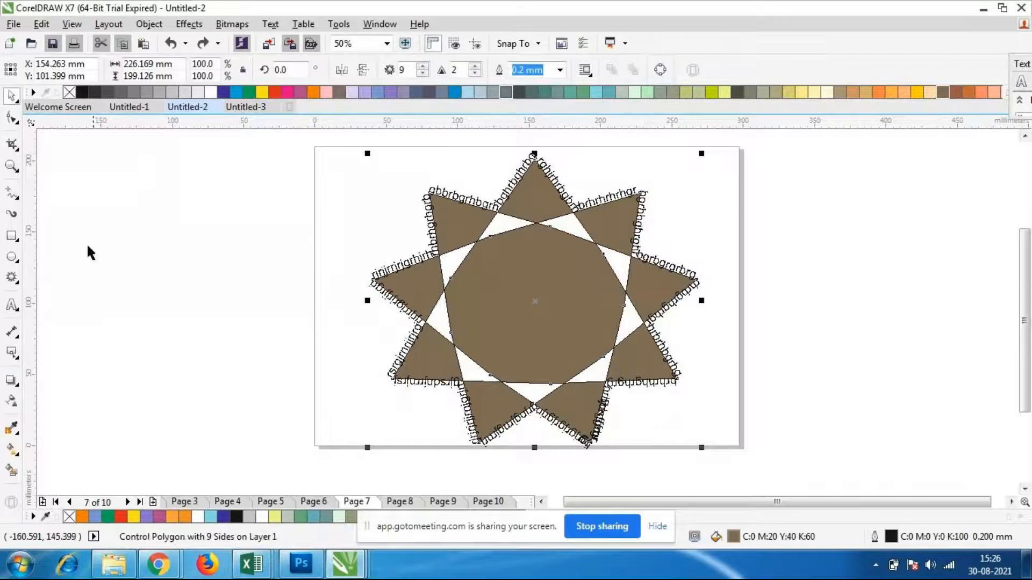
click(88, 246)
click(483, 341)
key(Delete)
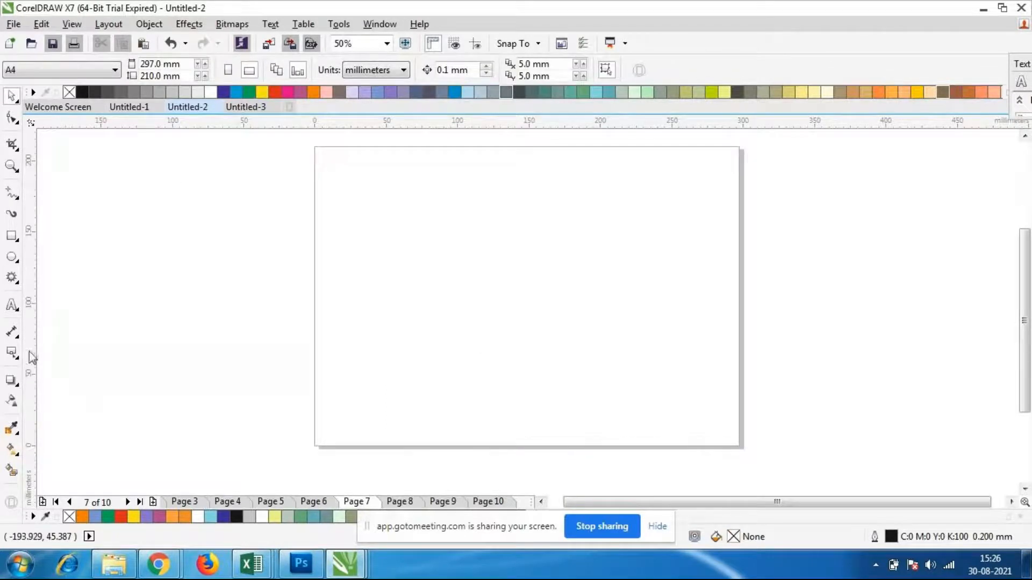
Draw a symmetrical spiral with four revolutions on the empty page, spanning most of the page height left of centre
click(12, 305)
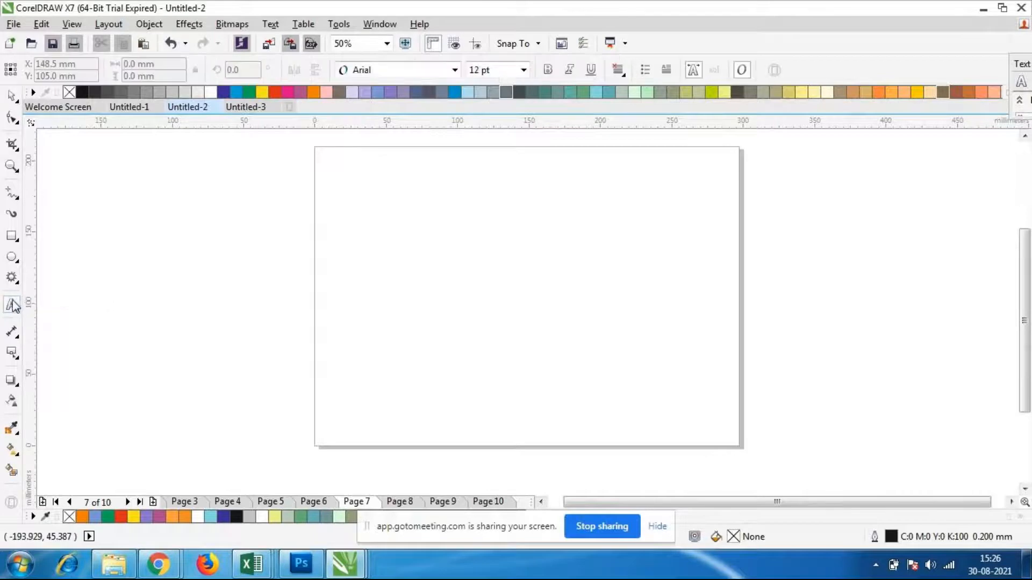
click(12, 278)
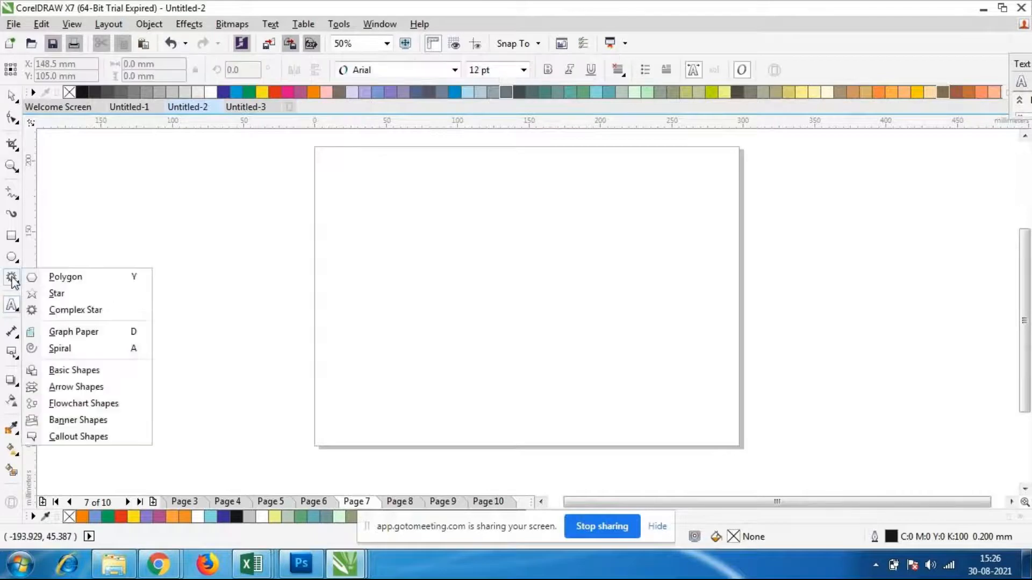
click(68, 348)
drag(367, 196, 613, 410)
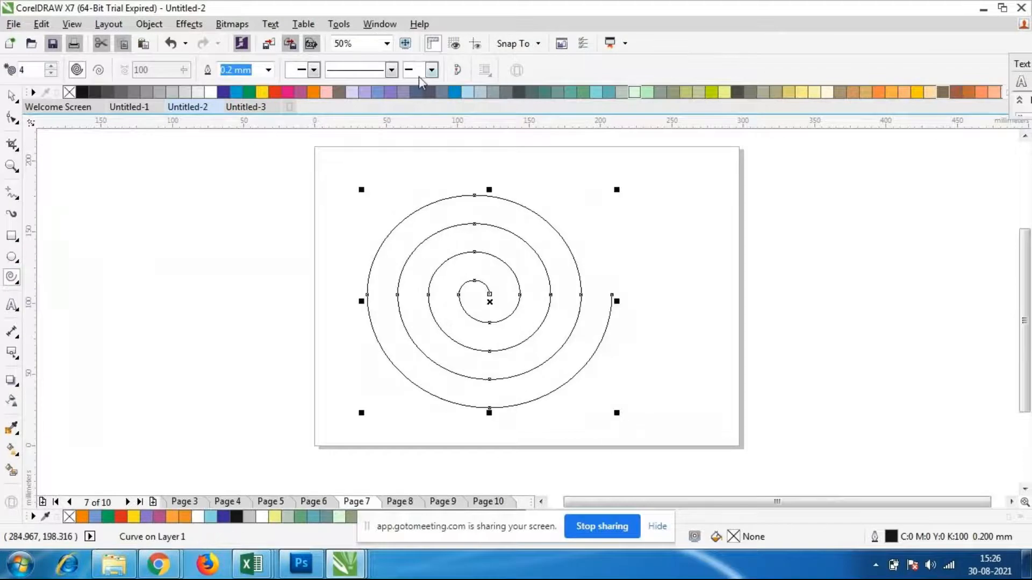
Add an open arrowhead to the spiral's outer end and set its outline width to 4.0 mm
click(432, 69)
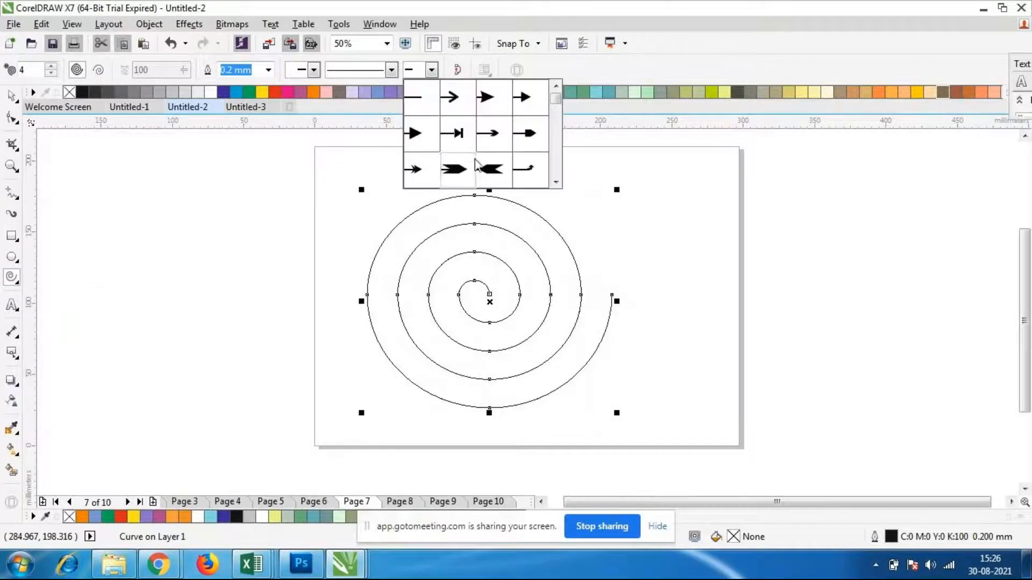
click(461, 111)
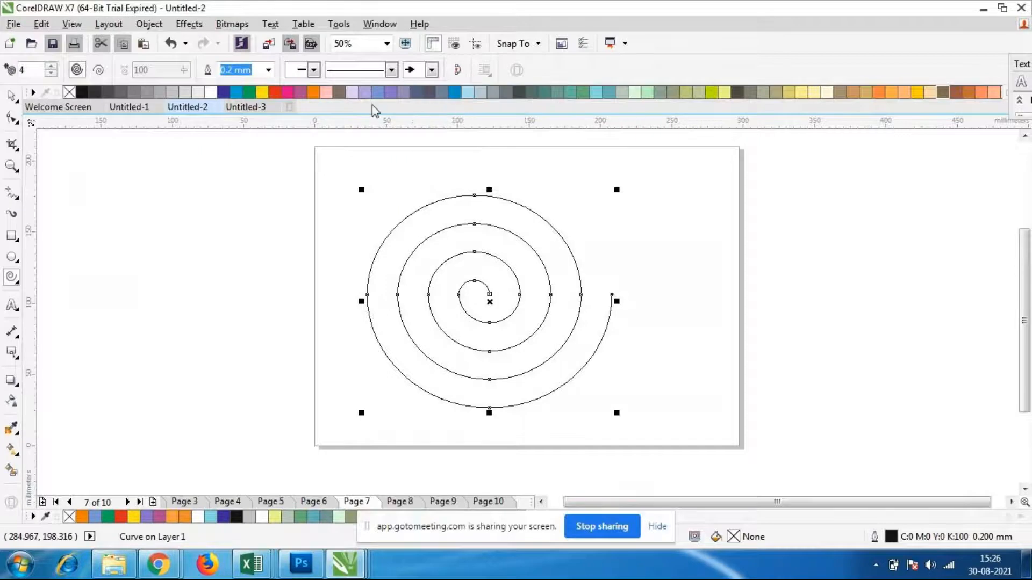
click(268, 70)
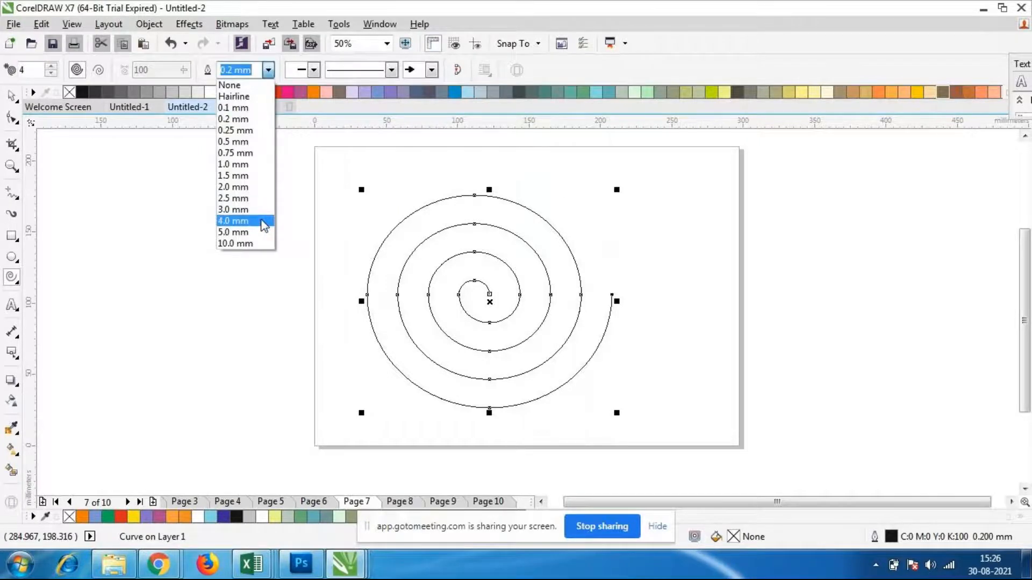
click(260, 223)
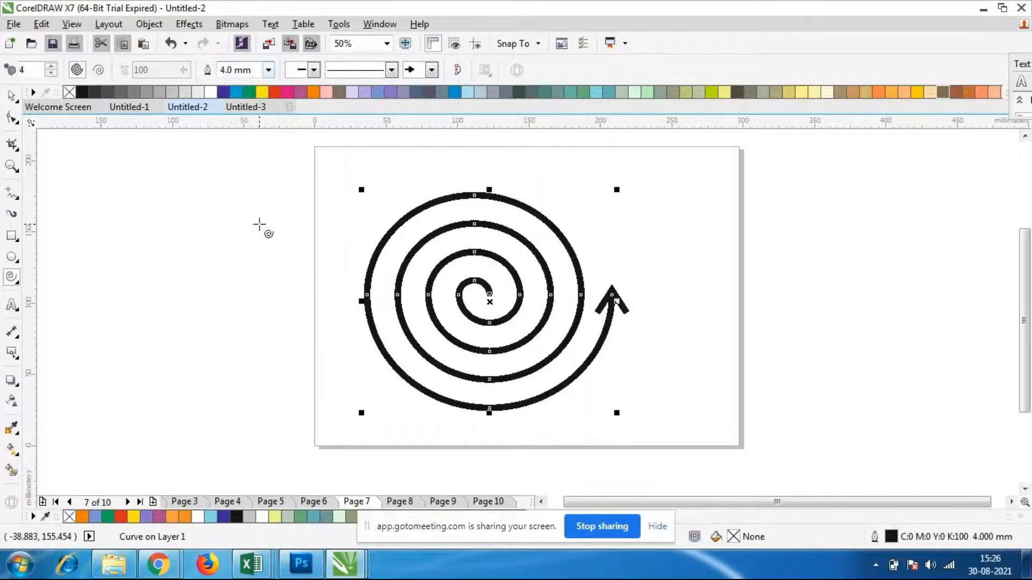
Add a solid triangle-and-bar arrowhead to the spiral's inner end and change the outer end to a thick arrowhead with a notched tail
click(313, 70)
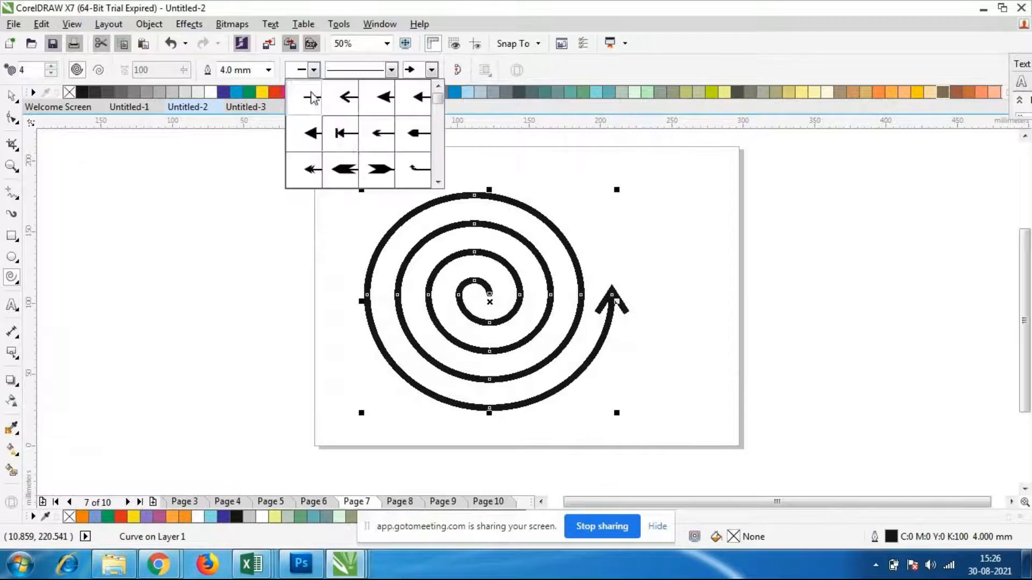
click(342, 134)
click(432, 70)
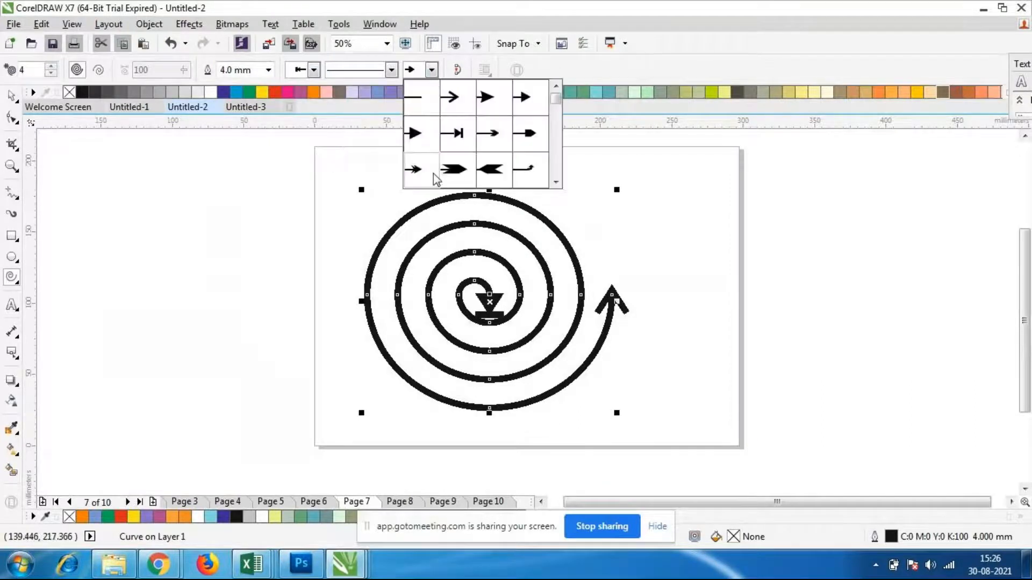
click(448, 168)
click(629, 362)
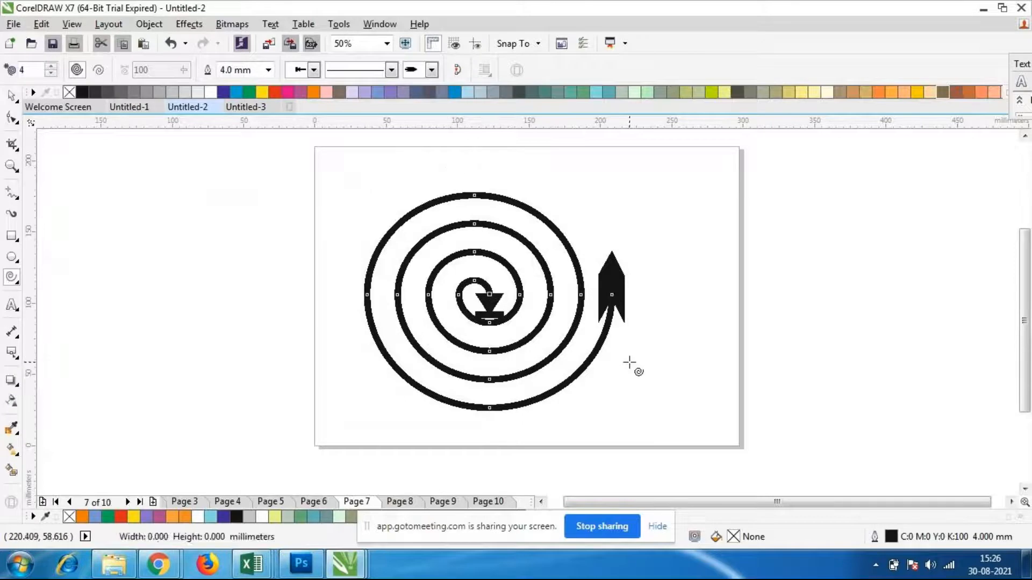
click(11, 99)
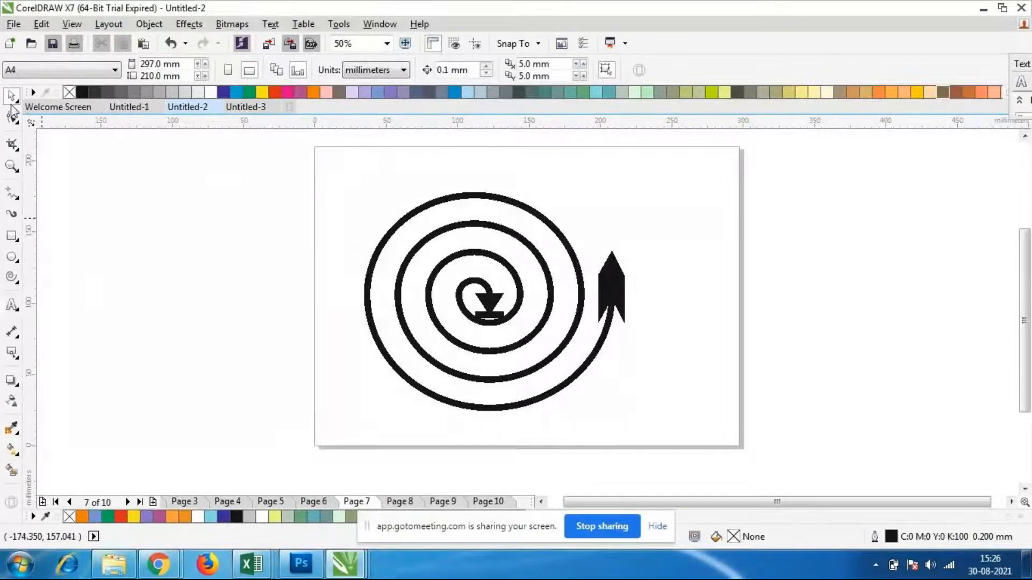
click(12, 305)
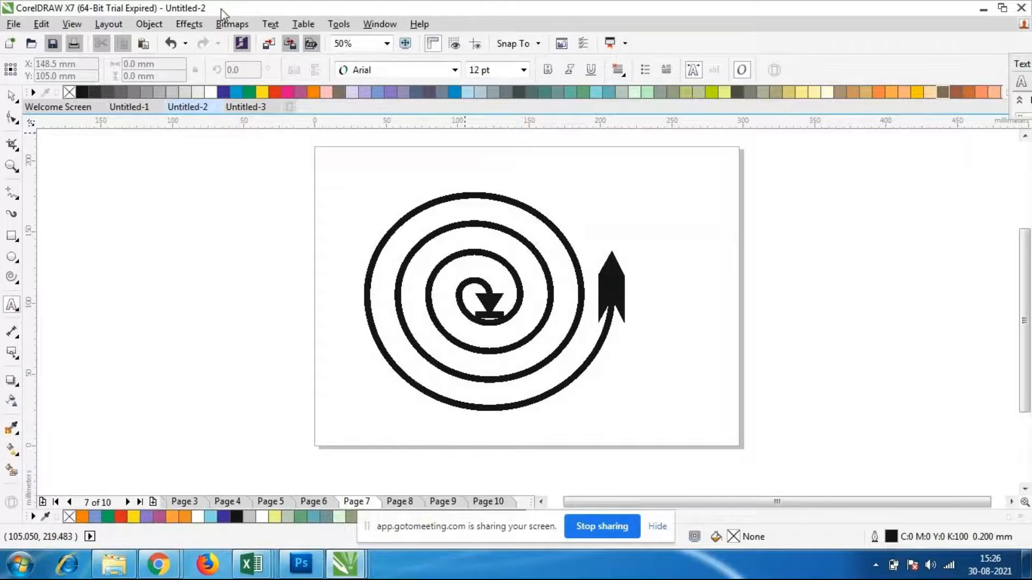
click(271, 24)
mouse_move(350, 239)
click(540, 235)
click(12, 95)
Start path text on the upper-left of the spiral's outer turn, using Berlin Sans FB at 55 pt
click(461, 260)
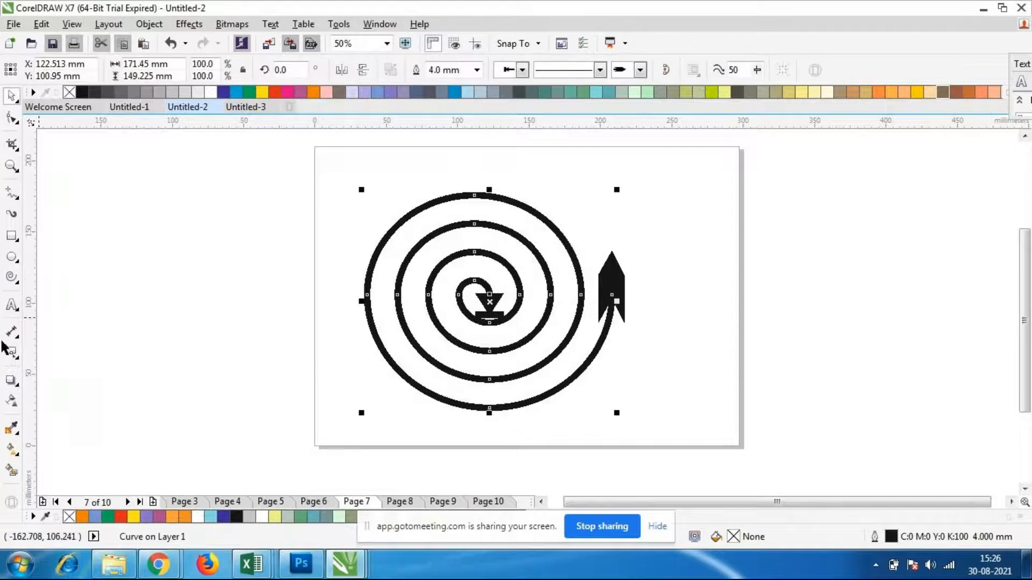
click(12, 305)
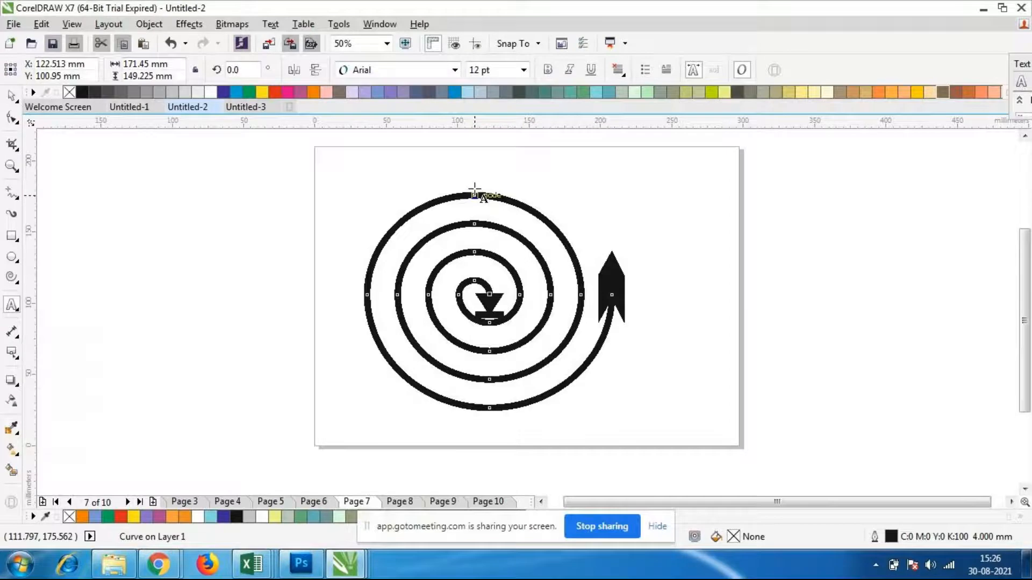
click(389, 231)
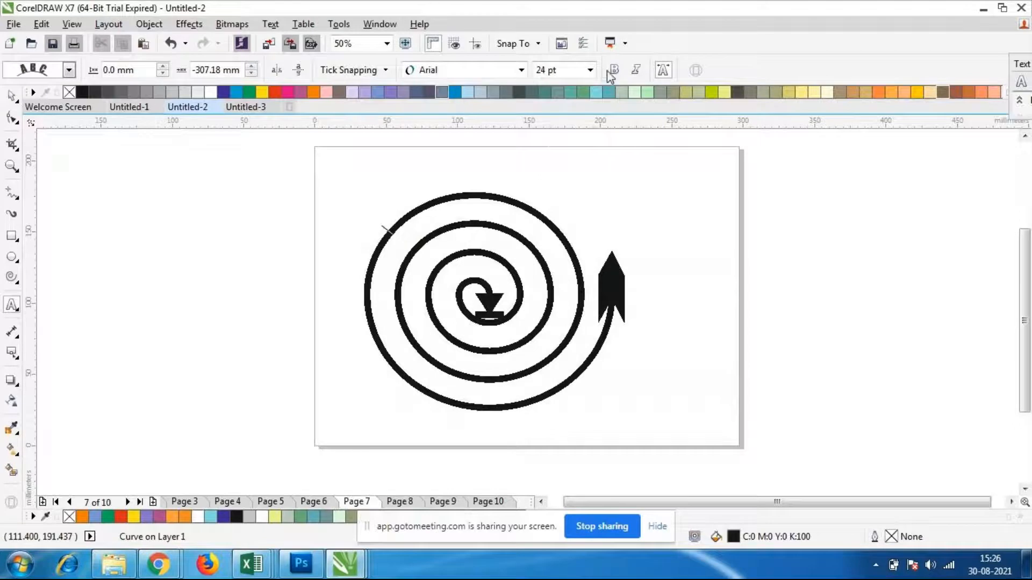
click(590, 70)
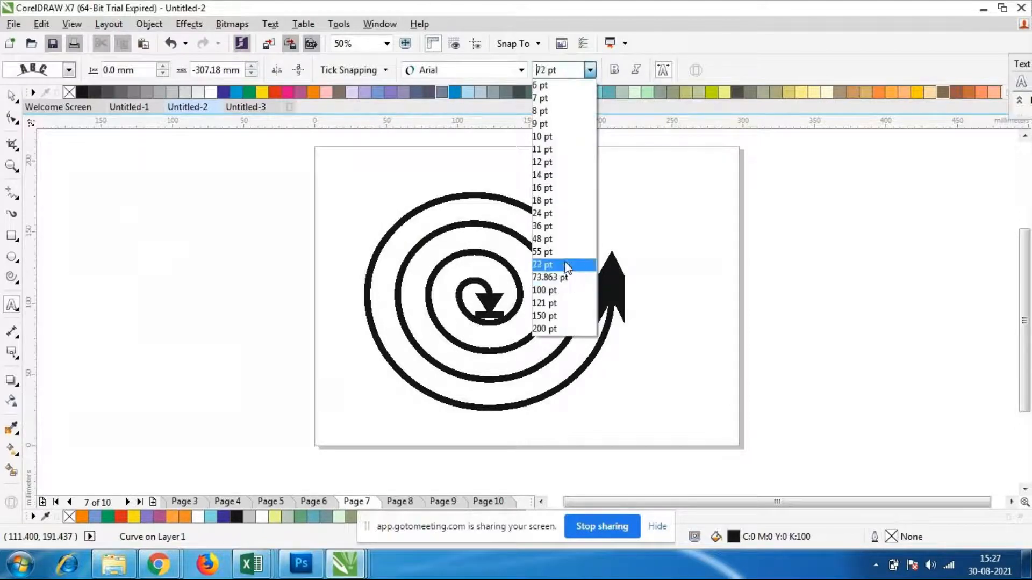
click(562, 251)
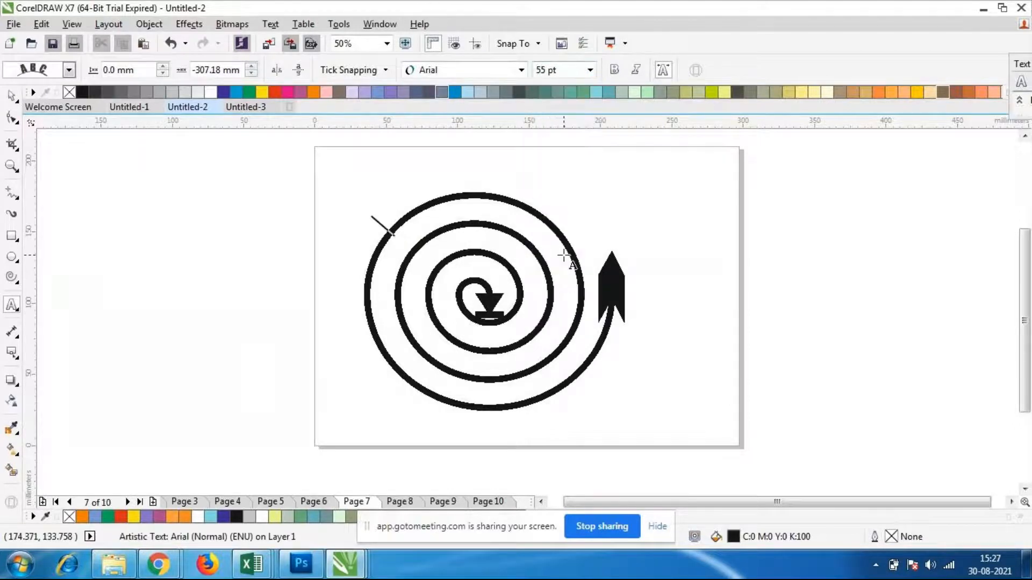
click(520, 70)
scroll(512, 316, down, 1)
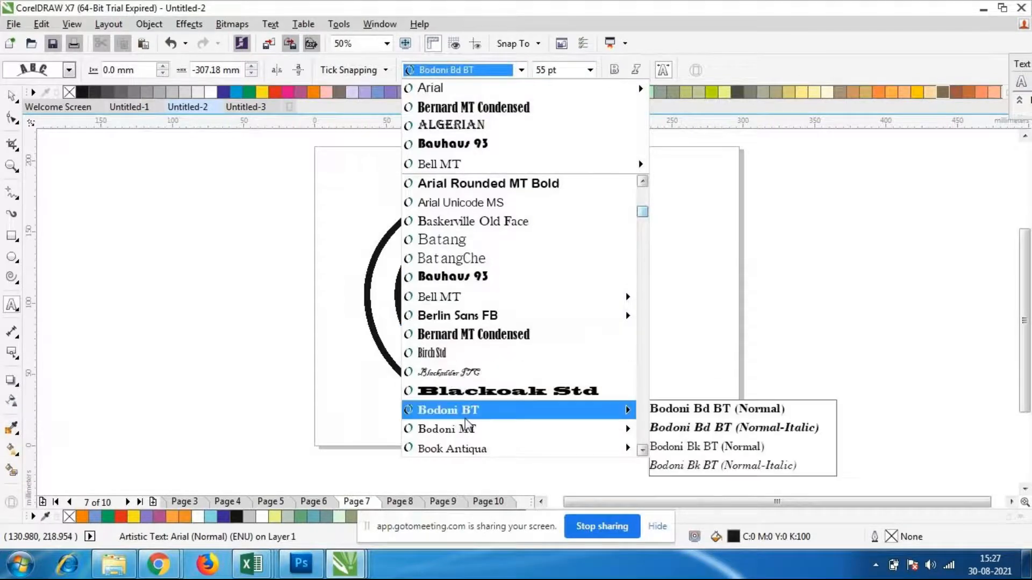
click(452, 322)
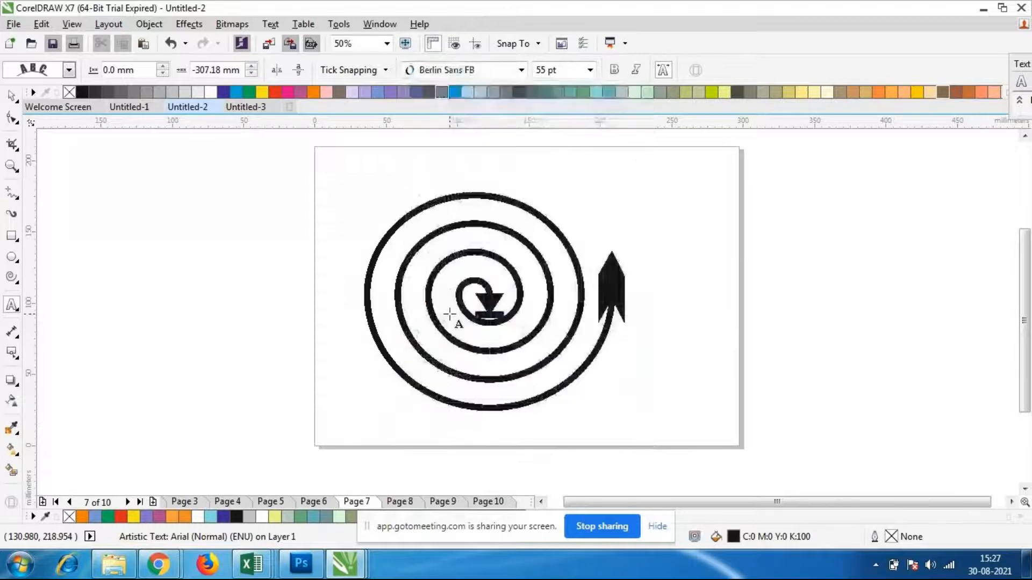
Enter random filler letters beginning with "feifeif" along the spiral until they reach its centre
text(feifei)
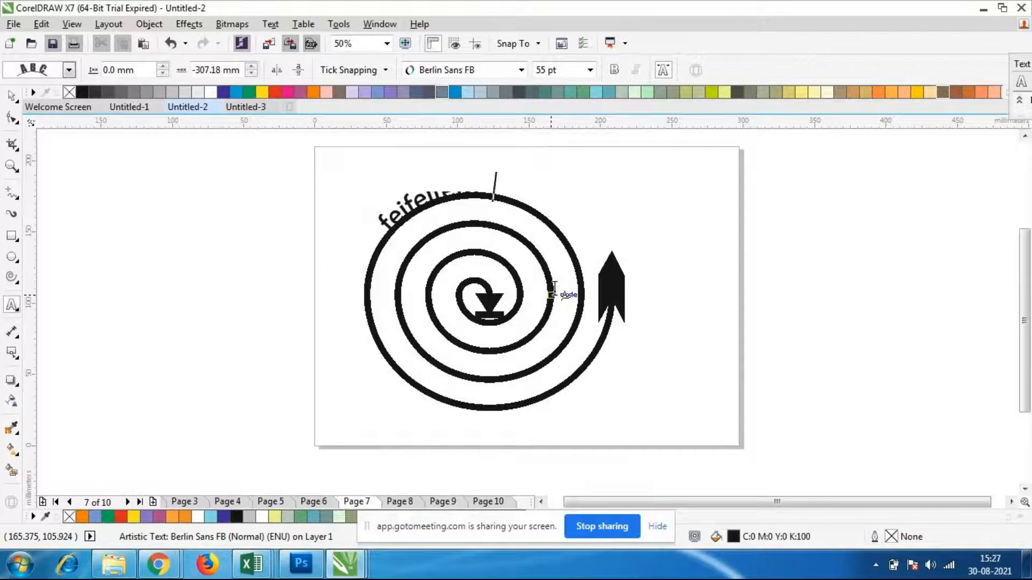
text(feiebehbfehtefehebhbfeuuutebtebtebtebfebhhbfebfebef)
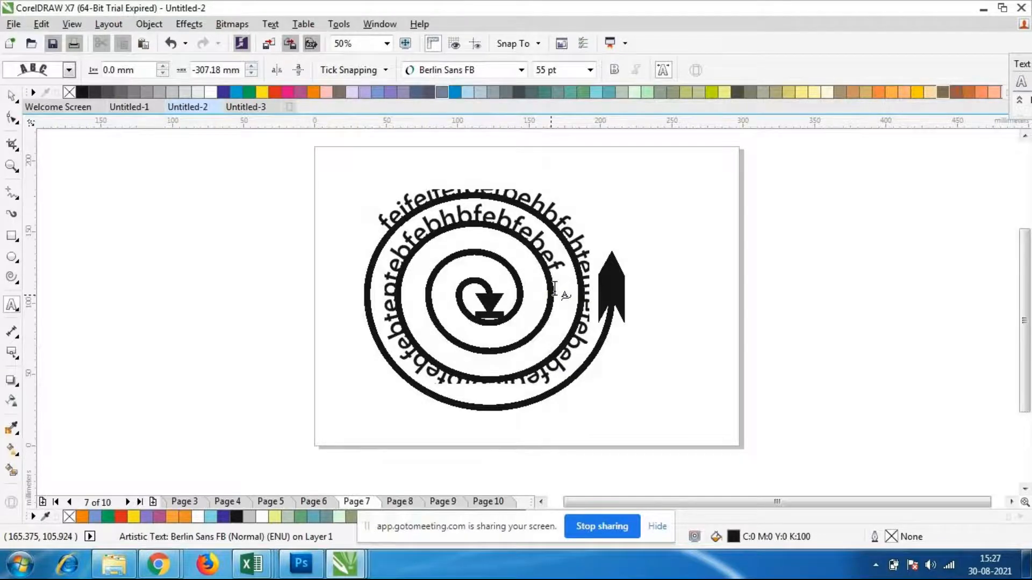
text(eebhfebhfebhfebhfhebehehehbhebehbtefbhebf)
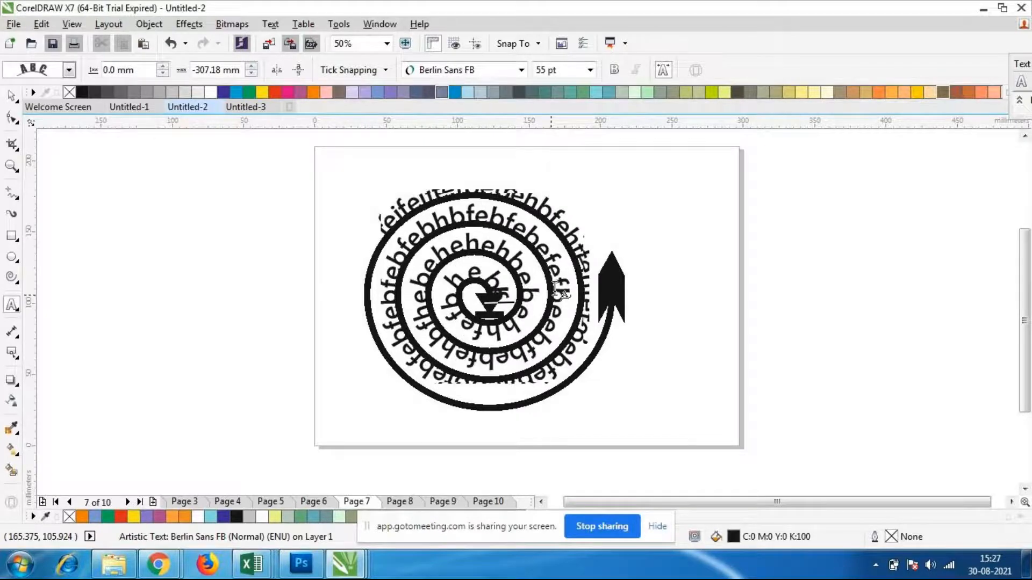
text(ebffe)
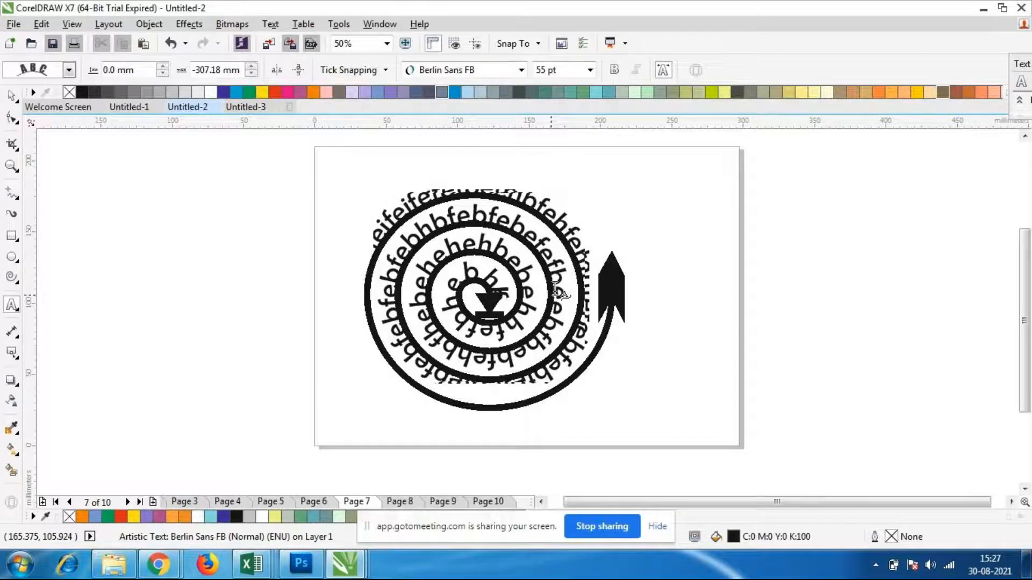
Delete the filler letters from the spiral's centre back to the left side of its second-innermost turn
key(BackSpace)
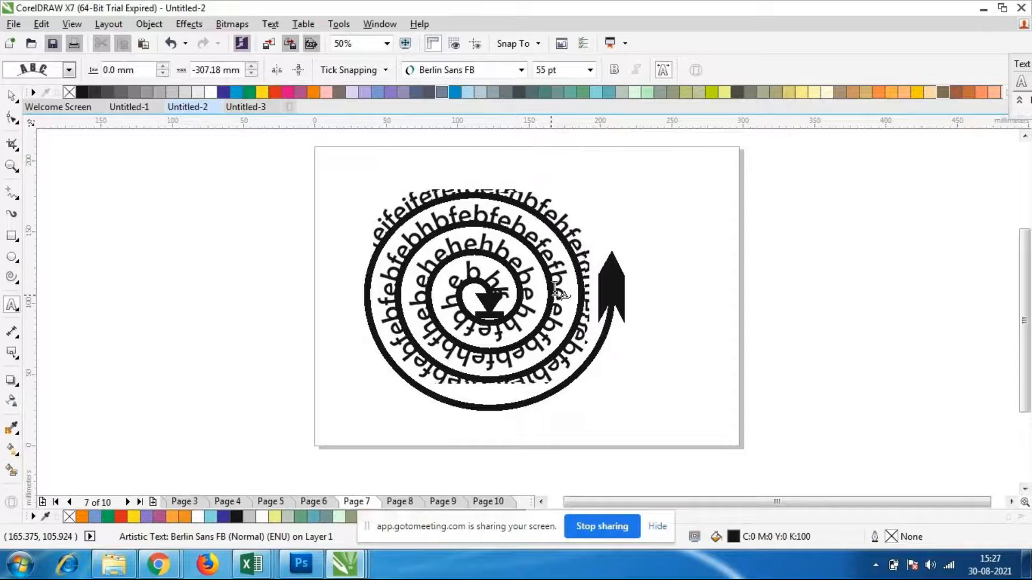
key(BackSpace)
key(BackSpace)
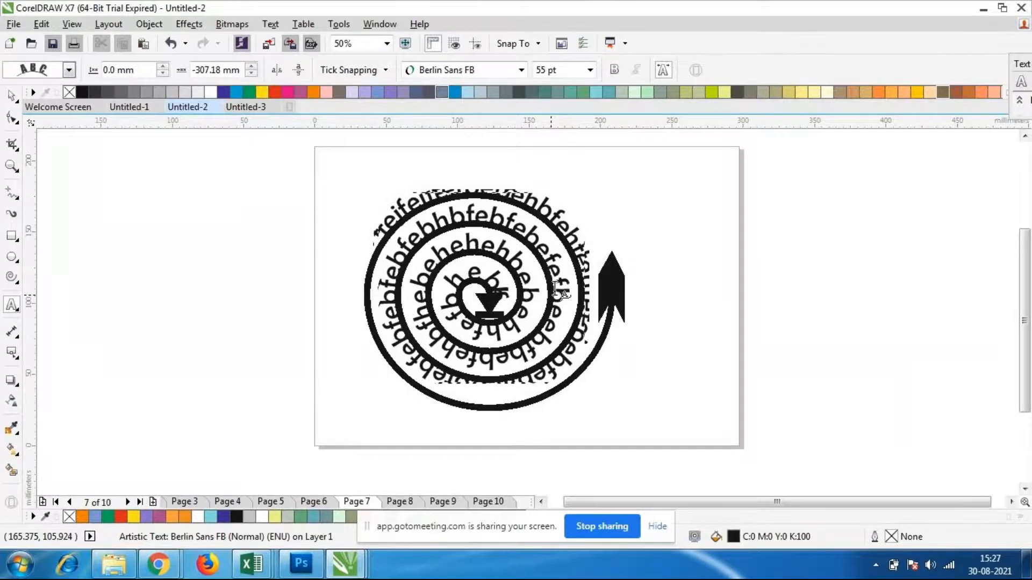
key(BackSpace)
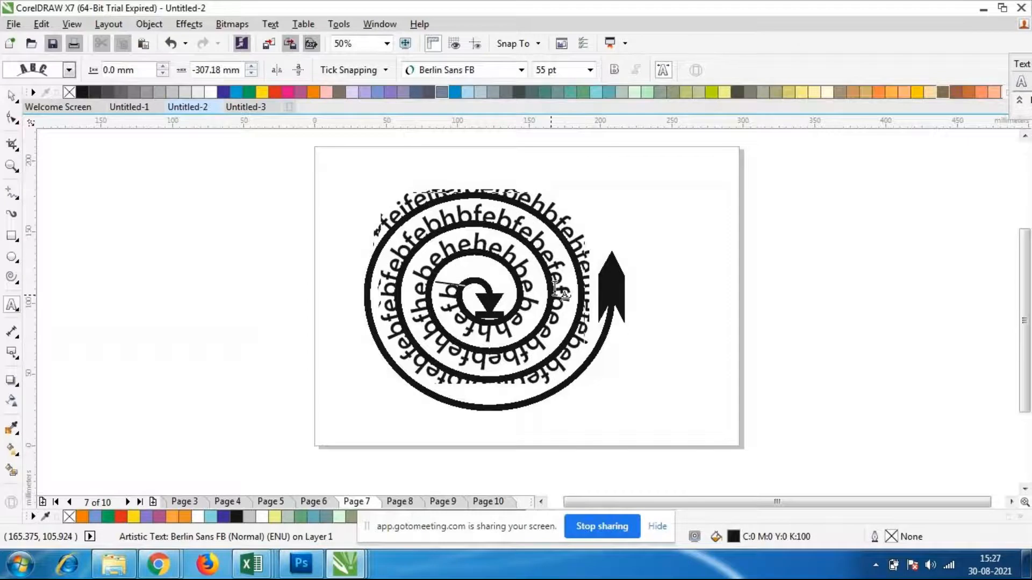
key(BackSpace)
key(BackSpace)
key(BackSpace)
key(BackSpace)
key(BackSpace)
key(BackSpace)
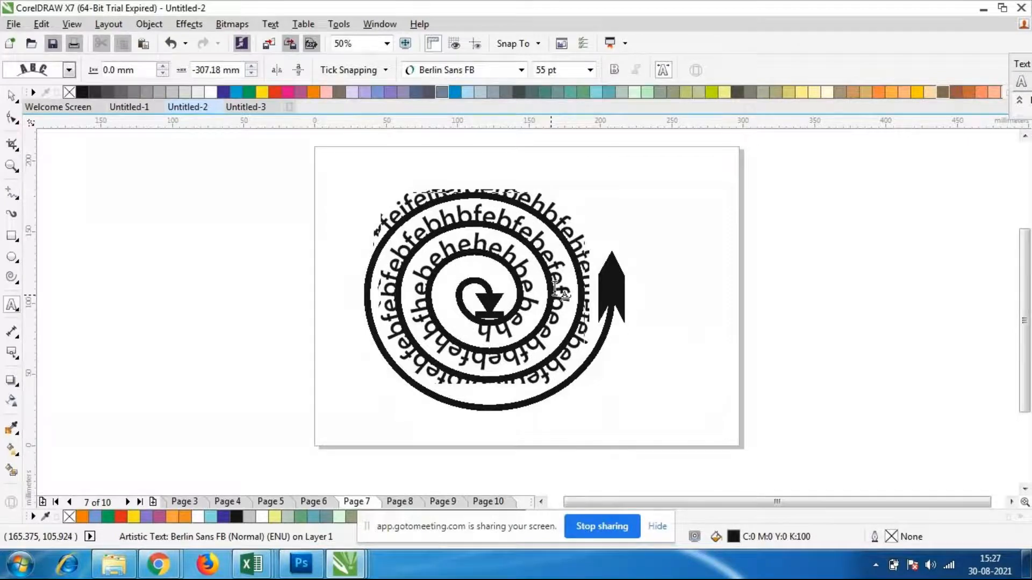
key(BackSpace)
key(BackSpace)
key(BackSpace)
key(BackSpace)
key(BackSpace)
key(BackSpace)
key(BackSpace)
key(BackSpace)
key(BackSpace)
key(BackSpace)
key(BackSpace)
key(BackSpace)
key(BackSpace)
key(BackSpace)
key(BackSpace)
key(BackSpace)
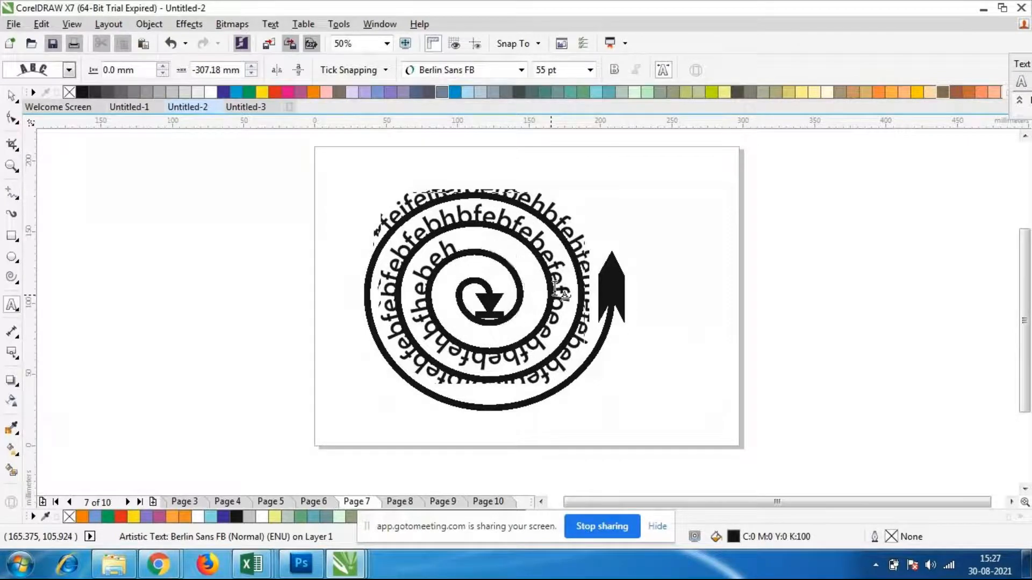
key(BackSpace)
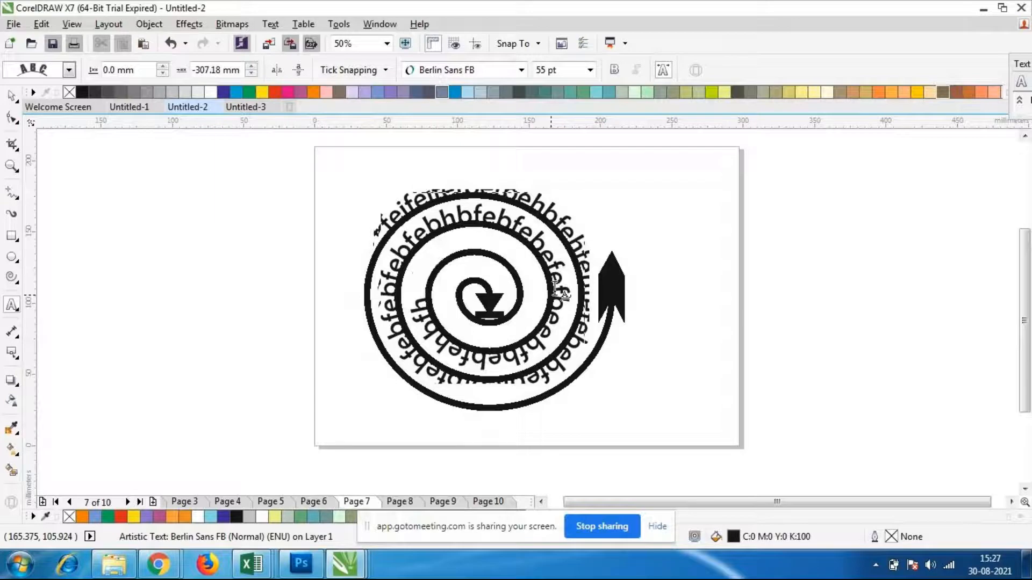
Continue the path text with "bahbarhrhhrrarbr" so it ends just below the spiral's inner arrowhead
text(bahbarhrhhrrarbrar)
key(BackSpace)
key(BackSpace)
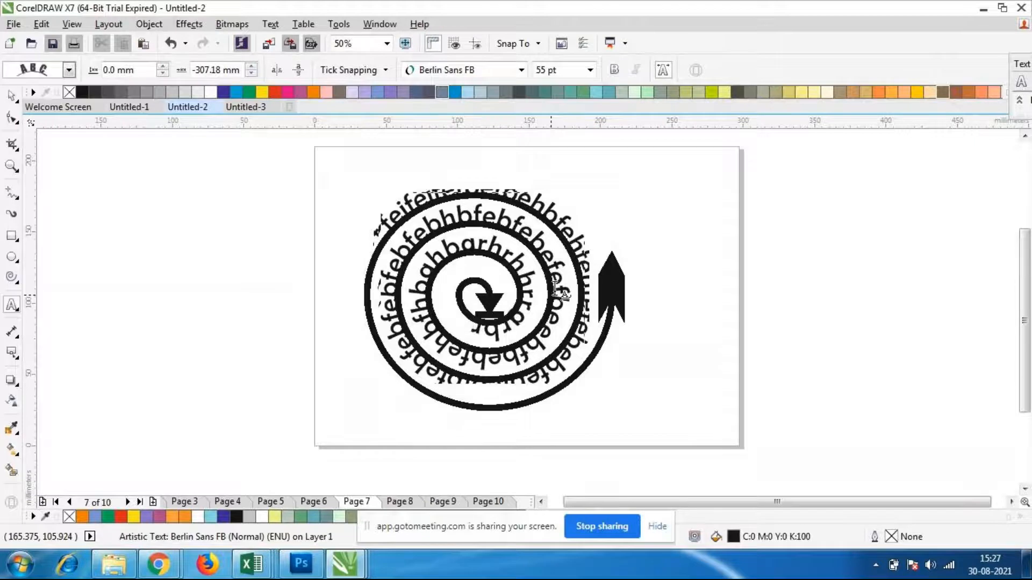
scroll(388, 209, down, 1)
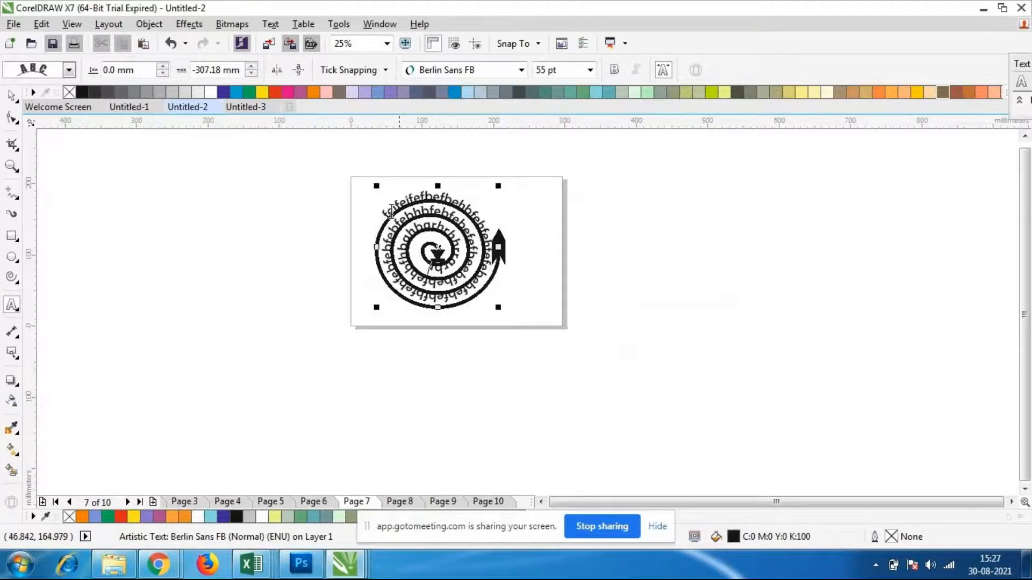
scroll(390, 211, up, 1)
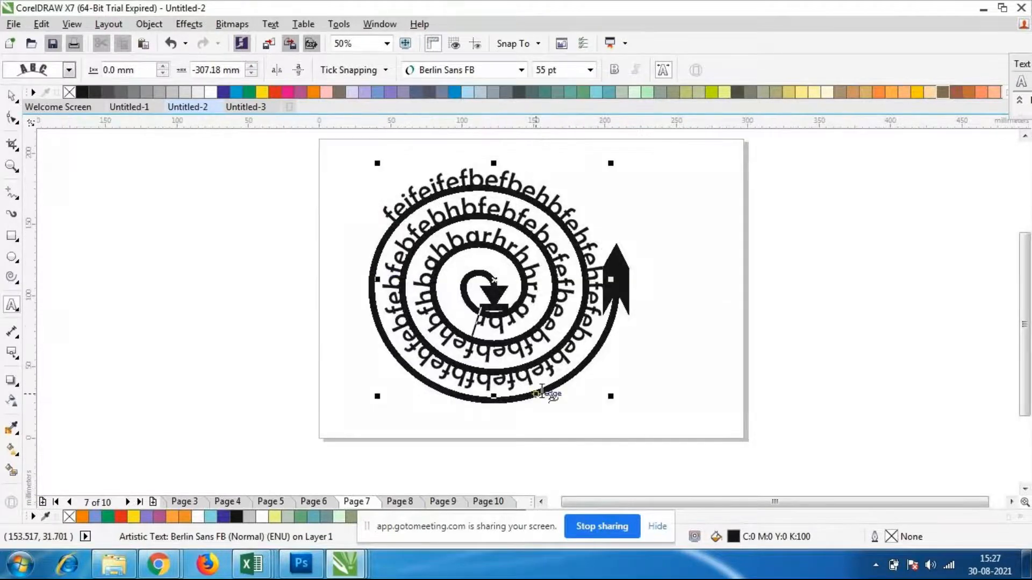
Try to start a second path text on the spiral's outer turn near the outer arrowhead
click(617, 308)
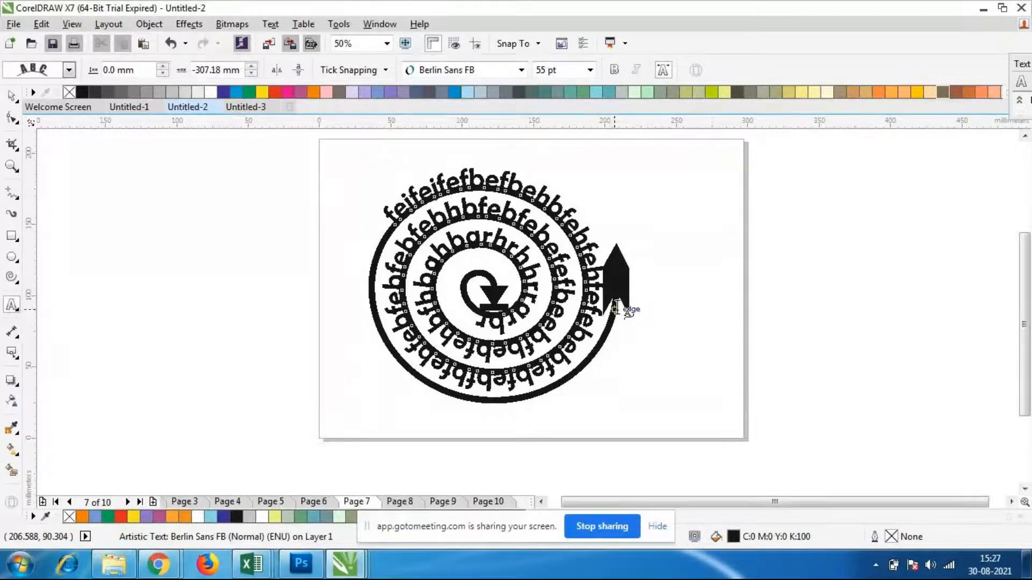
click(715, 345)
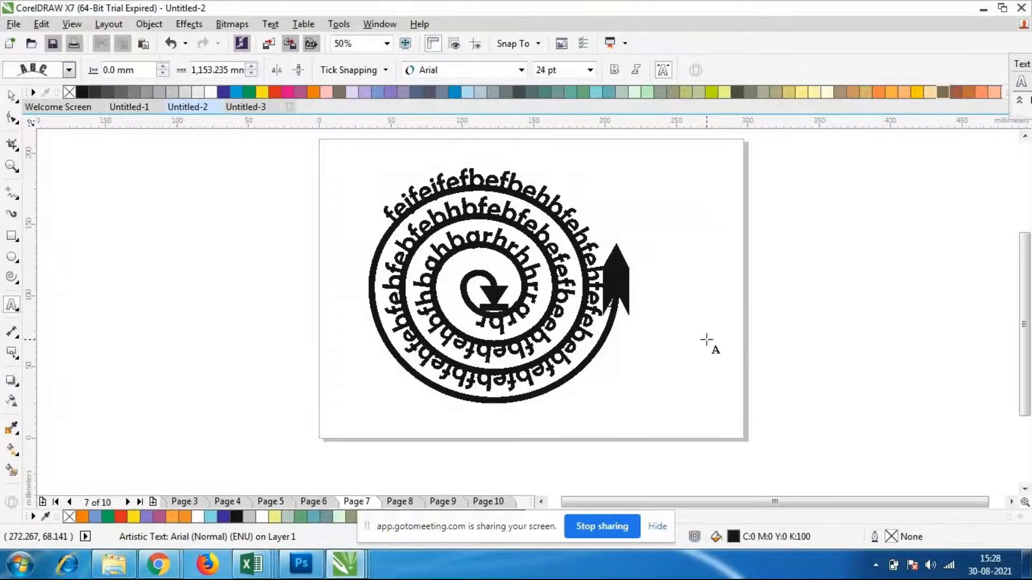
key(ctrl+space)
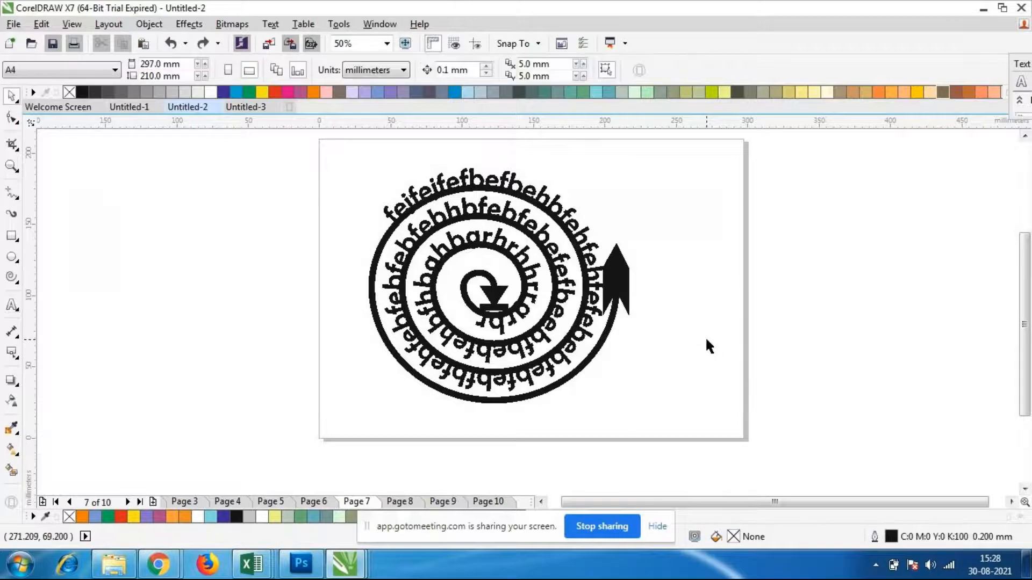
Try adding a second run of filler text at the lower-left of the spiral's outermost turn, and delete its letters
click(373, 316)
click(12, 305)
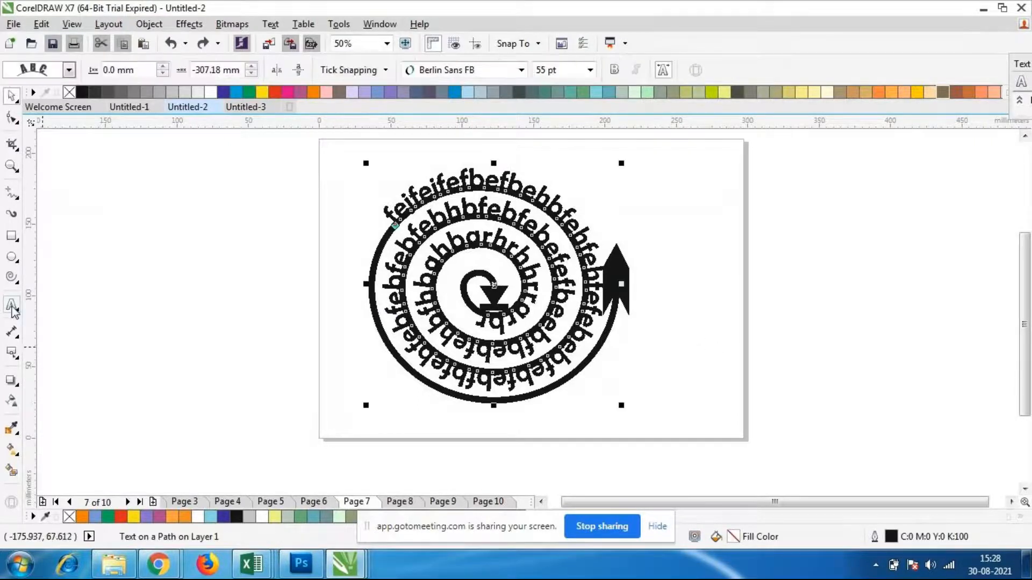
click(399, 366)
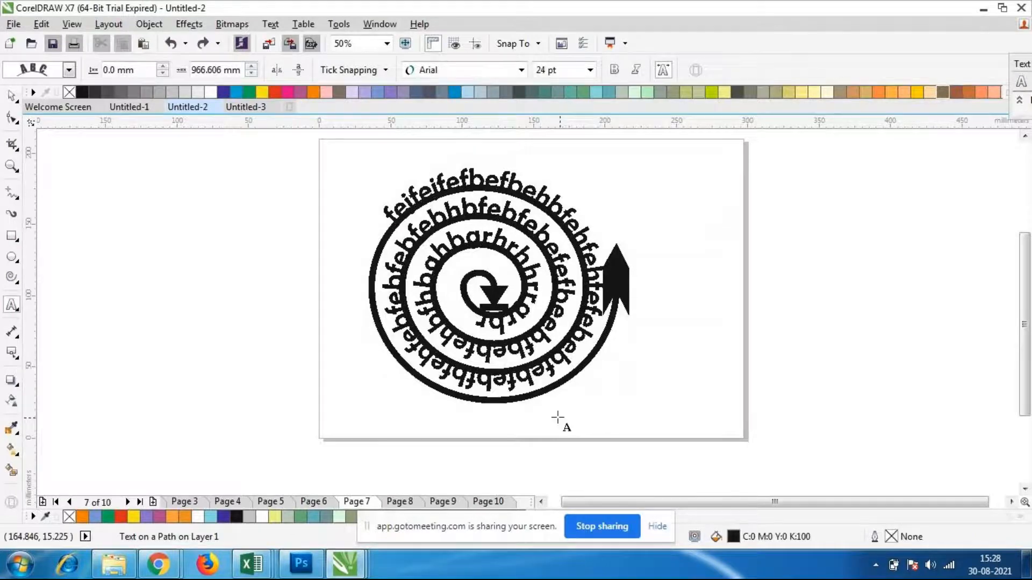
text(bhbhfbhbfebhfebhh)
key(BackSpace)
key(BackSpace)
key(BackSpace)
key(BackSpace)
key(BackSpace)
key(BackSpace)
key(BackSpace)
key(BackSpace)
key(BackSpace)
key(BackSpace)
key(BackSpace)
key(BackSpace)
key(BackSpace)
key(BackSpace)
key(BackSpace)
key(BackSpace)
key(BackSpace)
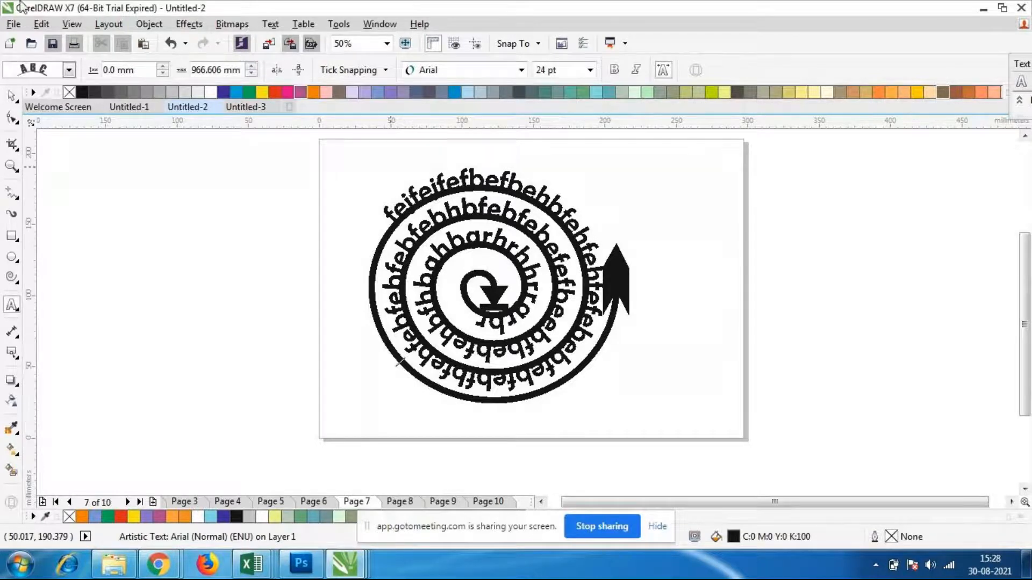
click(12, 96)
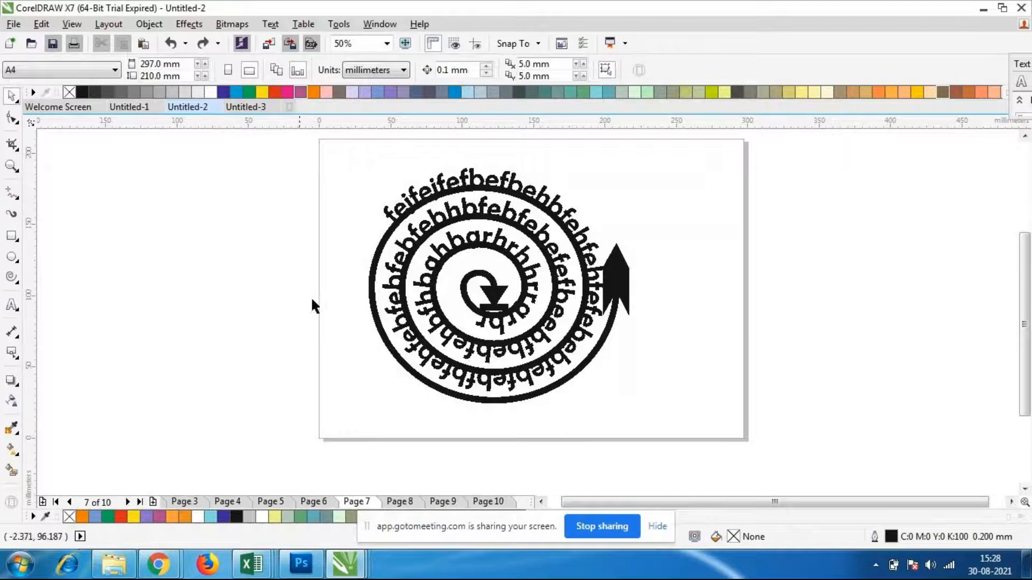
Try filler text again, nearer the bottom of the spiral's empty outer turn, and delete its letters
click(446, 373)
click(11, 304)
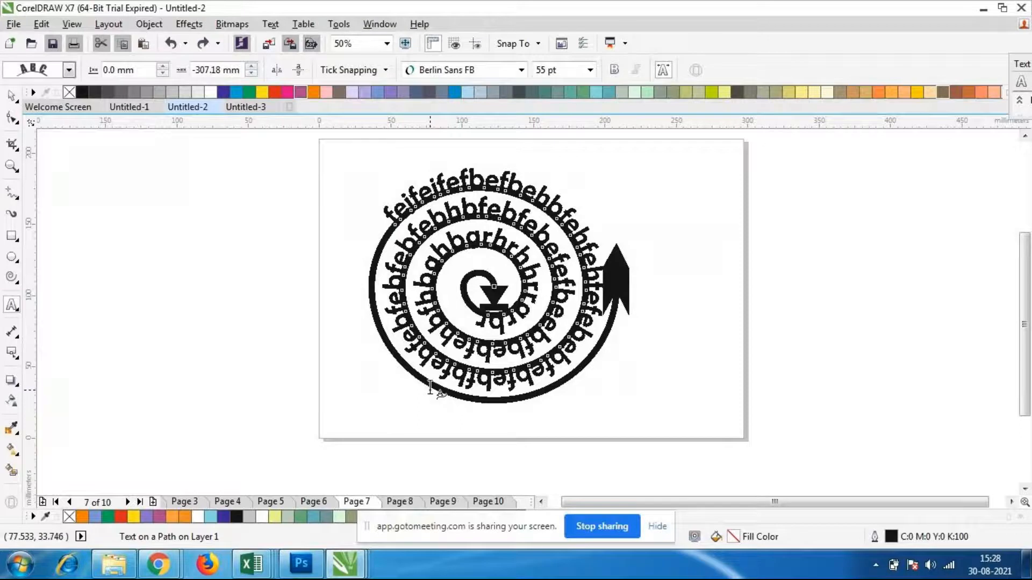
click(435, 391)
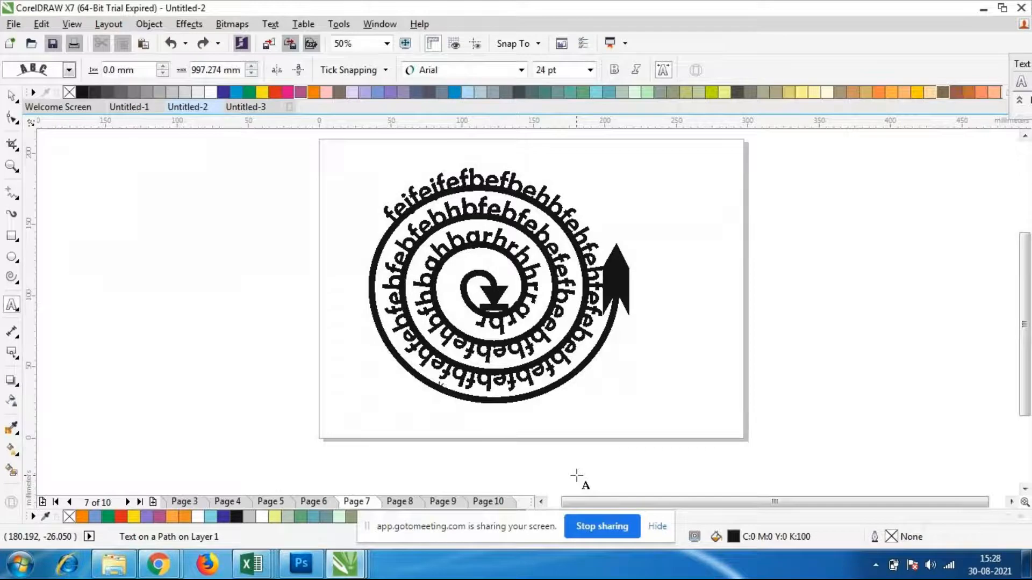
text(xdbvdbfdh)
key(BackSpace)
key(BackSpace)
key(BackSpace)
key(BackSpace)
key(BackSpace)
key(BackSpace)
key(BackSpace)
key(BackSpace)
key(BackSpace)
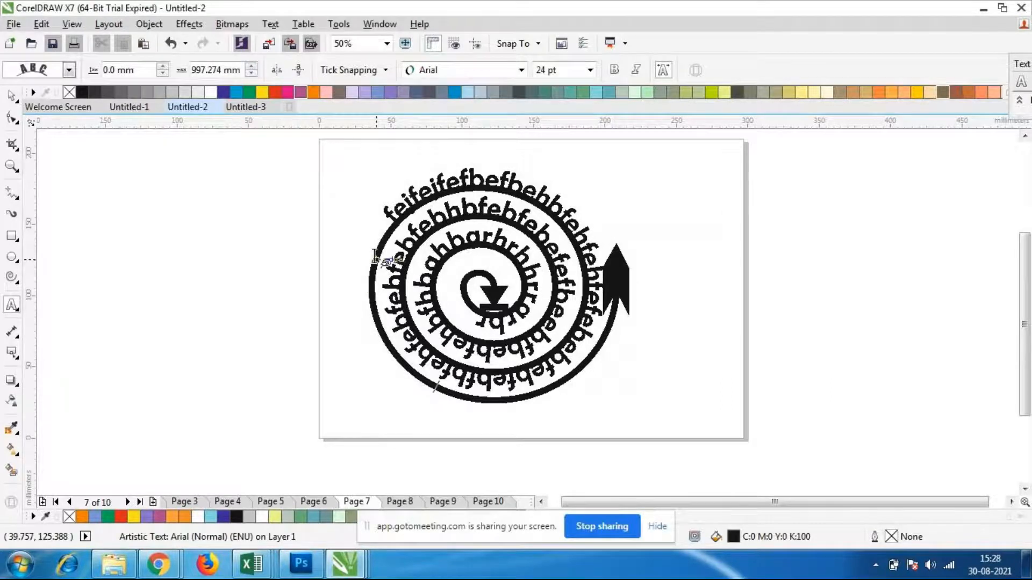
Try adding small filler text on the left side of the spiral's outermost turn, and undo it
click(375, 258)
text(dadws)
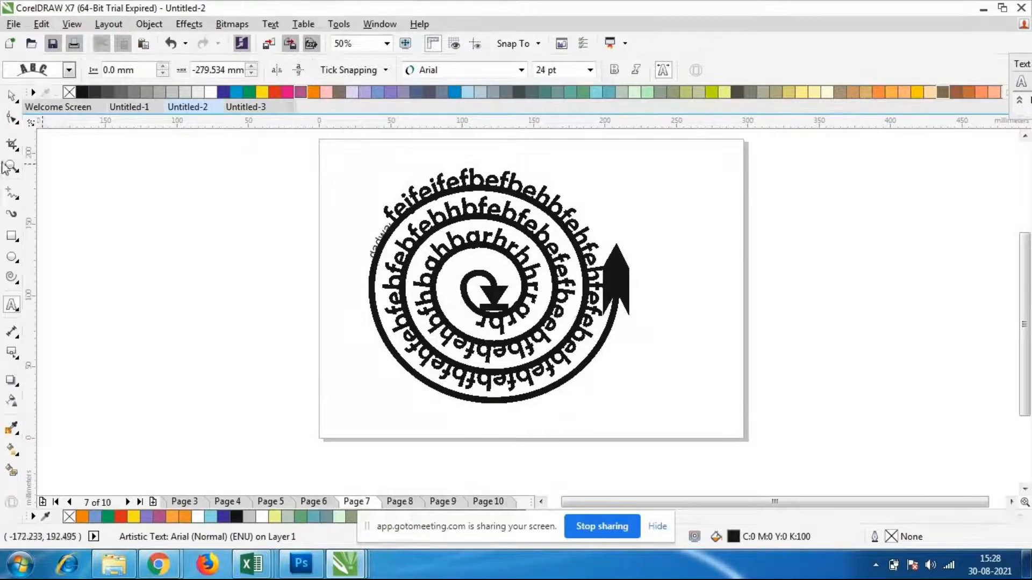
key(ctrl+z)
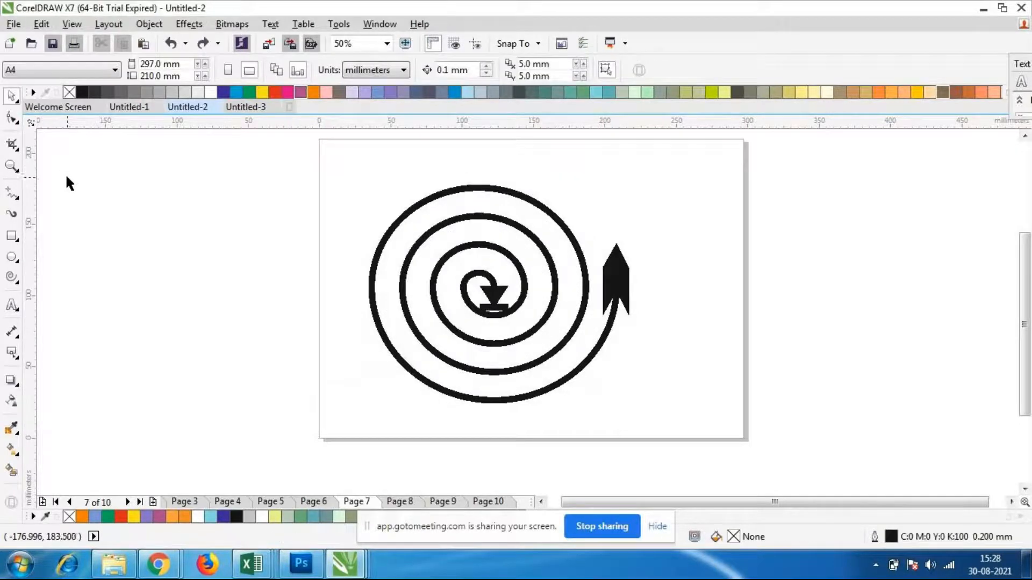
key(ctrl+shift+z)
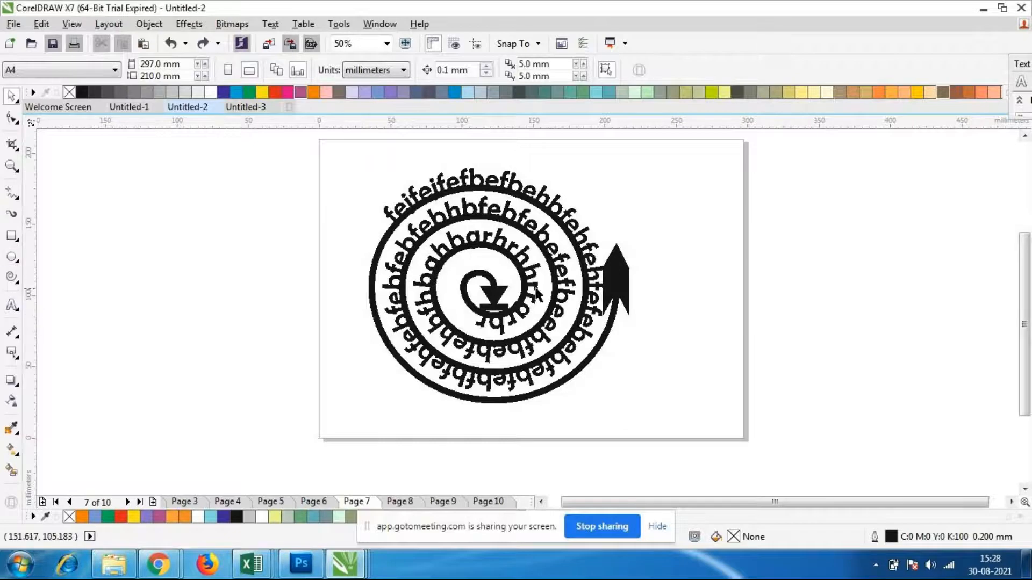
Rotate the spiral with its path text to about 184 degrees and deselect it
click(511, 290)
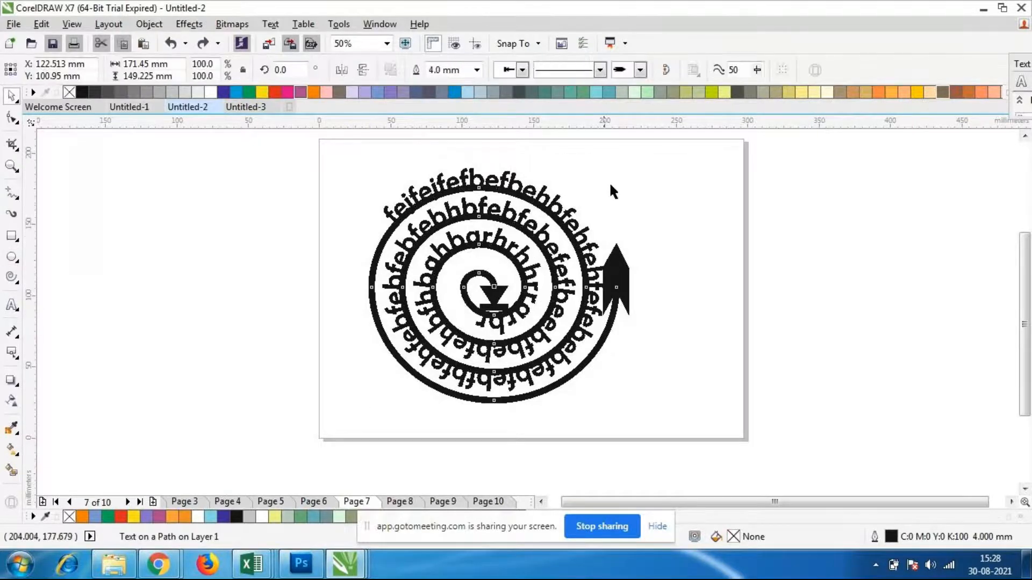
click(529, 257)
drag(621, 183, 462, 336)
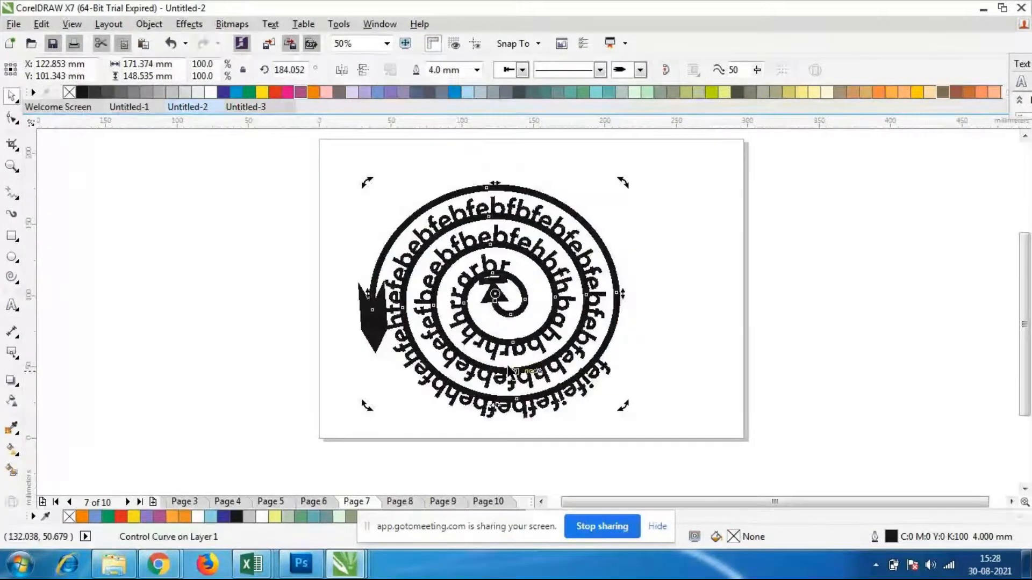
click(713, 371)
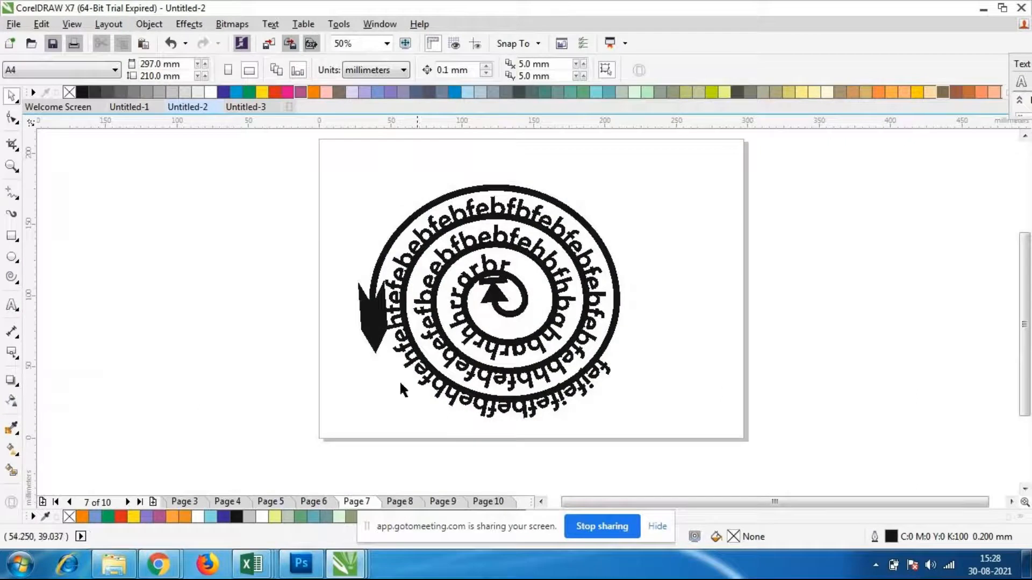
Start a second path text on the spiral's outer turn beside the outer arrowhead, set to 36 pt Bauhaus 93
click(12, 305)
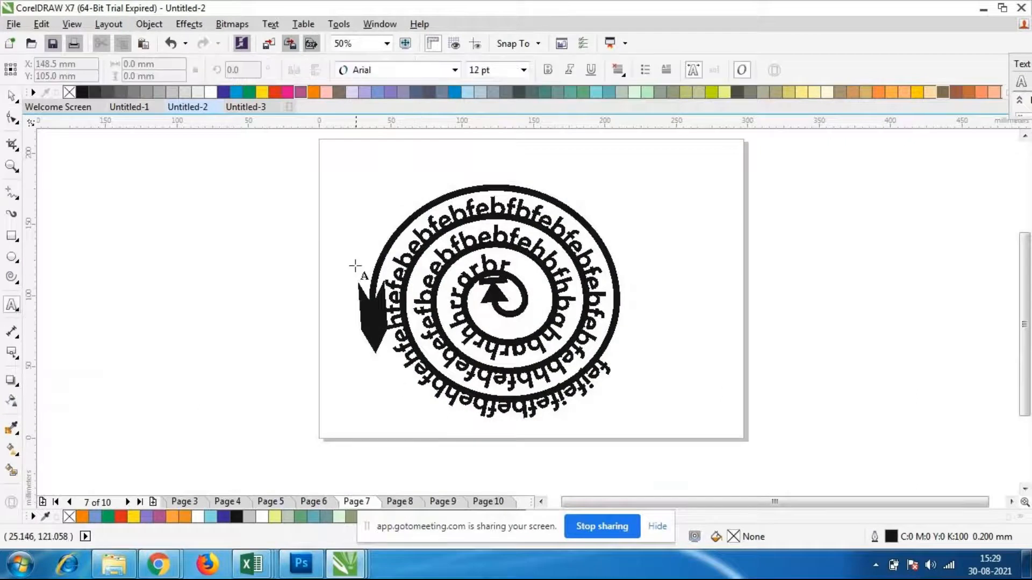
click(375, 280)
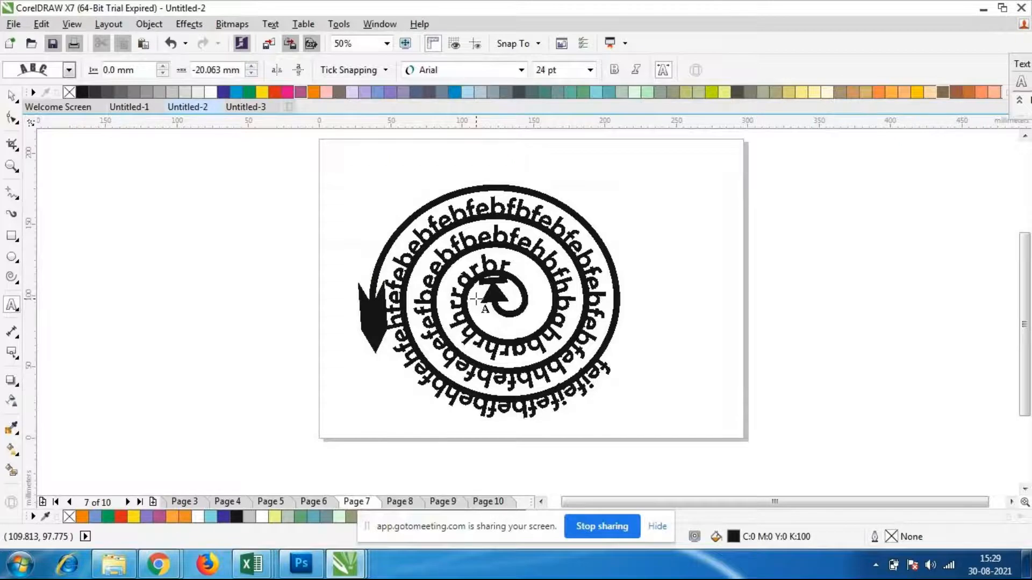
text(nrnfdxhv)
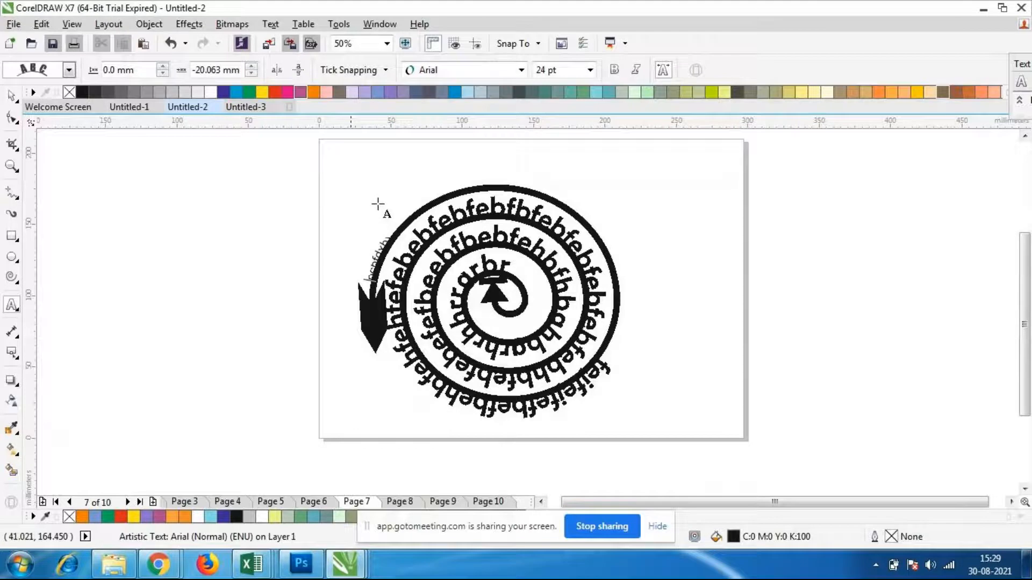
click(590, 70)
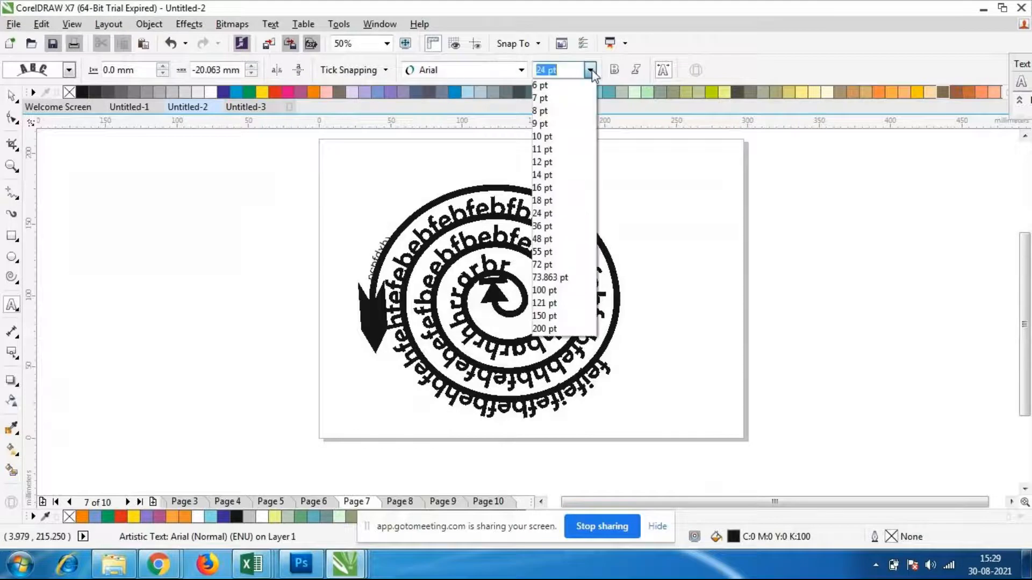
click(561, 228)
click(522, 69)
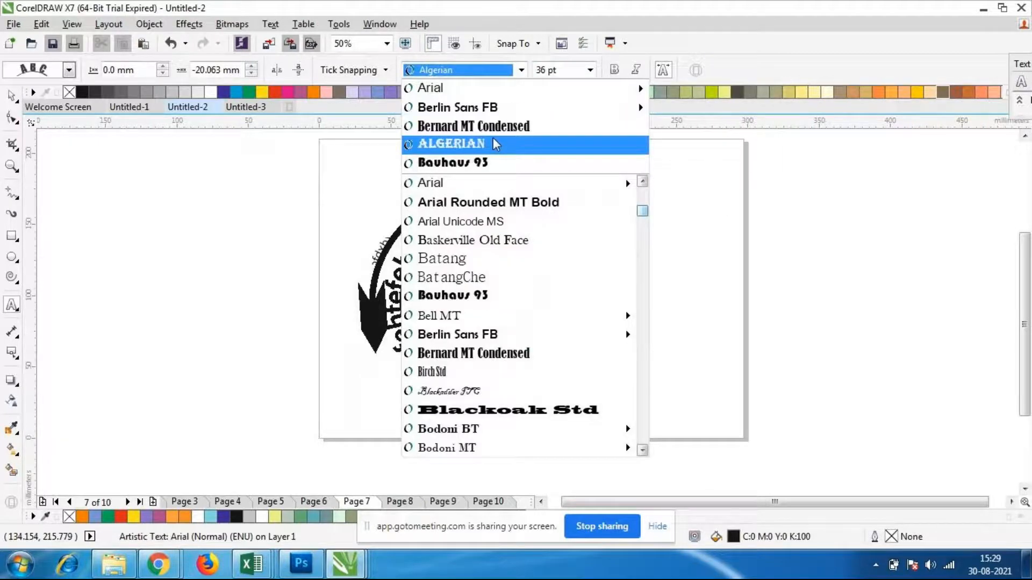
click(489, 163)
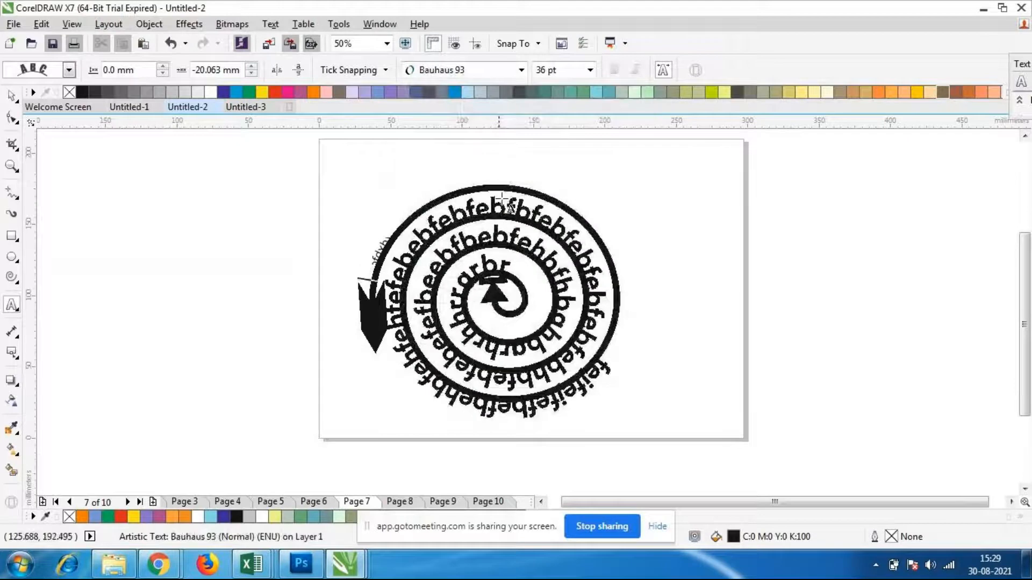
Fill the spiral's outer turn with filler text beginning "hedghrgrugrgjrg", up to where the first path text starts
text(asdahrocuoco ircom)
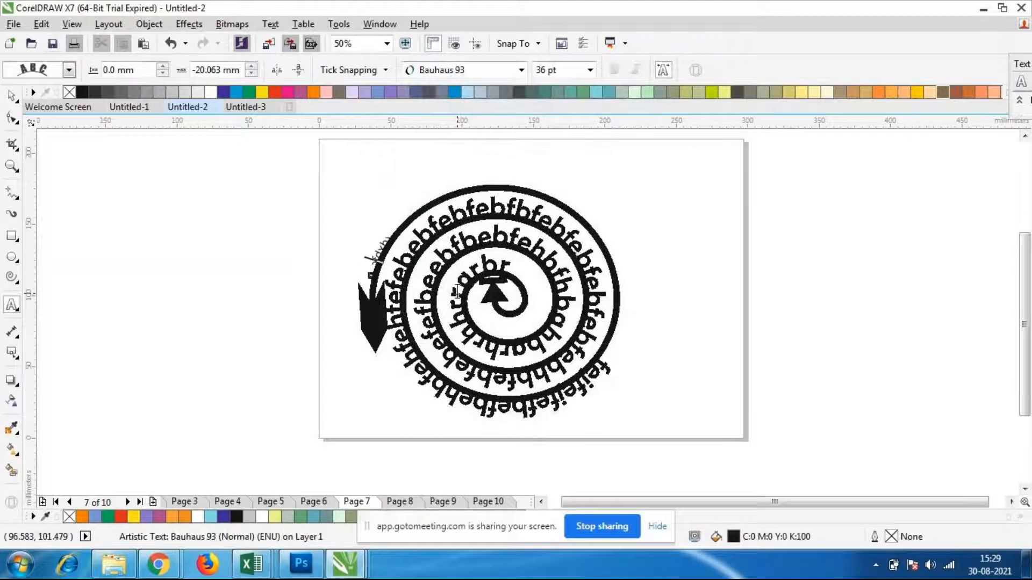
text(uuuuuuieocieocieo)
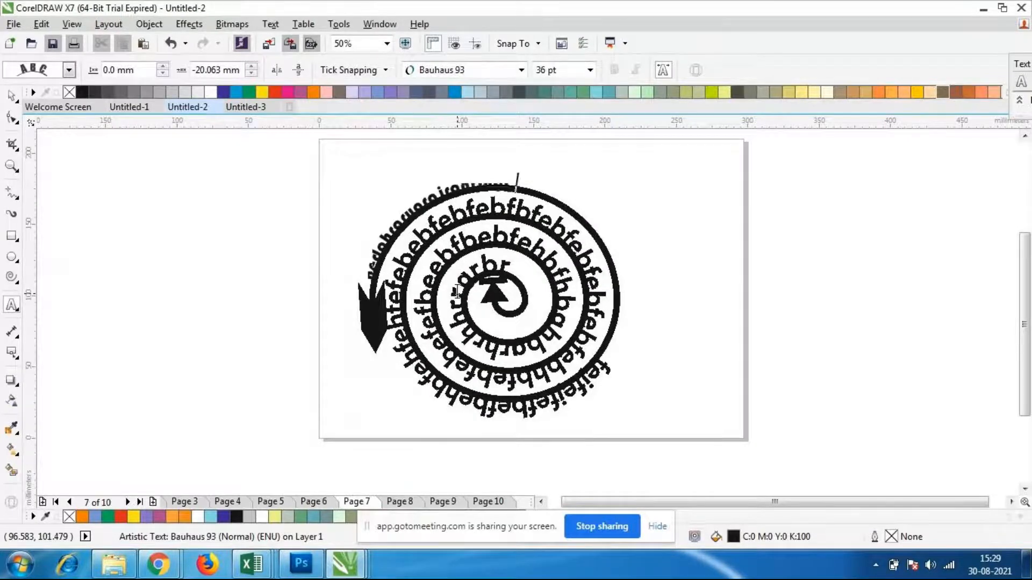
text(cieocieocieocieo)
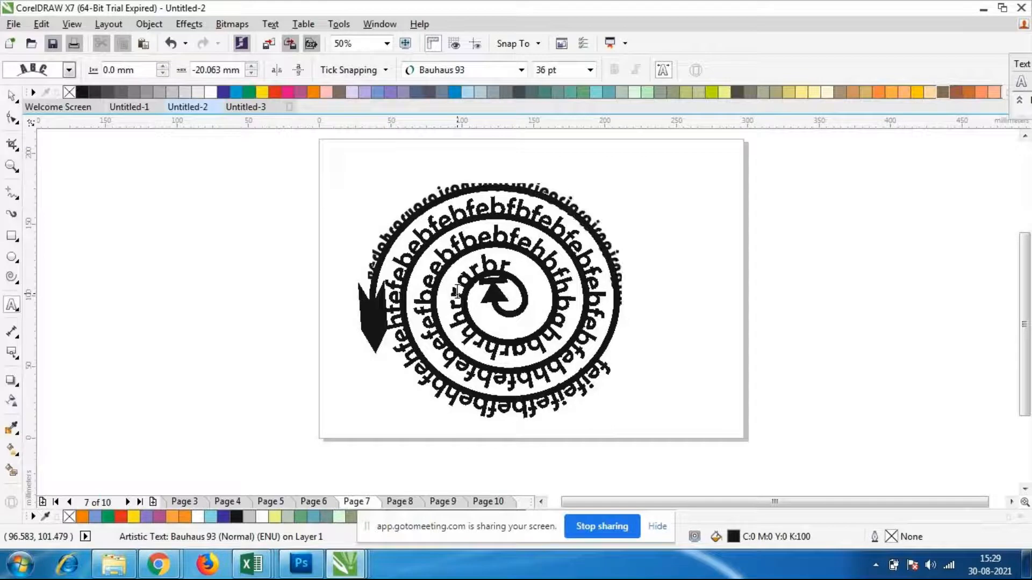
text(fcv)
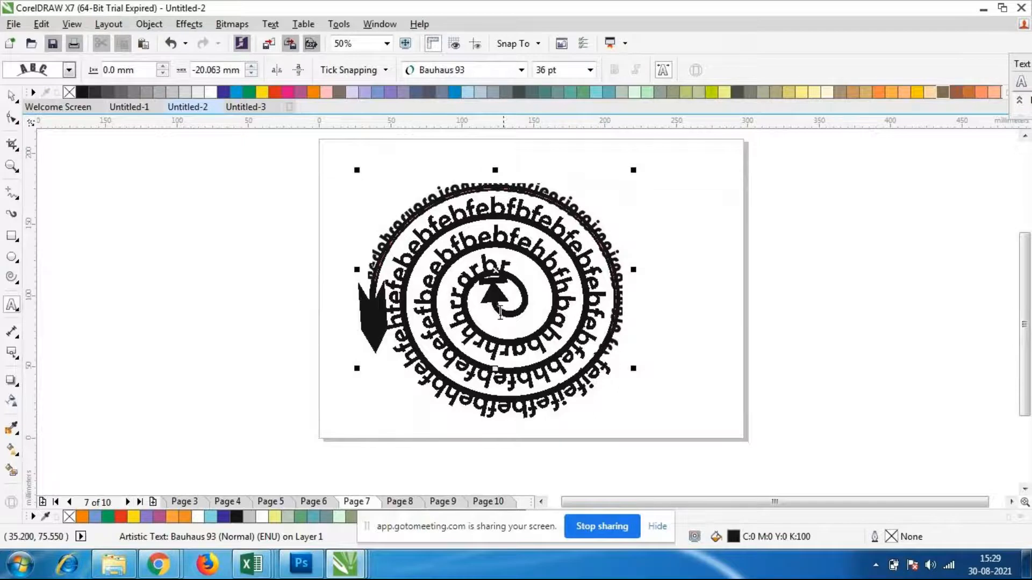
Select all the outer turn's new text and set its size to 55 pt
click(611, 342)
drag(611, 342, 370, 285)
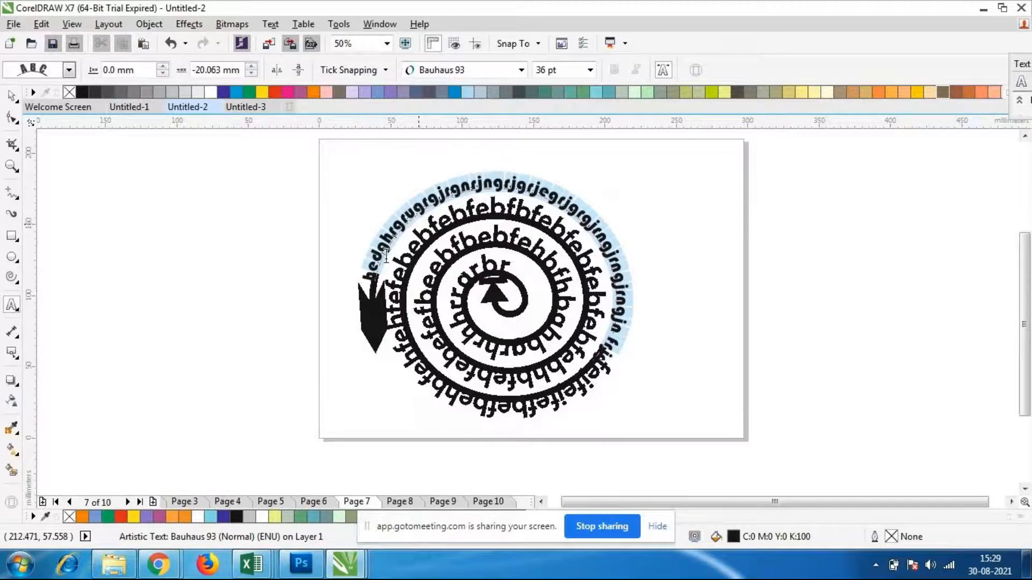
click(590, 70)
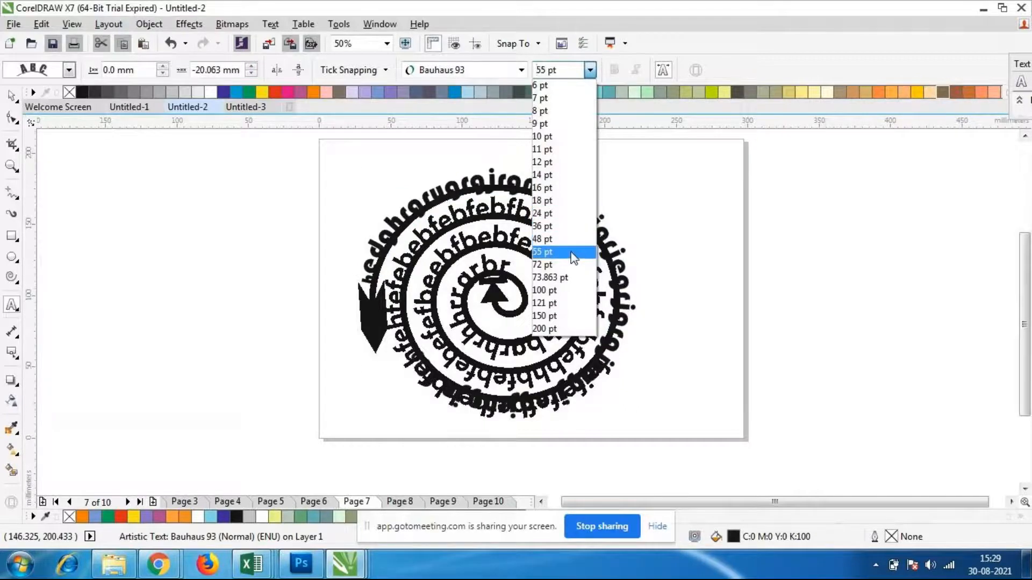
click(574, 252)
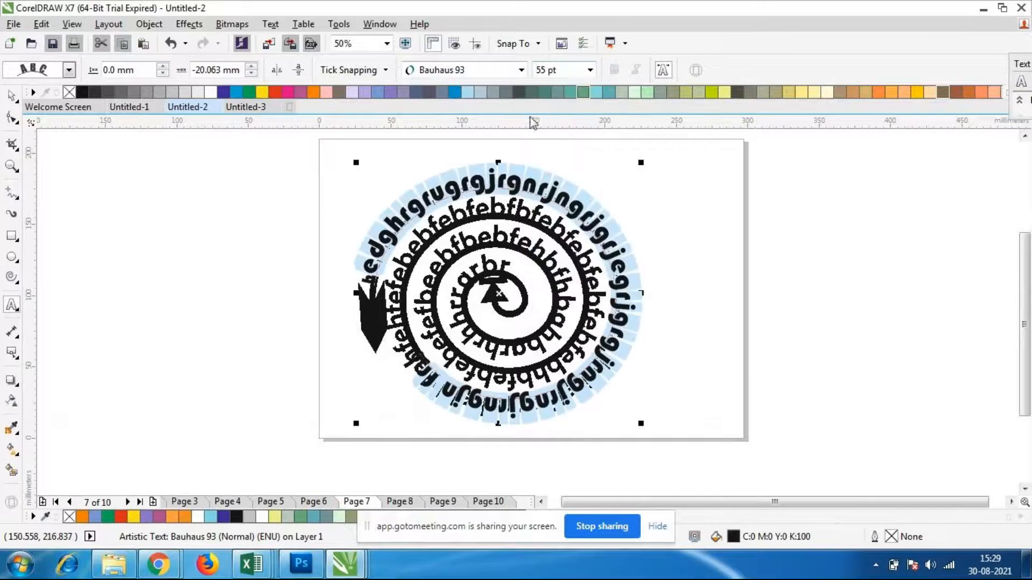
Change the selected outer text's font to Brush Script Std and deselect the letters
click(522, 71)
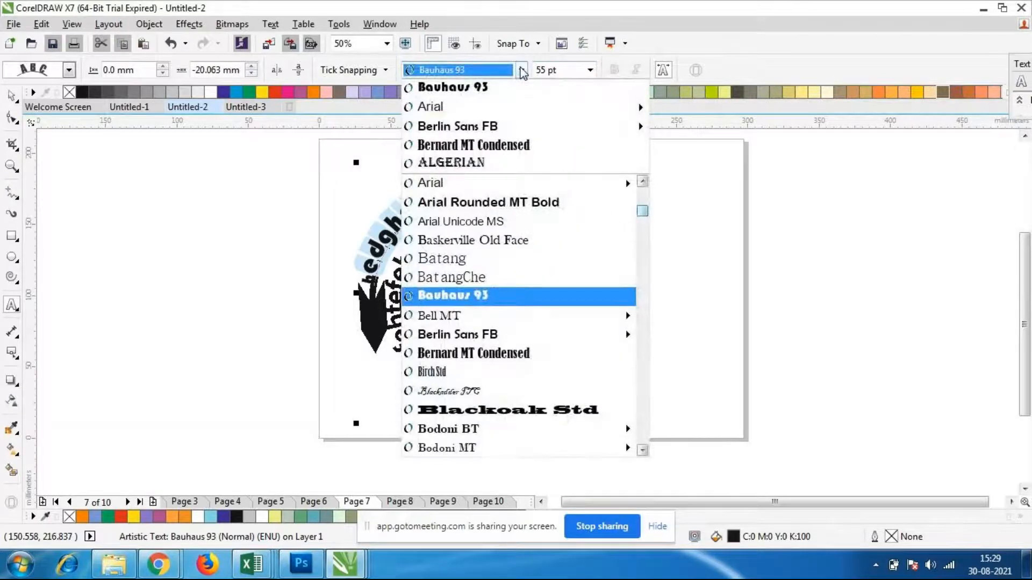
scroll(551, 307, down, 2)
scroll(551, 308, down, 4)
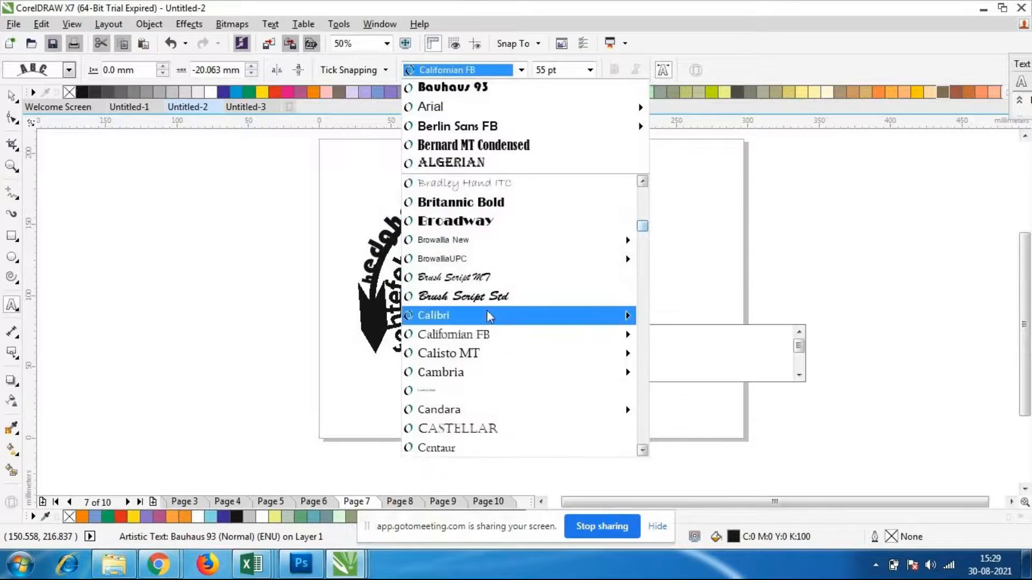
click(486, 297)
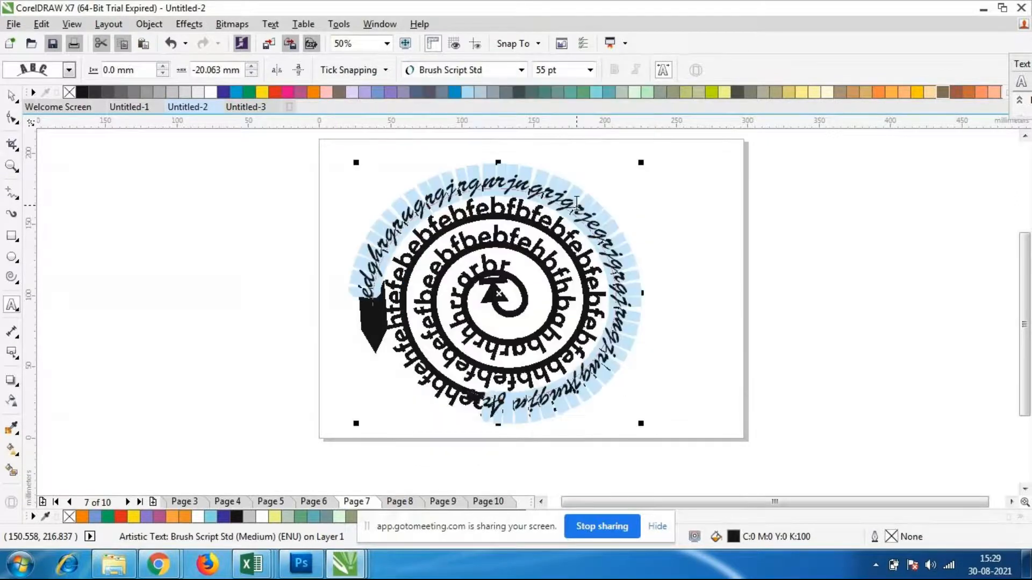
click(577, 205)
Examine the spiral's inner arrowhead and both path texts up close
scroll(570, 285, down, 1)
scroll(537, 290, up, 2)
scroll(540, 279, down, 2)
scroll(540, 279, up, 3)
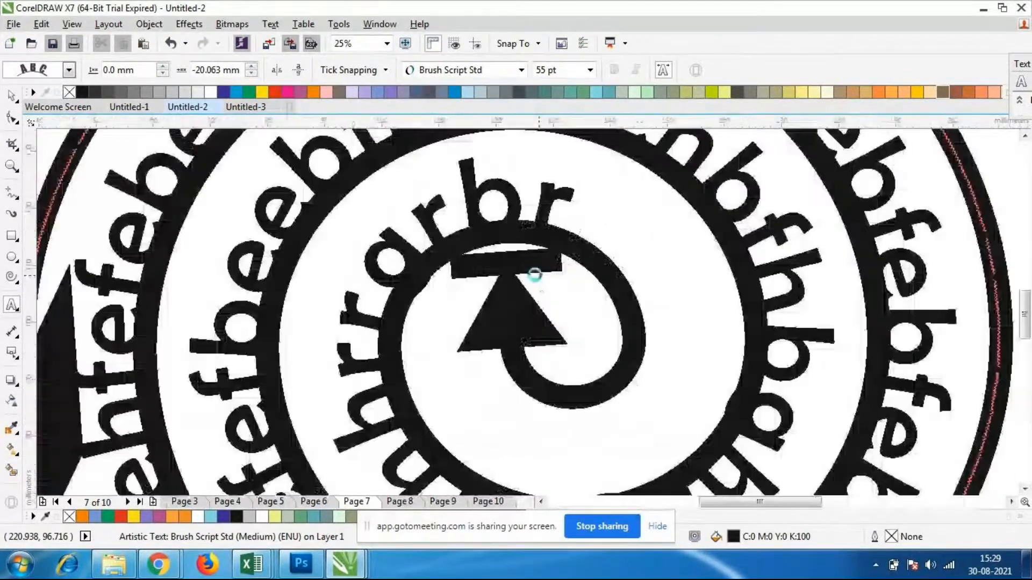
scroll(534, 272, down, 2)
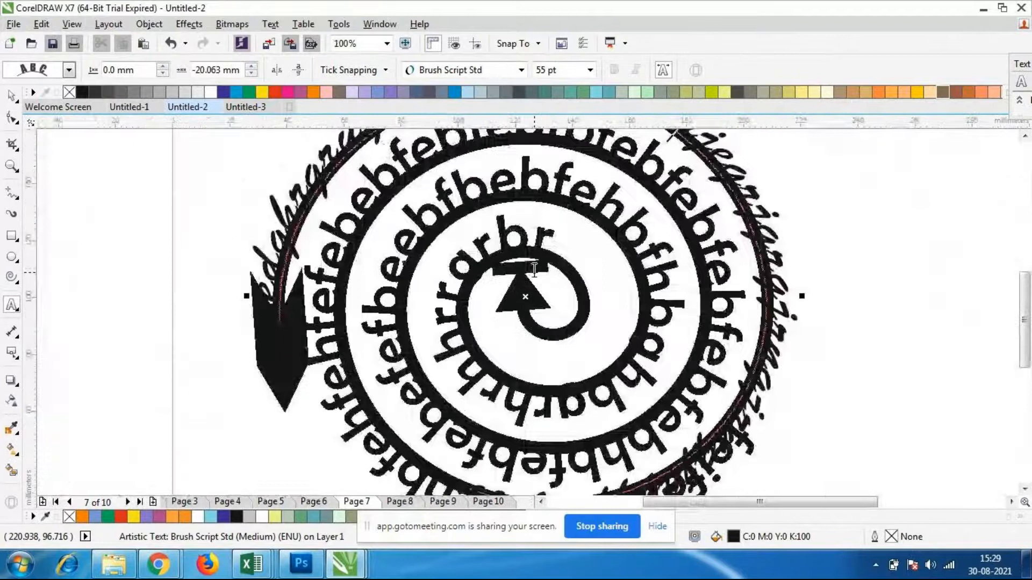
scroll(541, 271, down, 2)
scroll(553, 263, up, 2)
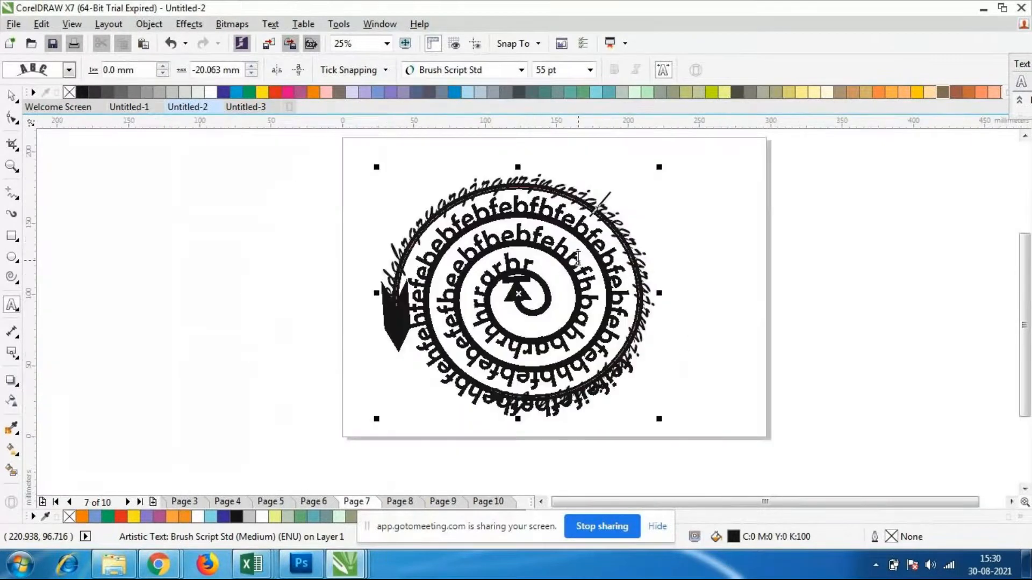
click(10, 96)
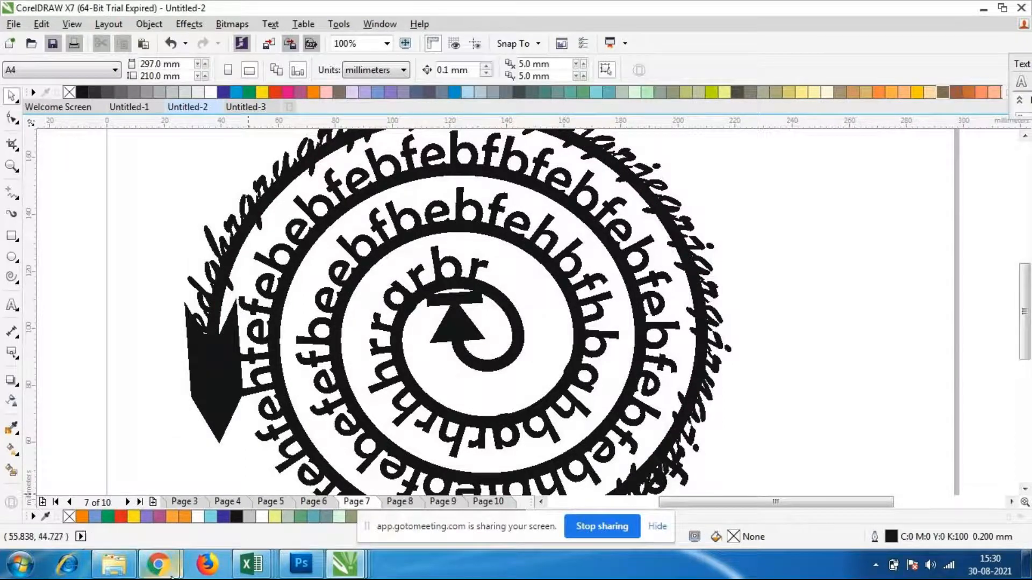
Switch to the GoToMeeting session in Chrome to check the participants
click(155, 566)
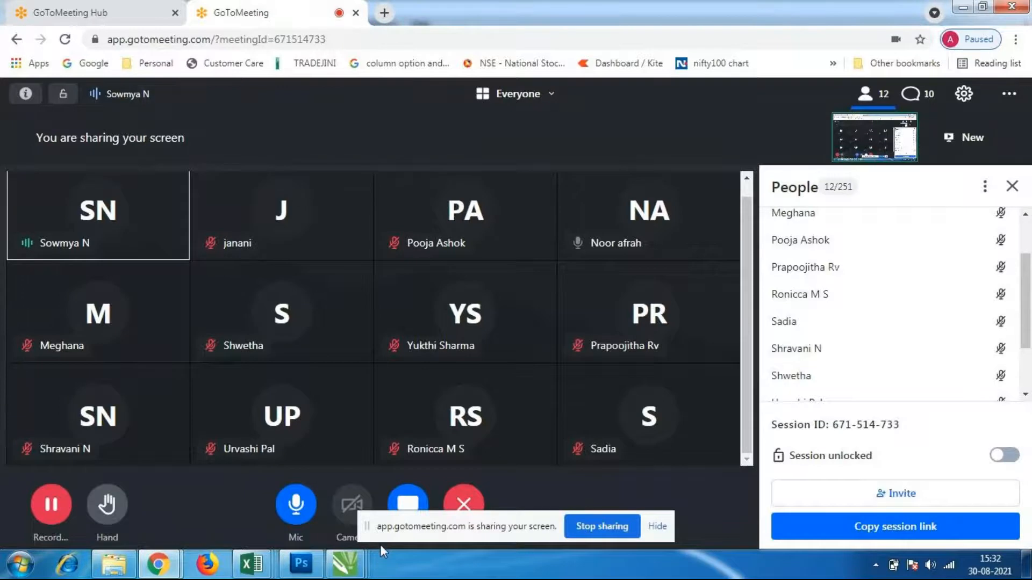
Return to Untitled-2 in CorelDRAW and delete the spiral with both path texts from page 7
mouse_move(358, 573)
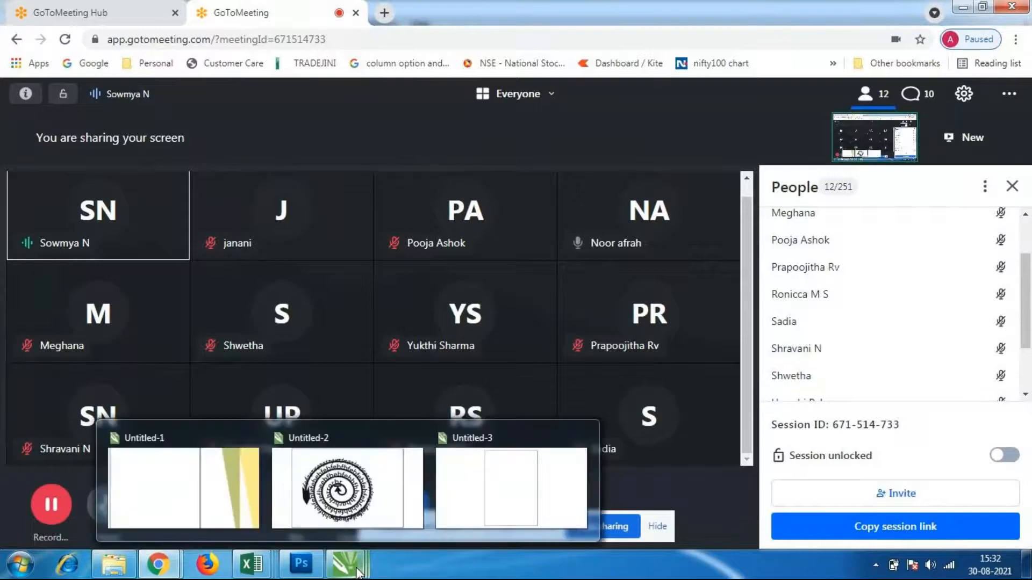
click(408, 446)
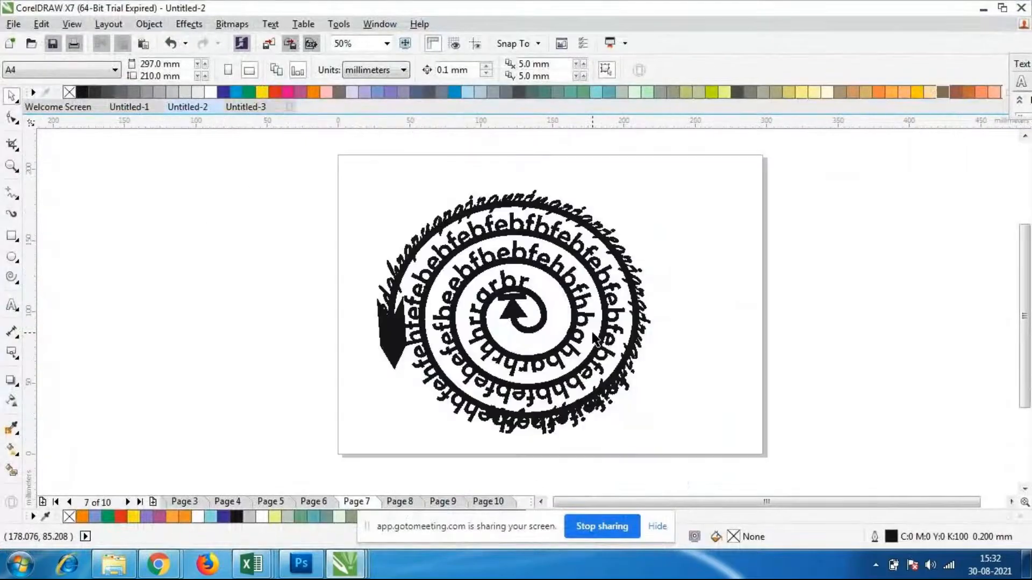
drag(285, 168, 695, 457)
key(Delete)
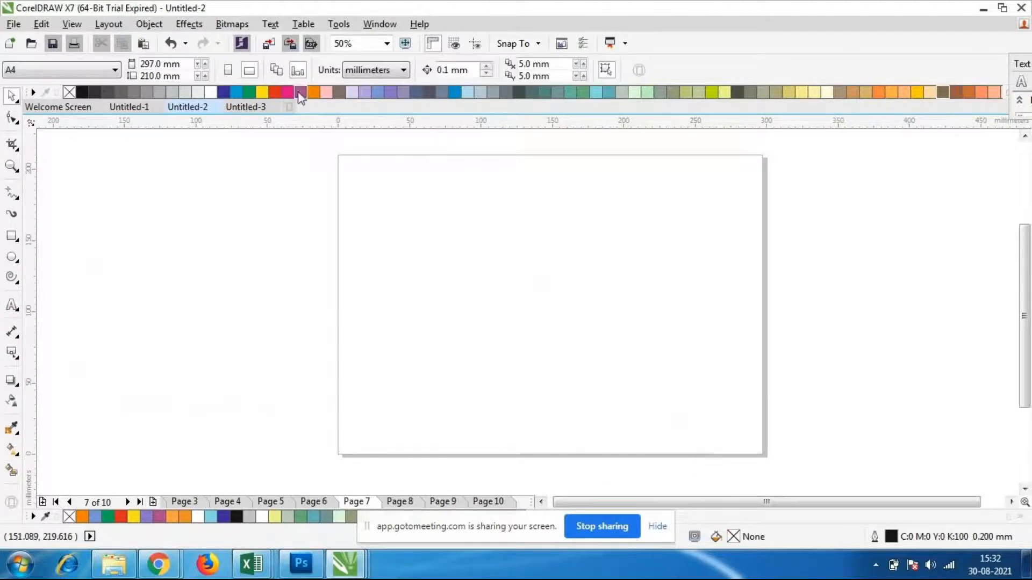
Check the GoToMeeting session in Chrome again
mouse_move(153, 549)
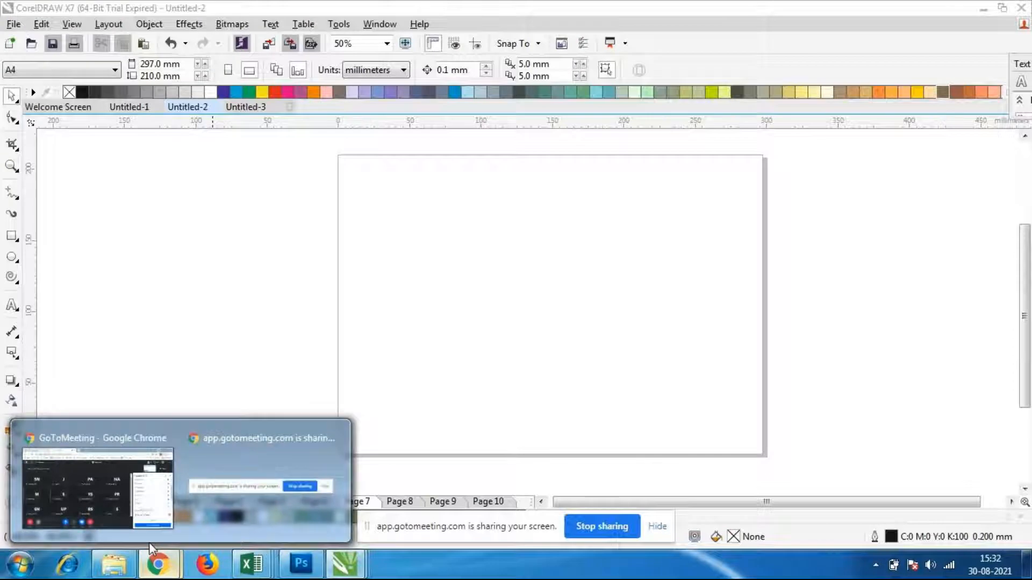
click(102, 486)
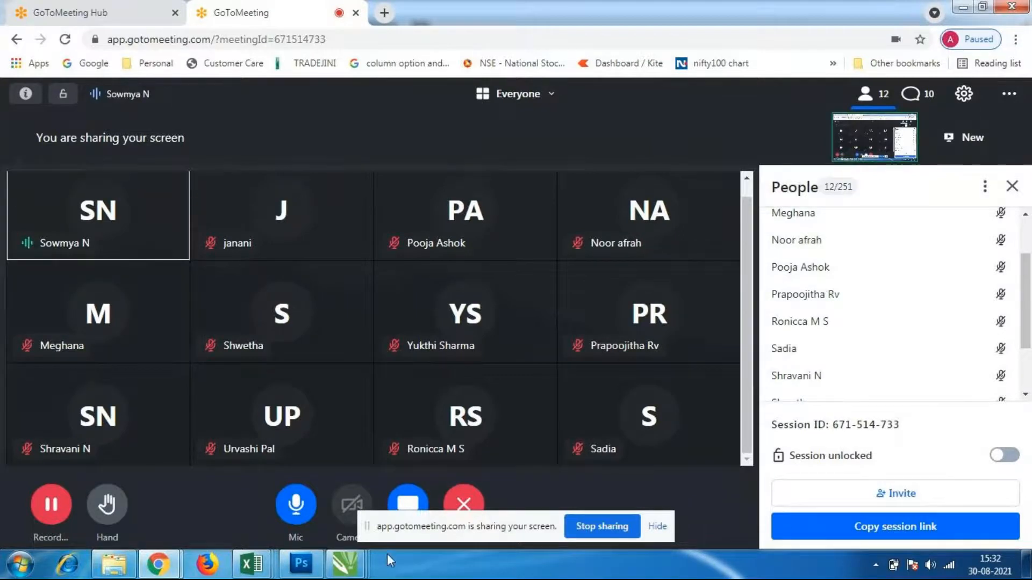
Return to Untitled-2 in CorelDRAW and draw a four-way arrow shape about 182 mm wide and 120 mm high on page 7
mouse_move(345, 565)
click(315, 485)
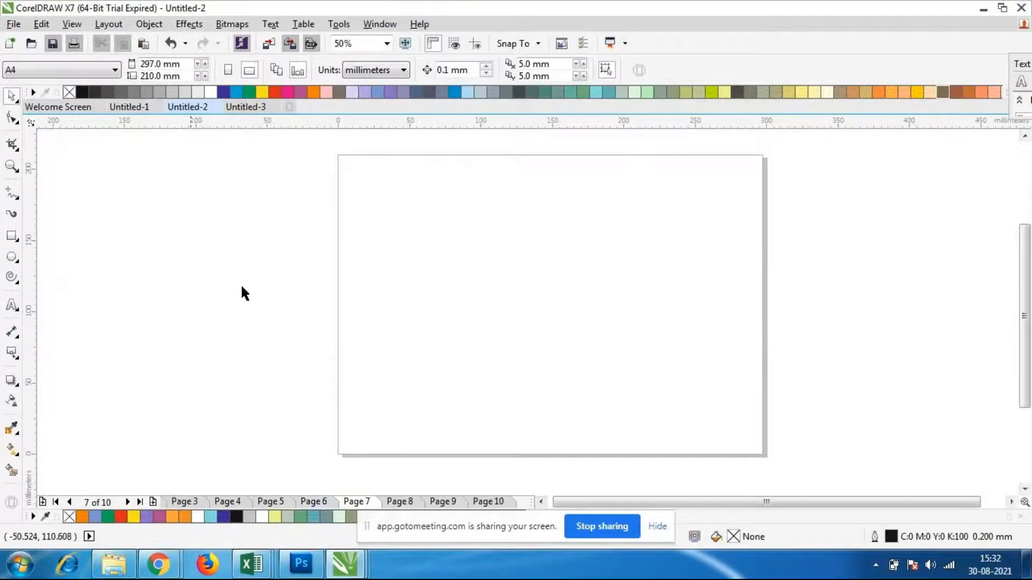
click(13, 286)
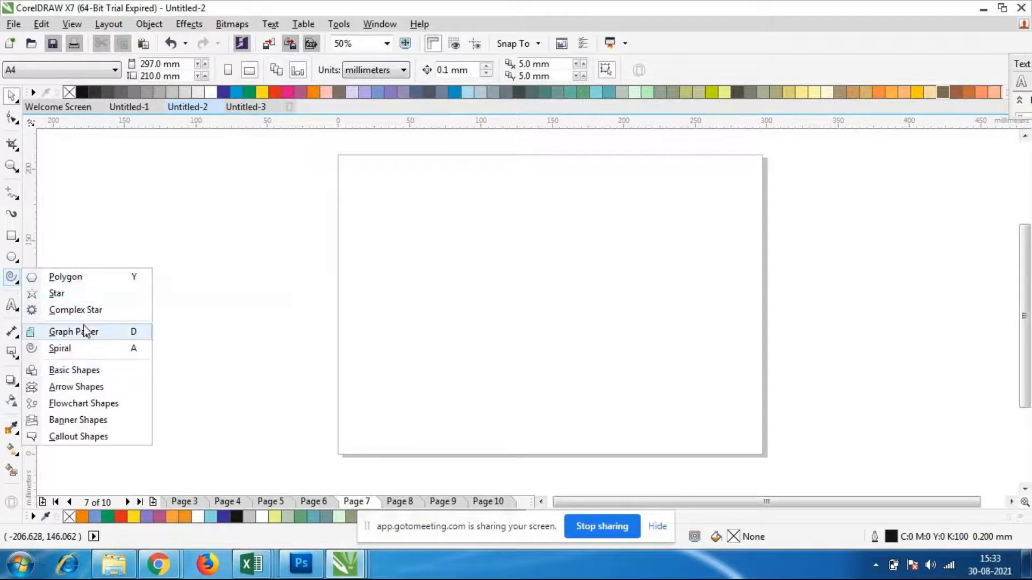
click(89, 388)
drag(359, 203, 622, 377)
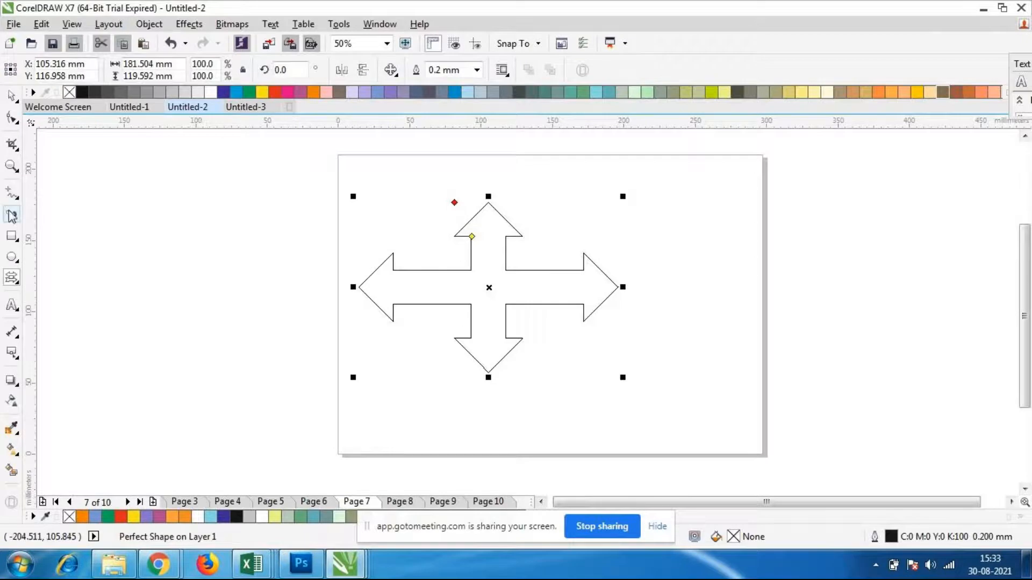
Move the four-way arrow off page 7 onto the empty area left of the page
click(13, 306)
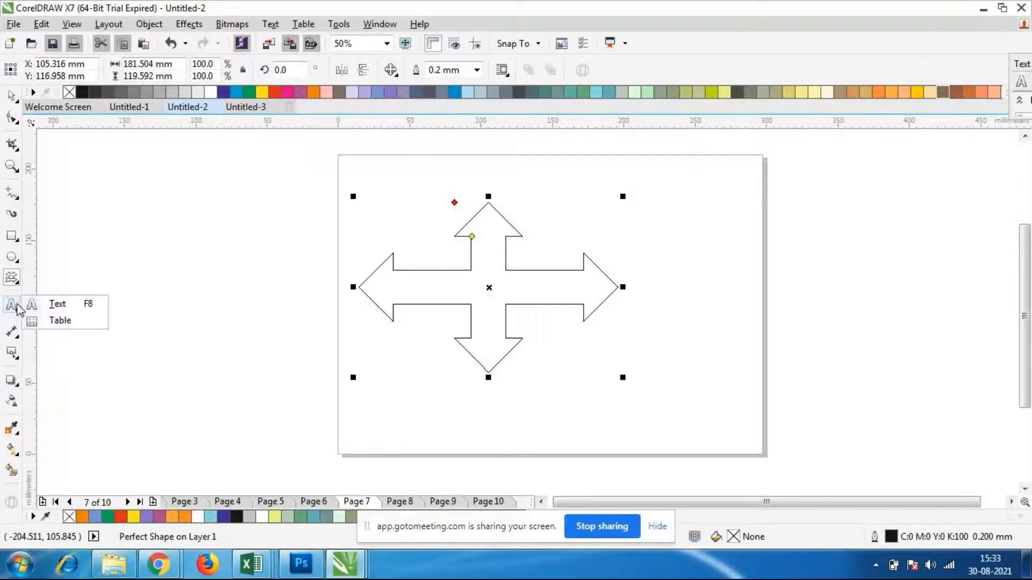
click(57, 304)
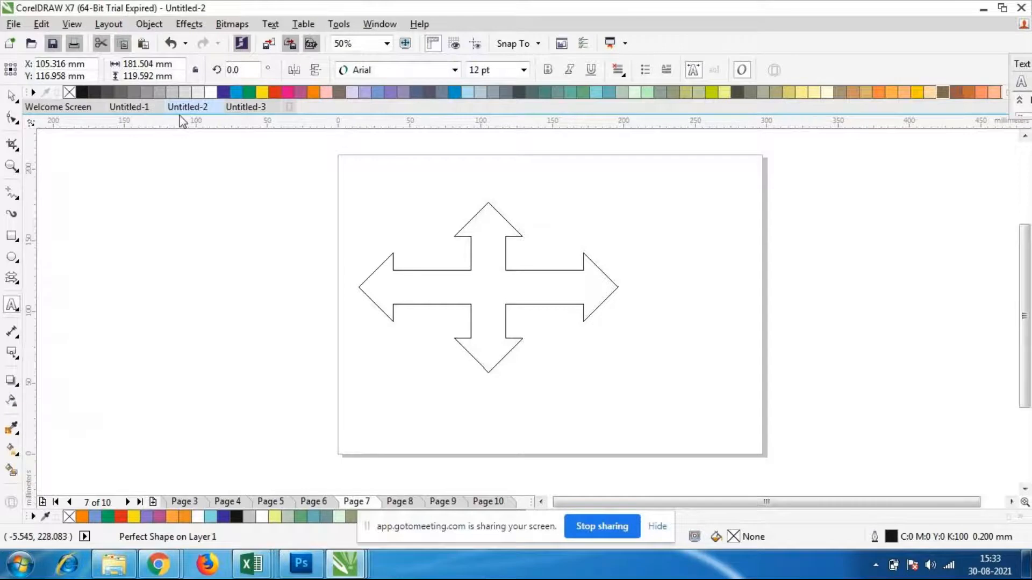
click(11, 96)
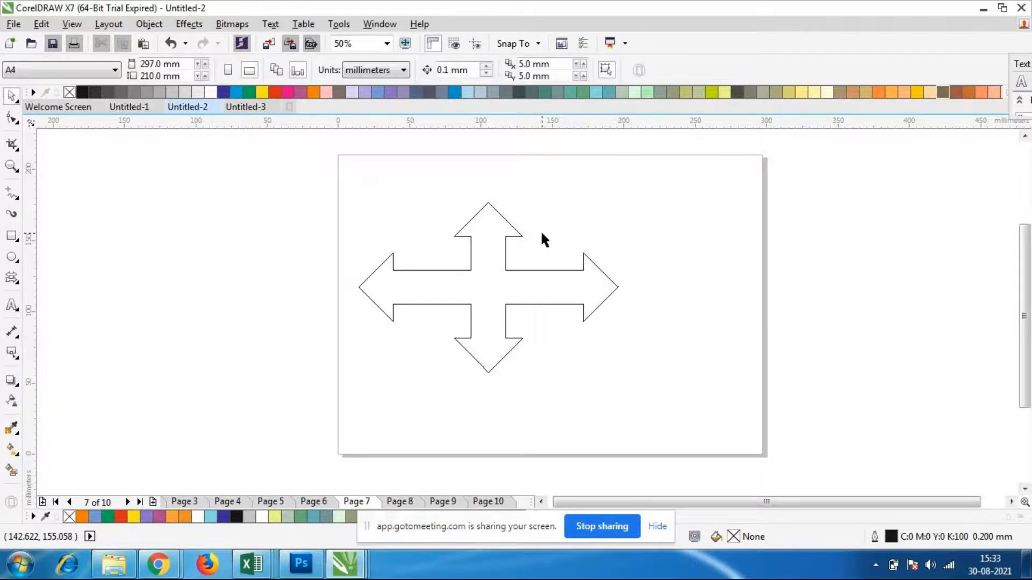
click(512, 235)
drag(488, 287, 140, 352)
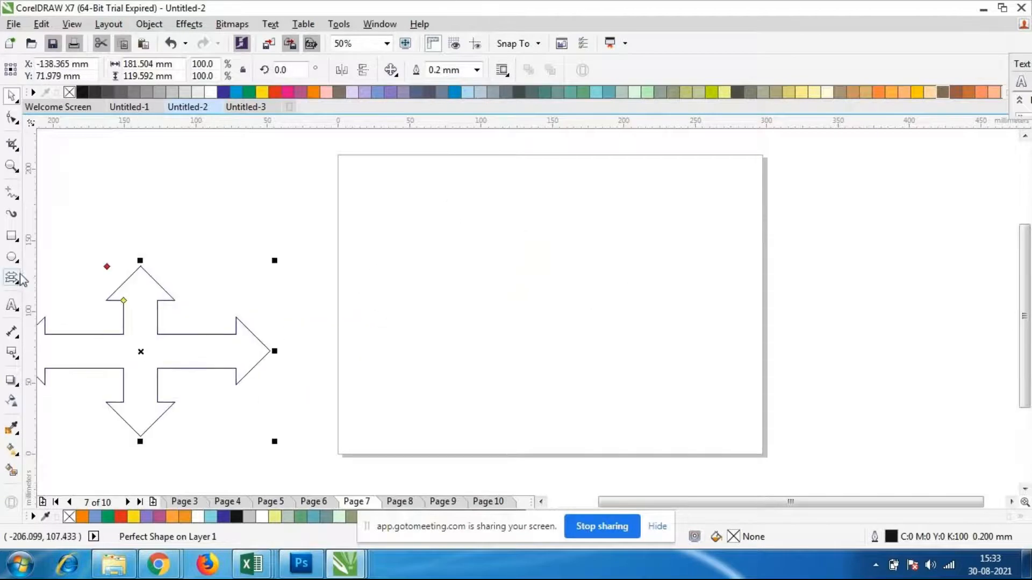
Draw a pie shape about 129 mm in diameter on page 7 with the Ellipse tool
click(12, 257)
click(412, 70)
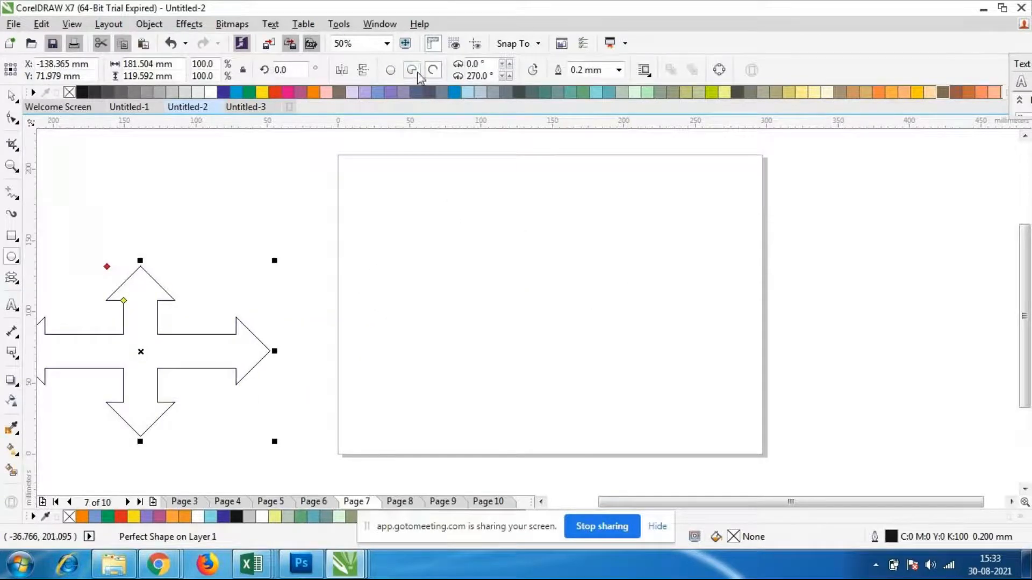
drag(417, 185, 606, 370)
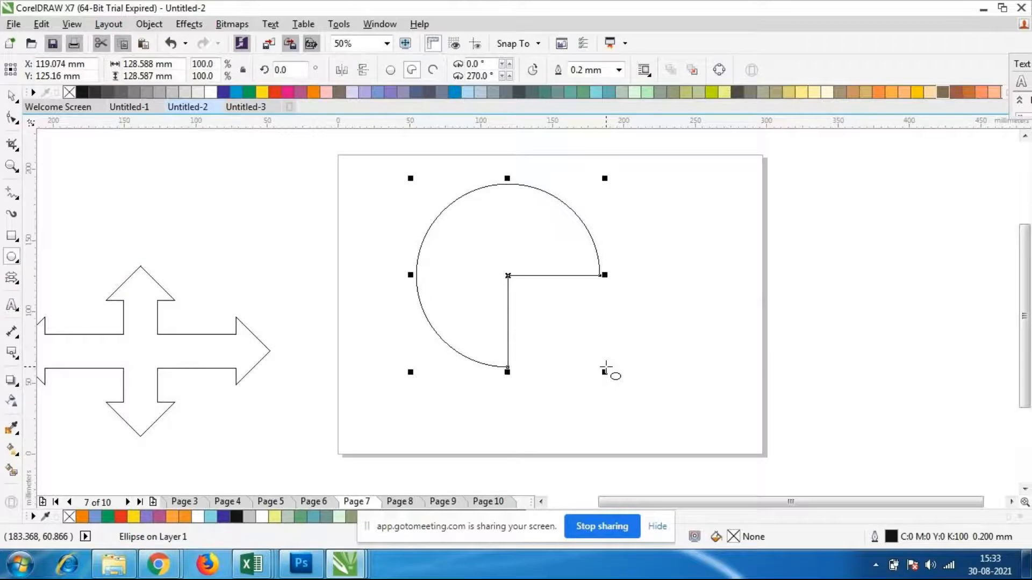
Set the pie shape's starting angle to 12°
click(509, 64)
click(509, 64)
click(509, 64)
click(509, 65)
click(510, 64)
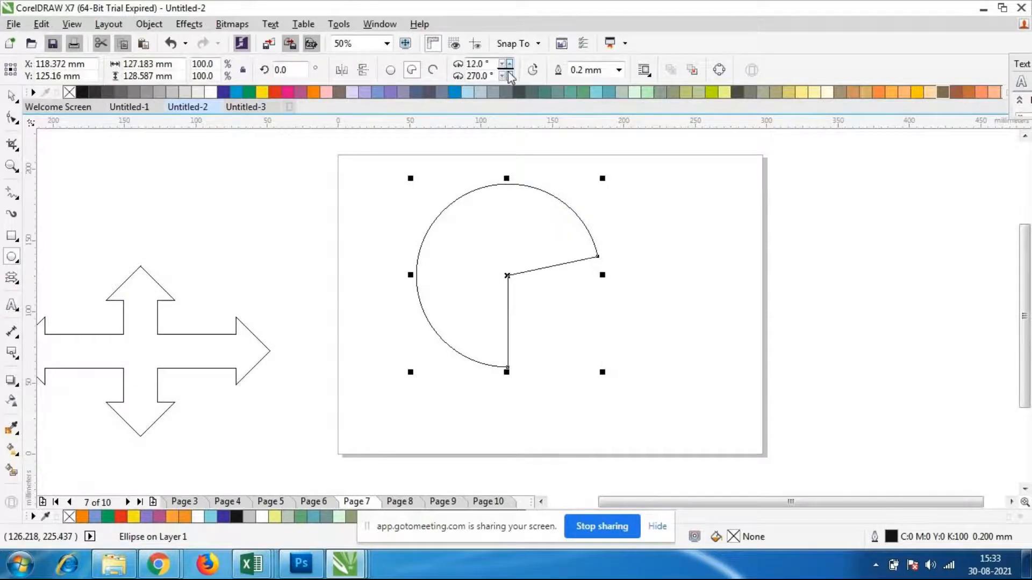
Try ending angles of 274° and 100° for the pie shape
click(509, 76)
click(509, 76)
click(509, 76)
click(509, 76)
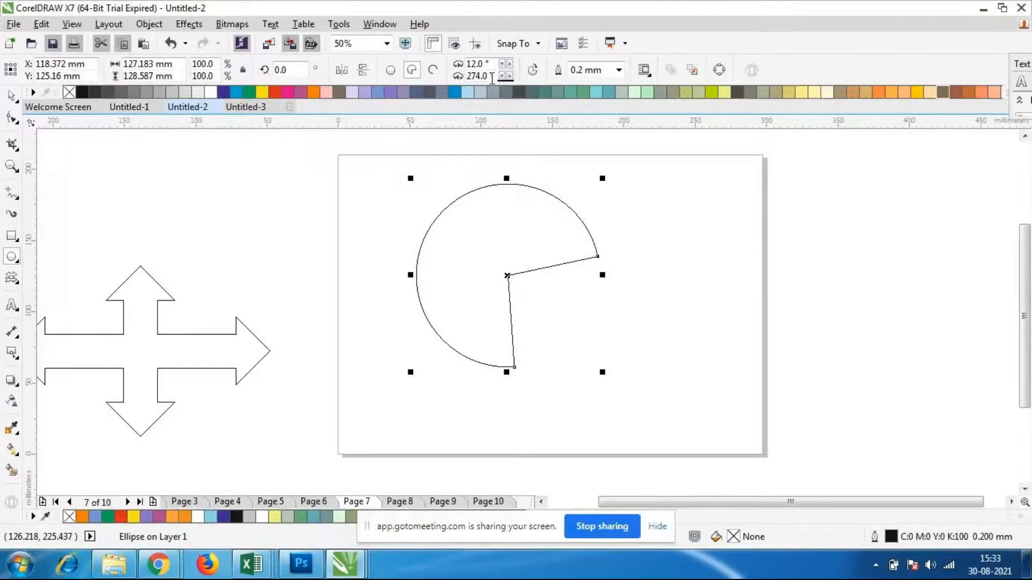
double_click(498, 78)
text(100)
key(Return)
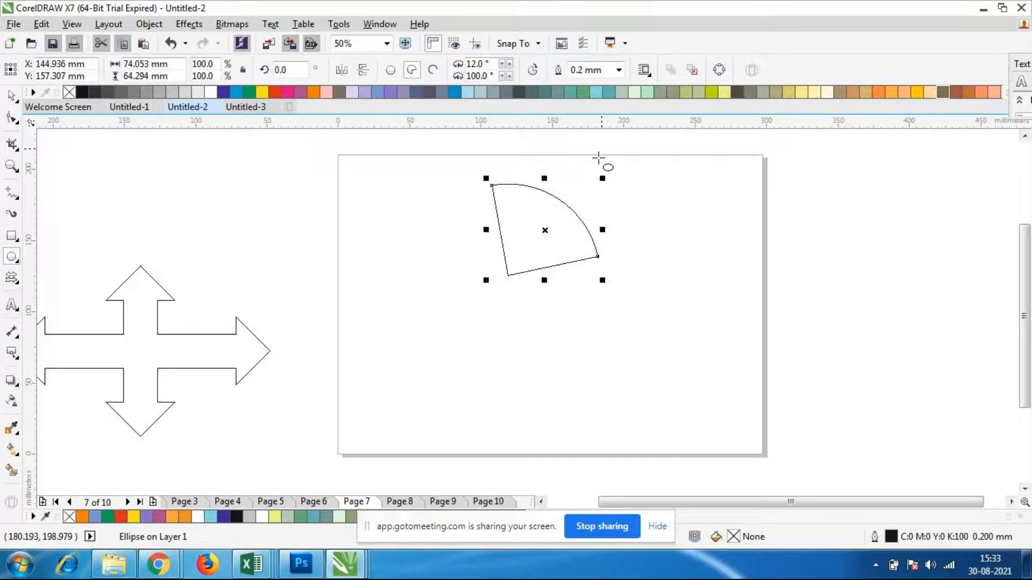
Set the pie shape's ending angle to 200°
double_click(491, 74)
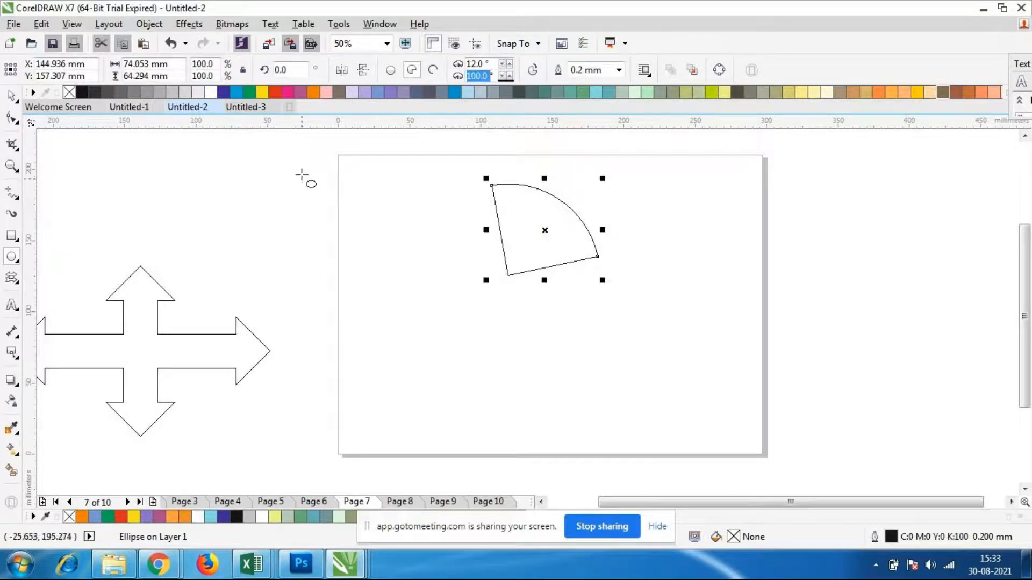
text(200)
key(Return)
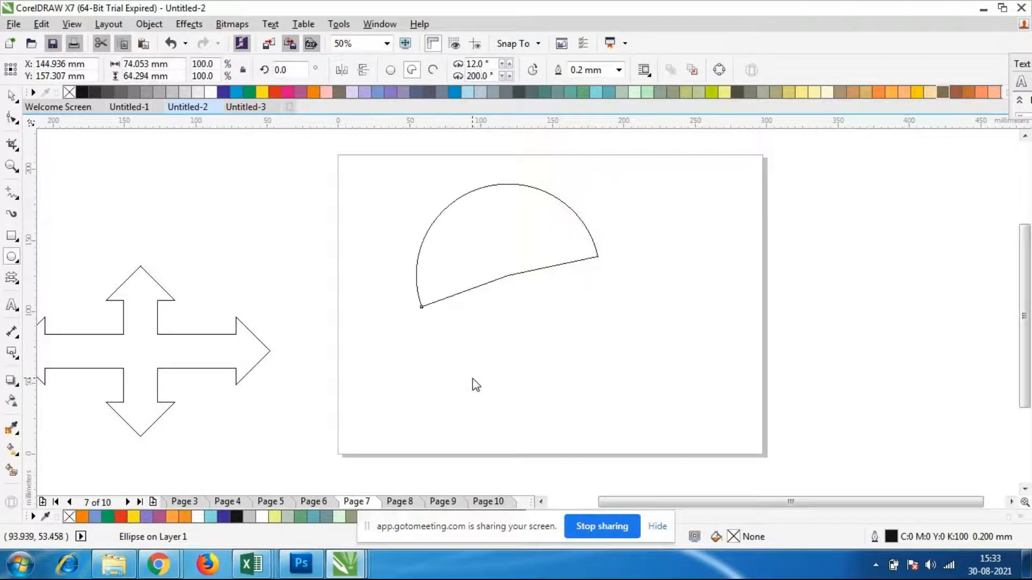
Rotate the pie shape to about 343° so its arc faces up, and move it about 23 mm to the right
click(512, 236)
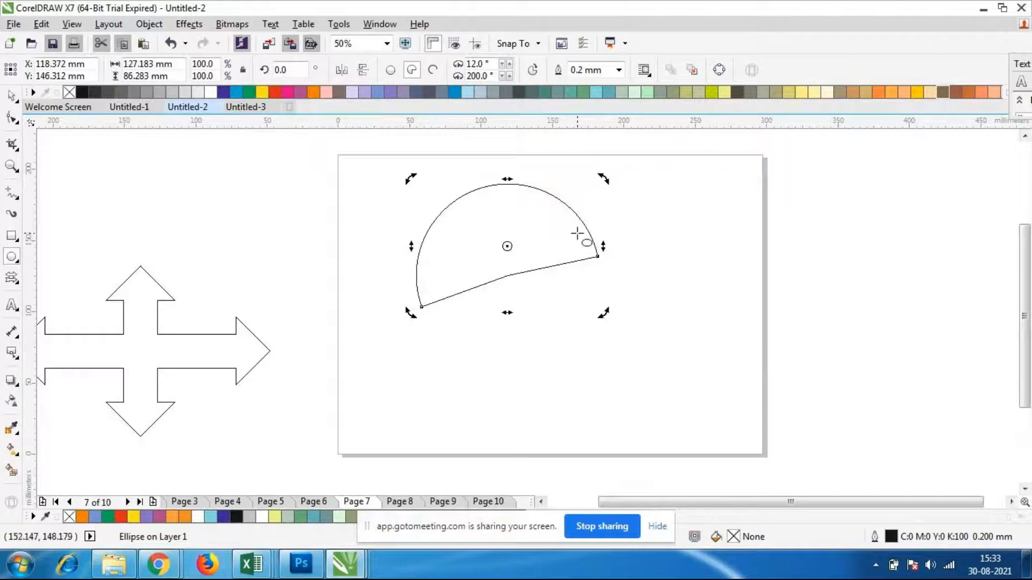
drag(605, 179, 618, 203)
click(534, 280)
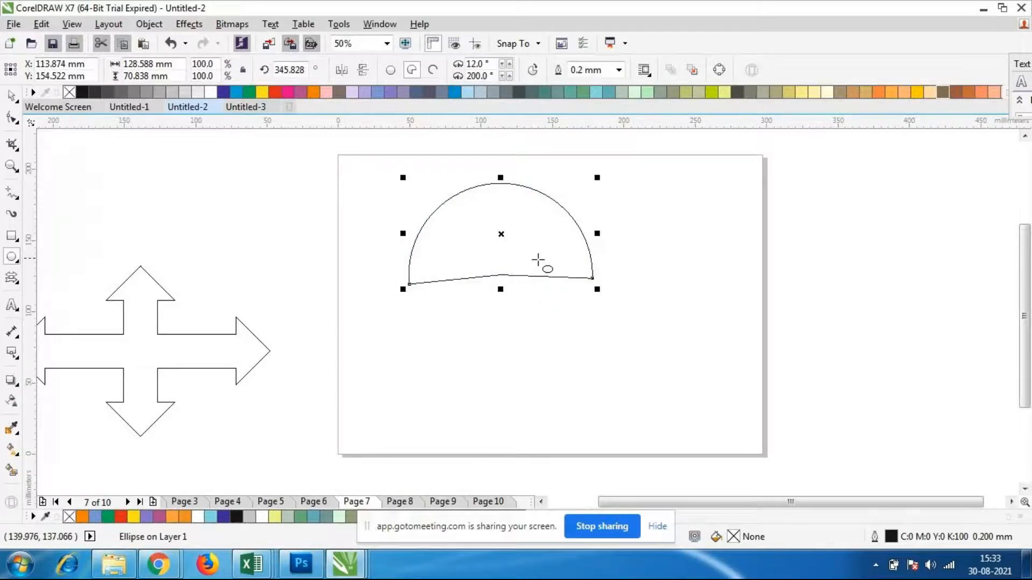
drag(502, 231, 534, 232)
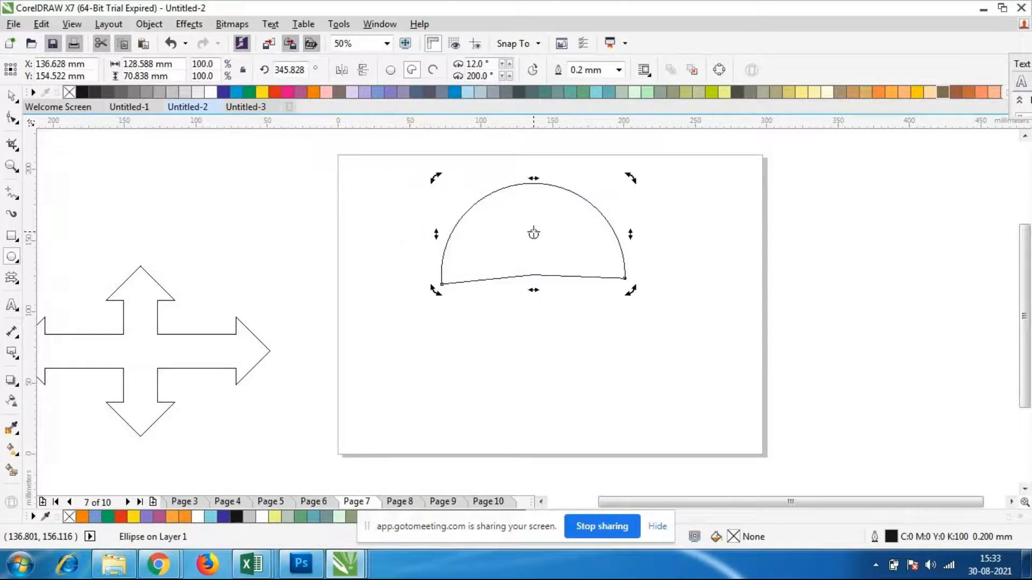
drag(631, 292, 629, 296)
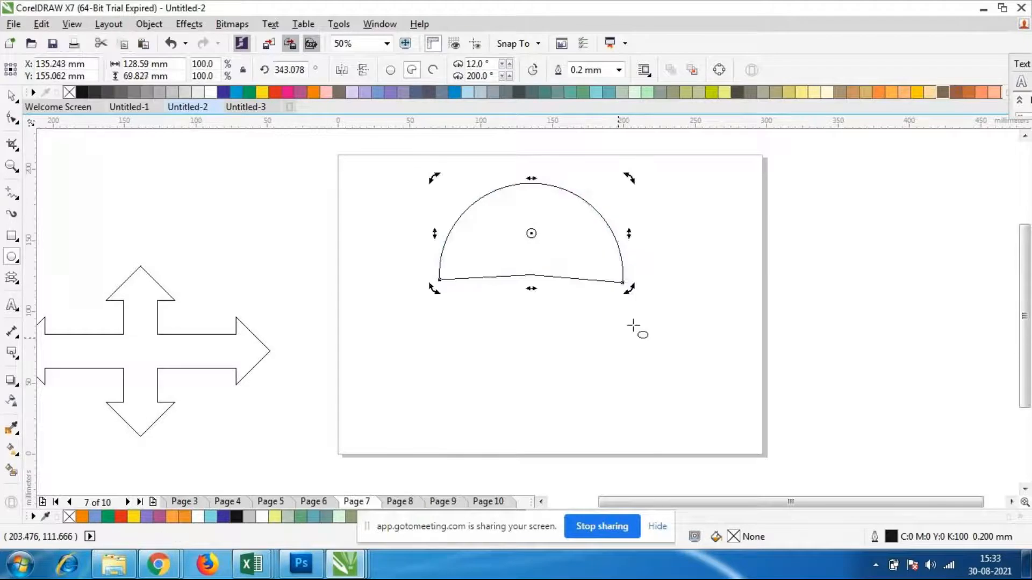
Stretch the pie shape horizontally to about 169 mm wide and deselect it
click(603, 353)
click(567, 252)
click(652, 304)
click(537, 192)
drag(623, 237, 684, 227)
click(791, 263)
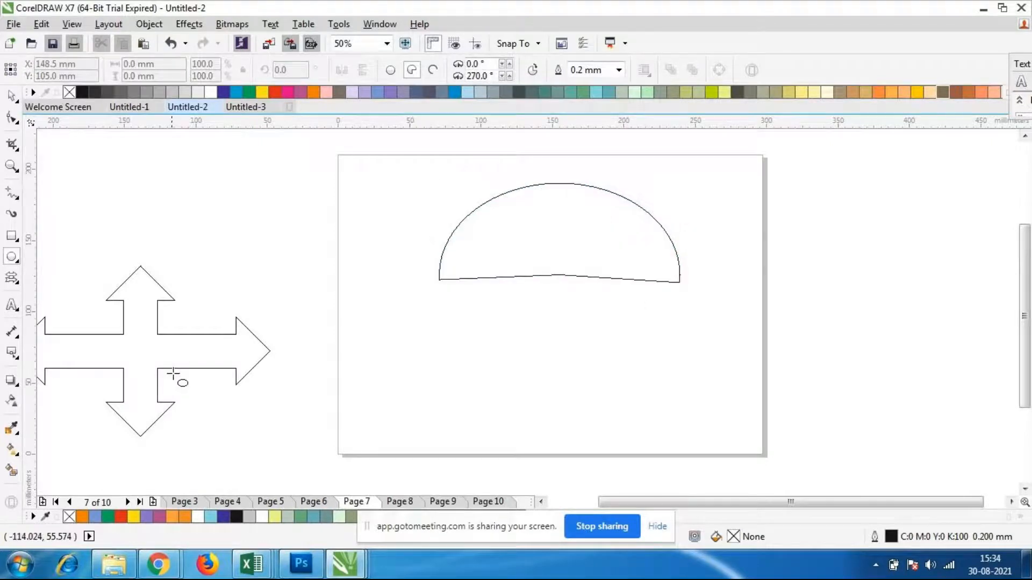
Try to place path text starting at the left end of the pie shape's arc
click(11, 306)
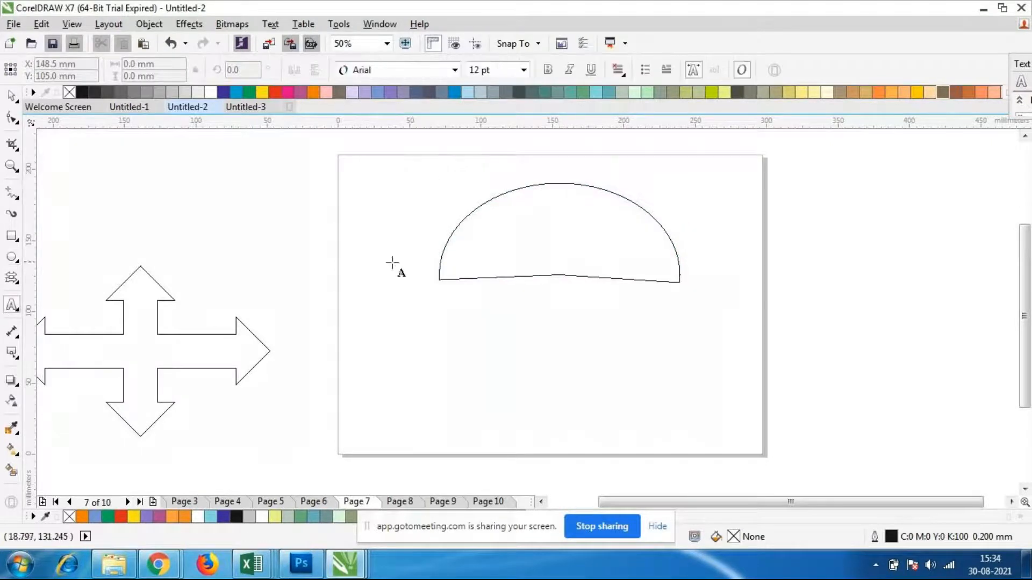
click(438, 264)
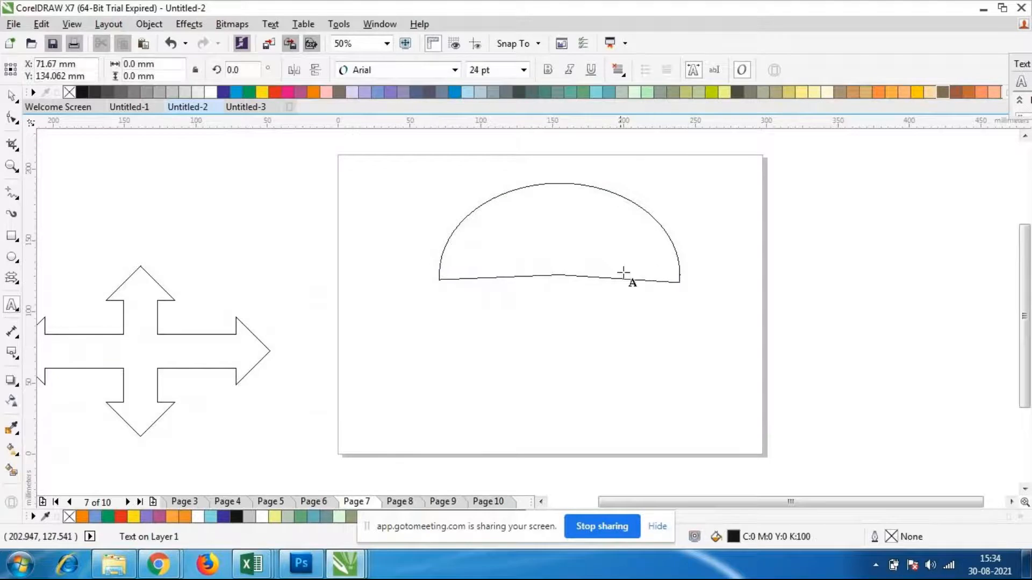
text(dvgds)
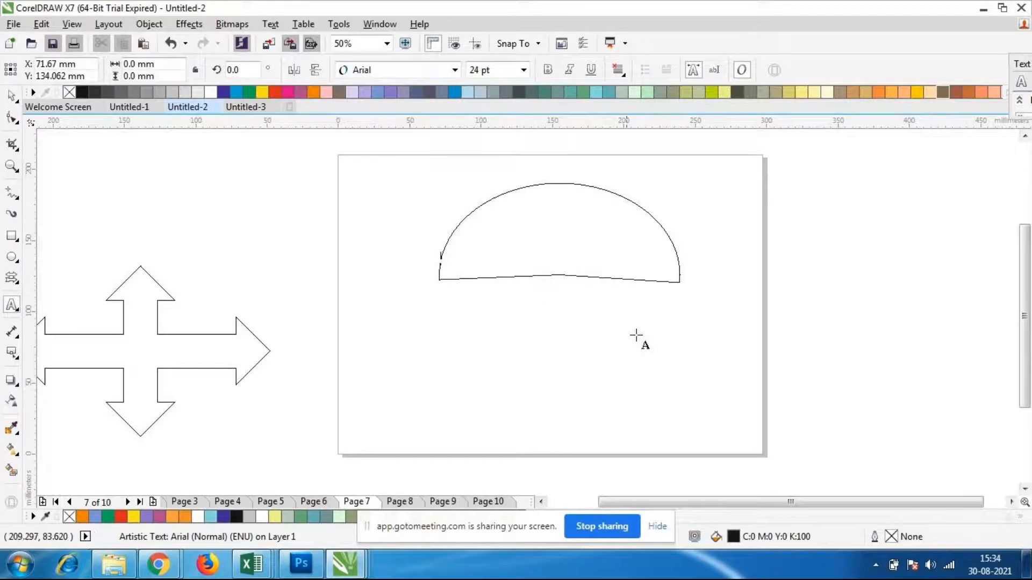
click(273, 28)
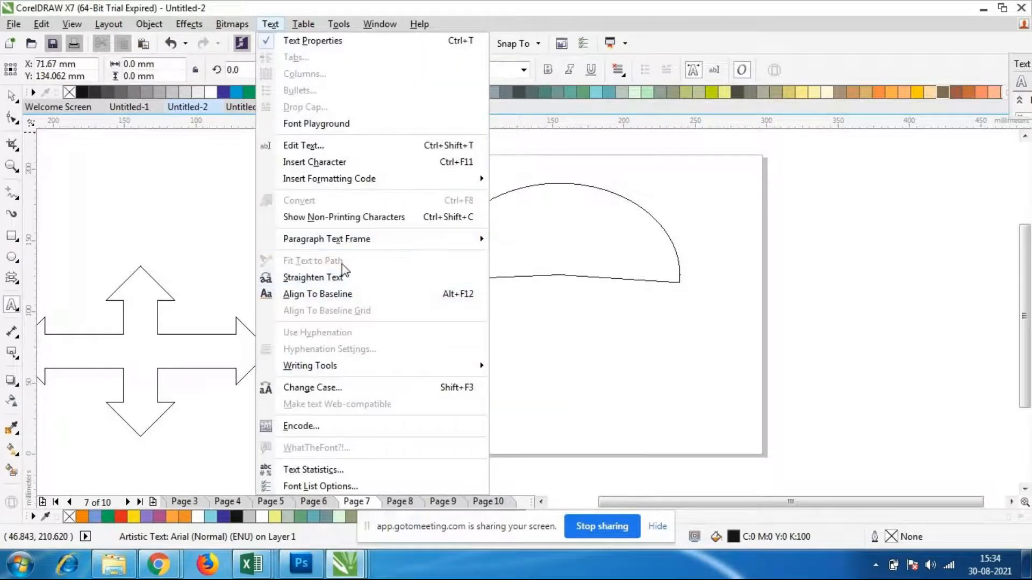
click(26, 311)
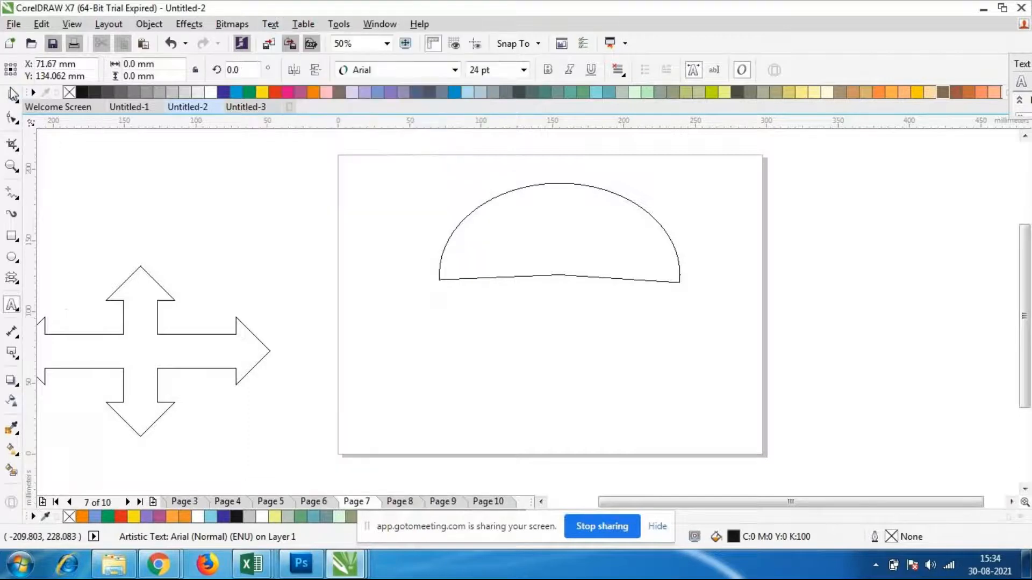
Apply Fit Text to Path to the pie shape and choose the third text orientation preset
click(10, 97)
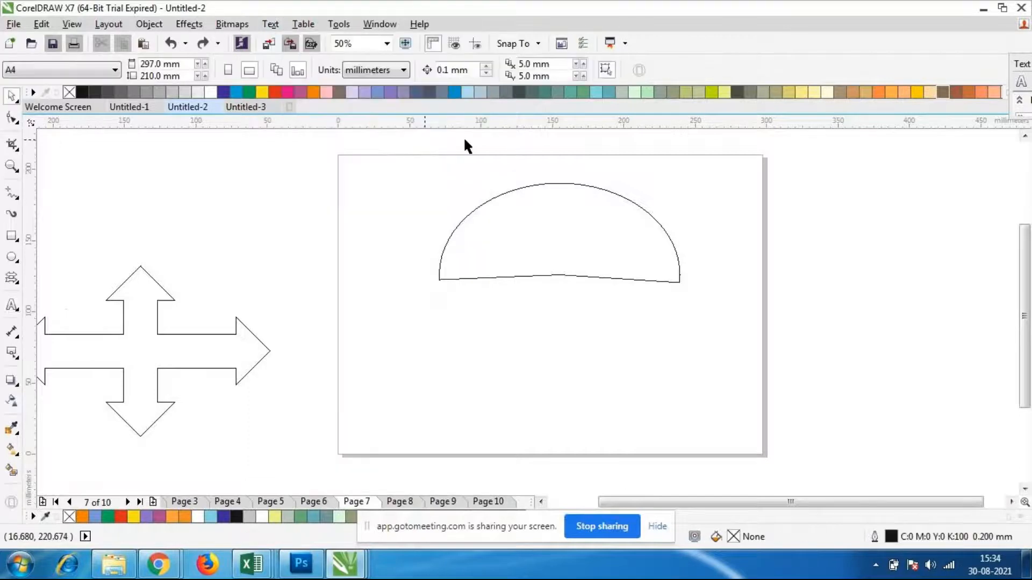
click(520, 192)
click(270, 25)
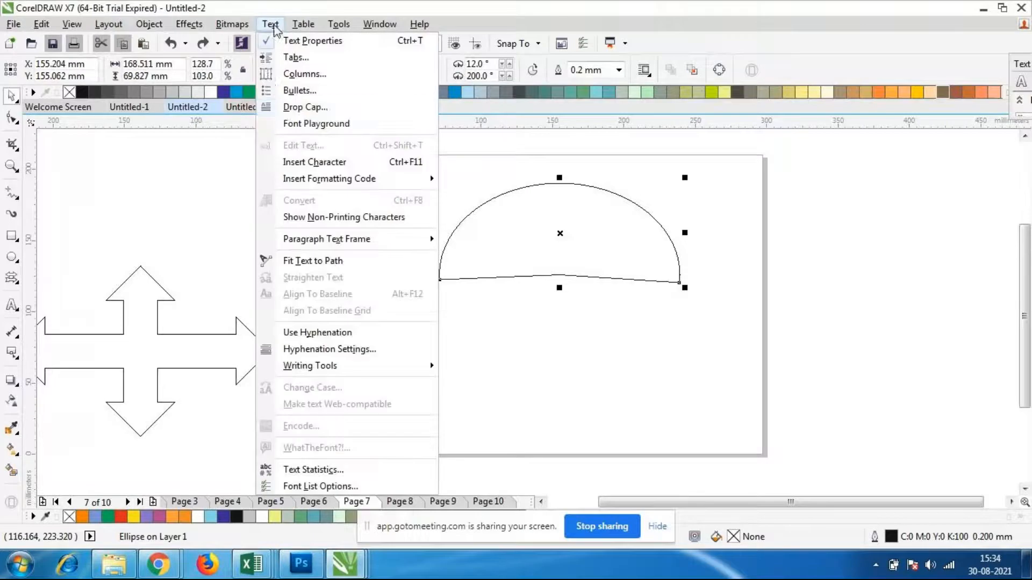
click(313, 261)
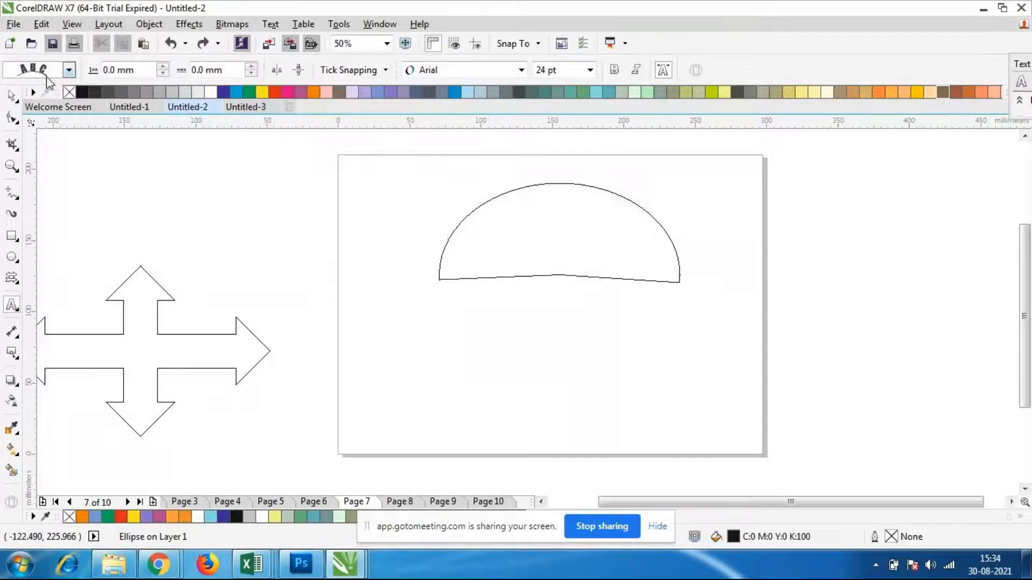
click(71, 73)
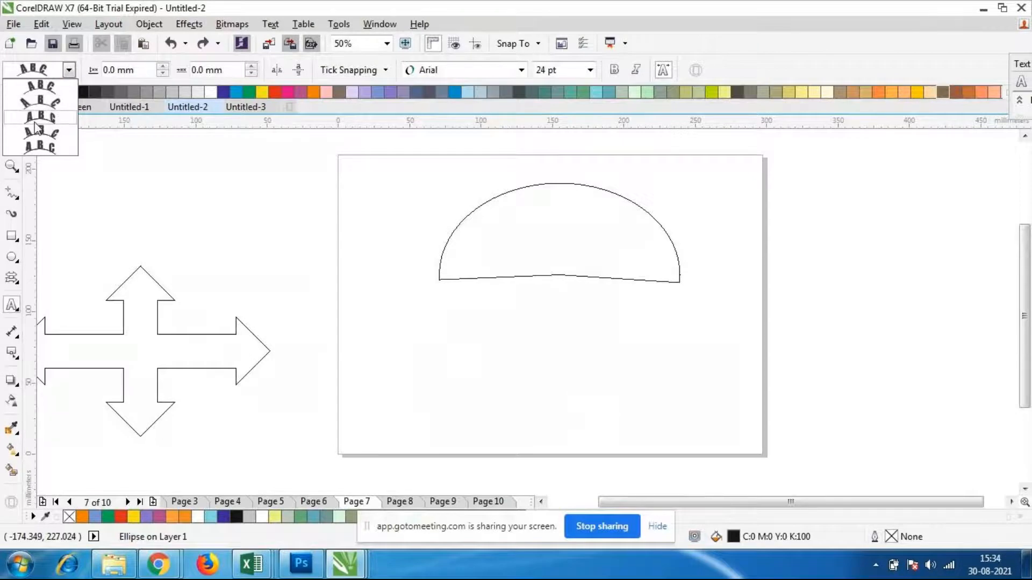
click(54, 120)
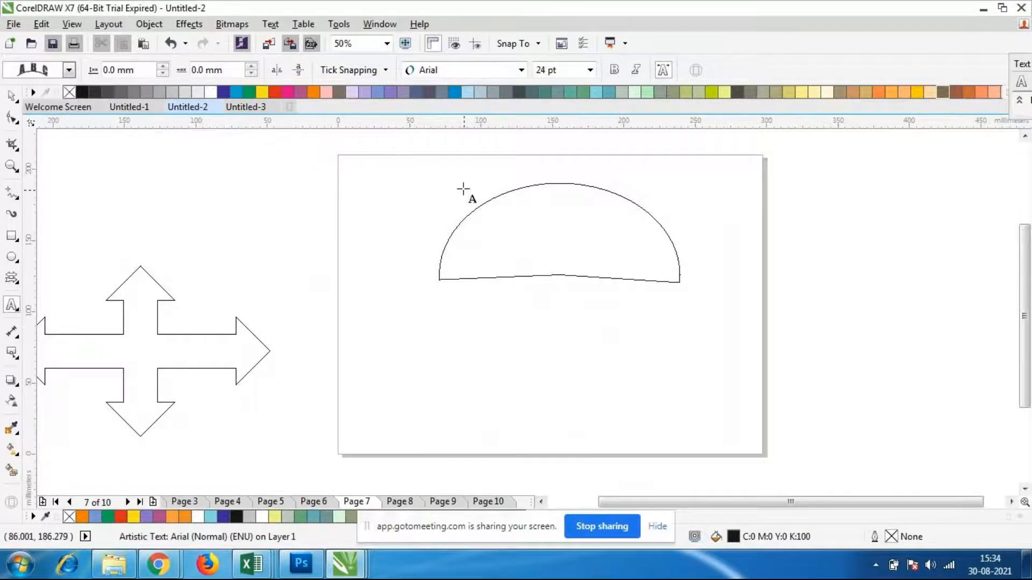
Try to write the text "scbsjbsw" along the upper left part of the pie shape's arc
click(492, 184)
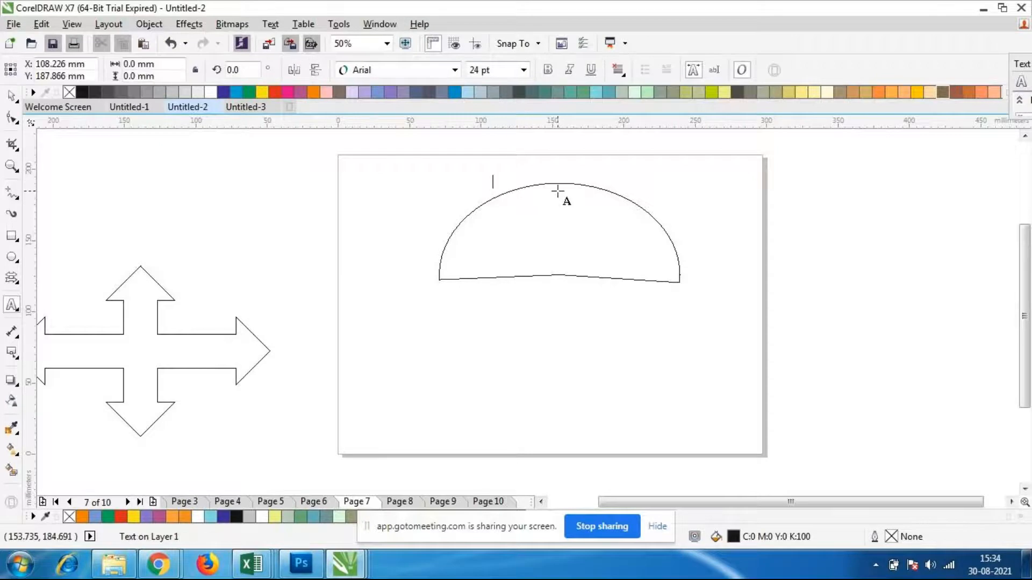
text(d)
key(BackSpace)
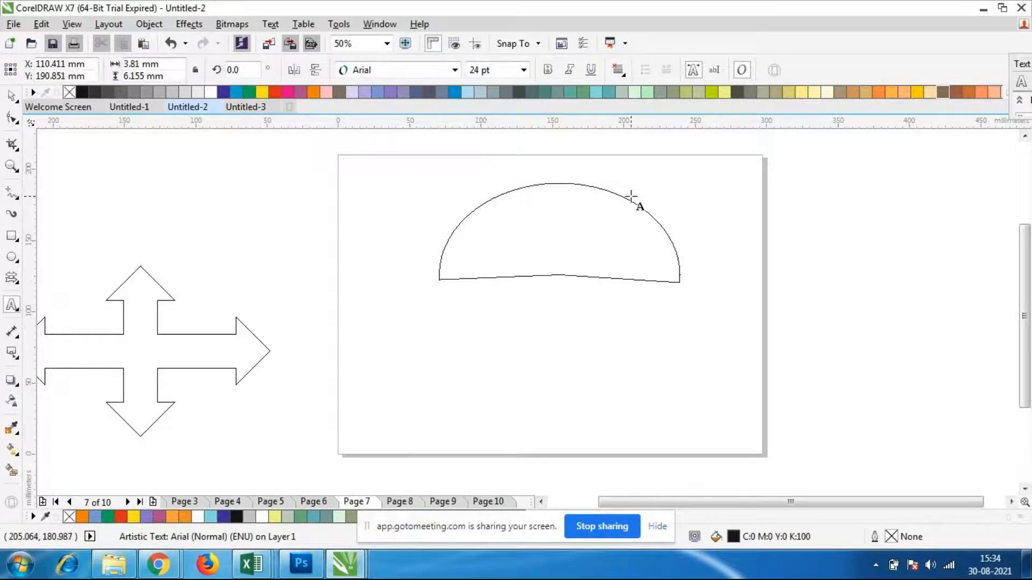
click(488, 198)
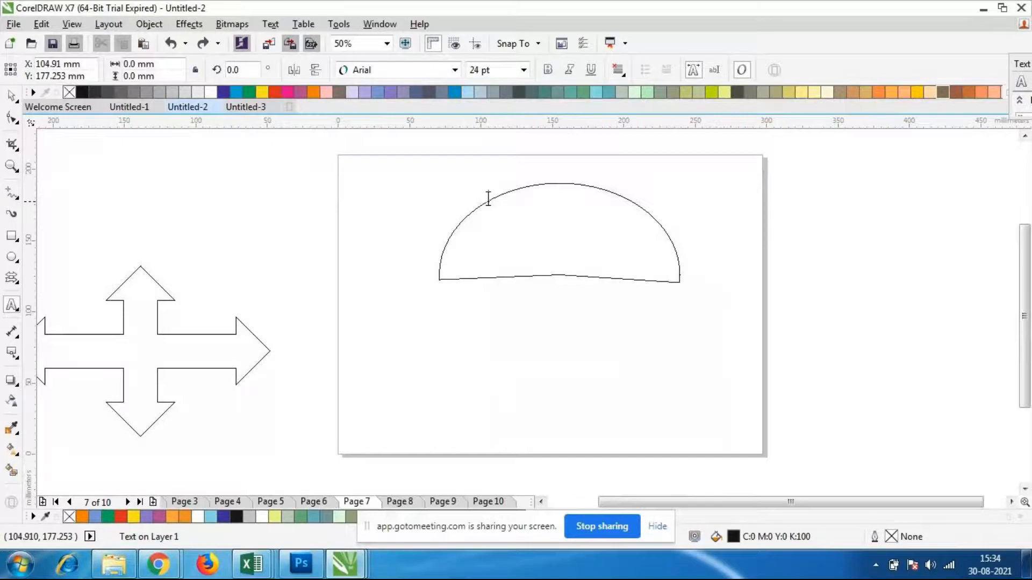
text(scbsjbswjbfc)
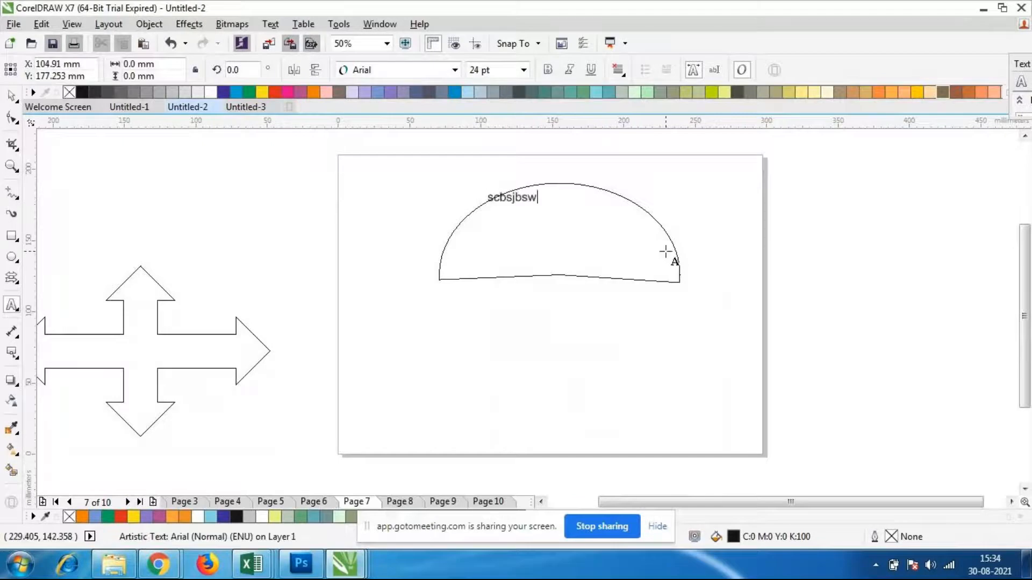
key(BackSpace)
key(BackSpace)
key(BackSpace)
key(BackSpace)
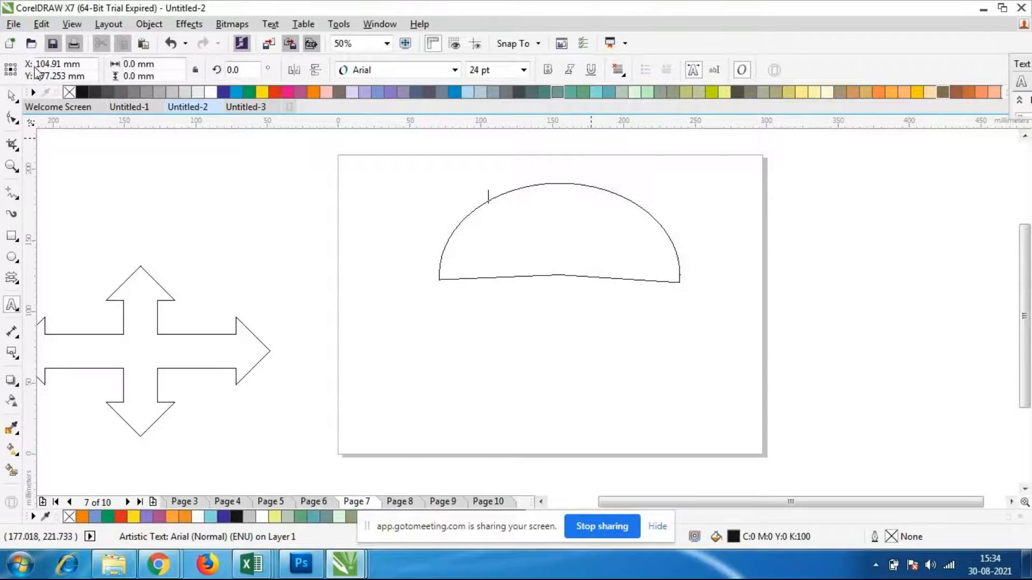
Try Fit Text to Path again on the pie shape, starting text on the lower left part of its arc
click(12, 96)
click(562, 215)
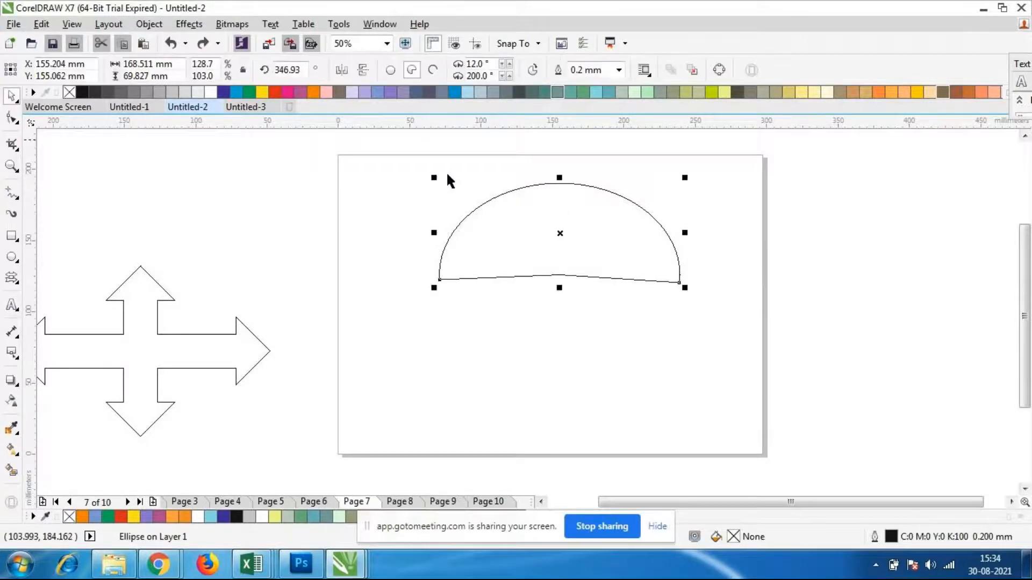
click(270, 24)
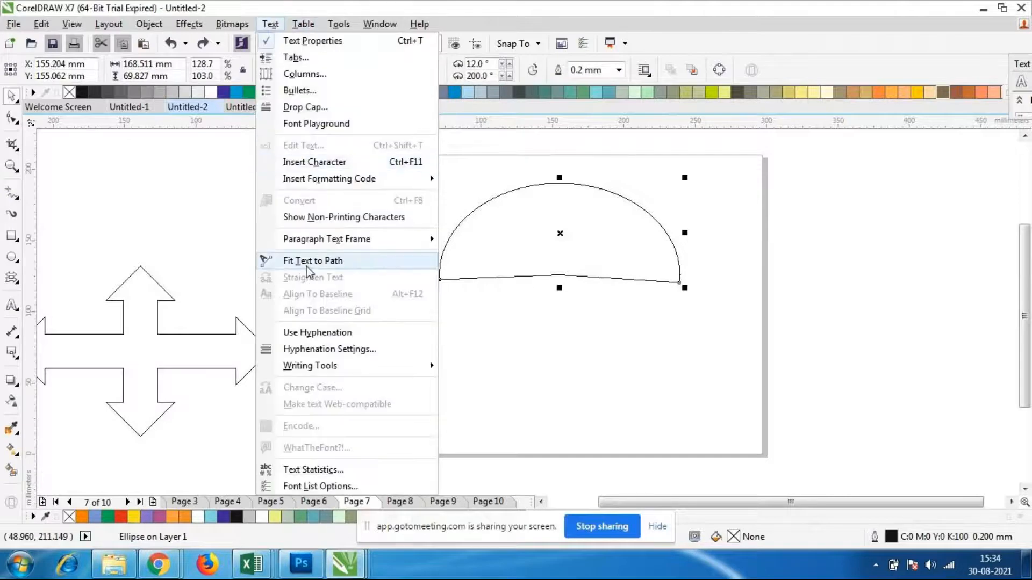
click(304, 262)
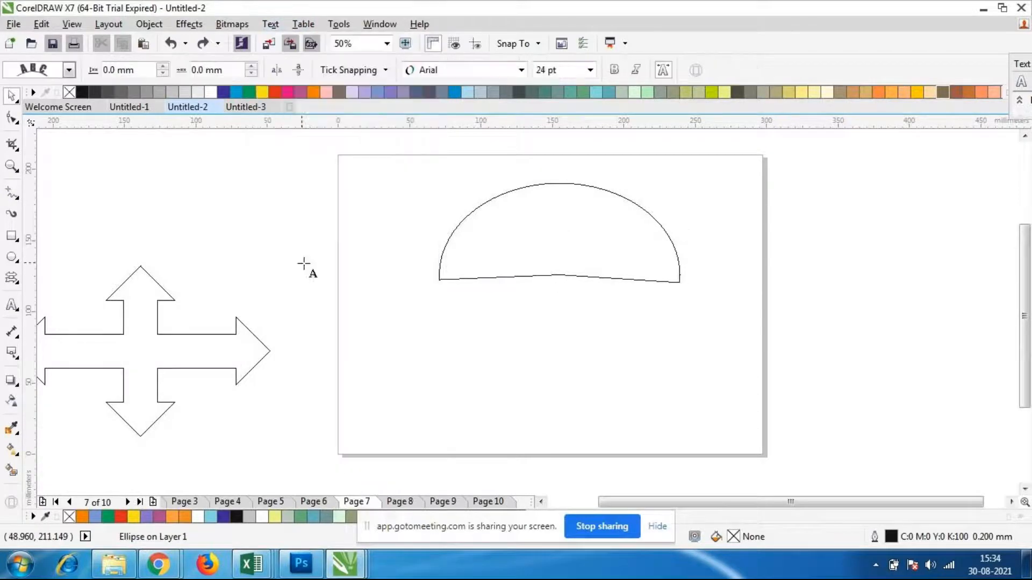
click(448, 235)
text(cdsaf)
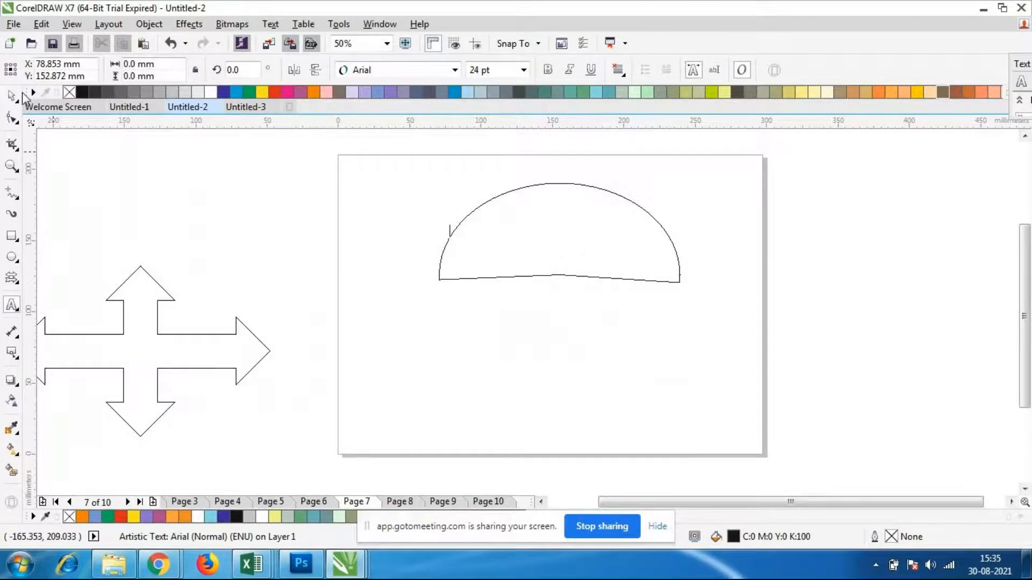
Apply Fit Text to Path to the pie shape, starting on the lower left part of its arc, with the font size set to 48 pt
click(11, 96)
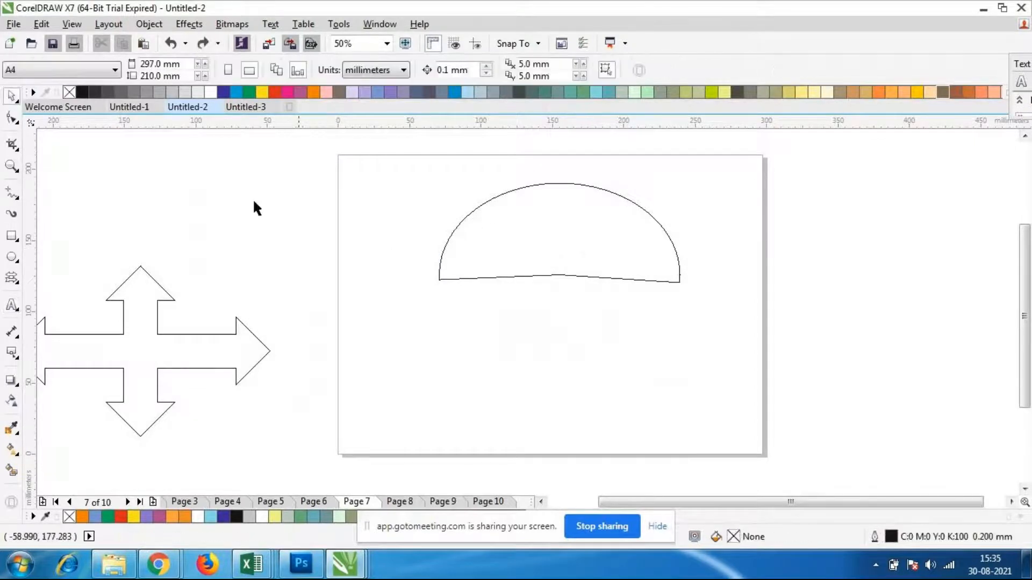
click(570, 201)
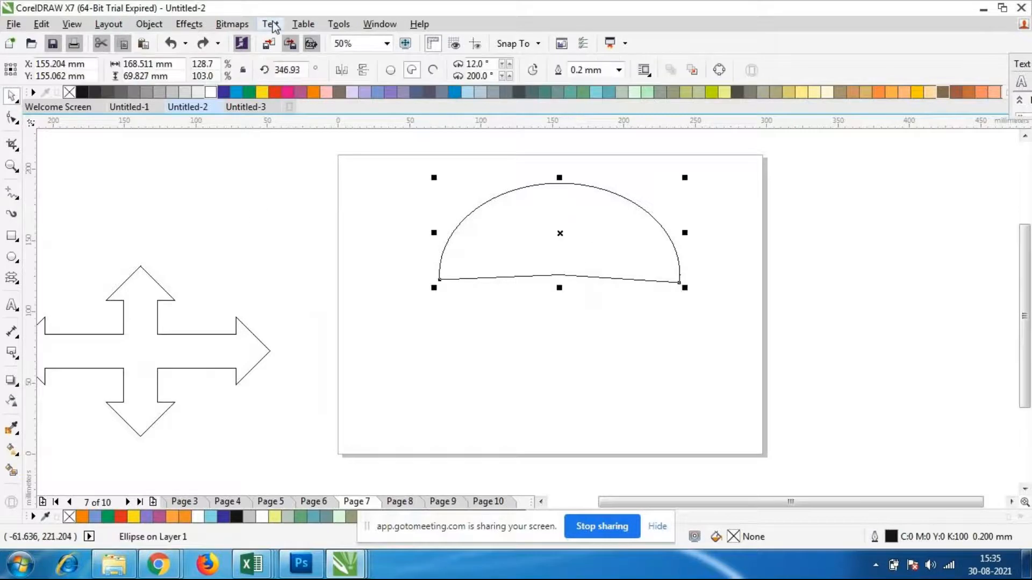
click(269, 24)
click(315, 262)
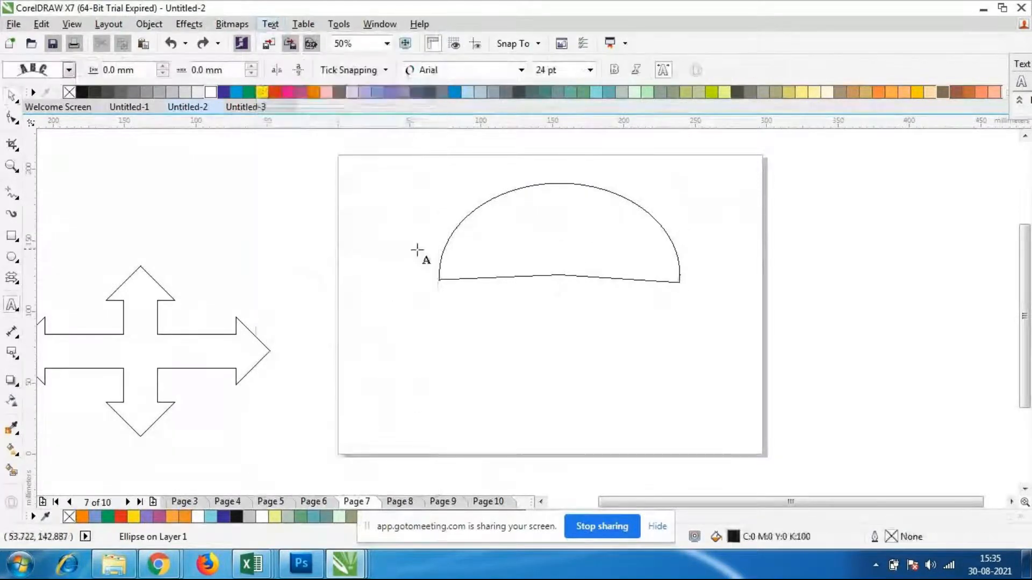
click(448, 237)
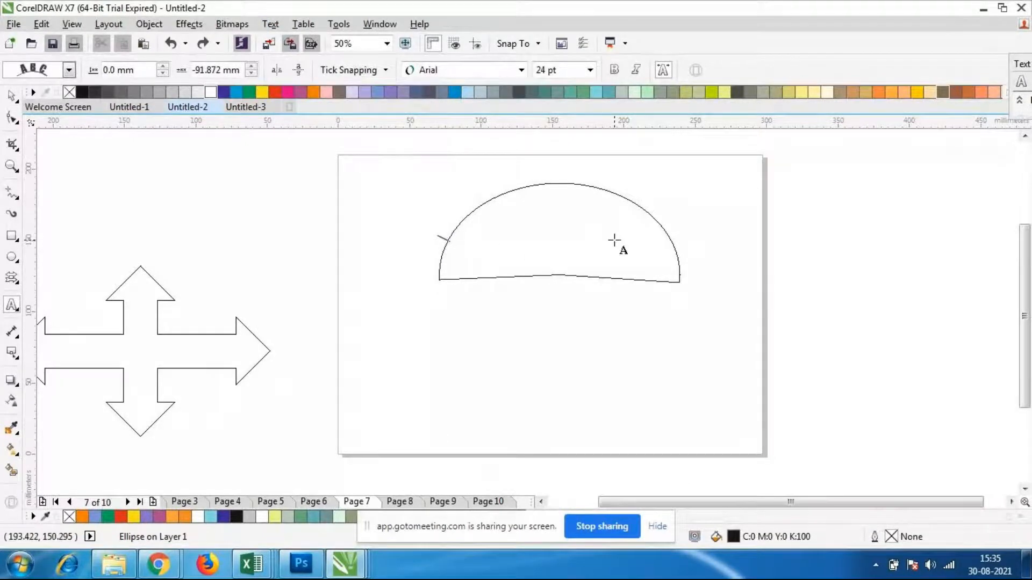
click(590, 70)
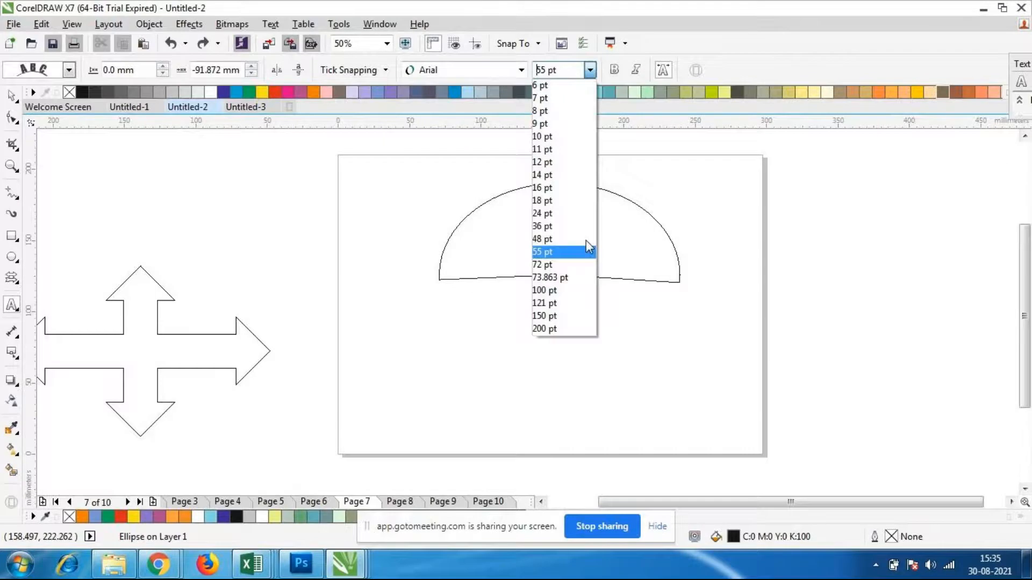
click(567, 241)
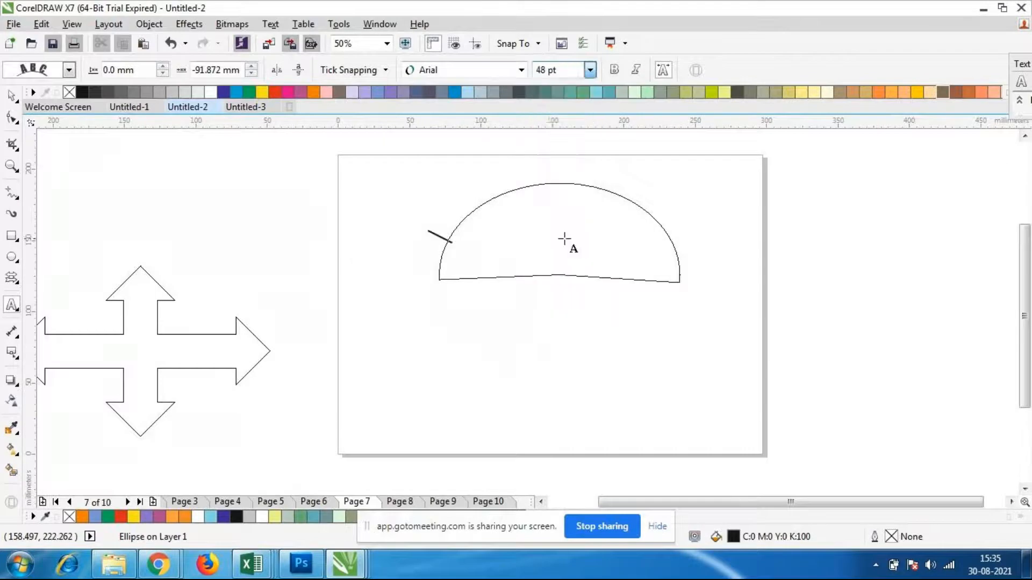
Write the text "NICT COMPUTER EDUCATION" in capitals along the pie shape's outline
text(nict)
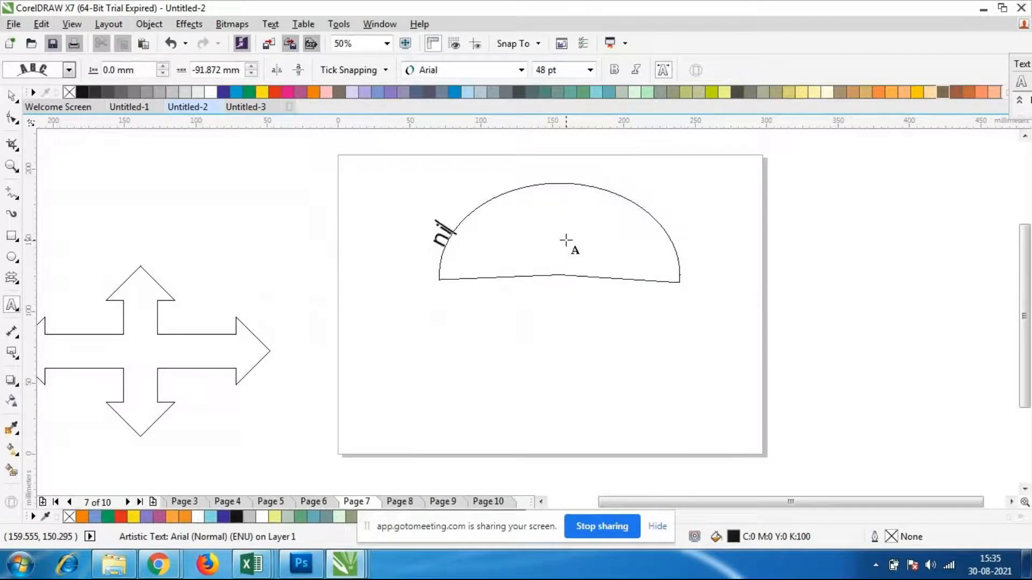
key(BackSpace)
key(BackSpace)
key(BackSpace)
key(BackSpace)
text(NICT COM)
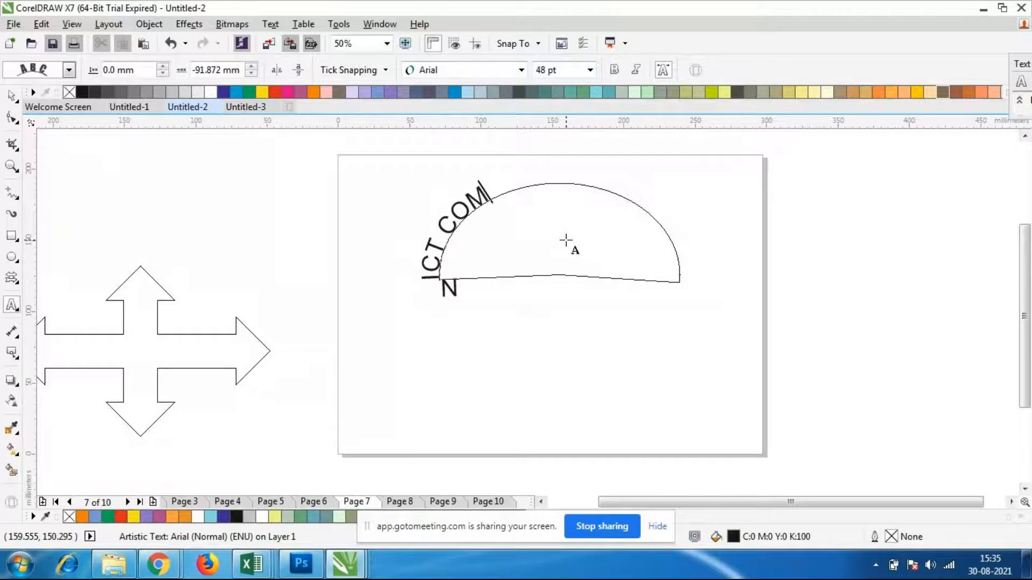
text(PUT)
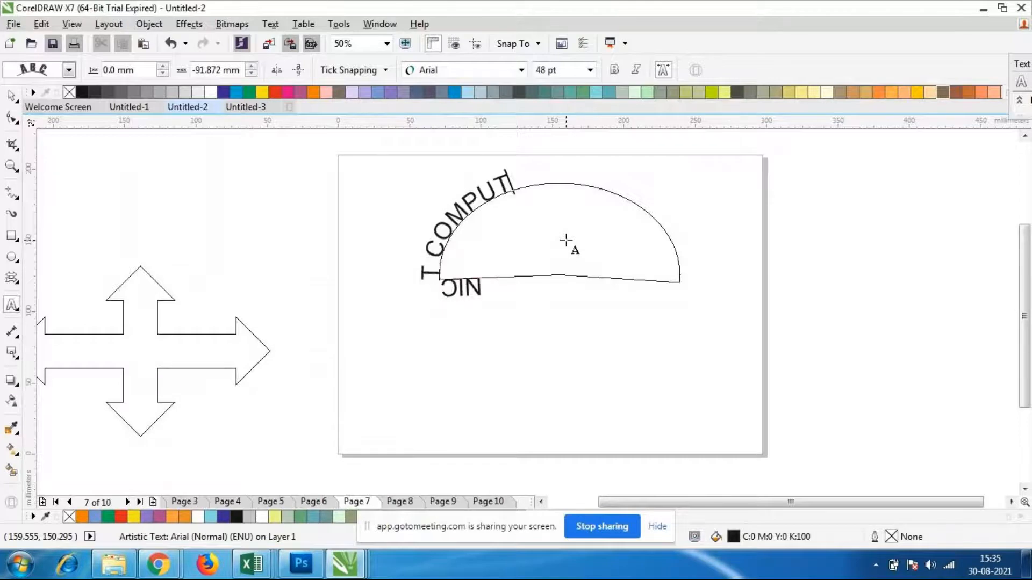
text(ER EDUCA)
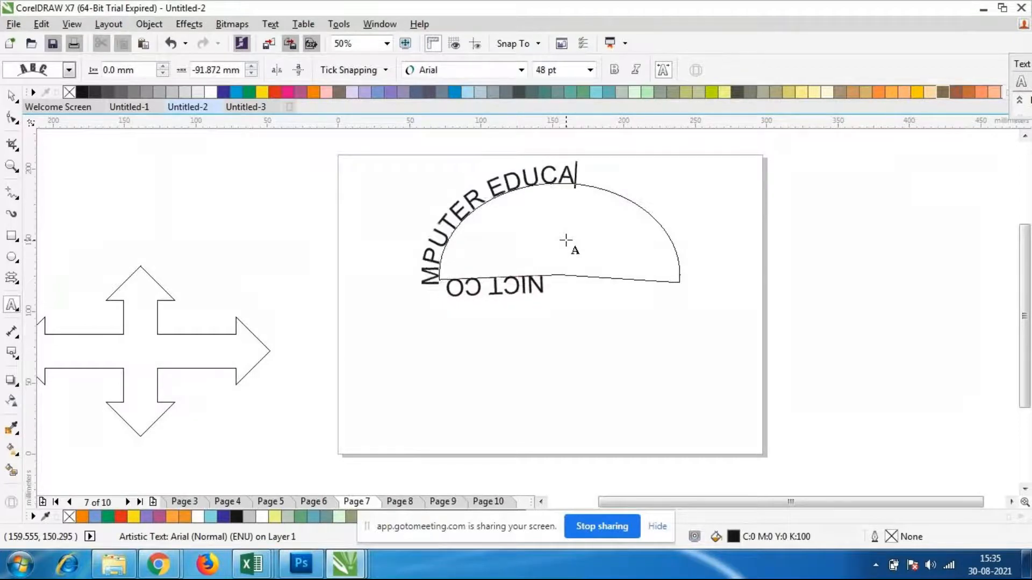
text(TION)
key(Escape)
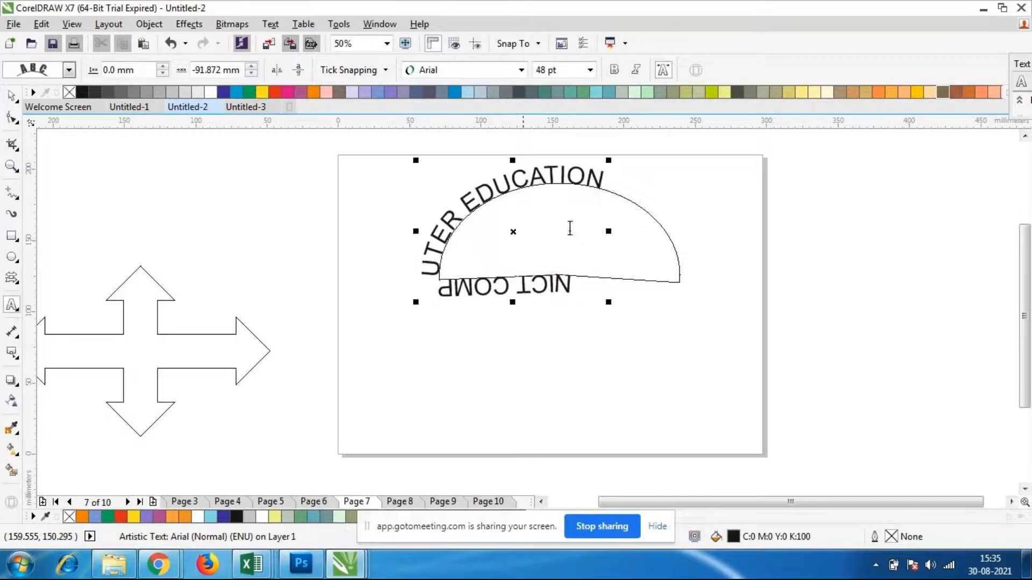
click(618, 296)
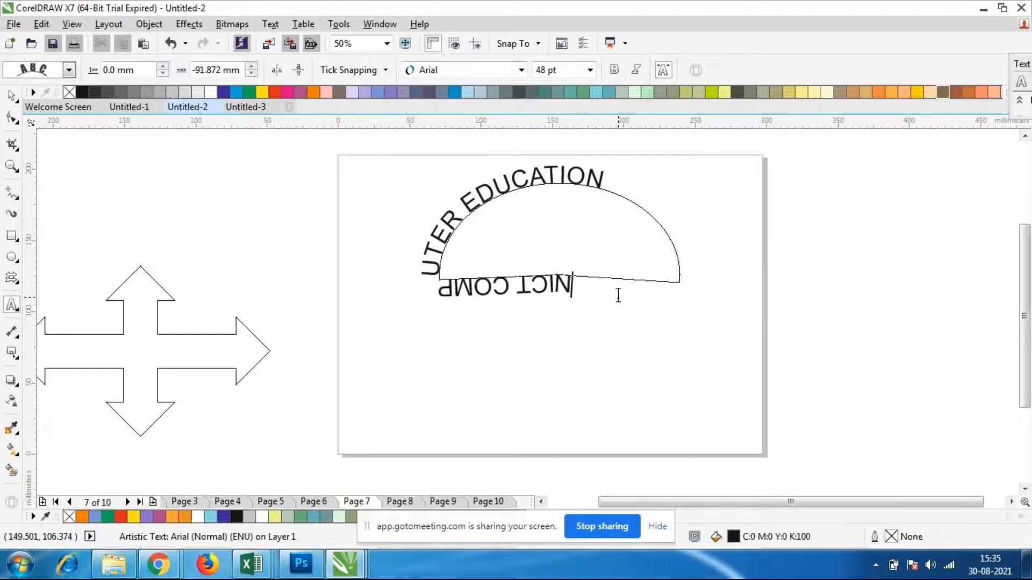
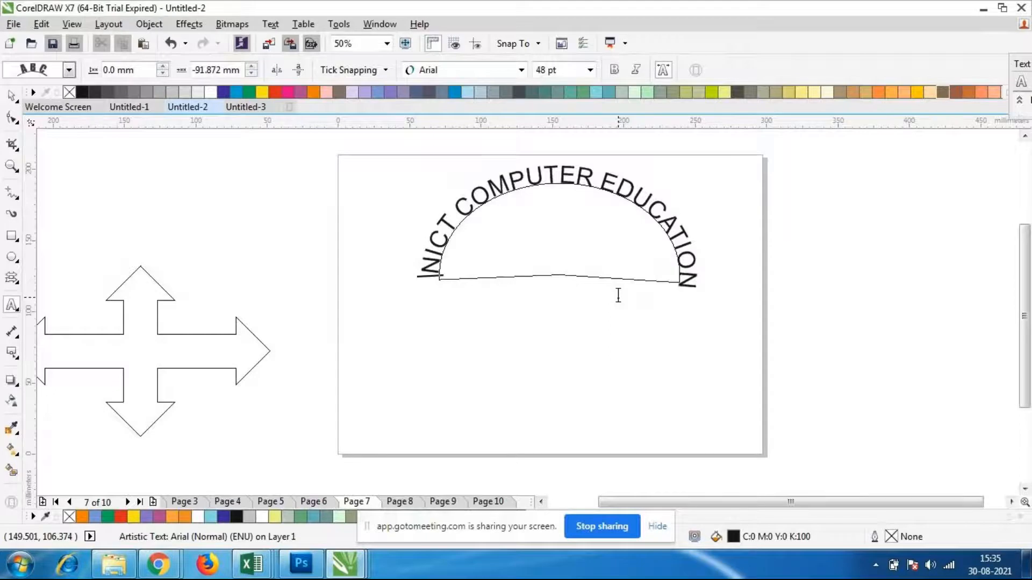
Delete the excess spacing before "NICT COMPUTER EDUCATION" until the text spans only the pie shape's arc, and select the text with its path
key(BackSpace)
key(BackSpace)
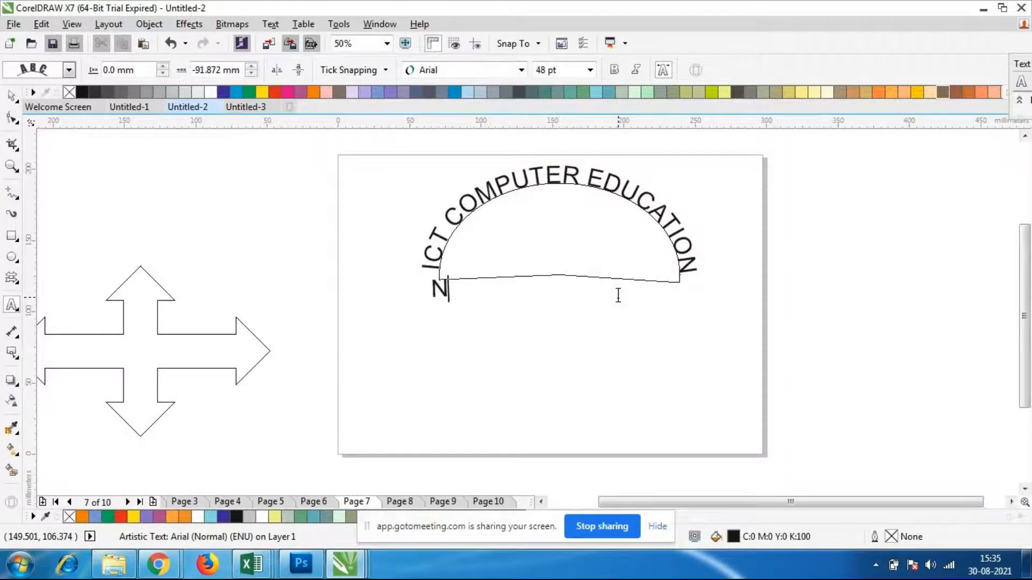
key(BackSpace)
key(BackSpace)
key(BackSpace)
key(BackSpace)
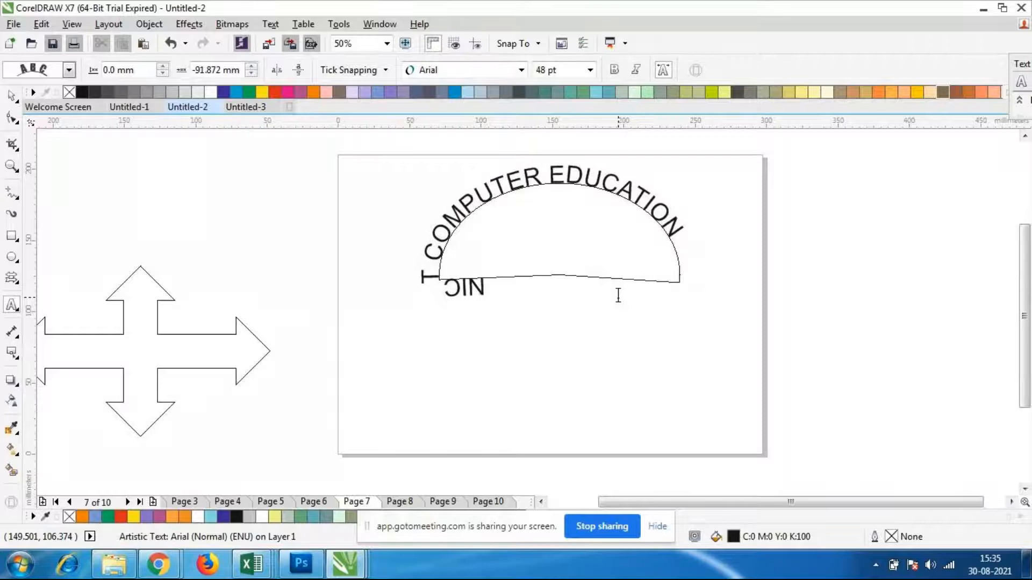
key(BackSpace)
key(BackSpace)
key(BackSpace)
key(BackSpace)
key(BackSpace)
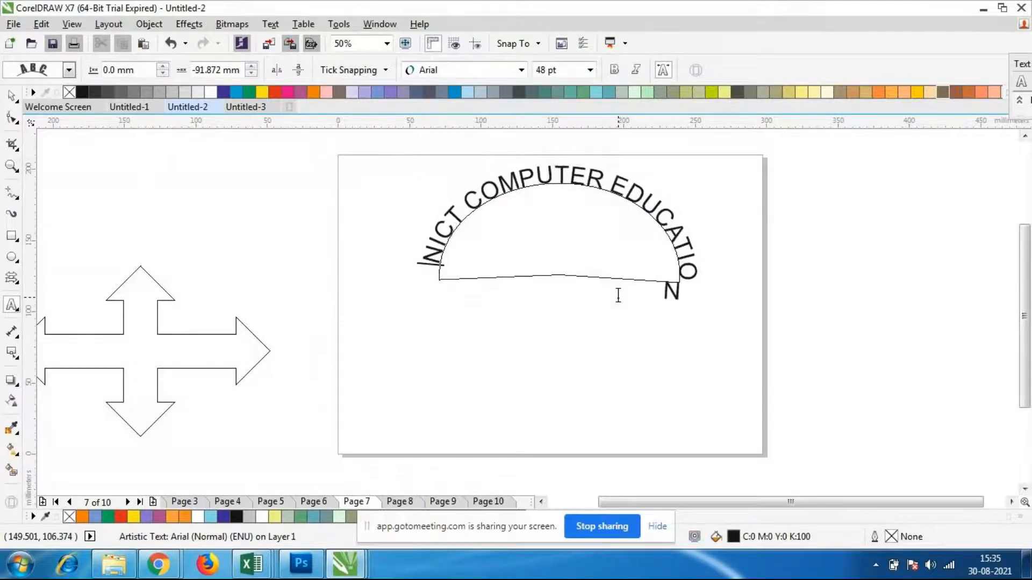
key(BackSpace)
key(Escape)
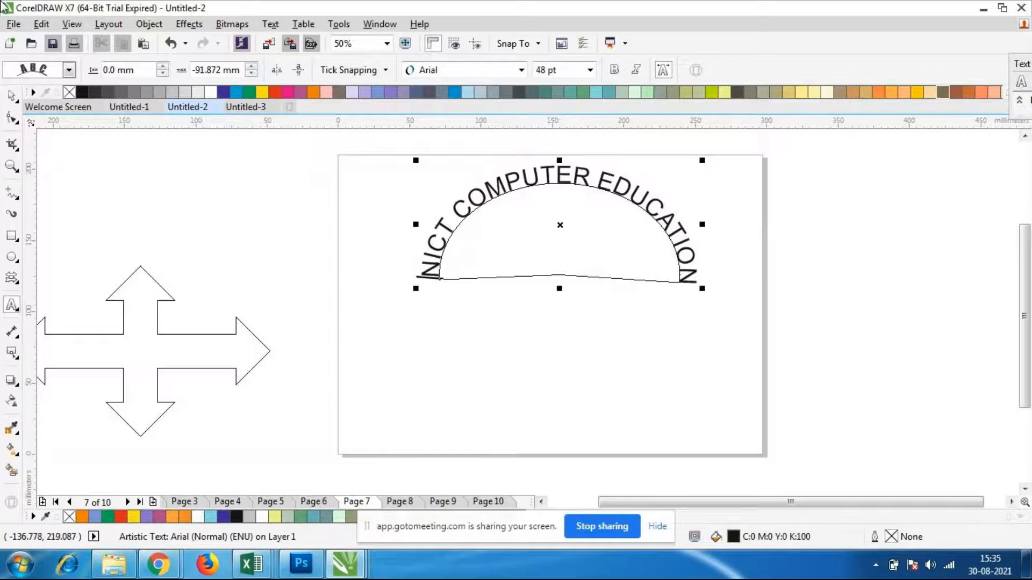
click(19, 95)
click(568, 369)
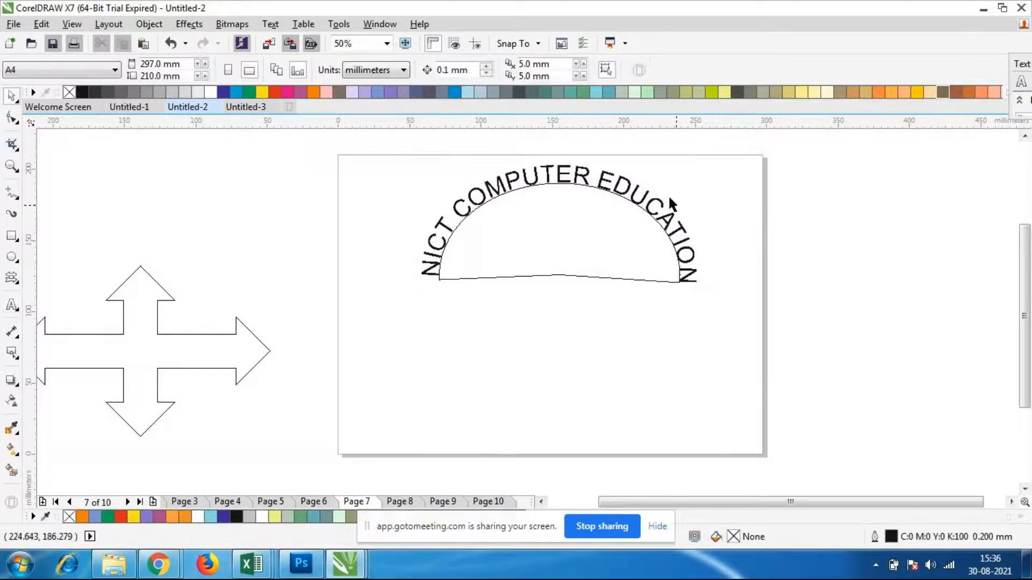
click(591, 261)
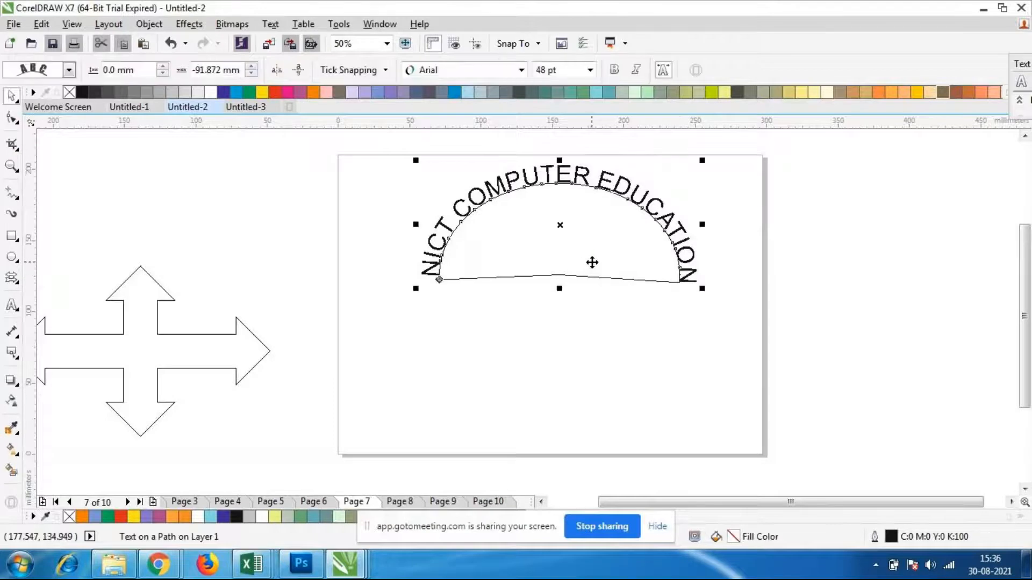
click(590, 69)
click(592, 74)
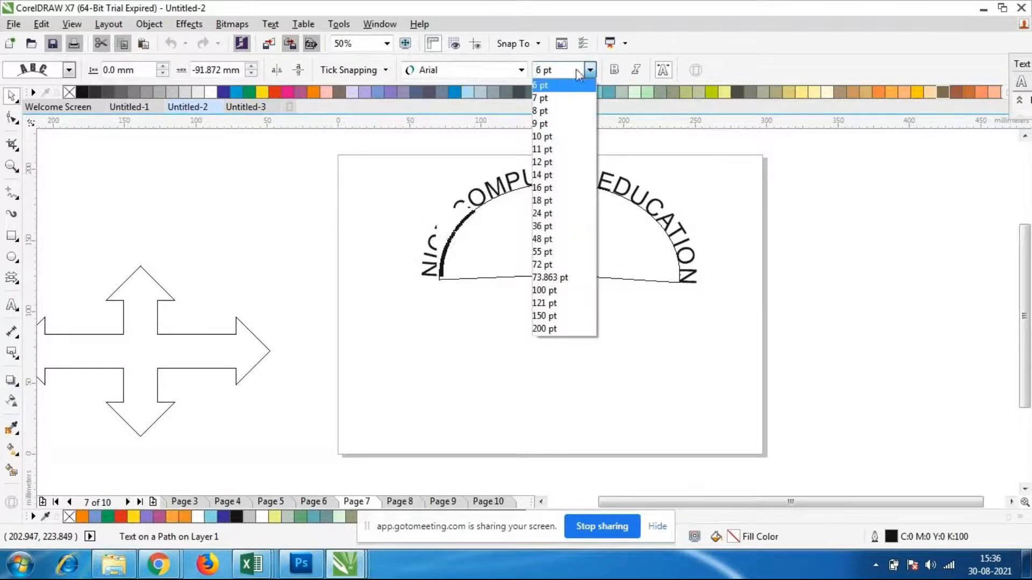
click(597, 62)
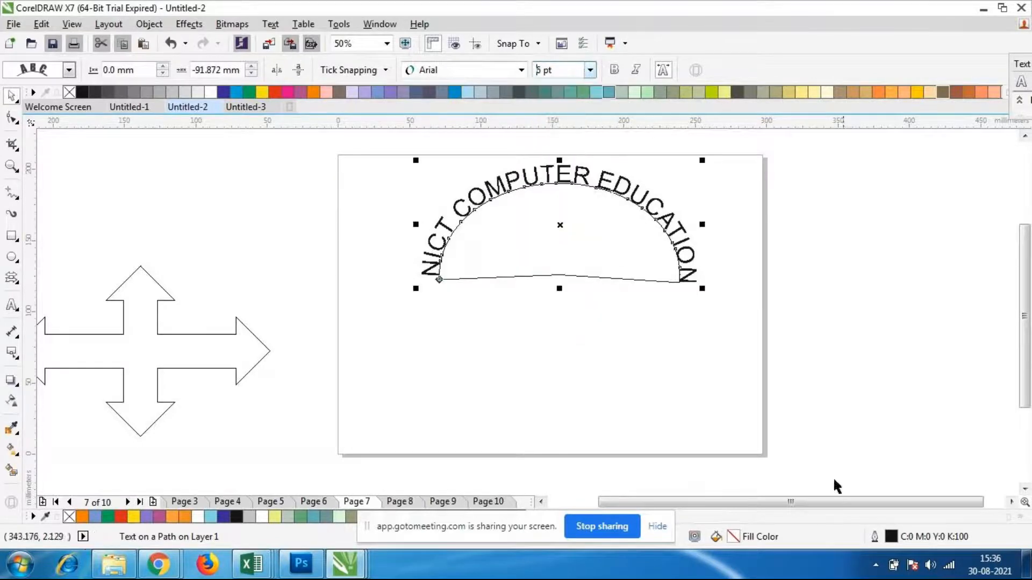
Remove the outline of the pie shape and its path text by setting the Outline Pen width to None
double_click(890, 539)
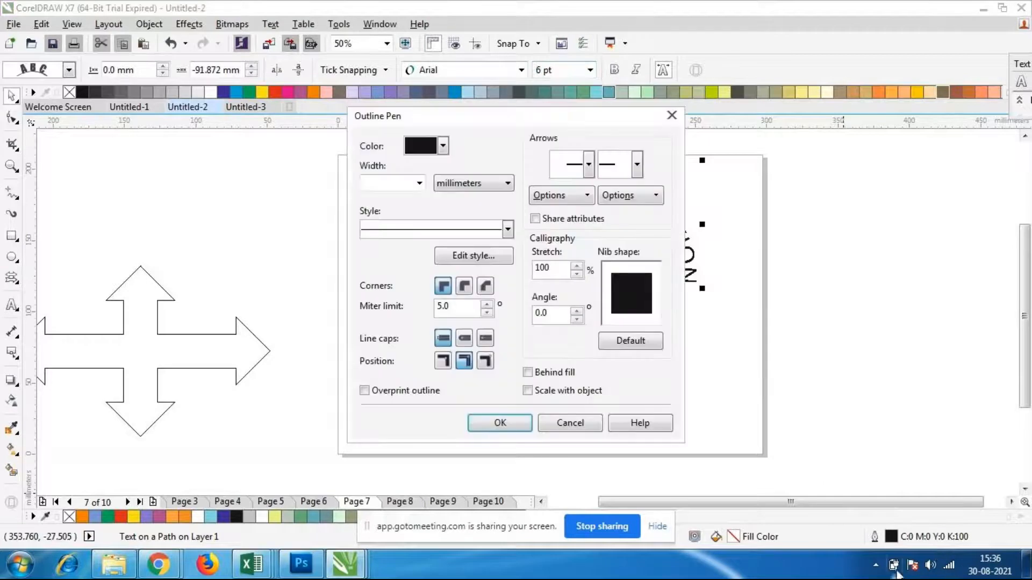
drag(406, 120, 659, 144)
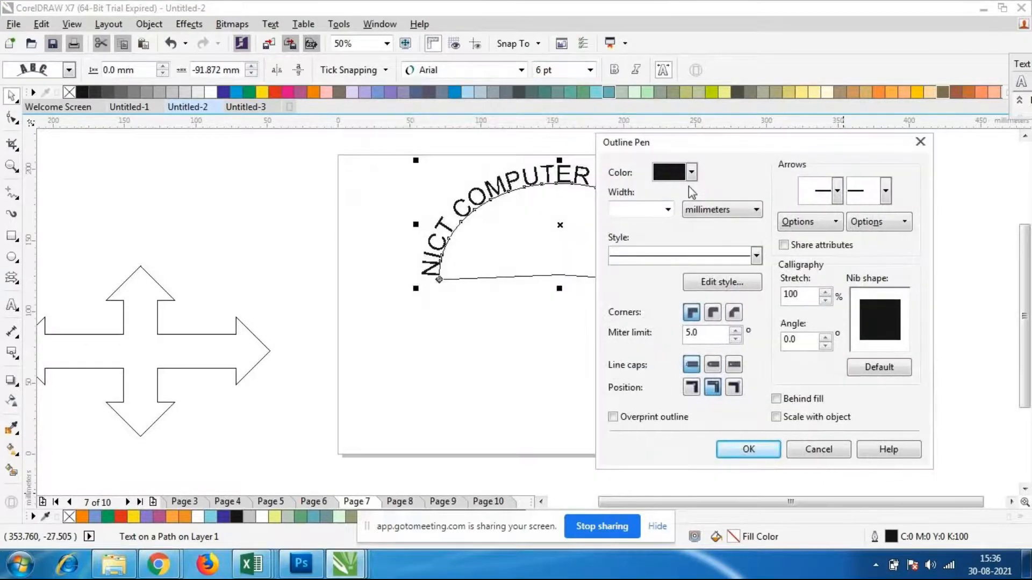
click(669, 212)
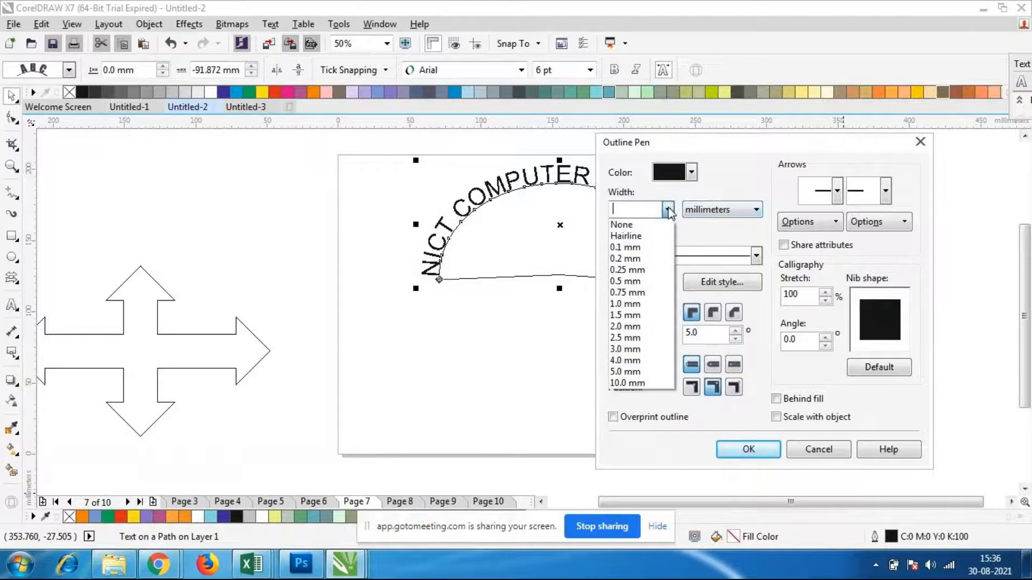
click(622, 225)
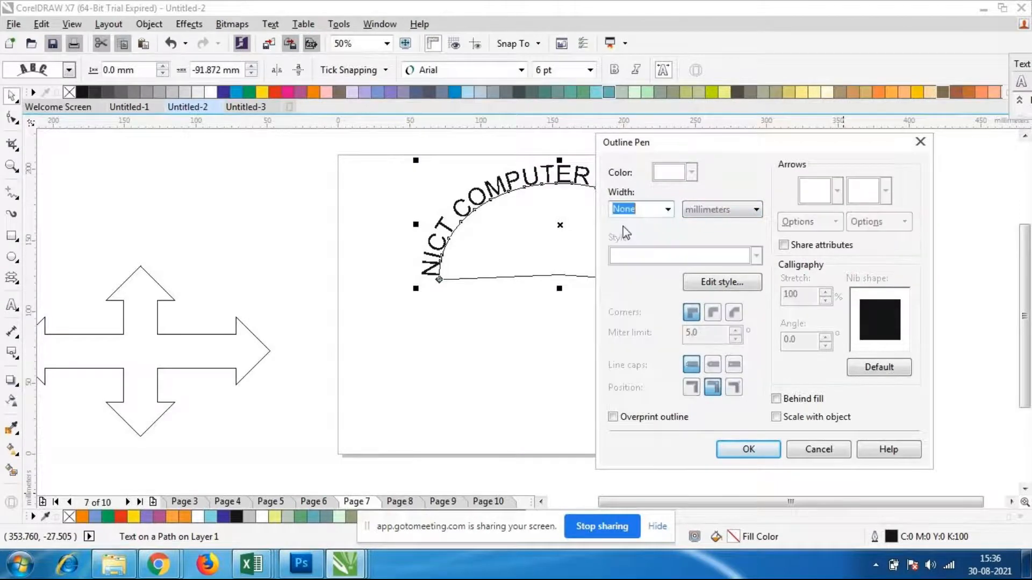
click(749, 449)
click(676, 384)
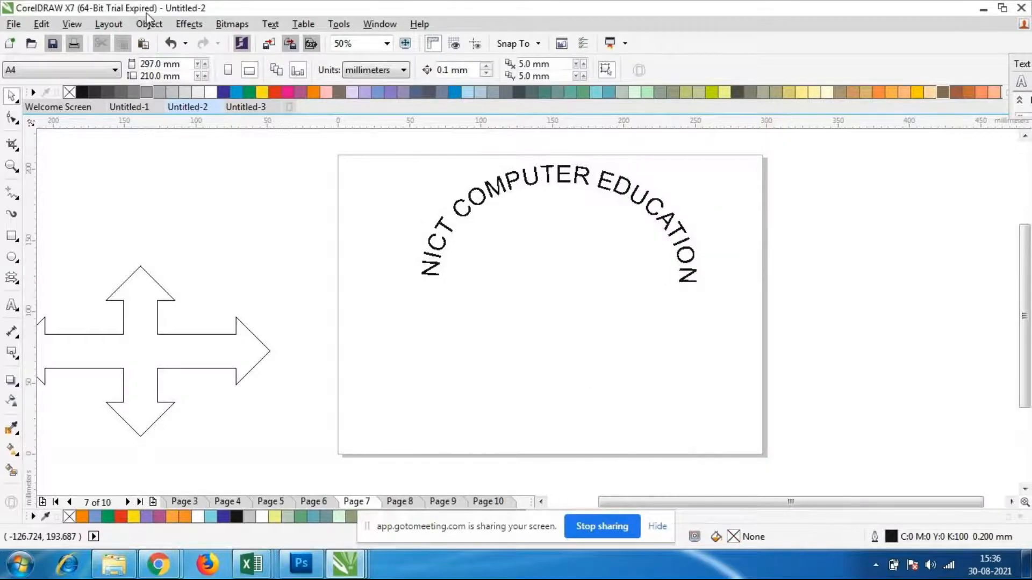
Examine the curved text without its pie outline, both up close and from a distance
click(579, 182)
scroll(509, 172, up, 3)
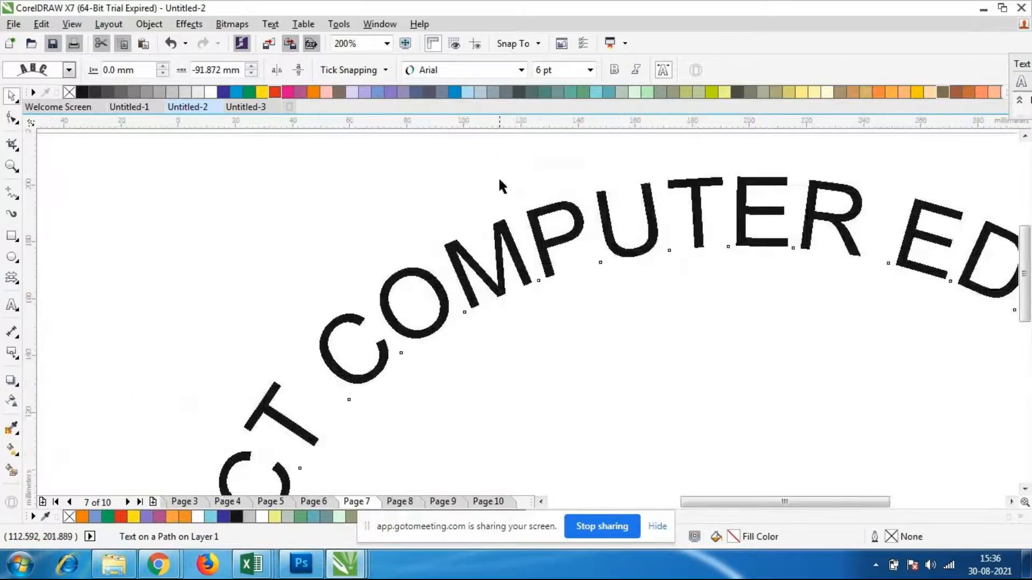
scroll(498, 176, down, 3)
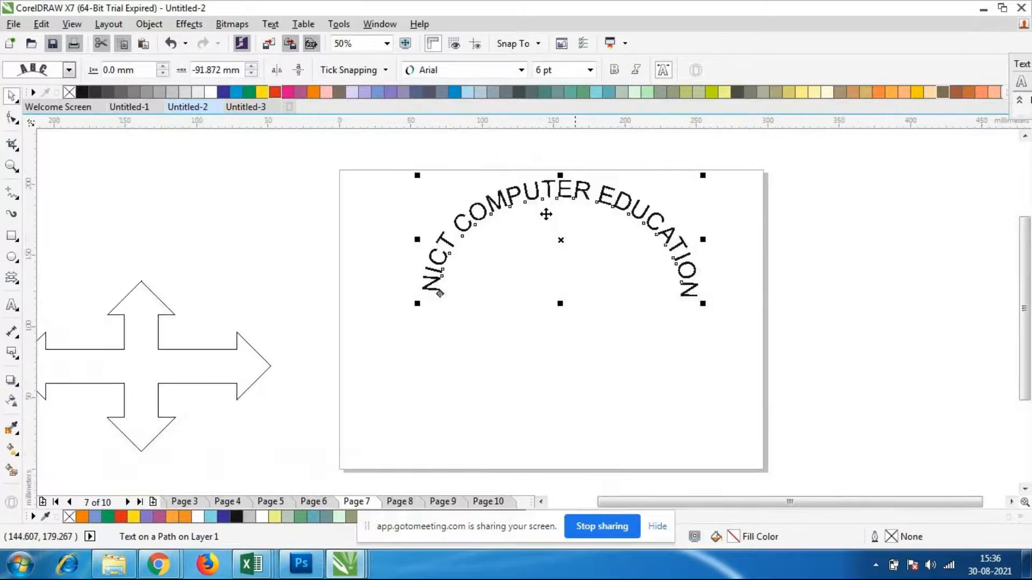
click(678, 303)
click(664, 234)
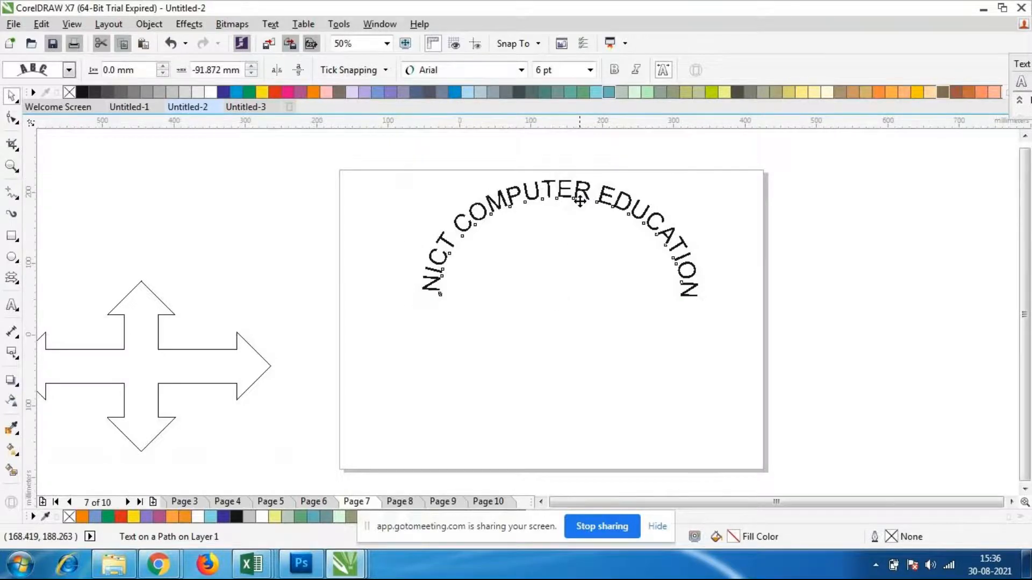
scroll(506, 212, up, 2)
scroll(508, 215, down, 4)
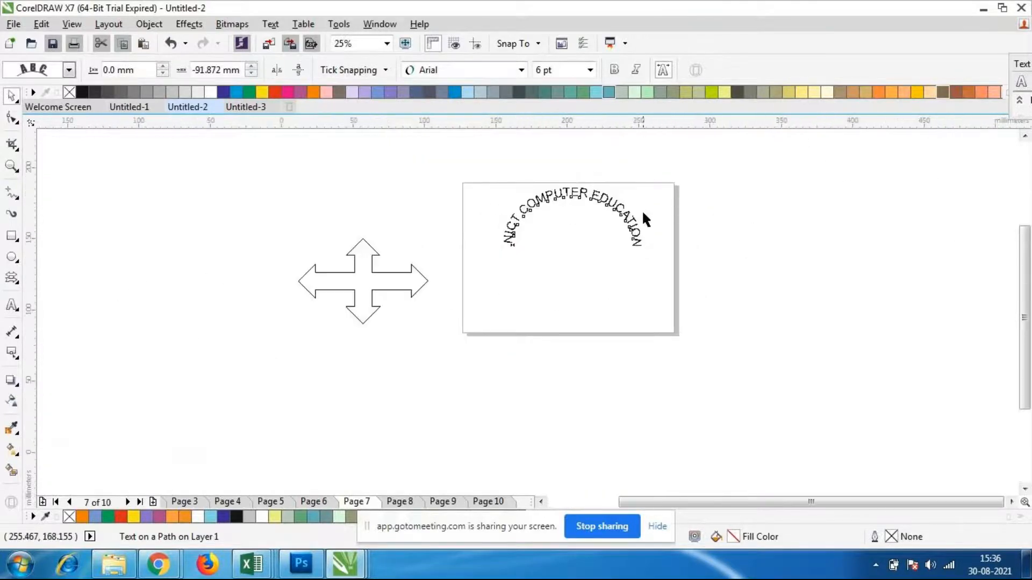
scroll(643, 218, up, 2)
Change the font of the curved text "NICT COMPUTER EDUCATION" to Bernard MT Condensed
click(559, 193)
click(559, 193)
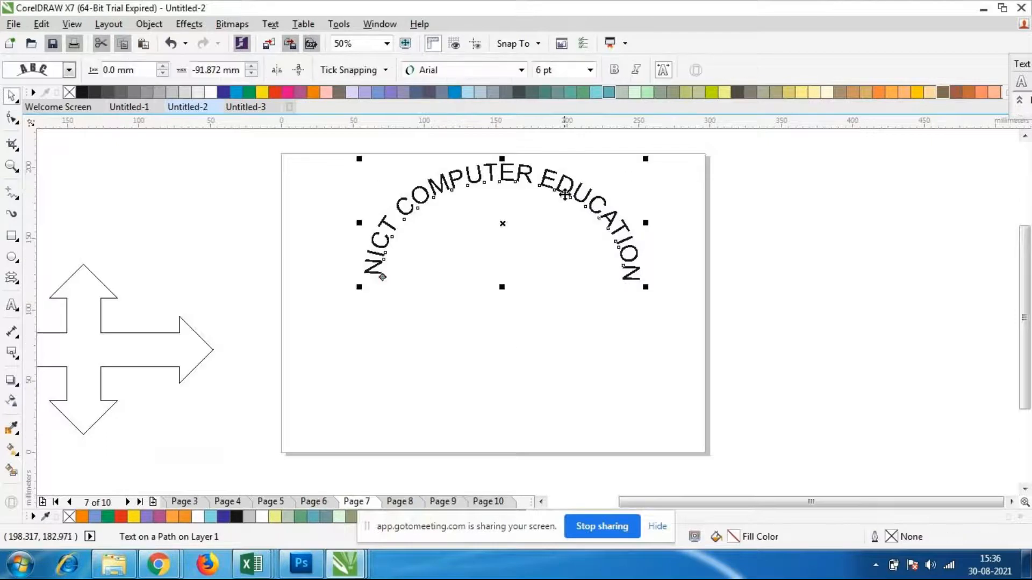
click(522, 70)
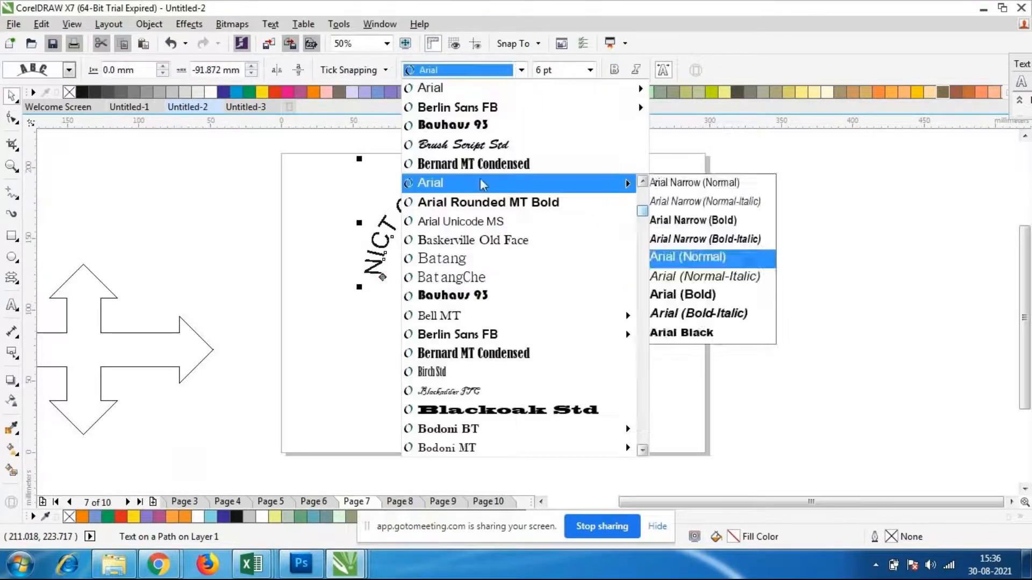
click(473, 353)
click(575, 335)
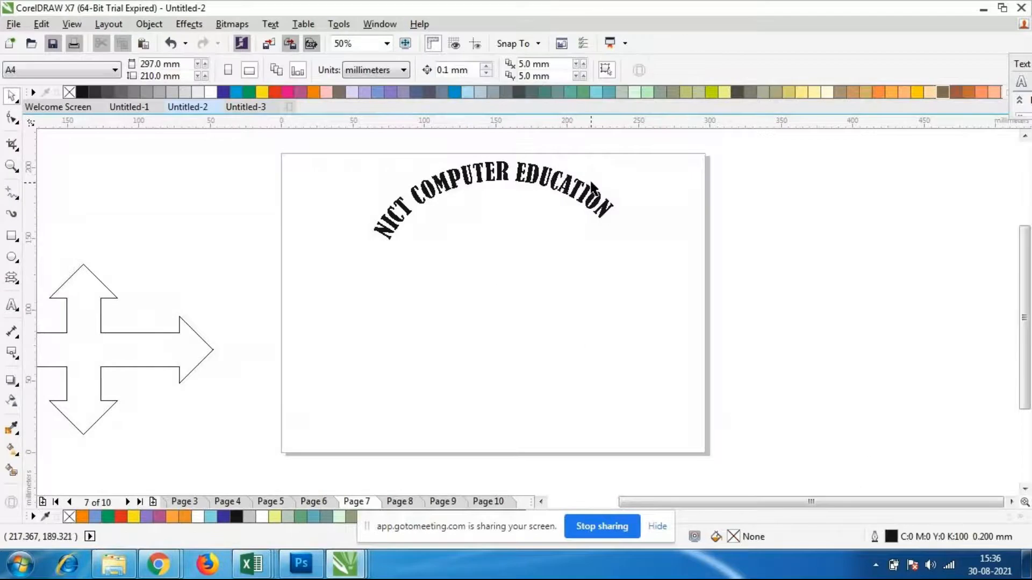
Try the Berlin Sans FB font on the curved text
click(585, 189)
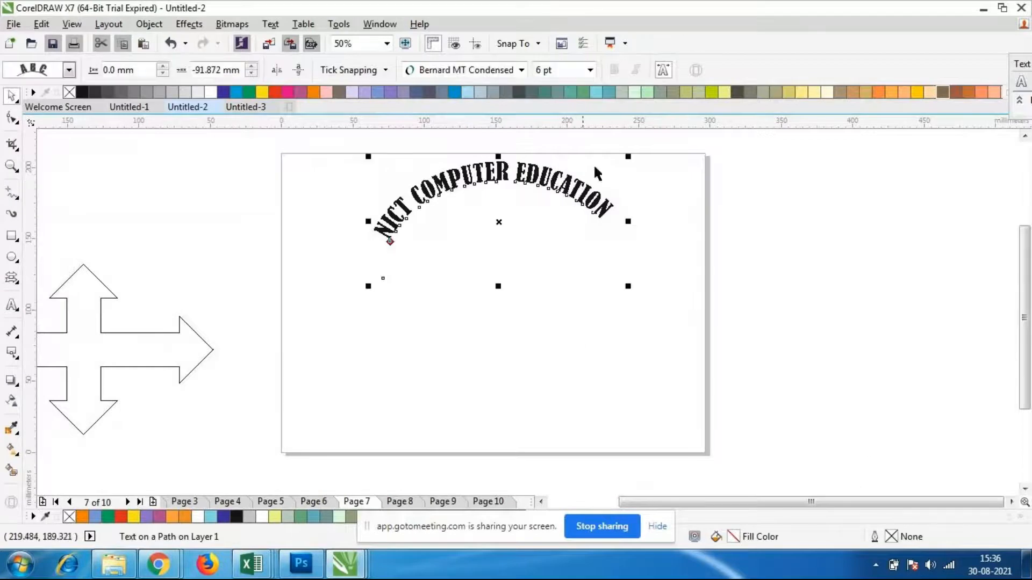
click(521, 70)
mouse_move(481, 427)
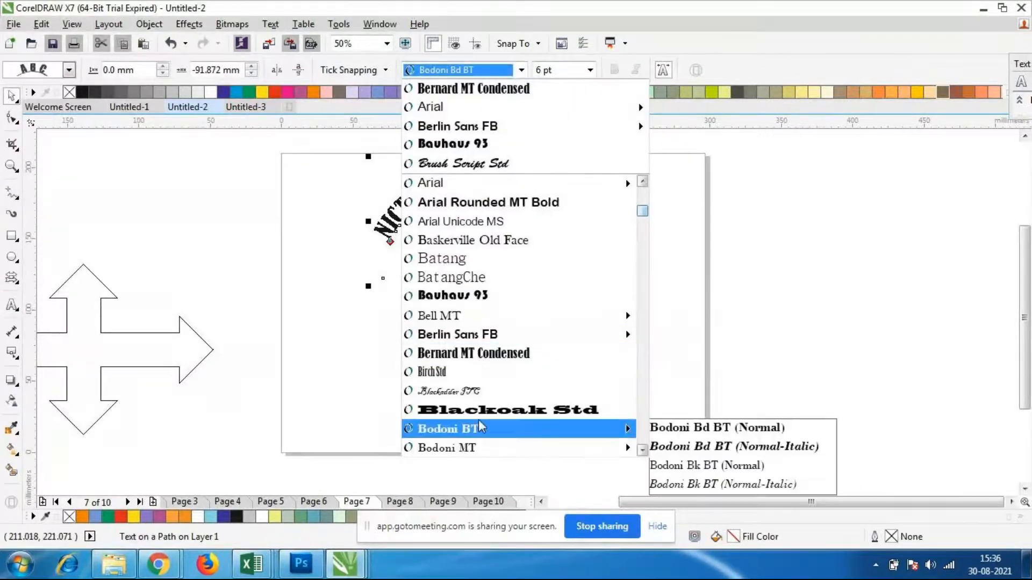
scroll(556, 355, up, 5)
scroll(554, 354, down, 5)
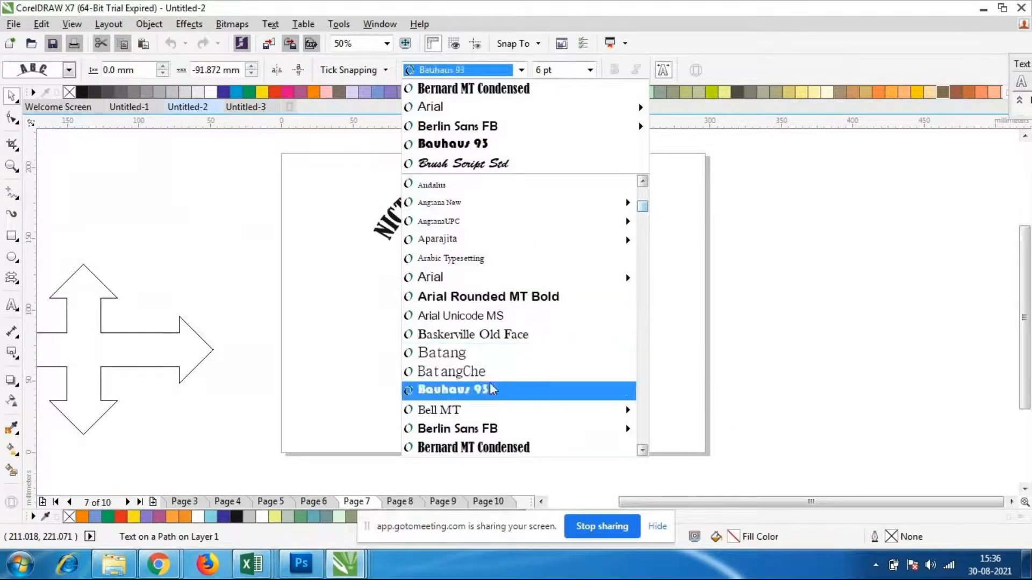
click(473, 436)
click(542, 364)
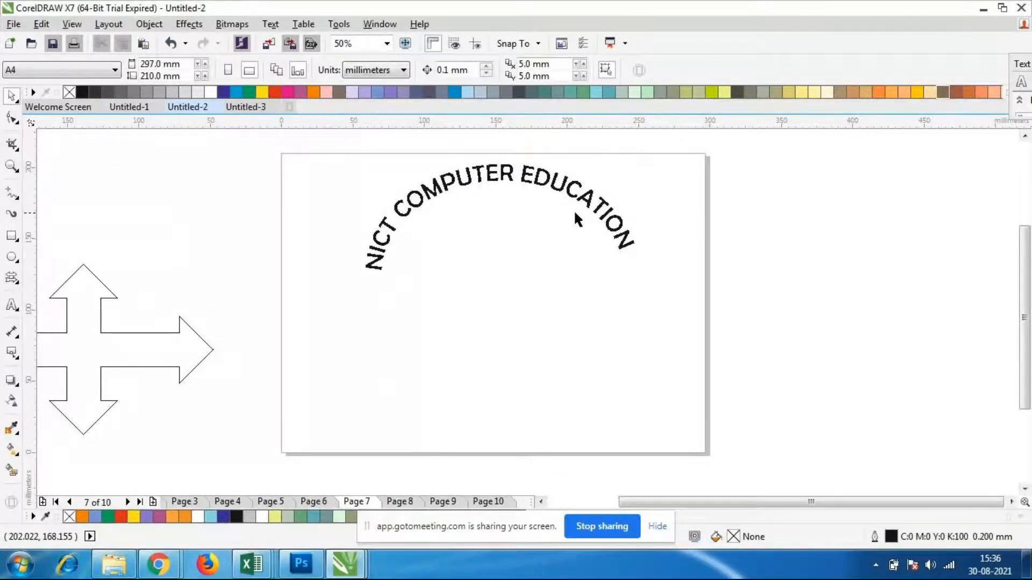
Try the Brush Script Std font on the curved text and undo the change
click(575, 213)
click(520, 69)
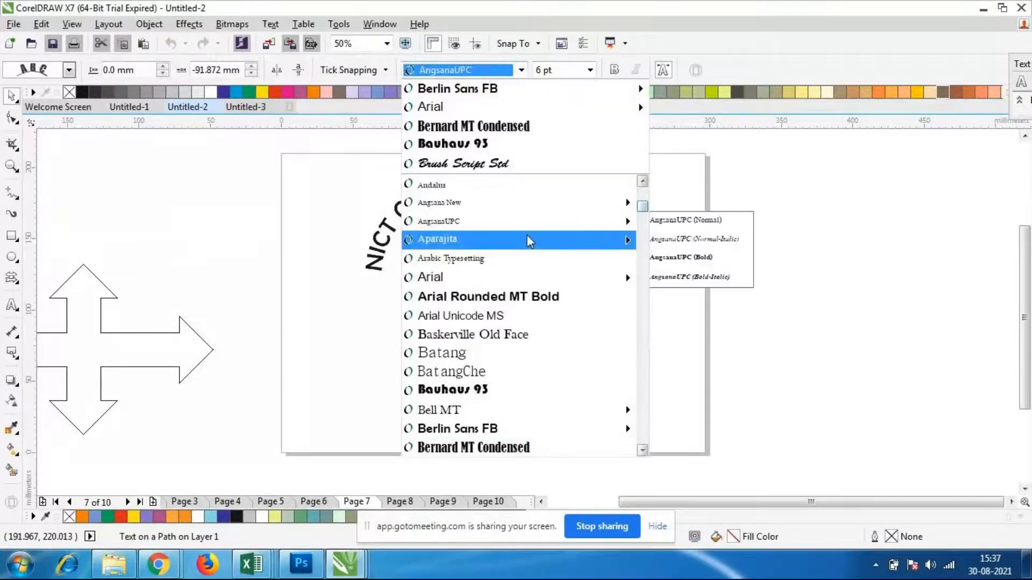
scroll(585, 302, down, 5)
scroll(590, 300, down, 1)
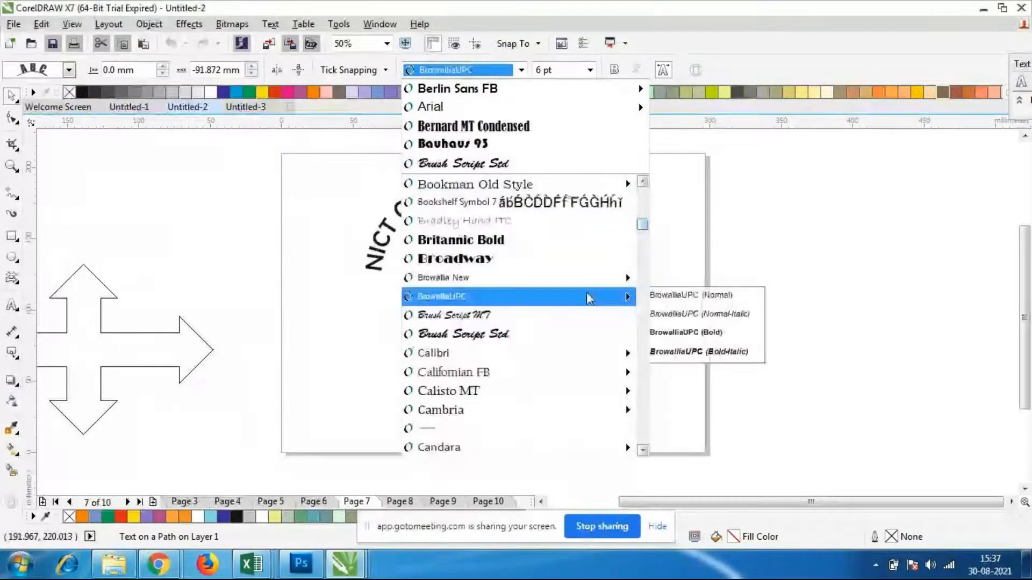
click(559, 335)
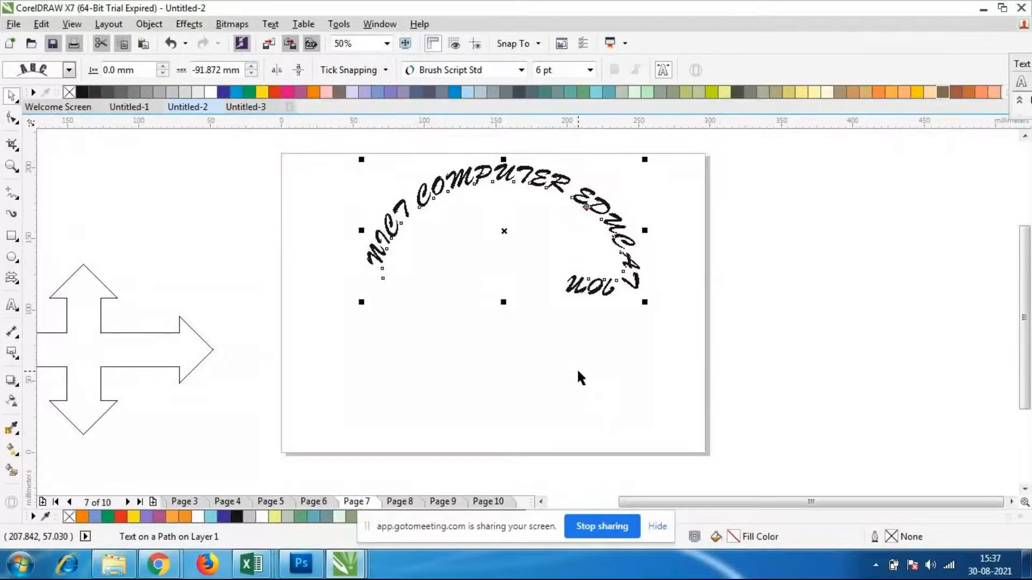
key(ctrl+z)
Try Bernard MT Condensed on the curved text again and undo the change
click(521, 70)
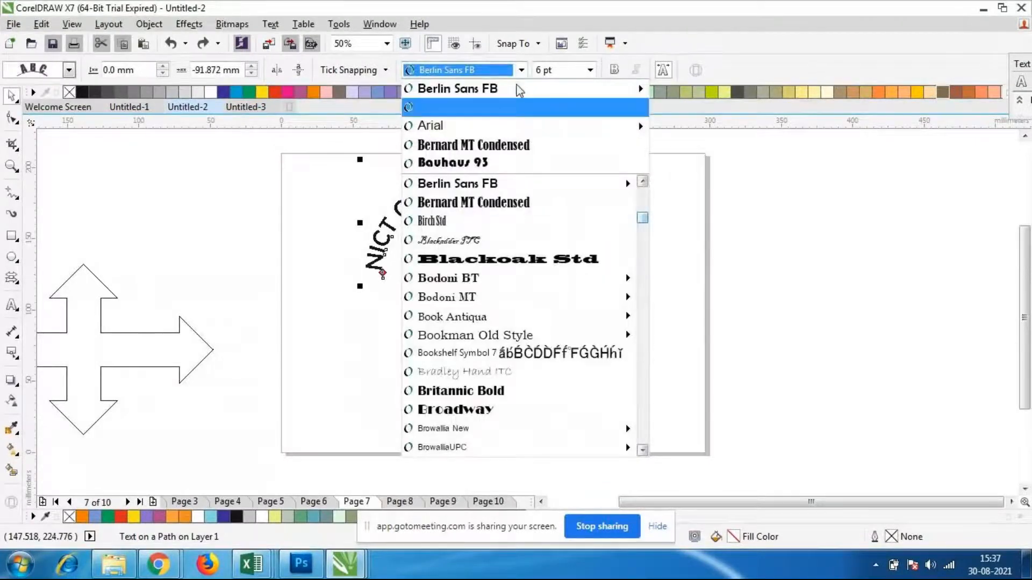
click(476, 208)
click(496, 298)
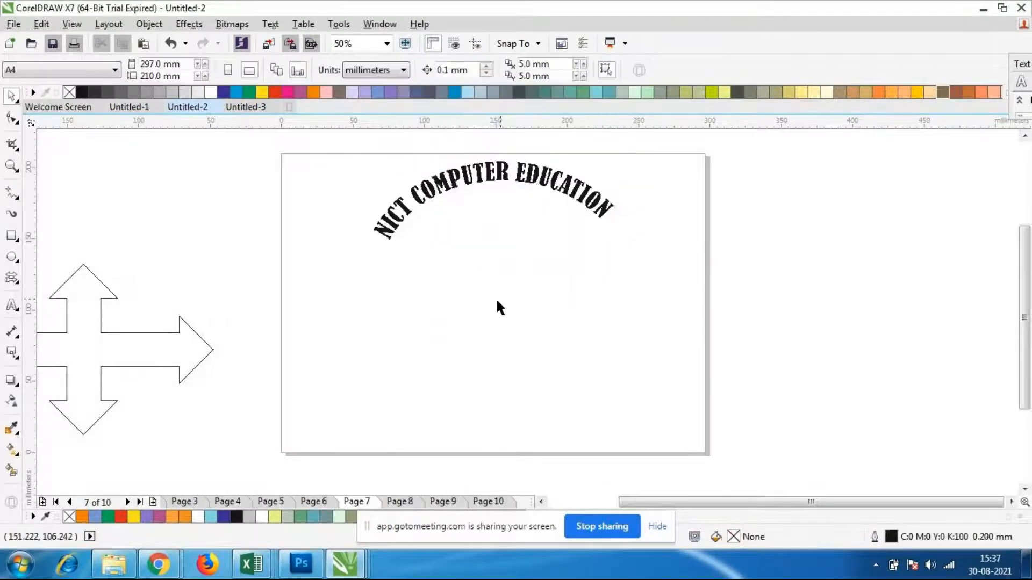
click(531, 184)
key(ctrl+z)
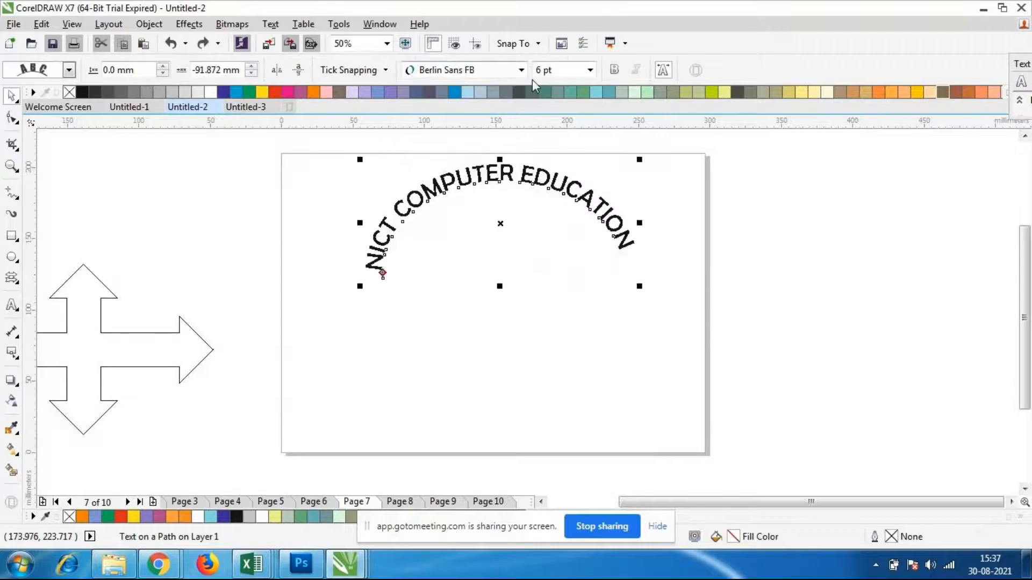
Try the Adobe Fan Heiti Std B font on the curved text, and undo the last two font changes
click(521, 70)
mouse_move(501, 125)
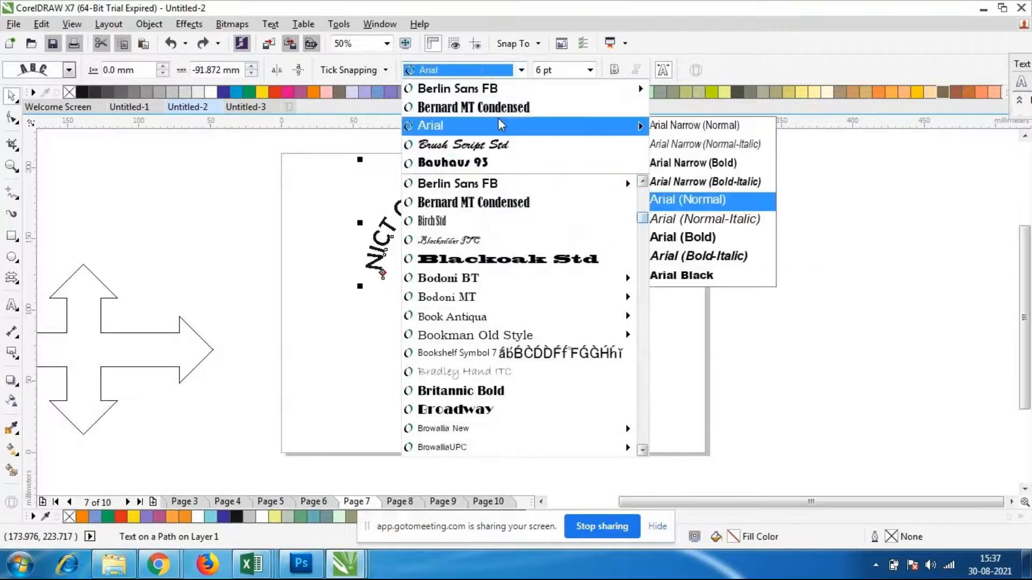
scroll(516, 183, up, 10)
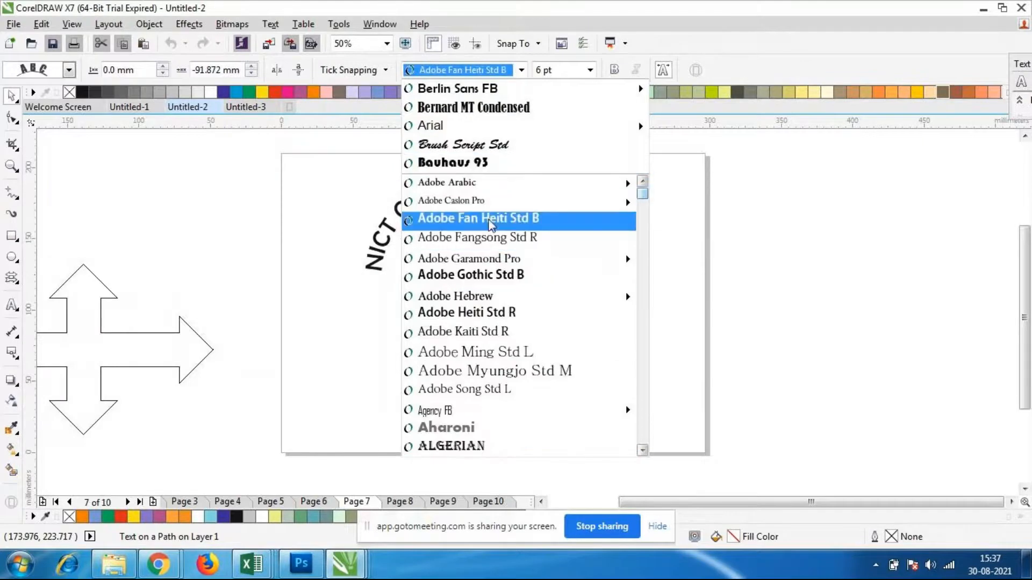
click(491, 217)
click(511, 325)
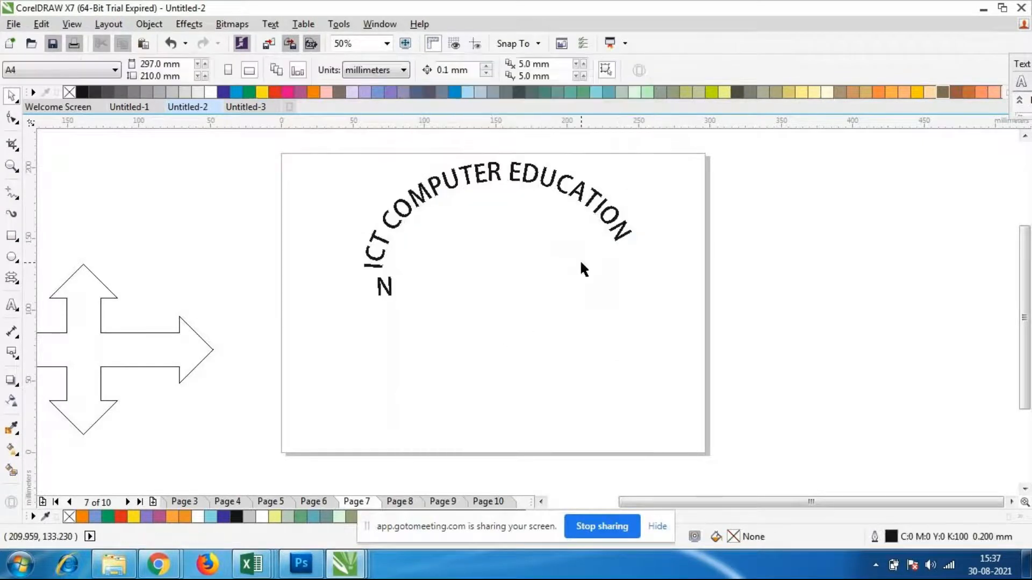
key(ctrl+z)
key(ctrl+z)
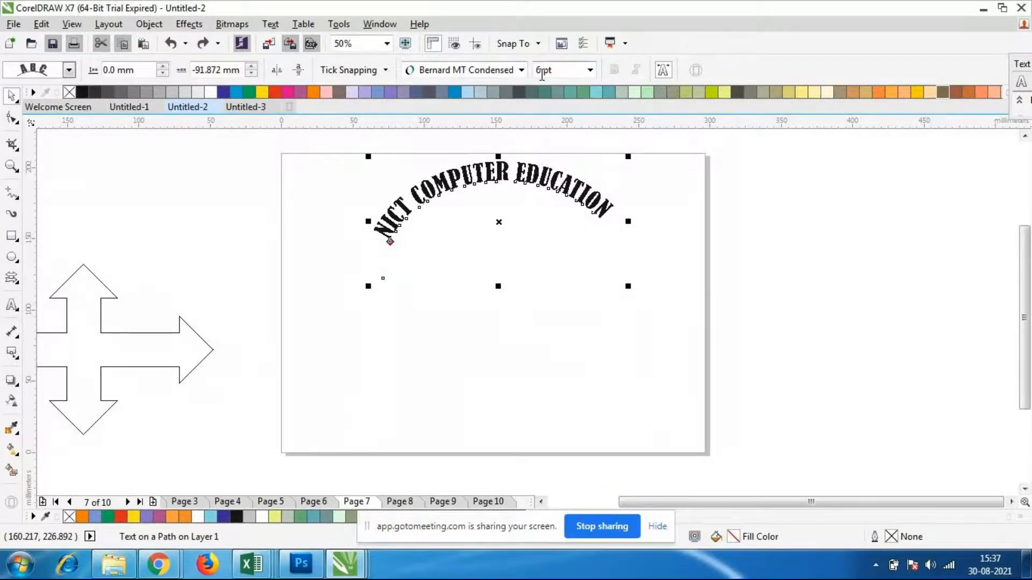
Try Adobe Fan Heiti Std B on the curved text once more and undo the change
click(521, 70)
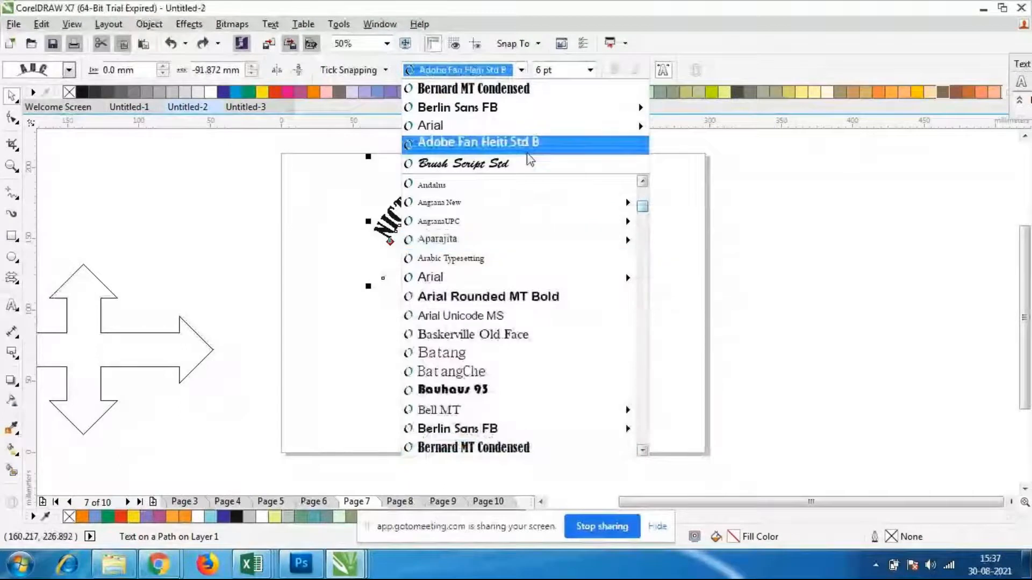
click(526, 144)
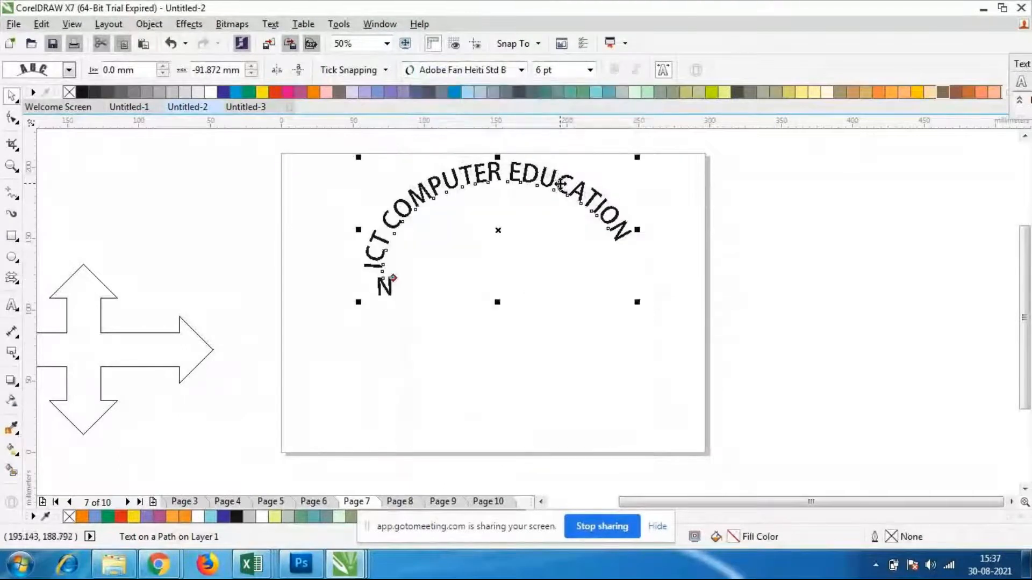
key(ctrl+z)
Change the font of the curved "NICT COMPUTER EDUCATION" text to Cooper Black
click(521, 70)
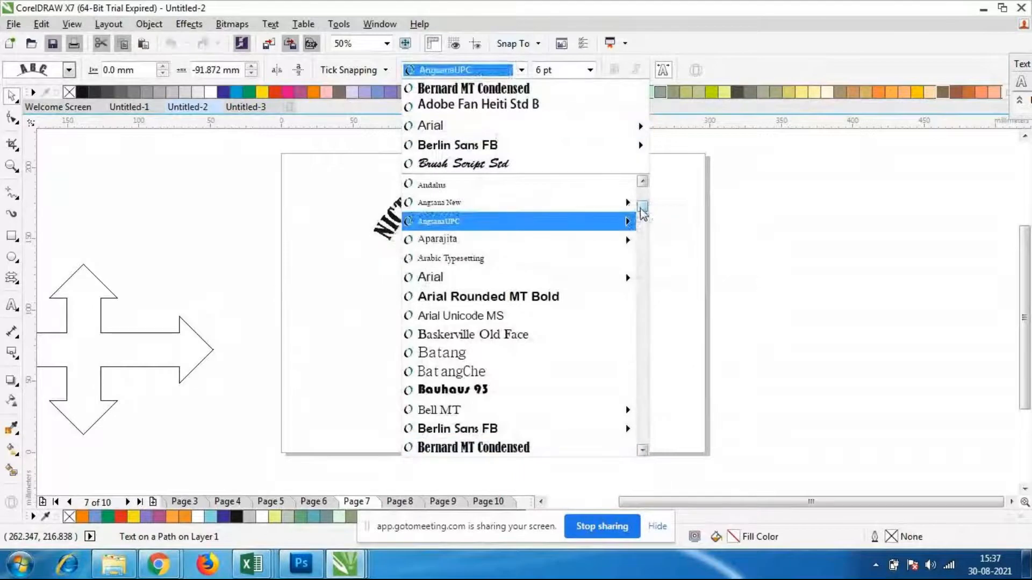
drag(643, 209, 640, 247)
click(642, 251)
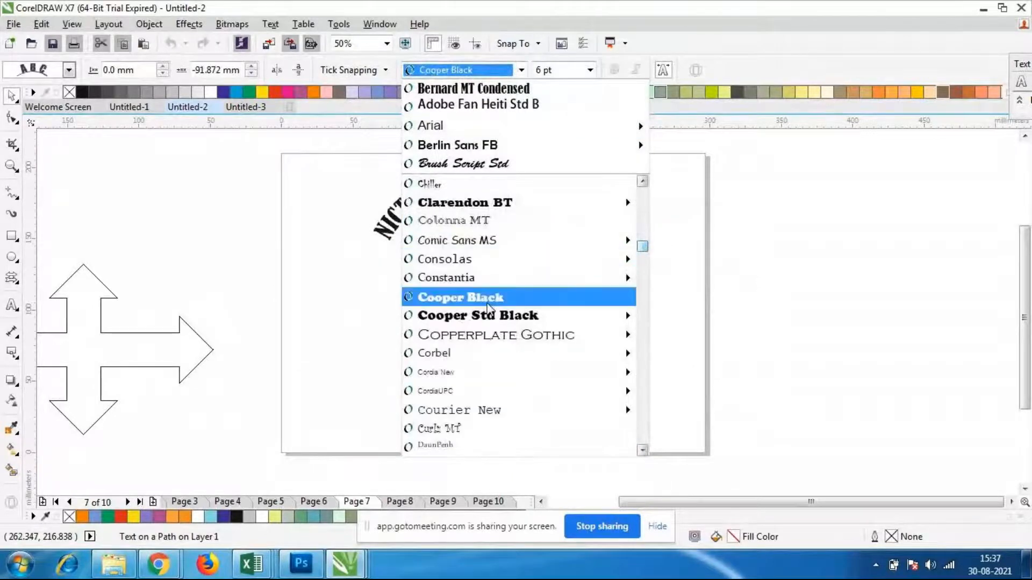
click(499, 295)
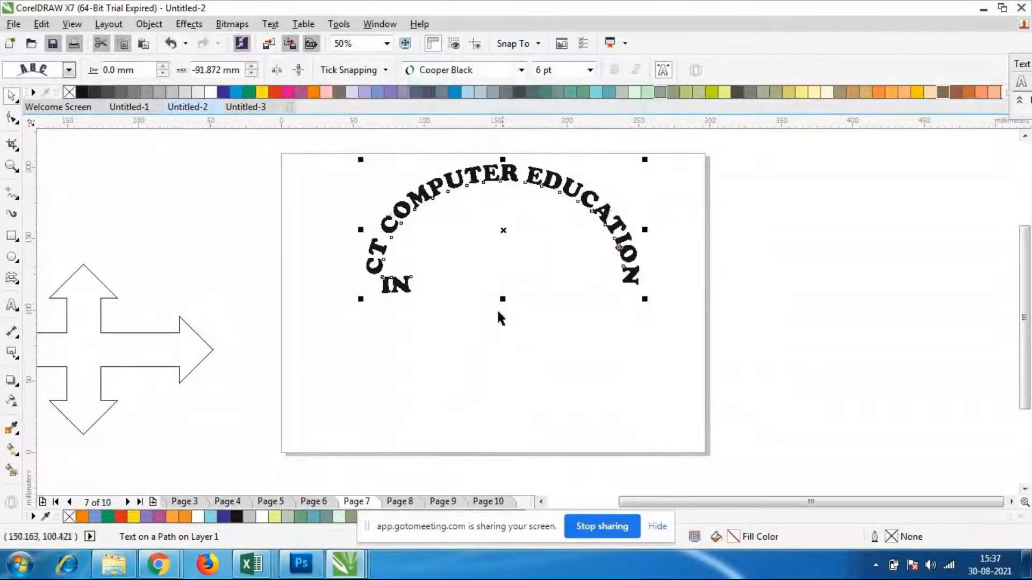
Reduce the font size of the "NICT COMPUTER ED" part of the curved text
double_click(405, 286)
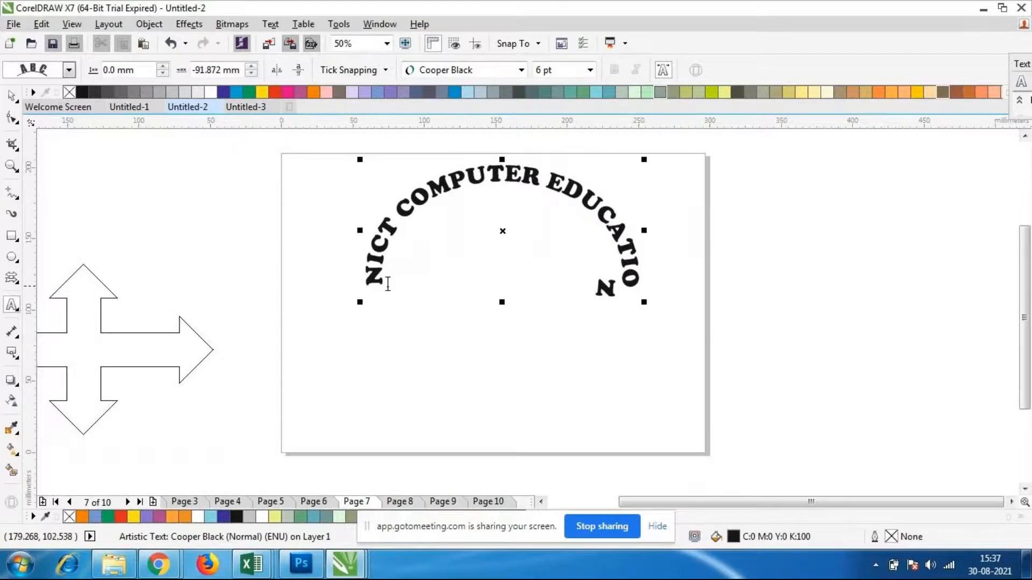
drag(383, 285, 582, 189)
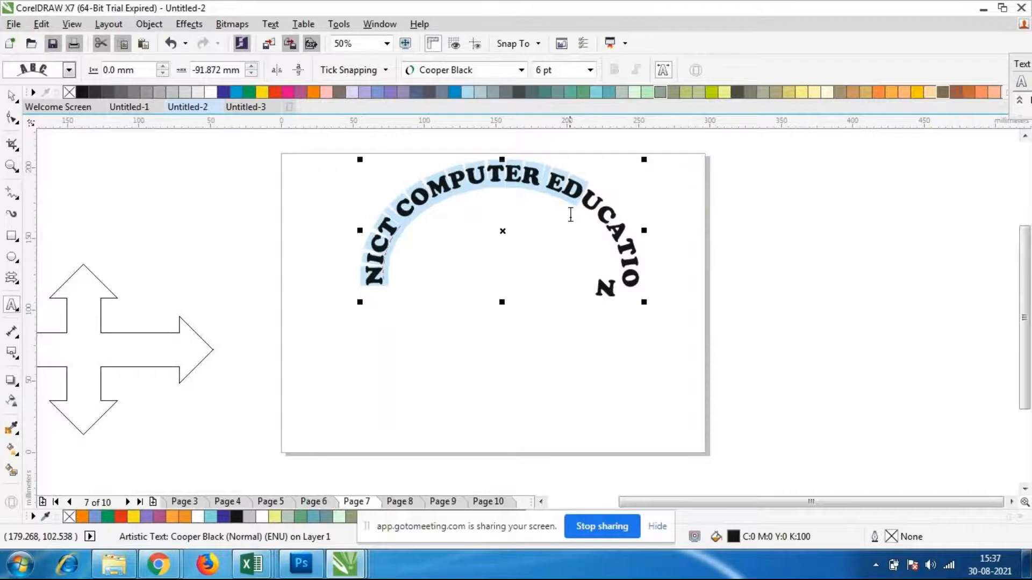
click(590, 70)
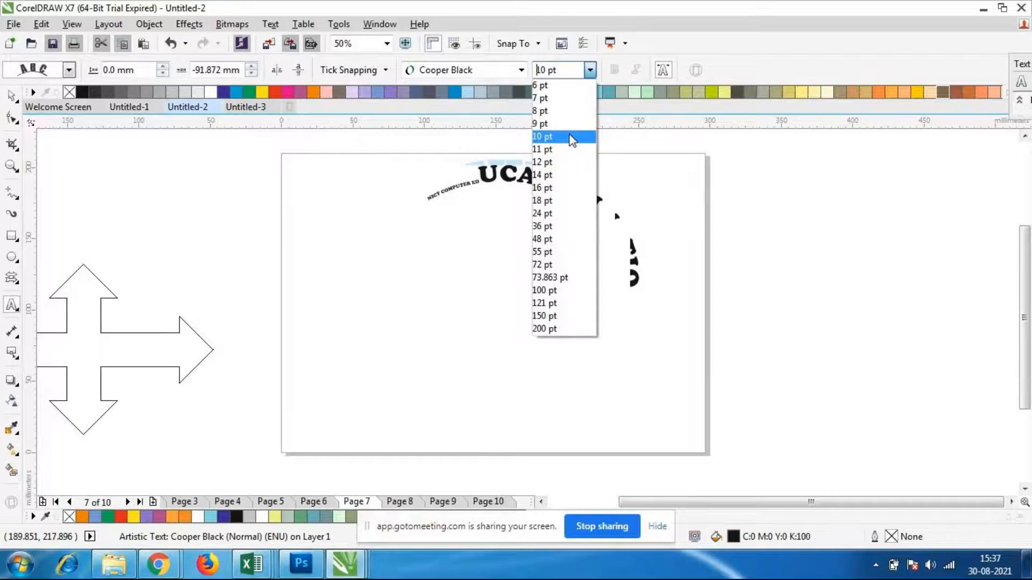
click(571, 238)
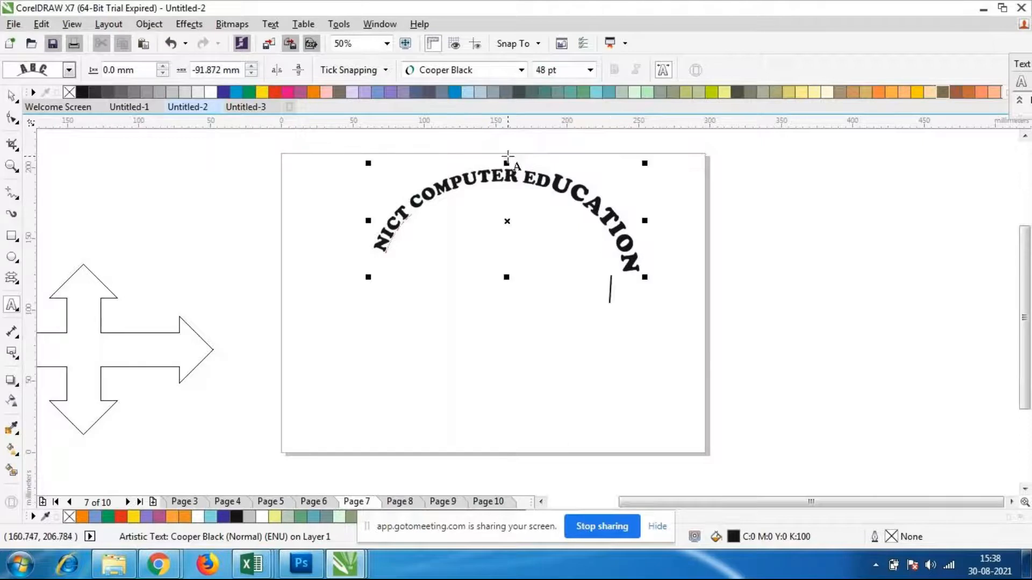
Set the font size of the letters "UCATIO" in the curved word EDUCATION to 36 pt
scroll(513, 159, up, 3)
scroll(657, 281, down, 1)
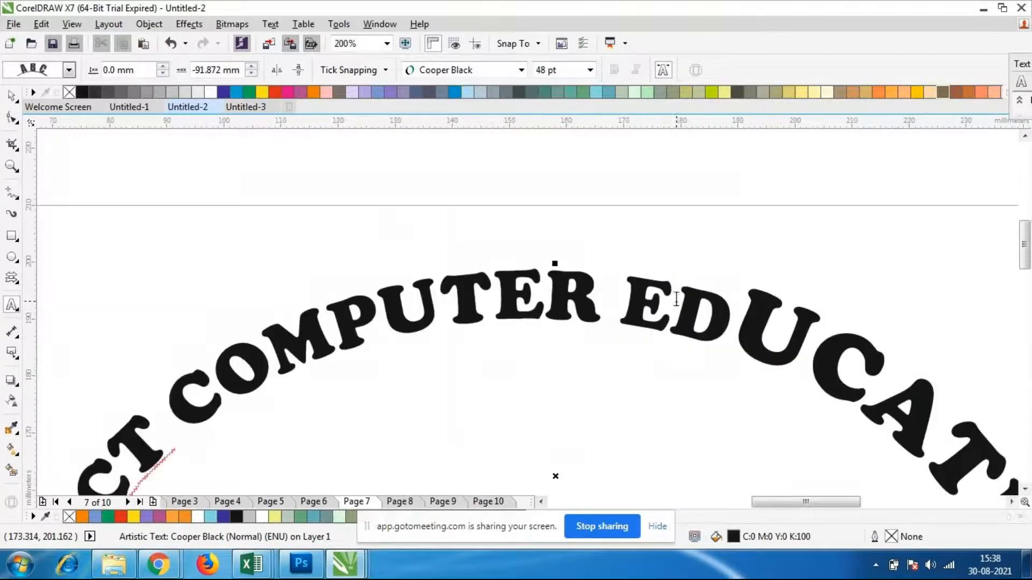
scroll(756, 321, down, 1)
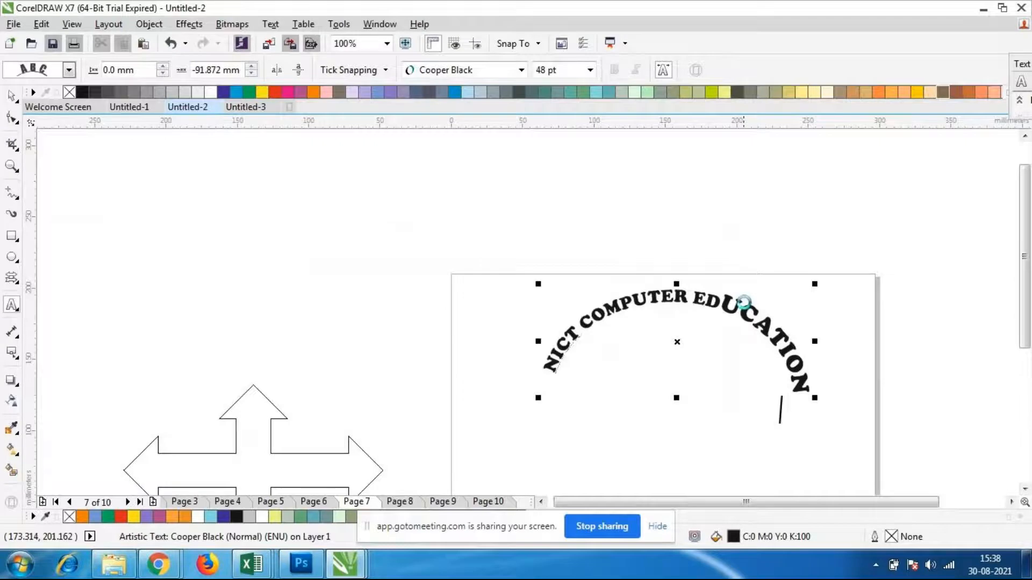
scroll(756, 341, up, 1)
drag(698, 262, 878, 385)
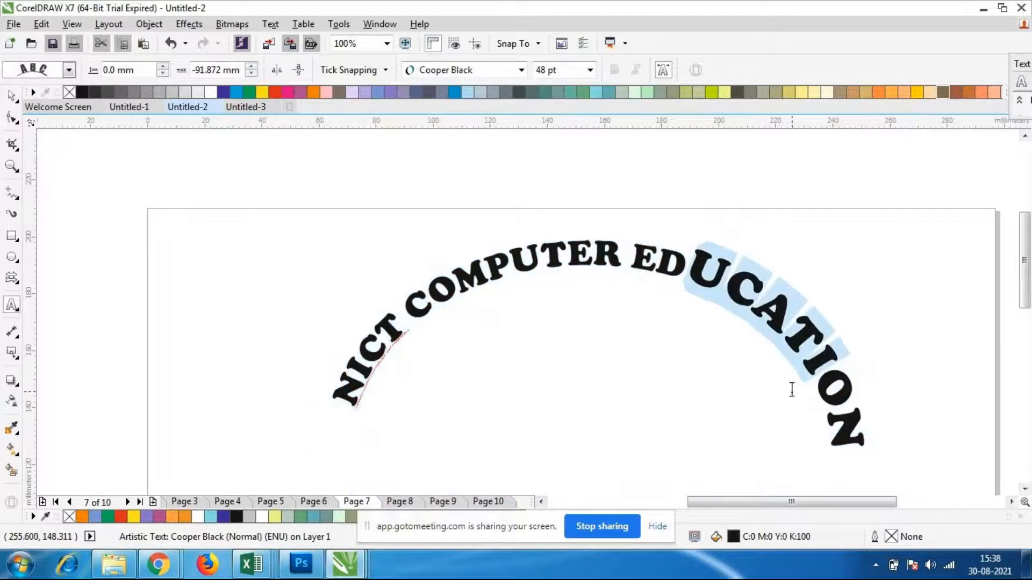
click(770, 337)
scroll(844, 376, up, 1)
scroll(737, 329, down, 1)
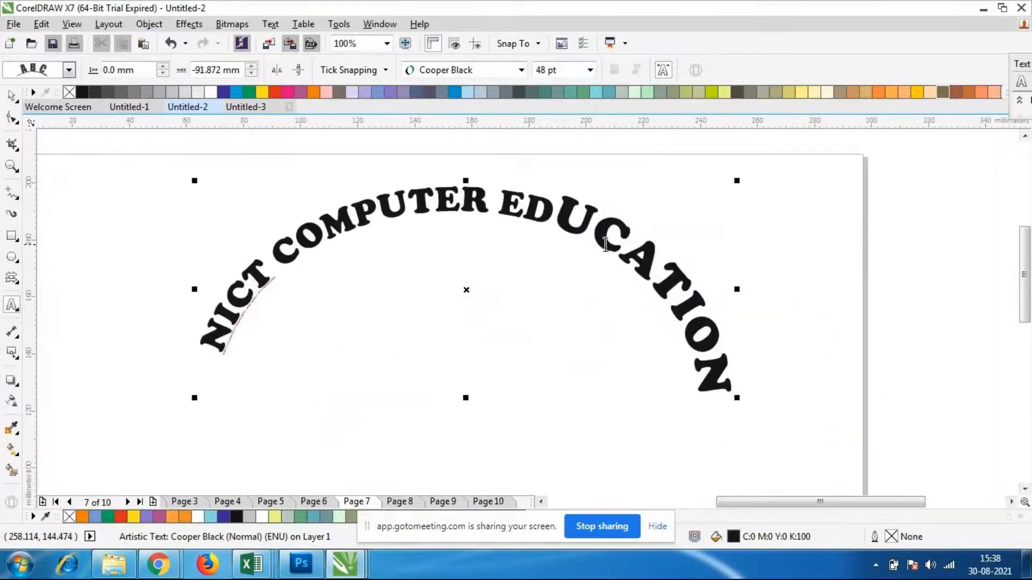
drag(585, 232, 713, 340)
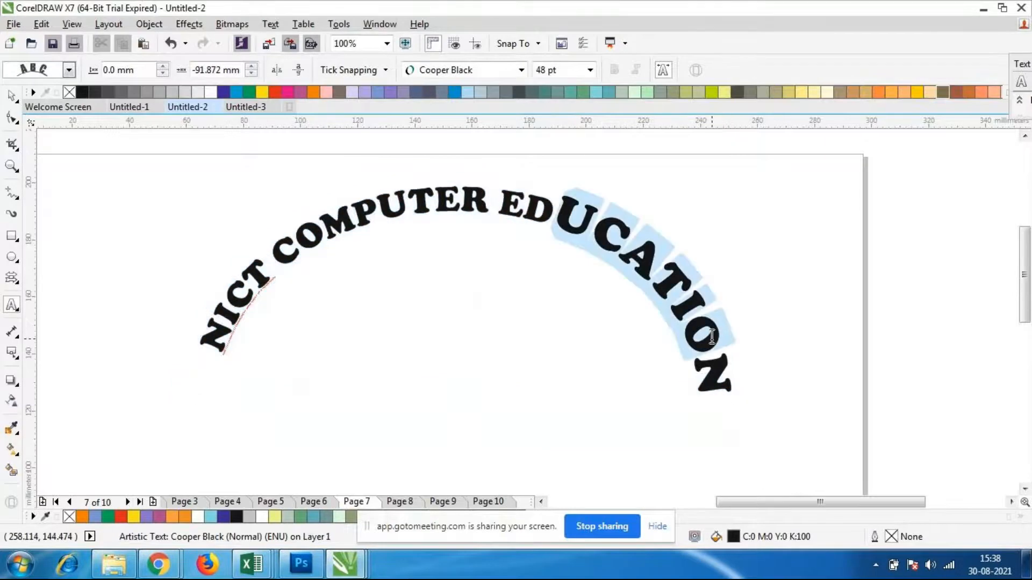
click(590, 70)
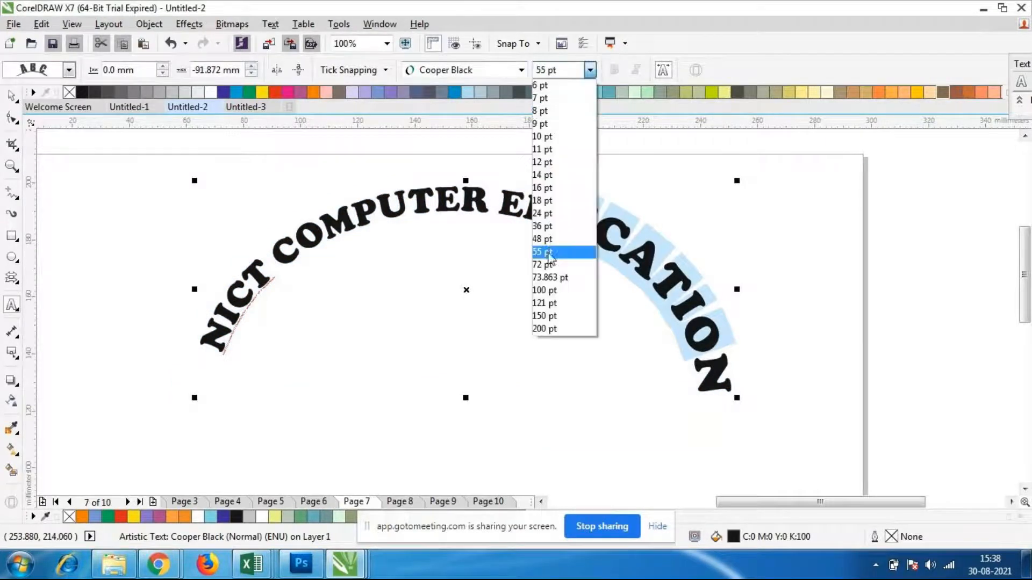
click(548, 227)
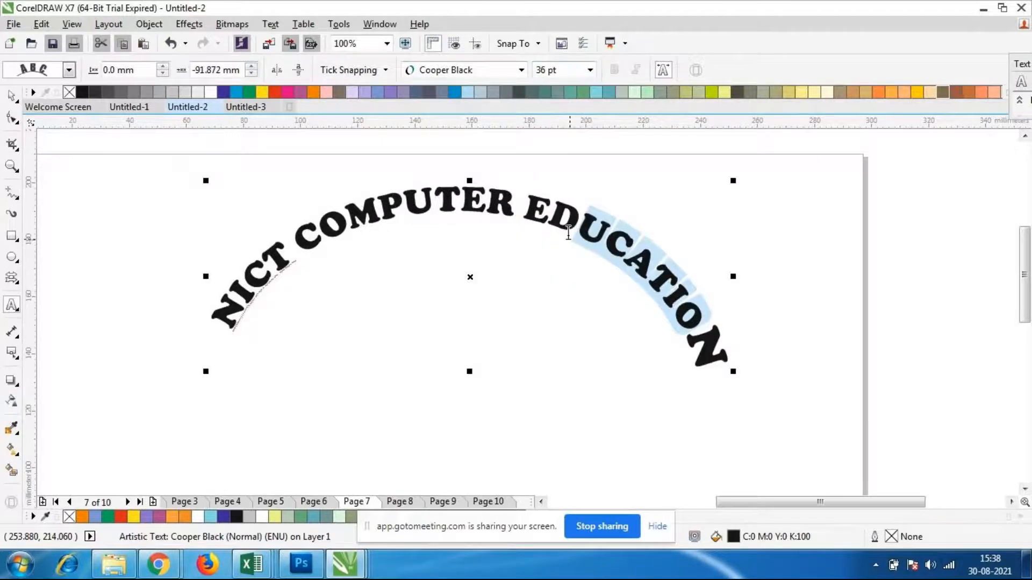
click(568, 232)
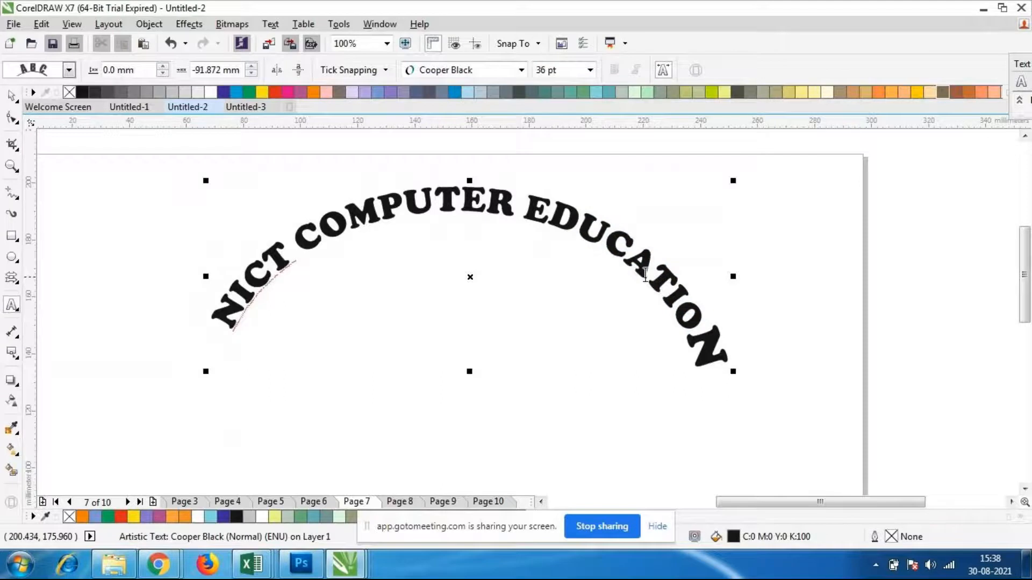
Move the four-way arrow shape onto the page, beneath the arched text, and deselect it
drag(427, 214, 500, 228)
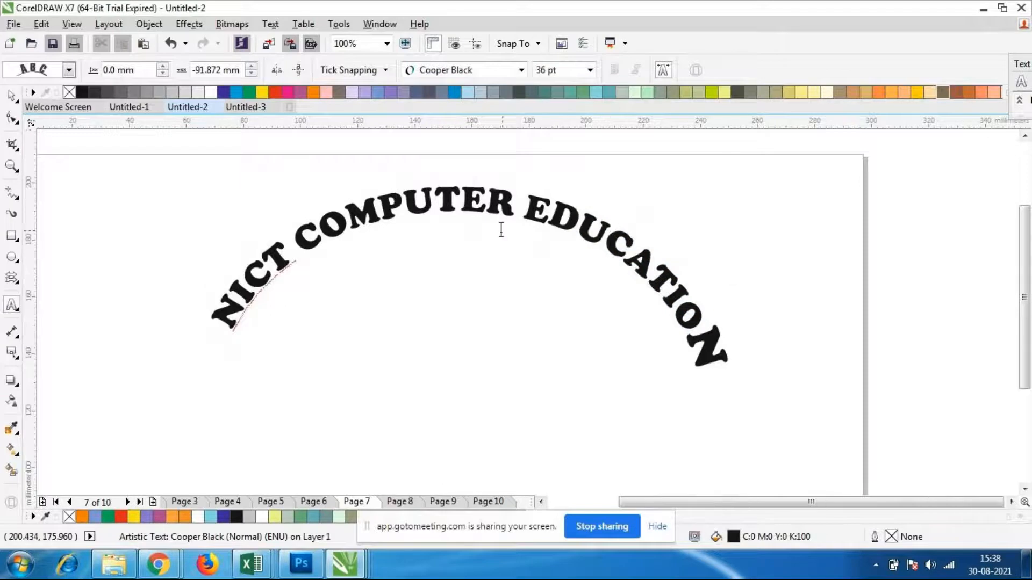
scroll(418, 215, down, 3)
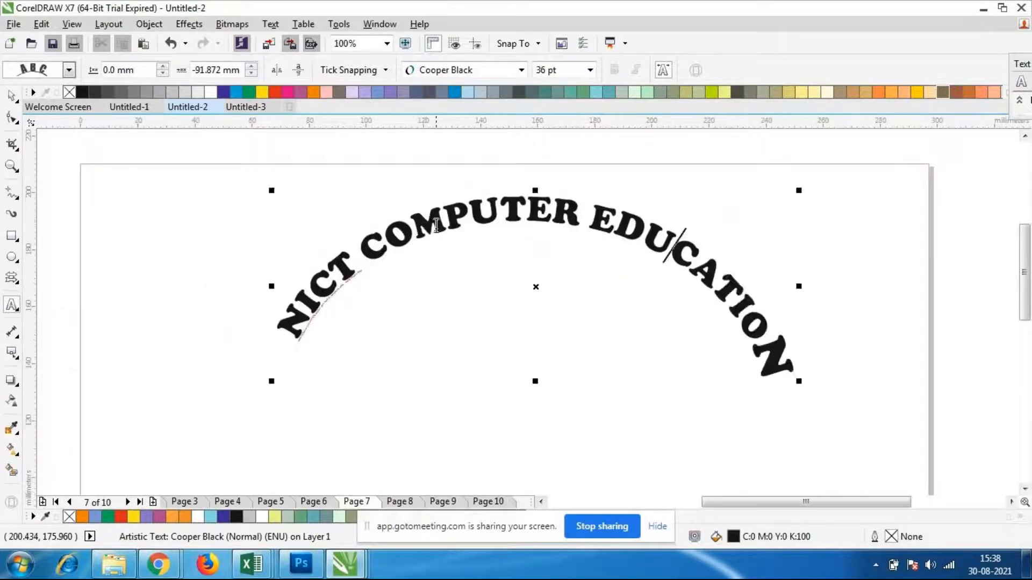
scroll(440, 246, up, 1)
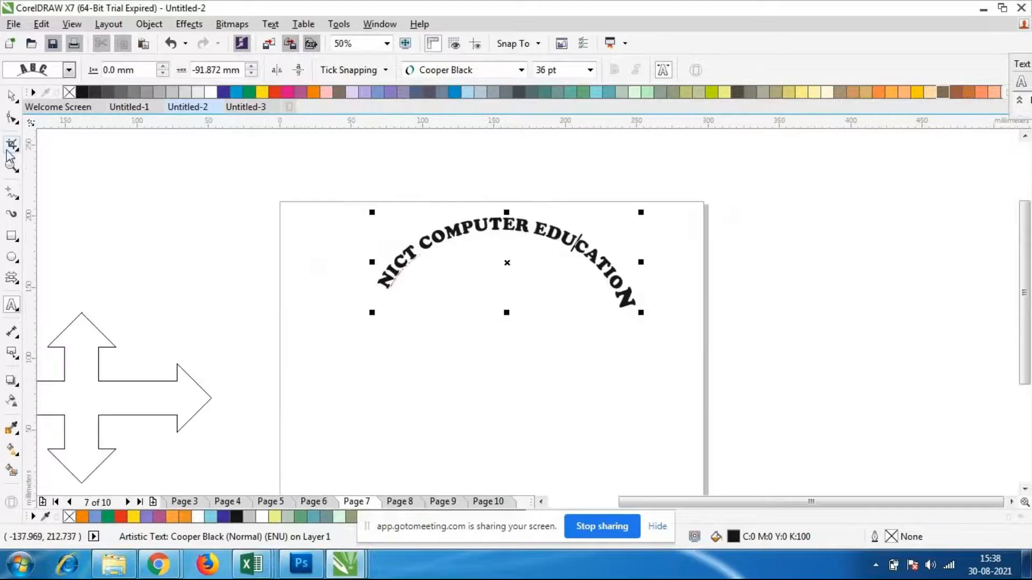
click(11, 95)
drag(102, 384, 531, 356)
click(682, 378)
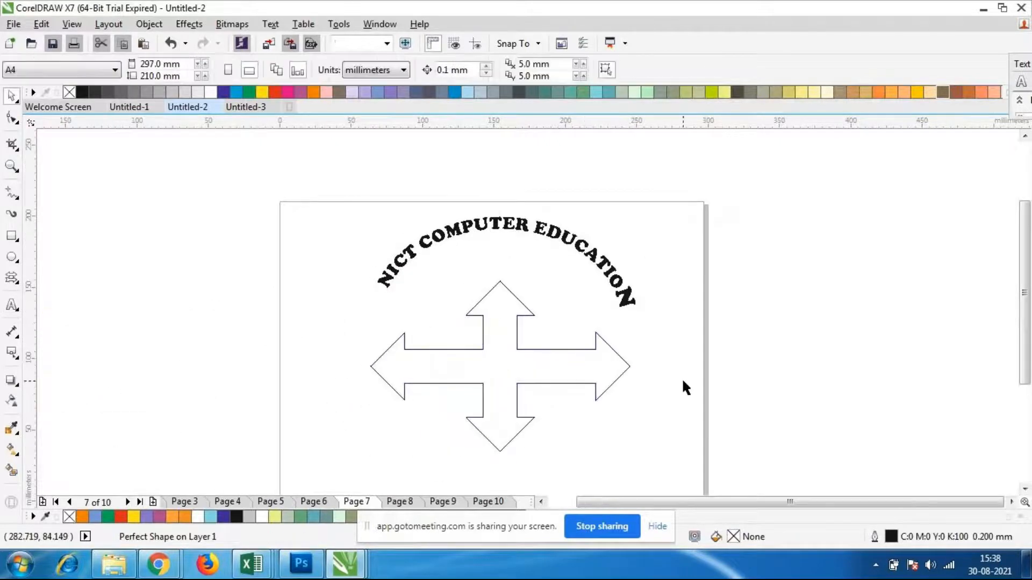
Add random capital-letter filler text along the four-way arrow's outline, starting with "X CVDV", until it runs around the whole shape
click(11, 308)
scroll(468, 307, down, 1)
scroll(491, 323, up, 3)
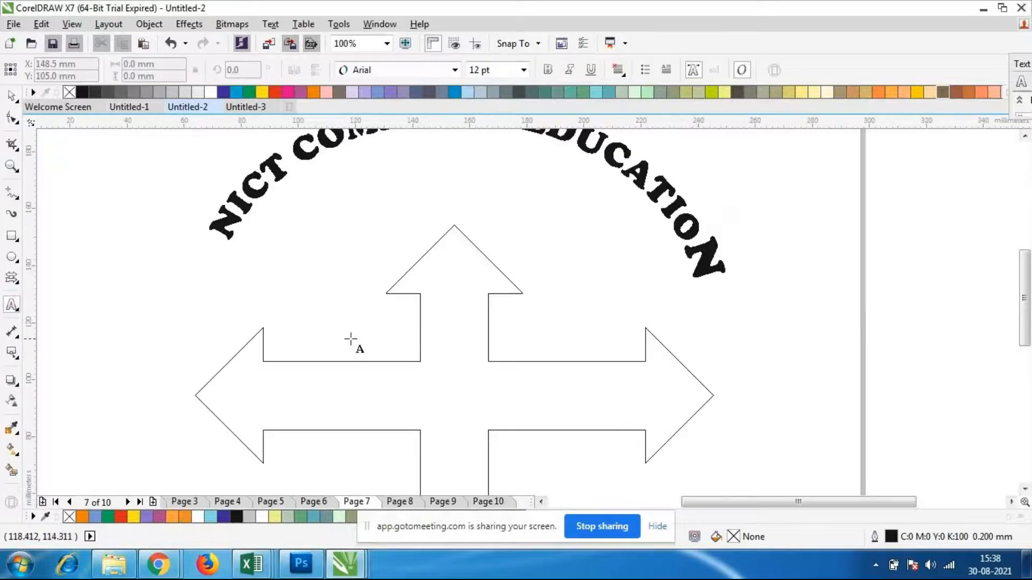
click(283, 361)
text(X)
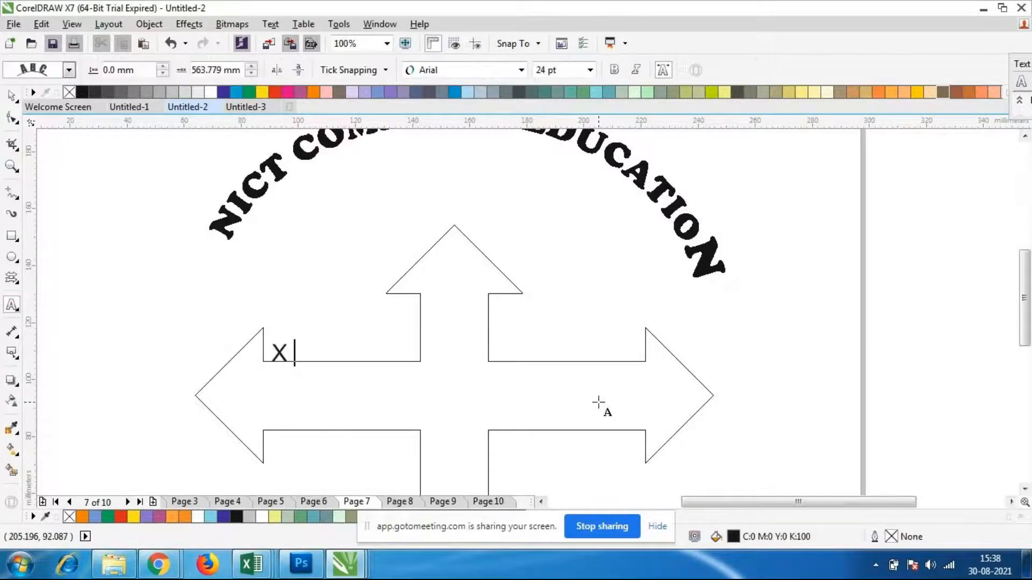
text( CVDVZHBDJGBVFJVFDN DFNV DNVDNV DNVDNVDN)
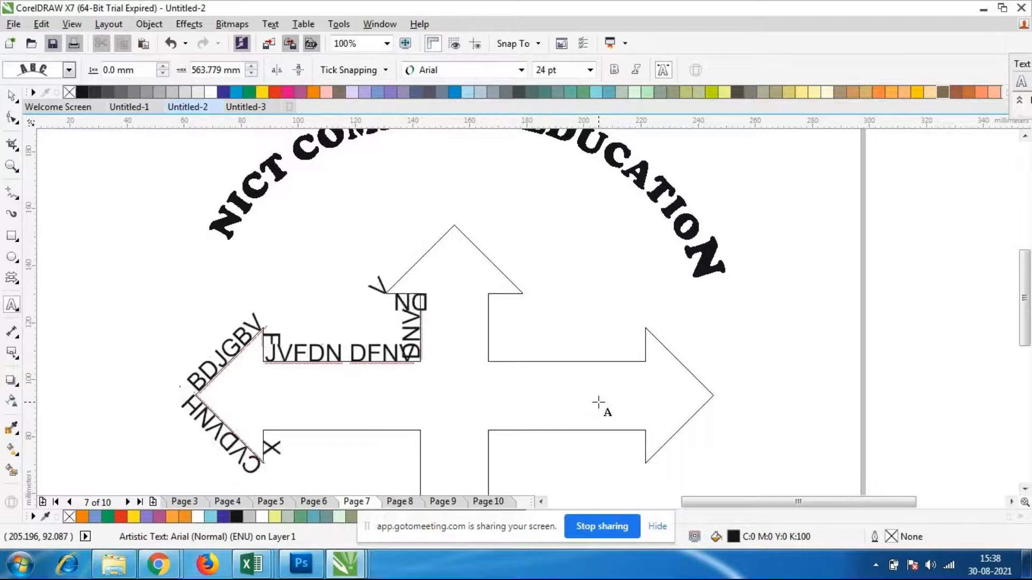
text(VDNVDNVDN VND VNDX VNDVNDXNDFD)
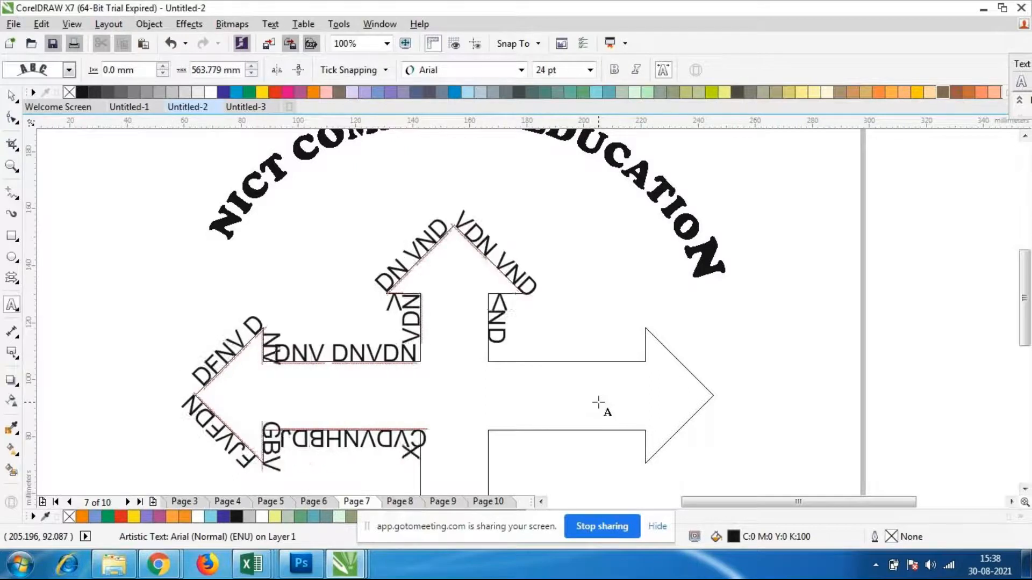
text(GDG)
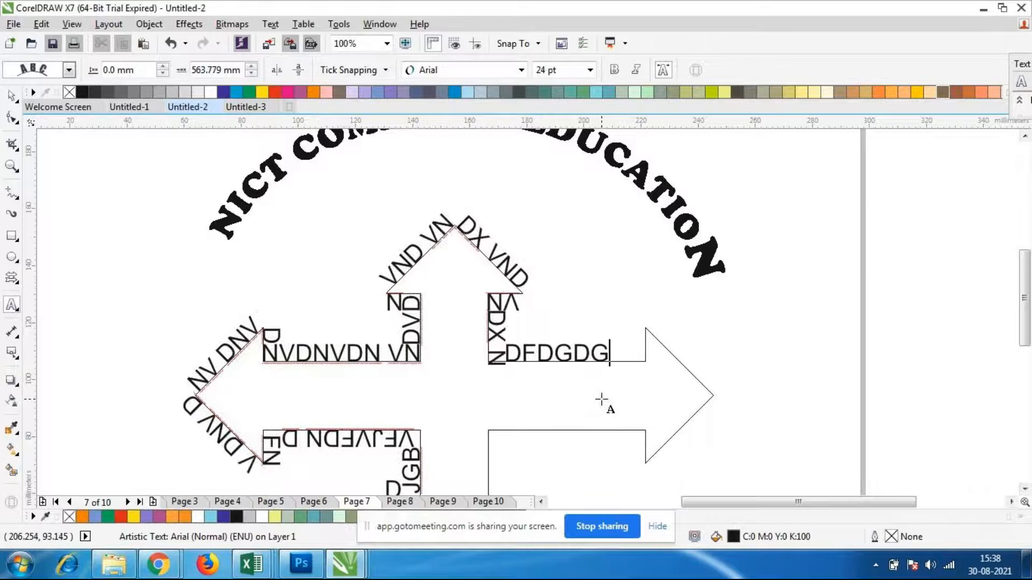
text(GDVVVDVDVDJVDJVDVDBD)
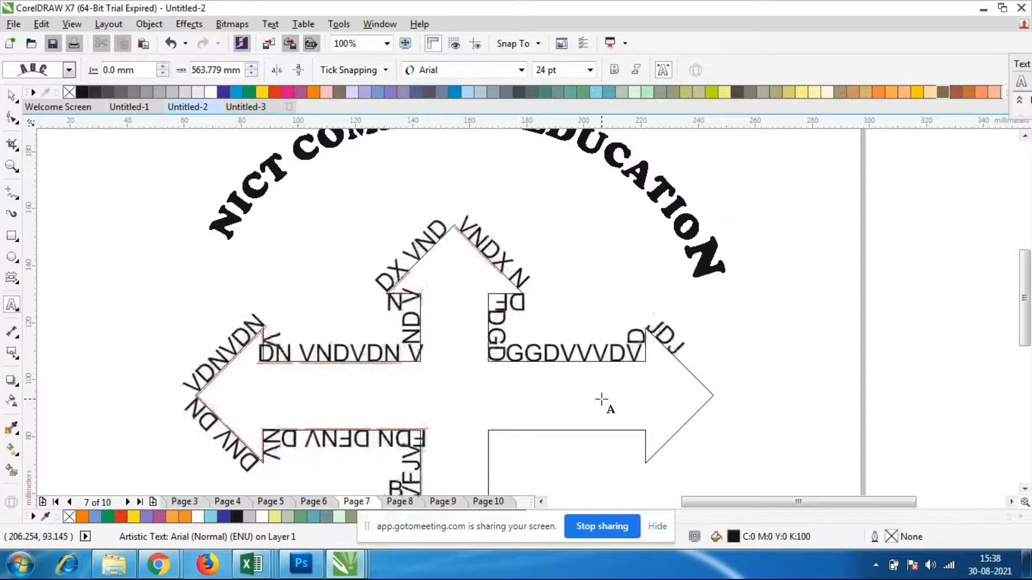
text(VBVBDBDBVBDBVD)
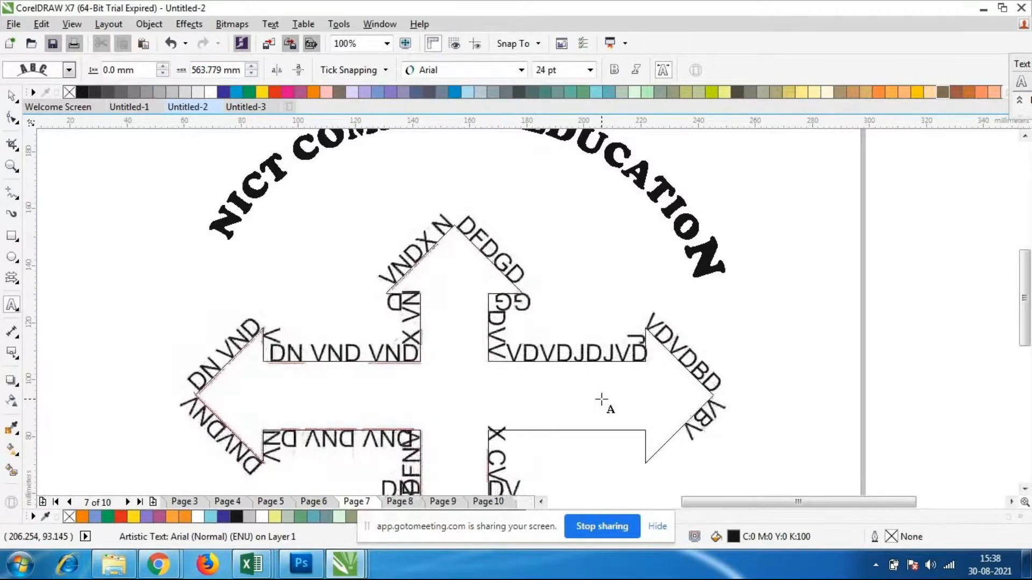
text(BDB)
key(BackSpace)
key(BackSpace)
key(BackSpace)
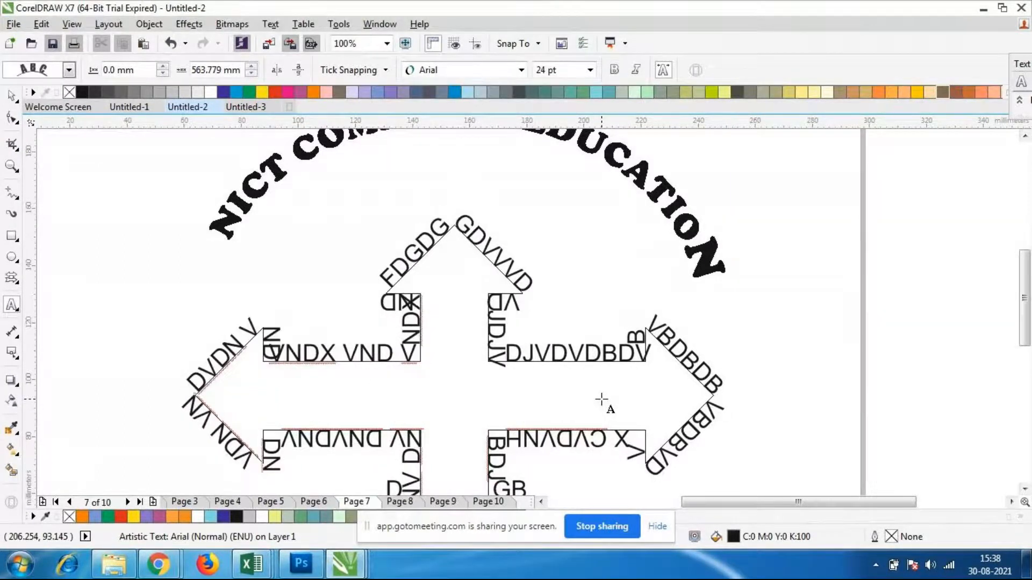
Fill the four-way arrow and its path text with blue (C:100 M:20 Y:0 K:0)
scroll(438, 317, down, 1)
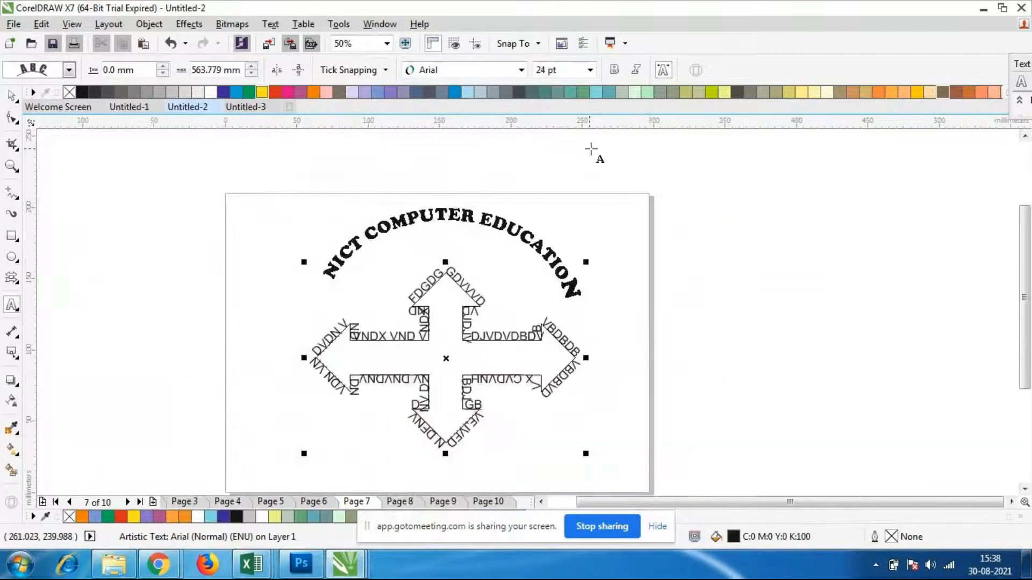
click(634, 93)
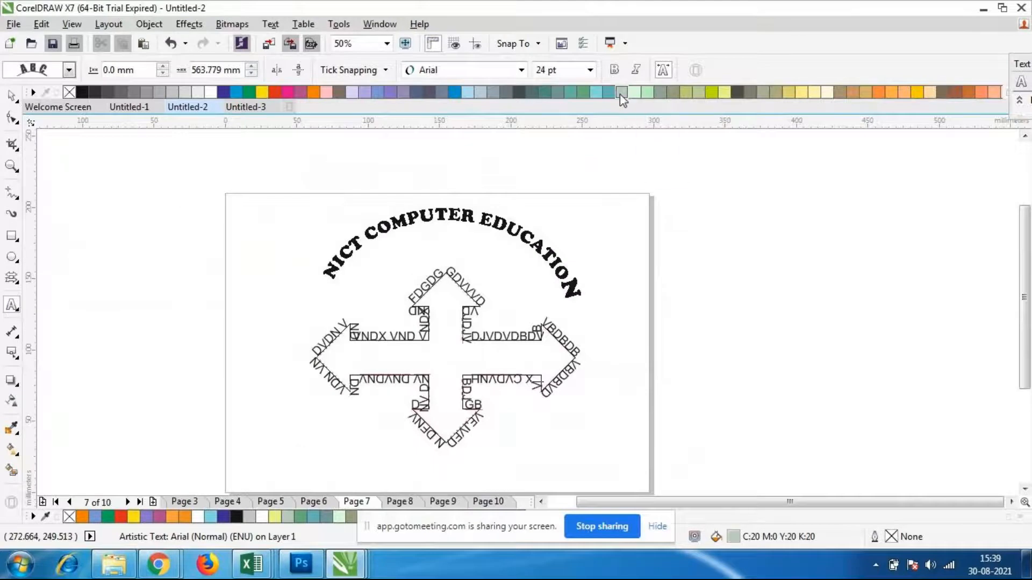
click(605, 92)
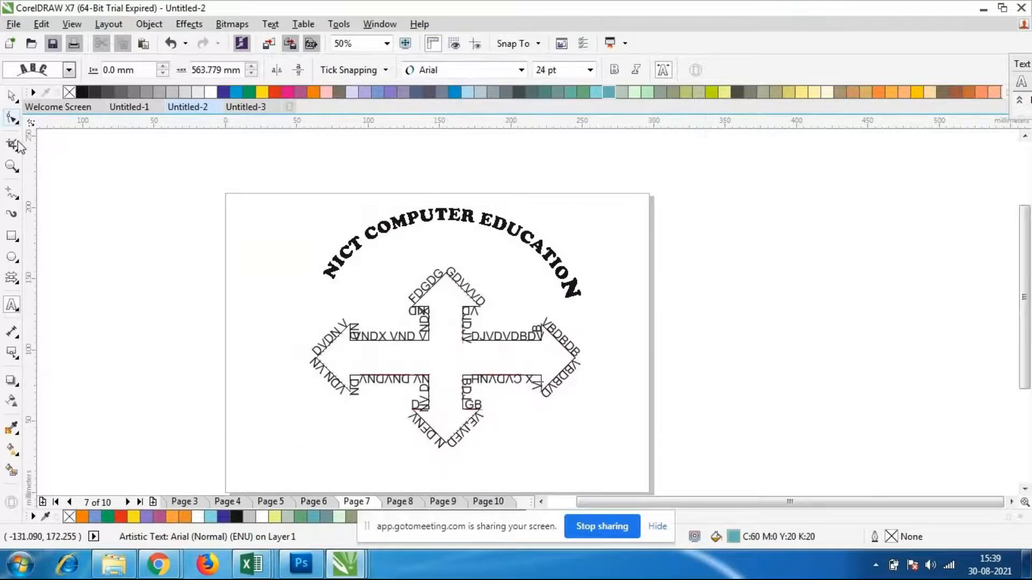
click(11, 97)
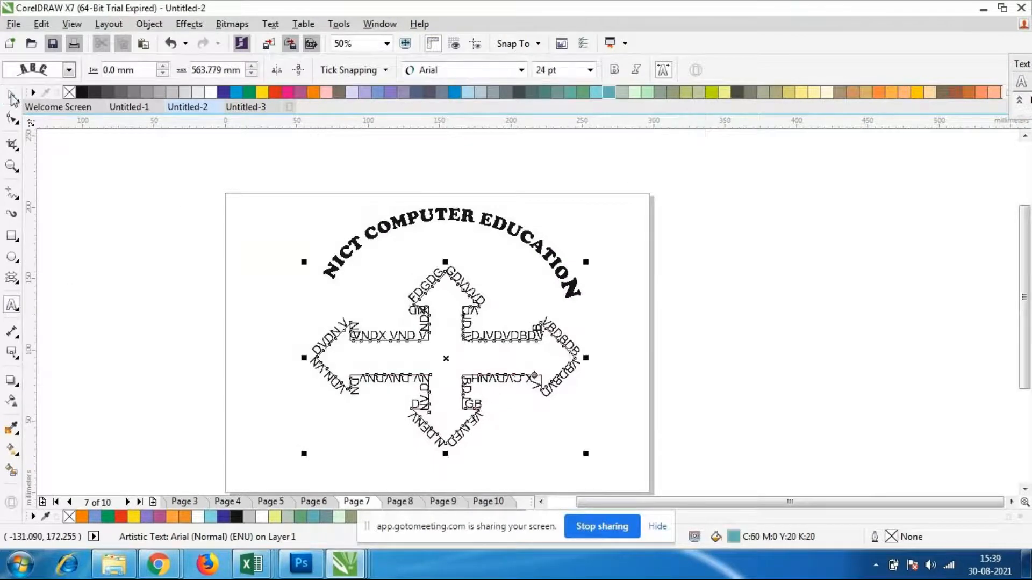
click(453, 92)
click(608, 454)
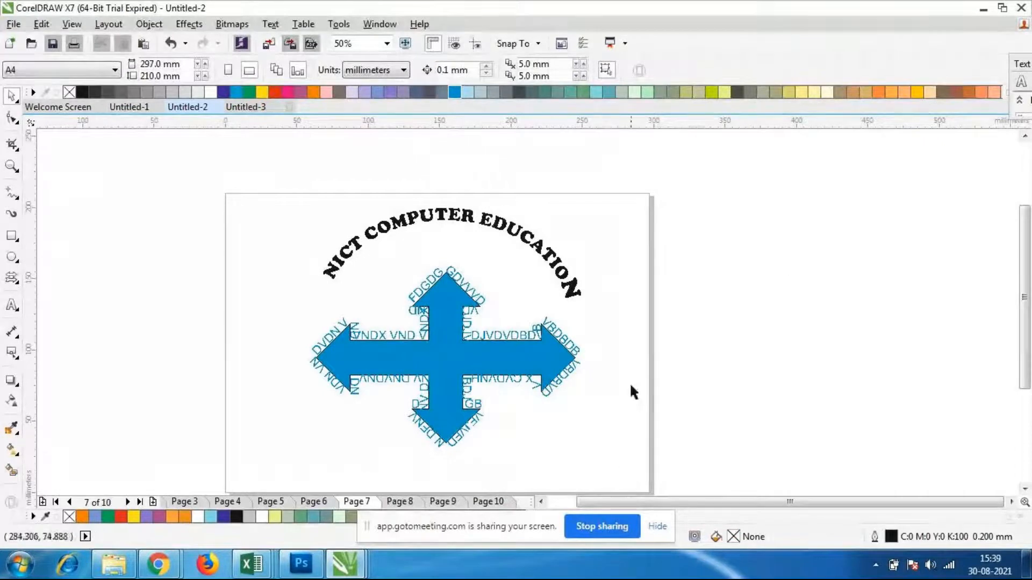
click(531, 388)
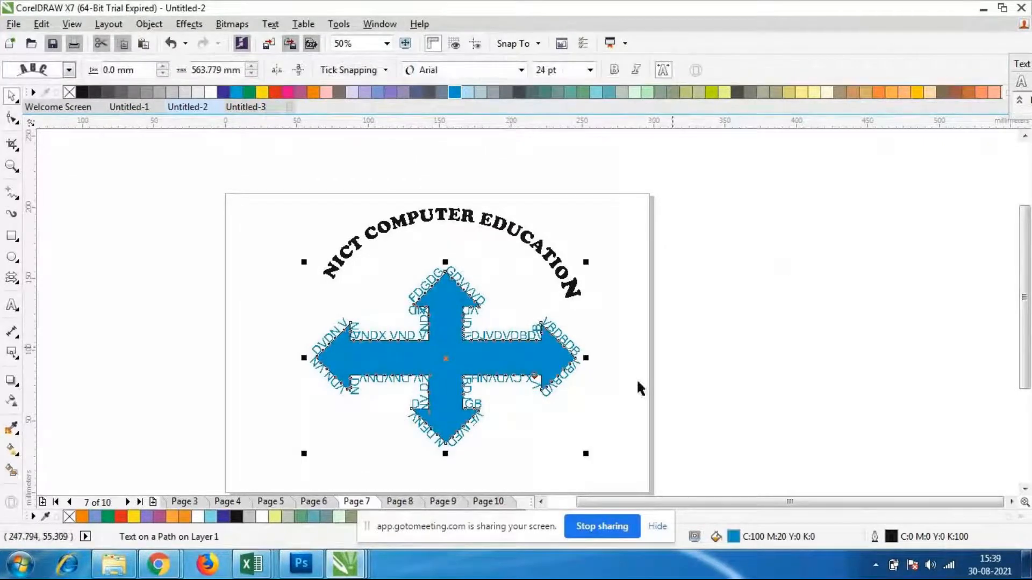
Fill the four-way arrow with pale yellow (C:20 M:0 Y:60 K:0) and recolour most of its path text brown (C:0 M:60 Y:60 K:40)
click(725, 93)
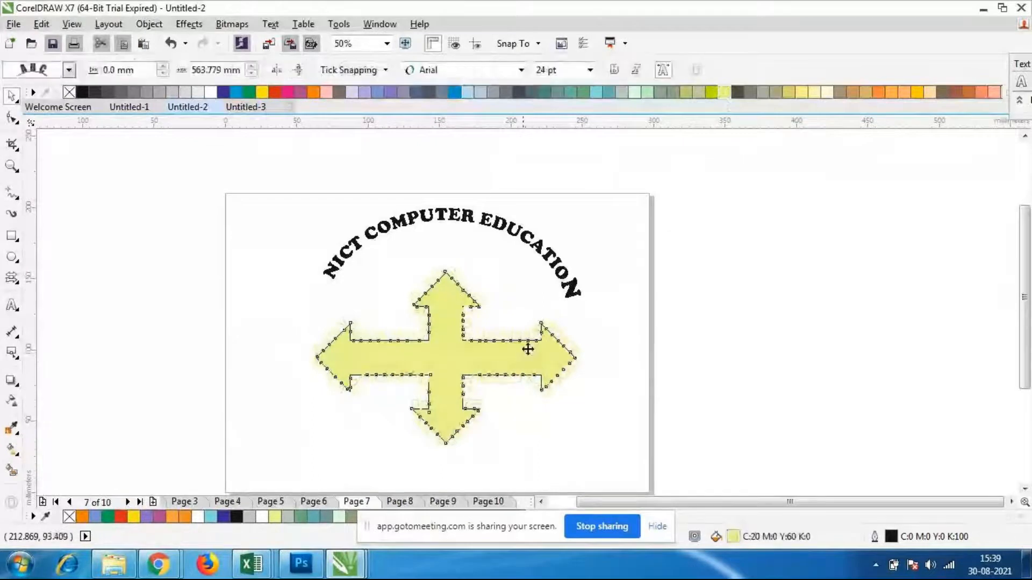
scroll(435, 296, up, 3)
scroll(435, 290, down, 3)
key(F8)
click(508, 376)
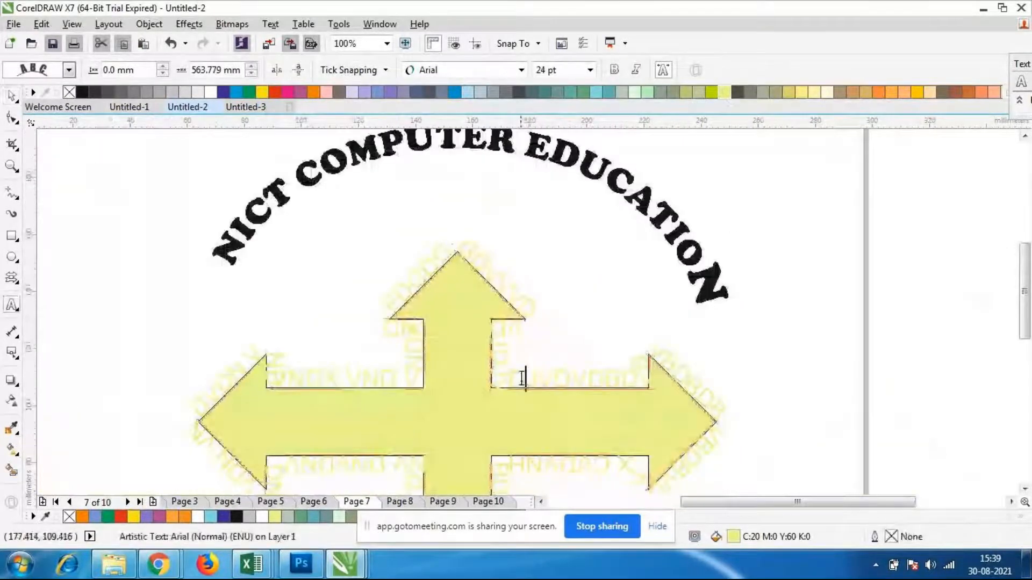
drag(504, 376, 617, 359)
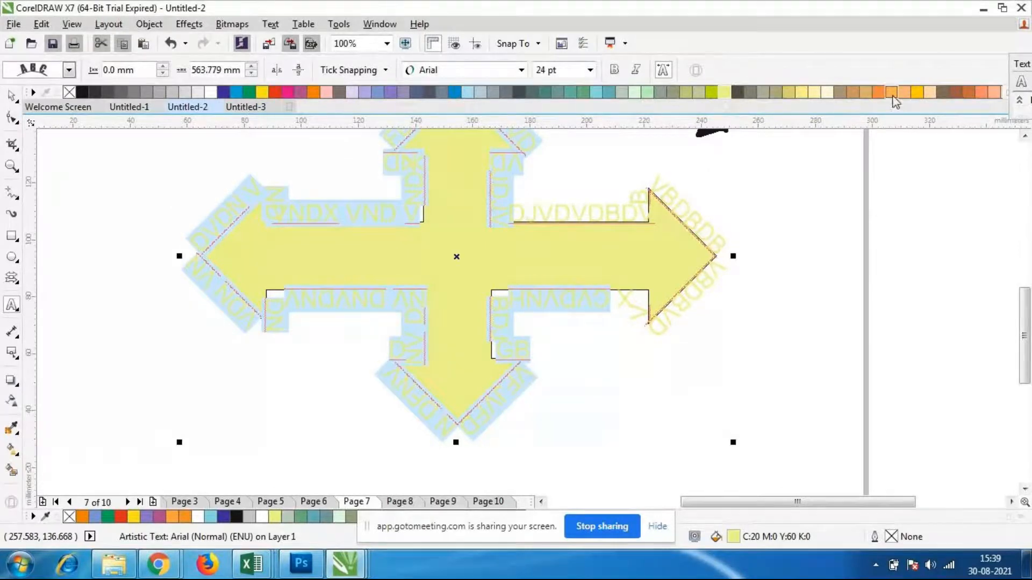
click(957, 94)
click(747, 338)
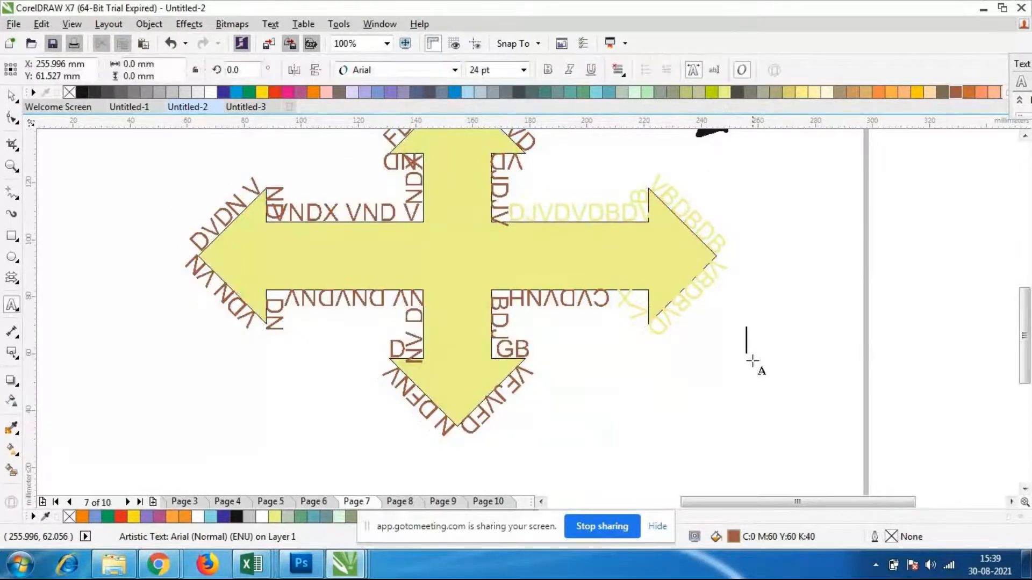
Set the yellow path text around the arrow's right arm to Adobe Fan Heiti Std B and colour it brown (C:0 M:60 Y:60 K:40)
scroll(705, 350, up, 1)
scroll(726, 307, down, 2)
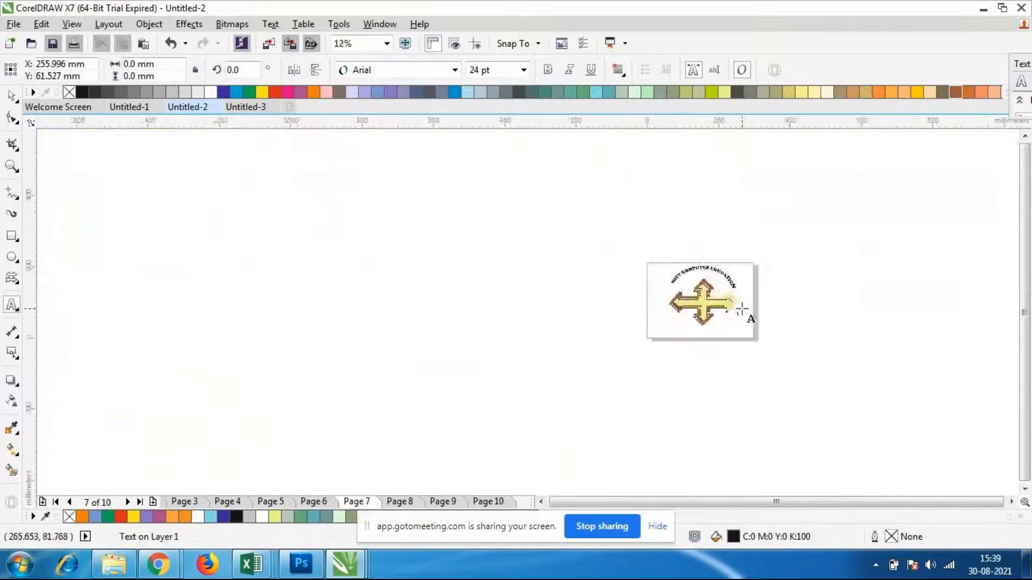
scroll(723, 297, up, 1)
drag(529, 270, 668, 365)
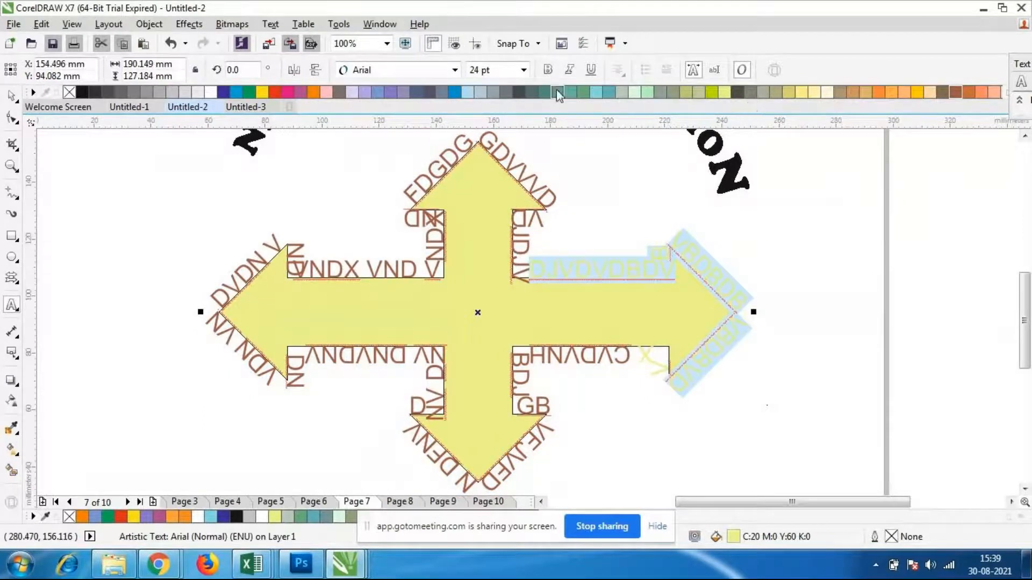
click(455, 71)
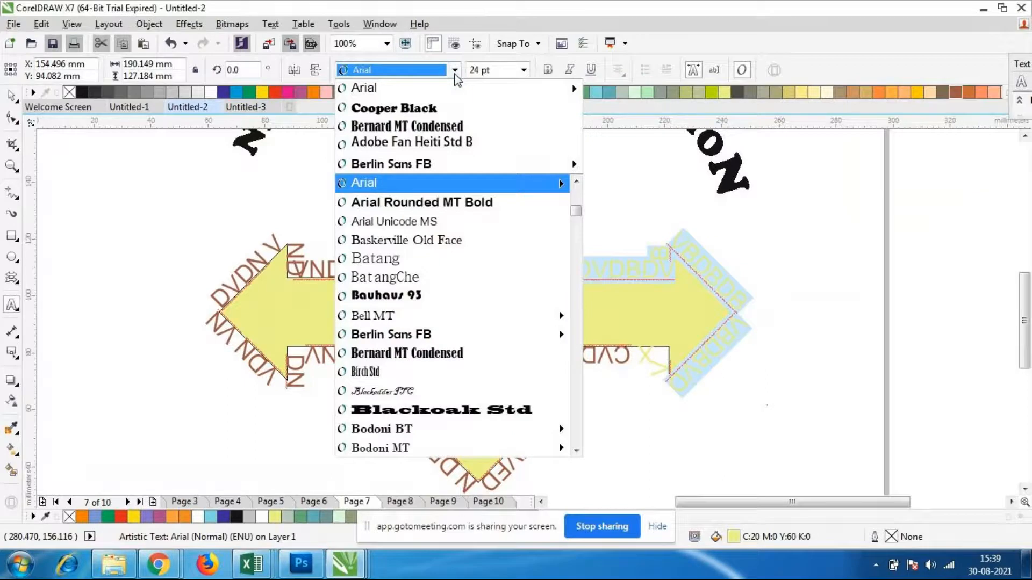
click(456, 143)
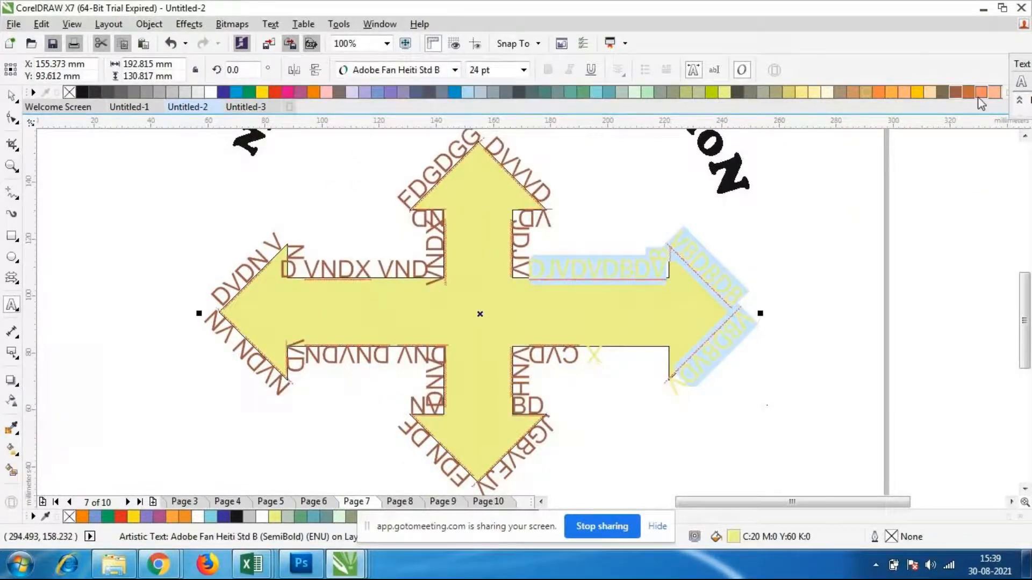
click(958, 95)
click(733, 381)
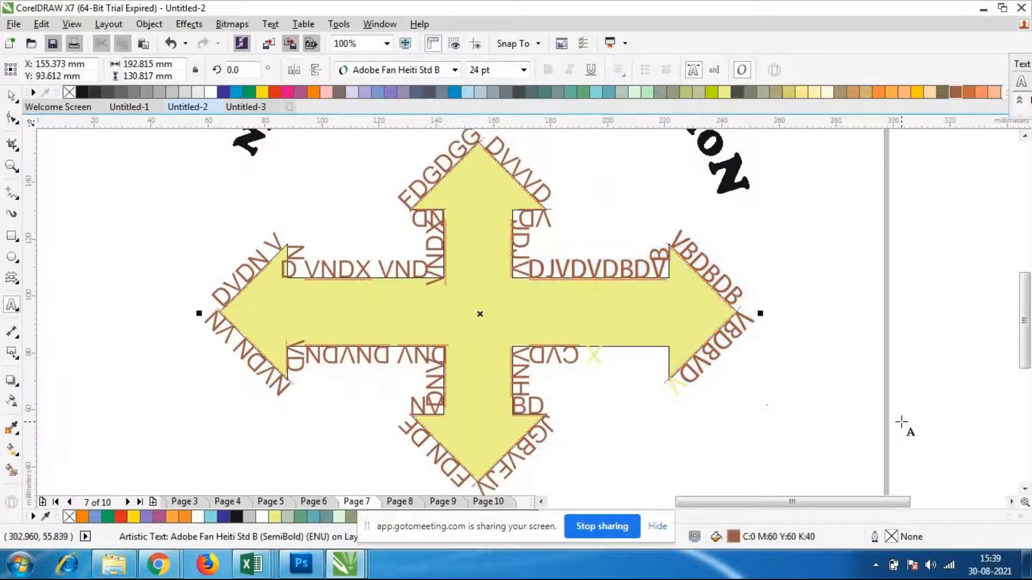
Remove the four-way arrow's outline by setting its outline width to None, and deselect it
scroll(548, 325, down, 1)
scroll(542, 334, up, 2)
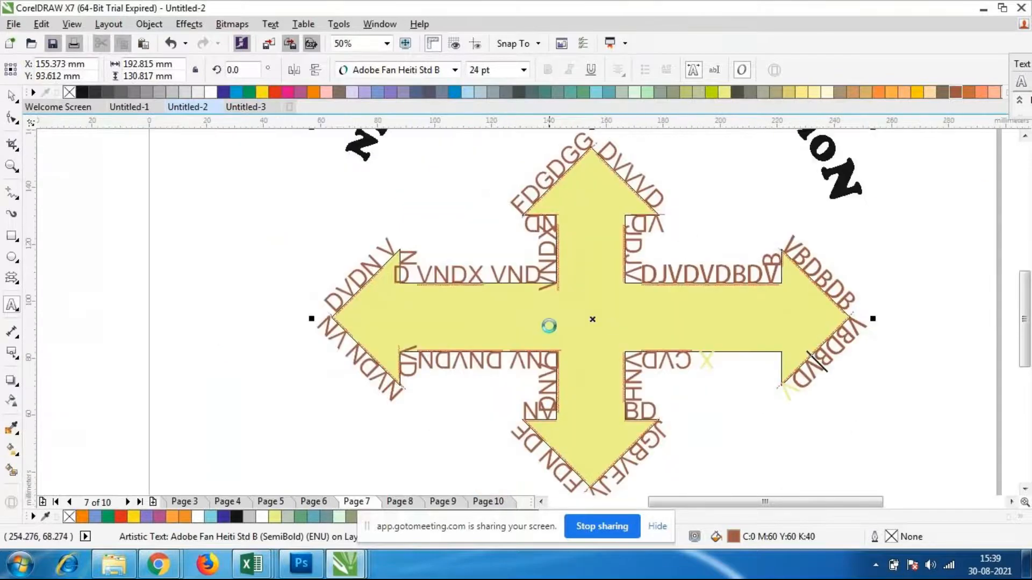
scroll(538, 345, down, 1)
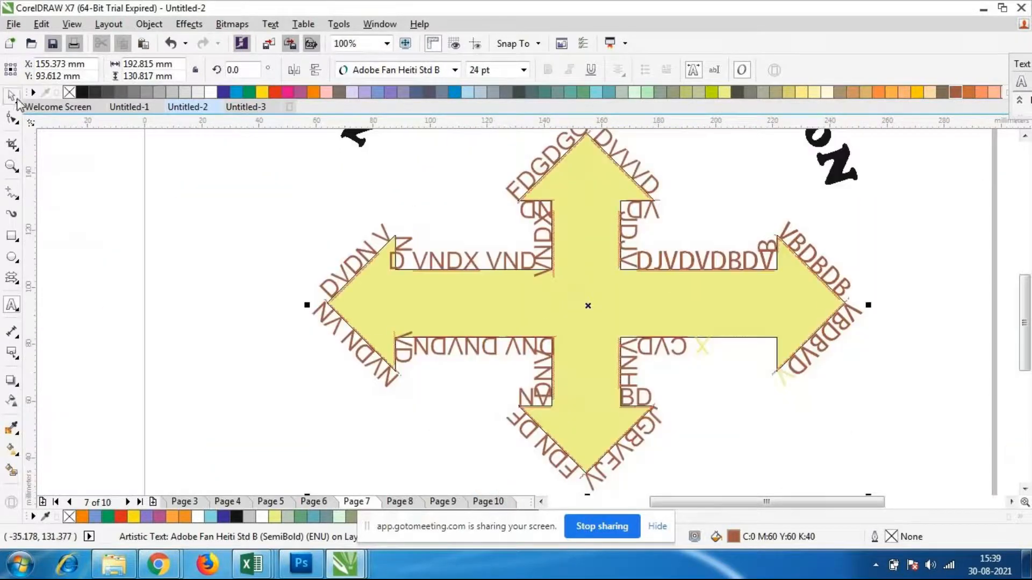
click(15, 99)
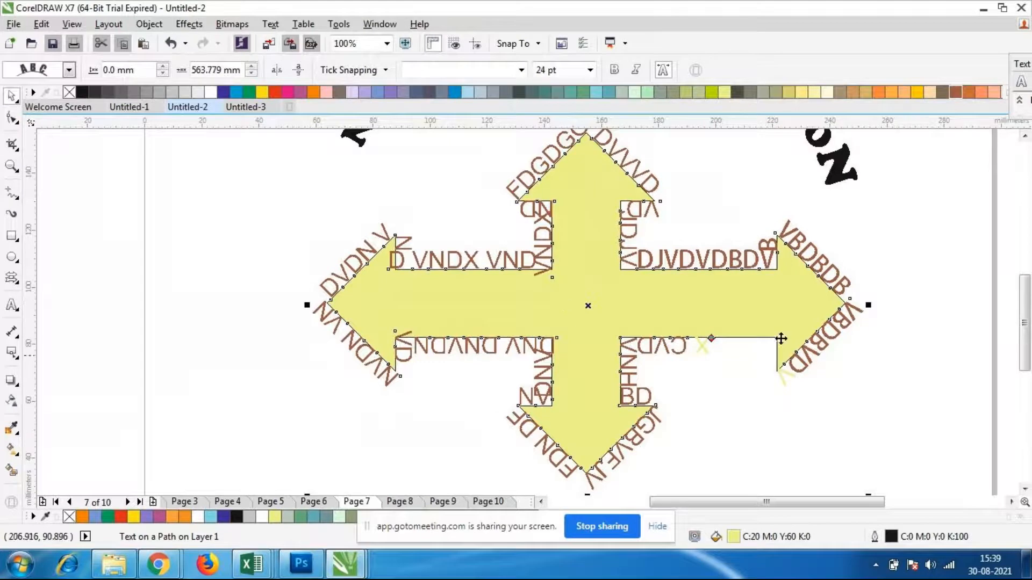
double_click(891, 536)
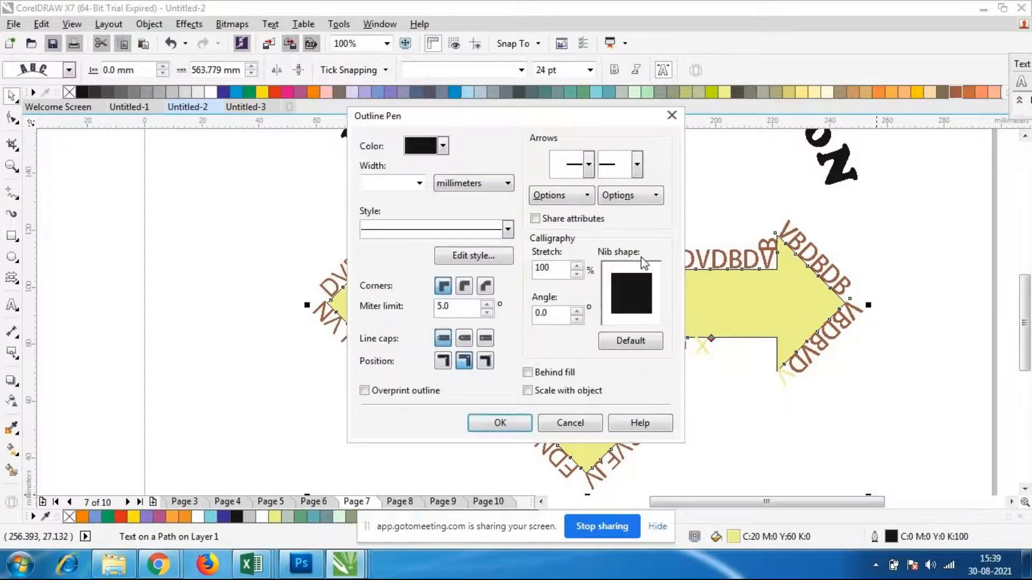
click(508, 231)
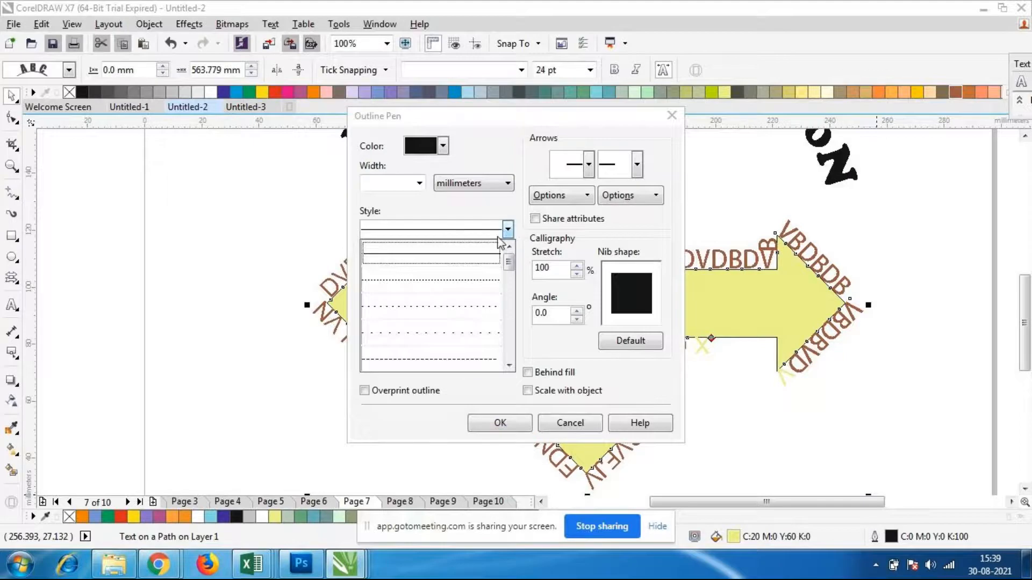
click(487, 228)
click(420, 183)
click(392, 199)
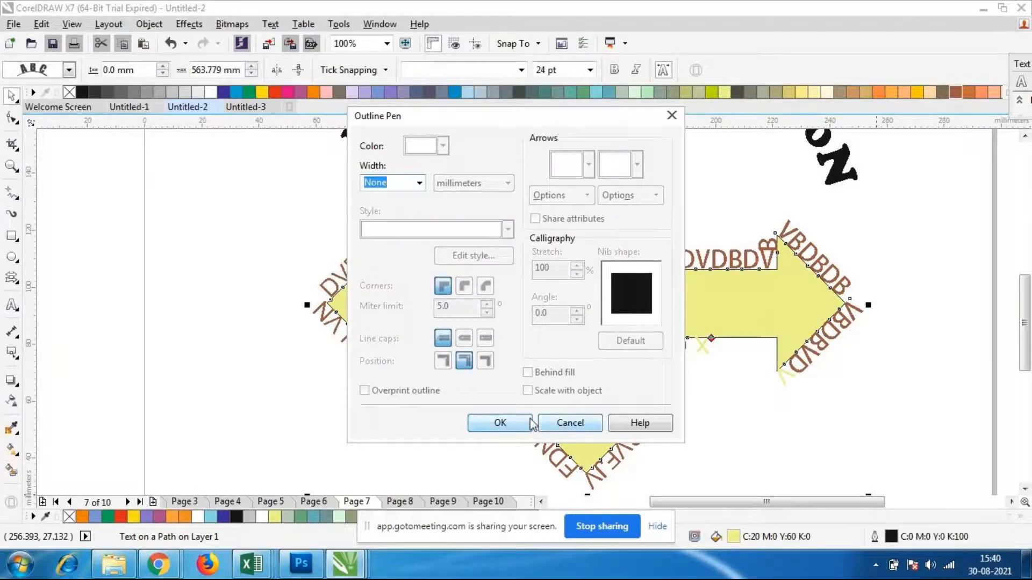
click(512, 421)
click(756, 424)
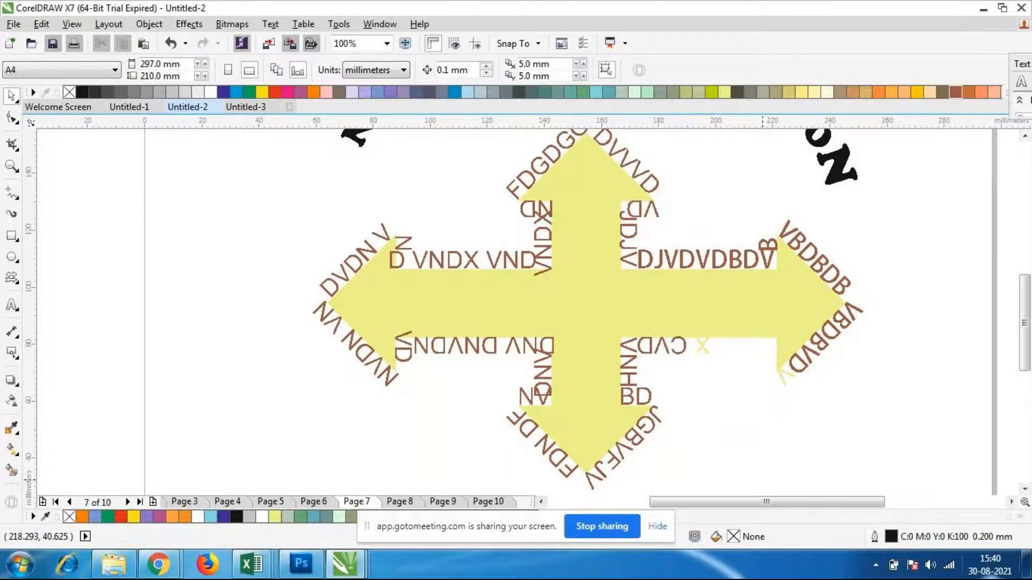
Delete the four-way arrow together with the text running around it
scroll(501, 346, down, 2)
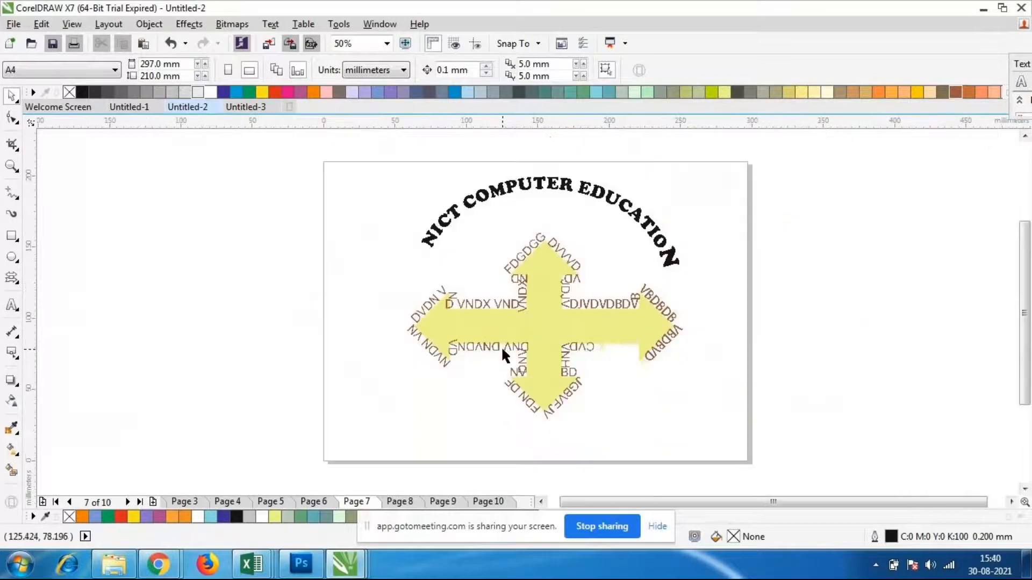
scroll(504, 348, down, 1)
scroll(575, 351, up, 1)
click(513, 324)
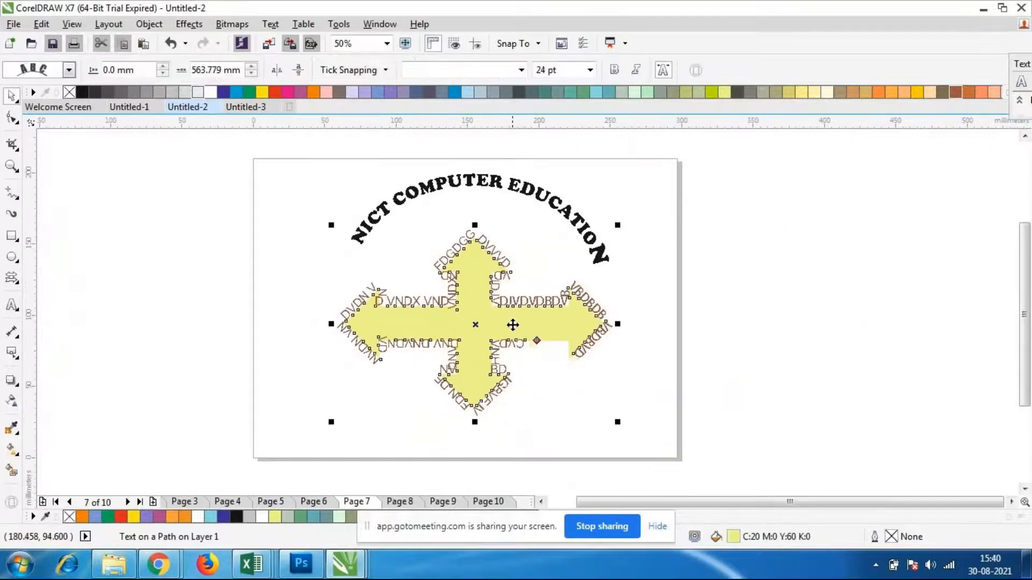
key(Delete)
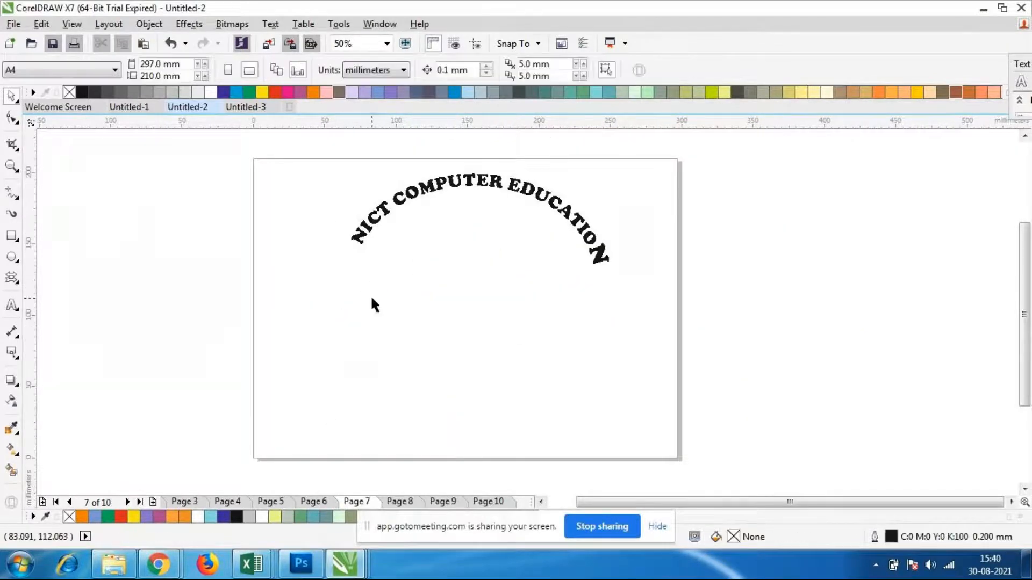
Try to shift the arched "NICT COMPUTER EDUCATION" text relative to its path, and undo the change
scroll(346, 287, up, 1)
scroll(596, 201, down, 1)
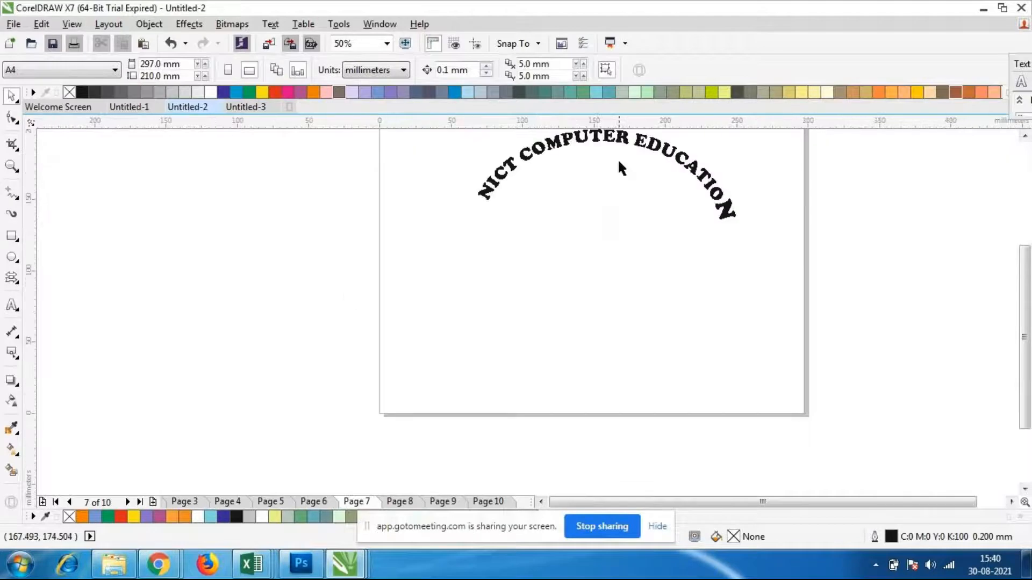
click(623, 137)
drag(623, 137, 598, 160)
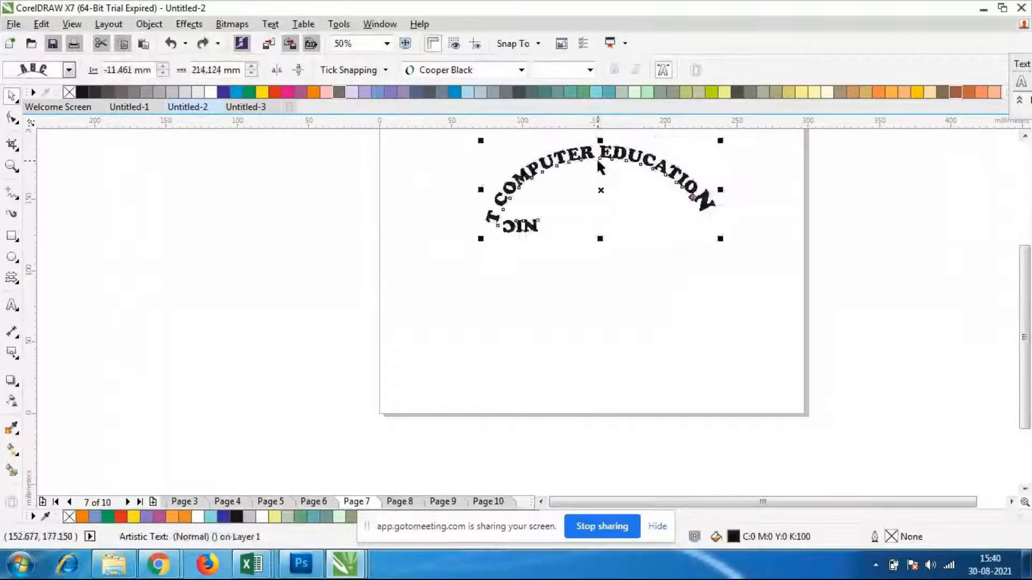
key(ctrl+z)
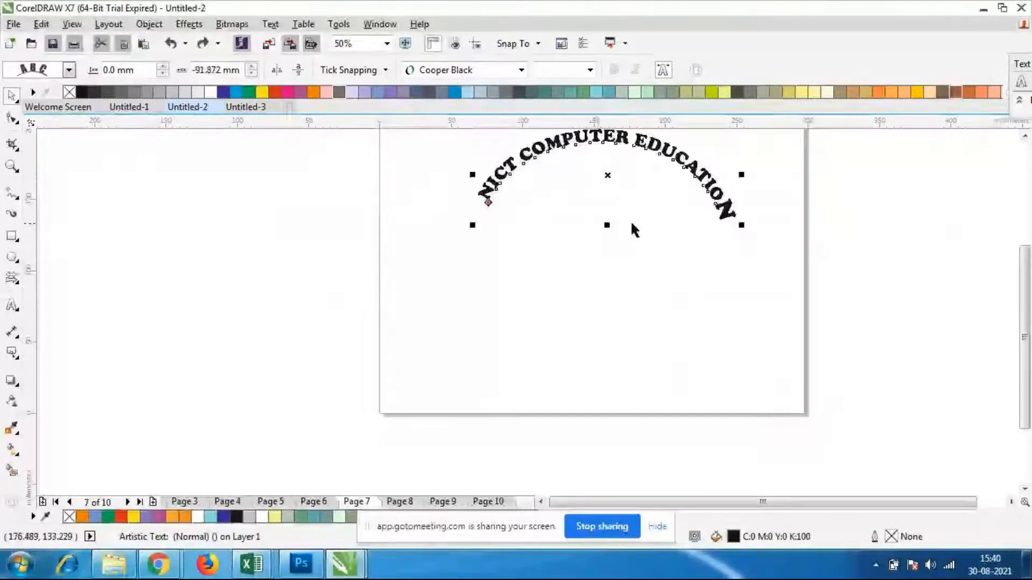
Select the arched text together with its path, reposition it slightly in the upper part of the page, and deselect it
scroll(632, 223, down, 1)
scroll(629, 201, up, 1)
drag(610, 197, 597, 209)
click(596, 201)
click(594, 172)
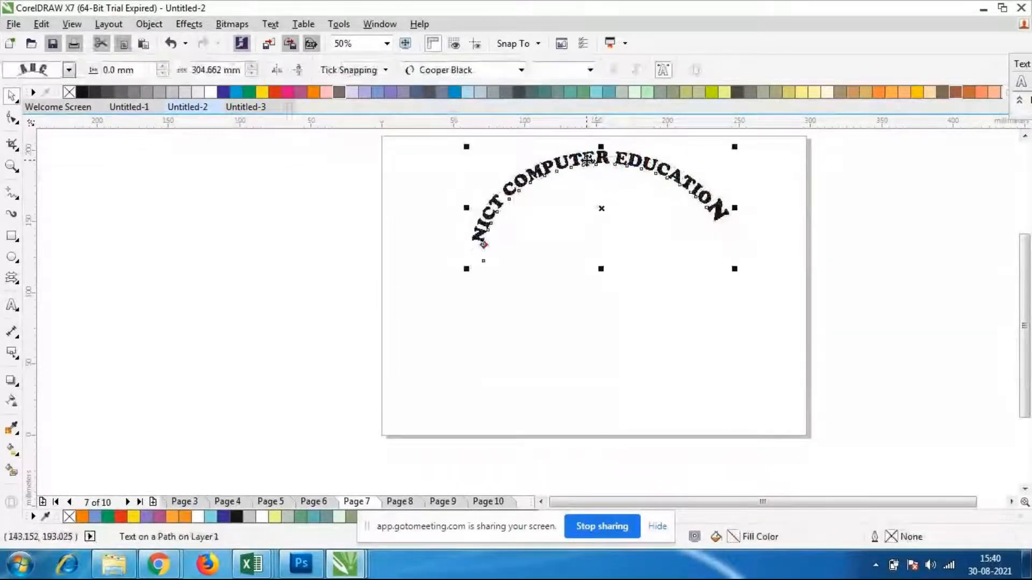
drag(586, 166, 595, 165)
click(566, 290)
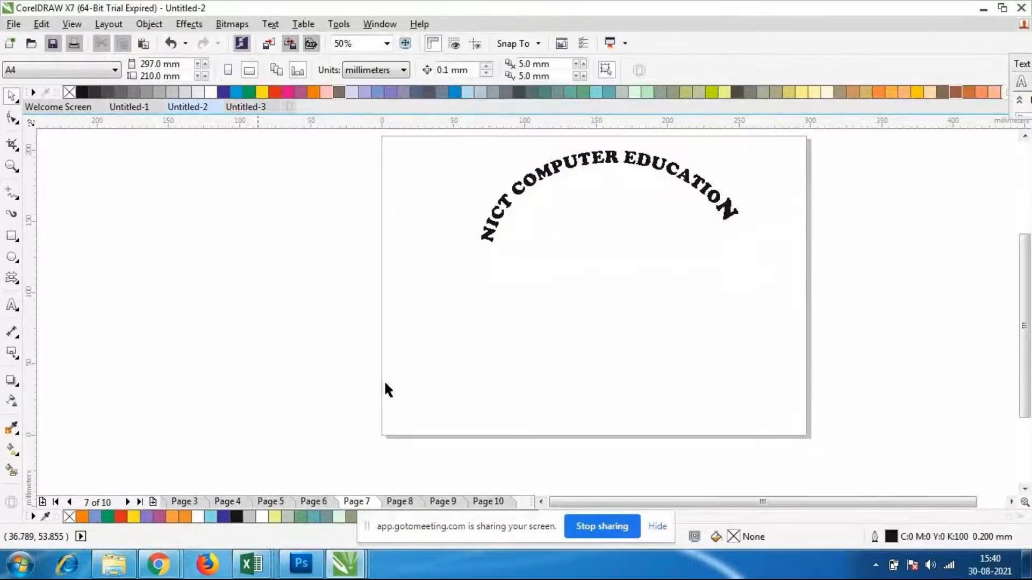
Switch to the GoToMeeting session in Chrome to check on the participants, and return to CorelDRAW
click(171, 565)
click(143, 484)
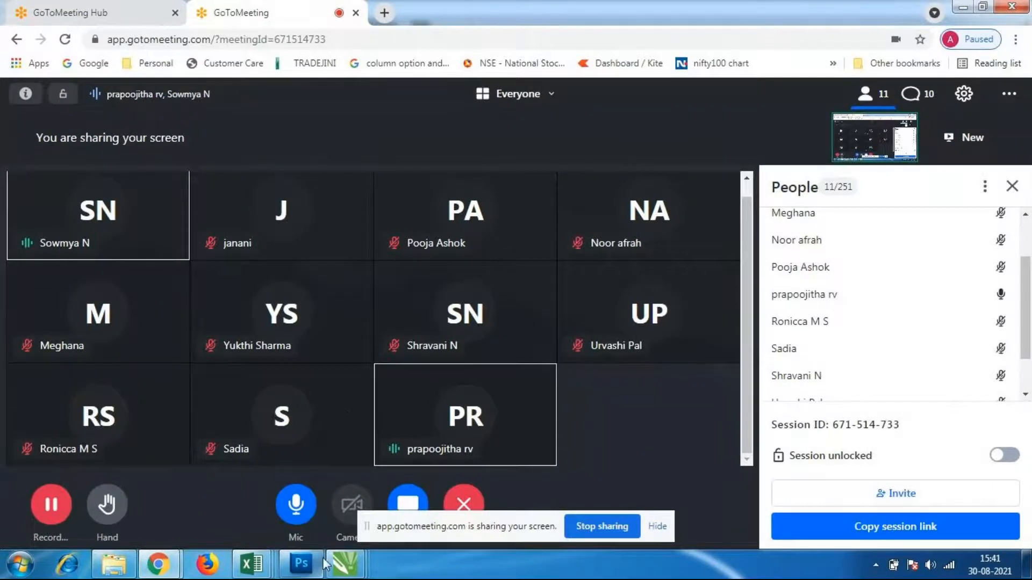
mouse_move(345, 565)
click(352, 516)
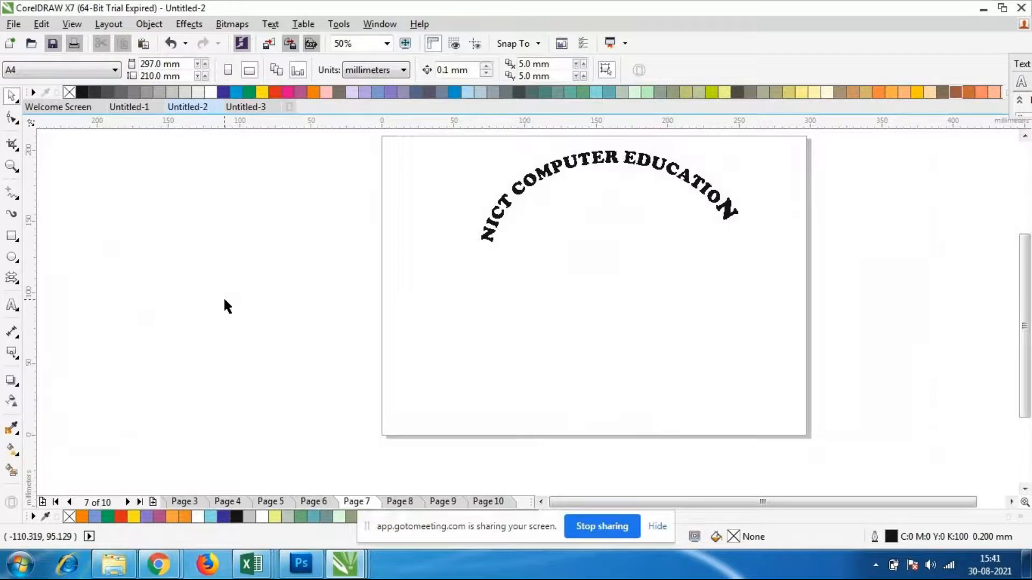
Try to reshape the ellipse path beneath the arched text by moving its end node with the Shape tool, and undo the change
click(609, 163)
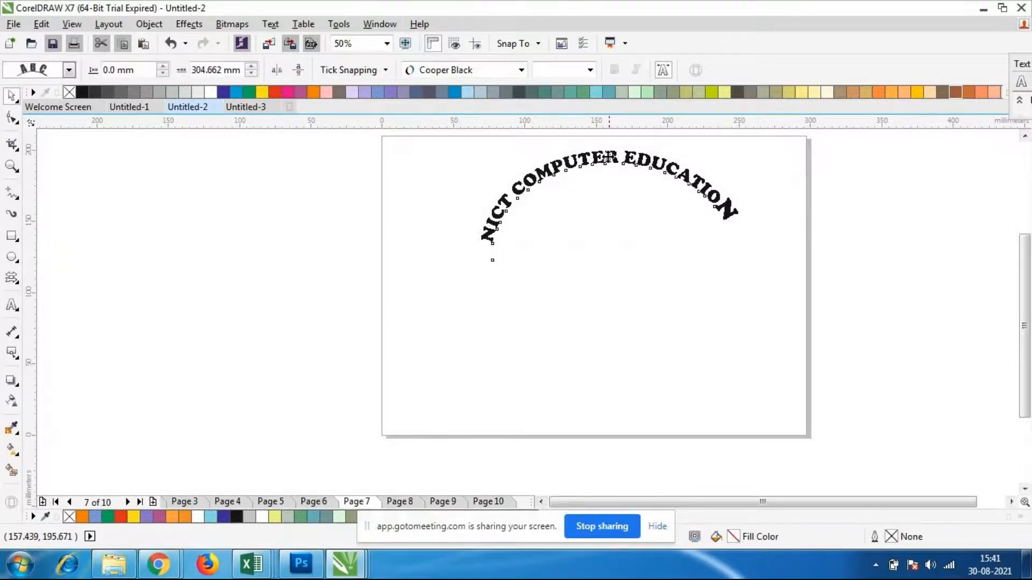
scroll(611, 163, up, 2)
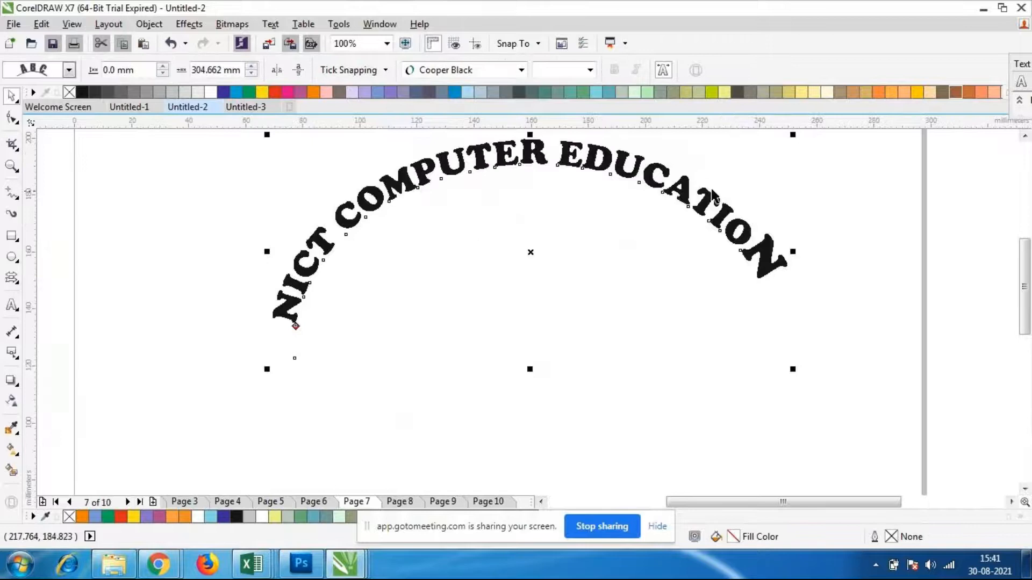
scroll(612, 178, down, 1)
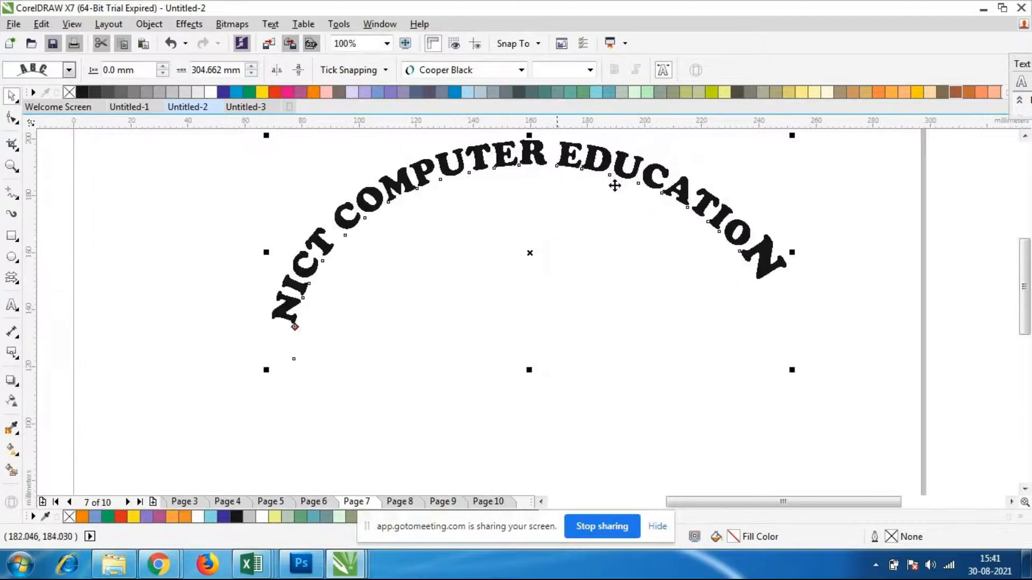
click(12, 118)
scroll(450, 165, up, 1)
click(469, 186)
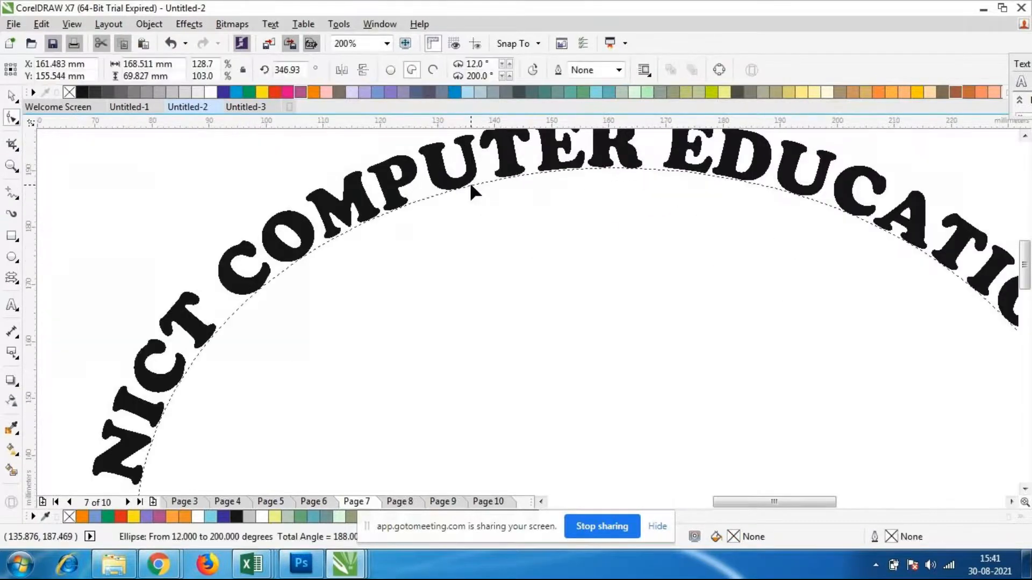
scroll(636, 164, down, 1)
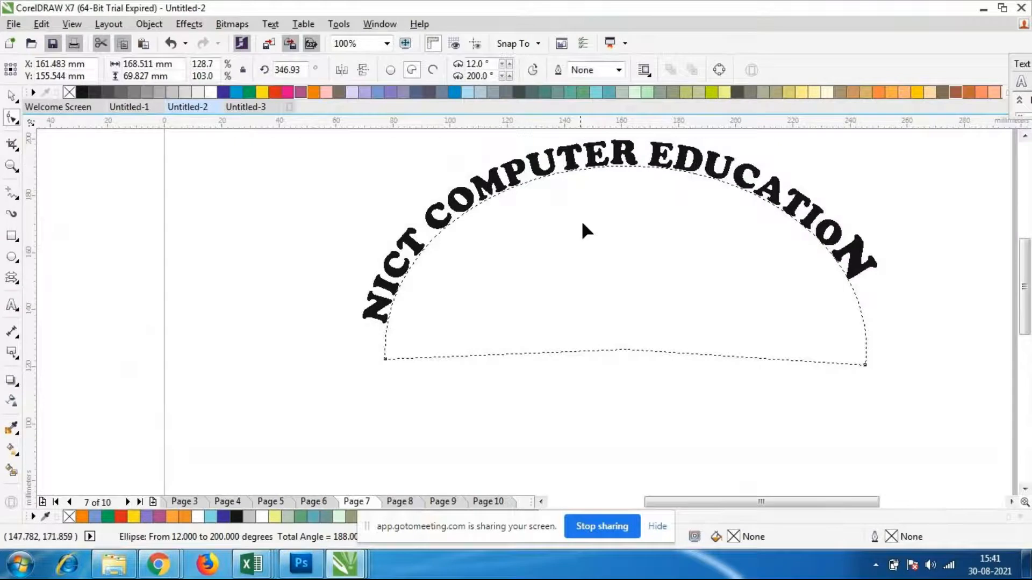
drag(866, 365, 894, 394)
key(ctrl+z)
Shift individual letters along the arch with the Shape tool, overlapping E and R in COMPUTER and unevenly spacing EDU in EDUCATION
click(601, 167)
drag(611, 165, 604, 214)
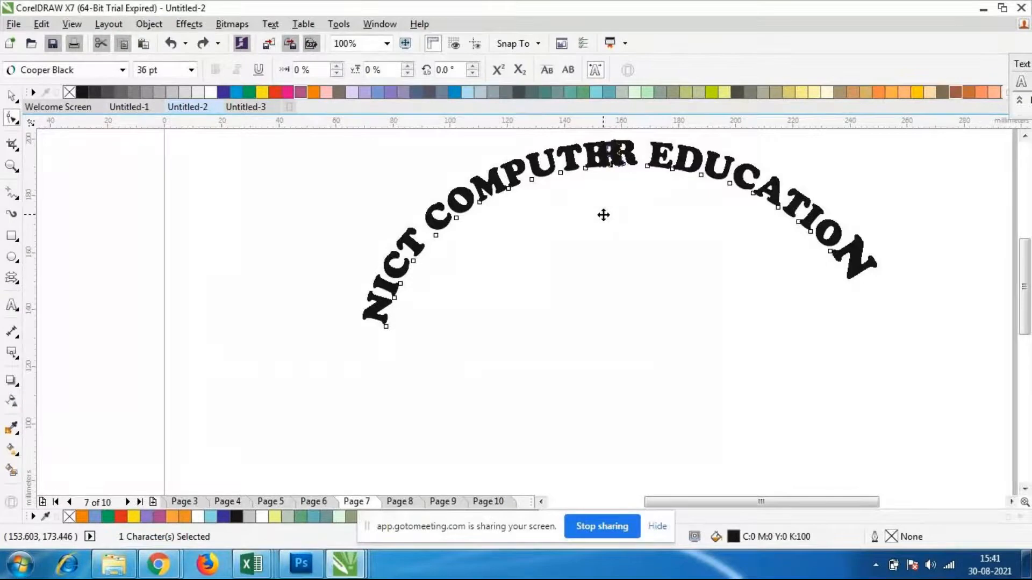
drag(648, 166, 694, 173)
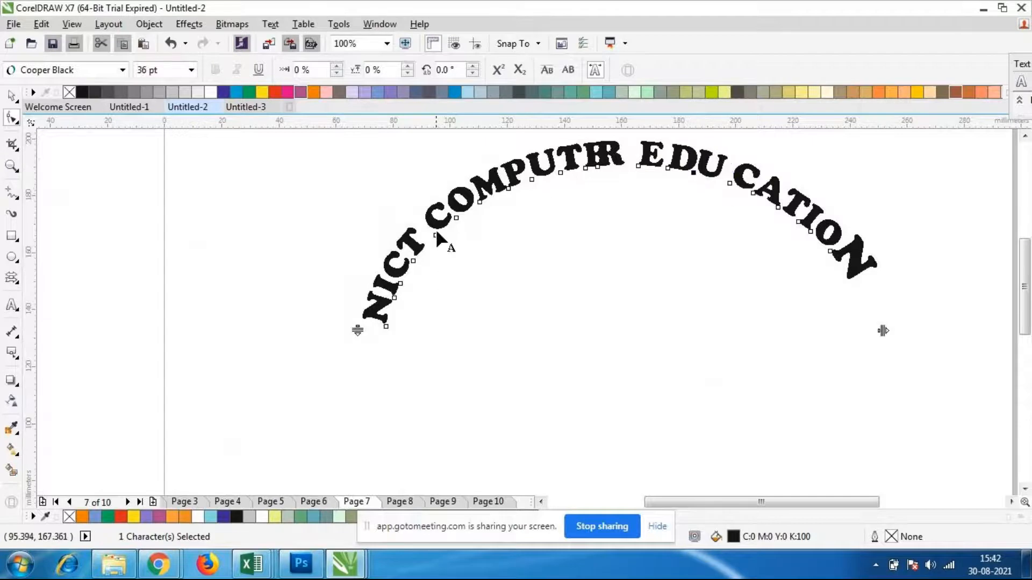
click(11, 97)
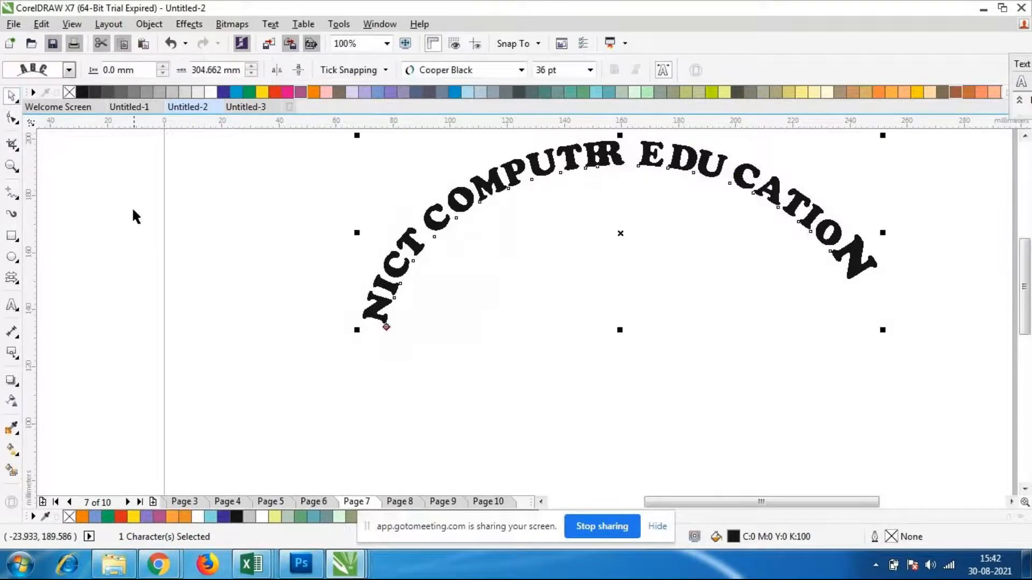
click(131, 207)
scroll(298, 205, down, 2)
scroll(324, 208, up, 1)
click(419, 209)
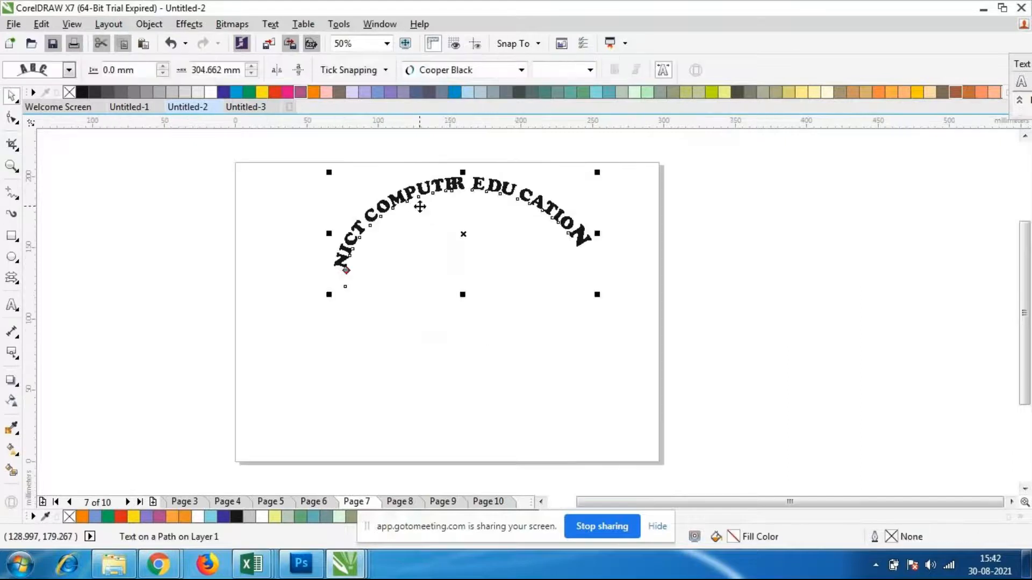
Delete the arched text with its path and draw a five-sided polygon about 162 × 152 mm on the page
key(Delete)
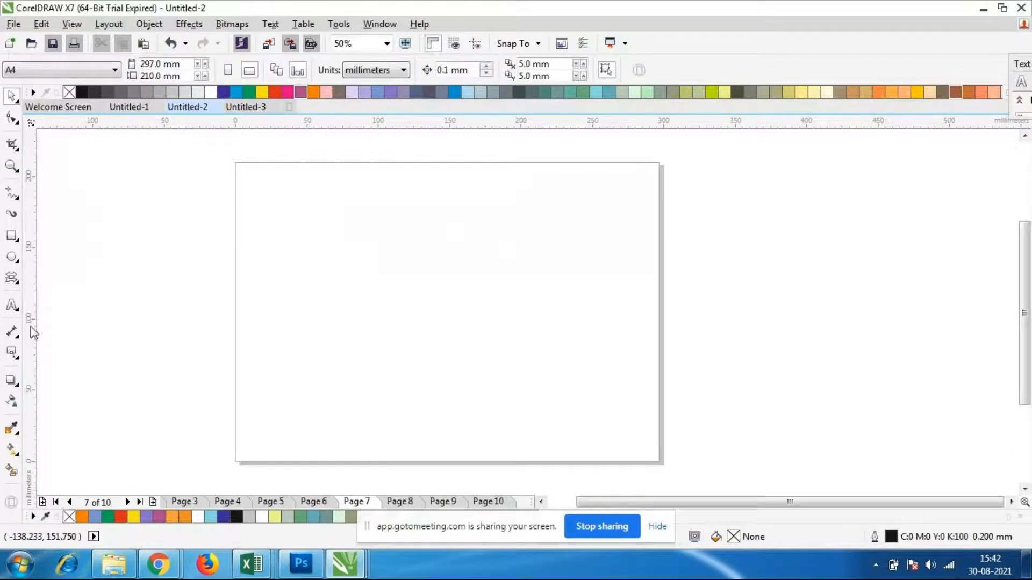
click(19, 281)
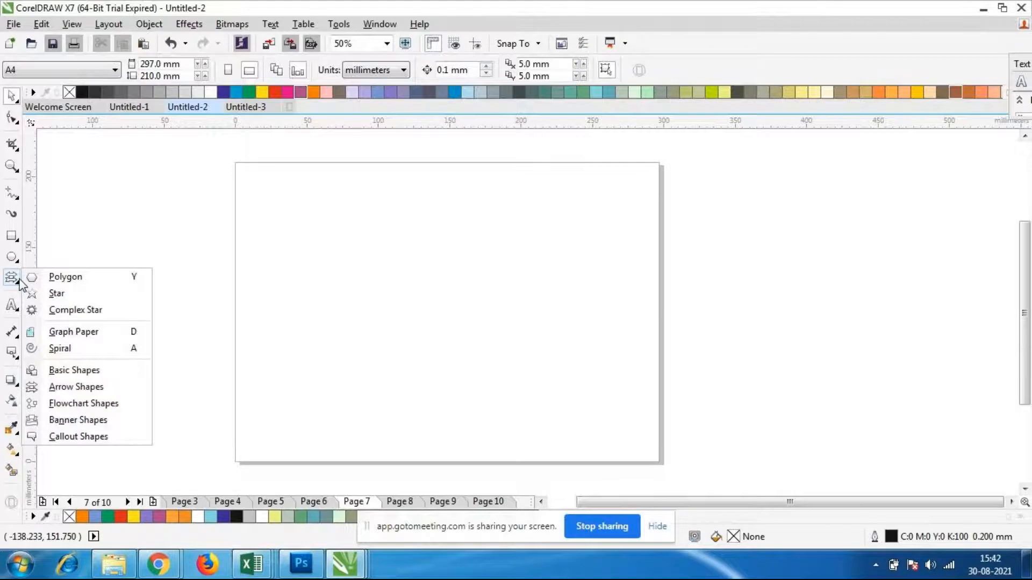
click(76, 279)
drag(317, 191, 557, 430)
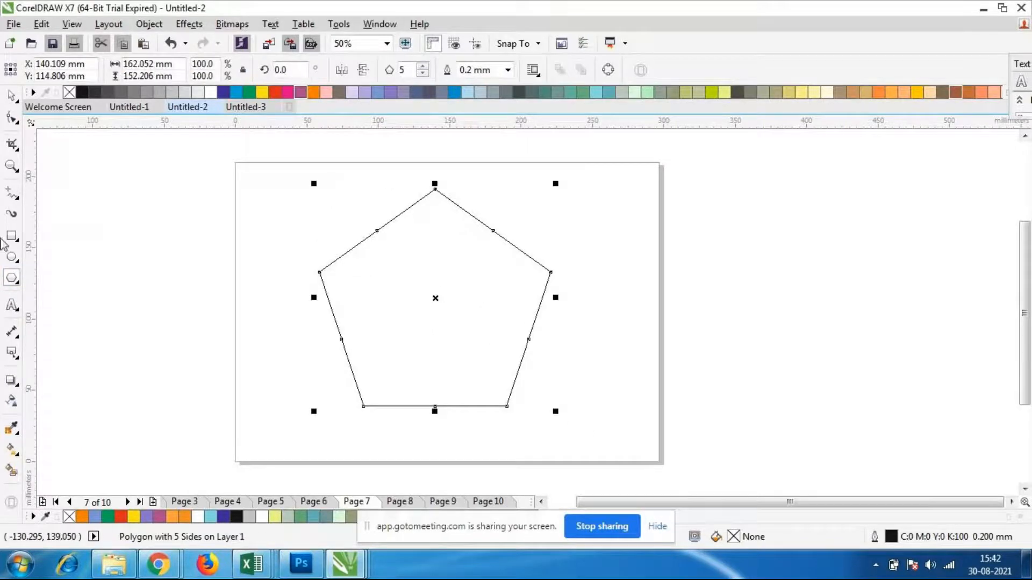
Try to fit text to the pentagon's outline with a distance from the path of 4.5 mm
click(10, 308)
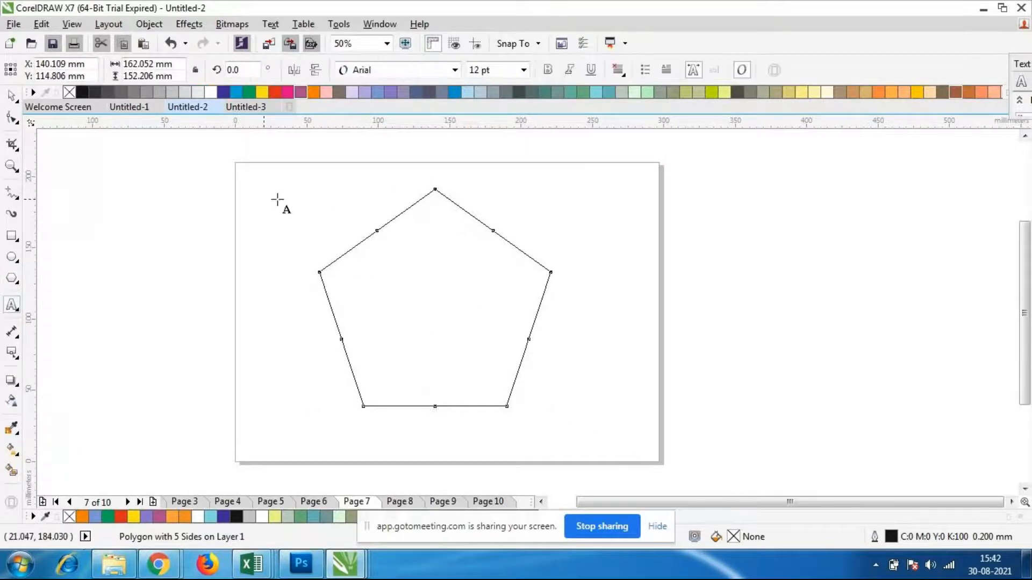
click(270, 25)
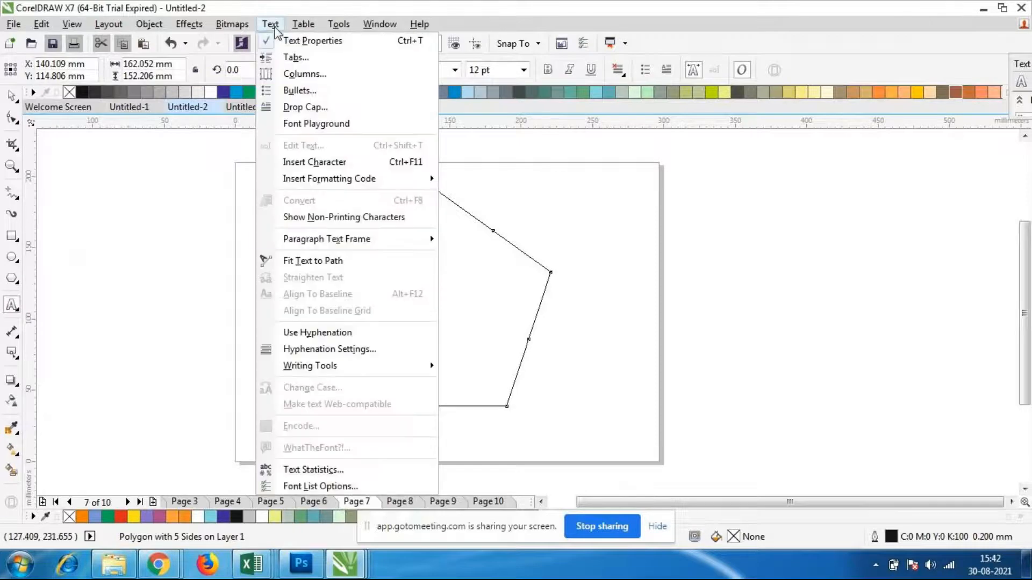
click(321, 263)
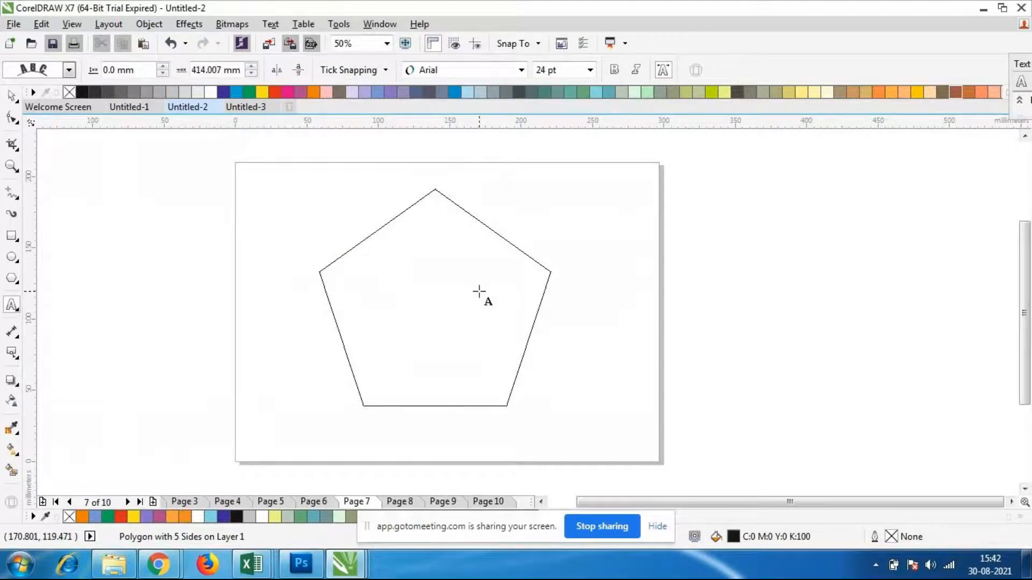
click(163, 67)
click(162, 67)
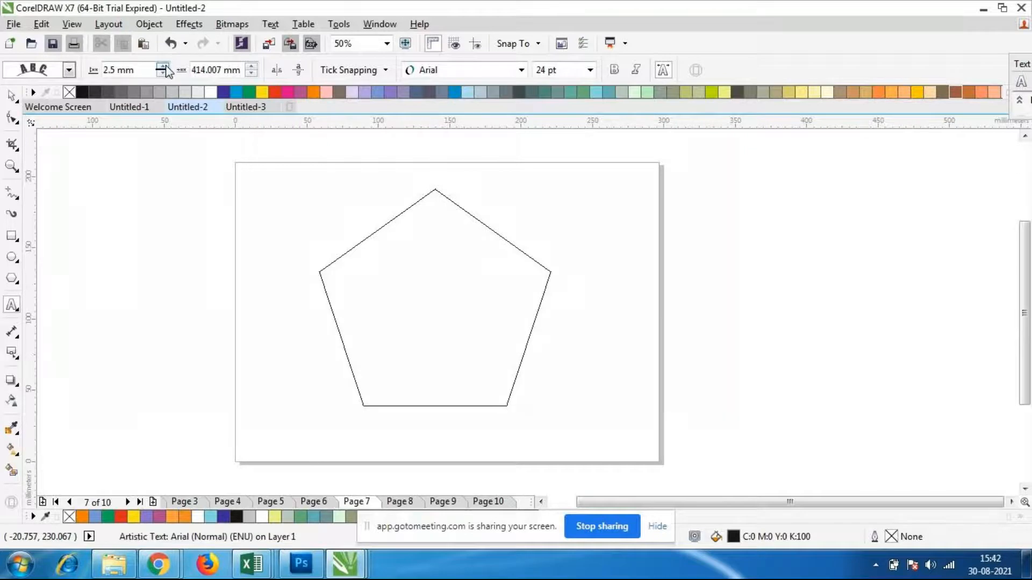
click(163, 67)
click(163, 67)
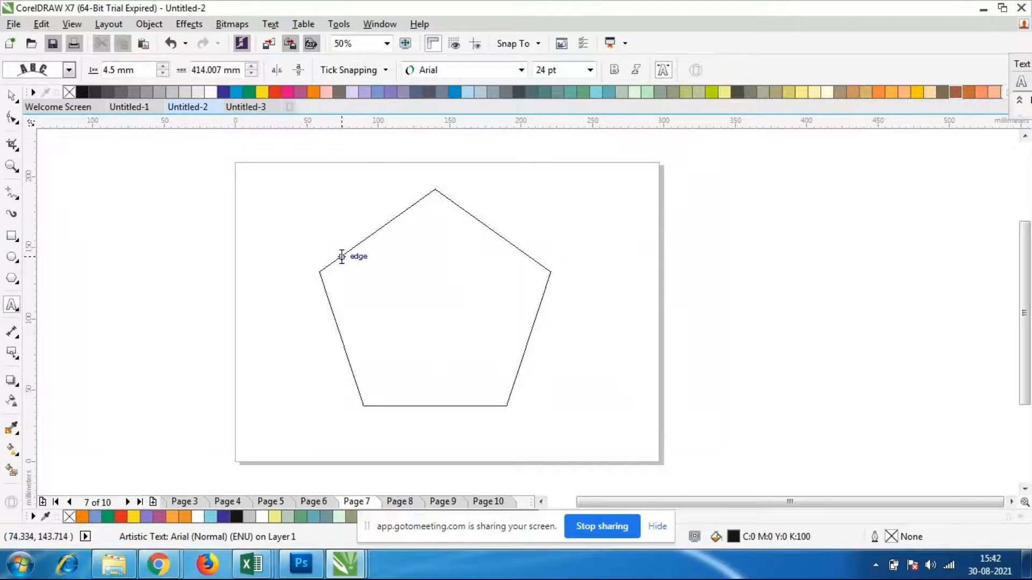
Try typing filler letters inside the pentagon, remove them, and return to the Pick tool
click(374, 270)
text(grgrgtr)
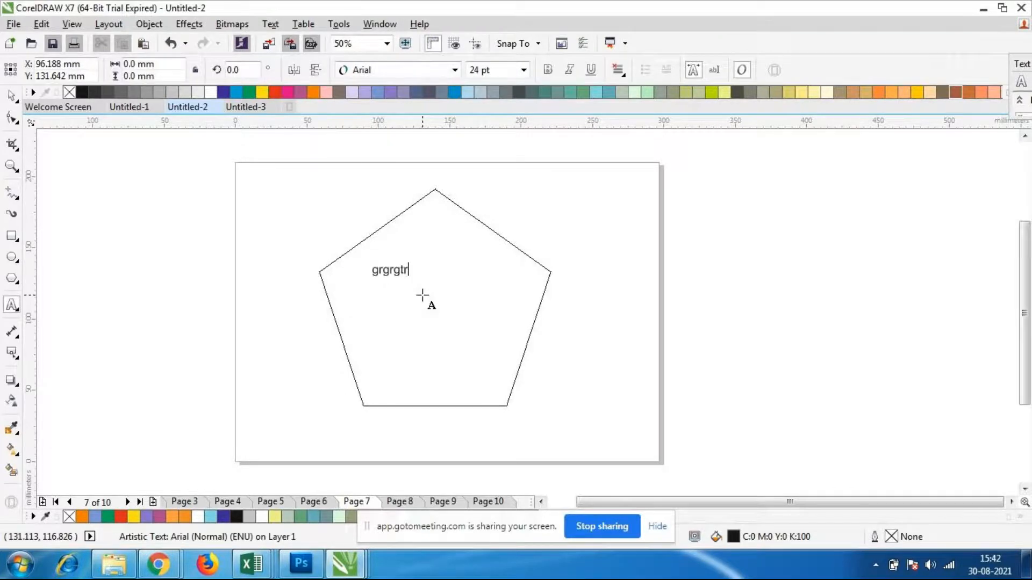
text(bsfhebgfhbrsghrbghrbgrhgbrhbg)
key(BackSpace)
key(BackSpace)
key(BackSpace)
key(BackSpace)
key(BackSpace)
key(BackSpace)
key(BackSpace)
key(BackSpace)
key(BackSpace)
key(BackSpace)
key(BackSpace)
key(BackSpace)
key(BackSpace)
key(BackSpace)
key(BackSpace)
key(BackSpace)
key(BackSpace)
key(BackSpace)
key(BackSpace)
key(BackSpace)
click(11, 96)
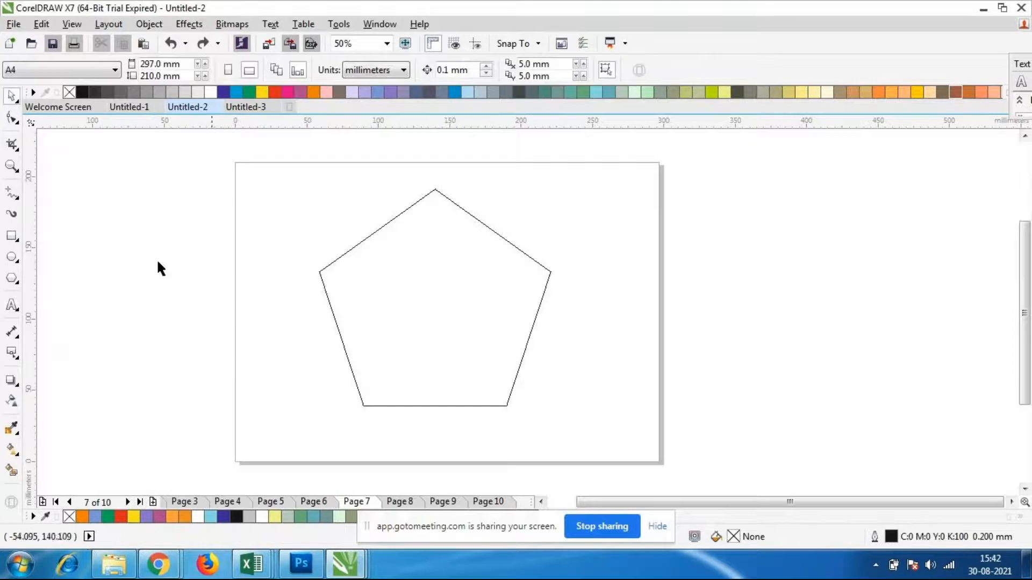
Fit text to the pentagon's outline and enter filler letters until they run around all five sides
click(375, 238)
click(270, 24)
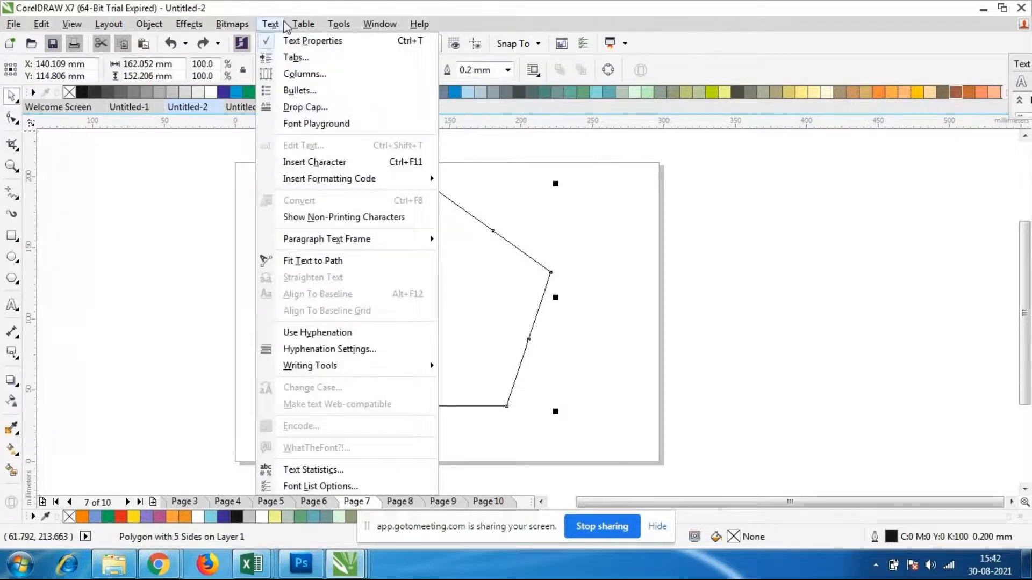
mouse_move(277, 23)
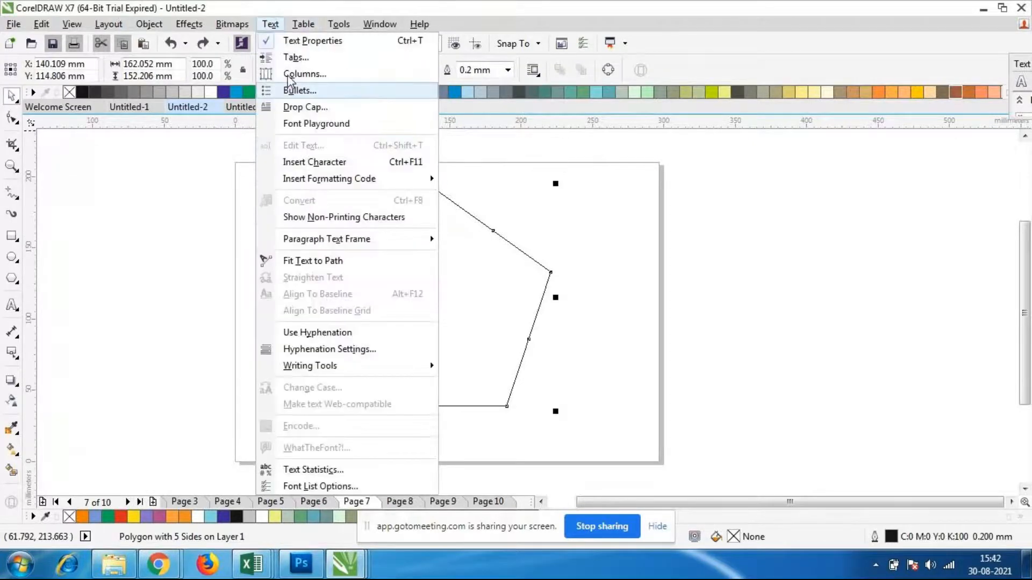
click(319, 262)
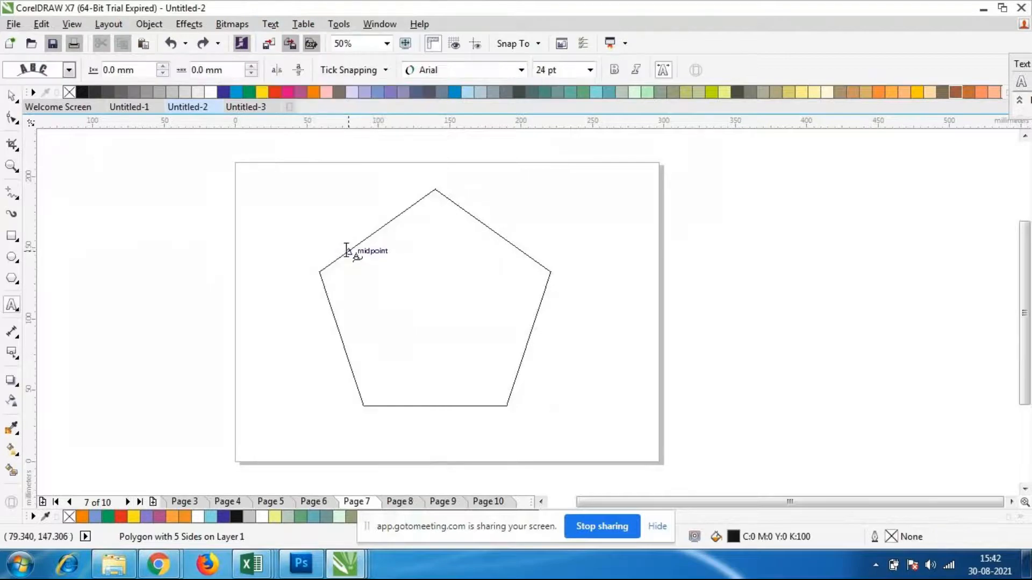
text(tefeergtregtewr)
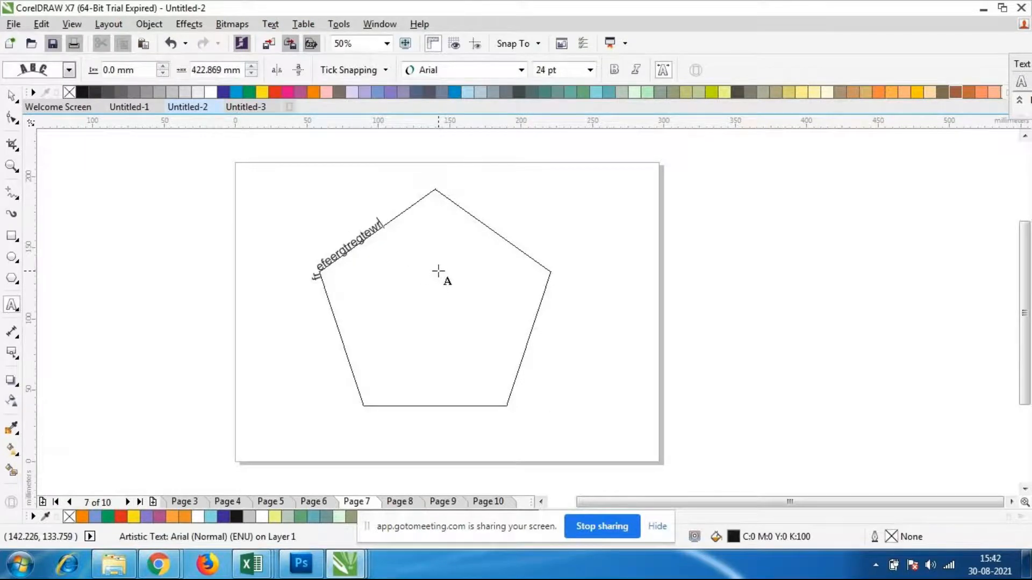
text(gegfefefeh)
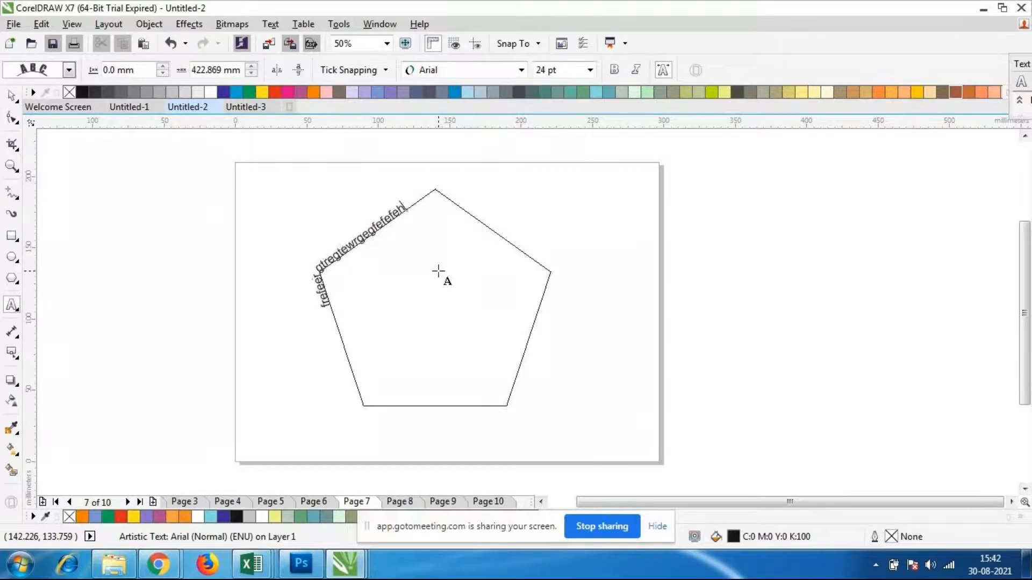
text(fefgeyeyfehfehfebhfbehfeh)
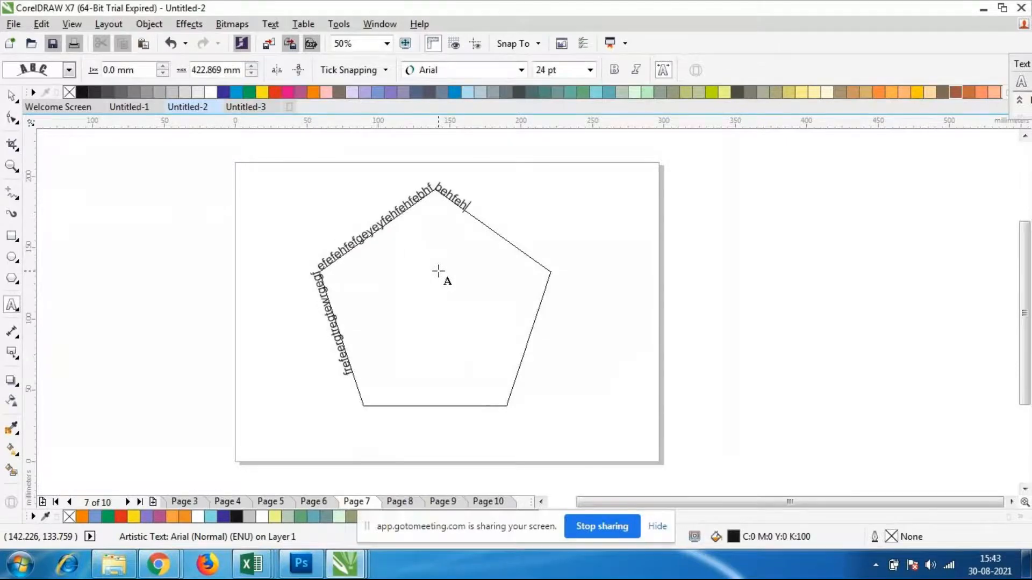
text(ebhfbehbhebfhebfehbfhebfhefbehfbehfe)
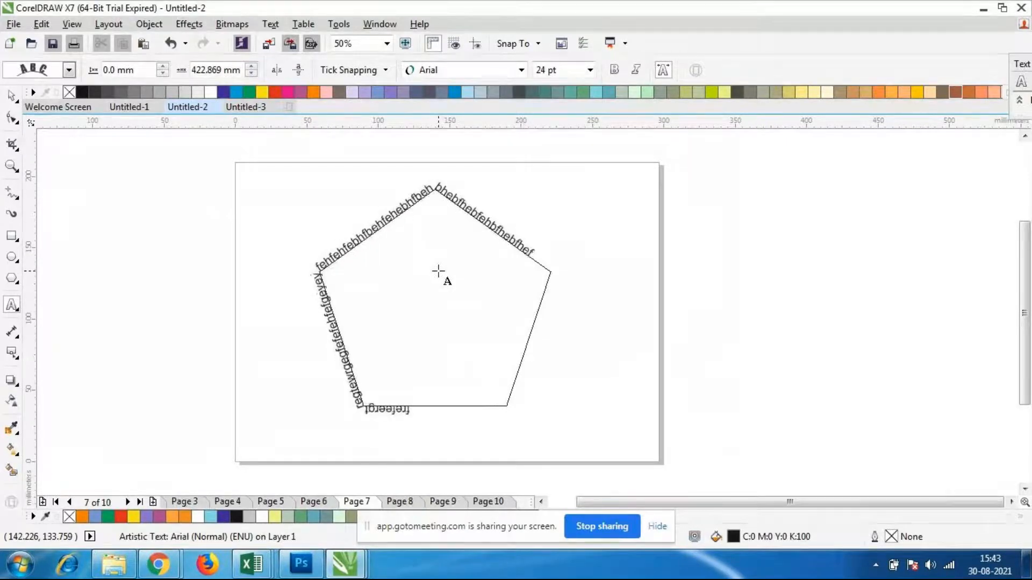
text(hfehbfhefhefhefbheehbfehbfhebhe)
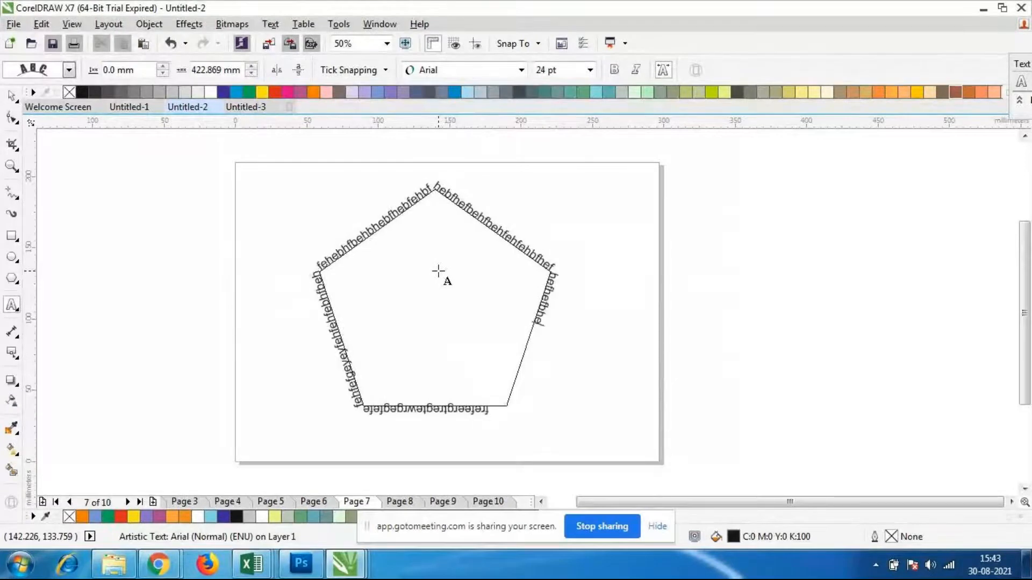
text(fhefbhee)
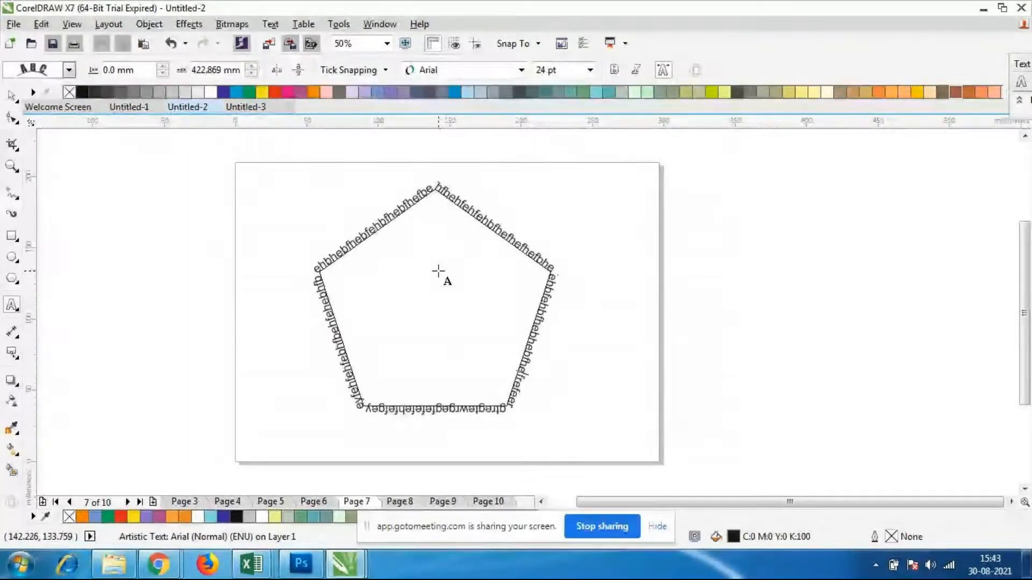
Shift the letter b beside the pentagon's upper-left corner further along the edge with the Shape tool, and deselect the text
scroll(450, 276, up, 1)
click(12, 121)
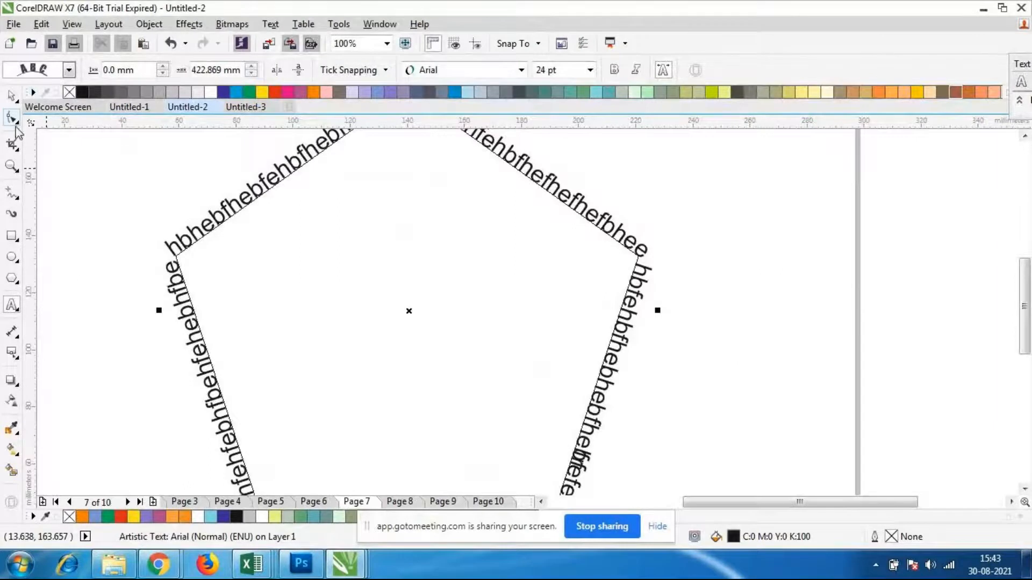
scroll(195, 130, down, 1)
scroll(219, 162, up, 1)
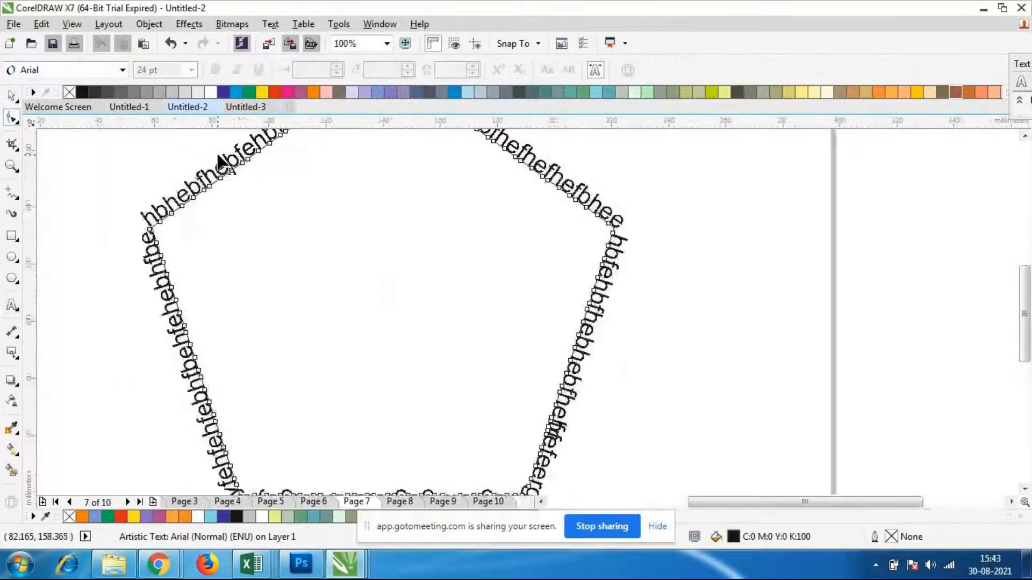
click(158, 223)
drag(158, 222, 230, 256)
scroll(219, 222, down, 1)
click(12, 95)
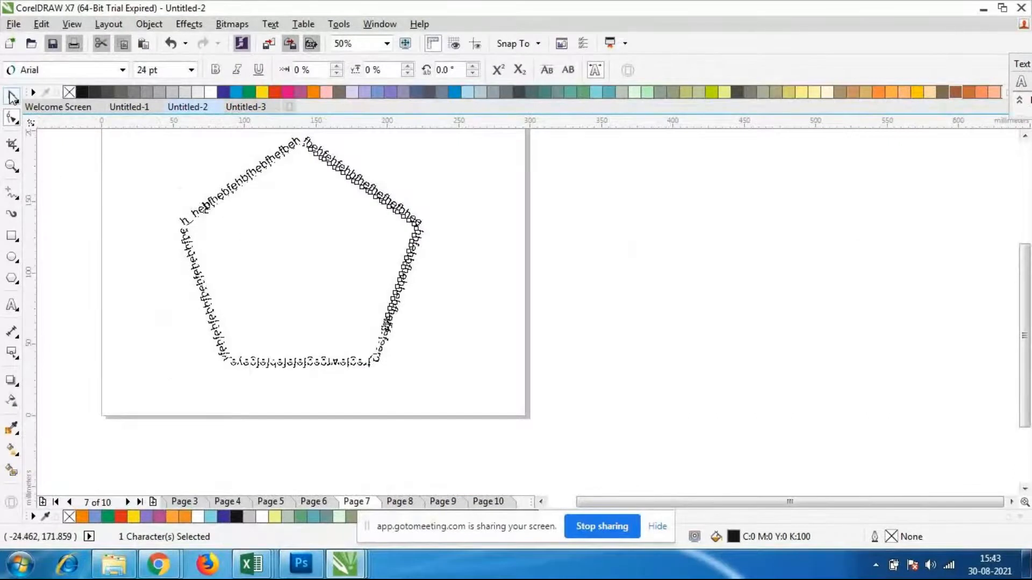
click(250, 264)
Reshape the pentagon path beneath the text by moving its right-hand corner node slightly inward
double_click(232, 183)
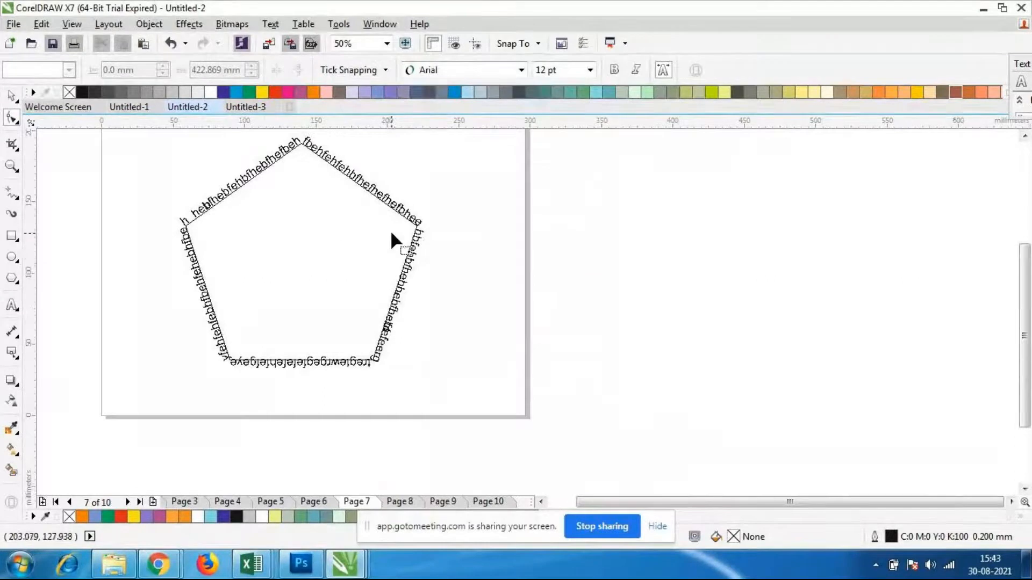
scroll(392, 229, up, 3)
click(484, 214)
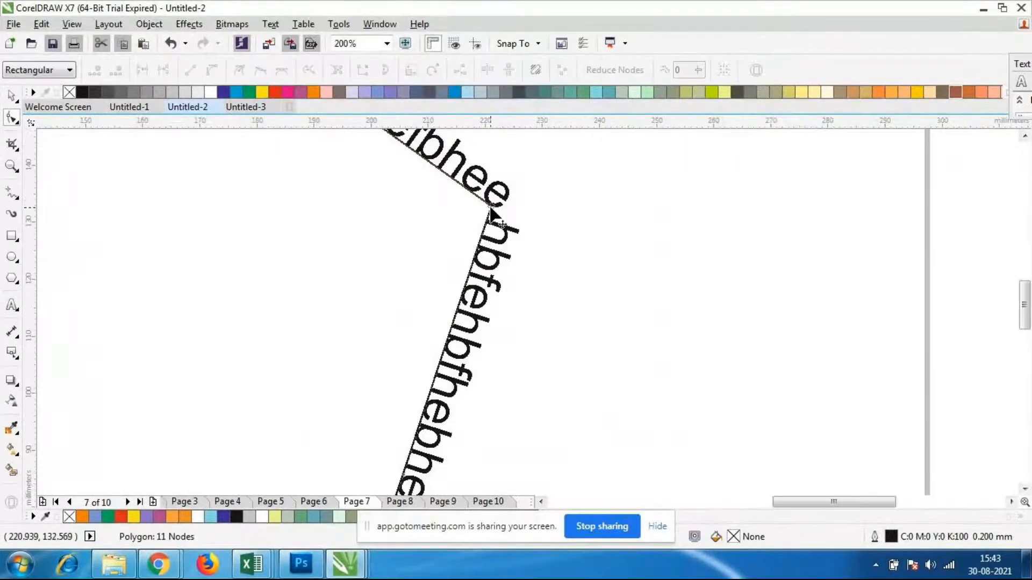
drag(491, 206, 450, 234)
scroll(396, 196, down, 3)
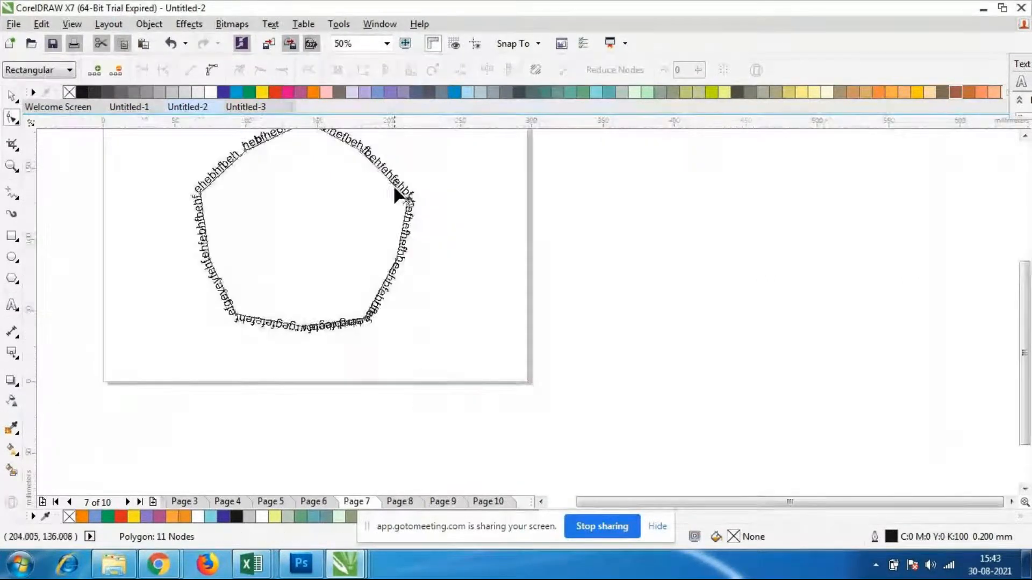
Pull the path's nodes across the centre to turn the text outline into a star with crossing lines
scroll(290, 202, up, 2)
drag(109, 189, 281, 229)
scroll(333, 228, down, 2)
scroll(360, 247, up, 2)
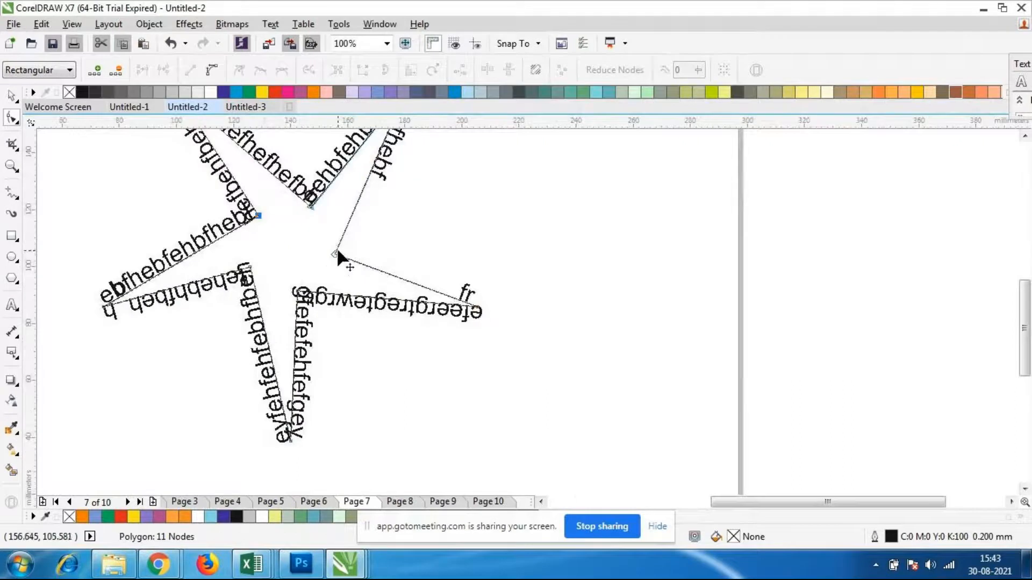
drag(350, 249, 161, 236)
scroll(296, 251, down, 1)
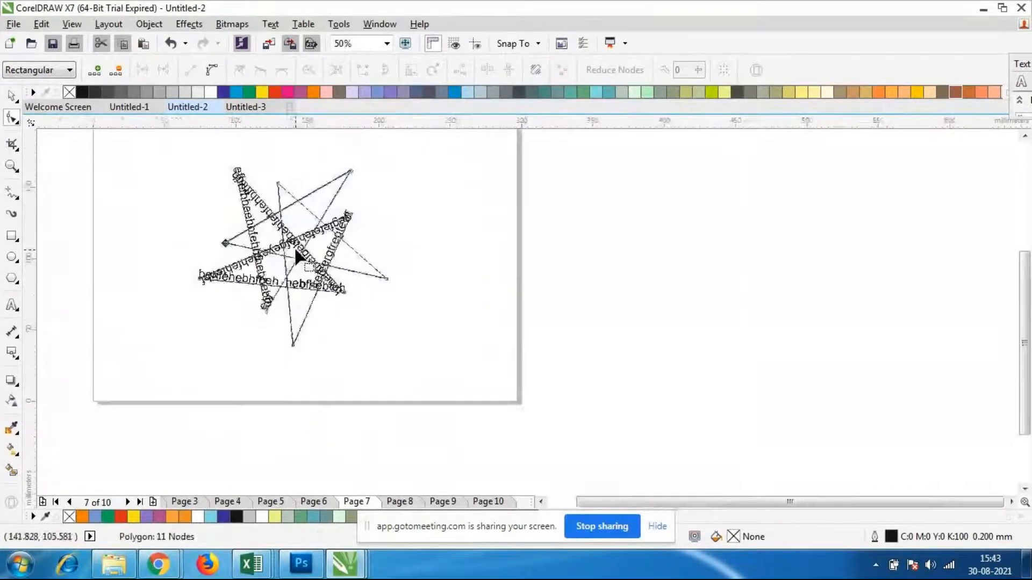
scroll(197, 240, up, 1)
drag(252, 248, 189, 239)
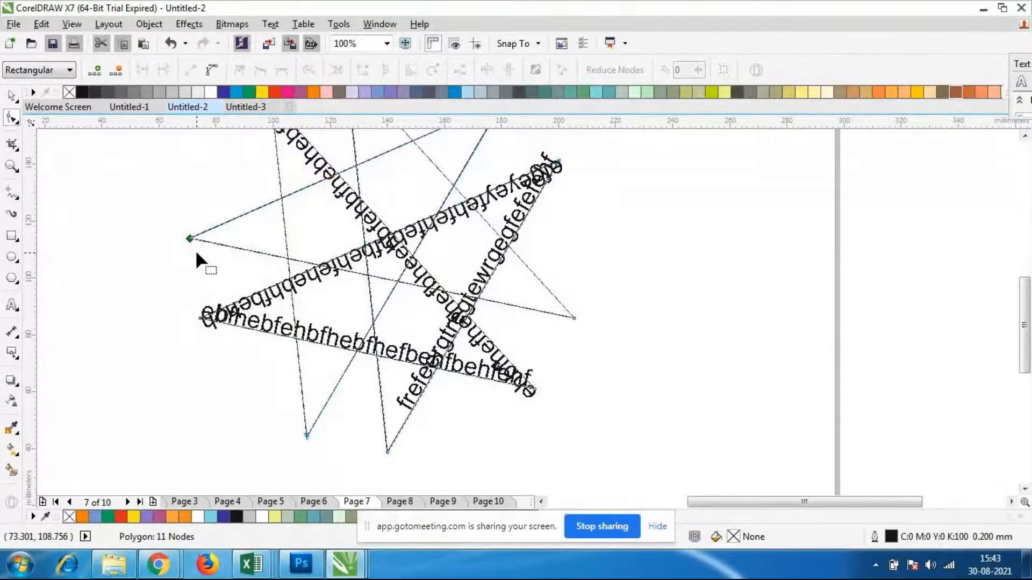
Undo the node edits, the letter shift and the path text, back to the plain pentagon
key(ctrl+z)
key(ctrl+z)
key(ctrl+z)
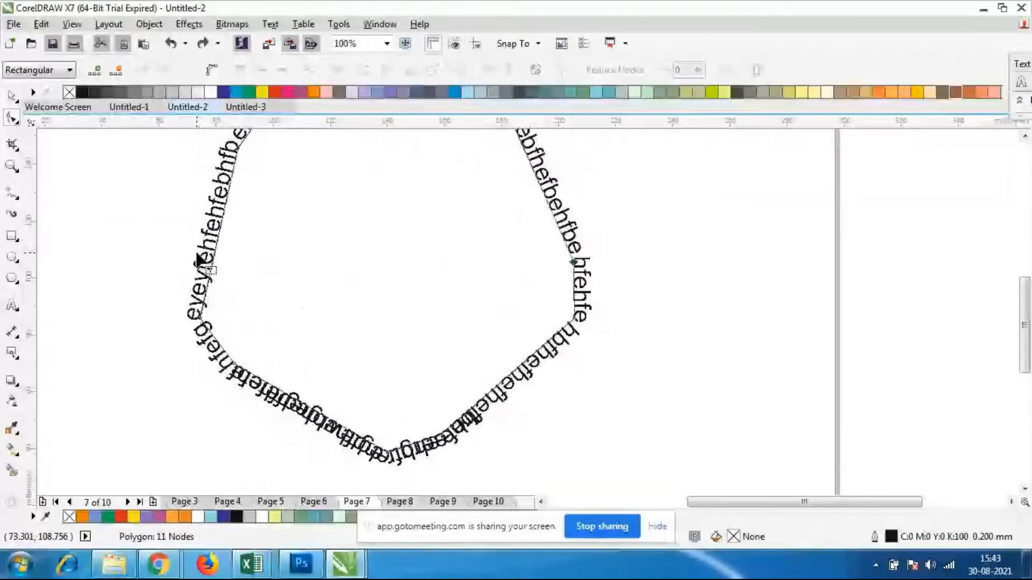
key(ctrl+z)
key(ctrl+z)
key(ctrl+z)
key(ctrl+z)
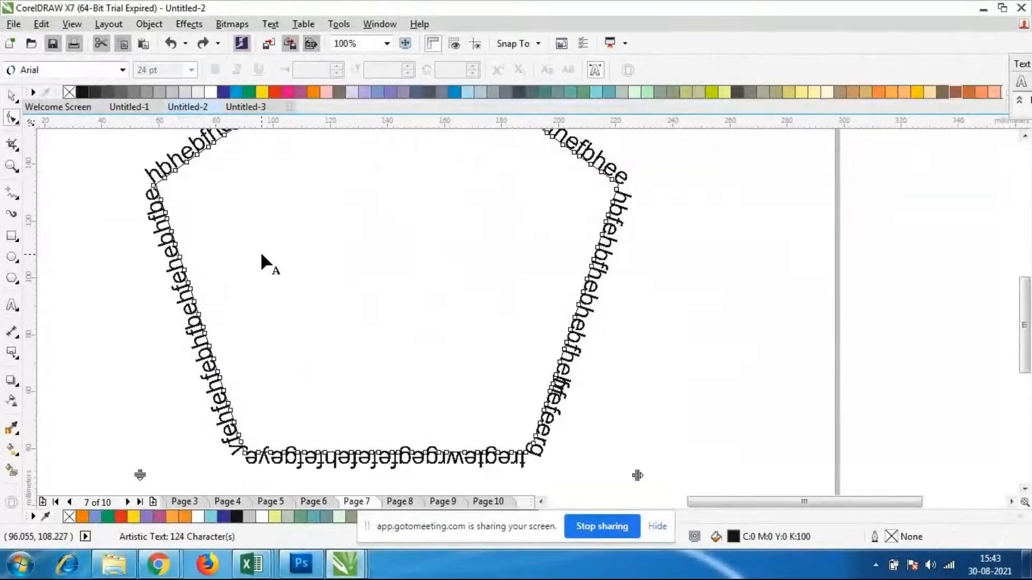
scroll(261, 251, down, 2)
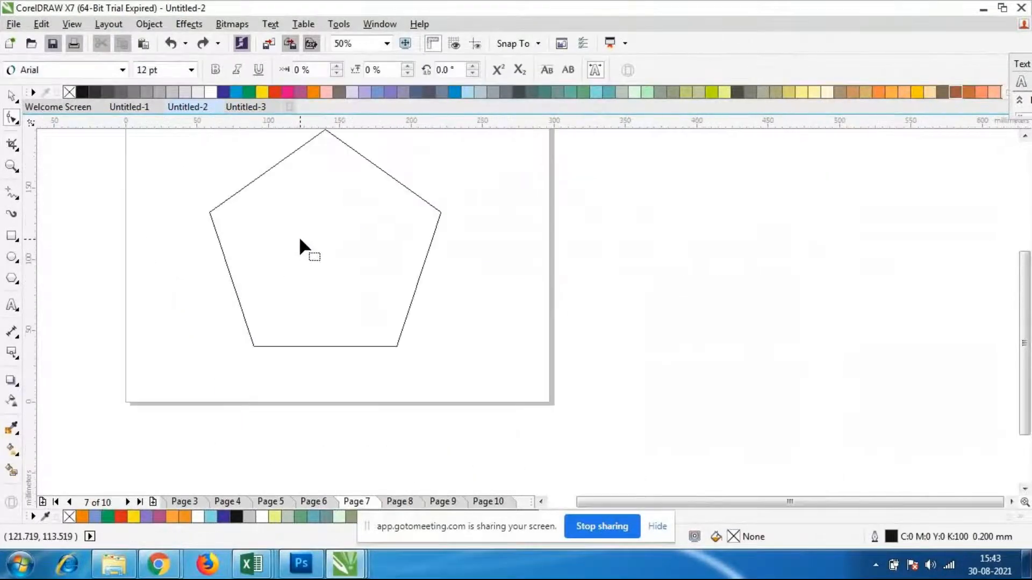
Select the plain pentagon and delete it from the page
scroll(299, 237, down, 1)
click(10, 95)
drag(221, 175, 324, 292)
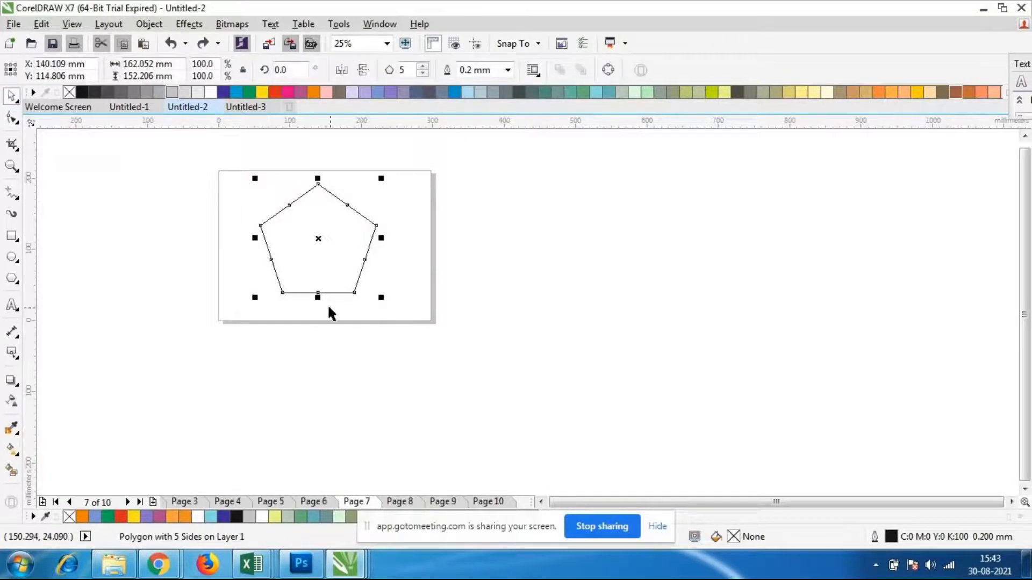
key(Delete)
scroll(330, 255, down, 1)
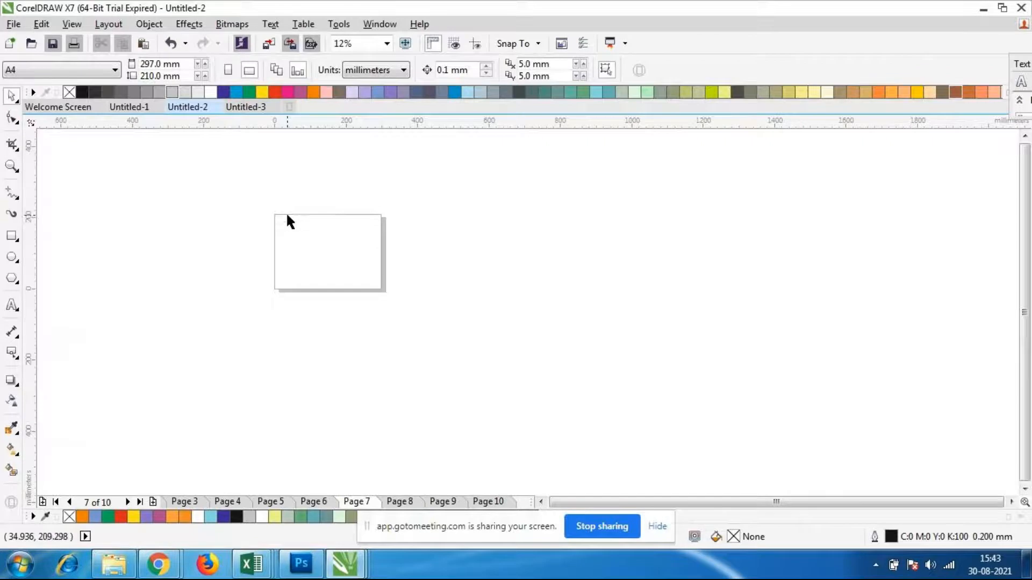
scroll(286, 211, up, 1)
scroll(310, 240, up, 1)
scroll(333, 269, down, 1)
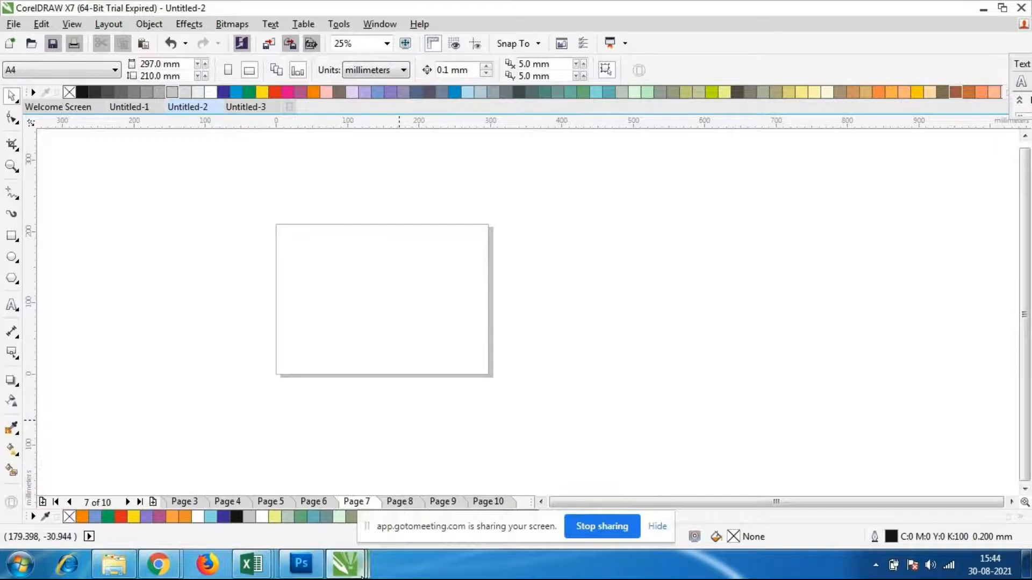
scroll(267, 317, up, 1)
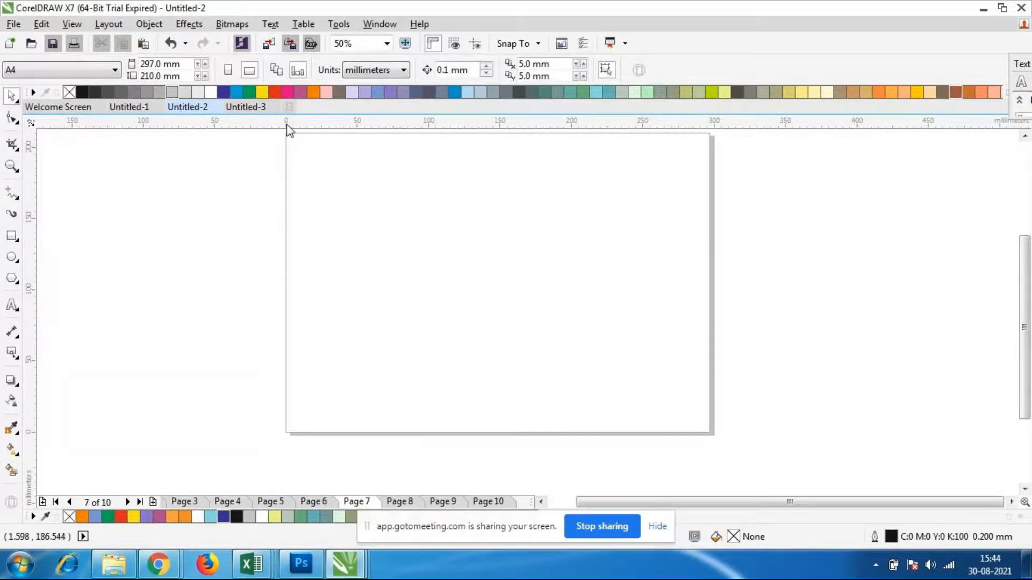
scroll(450, 327, down, 1)
scroll(489, 303, up, 1)
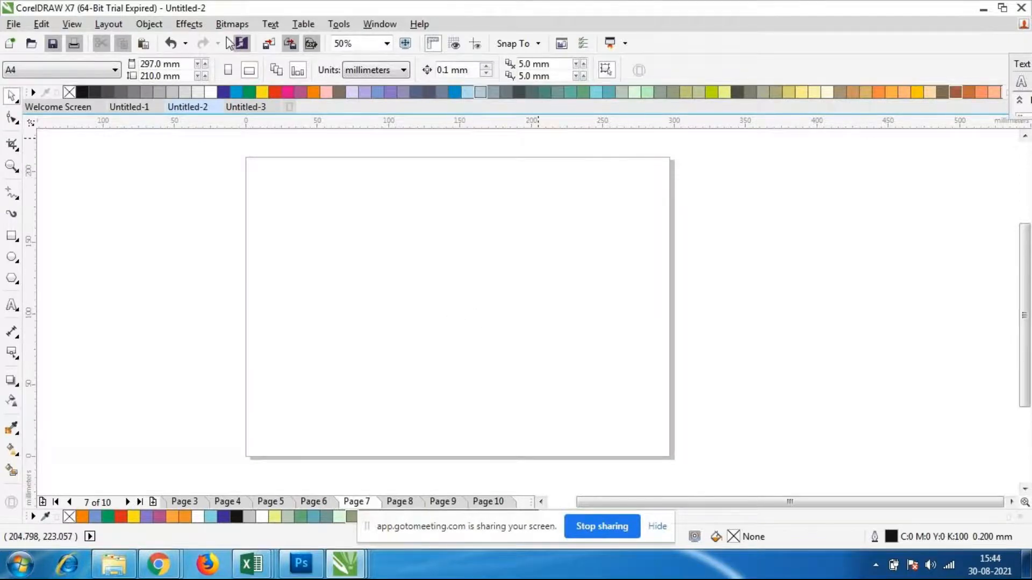
click(189, 24)
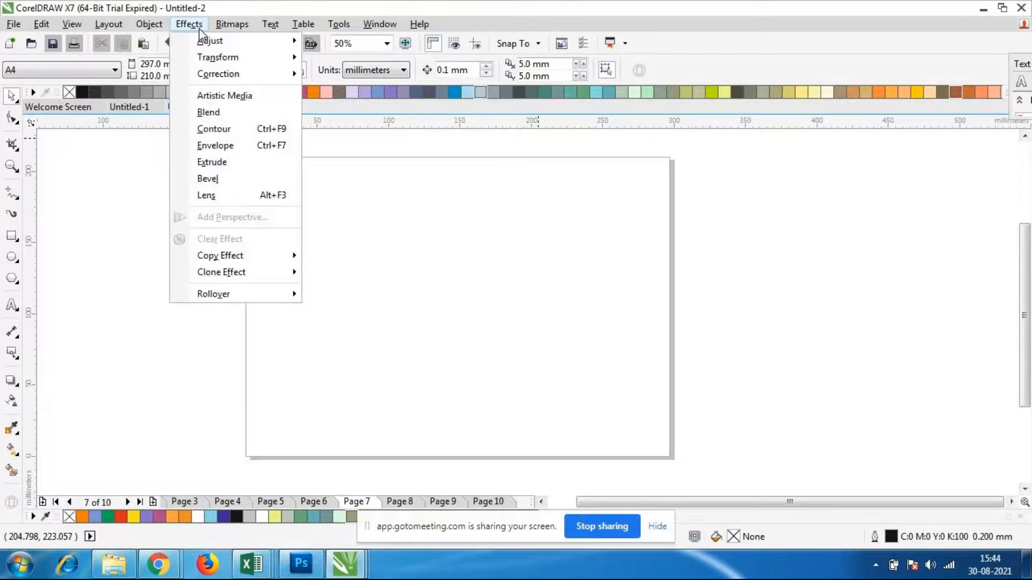
mouse_move(283, 31)
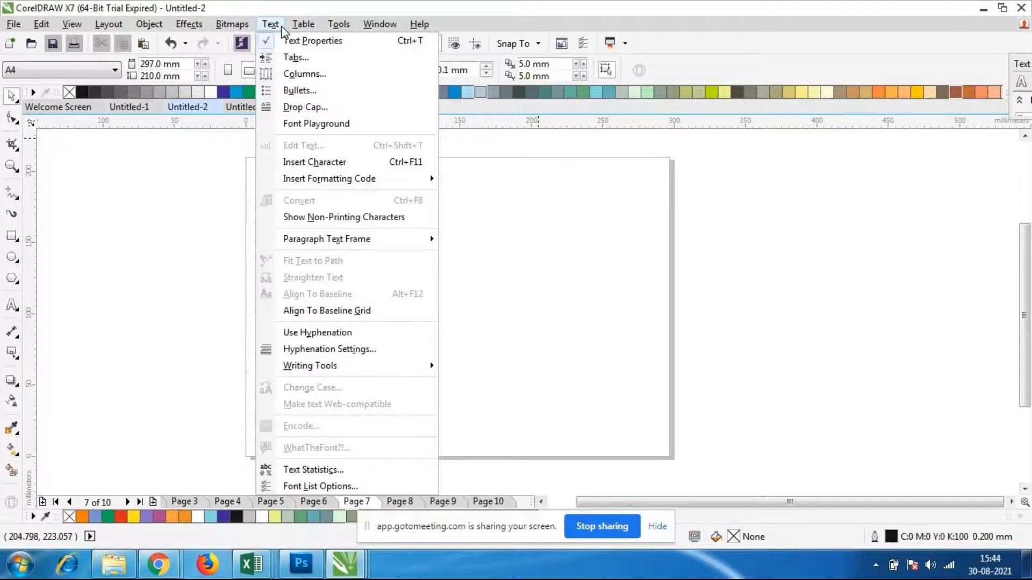
click(869, 249)
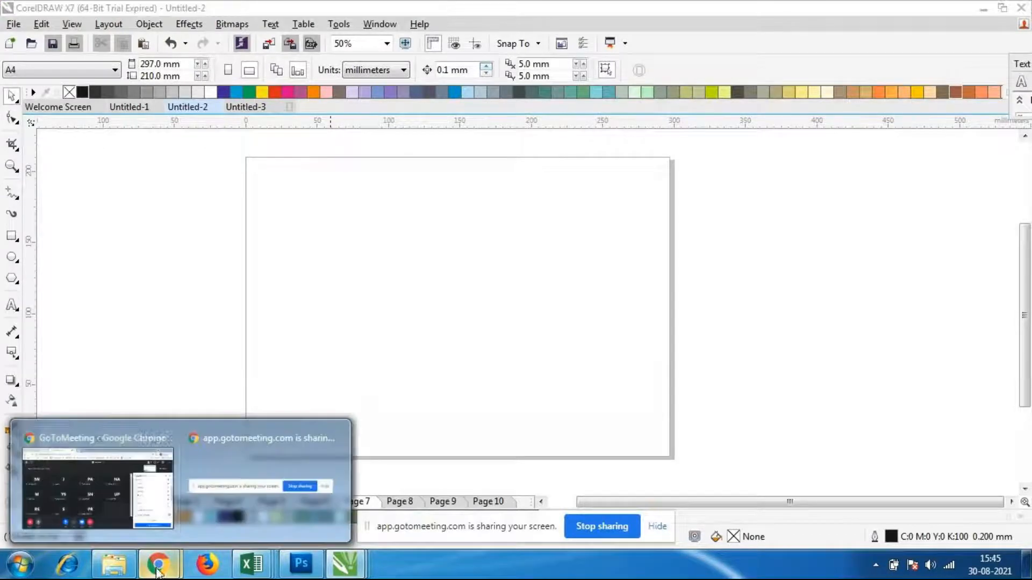
click(96, 473)
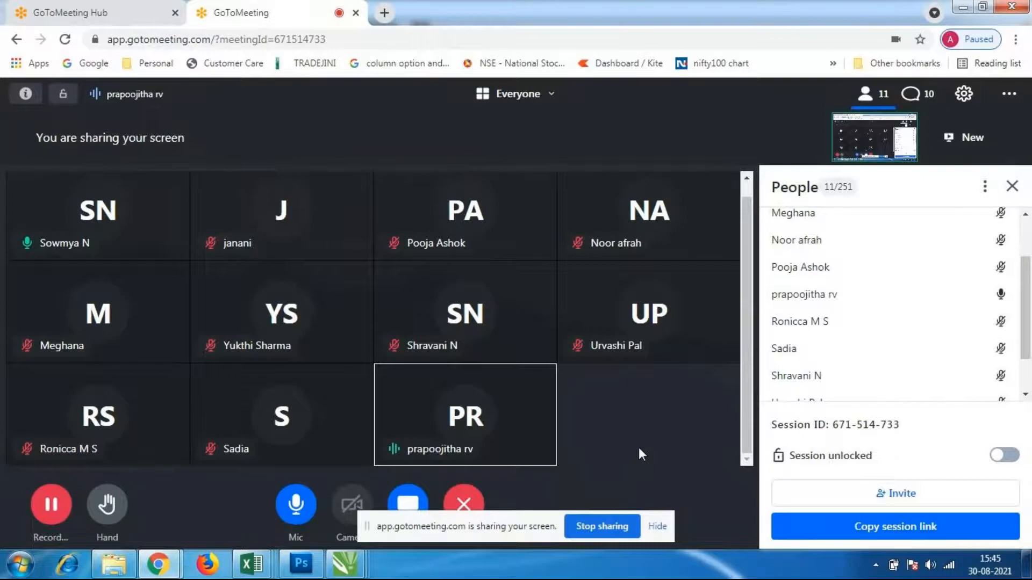
click(345, 564)
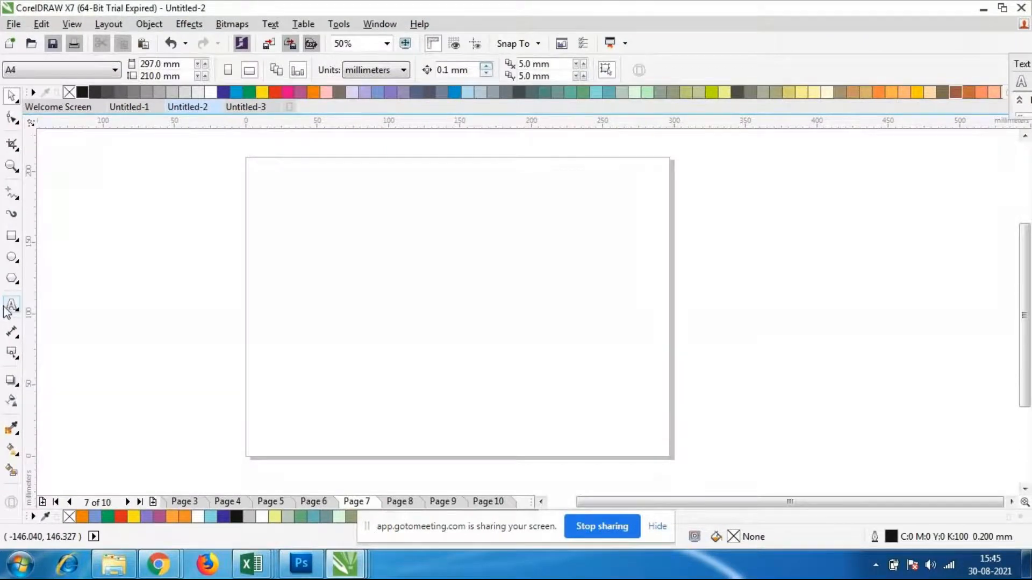
Draw a ribbon banner shape about 214 mm wide and 43 mm high near the page's upper edge and centre it horizontally
click(13, 281)
click(51, 292)
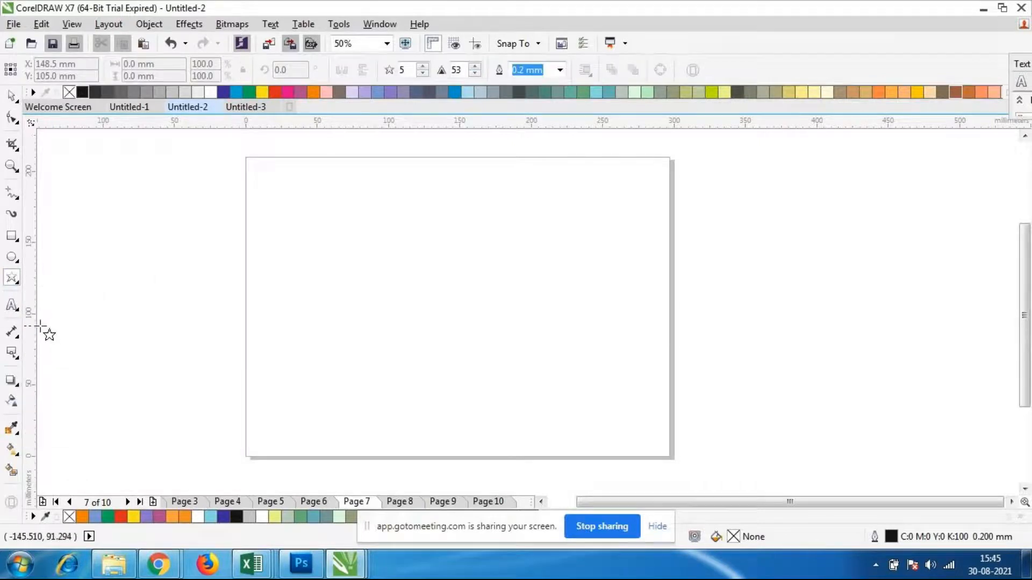
click(14, 282)
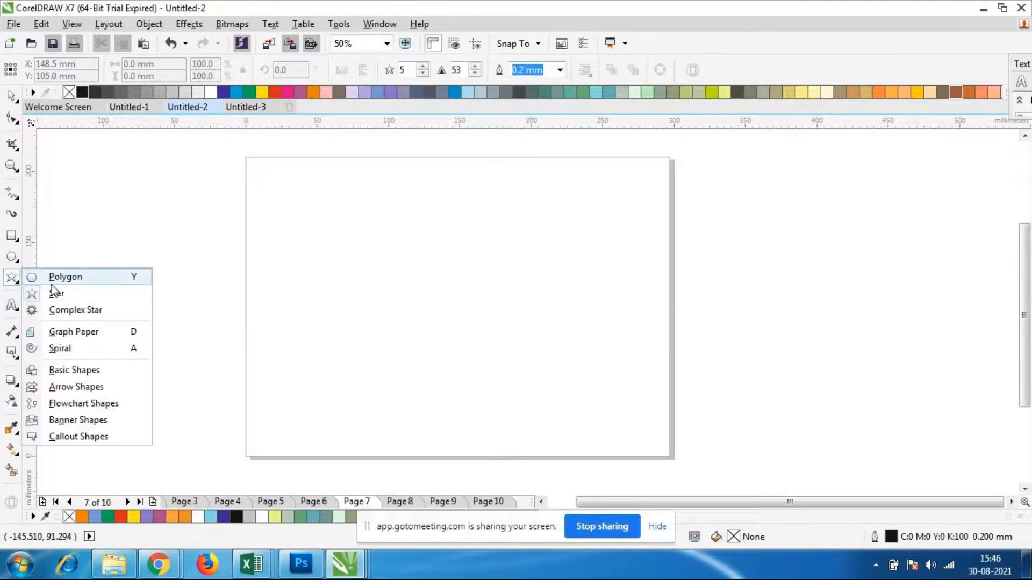
click(102, 421)
click(391, 71)
click(439, 94)
click(396, 70)
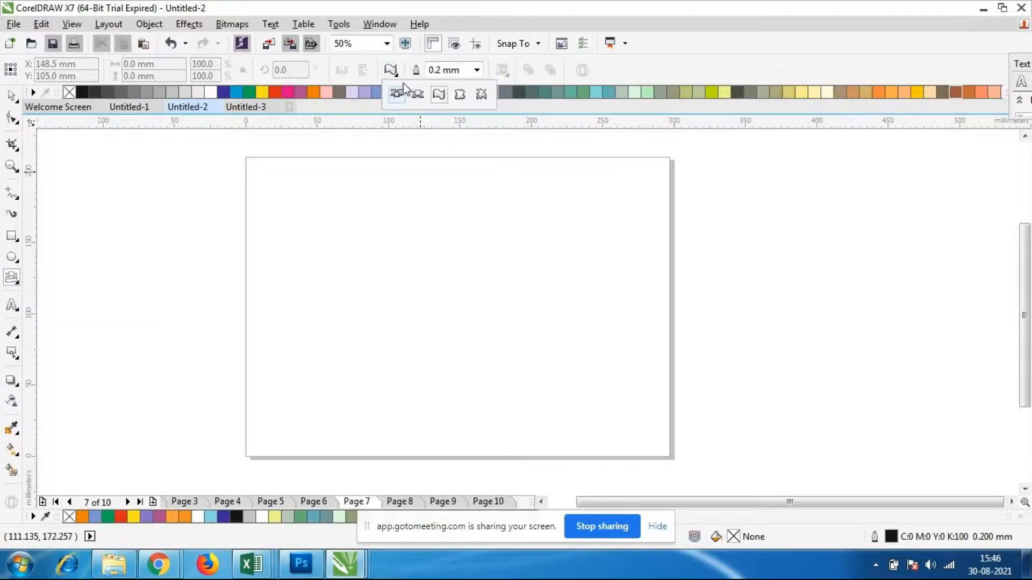
click(404, 95)
mouse_move(331, 186)
mouse_down()
mouse_move(536, 258)
mouse_move(647, 259)
mouse_up()
click(11, 95)
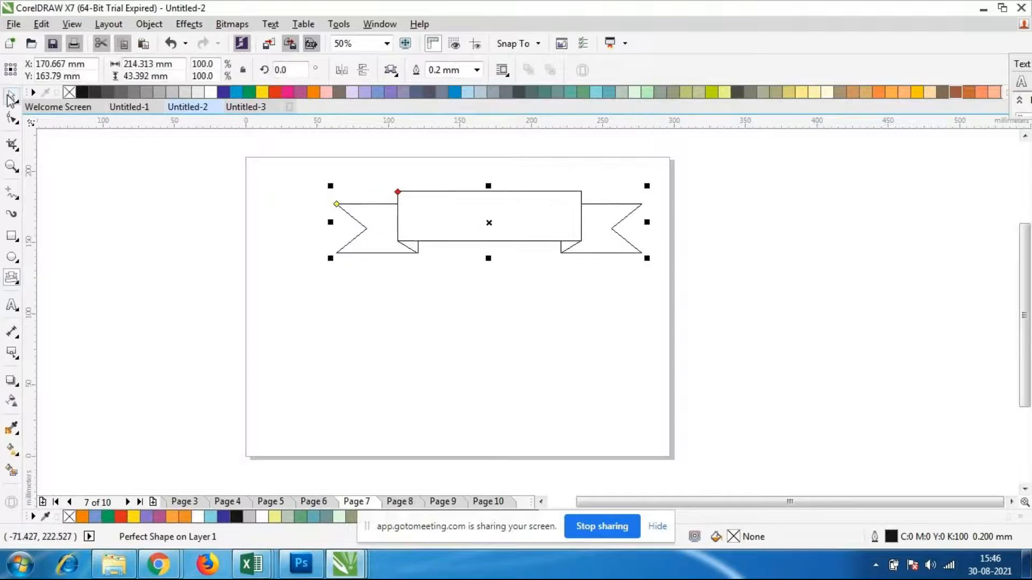
drag(488, 224, 451, 225)
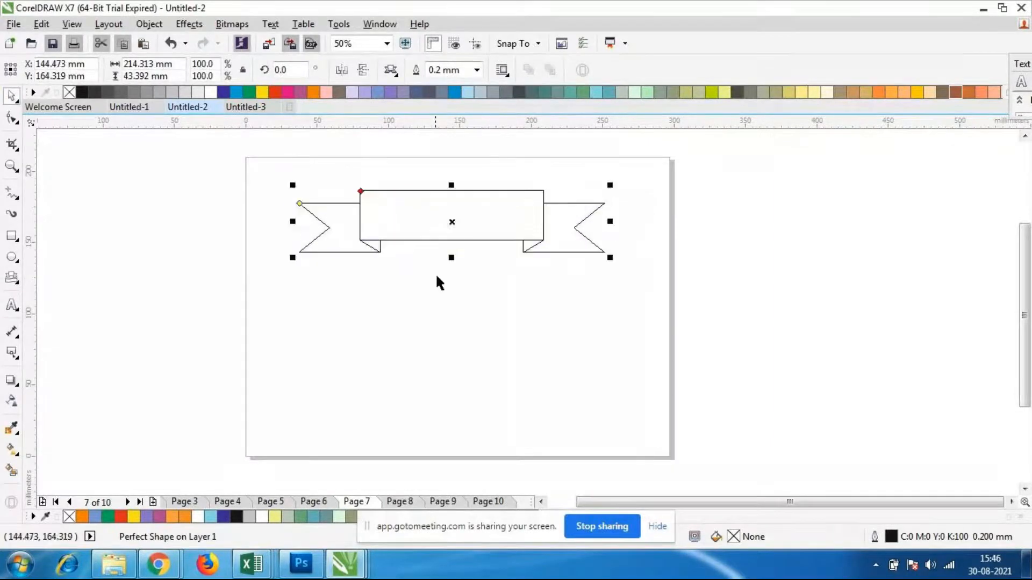
click(435, 273)
Draw a nine-pointed complex star about 102 by 77 mm and place it over the middle of the banner
click(16, 260)
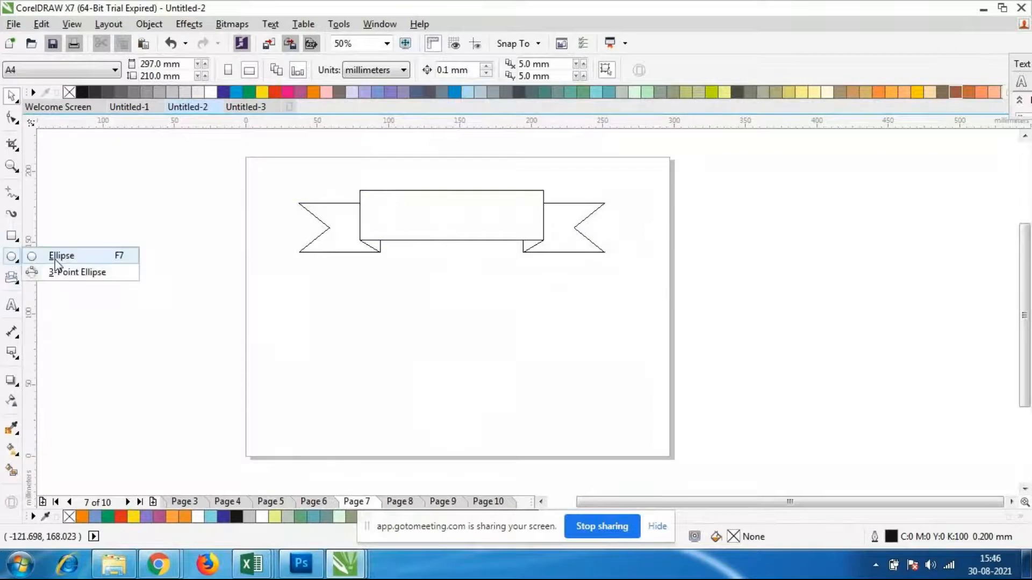
click(15, 260)
click(14, 280)
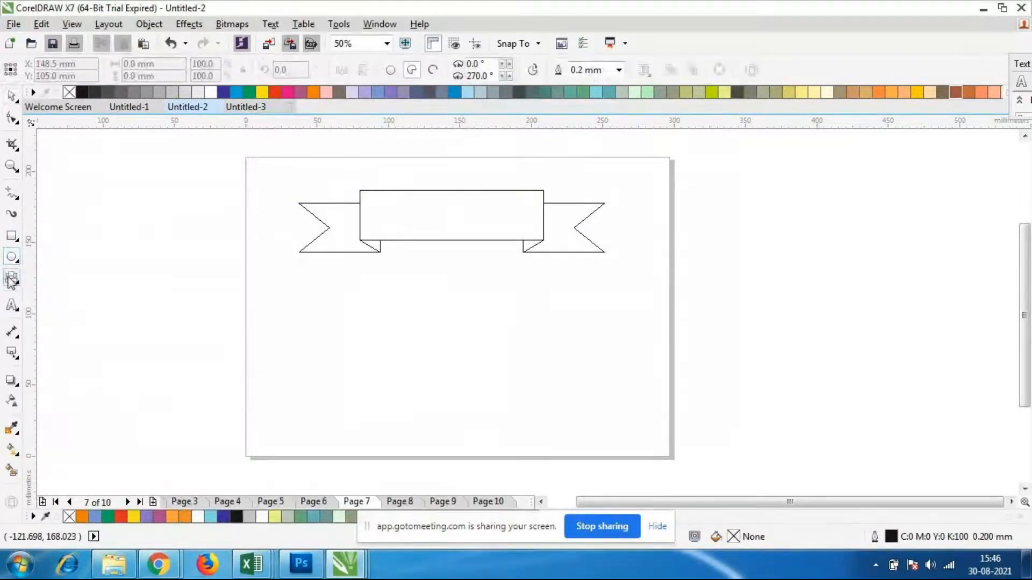
click(53, 309)
drag(230, 283, 372, 372)
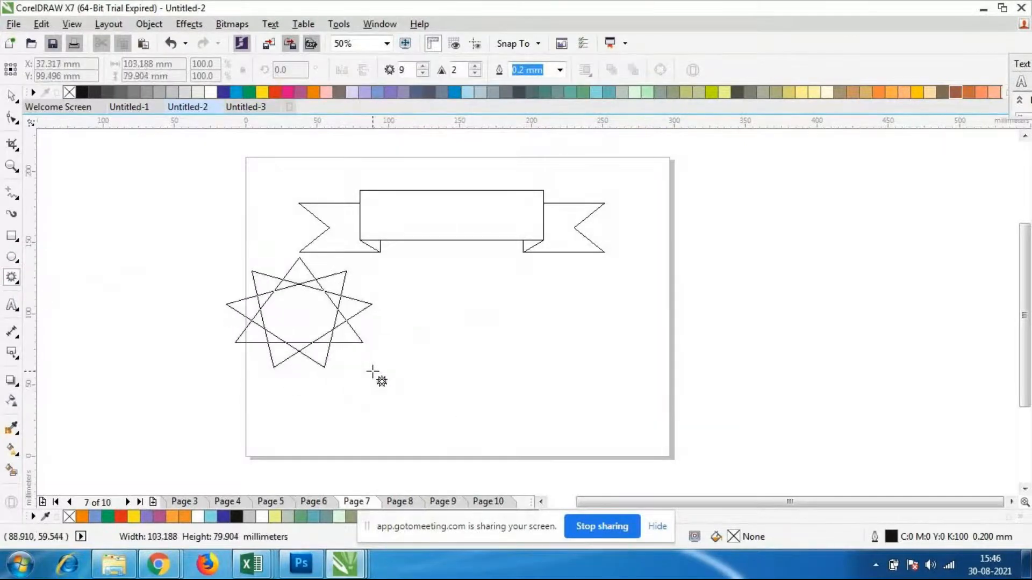
key(space)
drag(288, 311, 443, 213)
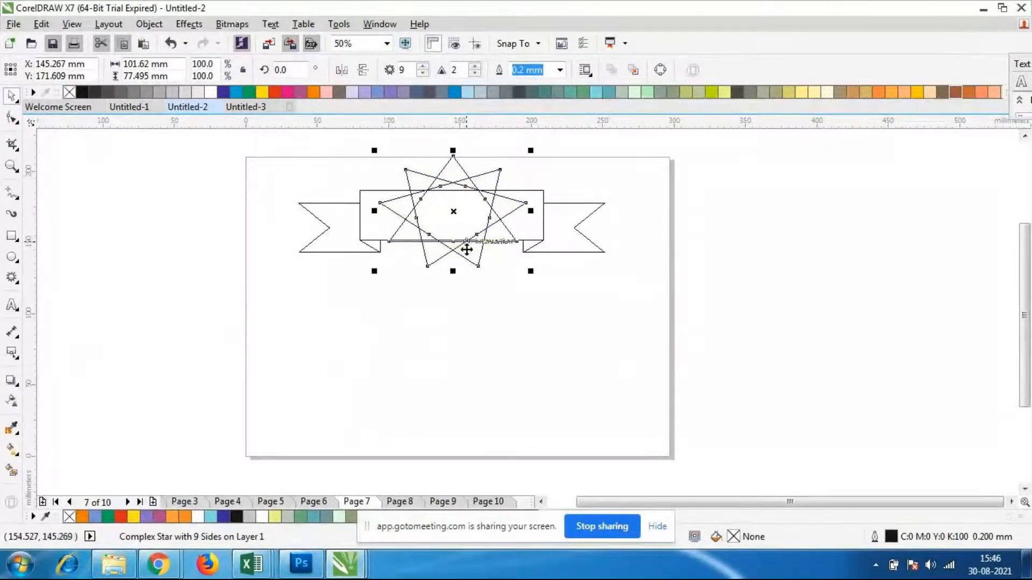
Fill the star with pale yellow-green (C20 M0 Y60 K0) and send it to the back of the layer
click(723, 93)
click(433, 317)
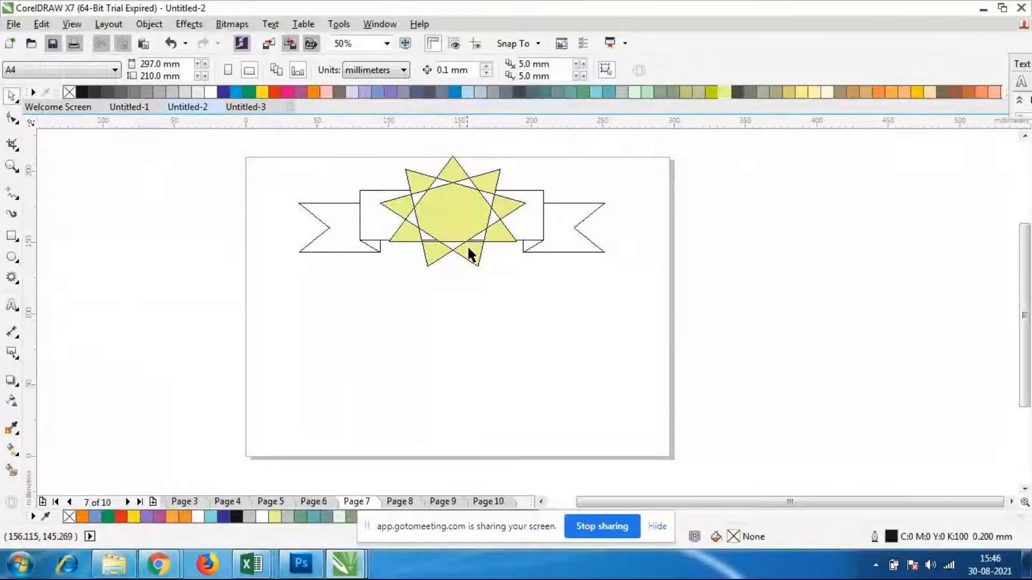
click(454, 255)
right_click(457, 257)
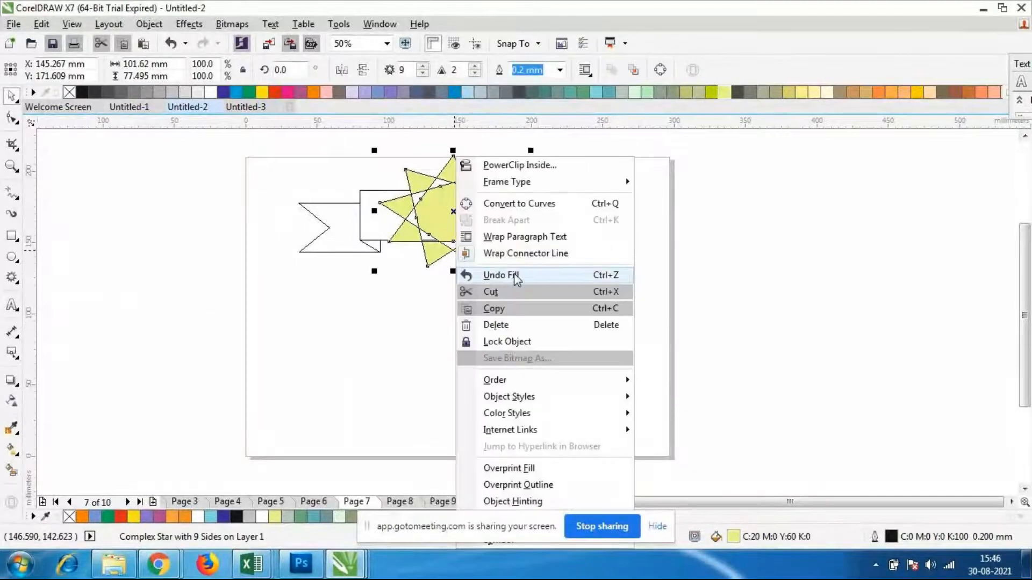
mouse_move(495, 380)
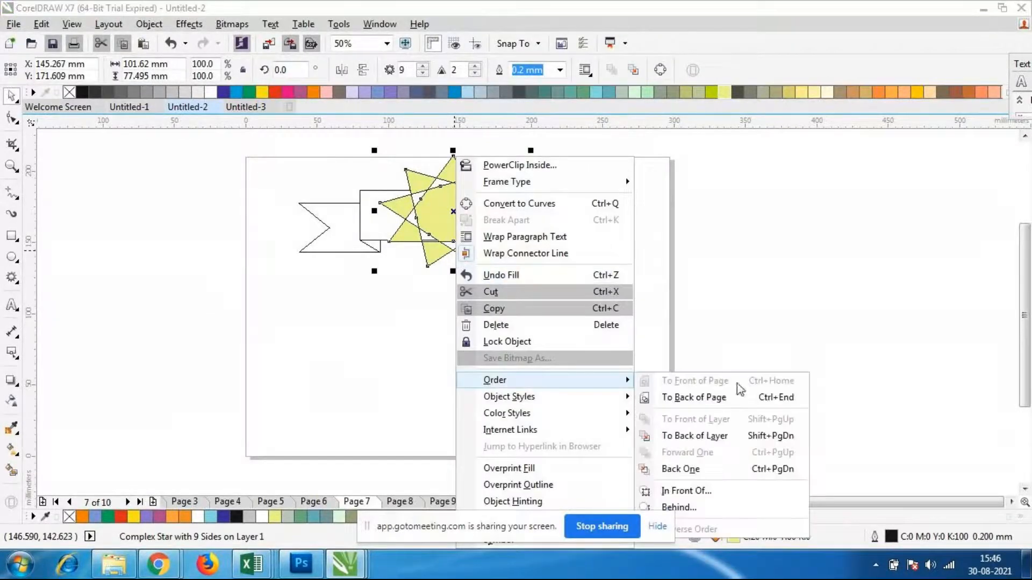
click(698, 436)
Fill the ribbon banner with light yellow (C0 M0 Y60 K0)
click(563, 247)
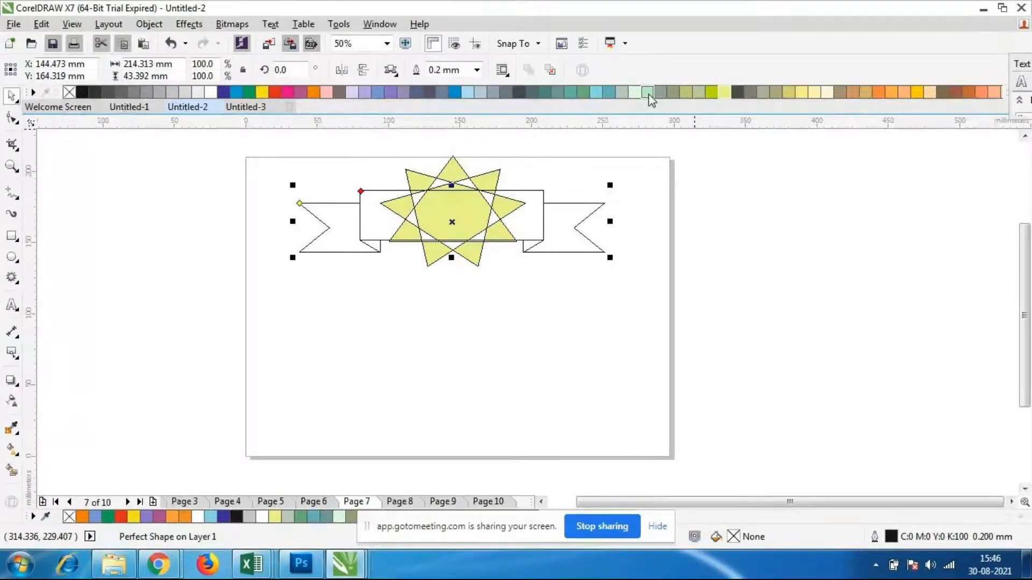
click(648, 93)
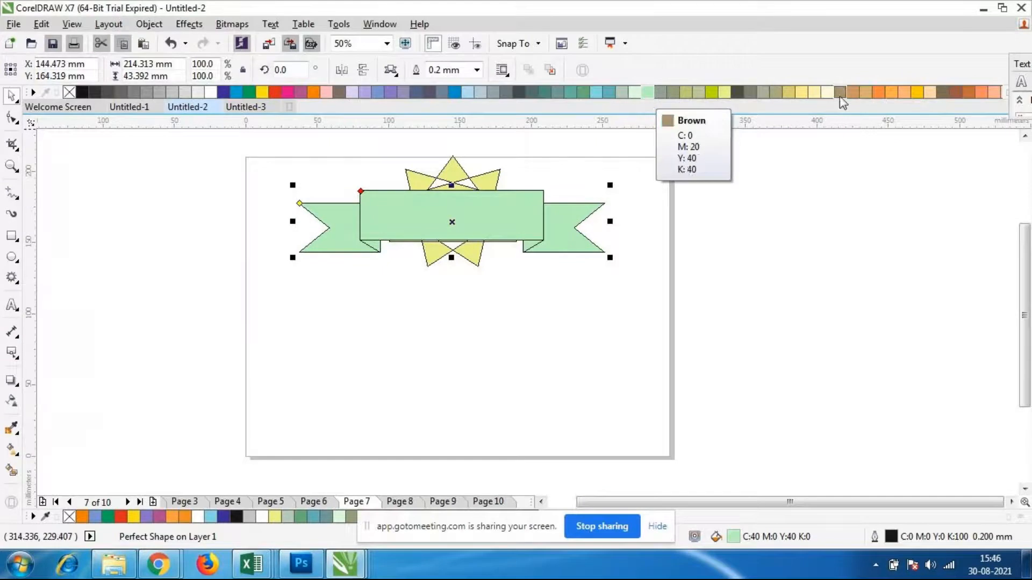
click(802, 93)
click(544, 440)
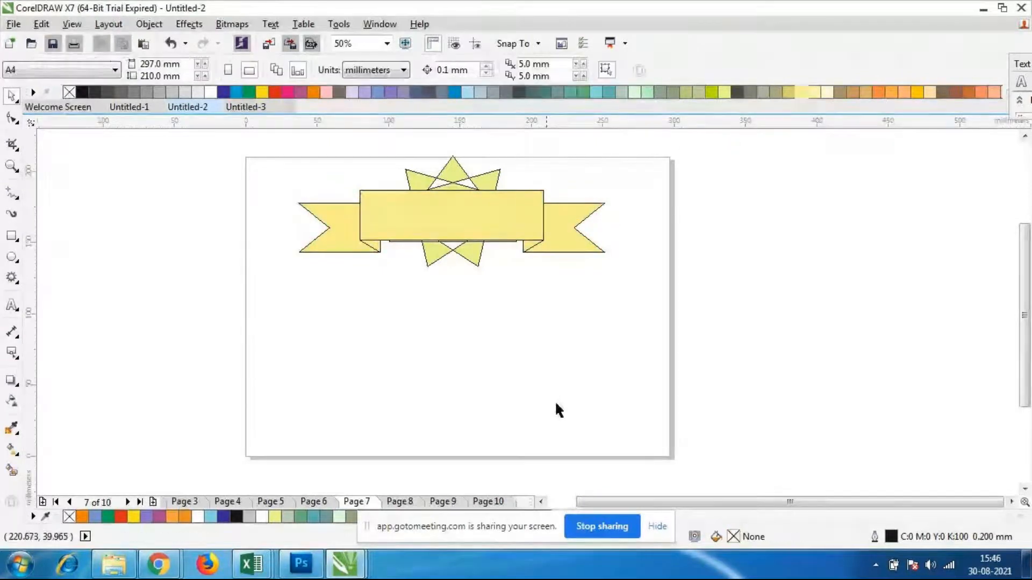
Bring the nine-pointed star to the front of the layer, above the banner
click(487, 213)
click(473, 189)
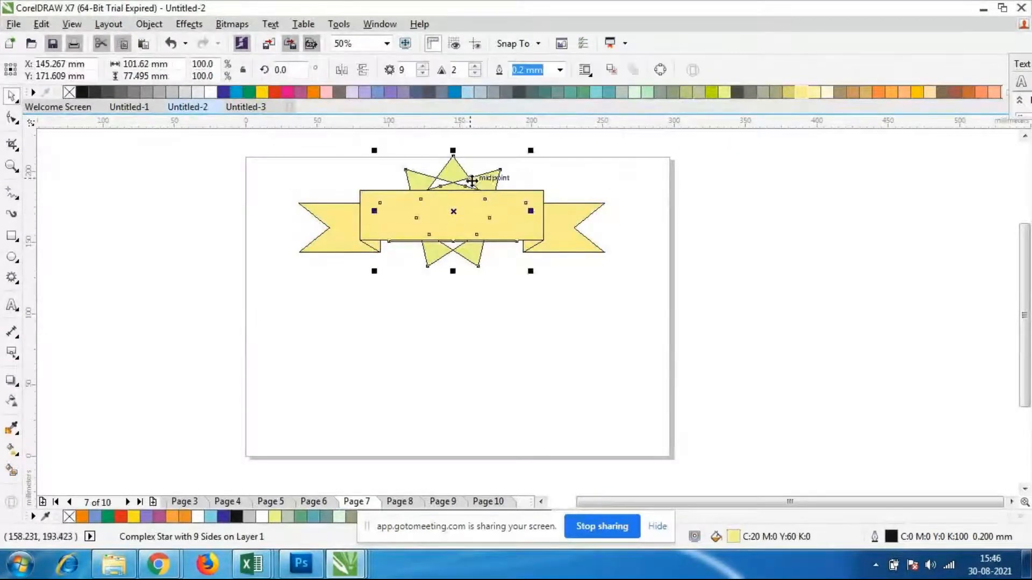
right_click(465, 187)
mouse_move(505, 380)
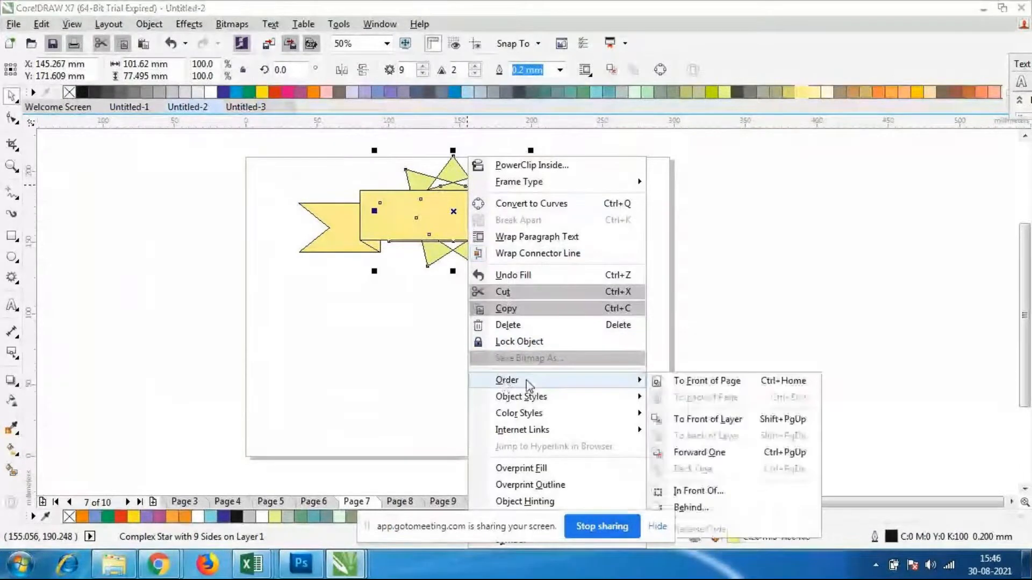
click(709, 422)
click(541, 293)
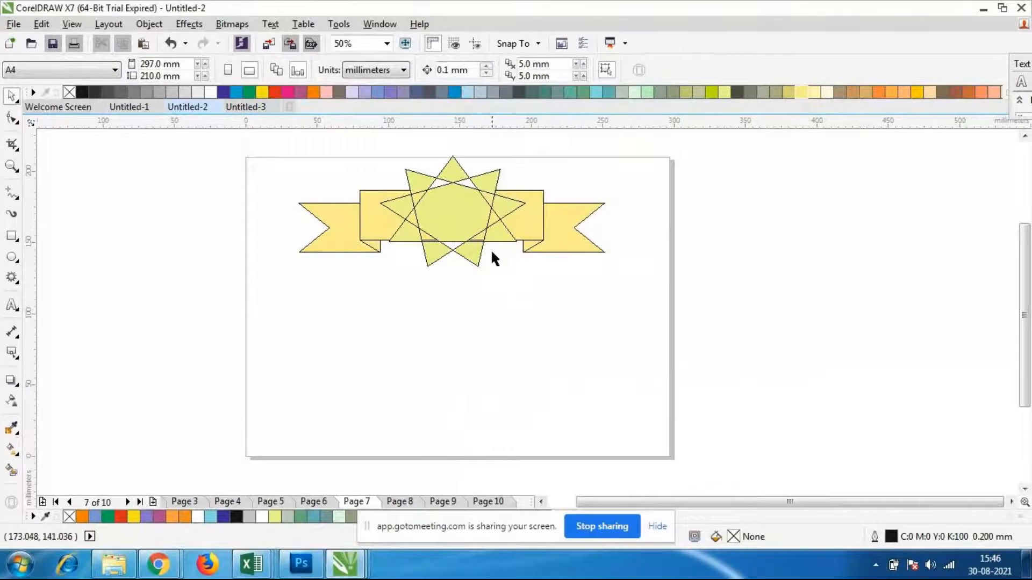
Set the star's outline width to Hairline
click(480, 231)
click(560, 70)
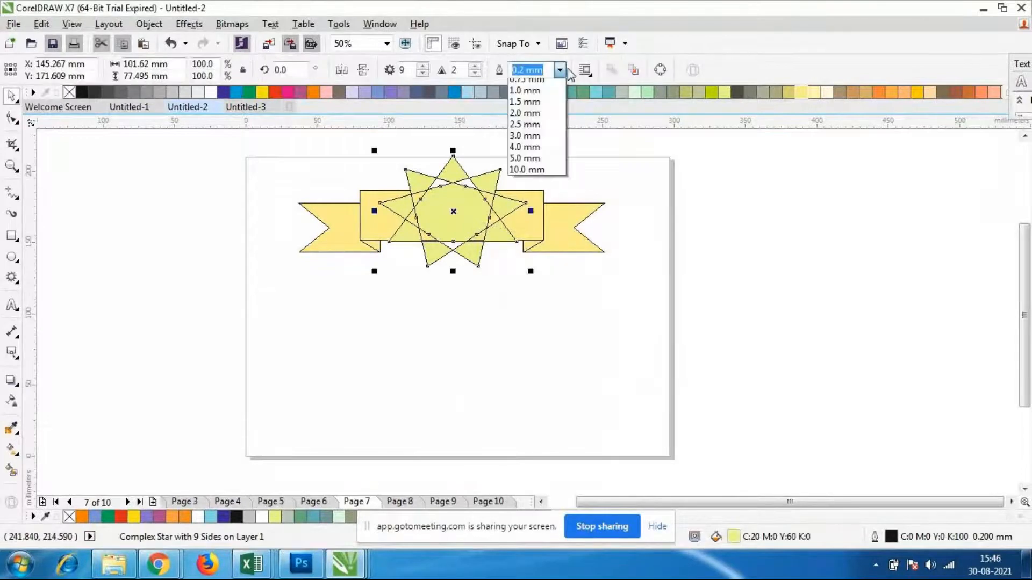
click(524, 85)
click(507, 353)
Remove the ribbon banner's outline by setting its width to None
click(571, 233)
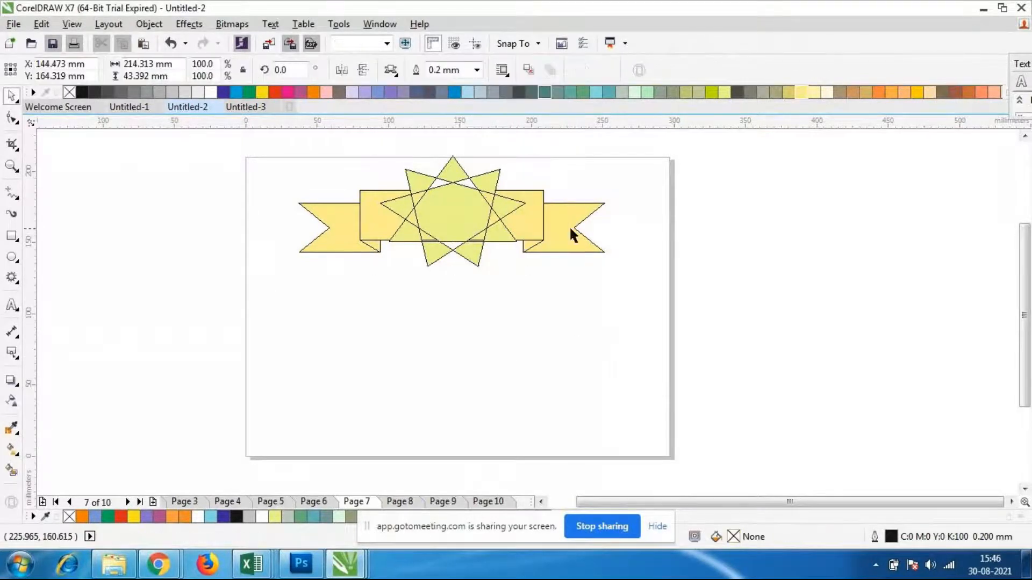
click(595, 205)
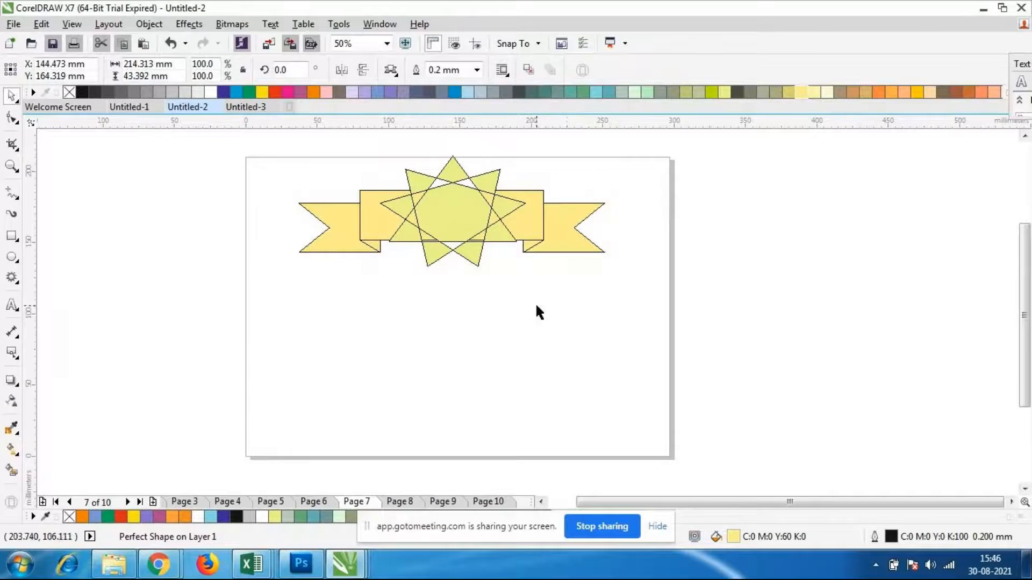
click(583, 236)
click(510, 237)
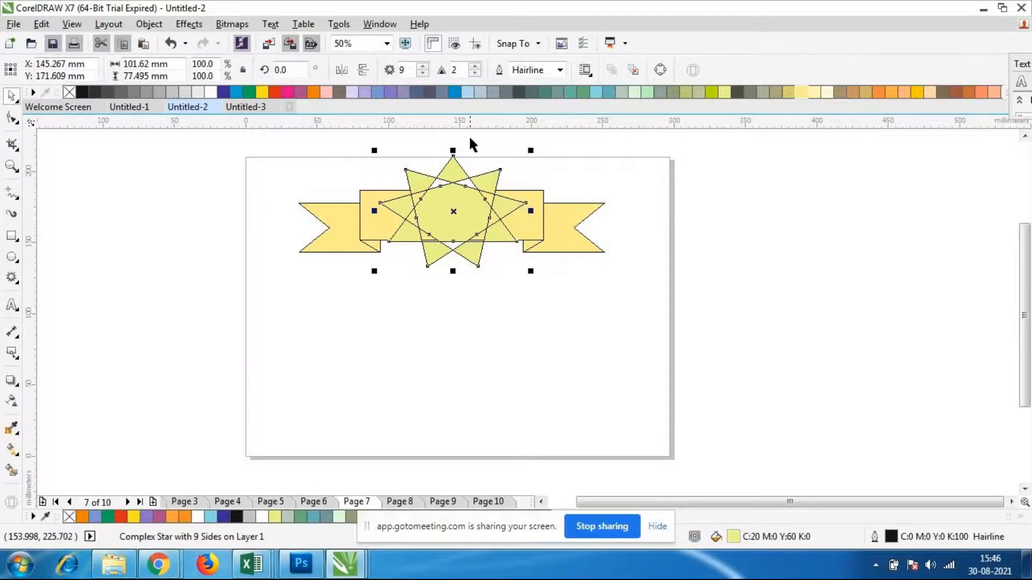
click(534, 234)
click(563, 232)
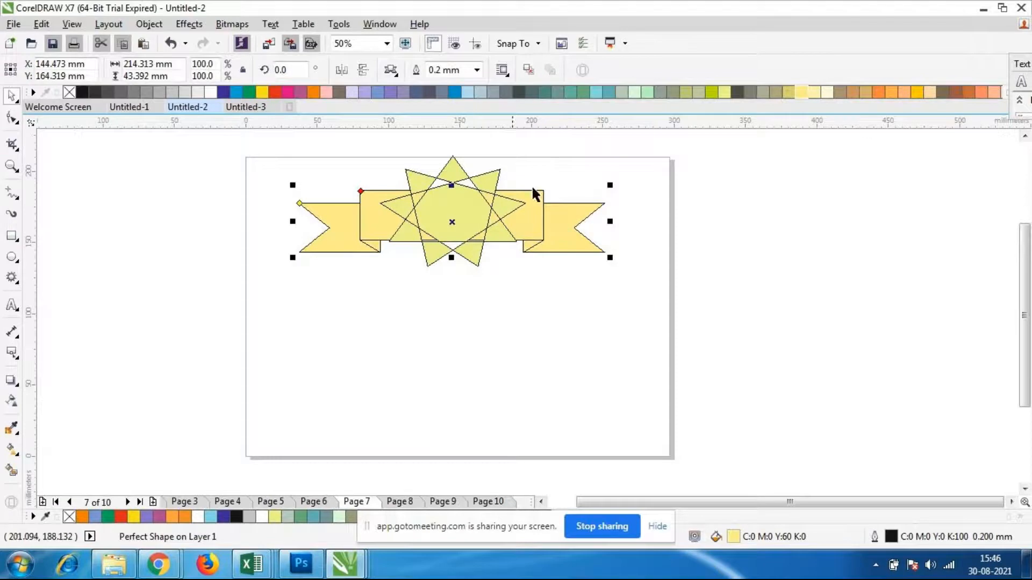
click(481, 74)
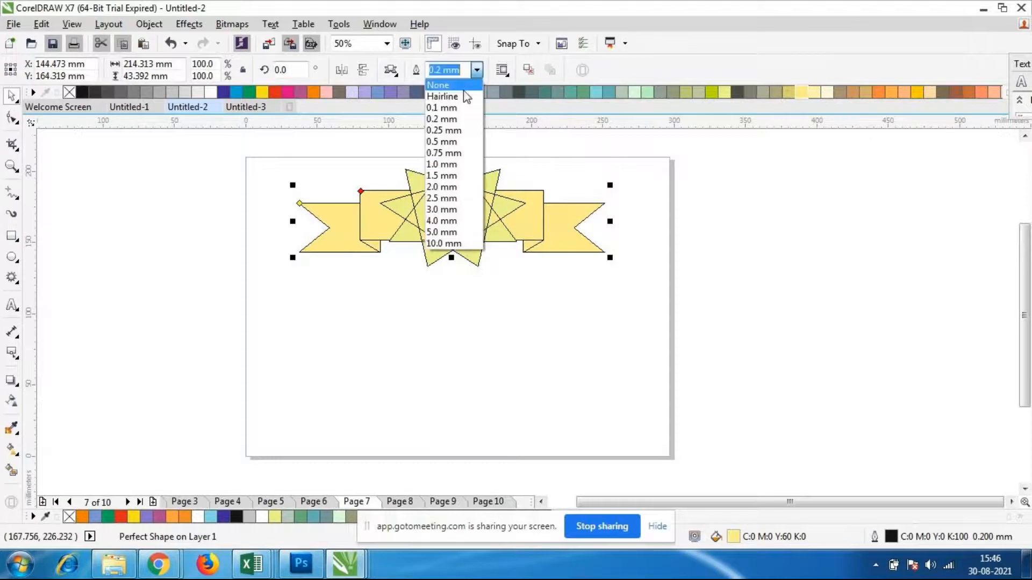
click(451, 92)
click(487, 384)
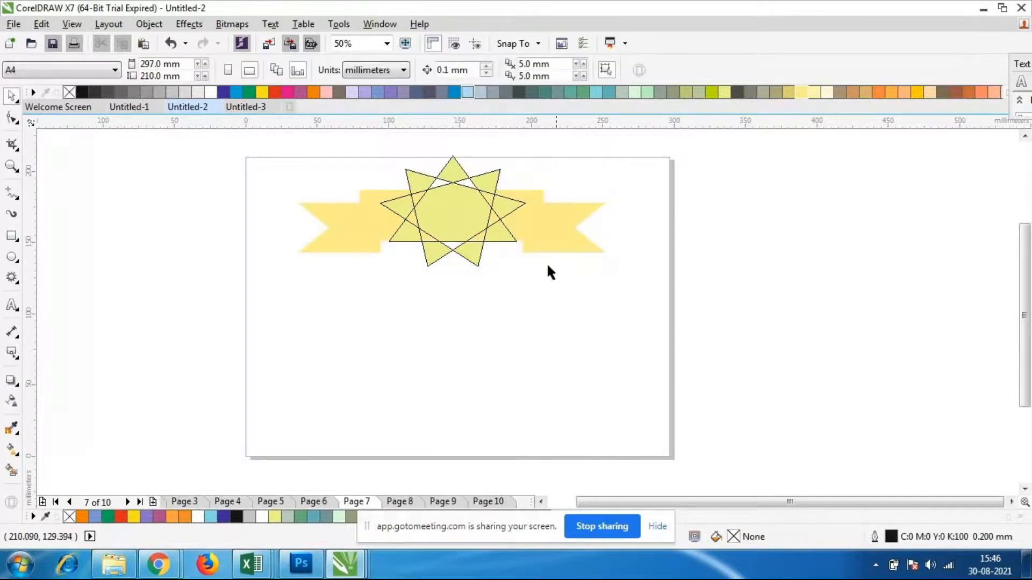
Set the ribbon banner's outline width to Hairline
click(577, 234)
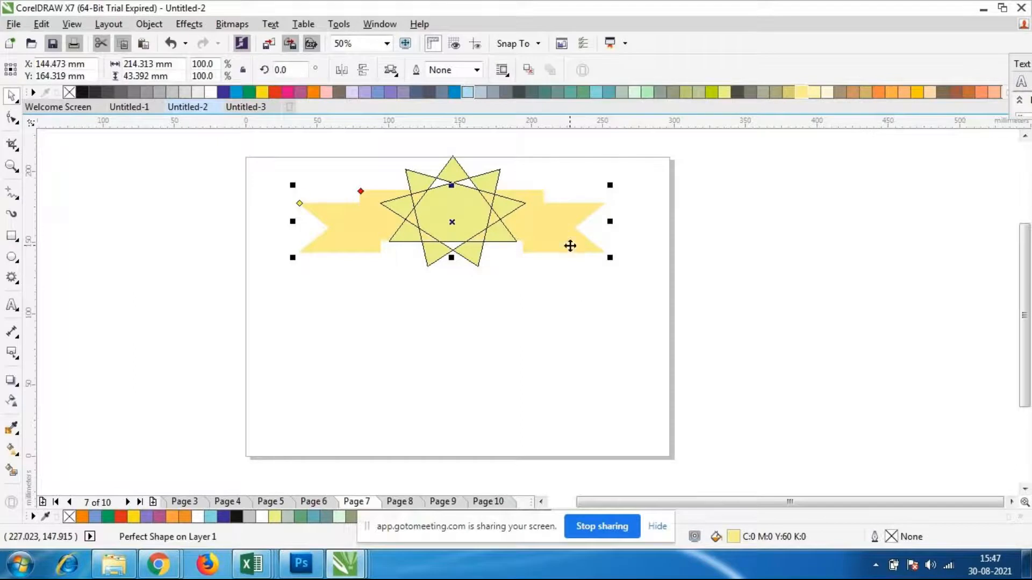
click(477, 70)
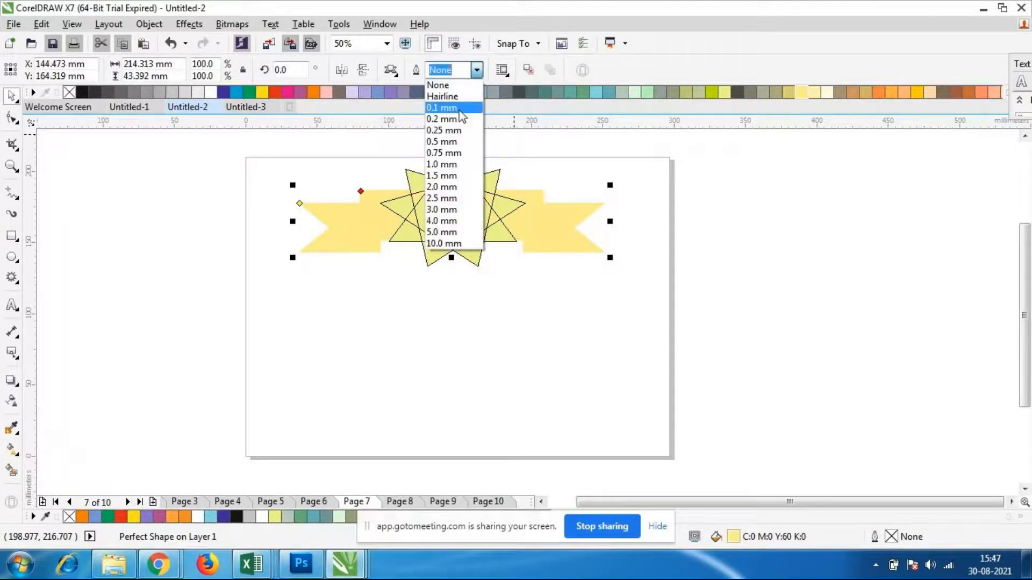
click(451, 96)
Remove the nine-pointed star's outline by setting its width to None
click(478, 231)
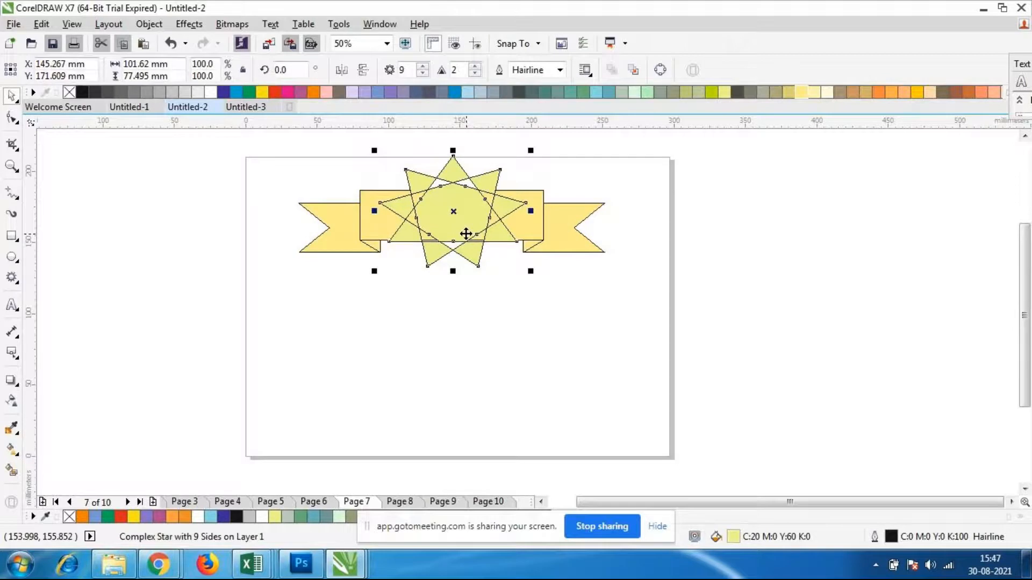
click(529, 71)
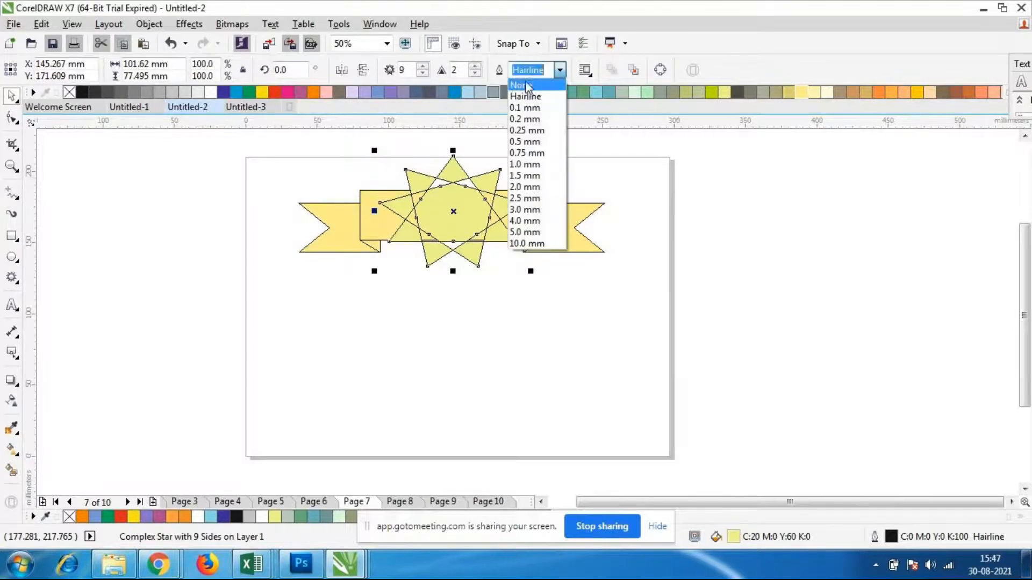
click(528, 84)
click(535, 395)
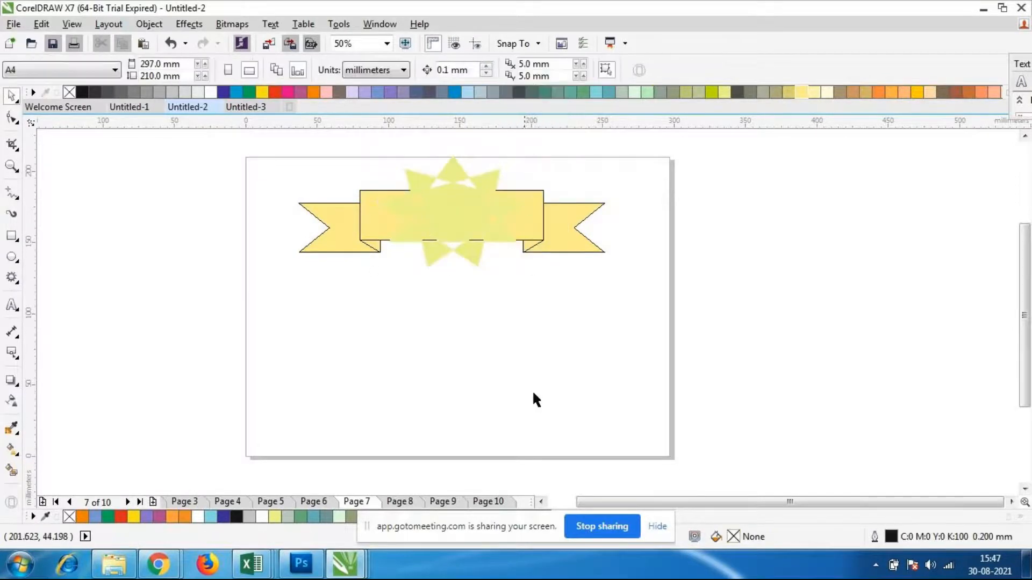
Fill the star with the darker olive C:20 M:0 Y:60 K:20 and move it below the ribbon banner
click(460, 262)
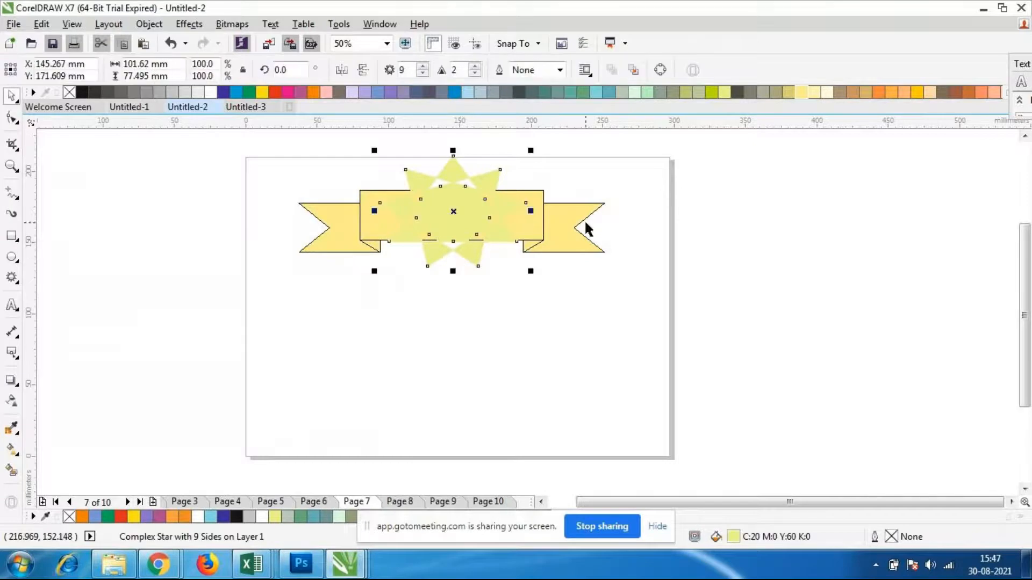
click(687, 93)
click(508, 315)
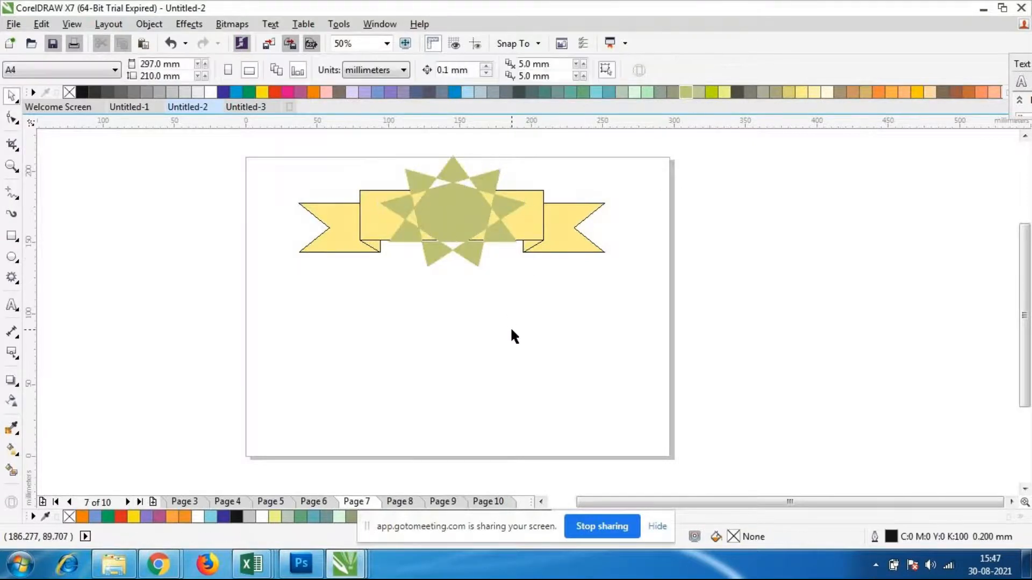
drag(454, 225, 456, 334)
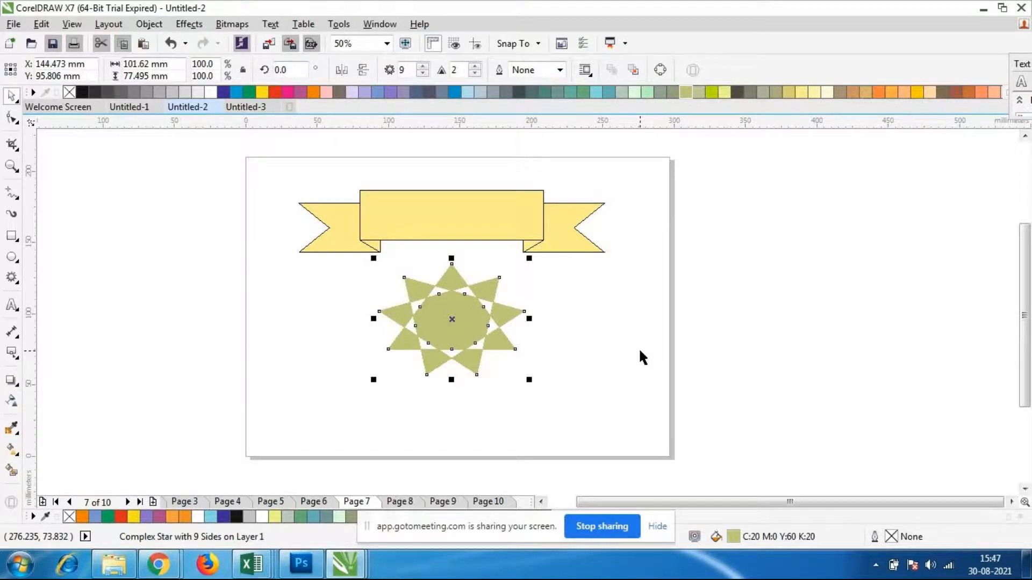
Delete the star and the ribbon banner from the page
click(529, 330)
click(441, 313)
click(441, 313)
key(Delete)
click(439, 223)
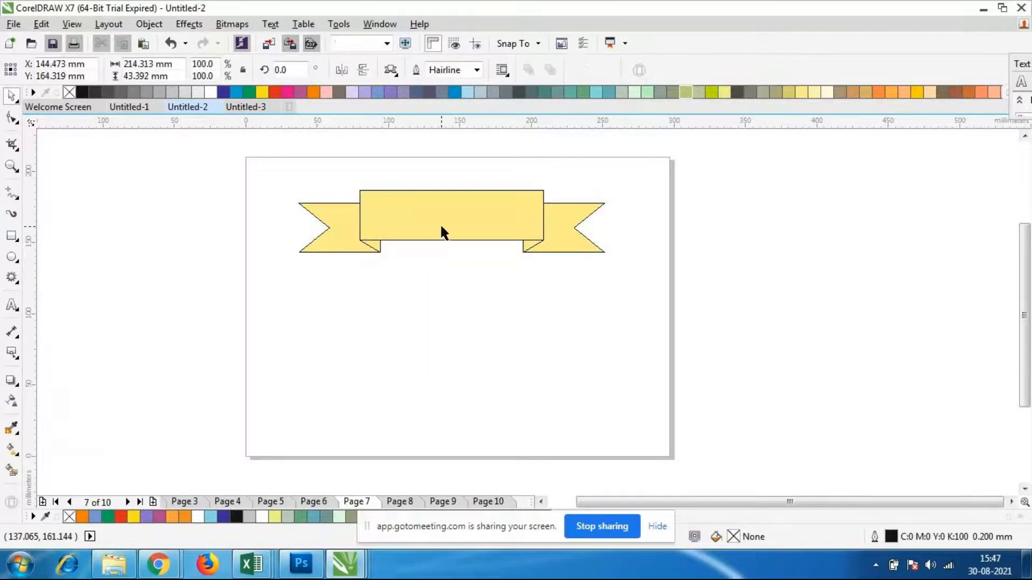
key(Delete)
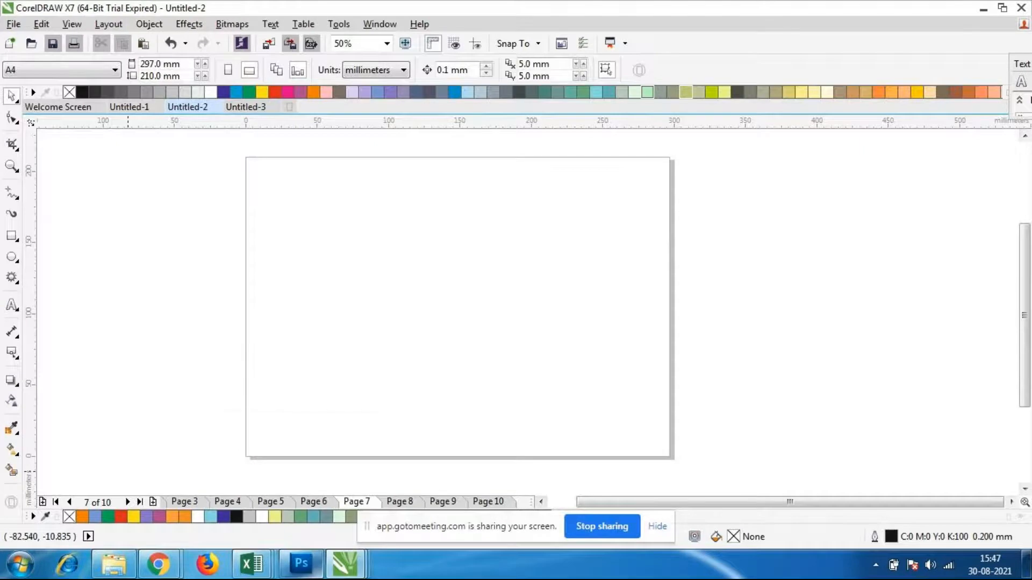
mouse_move(301, 565)
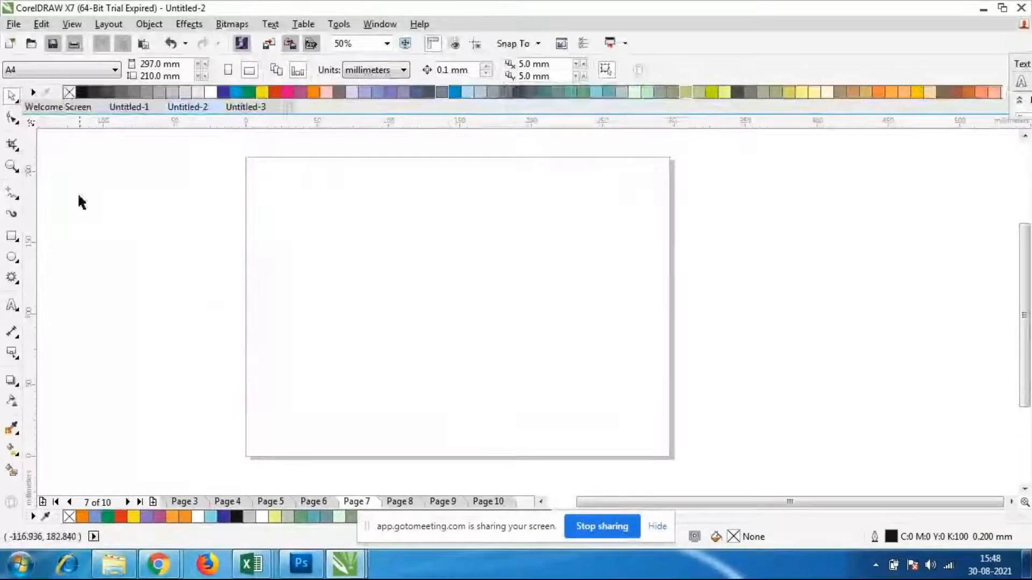
Draw a full circle about 126 mm across in the left half of the page and scale it down to about 115 mm
click(11, 258)
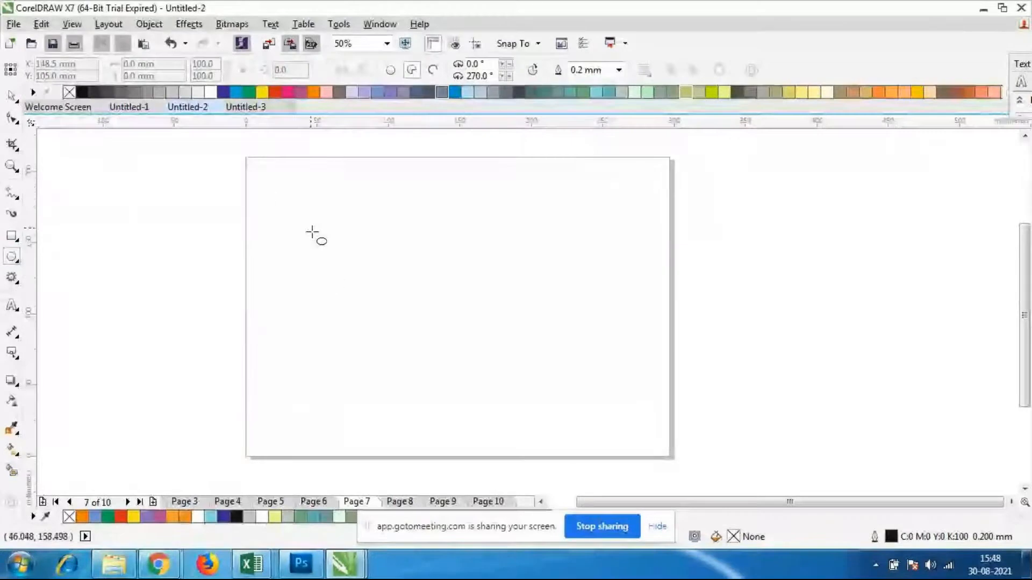
drag(266, 182, 431, 355)
click(391, 72)
click(12, 96)
drag(406, 279, 404, 273)
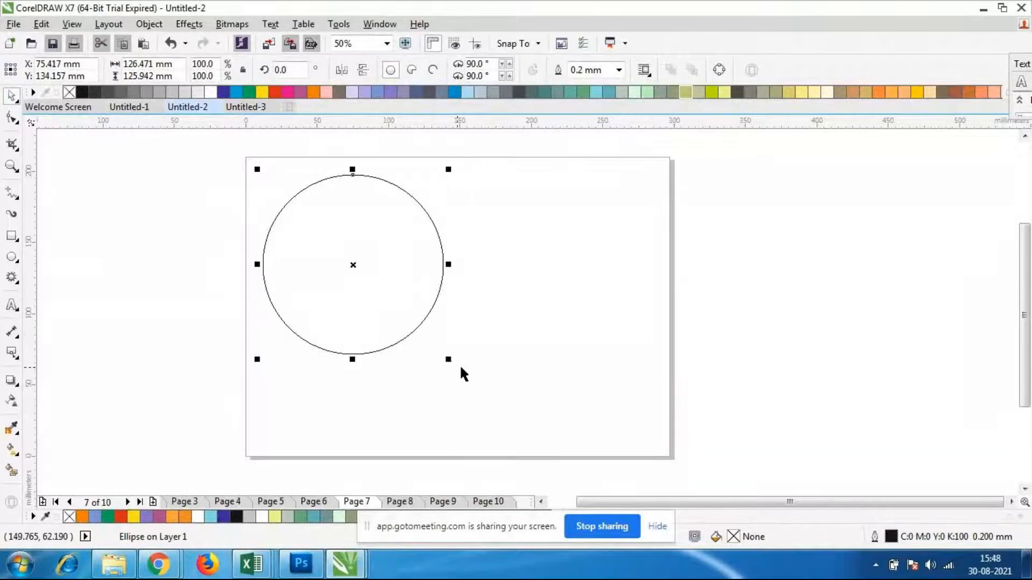
drag(447, 358, 447, 344)
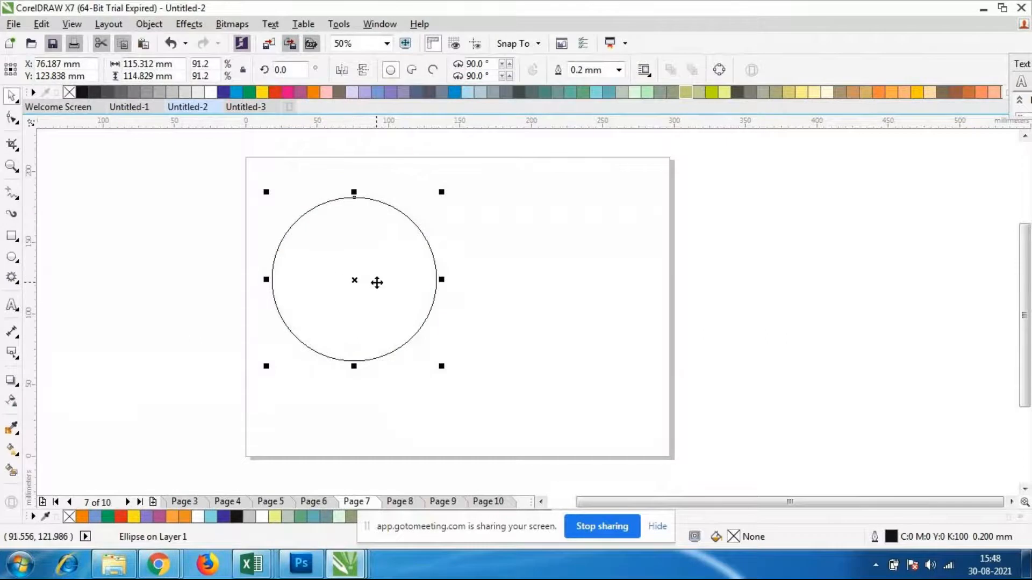
Place a copy of the circle about 91 mm to the right so it overlaps the original, and select the original circle
drag(376, 283, 514, 315)
click(347, 333)
click(362, 312)
Switch to the Coreldraw folder, view the logos in the big-logo-examples image and close it
click(115, 575)
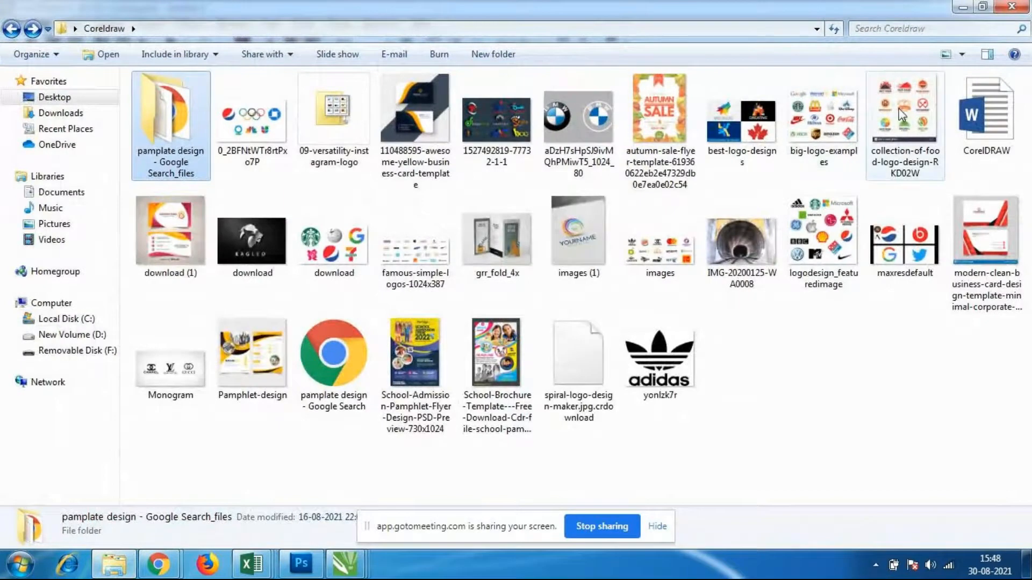
click(823, 120)
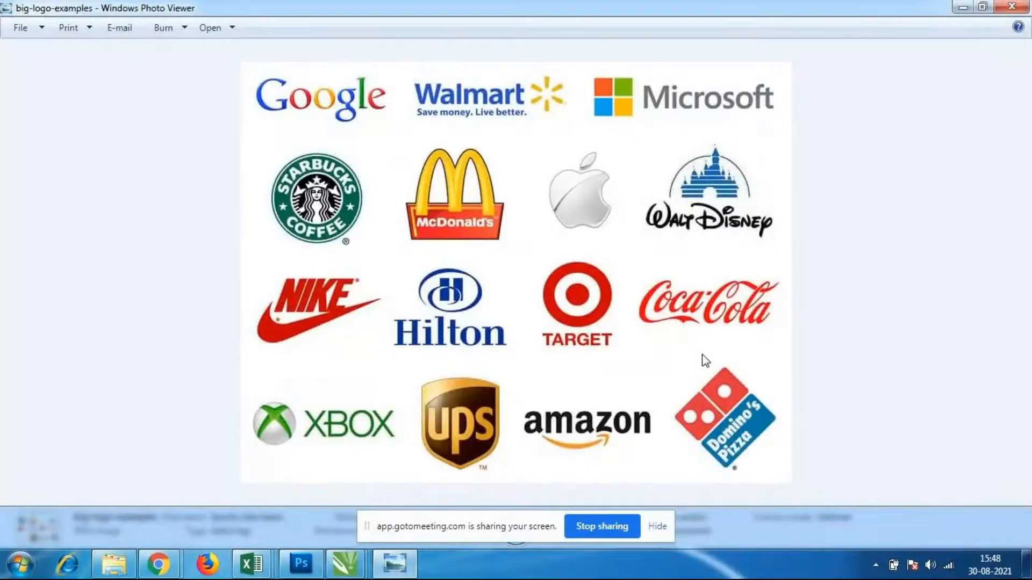
click(1013, 7)
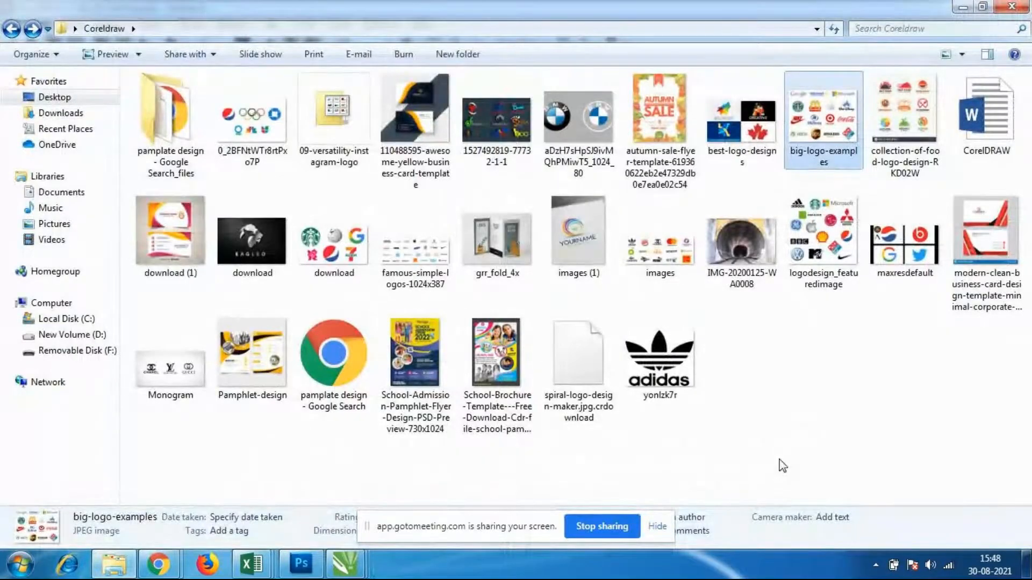
click(783, 466)
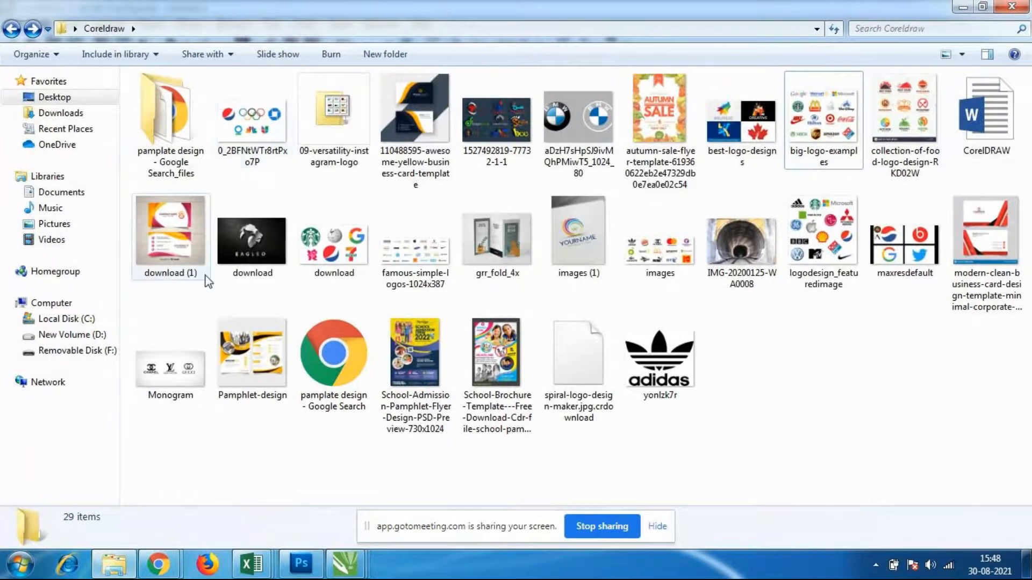
Open the images PNG file from the folder and switch back to the Untitled-2 drawing in CorelDRAW
click(696, 276)
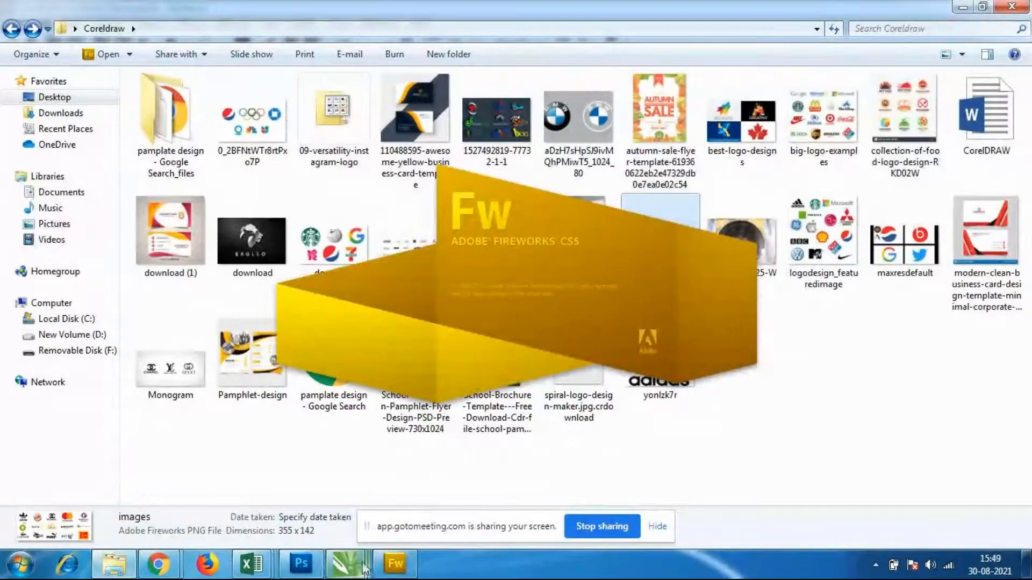
mouse_move(349, 565)
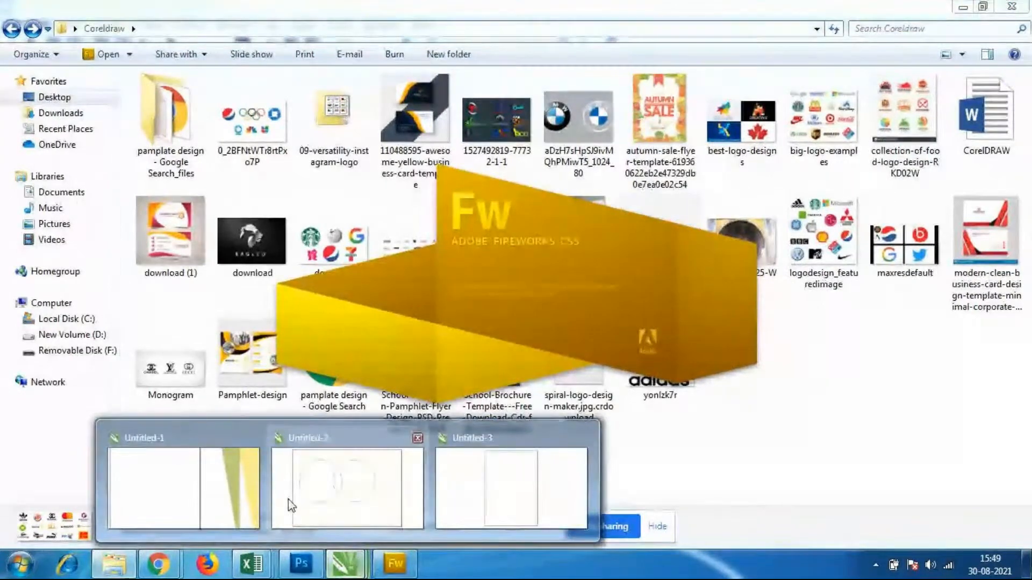
click(291, 506)
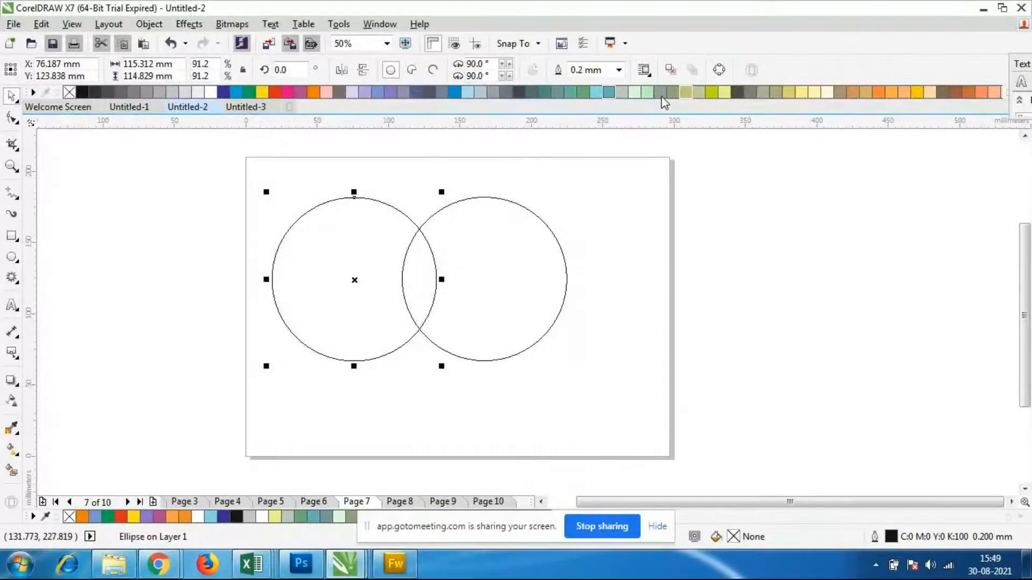
Fill the left circle with red (C:0 M:100 Y:100 K:0) and the right circle with orange
click(270, 92)
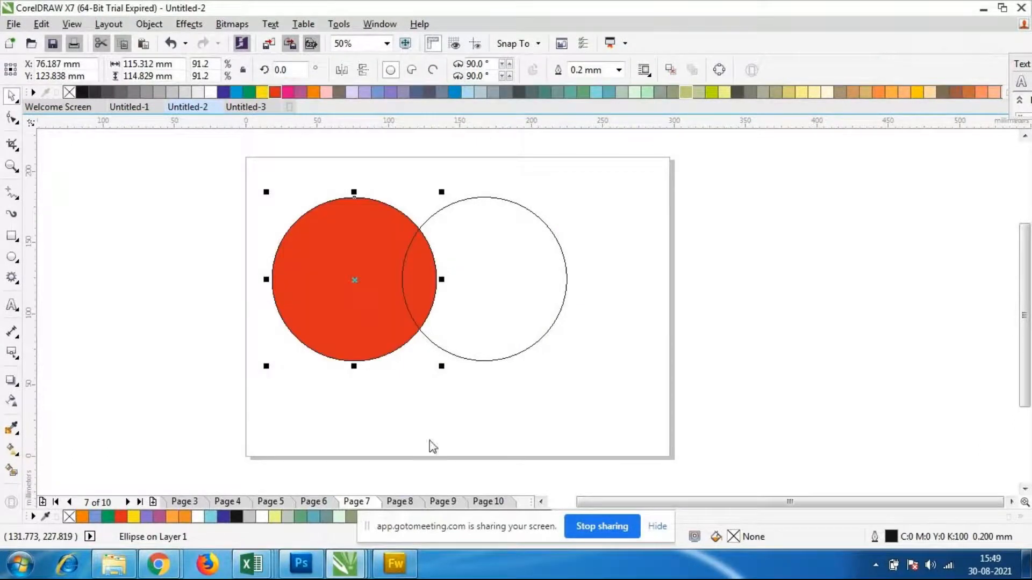
click(538, 338)
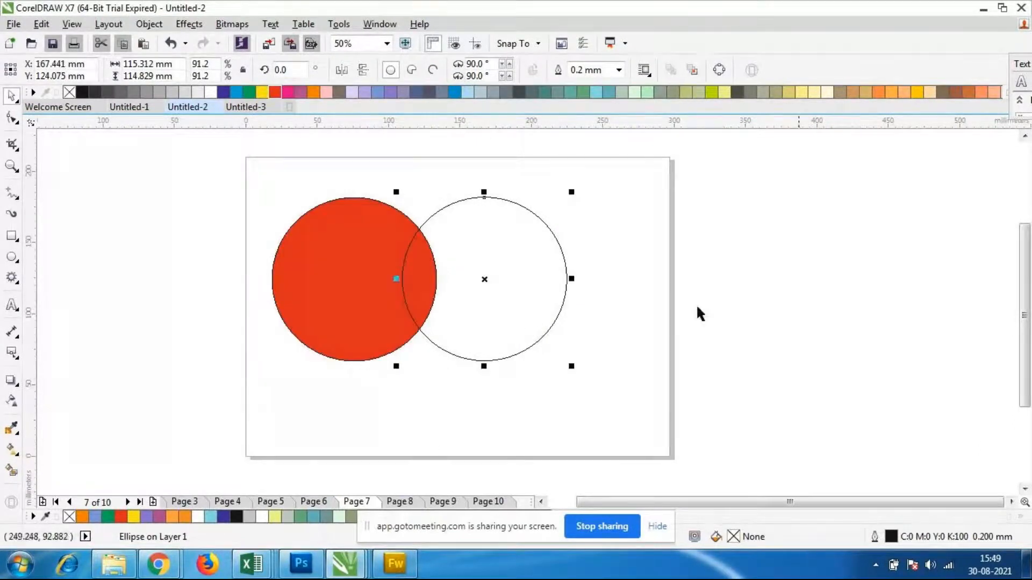
click(880, 93)
key(Escape)
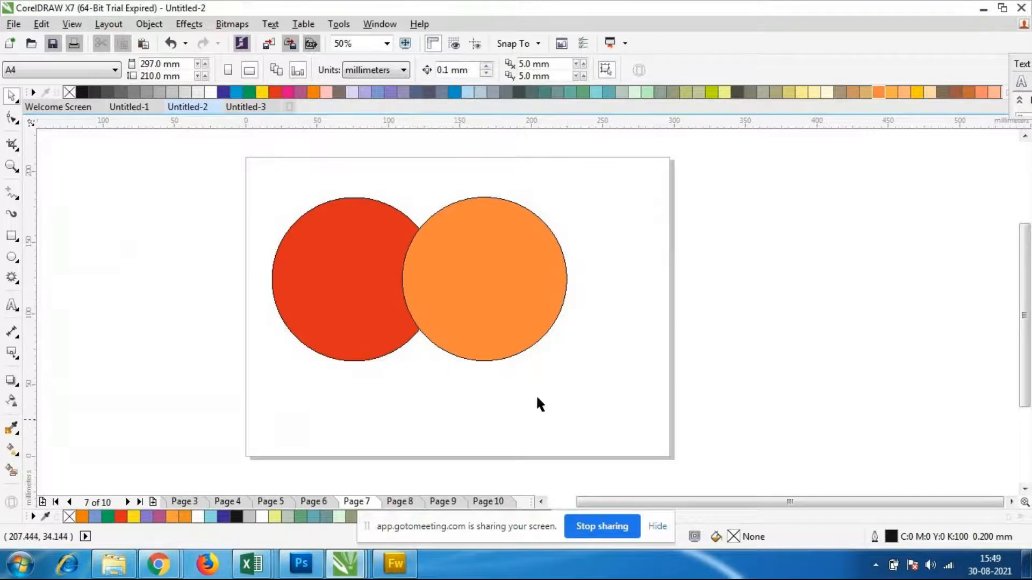
scroll(494, 183, down, 1)
scroll(451, 183, up, 1)
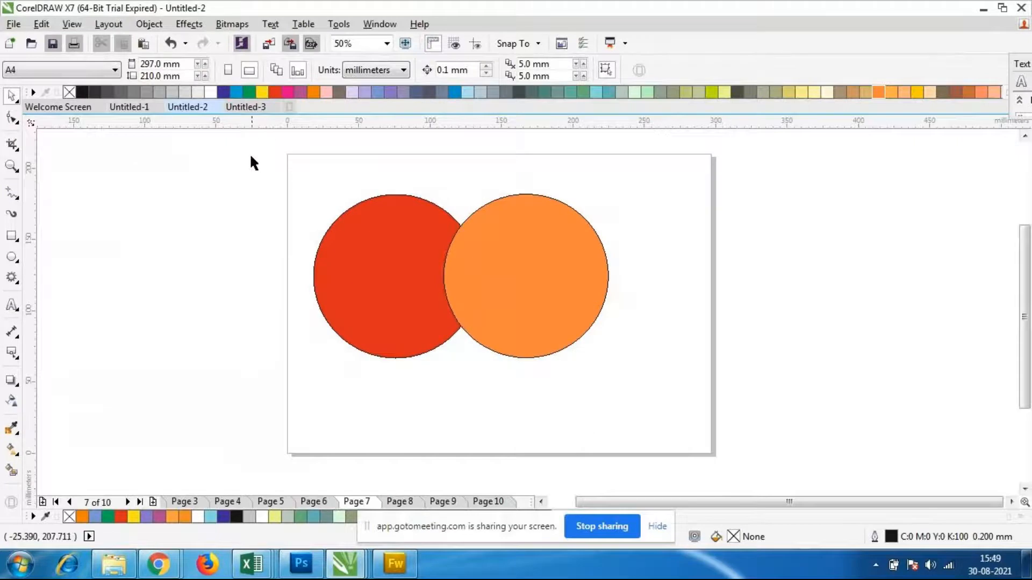
Dismiss the Fireworks error messages and minimize the window showing images.png
drag(290, 165, 671, 411)
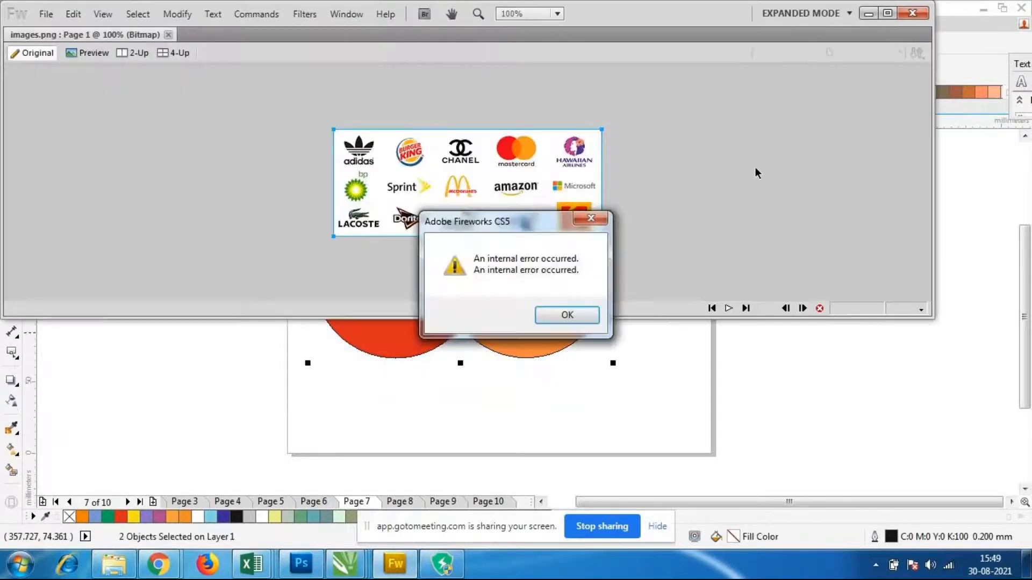
click(573, 318)
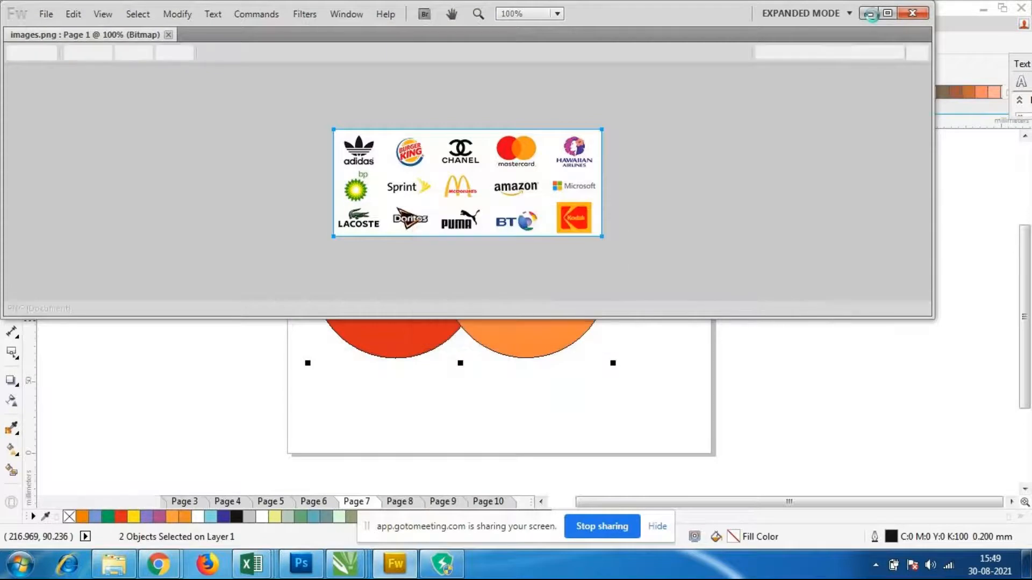
drag(691, 15, 739, 145)
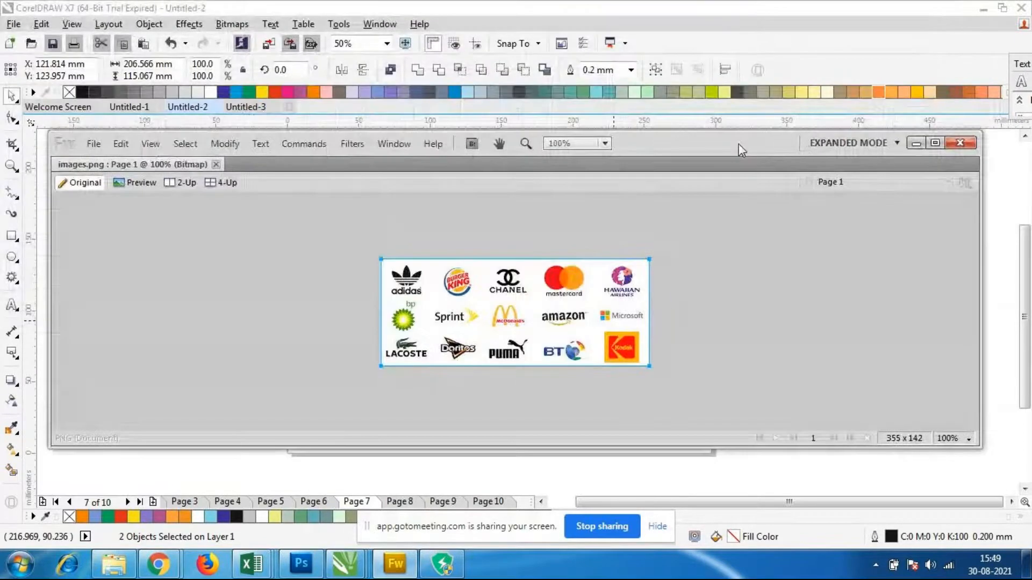
click(916, 143)
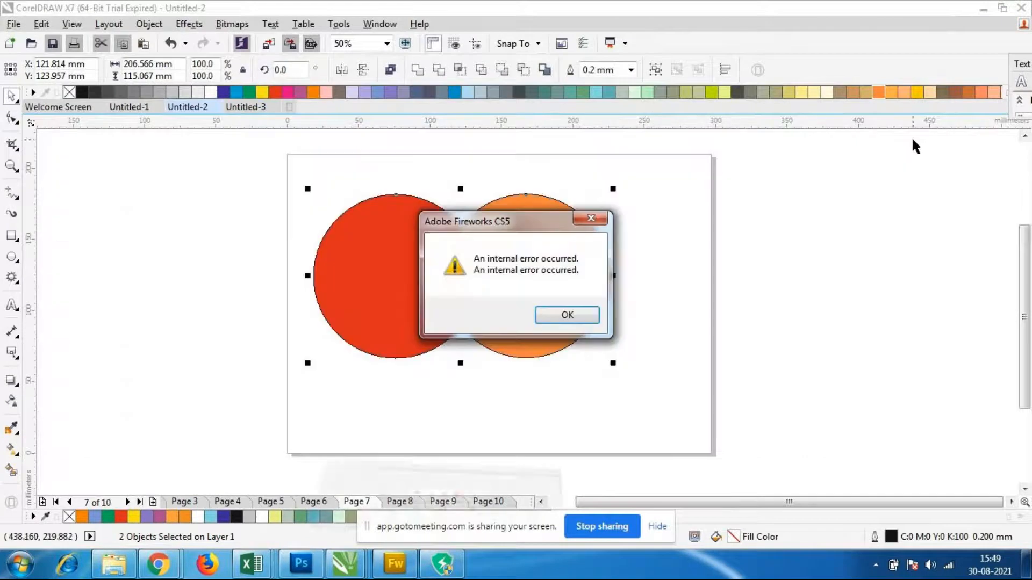
click(573, 314)
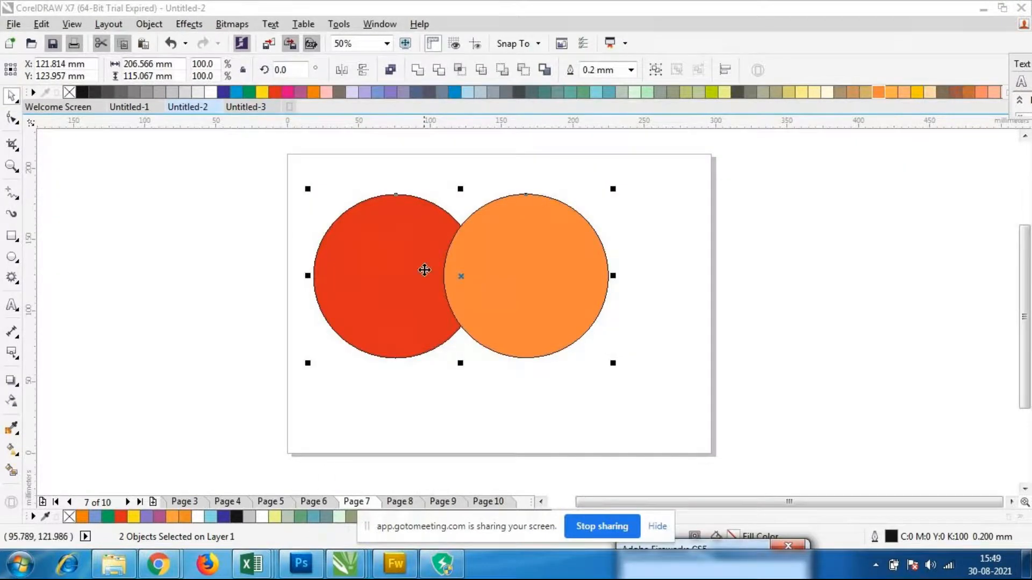
Select both circles and move them together about 24 mm right and slightly down, toward the middle of the page
click(313, 200)
drag(303, 172, 643, 418)
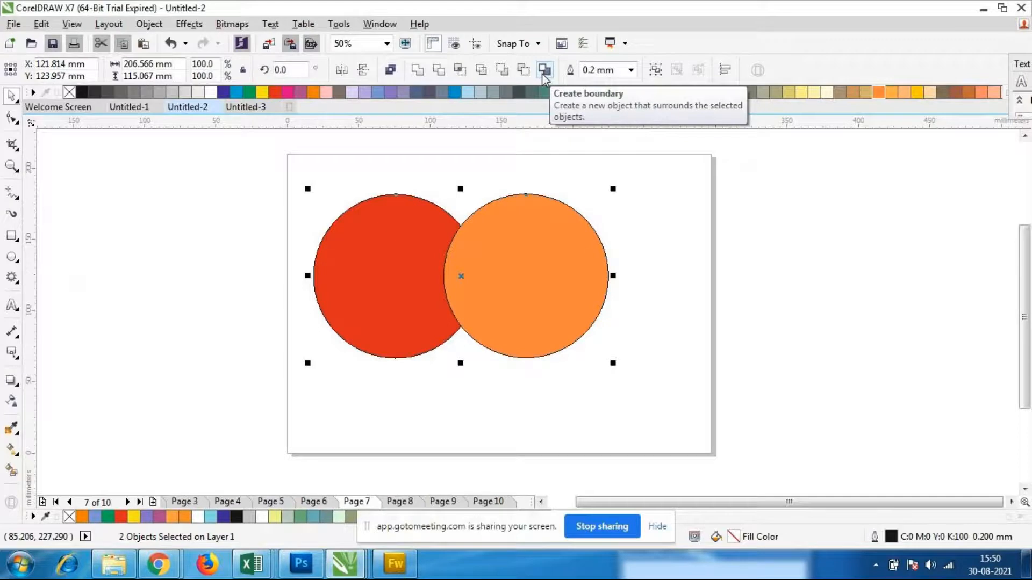
drag(499, 305, 529, 320)
click(533, 409)
click(523, 304)
click(556, 430)
scroll(514, 335, down, 1)
scroll(514, 335, up, 2)
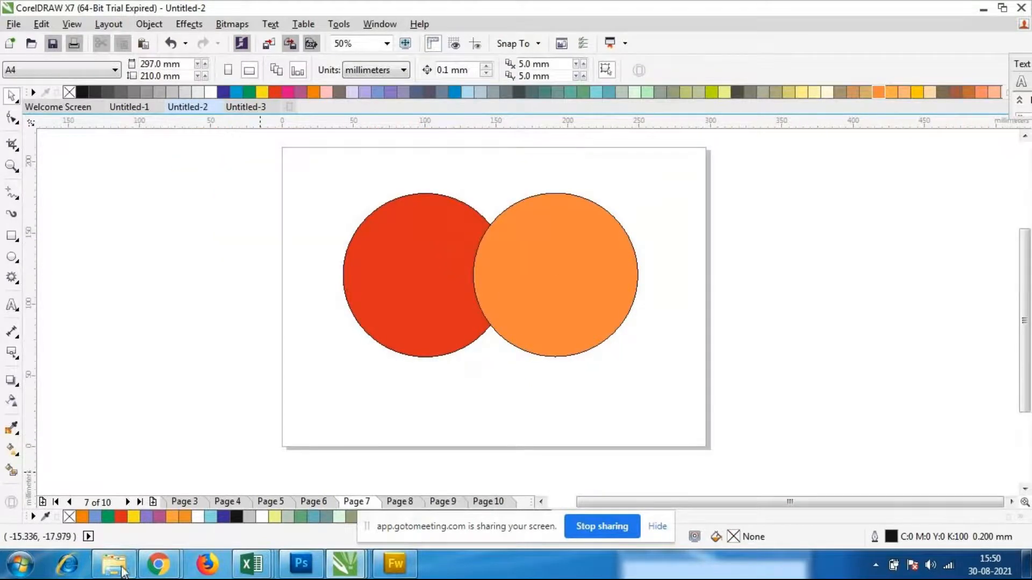
Switch to the GoToMeeting window in Chrome and look through the participant grid
mouse_move(182, 569)
click(101, 455)
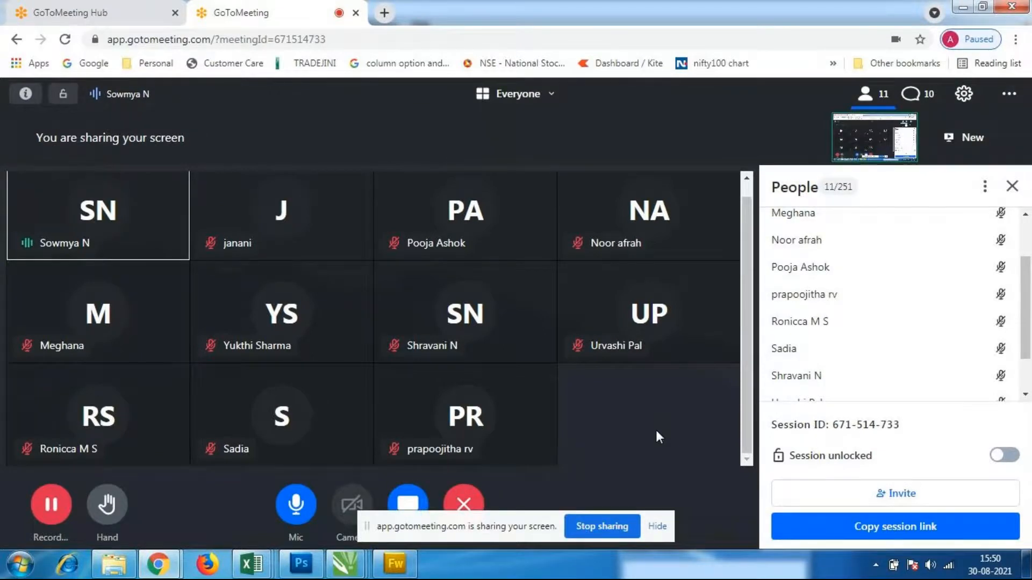
scroll(657, 431, up, 1)
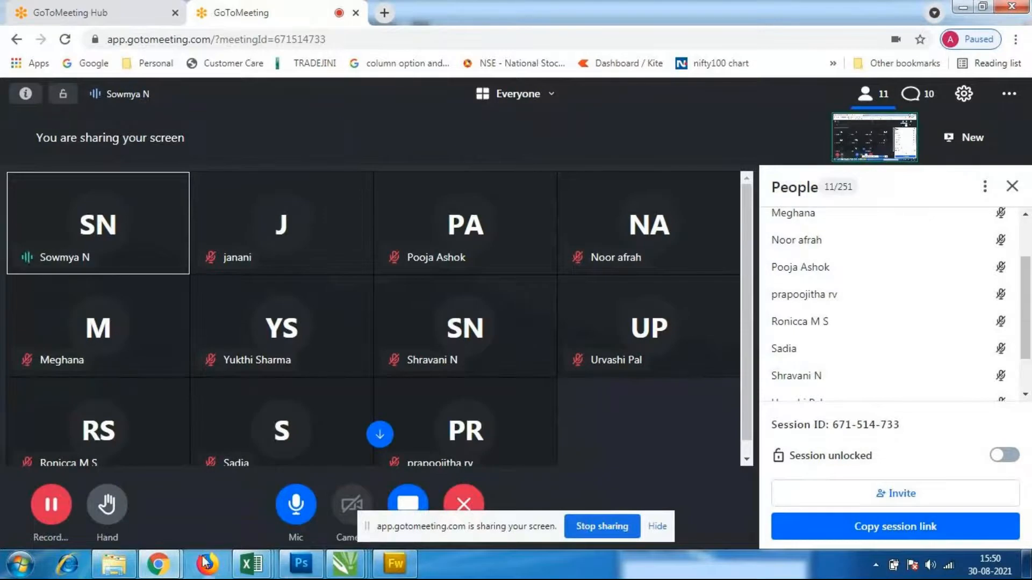
Return to the Untitled-2 drawing in CorelDRAW and weld the two overlapping circles into a single shape
mouse_move(355, 571)
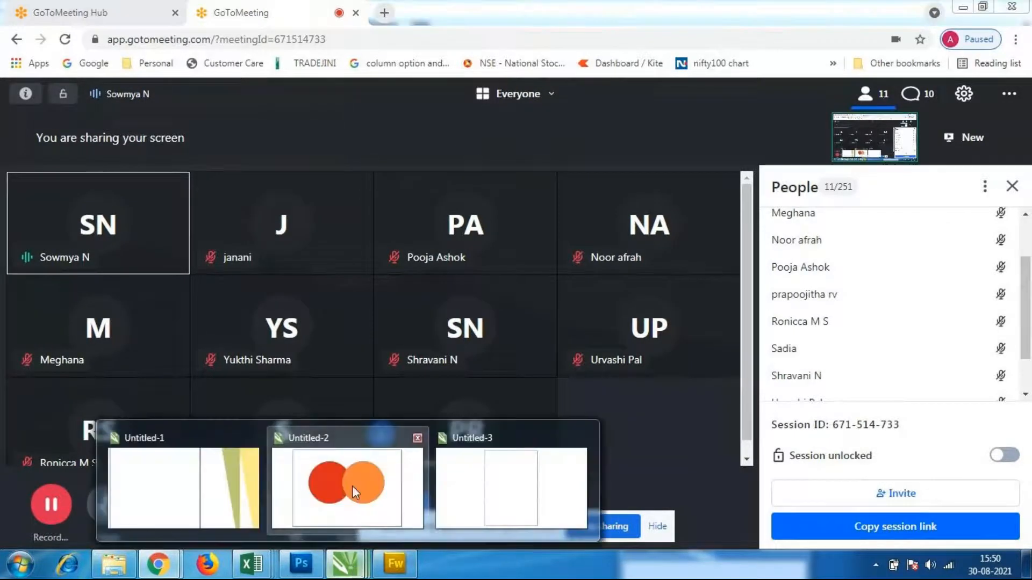
click(352, 486)
drag(332, 164, 645, 395)
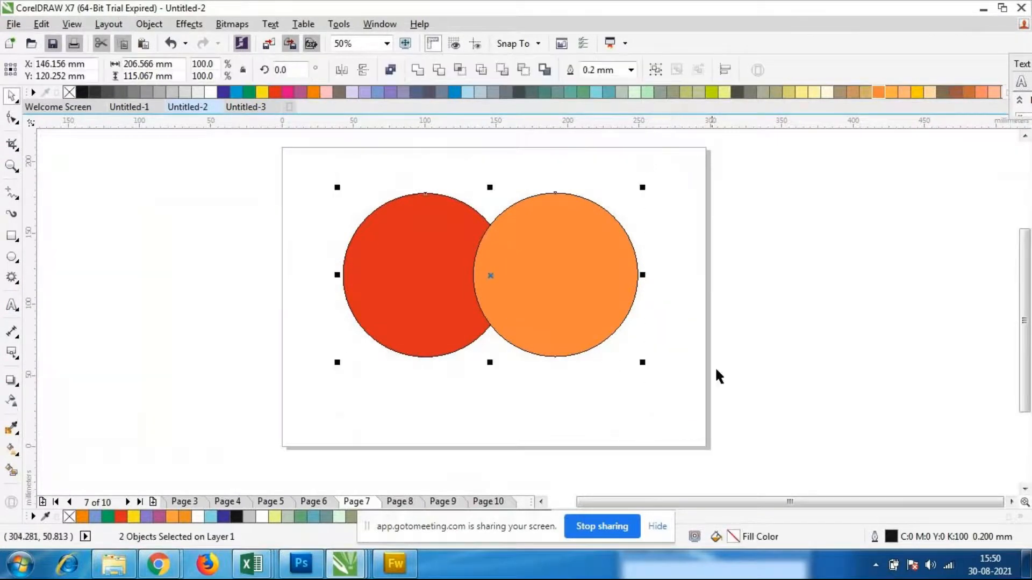
click(417, 70)
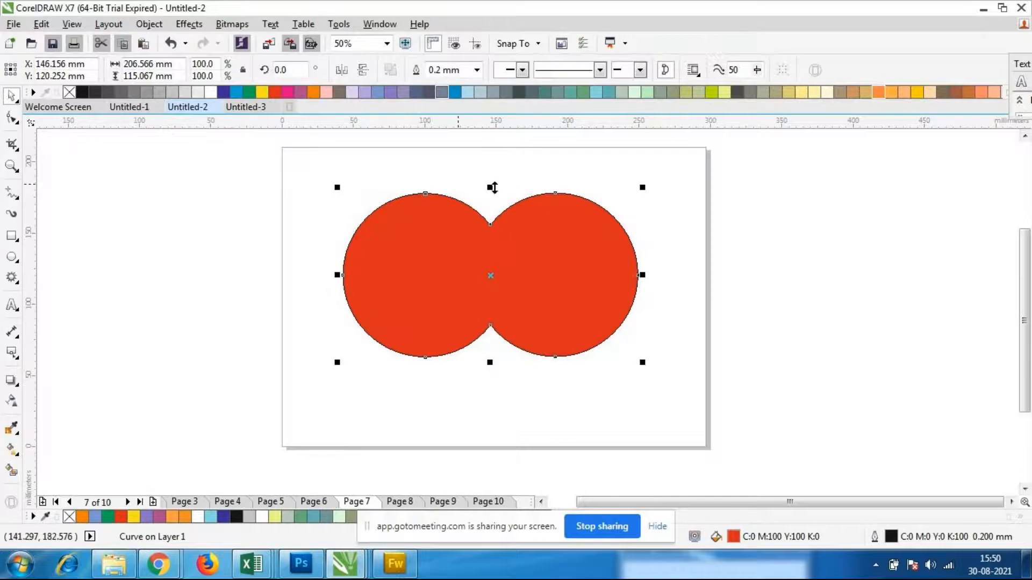
Fill the welded shape with light blue (C:60 M:0 Y:20 K:0)
mouse_move(489, 278)
mouse_down()
mouse_move(507, 265)
mouse_move(490, 277)
mouse_up()
click(596, 92)
click(664, 346)
click(596, 306)
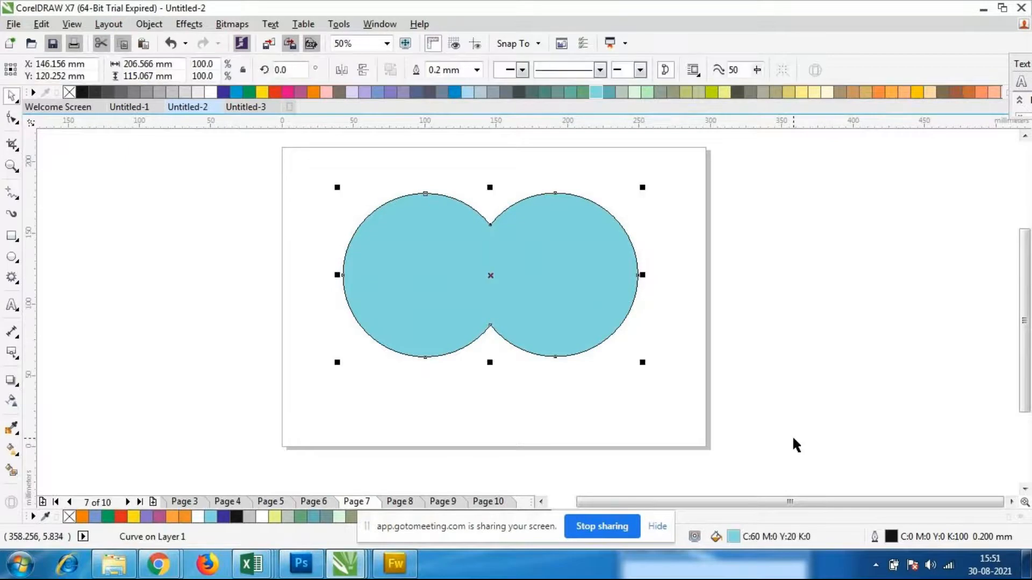
Undo the light blue fill and the weld so the two circles are separate objects again
key(ctrl+z)
click(653, 404)
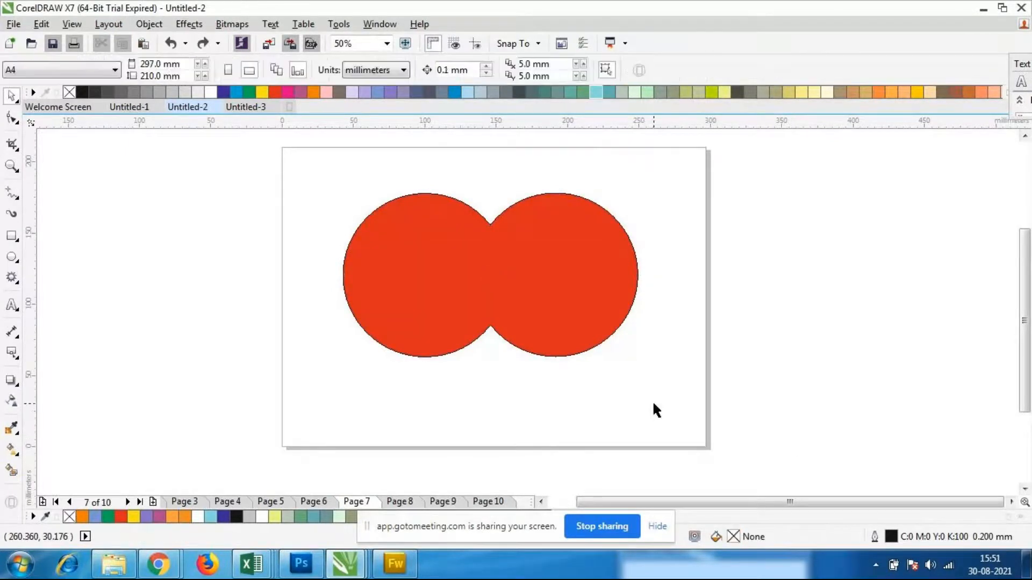
key(ctrl+z)
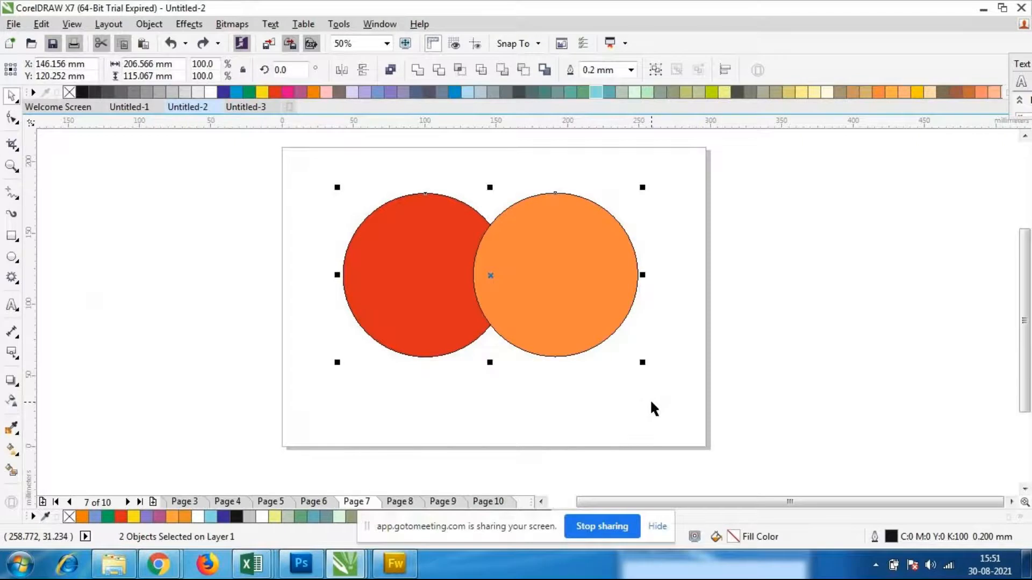
click(651, 403)
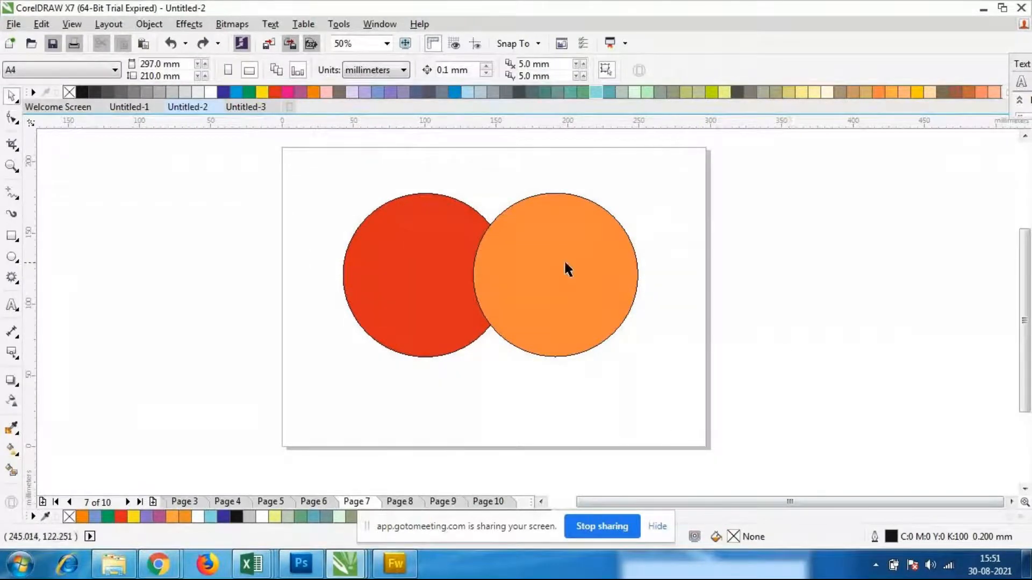
Select both overlapping circles and combine them into a single curve with a cut-out overlap
drag(321, 151, 695, 405)
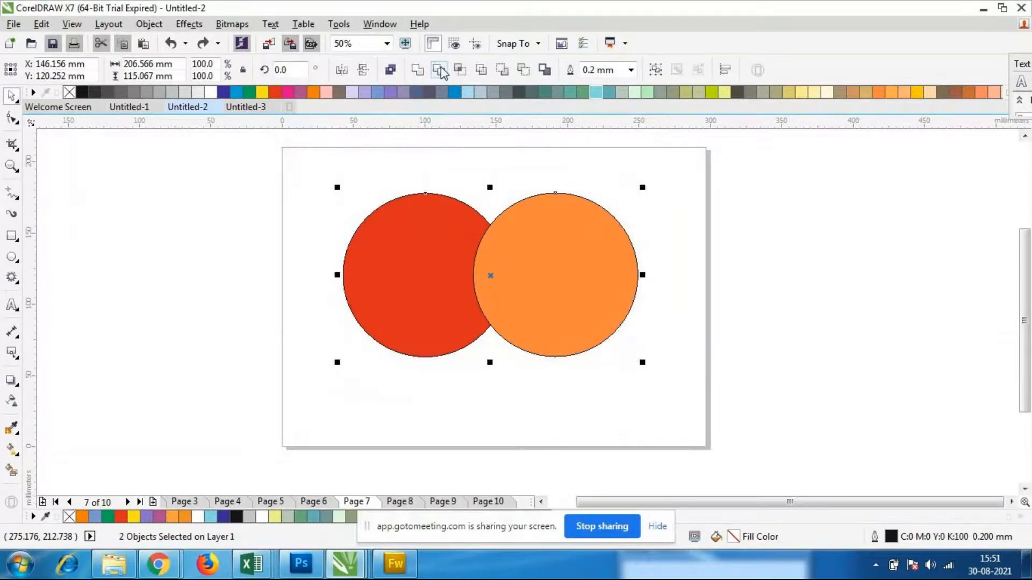
click(392, 70)
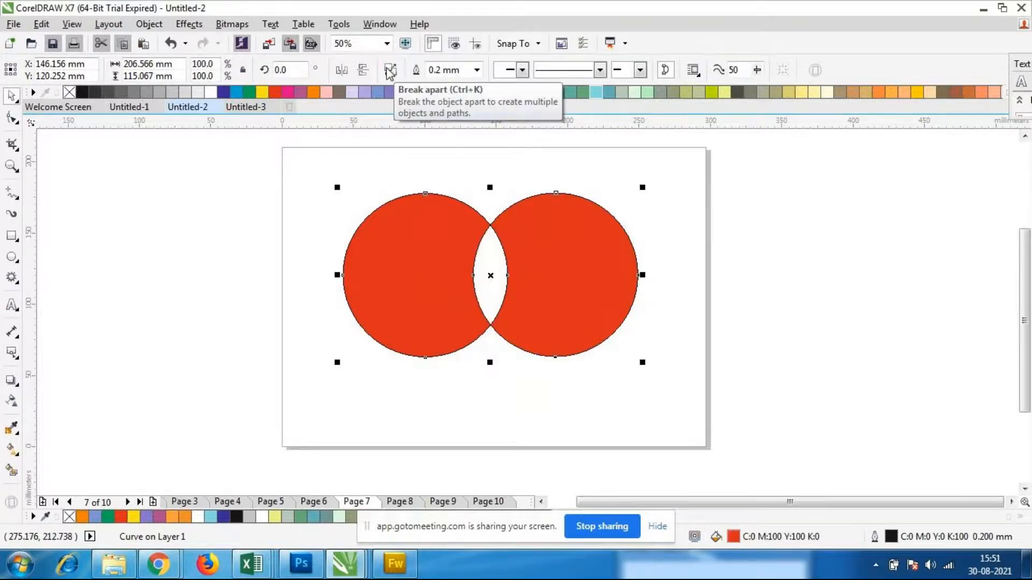
click(562, 403)
Move the combined shape to the left, undo that move, and place it about 14 mm right and 5 mm up instead
click(517, 295)
drag(517, 295, 510, 326)
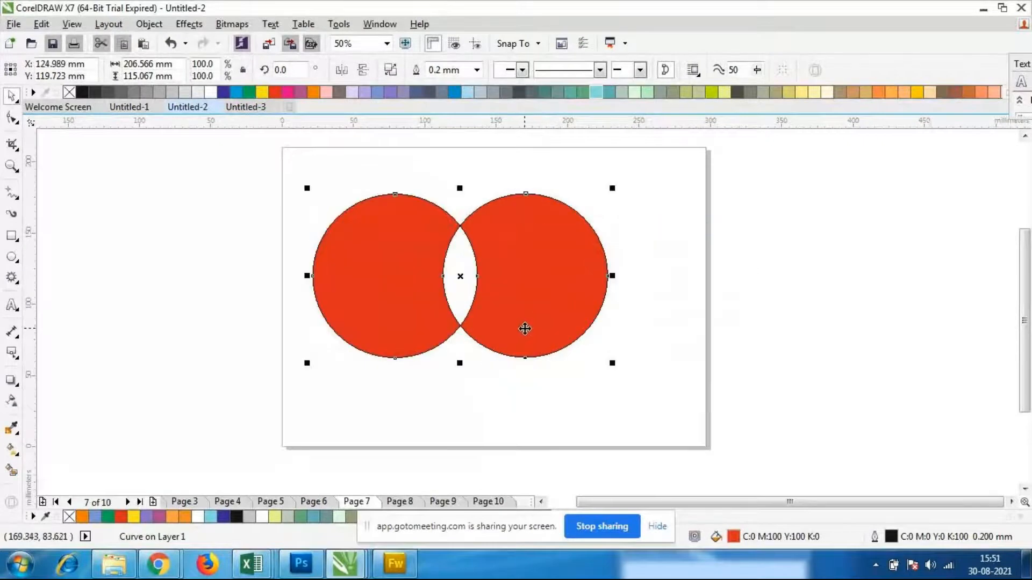
key(ctrl+z)
drag(573, 323, 479, 290)
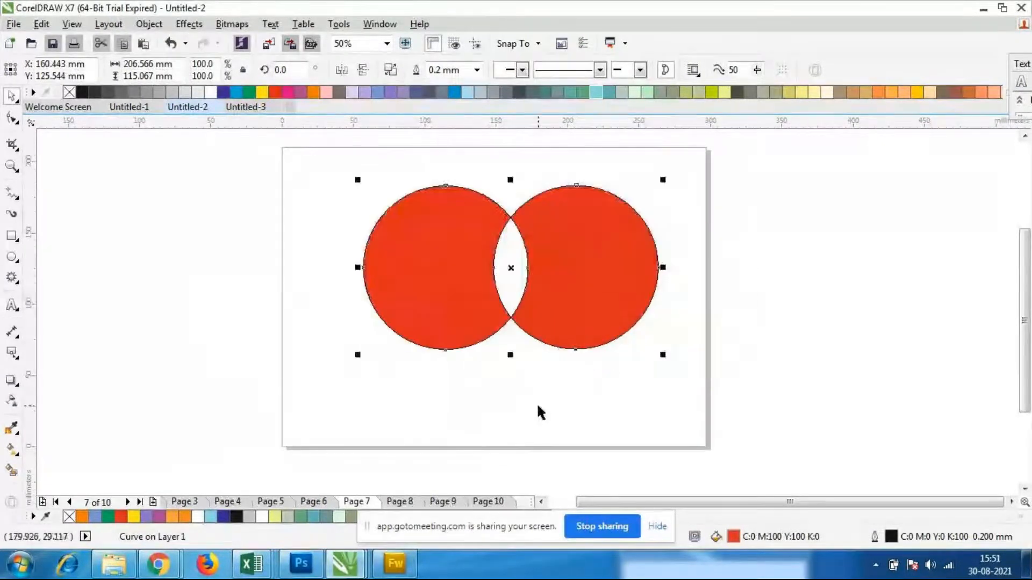
click(538, 402)
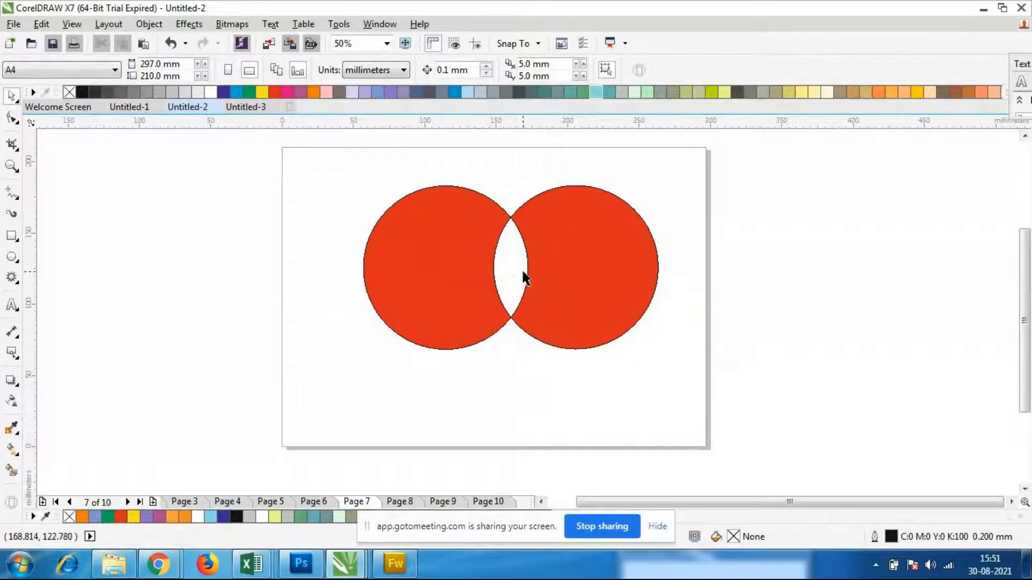
Move the combined shape about 4 mm right and 1 mm down, then clear the selection
click(576, 281)
click(509, 256)
click(541, 270)
mouse_move(511, 268)
mouse_down()
mouse_move(357, 288)
mouse_move(495, 289)
mouse_move(518, 270)
mouse_up()
drag(340, 172, 679, 426)
click(679, 426)
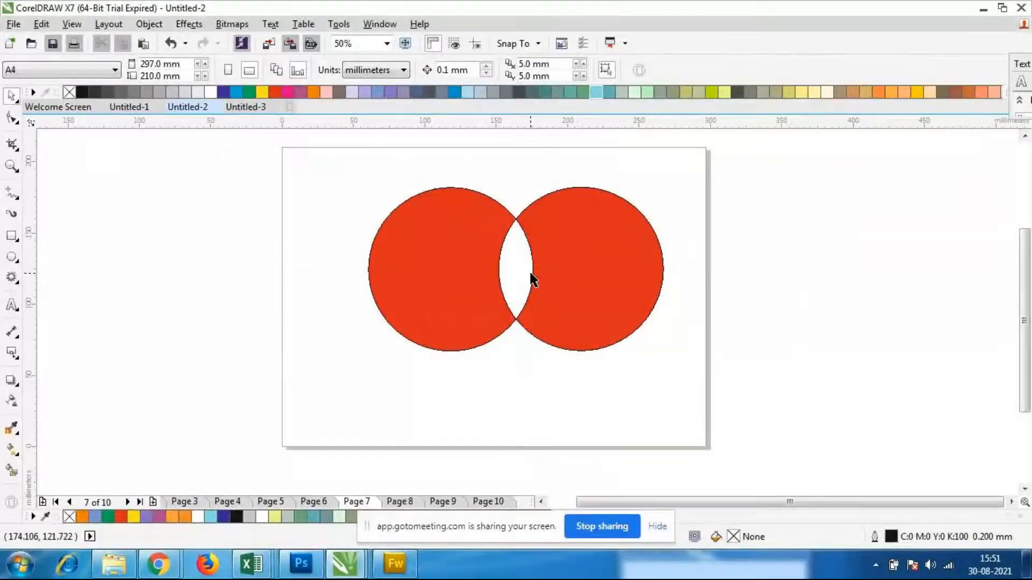
Fill the combined shape with light green (C:20 M:0 Y:20 K:0), then undo the fill
click(531, 277)
click(632, 94)
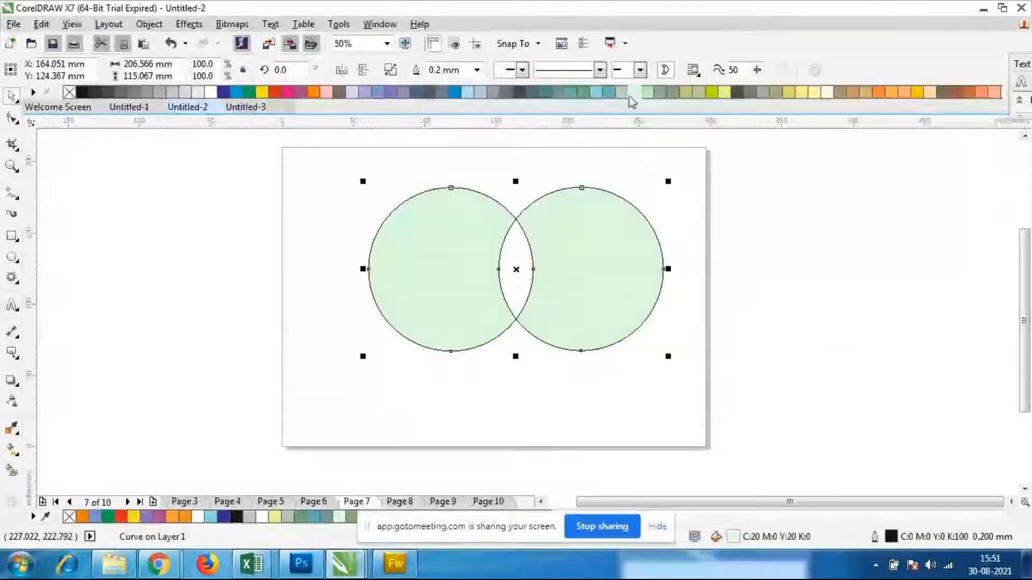
key(ctrl+z)
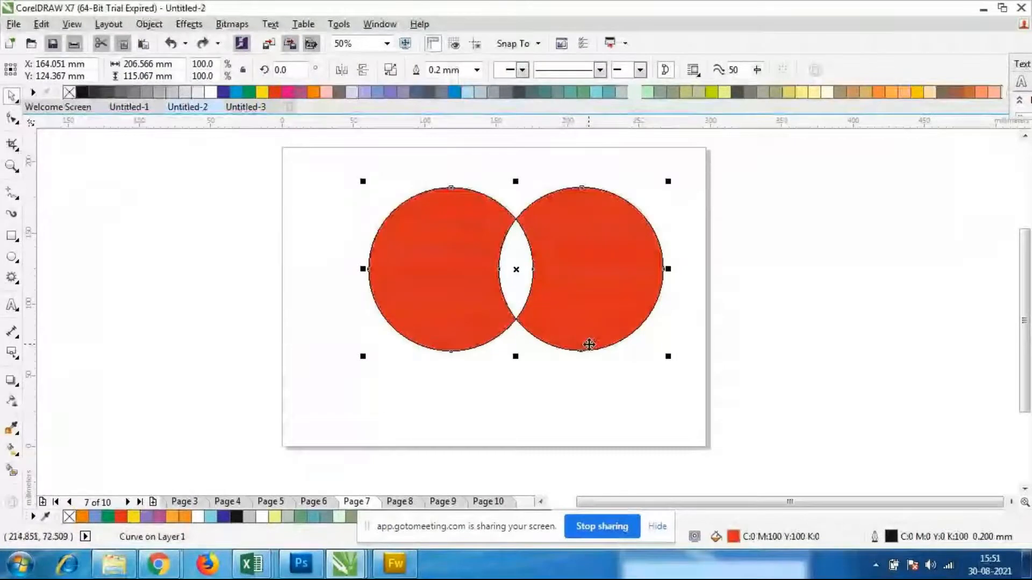
Undo the moves and the Combine operation to restore the separate red and orange circles
key(ctrl+z)
key(ctrl+z)
key(ctrl+z)
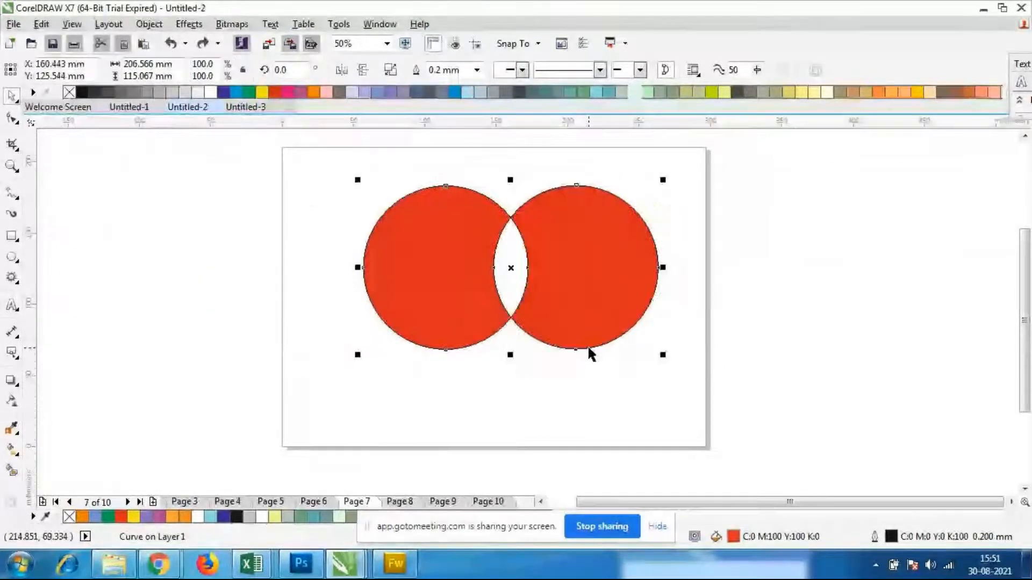
key(ctrl+z)
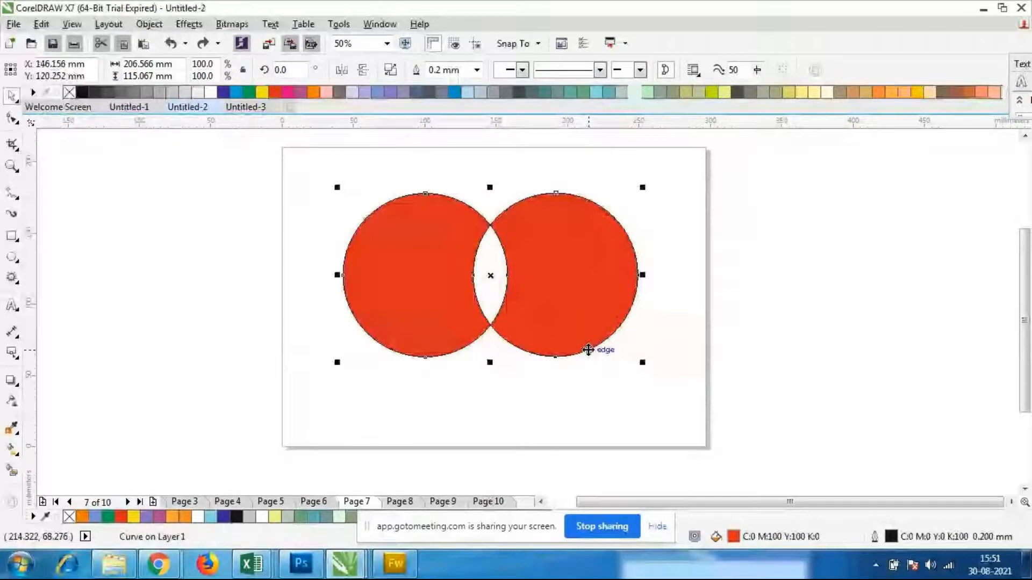
key(ctrl+z)
Intersect the two selected circles and move the resulting lens shape out beside the red circle's outer edge
drag(345, 172, 664, 417)
drag(307, 150, 666, 428)
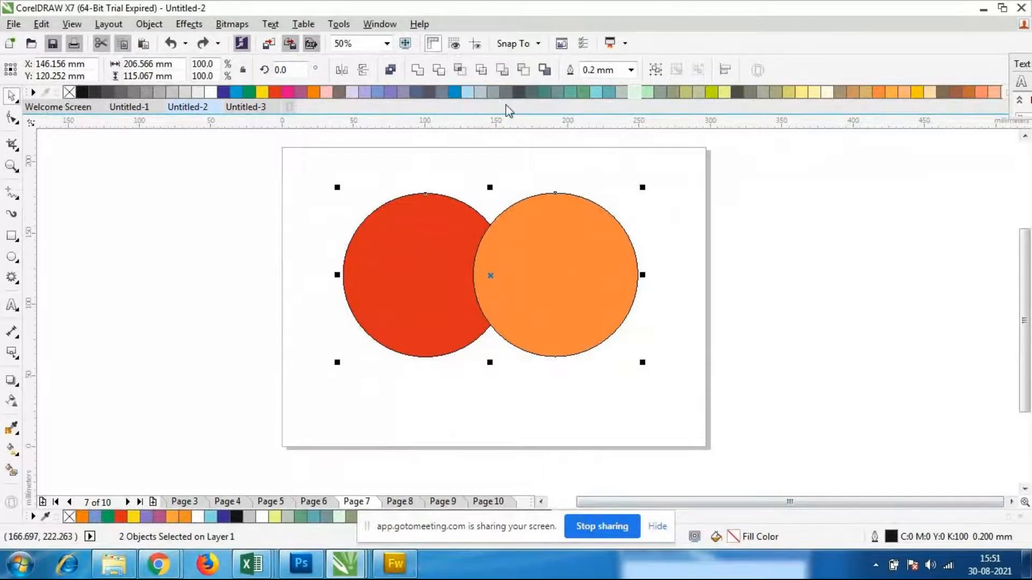
click(459, 71)
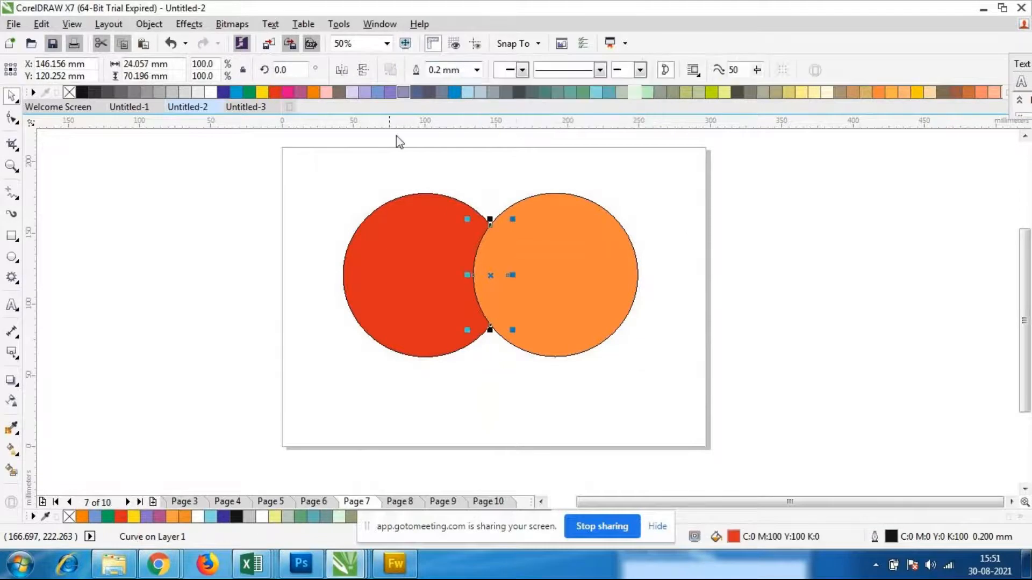
drag(491, 272, 315, 284)
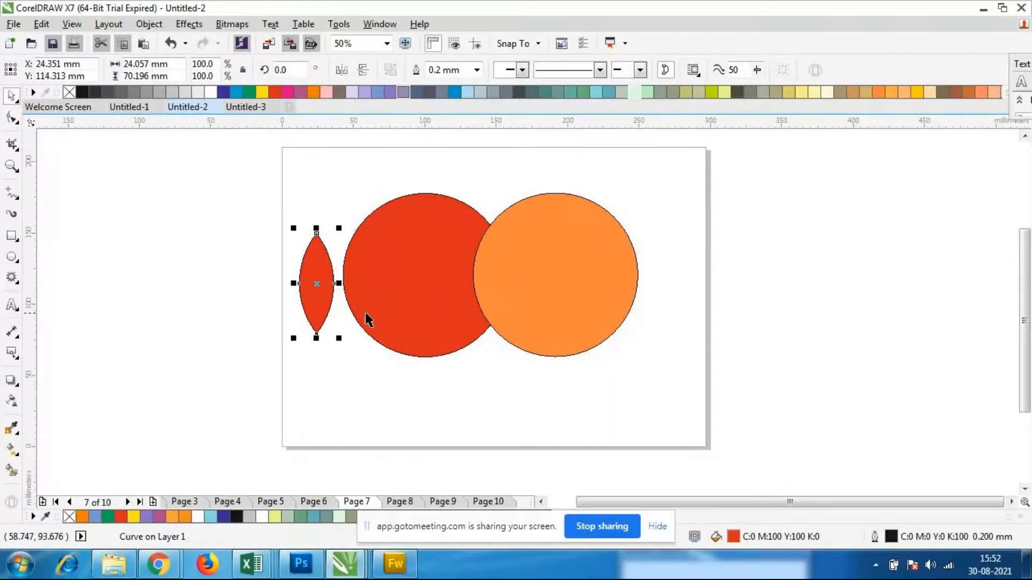
Move the lens shape back over the circles' overlap and send it to the back of the layer
mouse_move(318, 291)
mouse_down()
mouse_move(495, 279)
mouse_move(316, 279)
mouse_up()
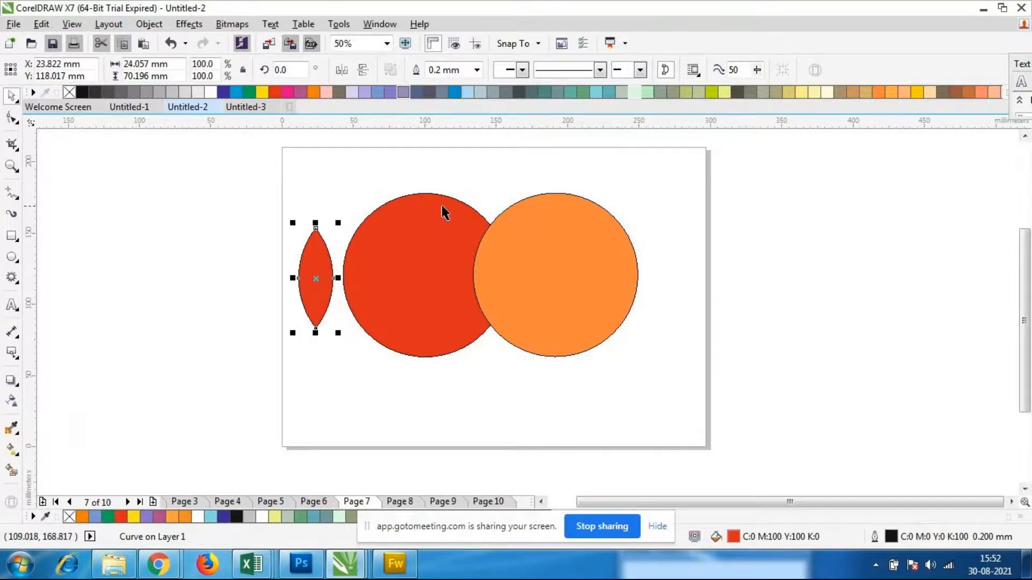
drag(312, 278, 490, 232)
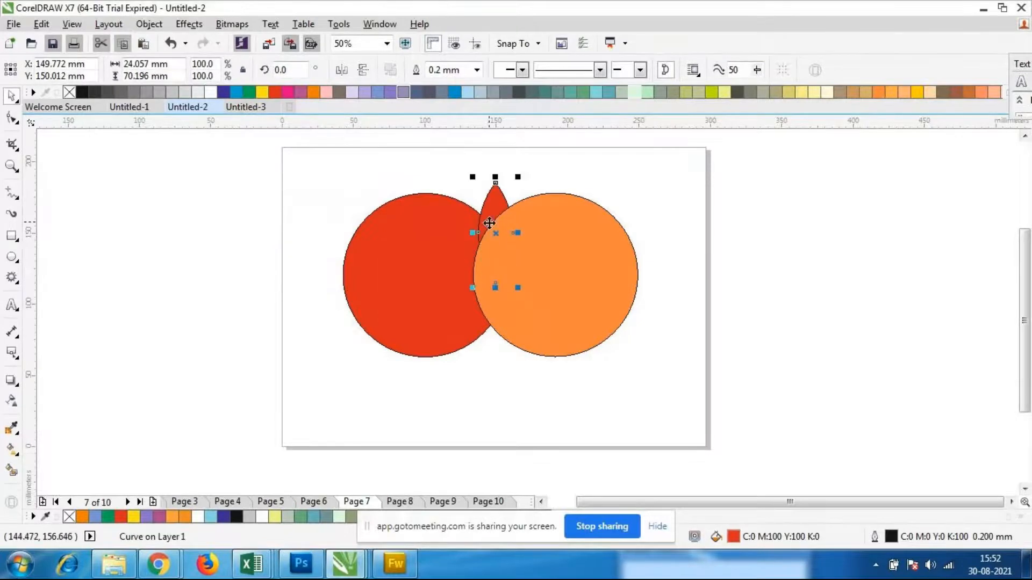
right_click(491, 217)
mouse_move(531, 383)
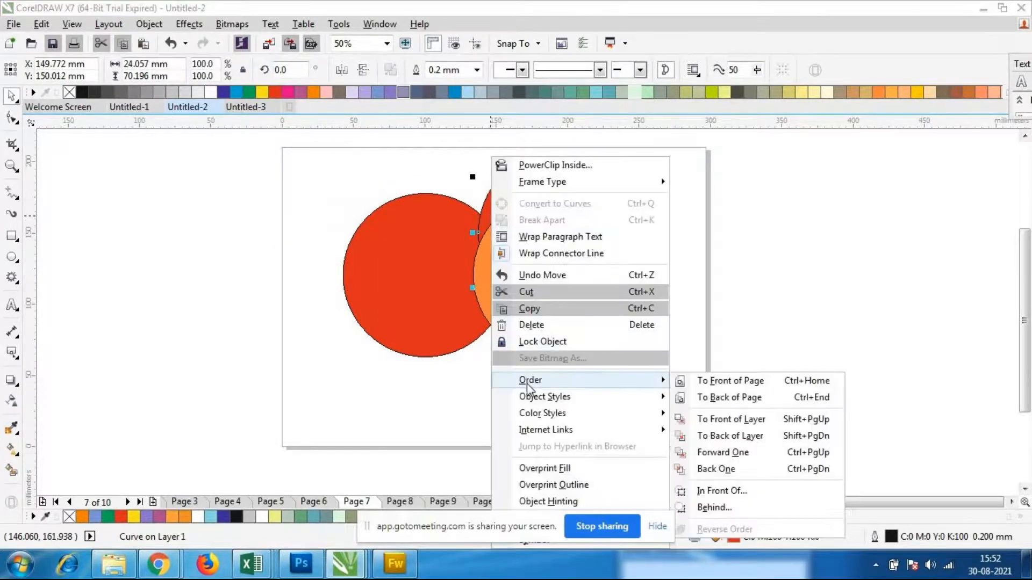
click(763, 424)
drag(483, 205, 480, 244)
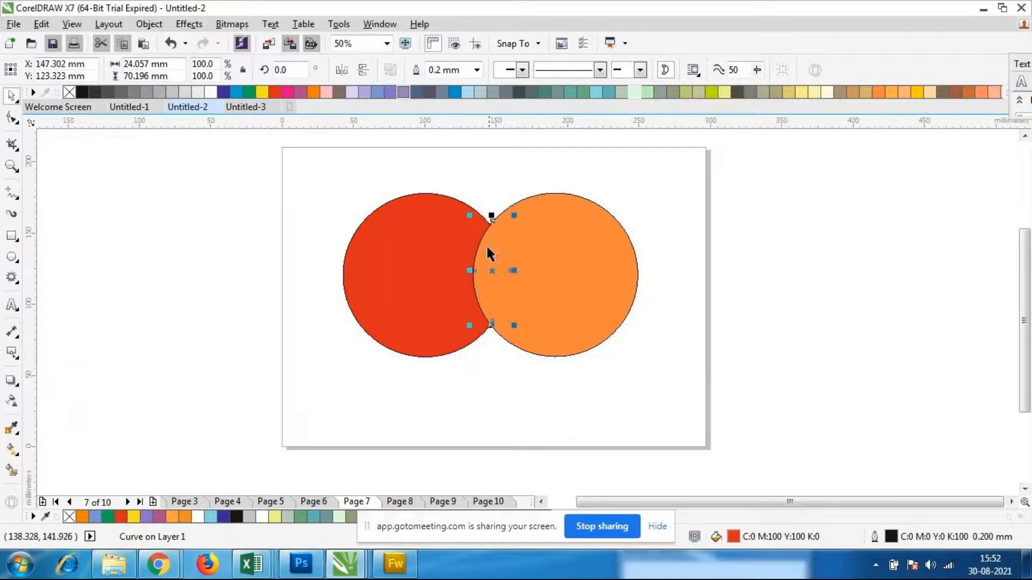
Bring the lens shape to the front of the layer so it lies above both circles
right_click(492, 276)
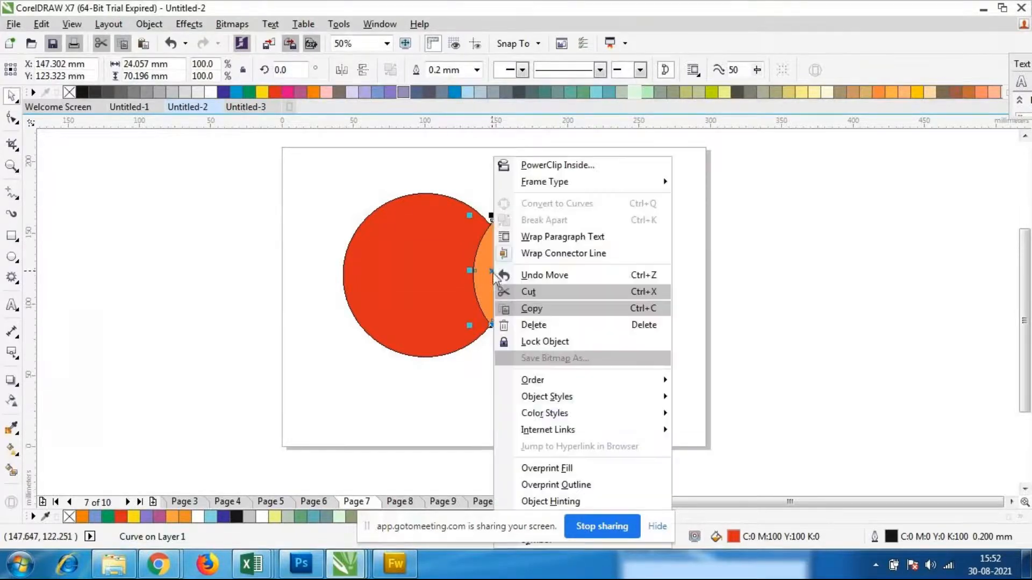
mouse_move(535, 379)
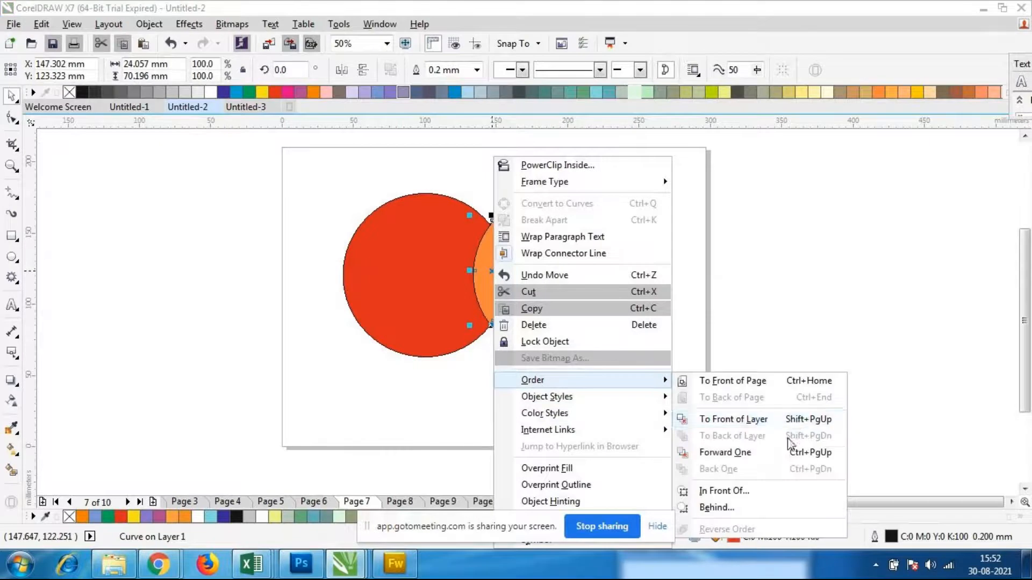
click(766, 418)
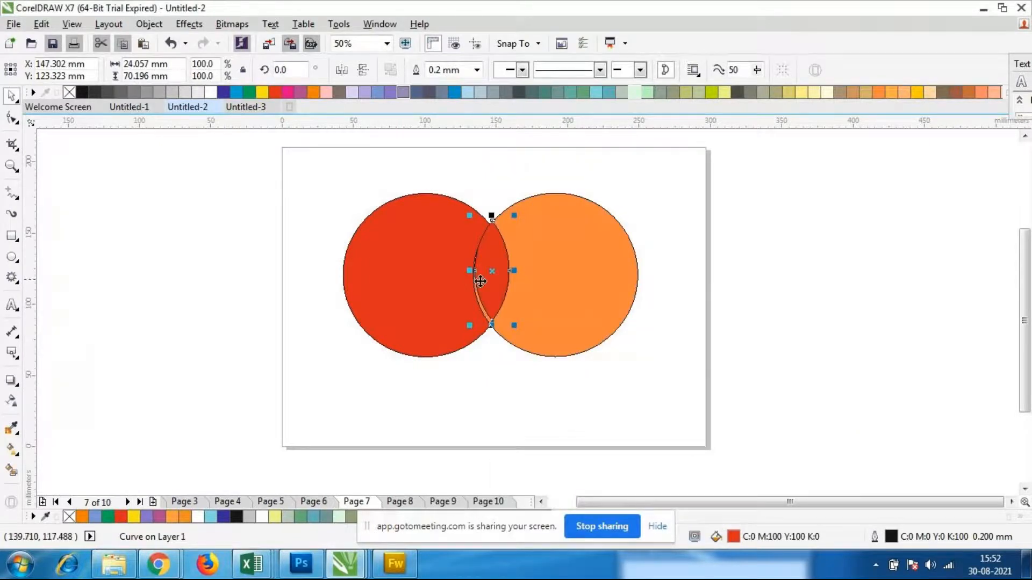
drag(481, 280, 491, 275)
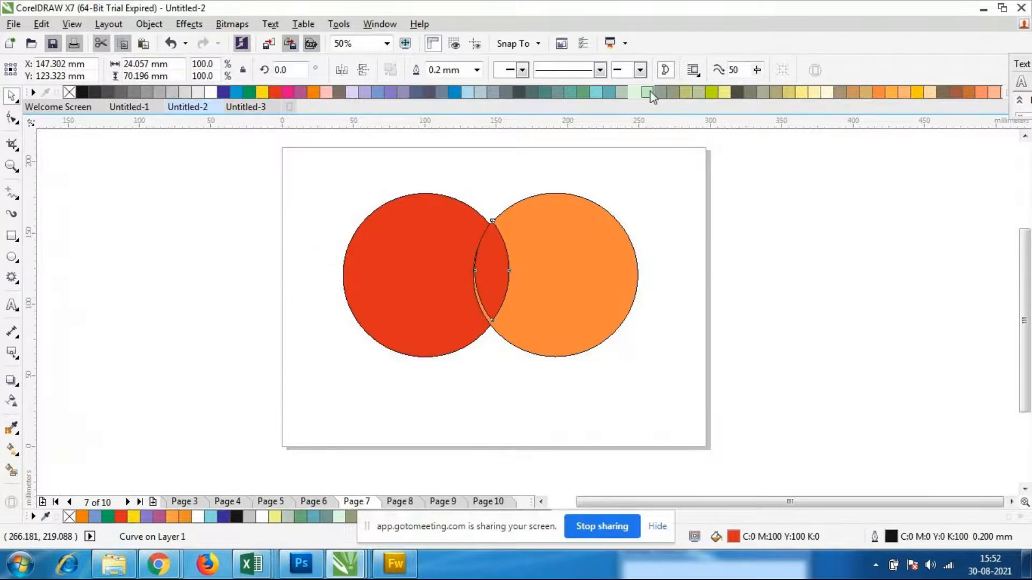
Fill the lens shape with light blue (C:60 M:0 Y:20 K:0)
click(599, 92)
click(557, 406)
click(482, 245)
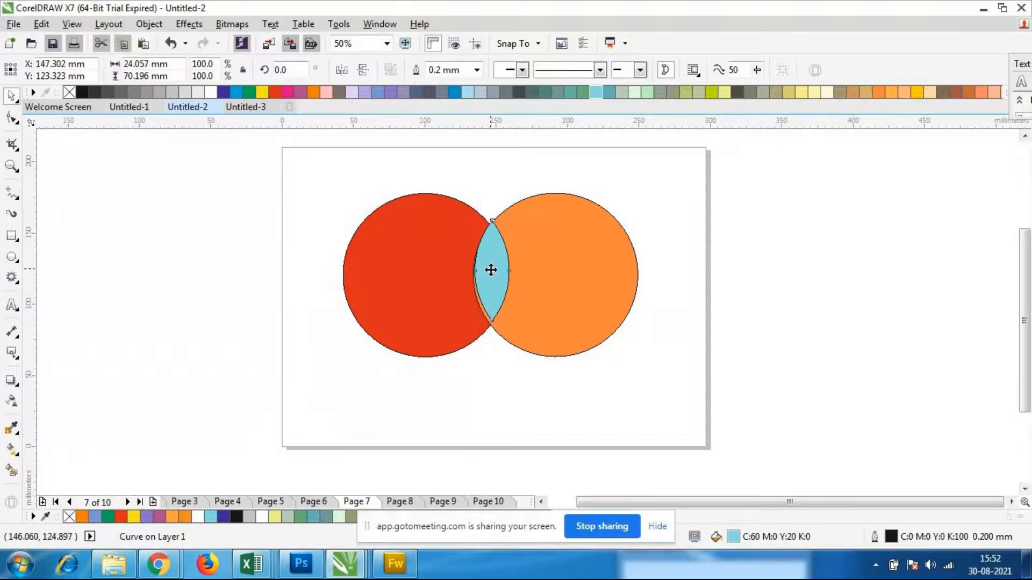
Nudge the lens shape 1.5 mm down and 0.5 mm left to line it up with the circles' overlap
key(Down)
key(Down)
key(Down)
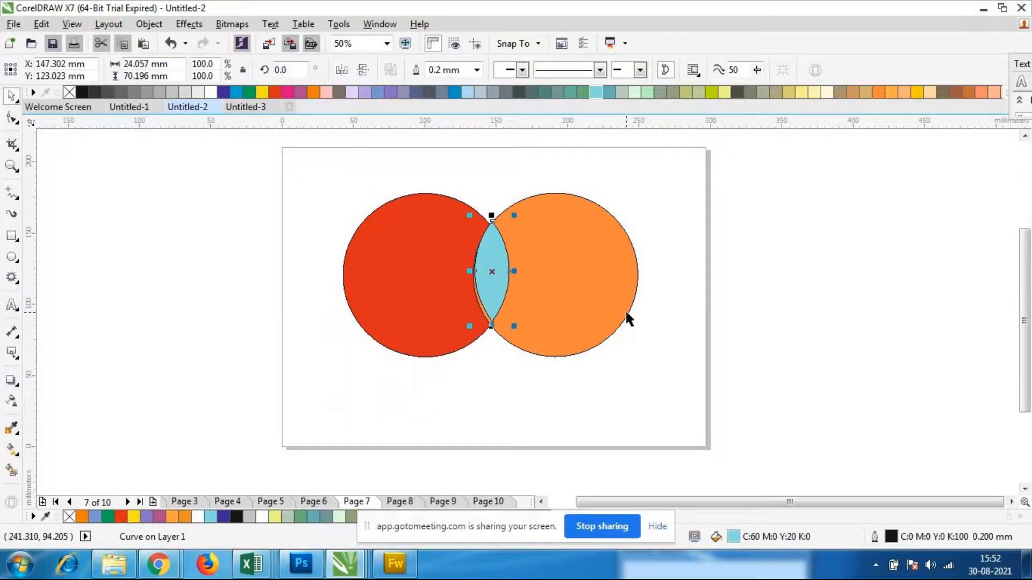
key(Down)
key(Down)
key(Down)
key(Down)
key(Down)
key(Down)
key(Down)
key(Down)
key(Down)
key(Down)
key(Down)
key(Left)
key(Left)
key(Left)
key(Left)
key(Left)
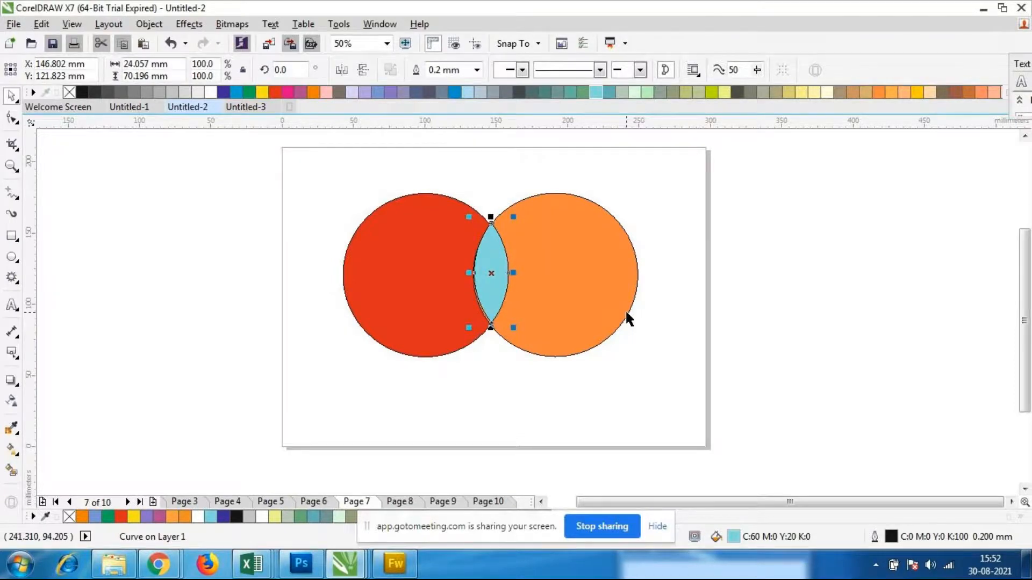
key(Escape)
Delete the light blue lens shape from the overlap of the circles
click(483, 266)
key(Escape)
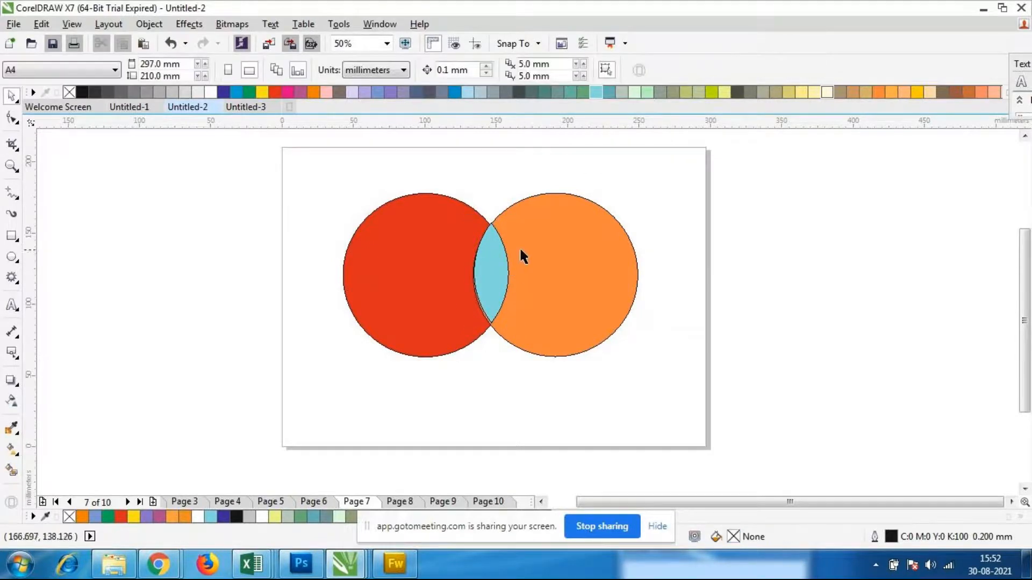
click(494, 262)
key(Delete)
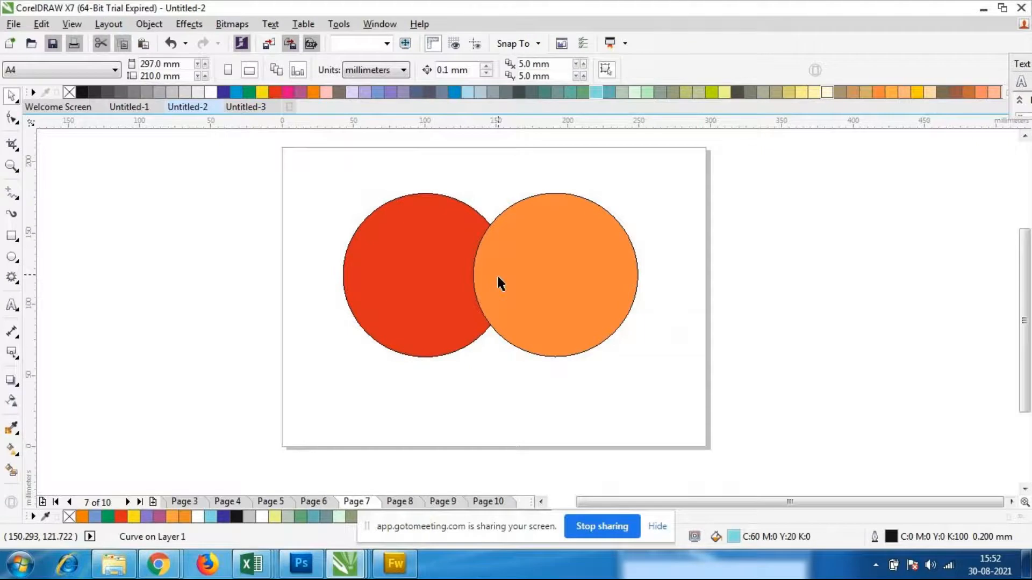
Select both circles, intersect them again, and move the new lens shape to the page's edge beyond the orange circle
drag(292, 150, 653, 354)
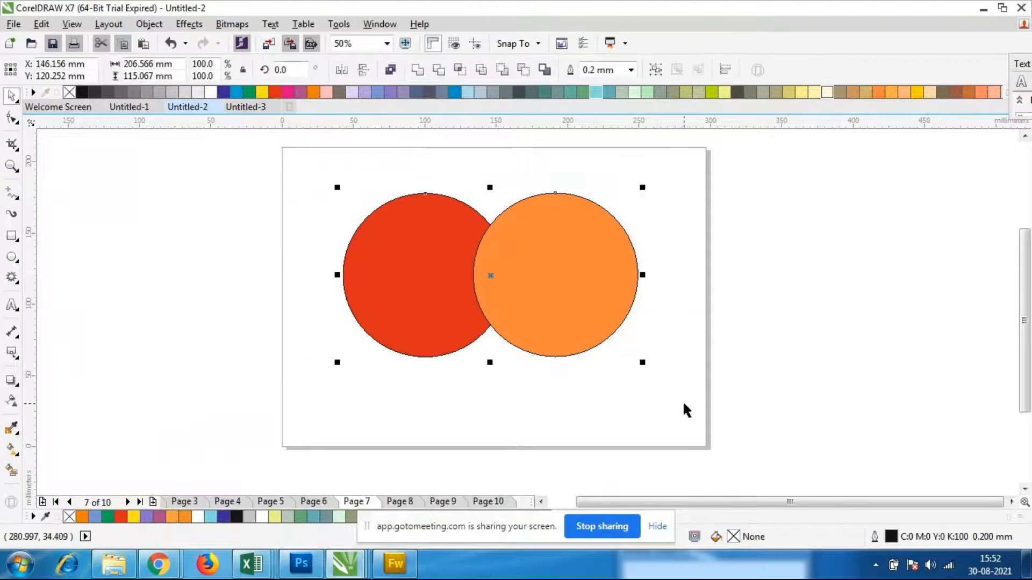
click(461, 71)
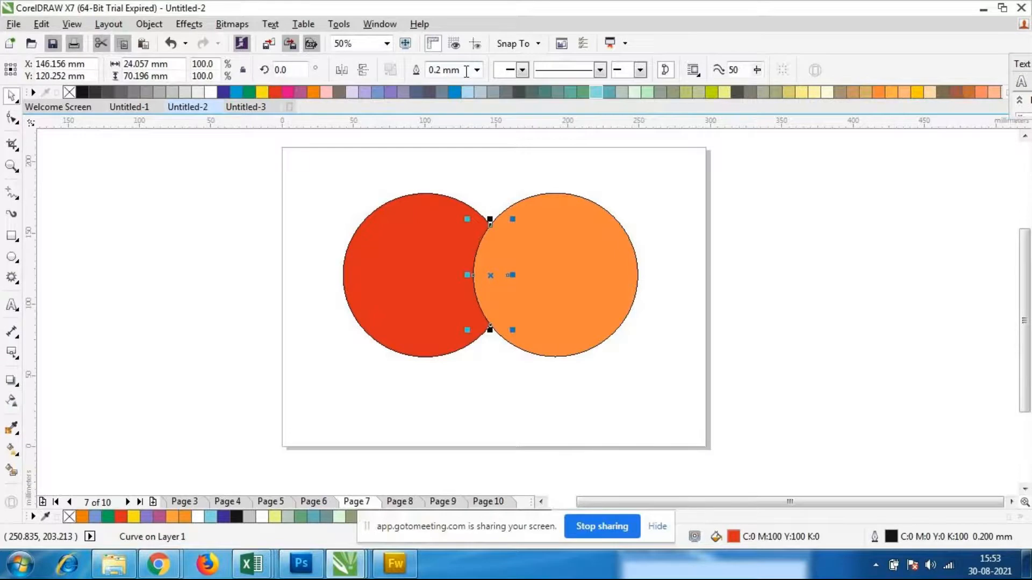
drag(490, 276, 688, 267)
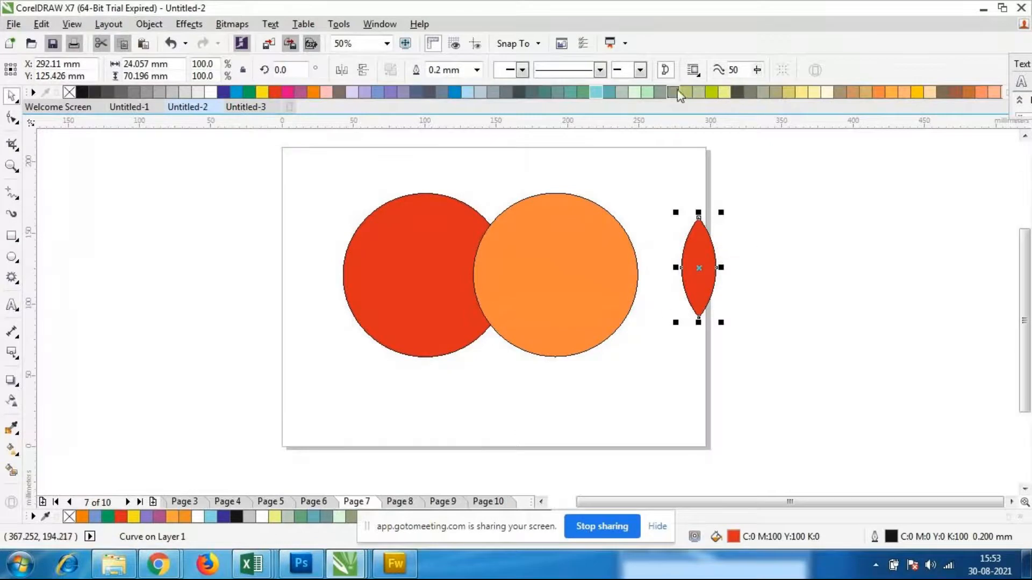
Fill the lens shape with yellow-green (C:40 M:0 Y:100 K:0), try placing it over the circles' overlap, and undo the move
drag(711, 92, 695, 290)
drag(701, 268, 491, 276)
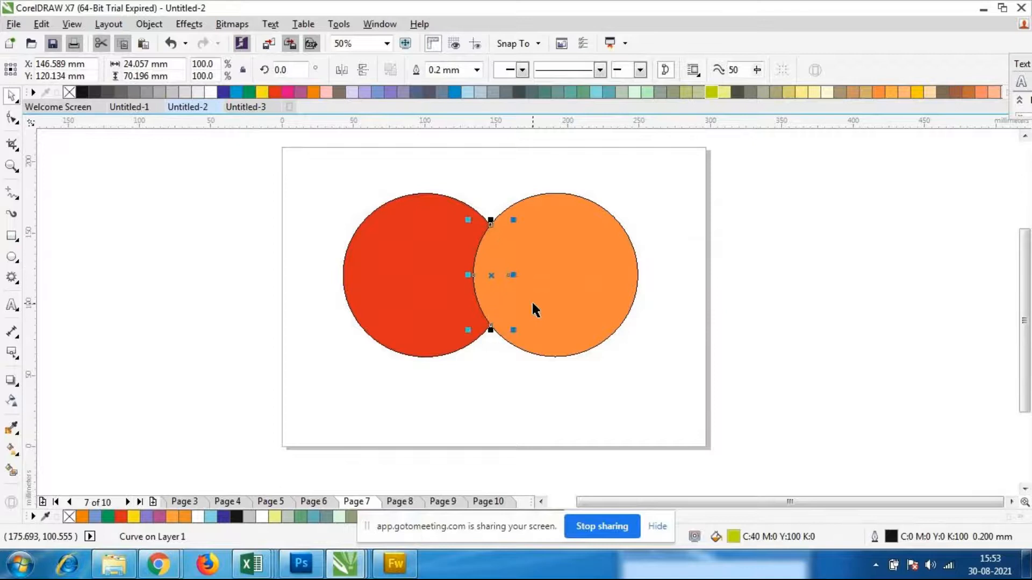
right_click(500, 282)
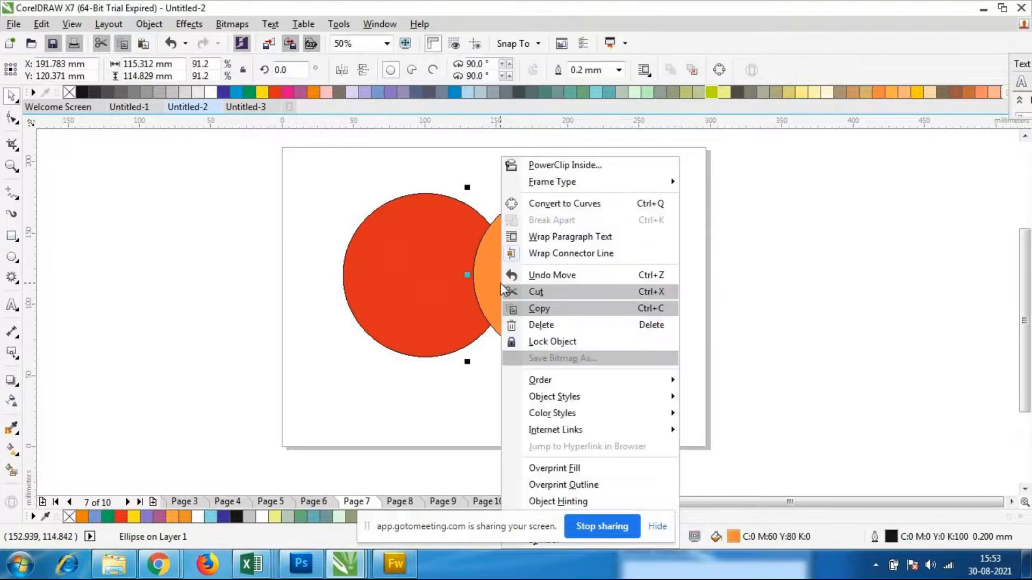
mouse_move(540, 380)
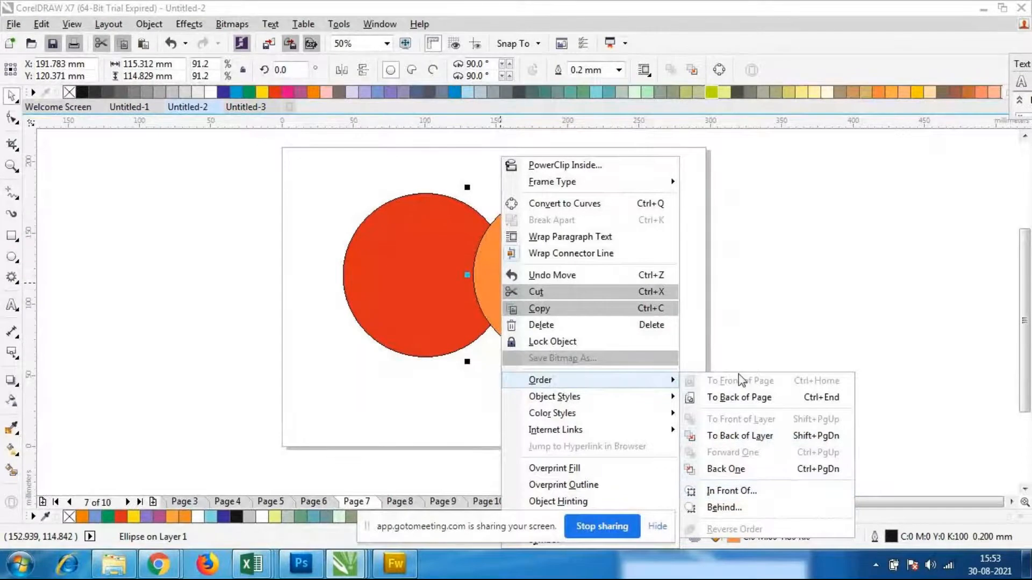
click(444, 421)
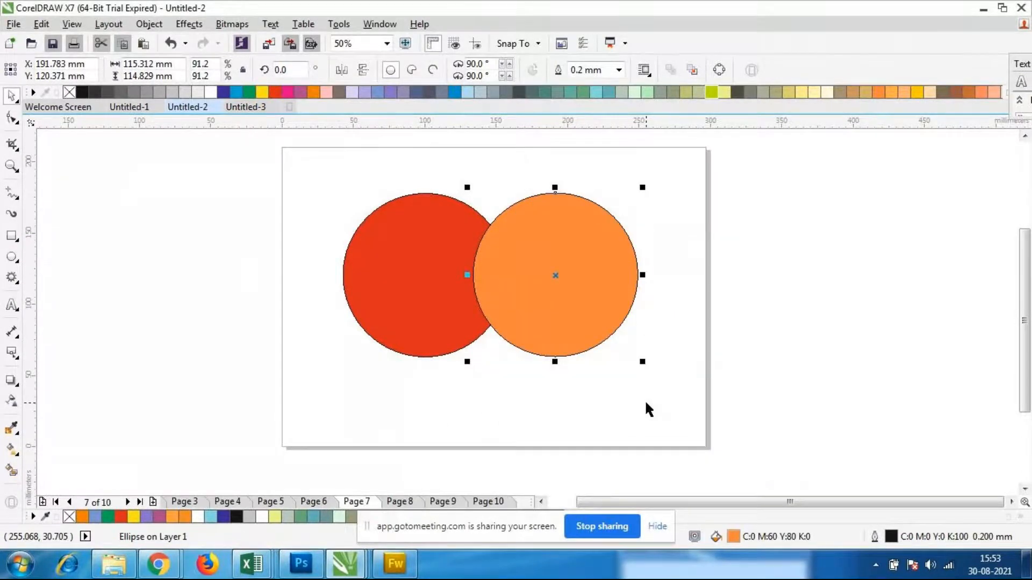
key(ctrl+z)
Move the yellow-green lens to the lower part of the circles' overlap and bring it to the front of the layer
drag(708, 280, 495, 362)
right_click(494, 363)
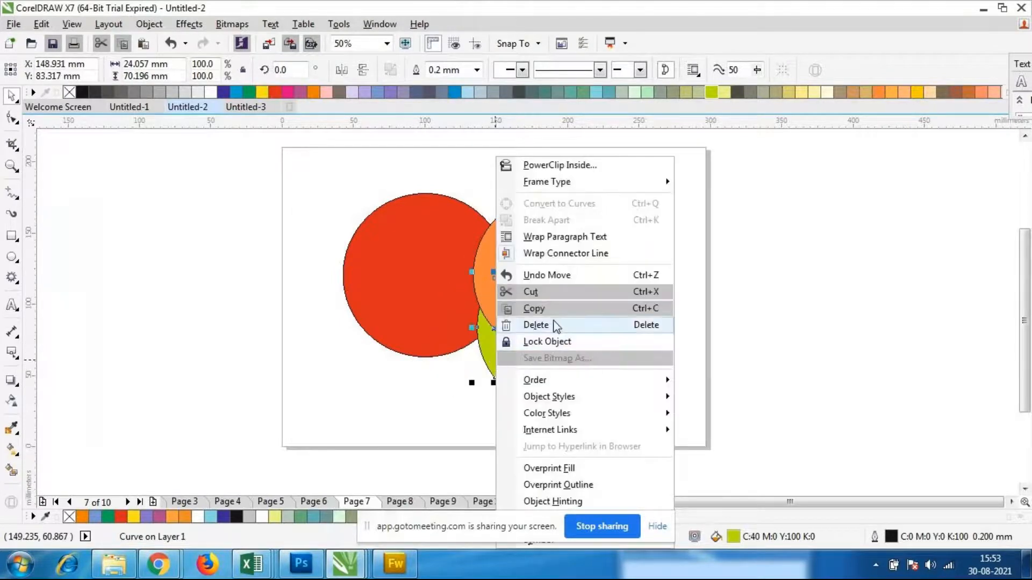
mouse_move(550, 383)
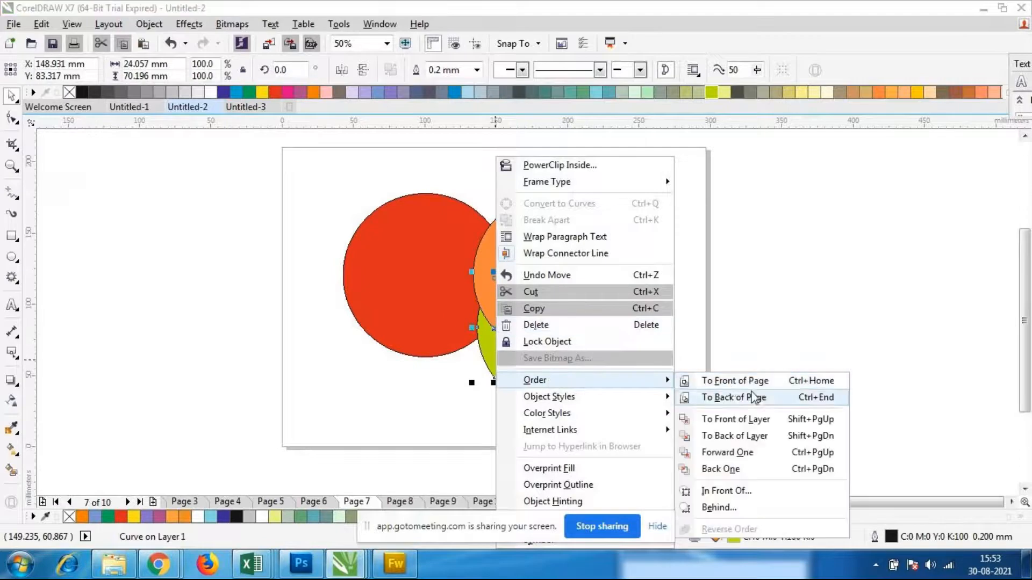
click(743, 418)
click(744, 421)
click(491, 346)
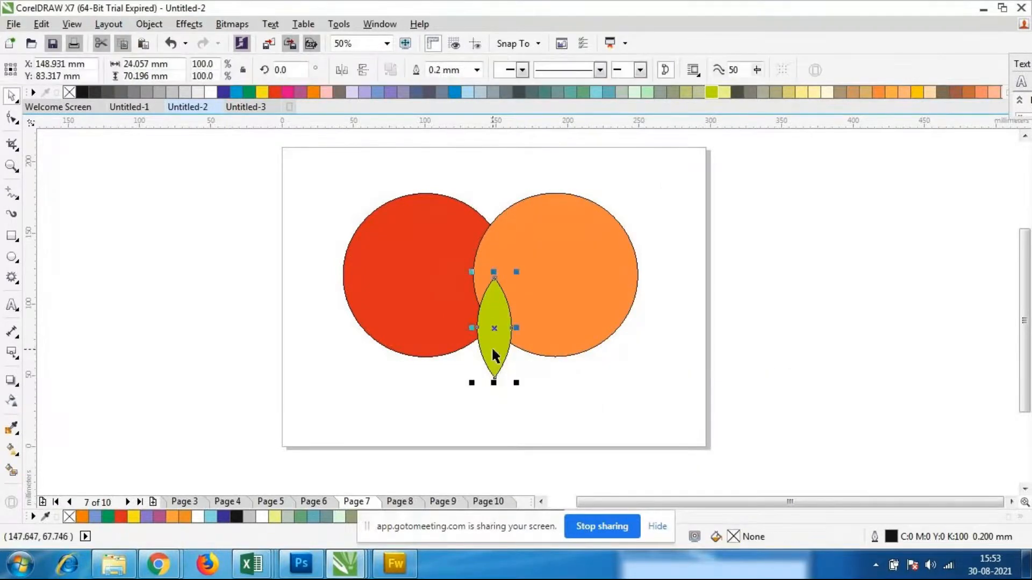
Move the yellow-green lens up into the overlap between the red and orange circles
key(F10)
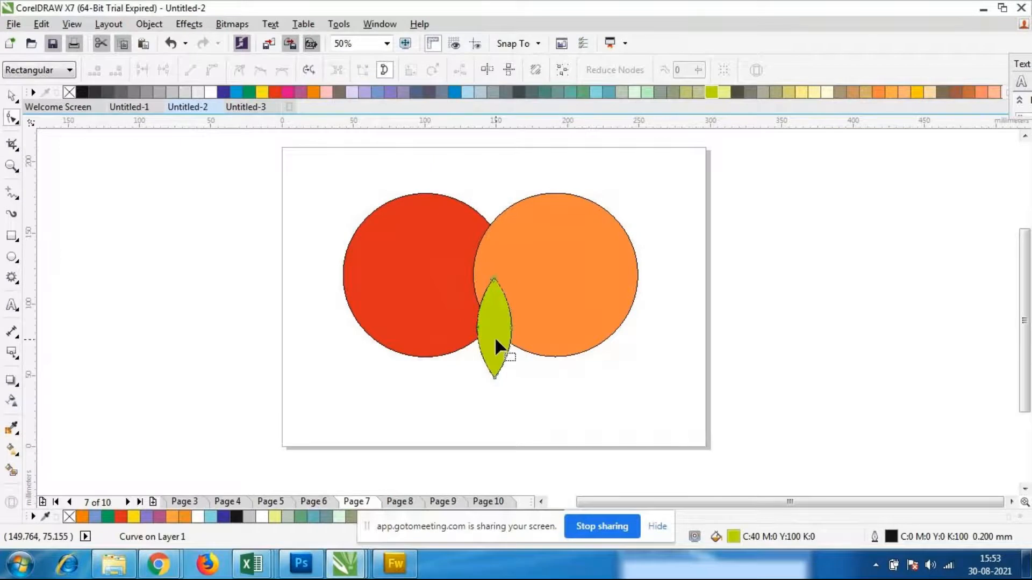
click(14, 95)
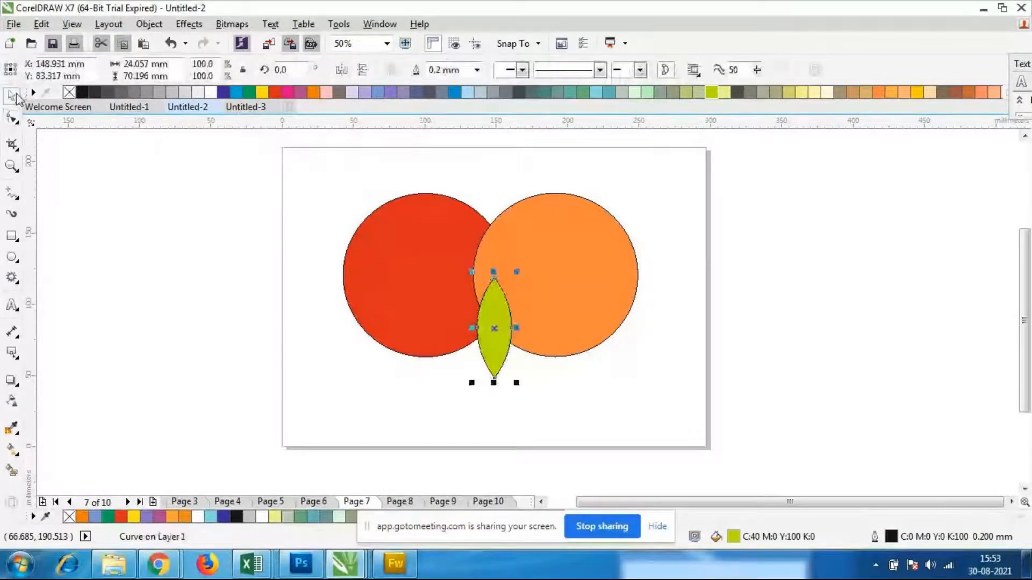
click(186, 250)
drag(495, 312, 490, 268)
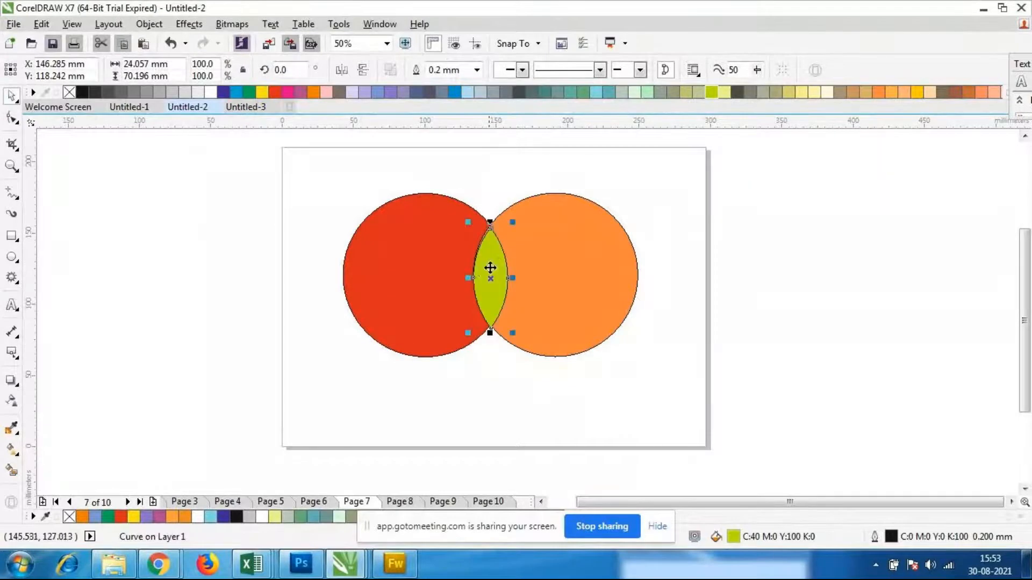
click(650, 305)
Fine-tune the lens position so its edges line up with the circles' overlap
scroll(512, 206, down, 1)
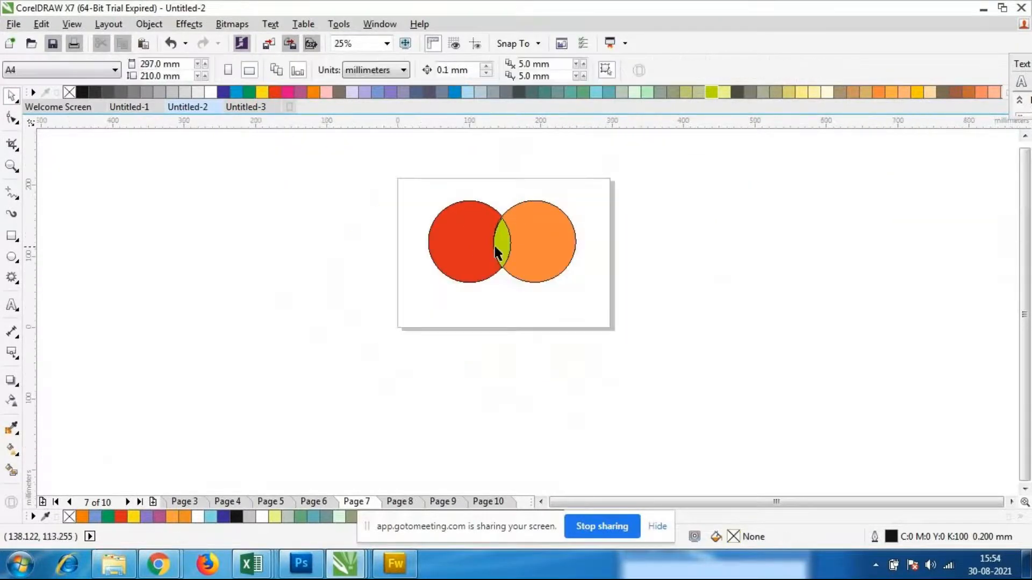
scroll(496, 253, up, 2)
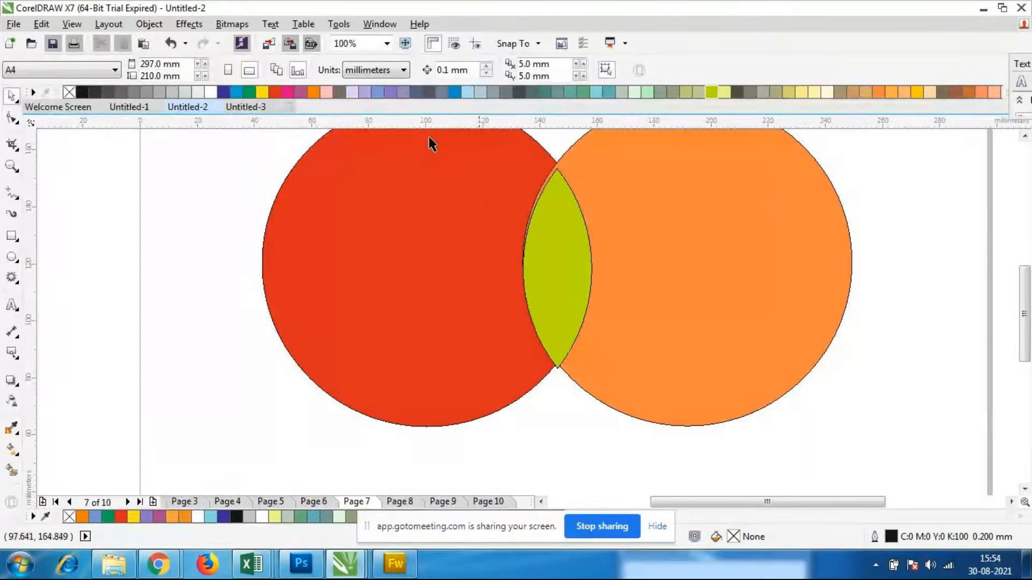
scroll(559, 252, down, 1)
scroll(551, 244, up, 1)
click(558, 258)
drag(559, 257, 559, 255)
click(587, 408)
scroll(531, 302, down, 1)
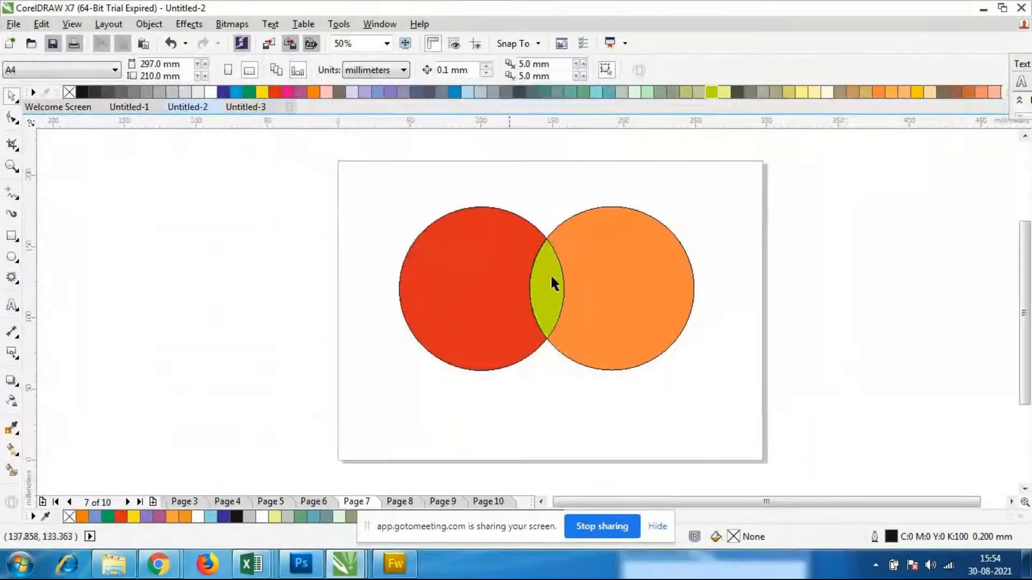
Delete both circles and the lens shape from the page
drag(346, 180, 726, 411)
key(Delete)
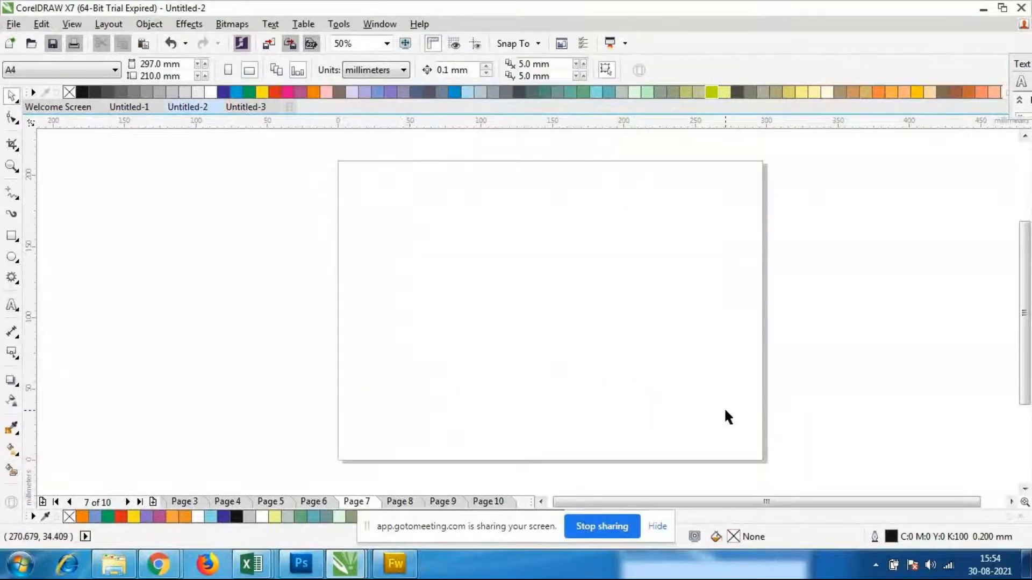
Draw a five-pointed star about 171 mm wide and 173 mm high on the page and fill it with black
click(10, 278)
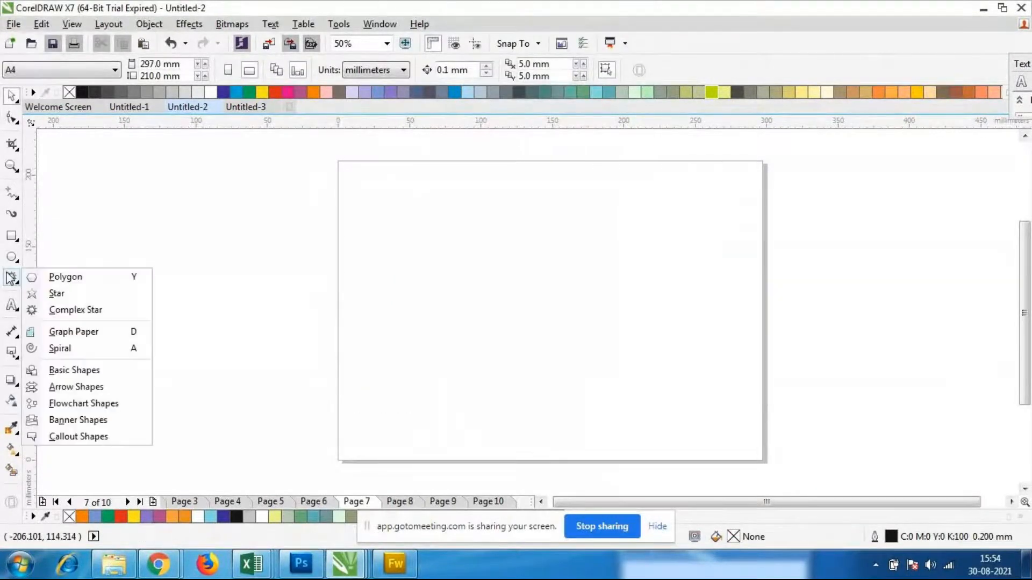
click(85, 294)
drag(408, 181, 656, 452)
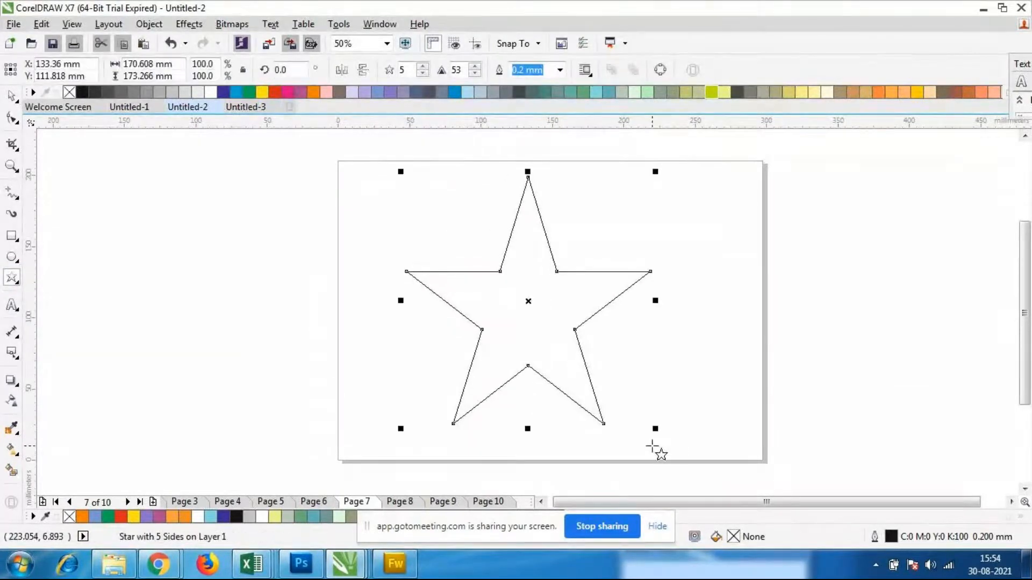
click(82, 92)
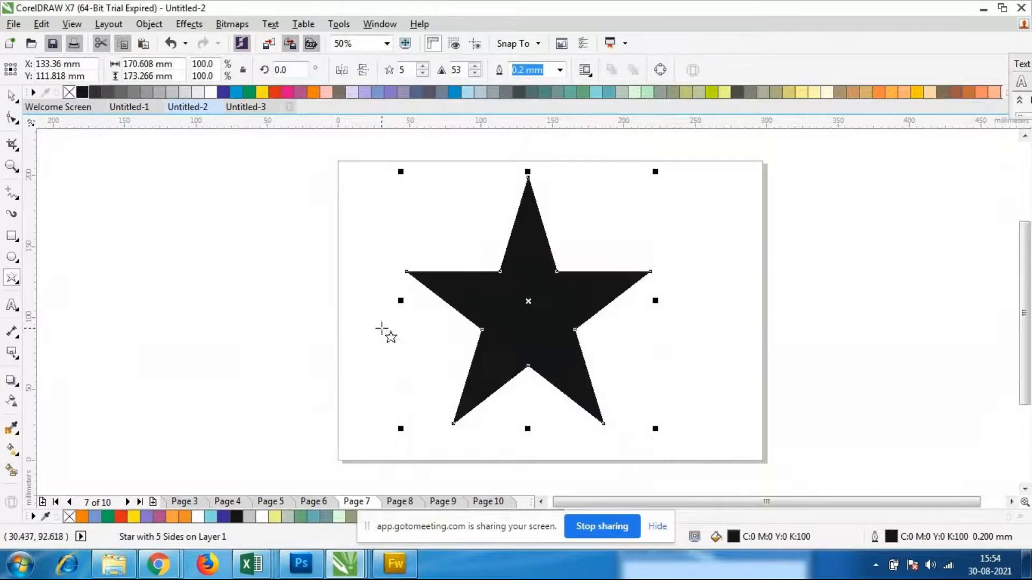
click(12, 96)
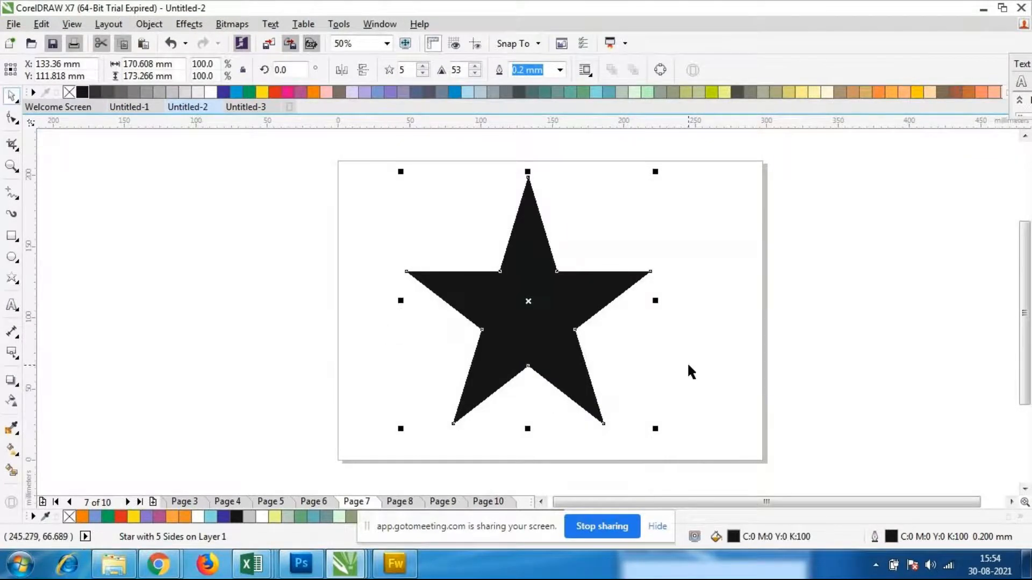
Duplicate the black star, scale the copy down to about 98 mm wide, and place it near the centre of the original
key(ctrl+d)
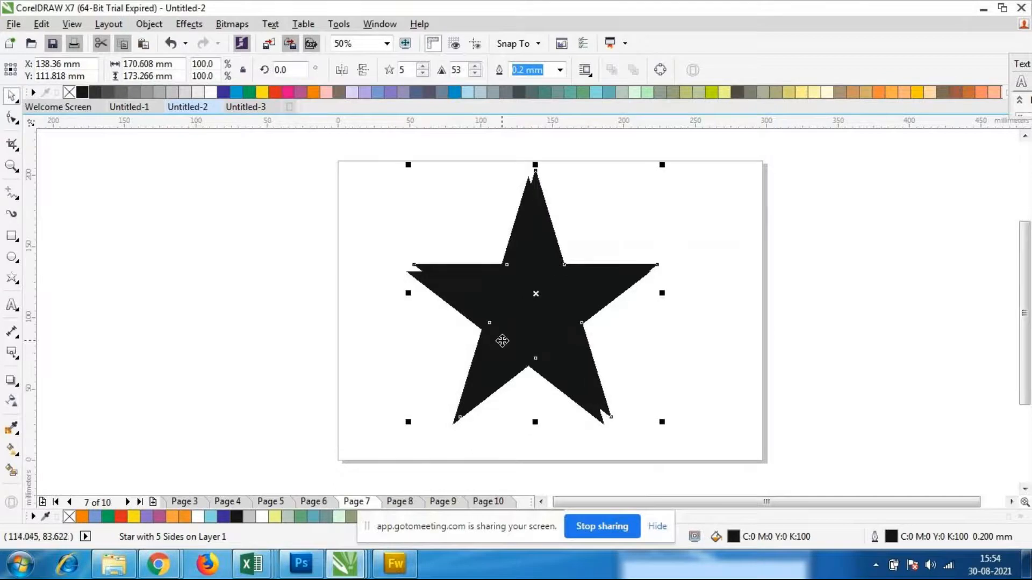
drag(544, 259, 546, 277)
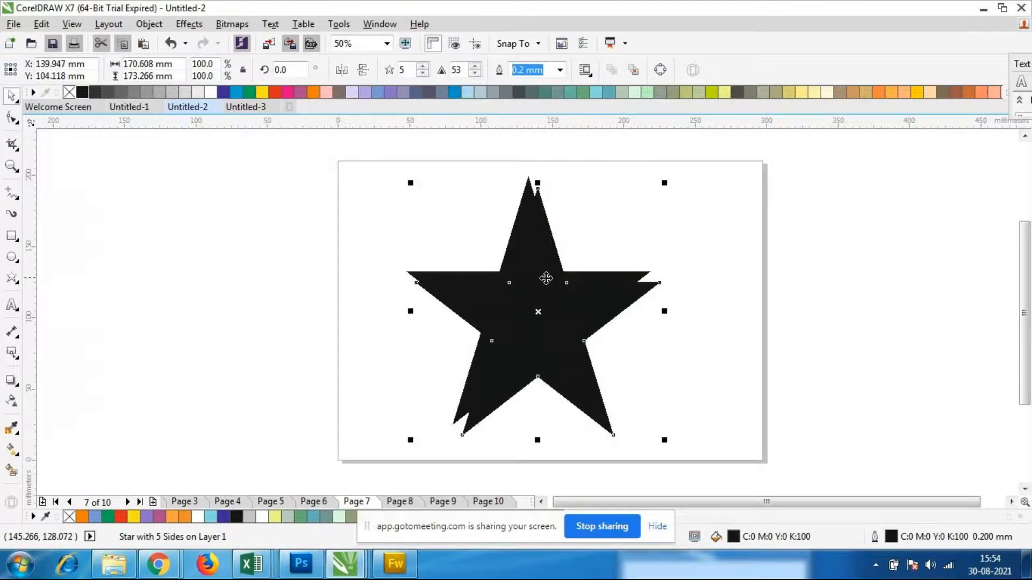
drag(410, 182, 514, 288)
drag(603, 376, 553, 340)
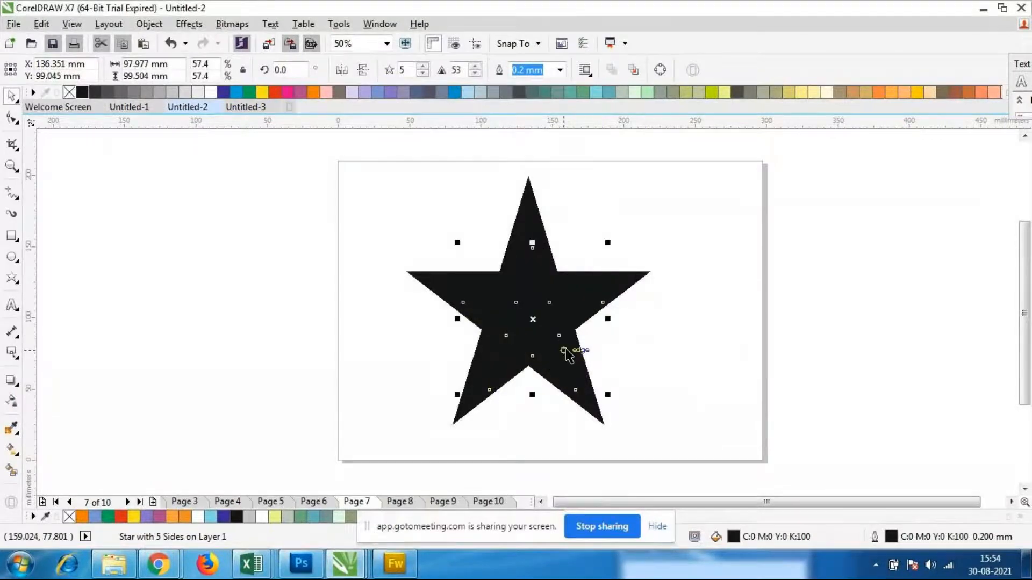
click(430, 304)
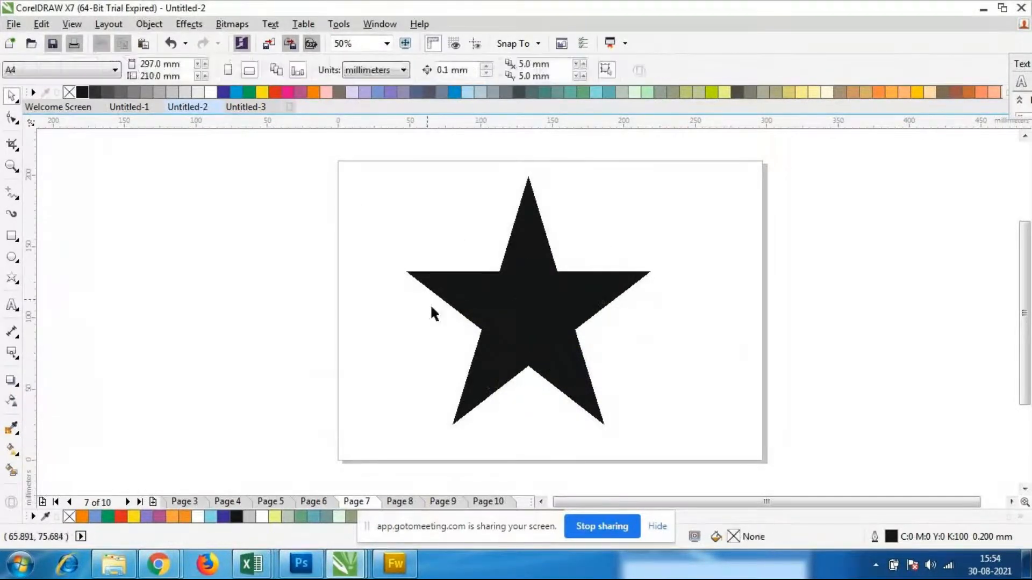
Fill the smaller star with light green (C:40 M:0 Y:40 K:0)
click(539, 332)
click(648, 92)
click(684, 314)
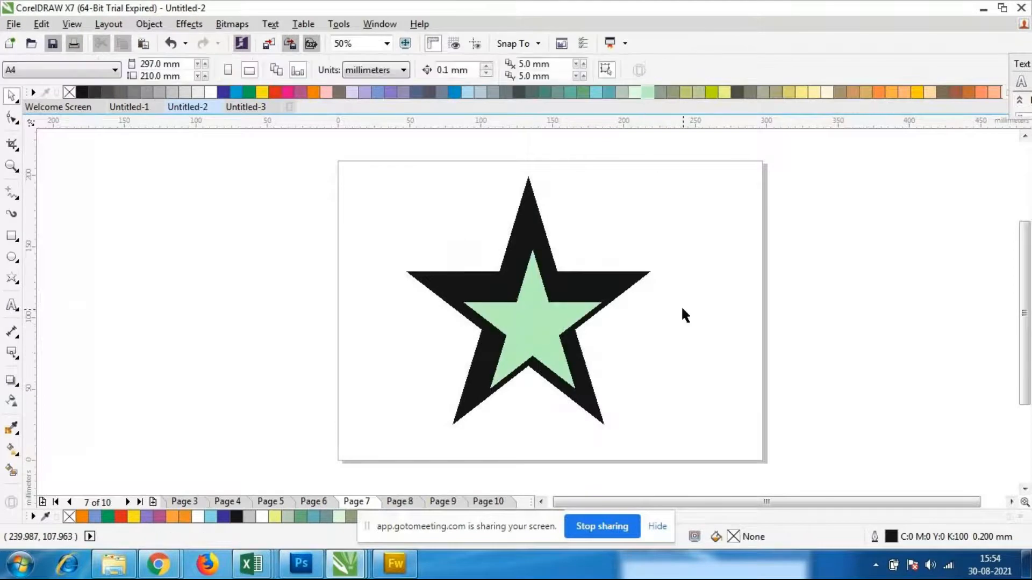
Intersect the two stars, pull the light green star aside to check the result, and undo that move
drag(357, 147, 679, 455)
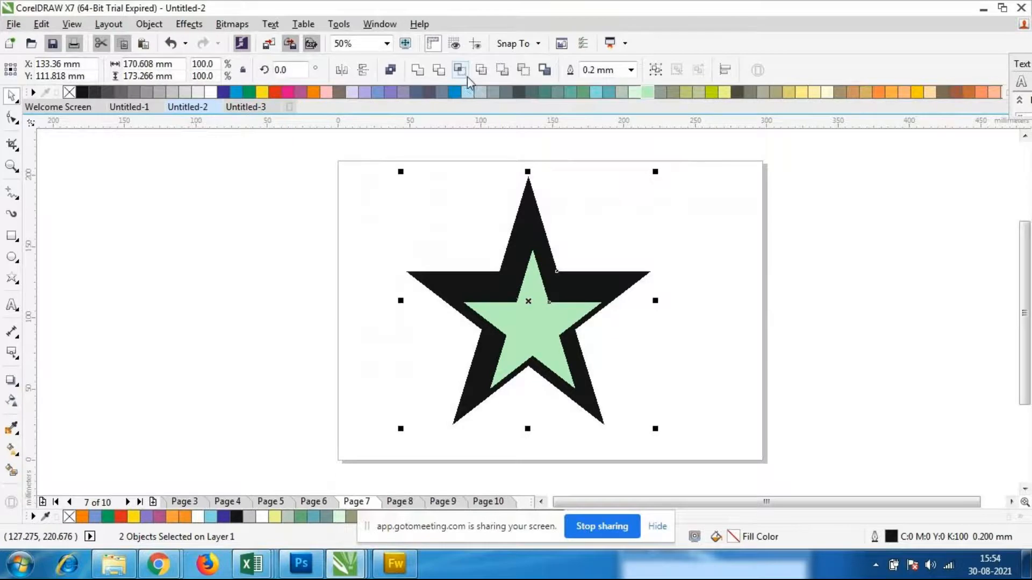
click(466, 75)
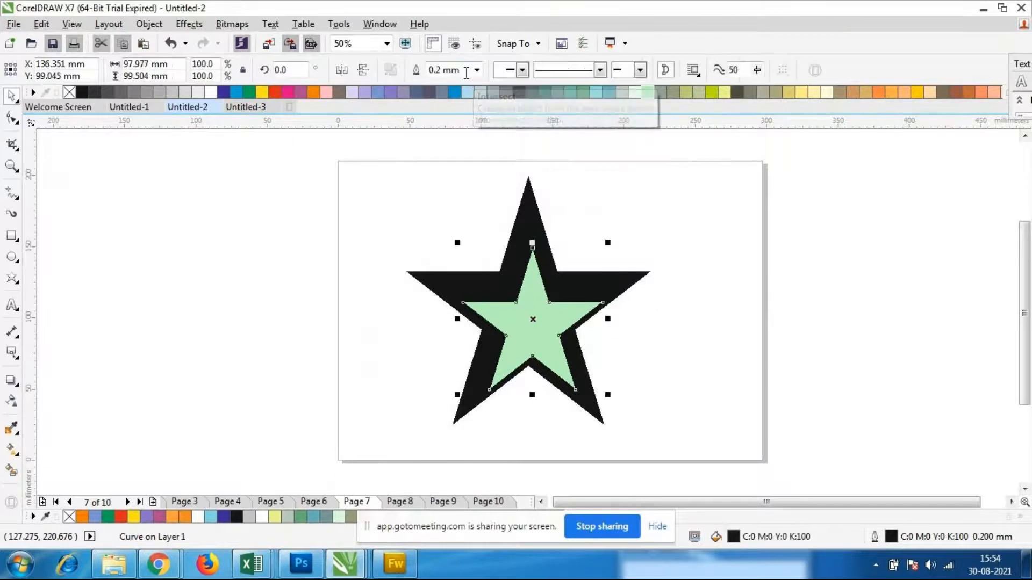
drag(492, 360, 629, 355)
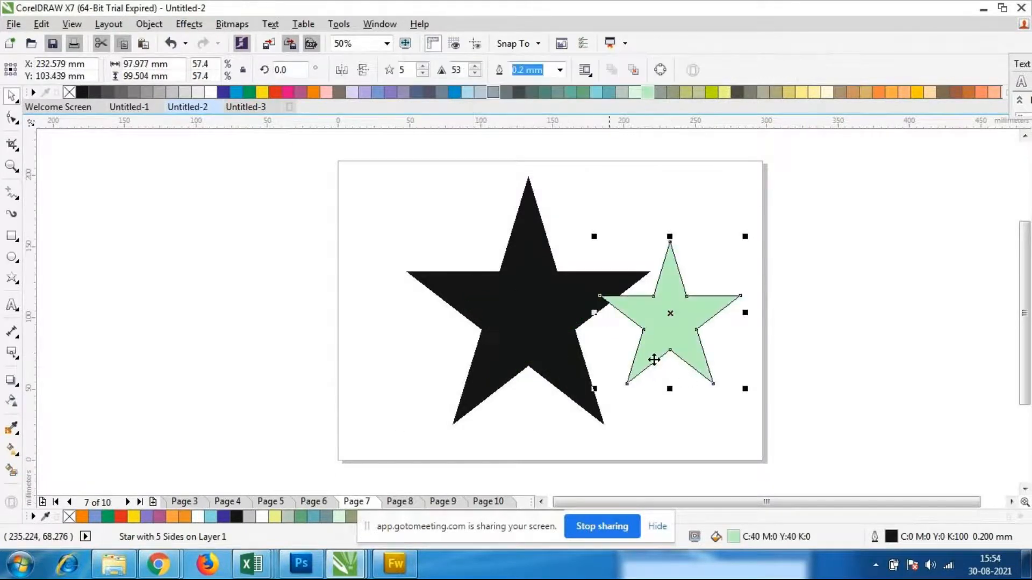
key(ctrl+z)
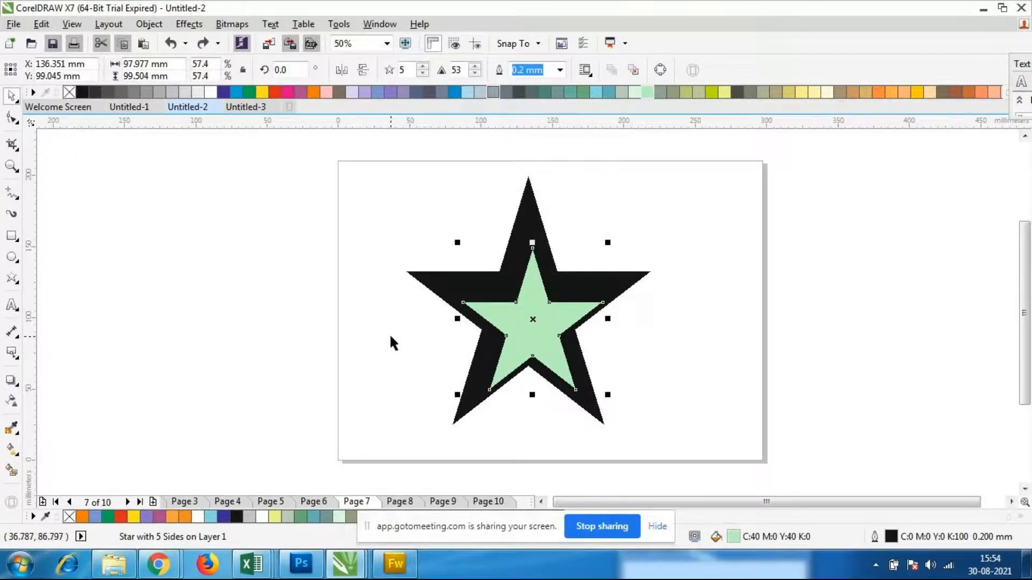
Try a shaping operation on all the stacked stars and undo it
click(779, 360)
drag(338, 147, 679, 484)
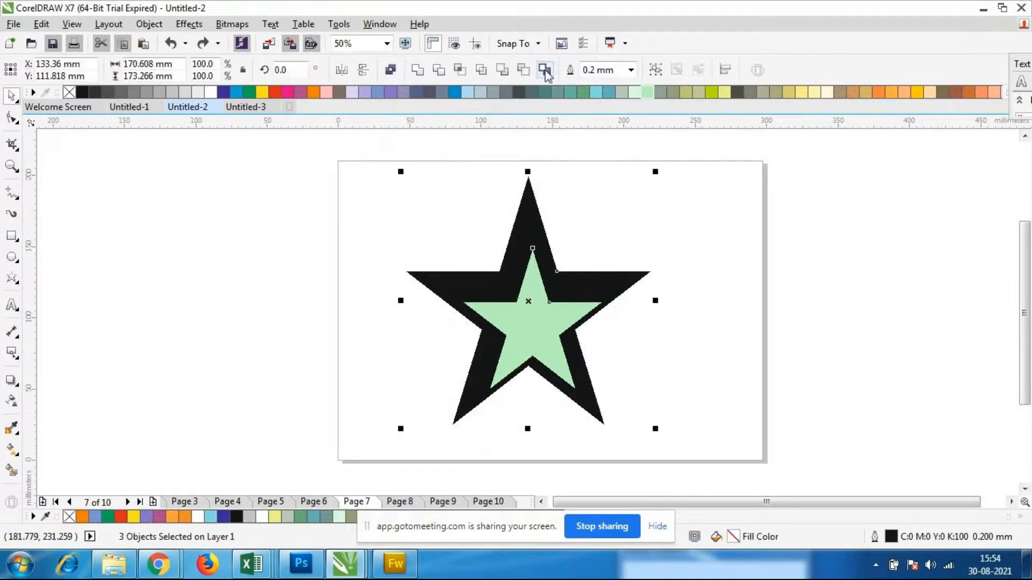
click(524, 70)
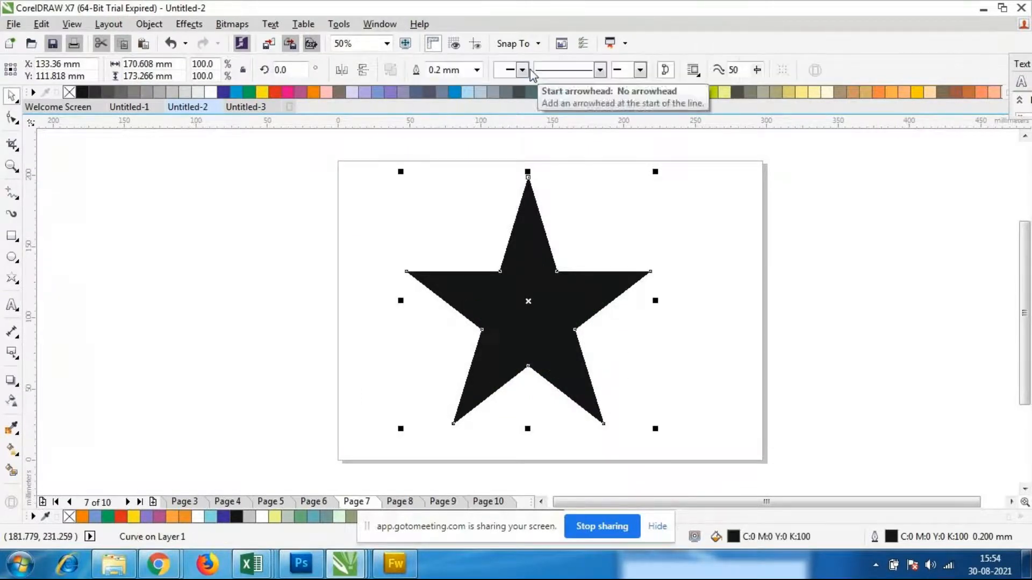
key(ctrl+z)
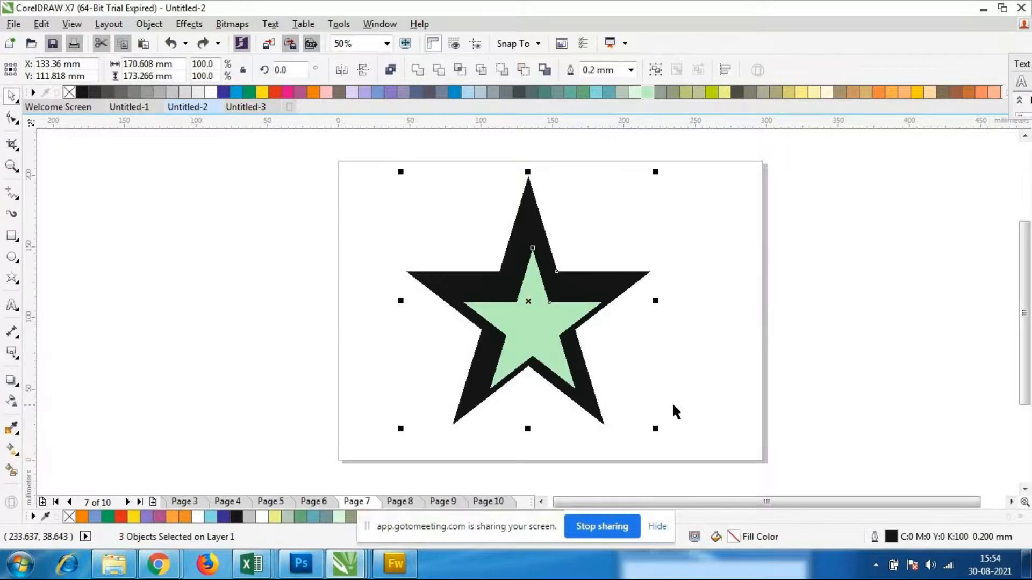
Shift the light green star to the right so that its points extend beyond the black star
click(653, 366)
click(563, 352)
drag(564, 352, 604, 344)
click(720, 390)
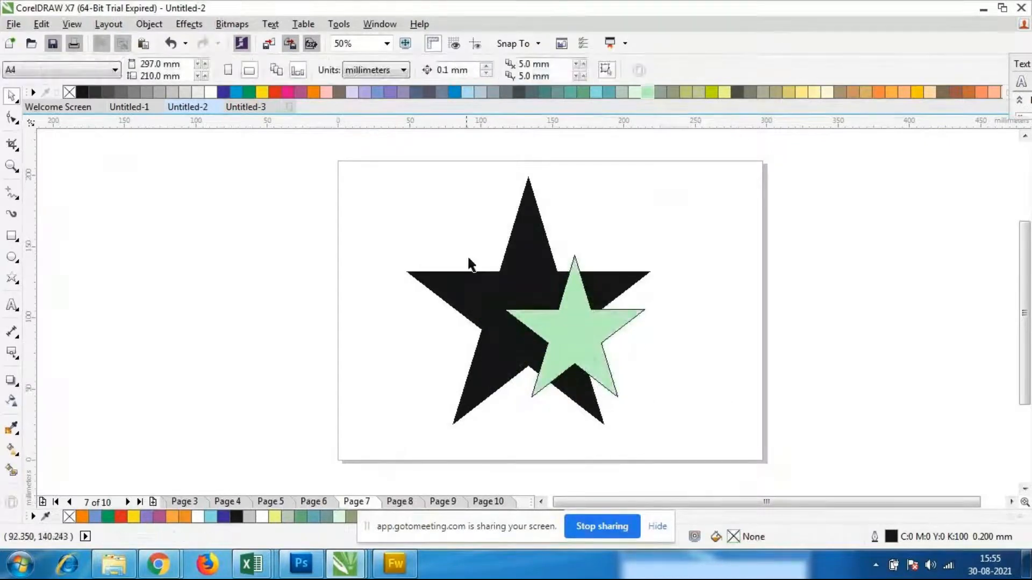
Intersect the overlapping stars and place the resulting piece across the page's left edge, filled with Army Green (C:20 M:0 Y:20 K:40)
drag(377, 162, 709, 435)
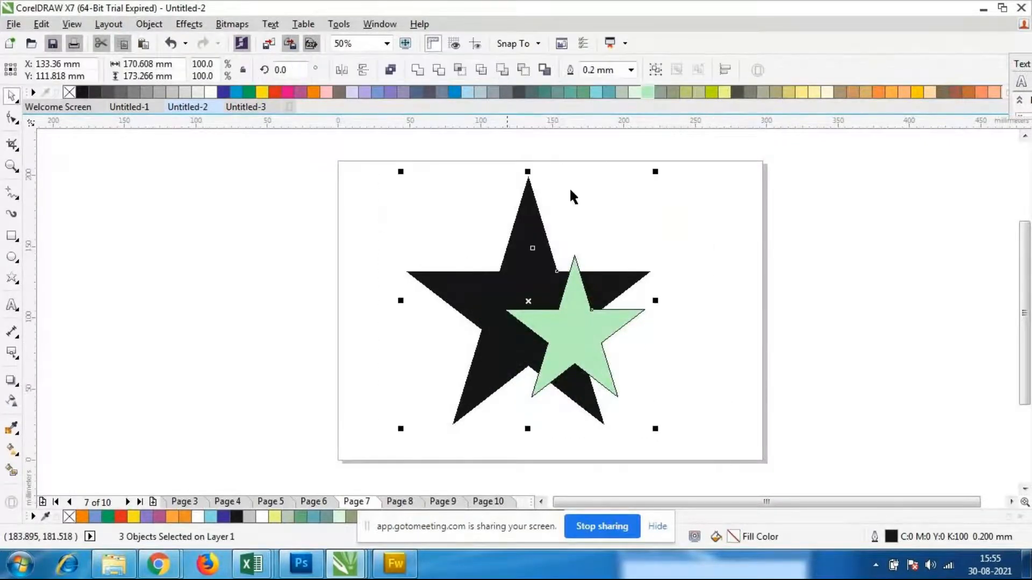
click(459, 71)
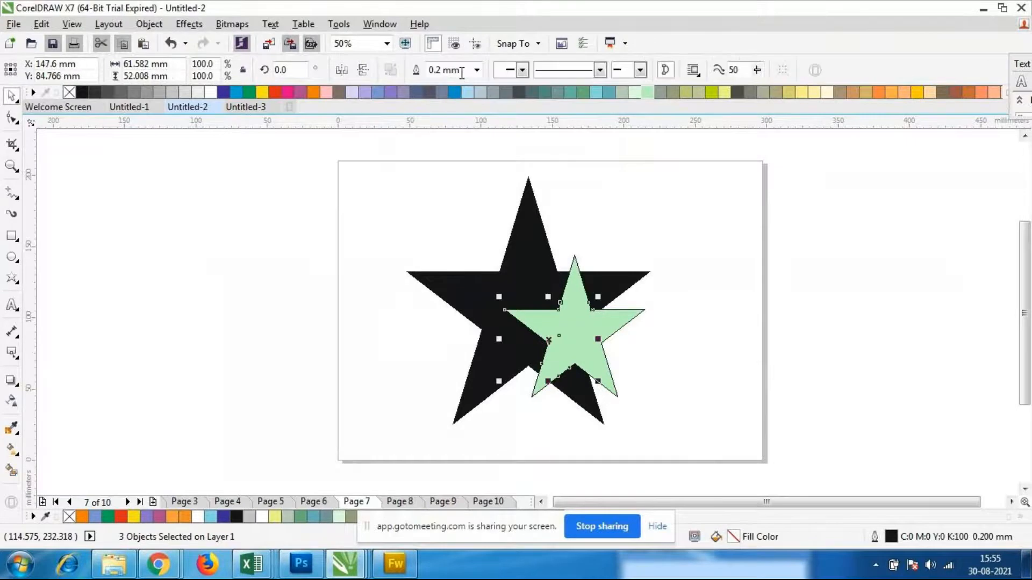
drag(573, 372, 311, 372)
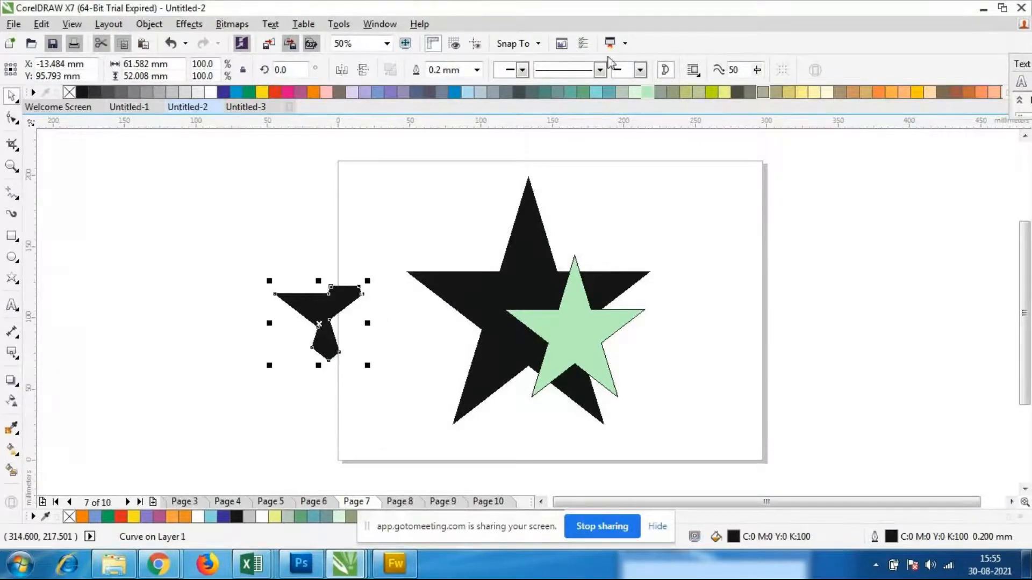
click(669, 93)
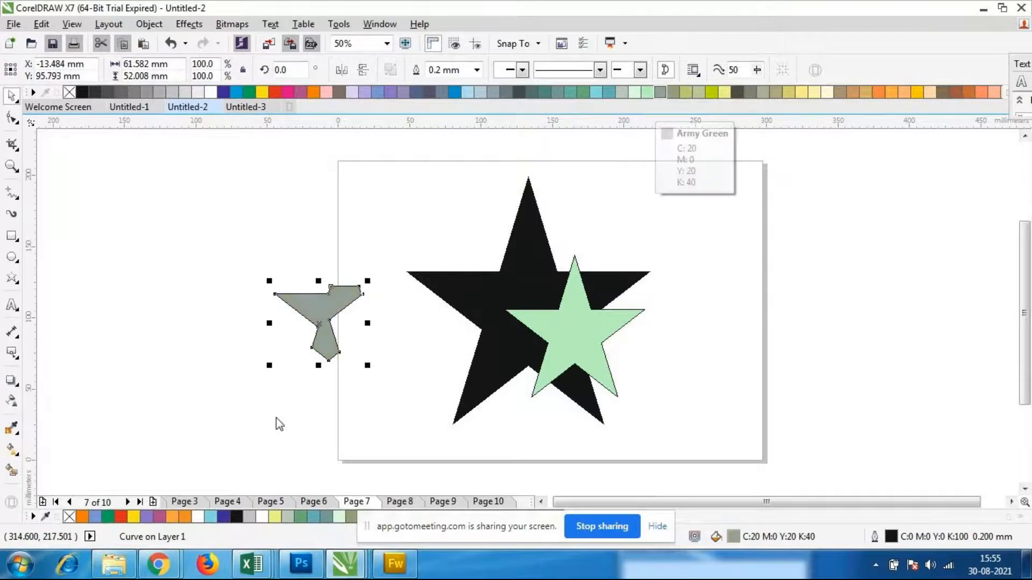
Place the grey-green intersected piece back over the stars, and delete all the shapes from the page
drag(319, 323, 552, 340)
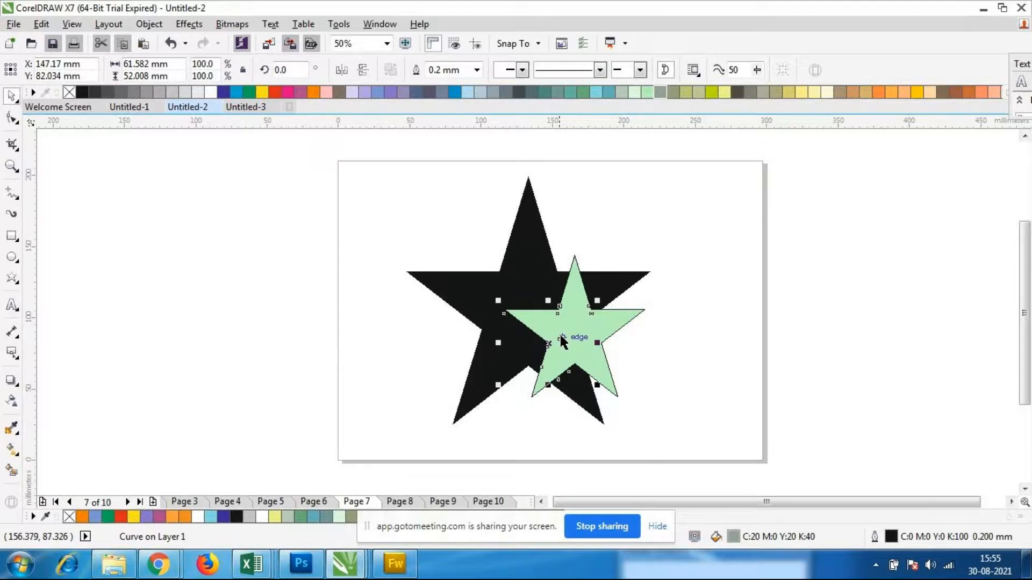
click(710, 374)
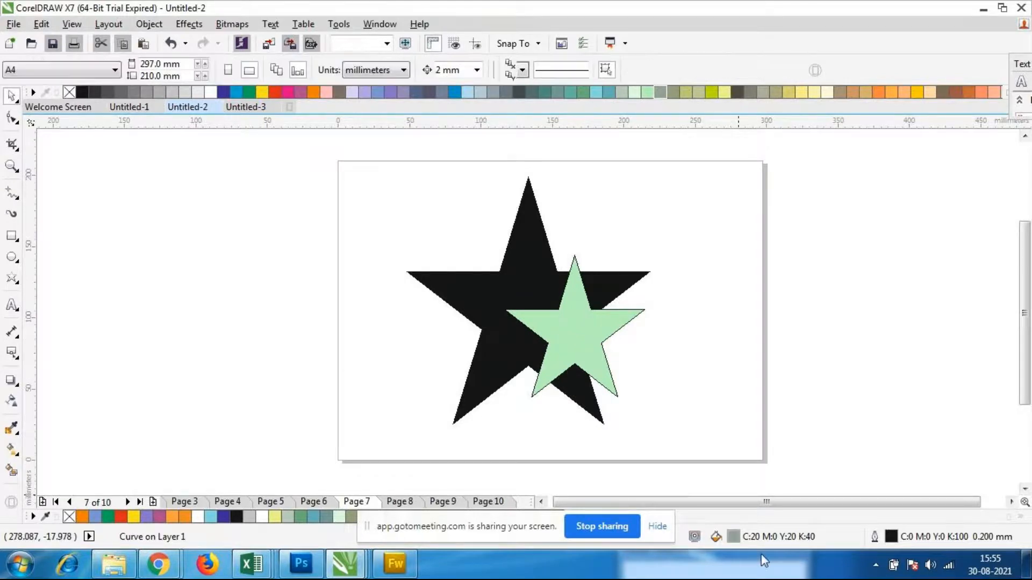
drag(366, 153, 685, 430)
key(Delete)
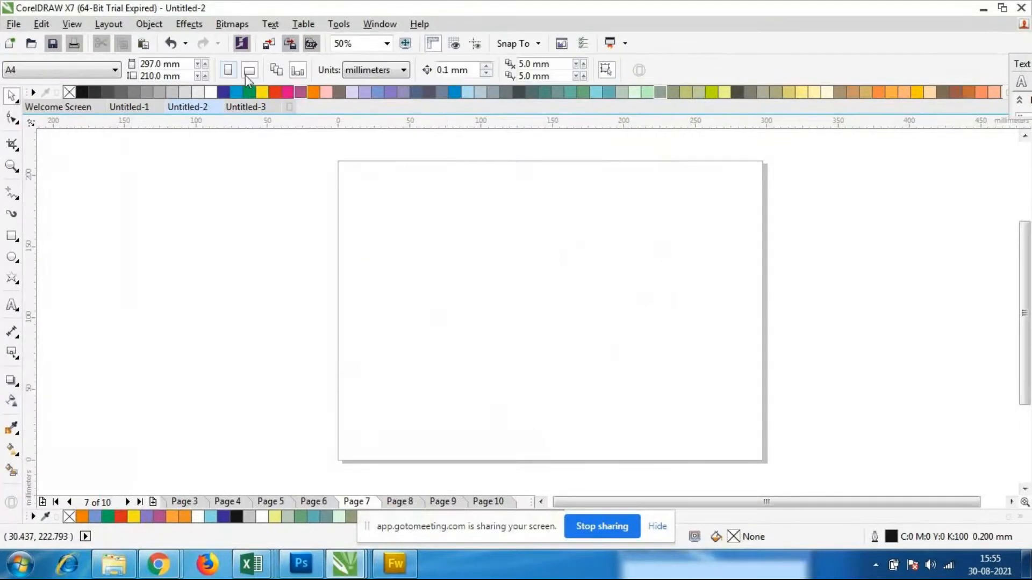
click(15, 288)
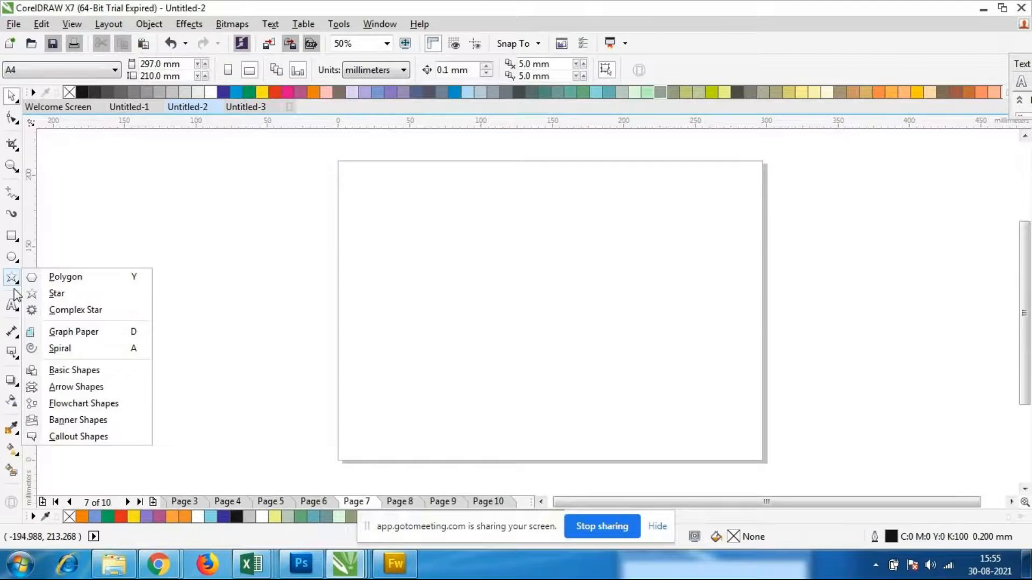
click(85, 283)
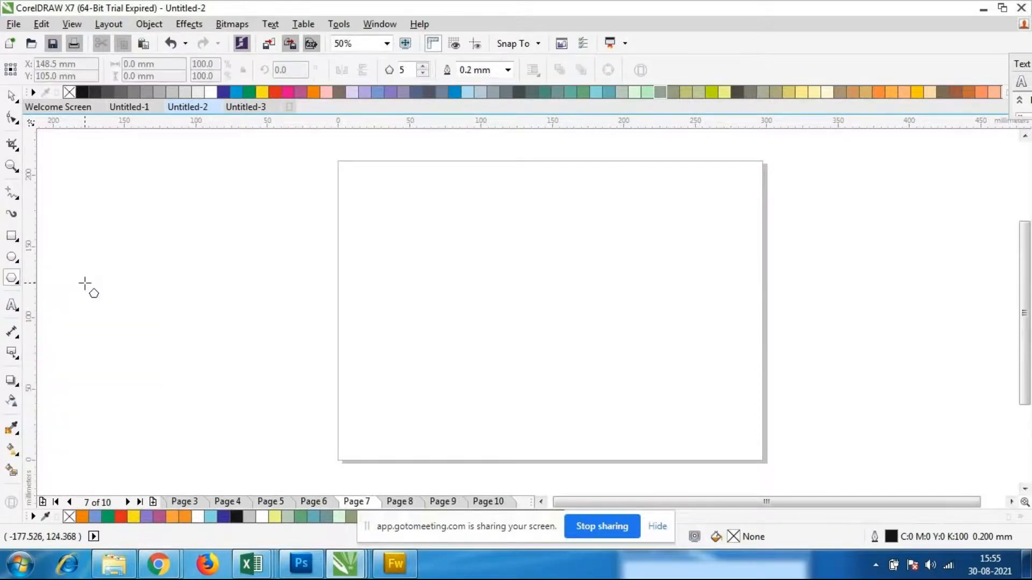
click(12, 281)
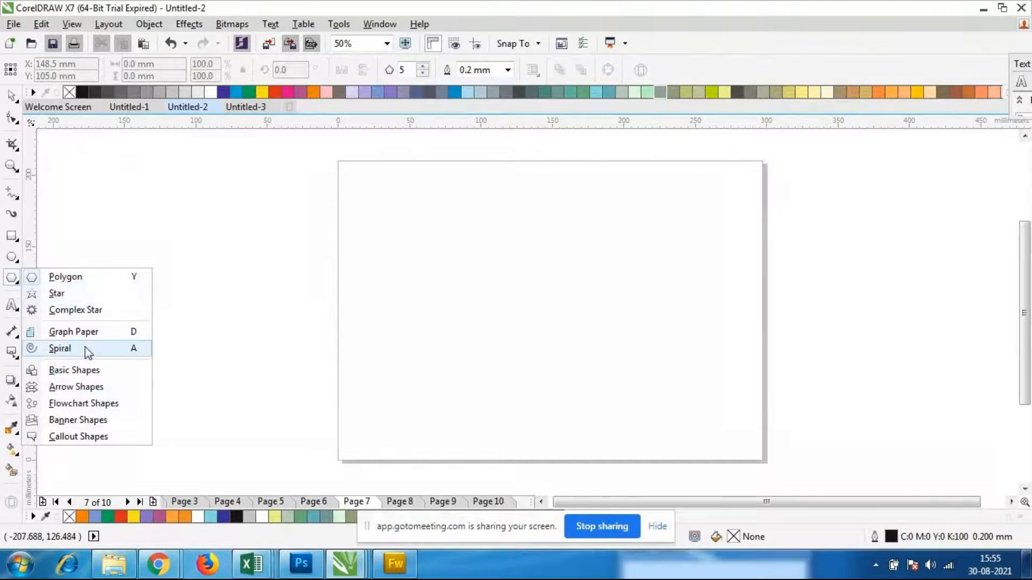
click(13, 283)
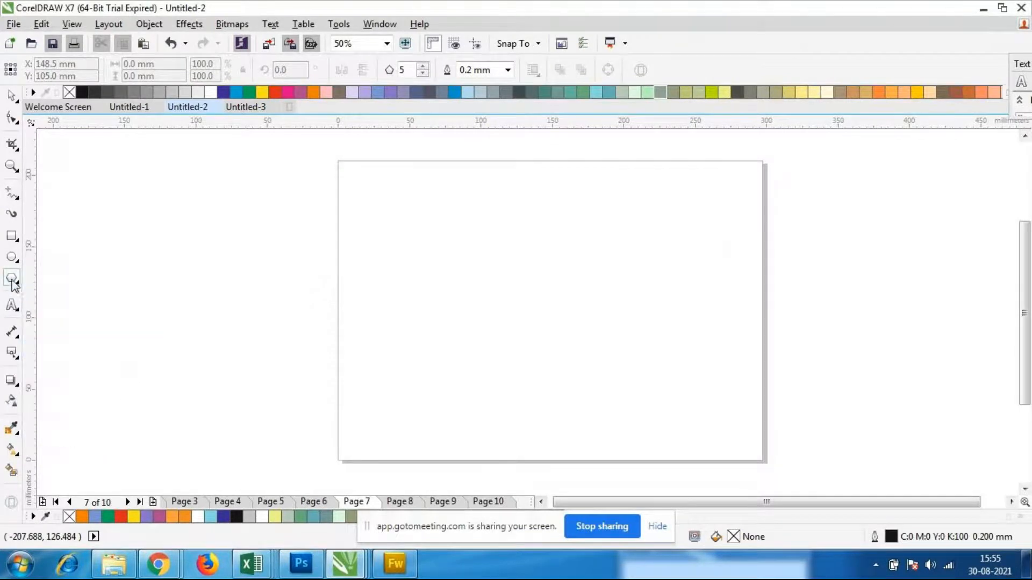
Draw two rectangles on the page, the second about 111 × 92 mm and overlapping the first one's lower-right corner
click(20, 242)
click(70, 233)
drag(354, 192, 524, 308)
drag(466, 262, 623, 394)
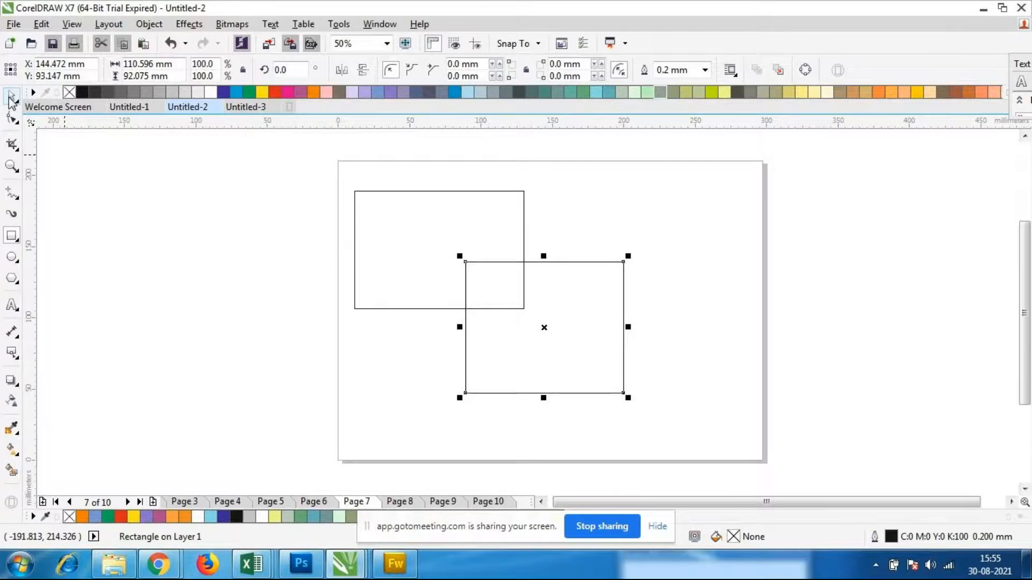
Fill the upper-left rectangle with dark green (C:60 M:0 Y:40 K:40) and the lower-right rectangle with light green
click(10, 97)
click(305, 324)
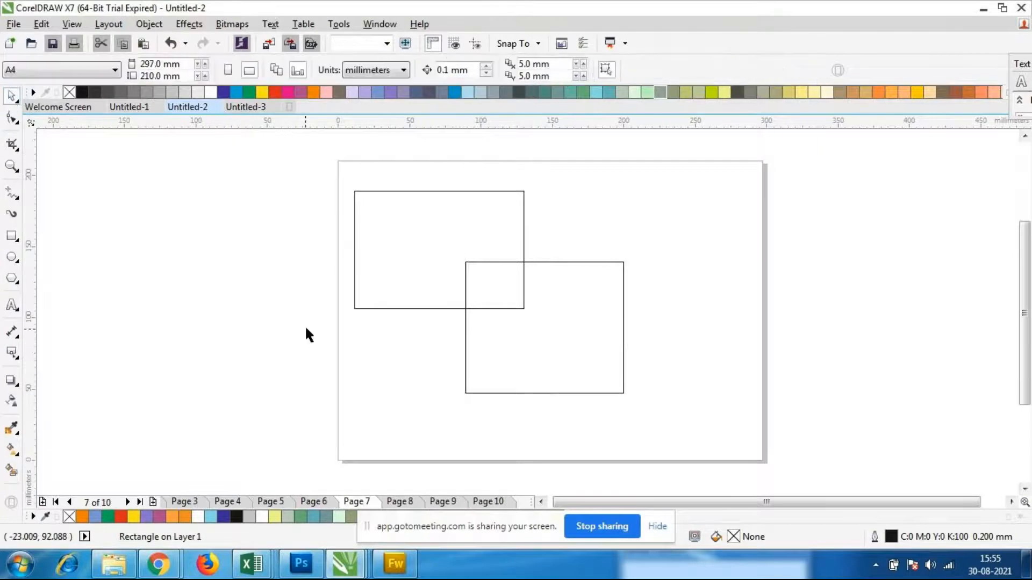
click(511, 227)
click(545, 92)
click(608, 314)
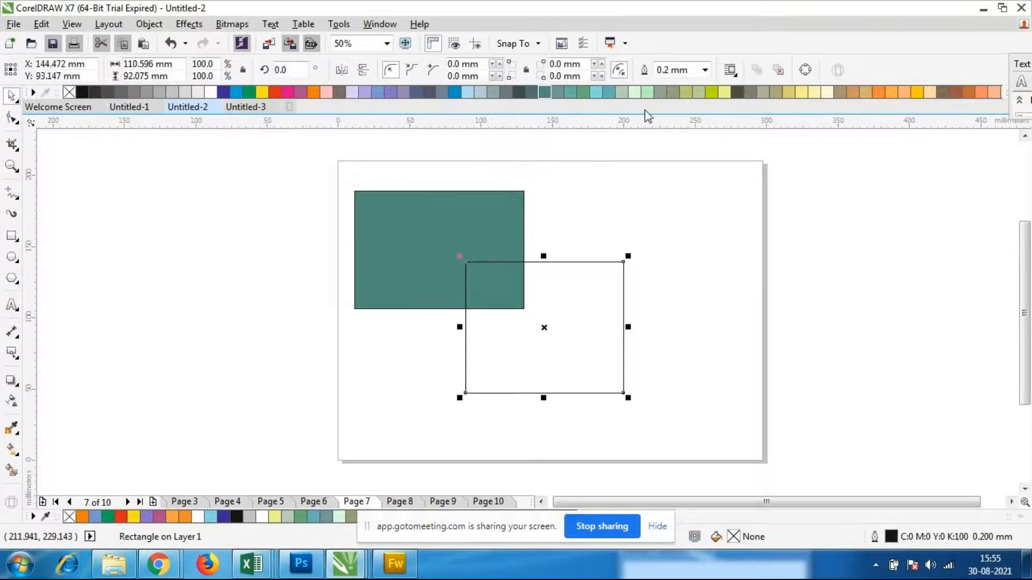
click(648, 92)
click(663, 272)
Try Combine on the two overlapping rectangles and undo it
drag(292, 131, 725, 433)
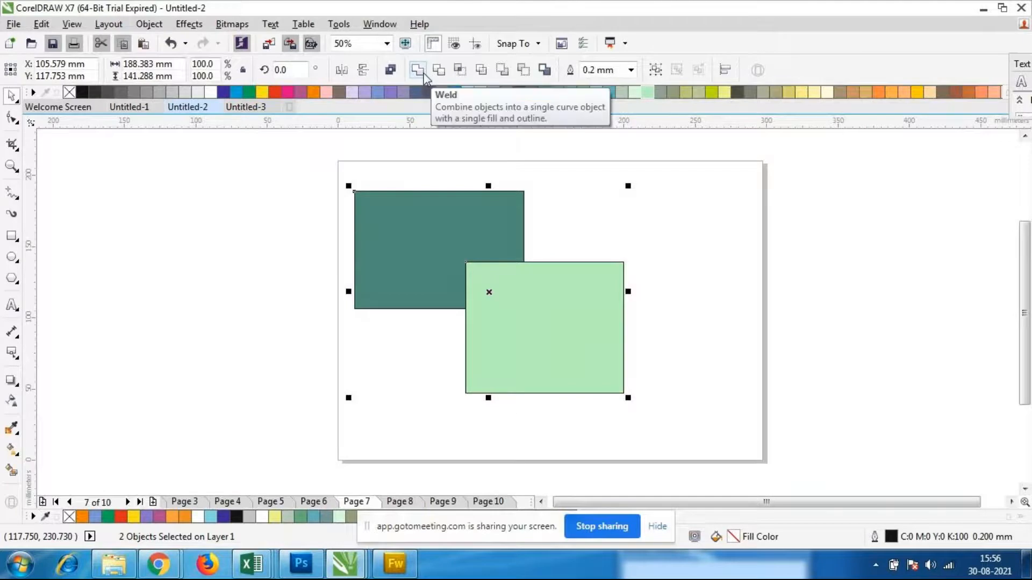
click(392, 74)
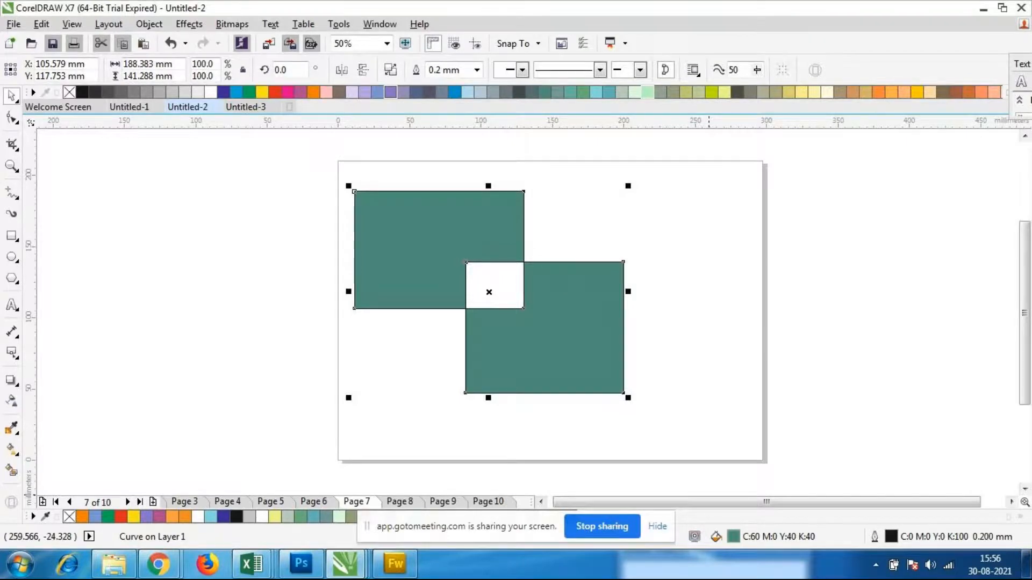
key(ctrl+z)
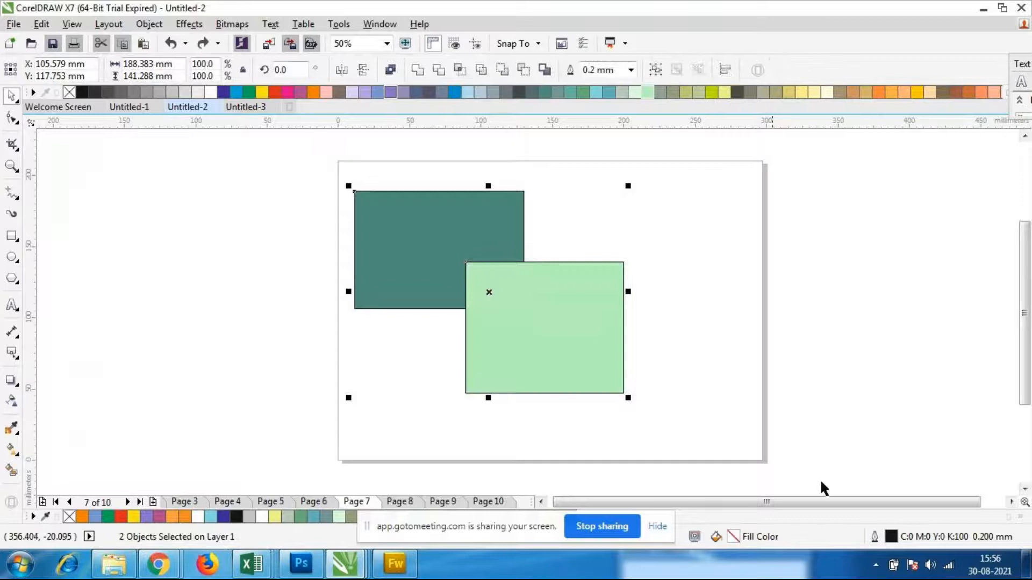
Clear the current selection and select both overlapping rectangles again
click(456, 438)
drag(312, 145, 703, 456)
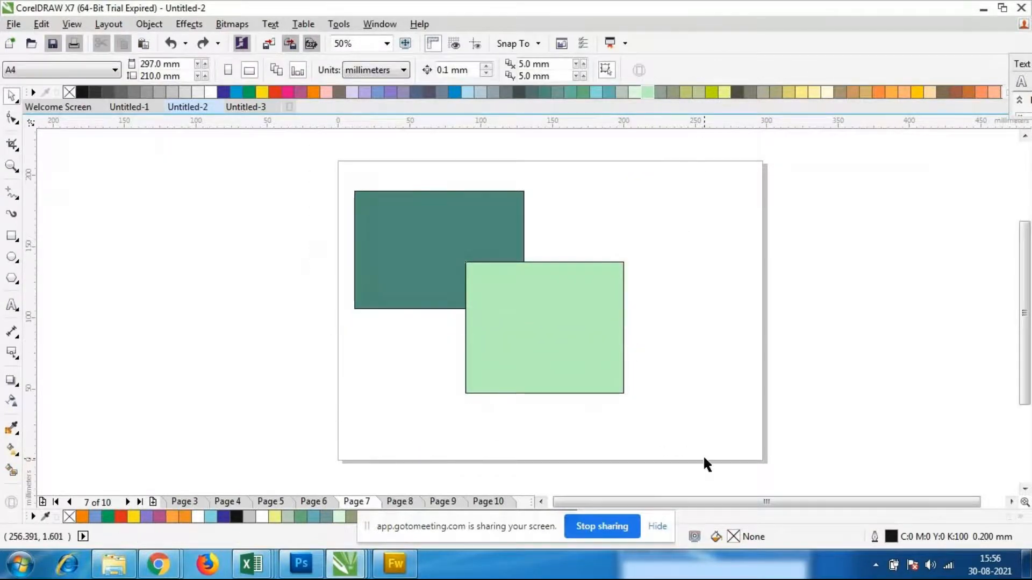
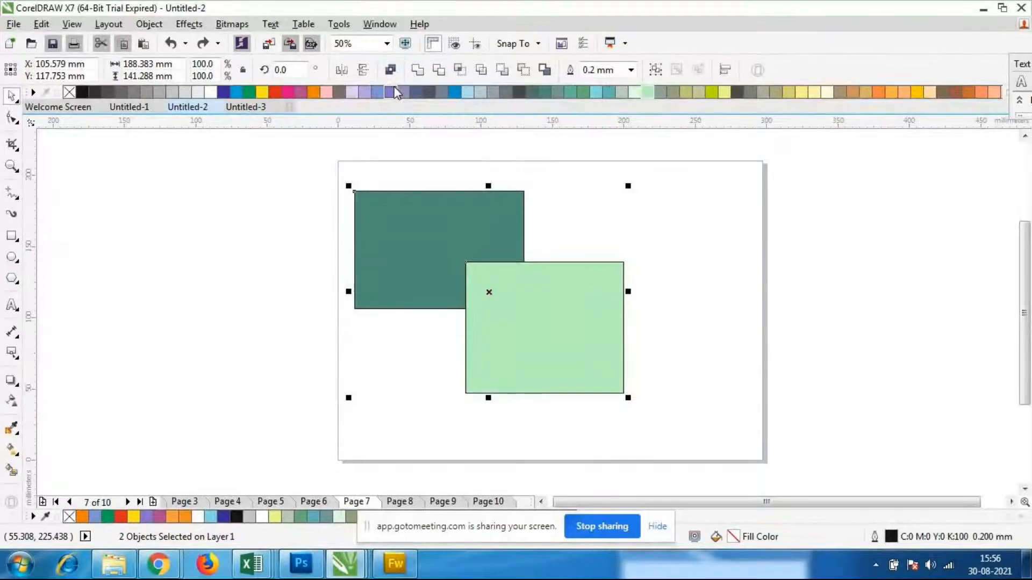
Combine the two overlapping rectangles and move the combined curve to the right on the page
click(390, 69)
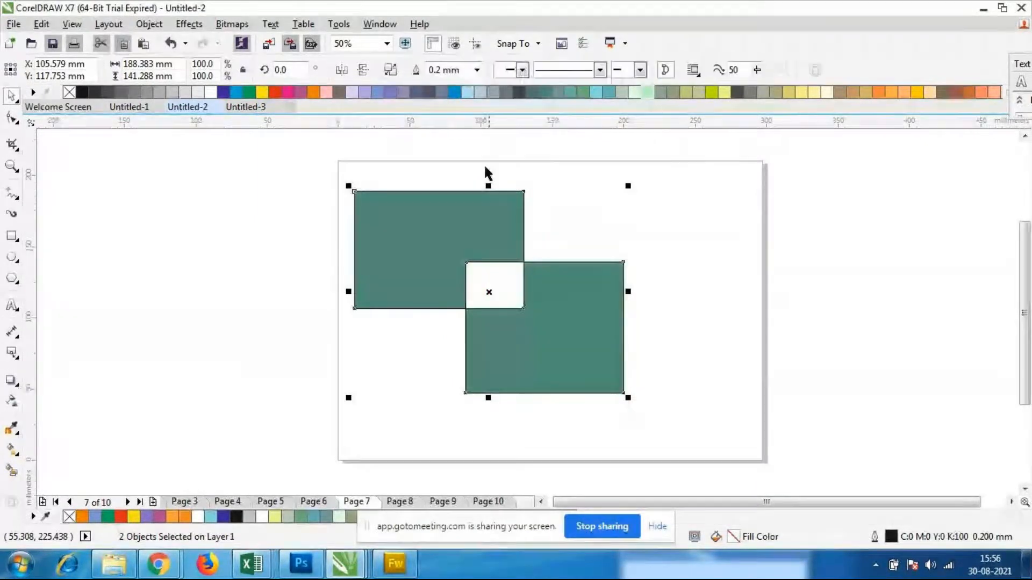
click(489, 293)
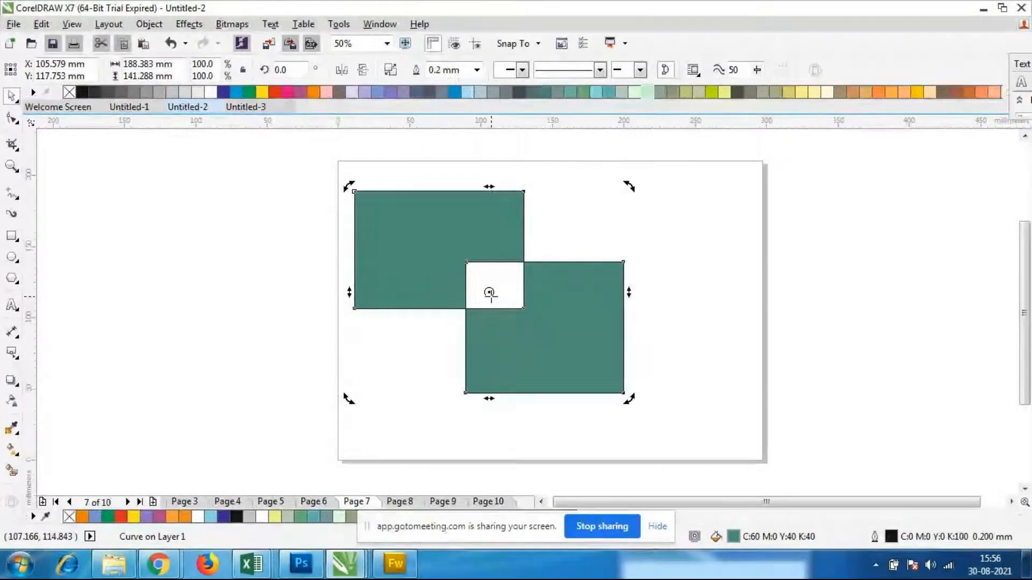
click(778, 305)
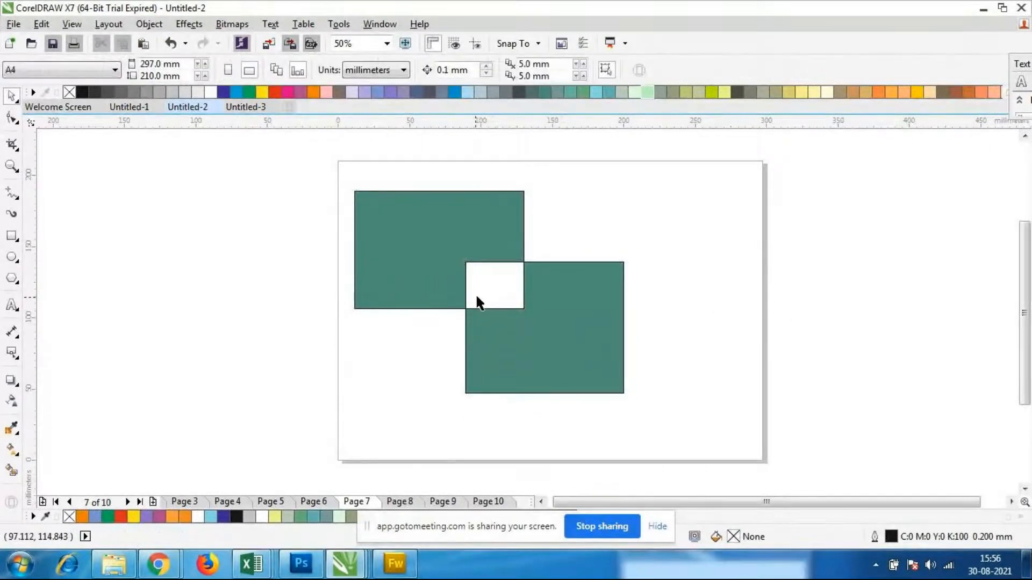
click(519, 312)
drag(551, 298, 579, 302)
click(545, 302)
click(488, 291)
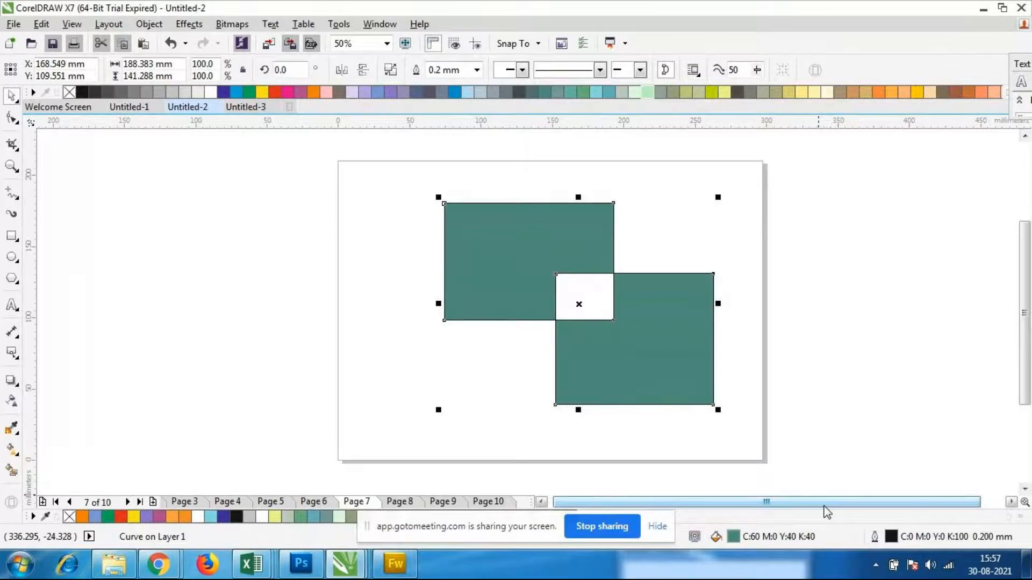
click(854, 299)
click(619, 346)
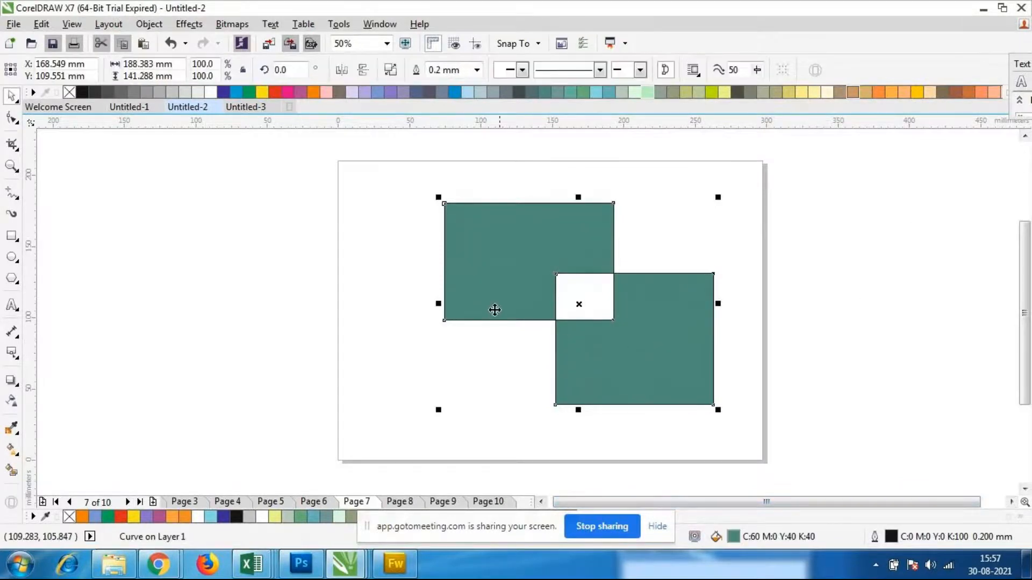
Undo the move and the Combine operation to restore the two separate rectangles
key(ctrl+z)
key(ctrl+z)
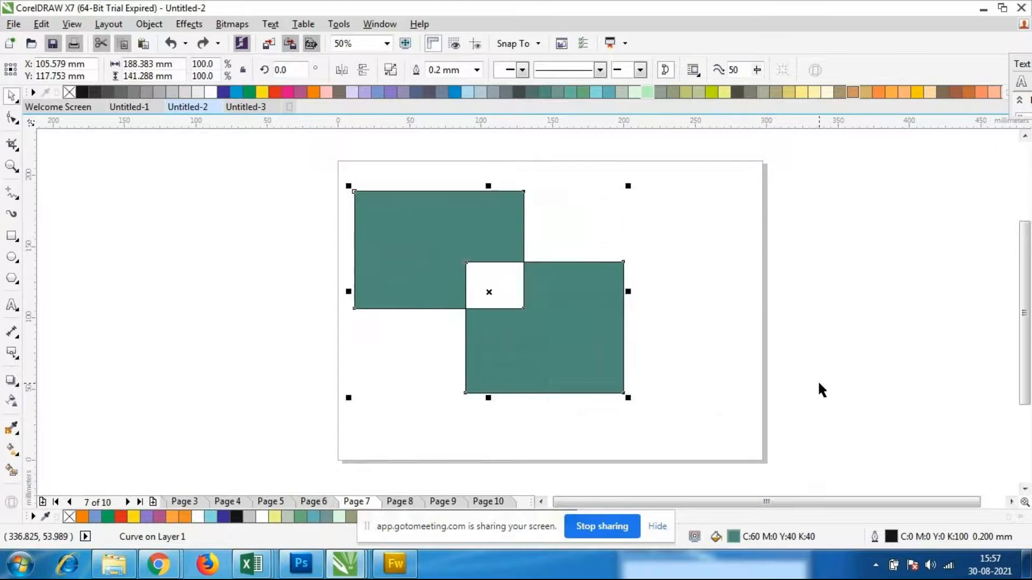
click(810, 374)
Select both rectangles, try Weld on them and undo it
drag(325, 162, 597, 450)
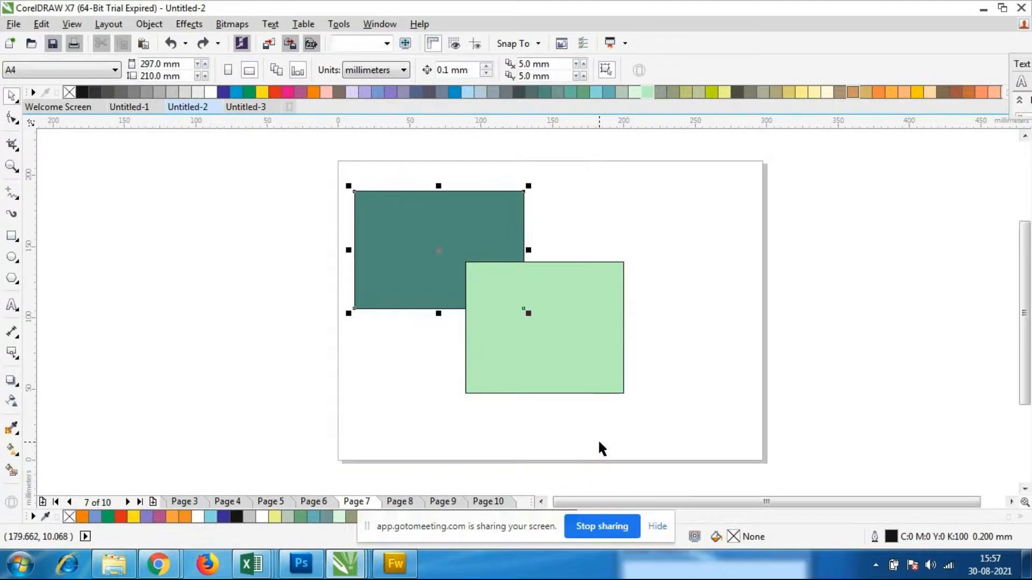
drag(298, 185, 692, 444)
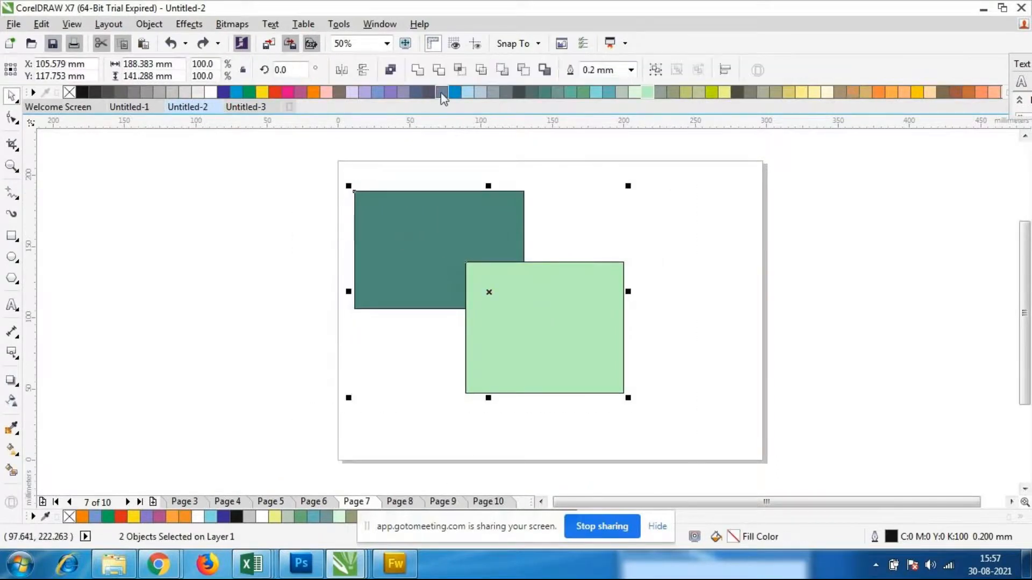
click(417, 77)
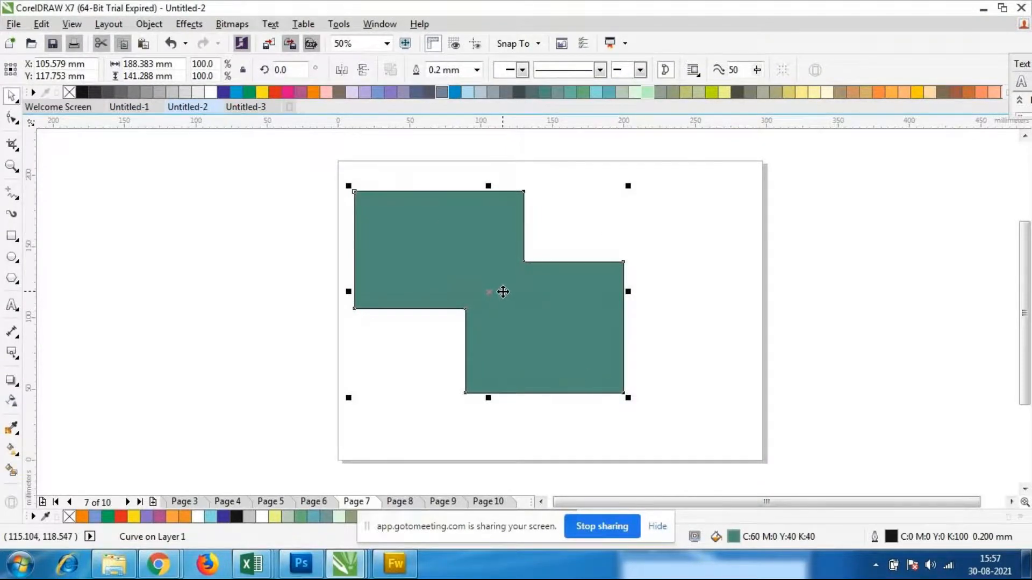
key(ctrl+z)
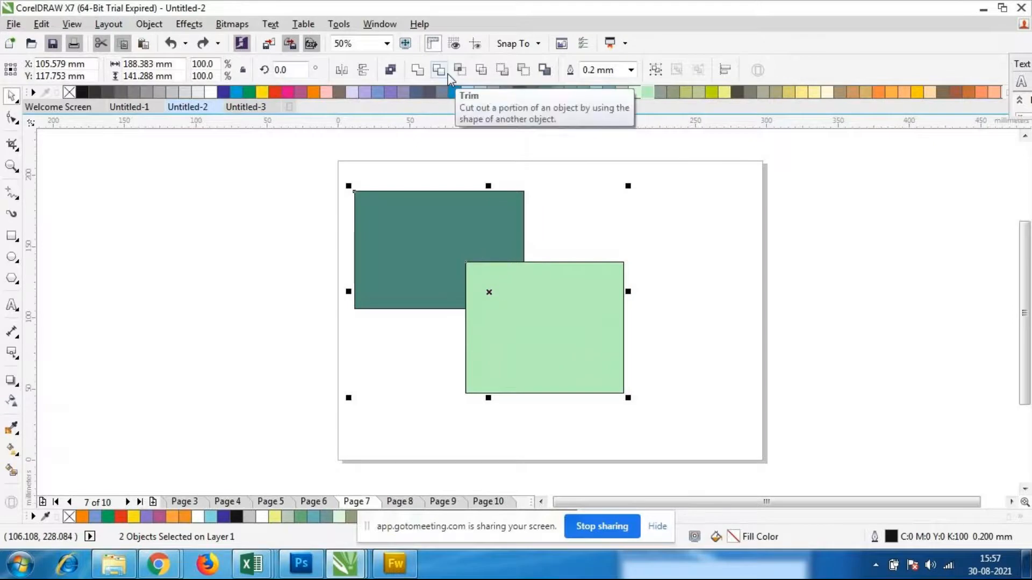
Trim the dark green rectangle with the light green one, try moving the trimmed shape far left, and undo the move
drag(285, 150, 647, 465)
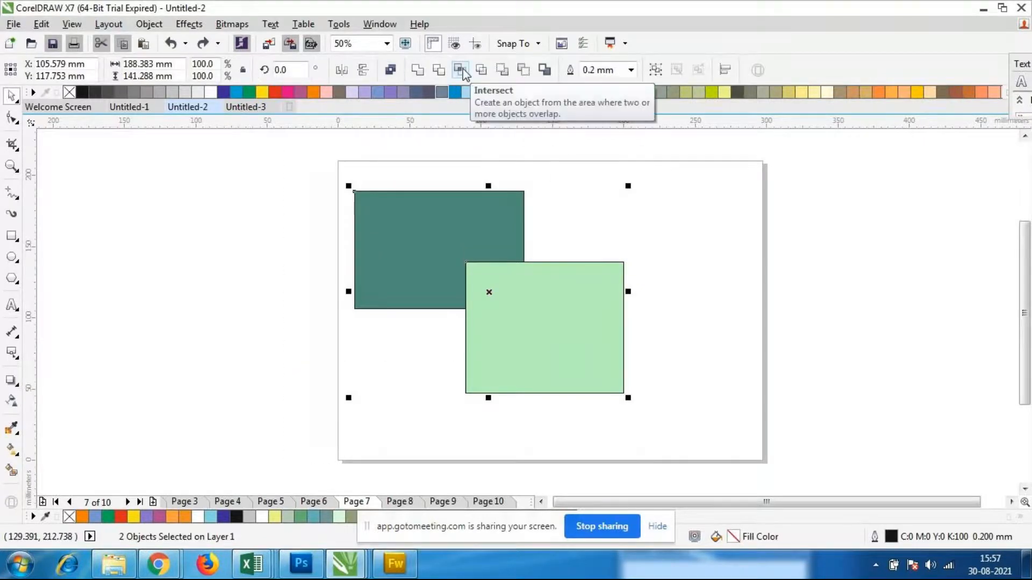
click(438, 72)
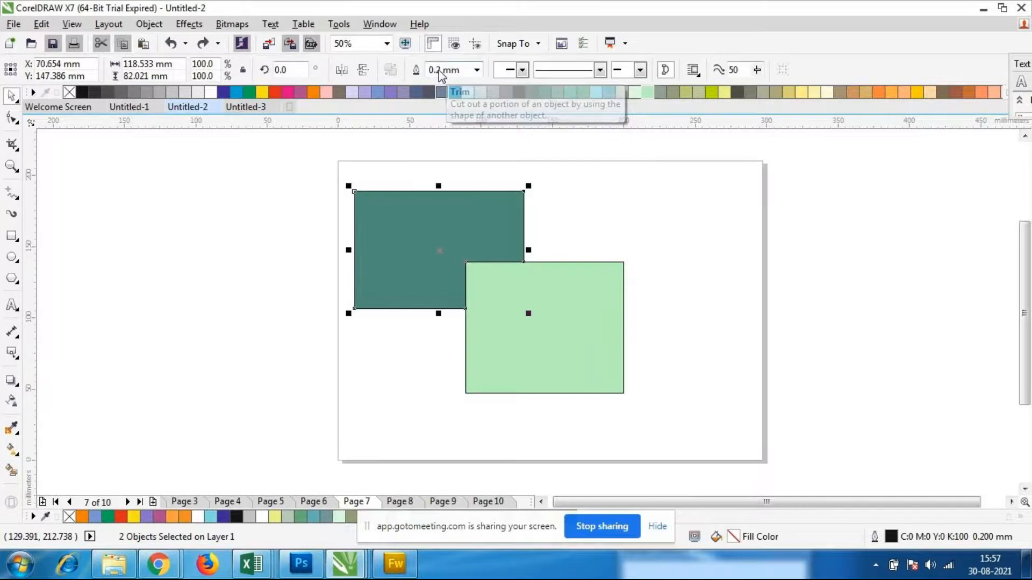
drag(372, 230, 239, 215)
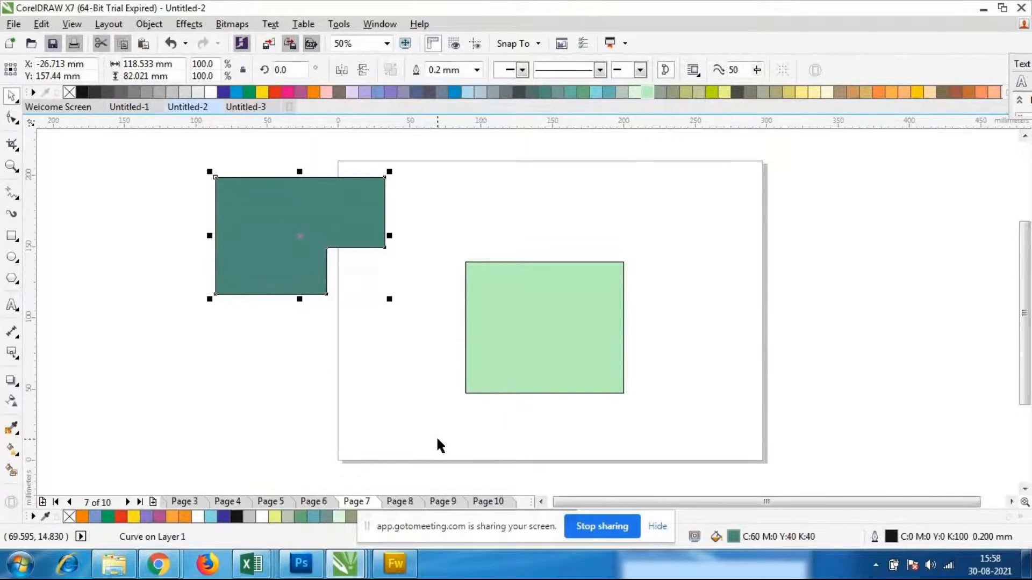
key(ctrl+z)
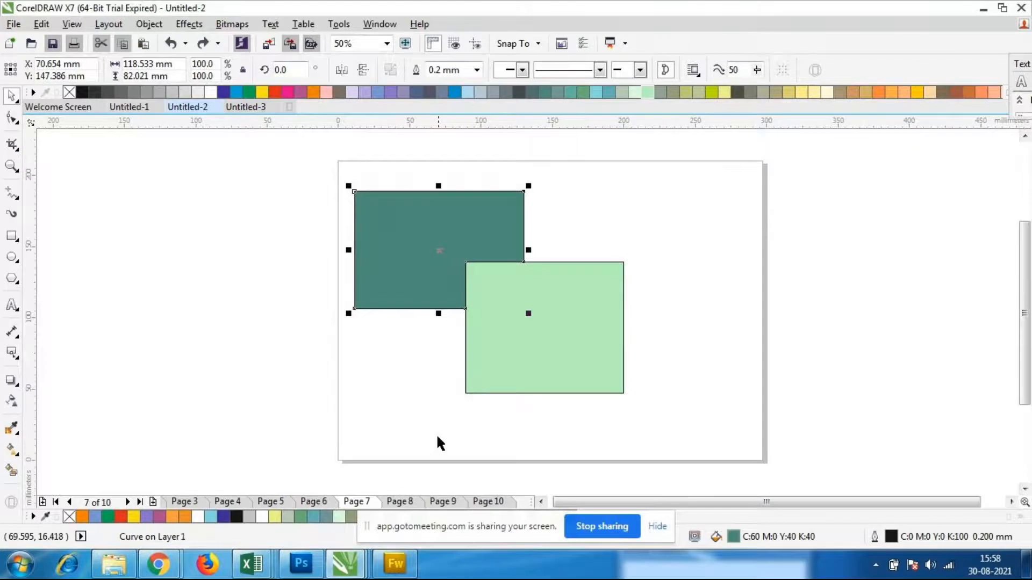
Try moving the trimmed dark green shape slightly up and left twice, undoing each move and finally the Trim
drag(428, 254, 401, 228)
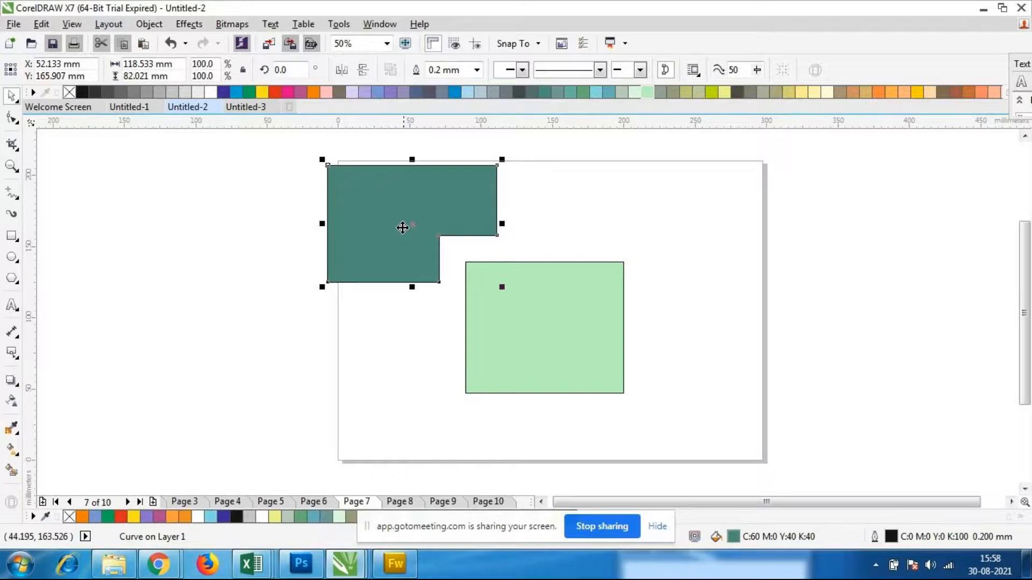
key(ctrl+z)
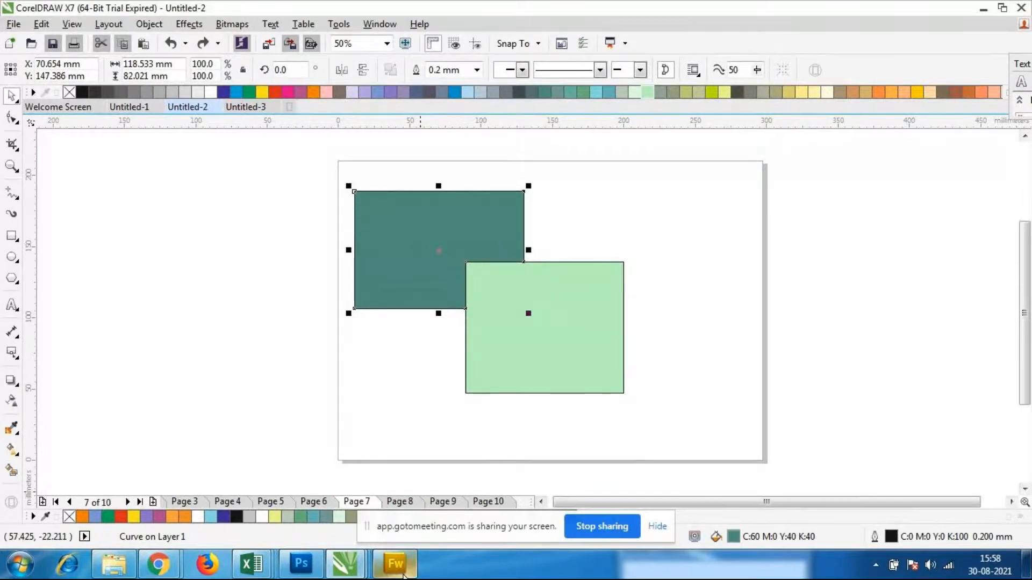
mouse_move(403, 575)
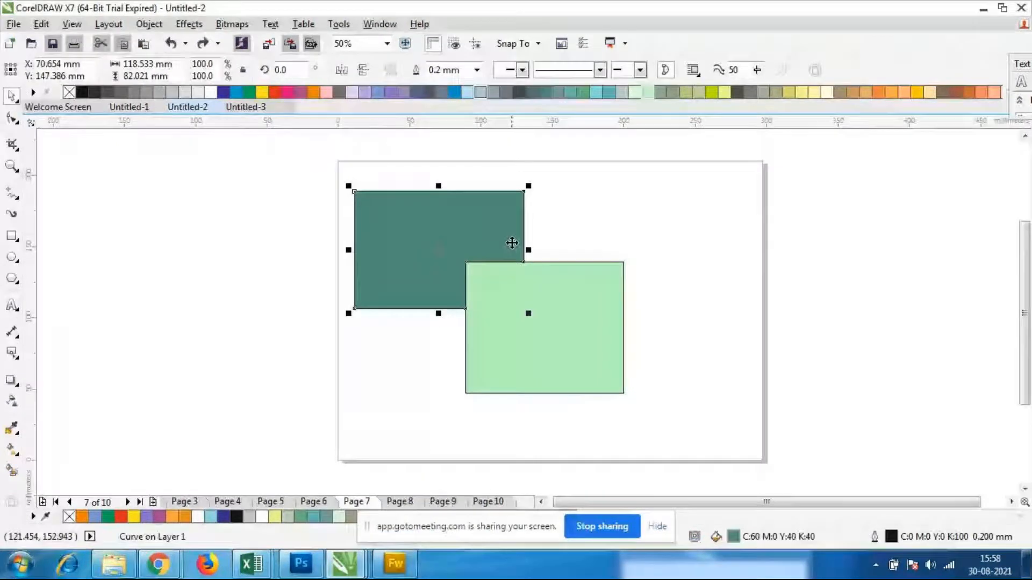
drag(453, 249, 431, 228)
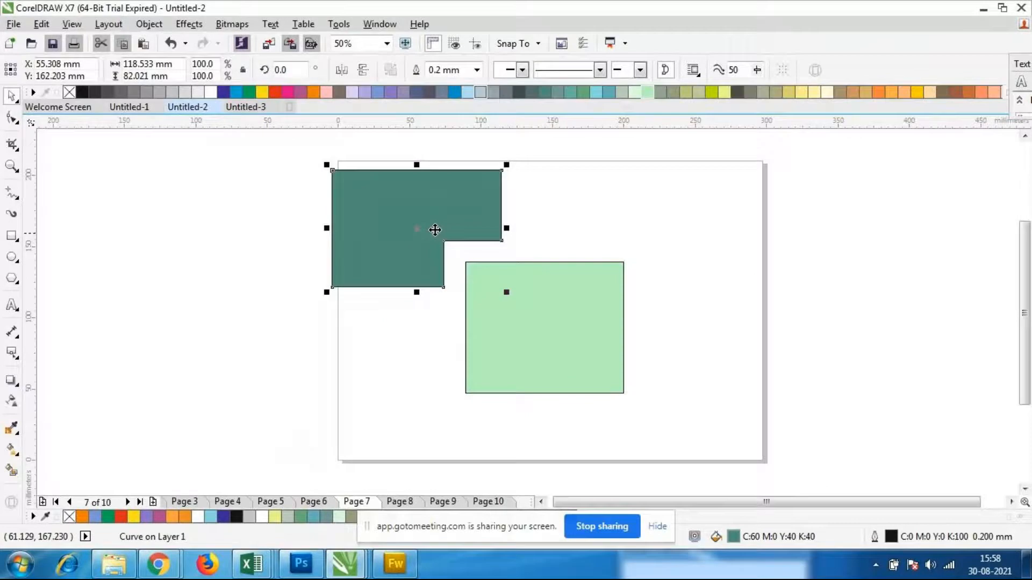
key(ctrl+z)
shift+click(615, 371)
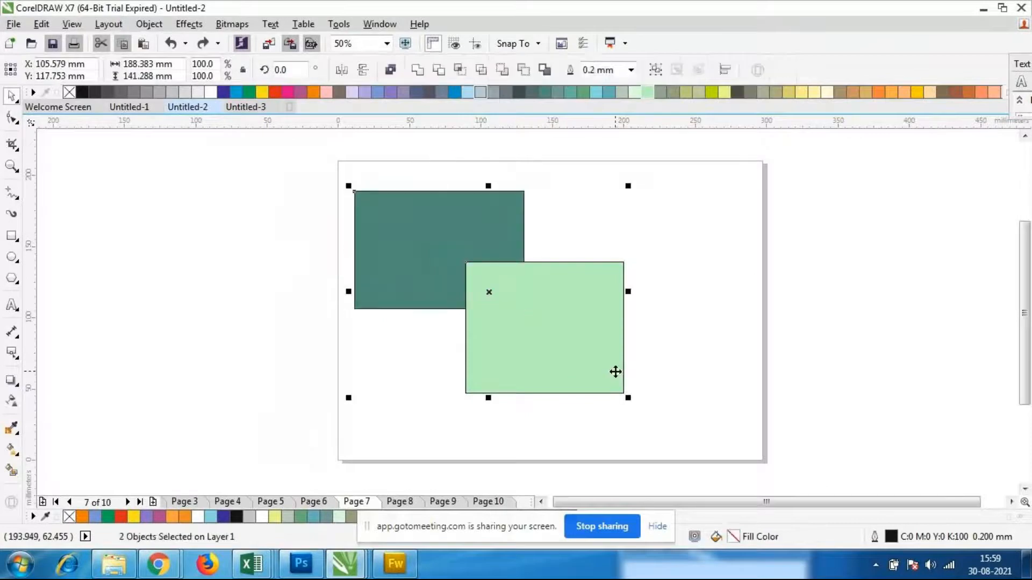
Try moving the uncut dark green rectangle up and left on its own, and undo the move
click(666, 373)
click(450, 235)
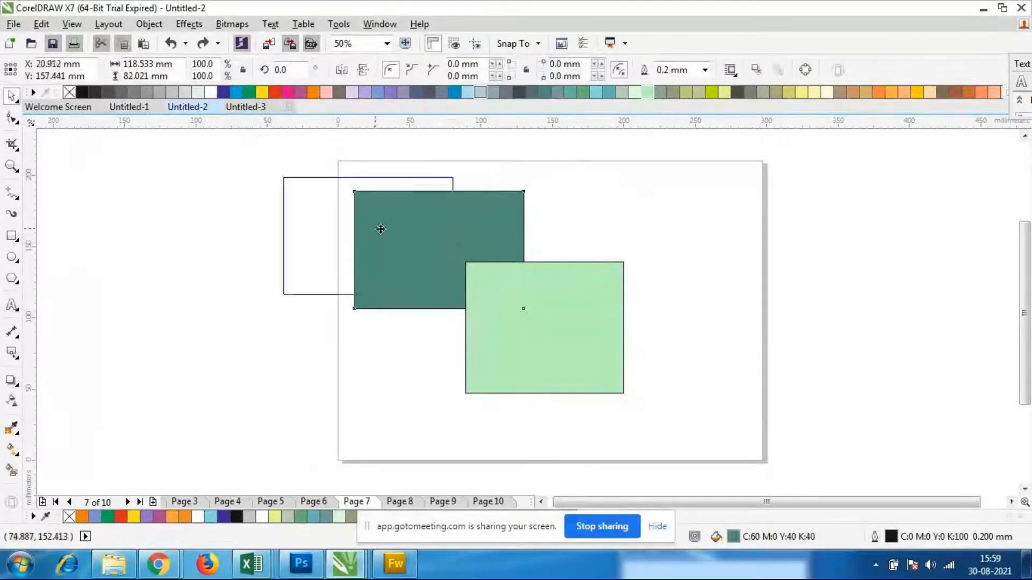
click(447, 243)
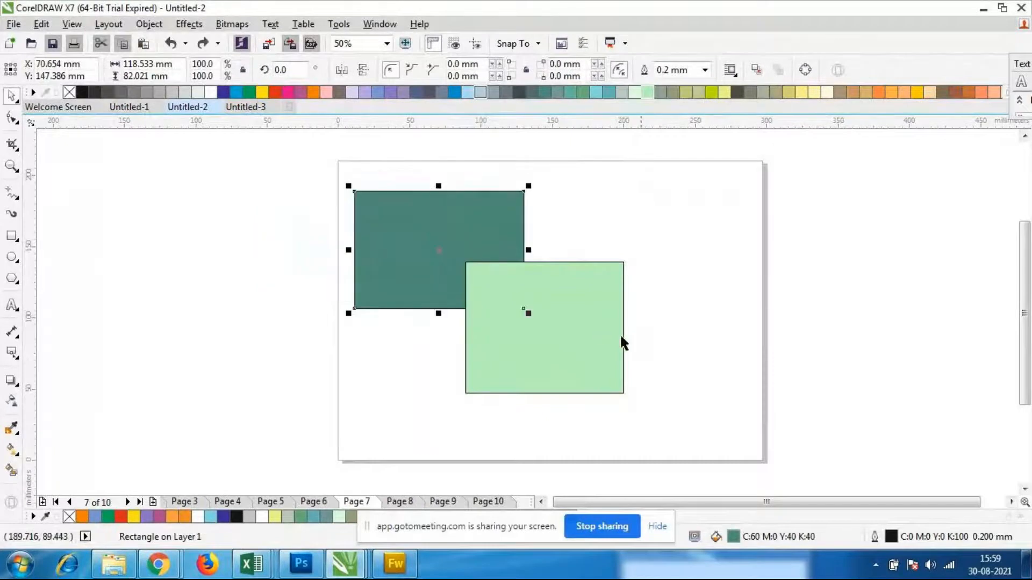
Apply Simplify to both rectangles, try moving the light green one to the lower right, and undo that move
drag(336, 169, 692, 453)
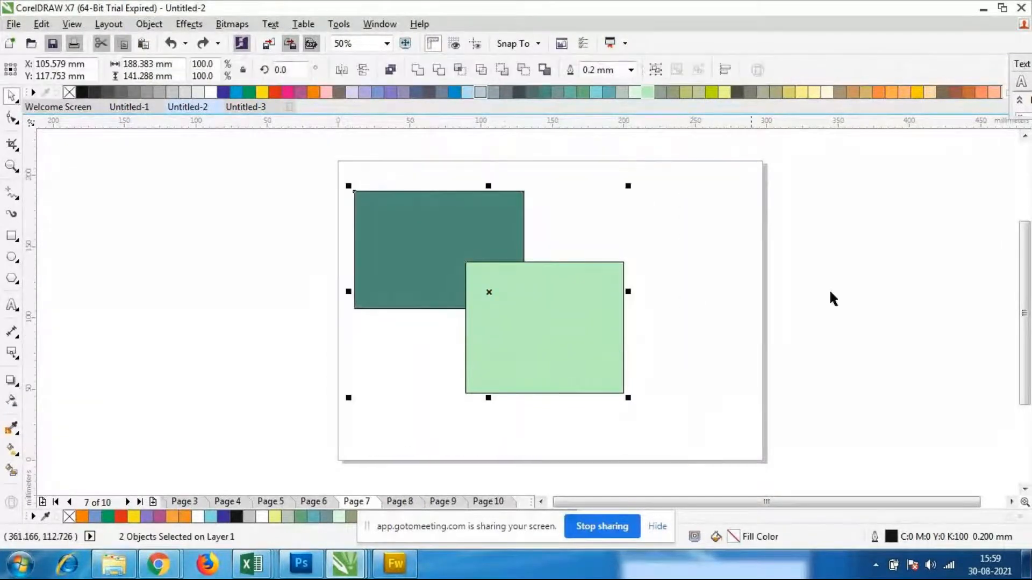
click(481, 70)
drag(532, 329, 673, 322)
key(ctrl+z)
click(562, 317)
drag(562, 317, 711, 379)
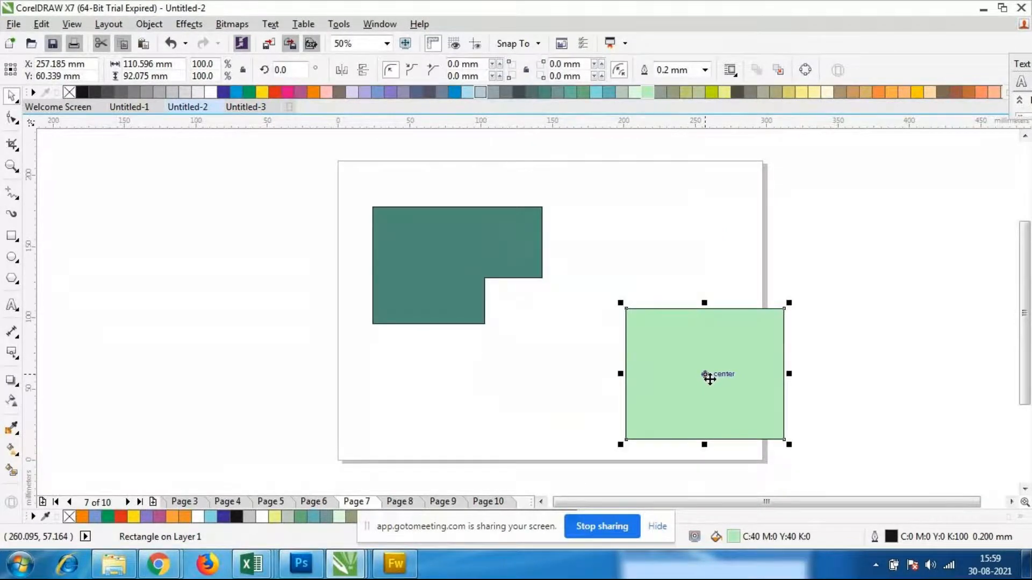
key(ctrl+z)
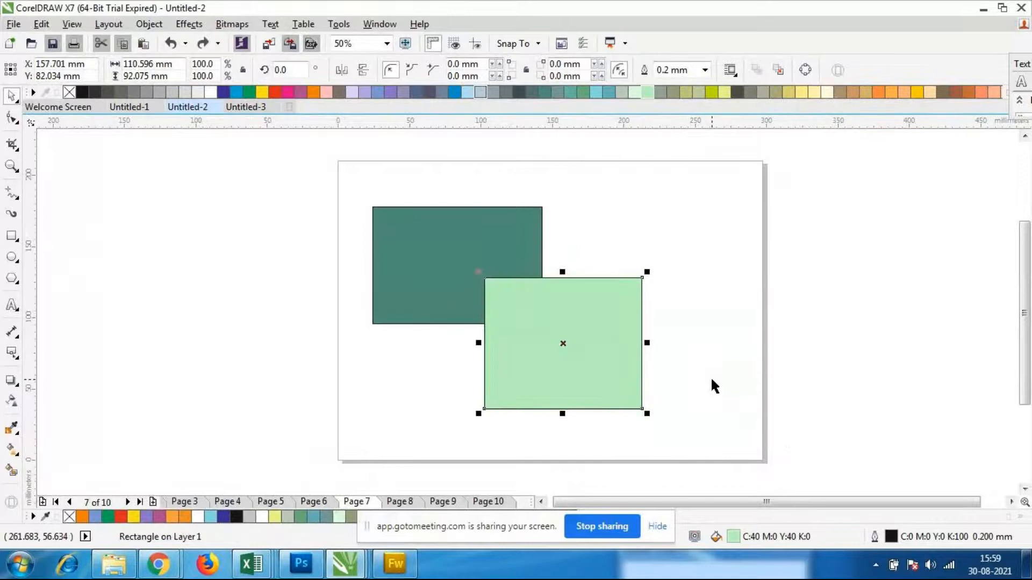
click(713, 379)
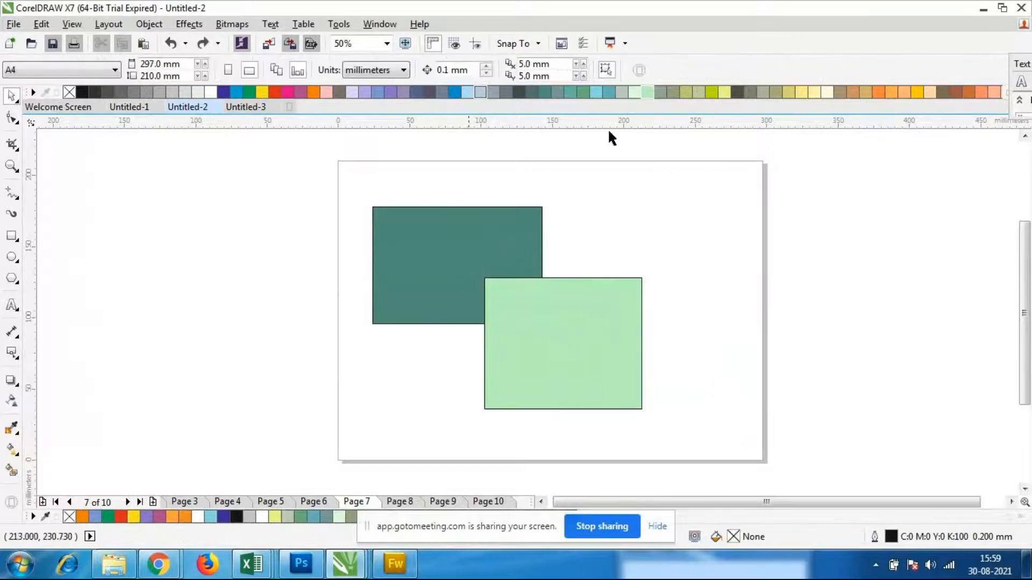
Try moving the simplified dark green shape to the left, and undo the moves
click(413, 219)
drag(427, 236, 336, 223)
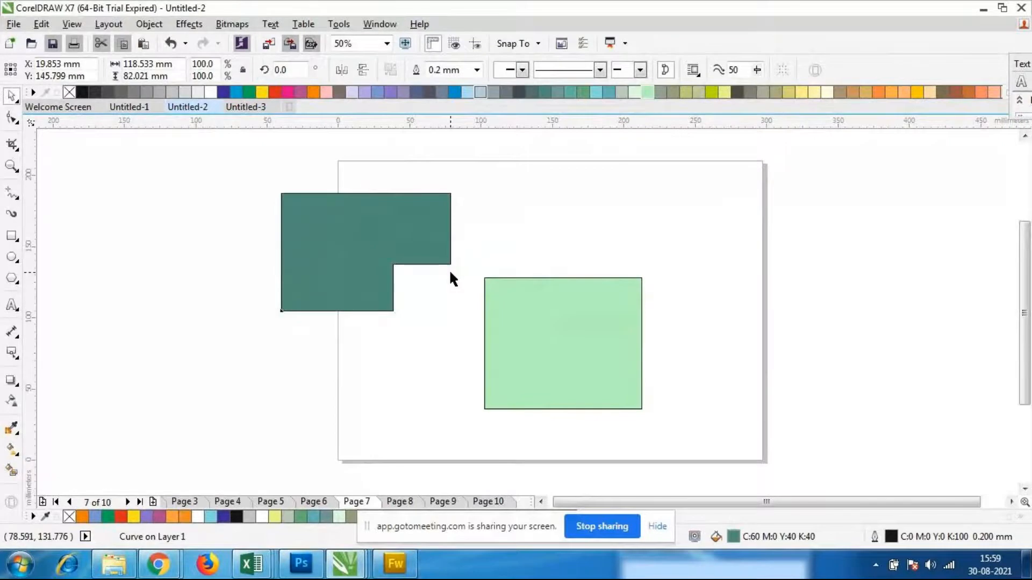
key(ctrl+z)
key(ctrl+z)
key(ctrl+z)
Try moving the light green rectangle right of the cut shape, and undo the moves and the Simplify
drag(770, 349, 660, 373)
click(650, 386)
click(563, 352)
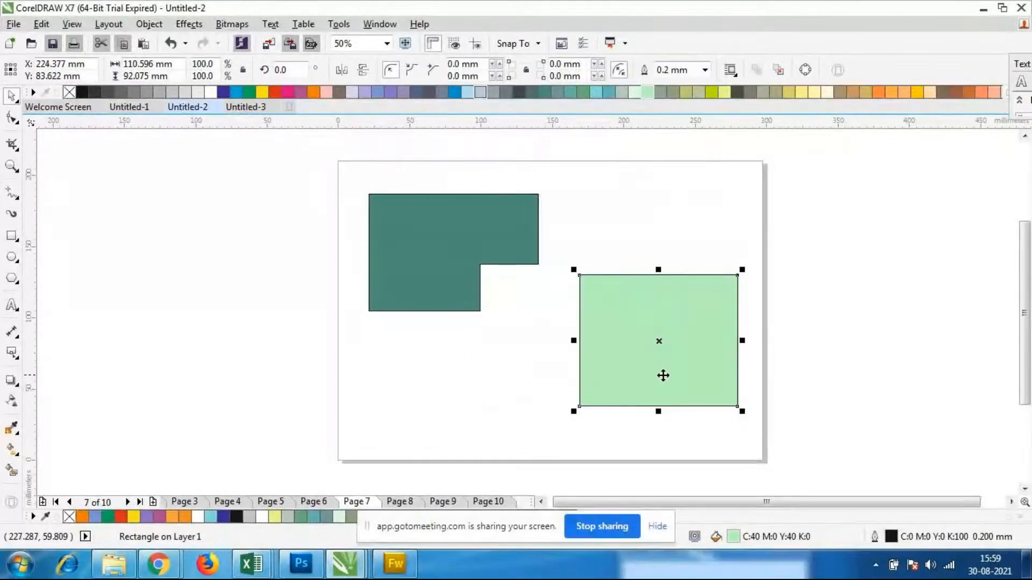
key(ctrl+z)
key(ctrl+z)
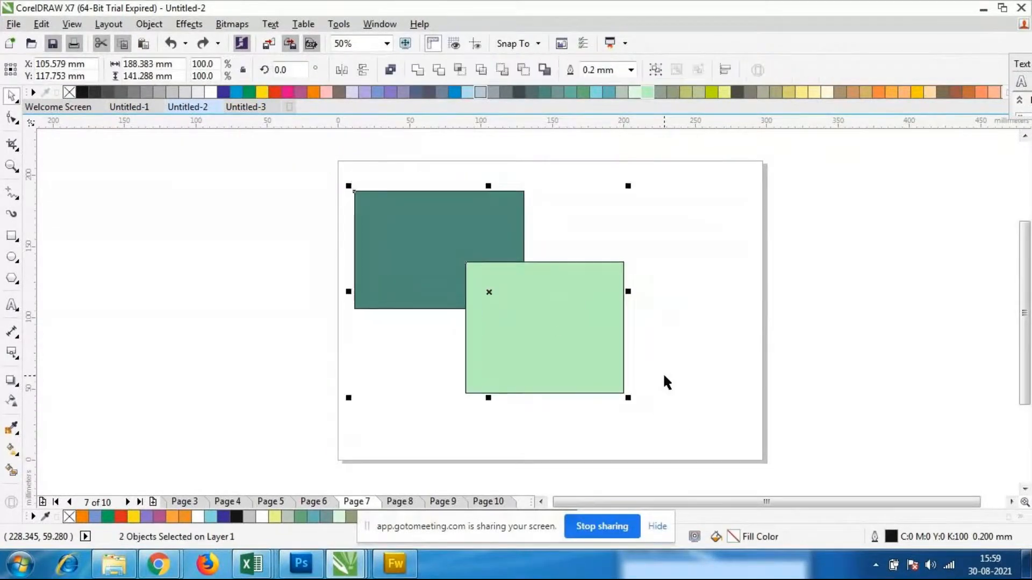
Try moving the light green rectangle off the uncut dark green one, and undo the move
click(662, 373)
click(526, 336)
drag(526, 335, 647, 348)
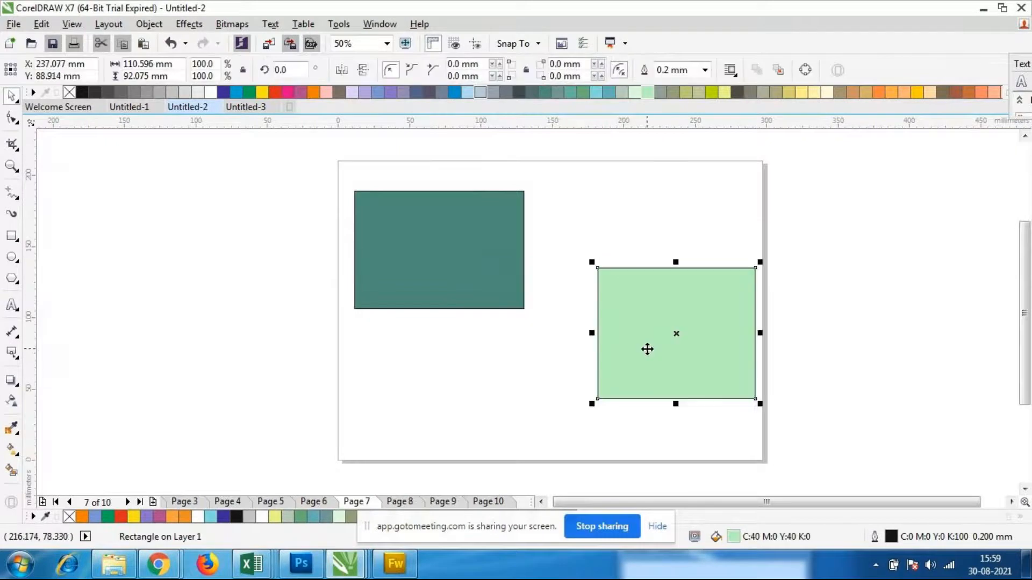
key(ctrl+z)
click(644, 333)
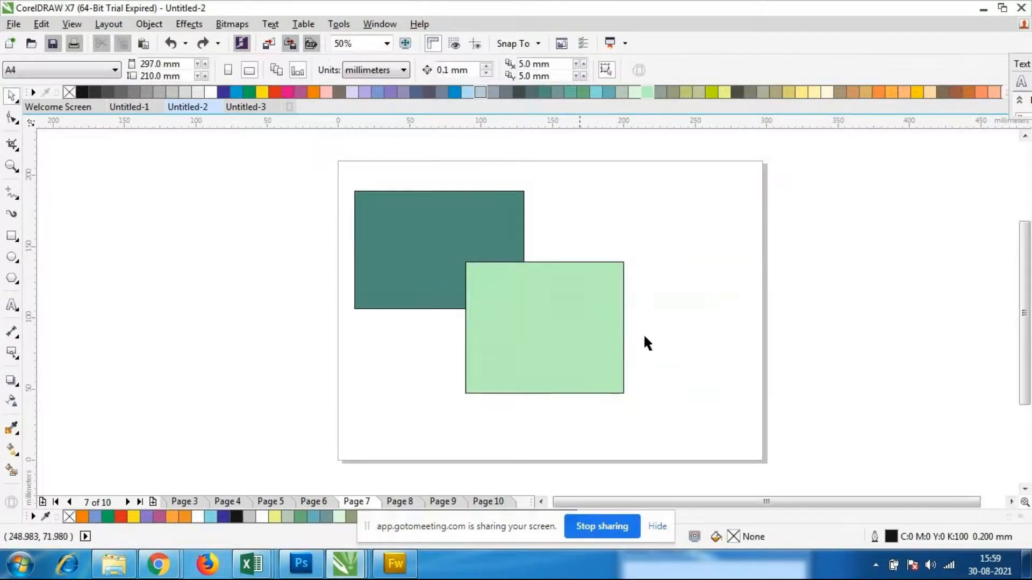
Apply Simplify to both rectangles, move the light green one aside and back by undoing, and reselect both objects
drag(325, 157, 678, 411)
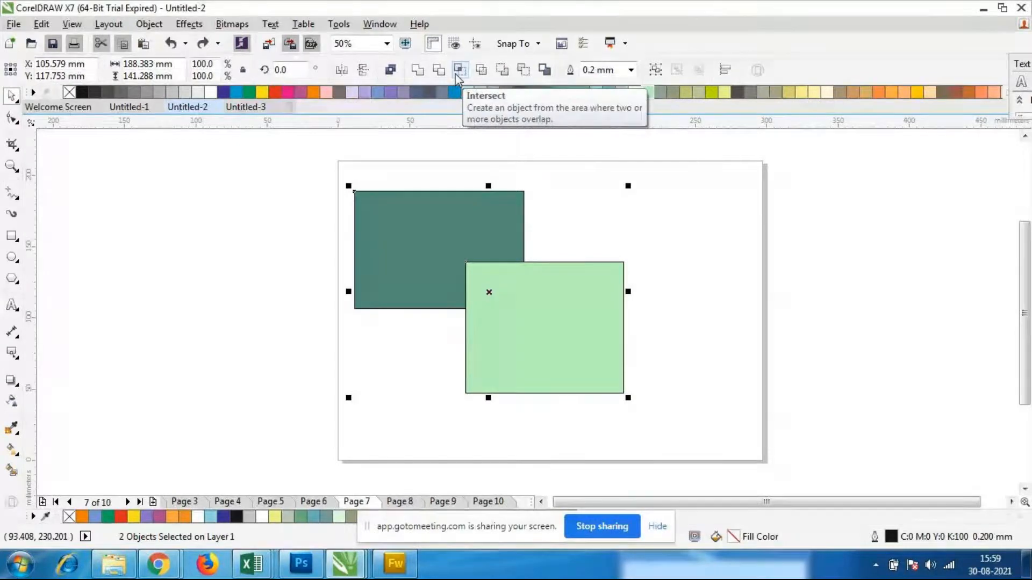
click(491, 77)
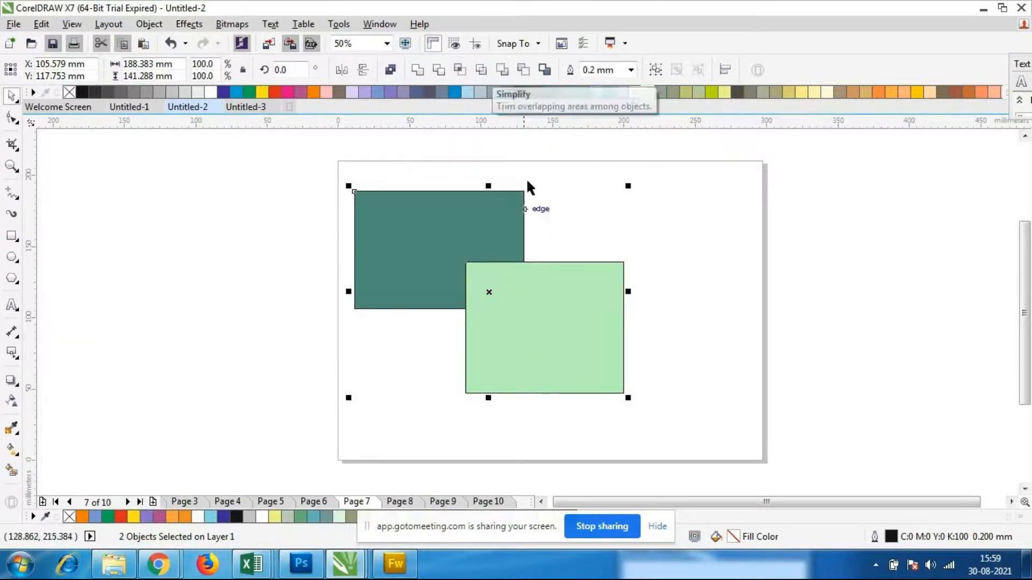
key(Escape)
click(560, 351)
drag(560, 350, 658, 369)
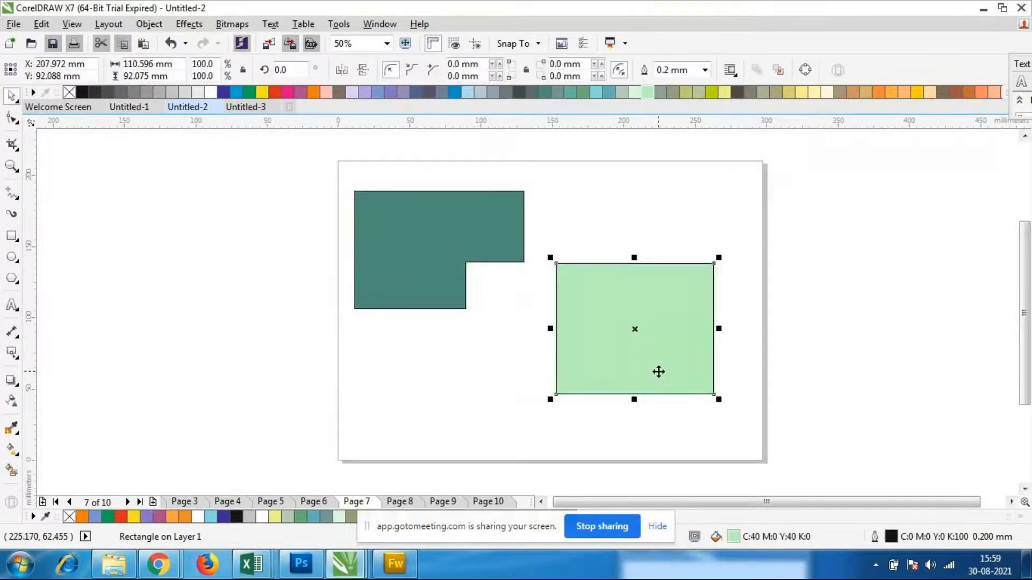
key(ctrl+z)
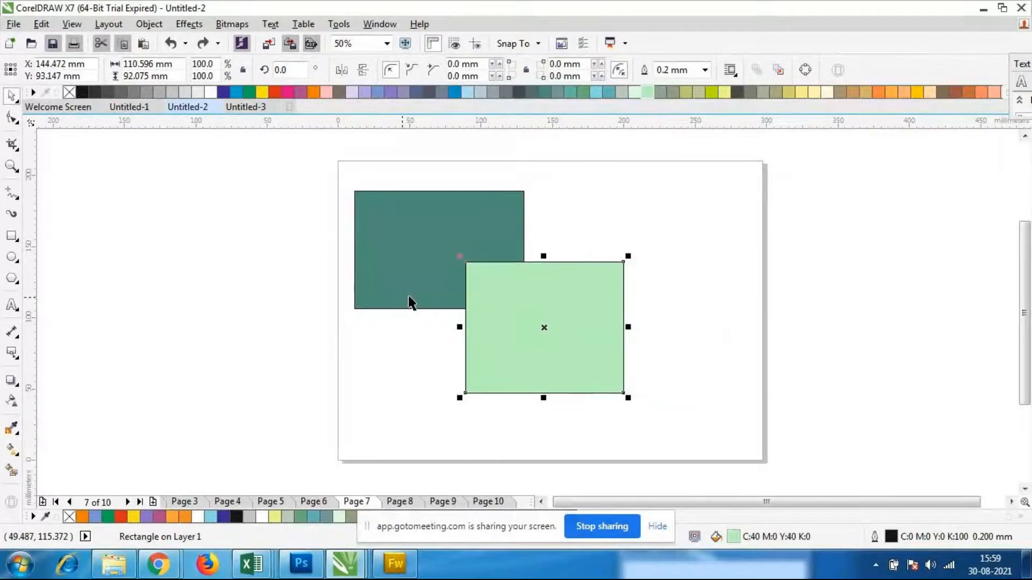
key(ctrl+a)
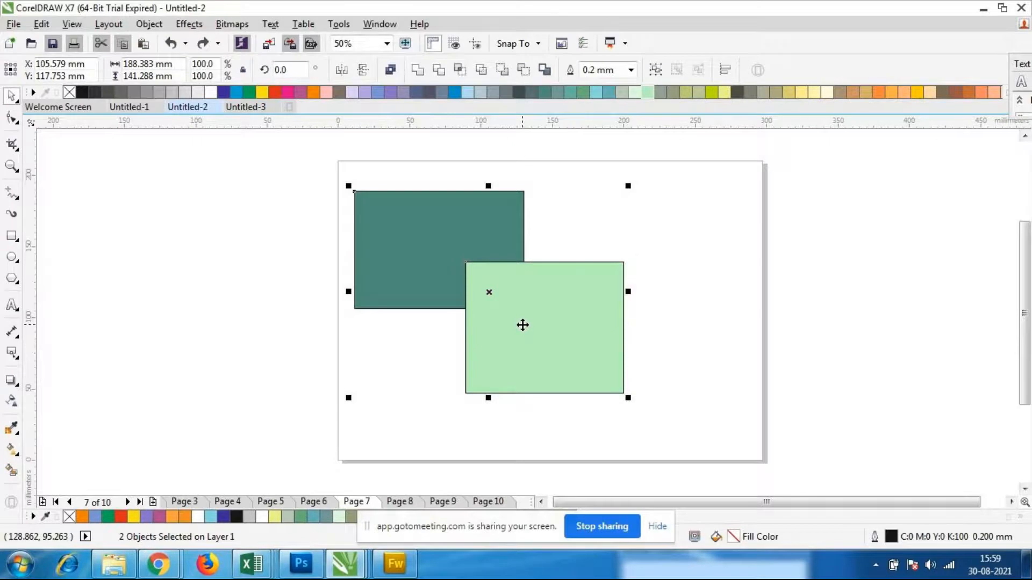
Undo the front rectangle's light green fill and fill it with lime green (C:40 M:0 Y:100 K:0)
key(ctrl+z)
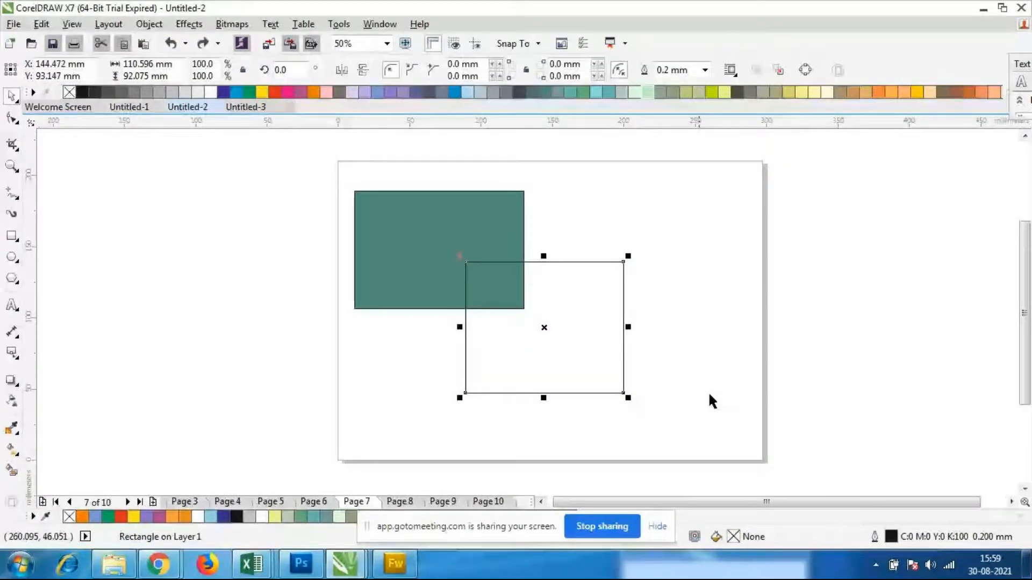
click(711, 92)
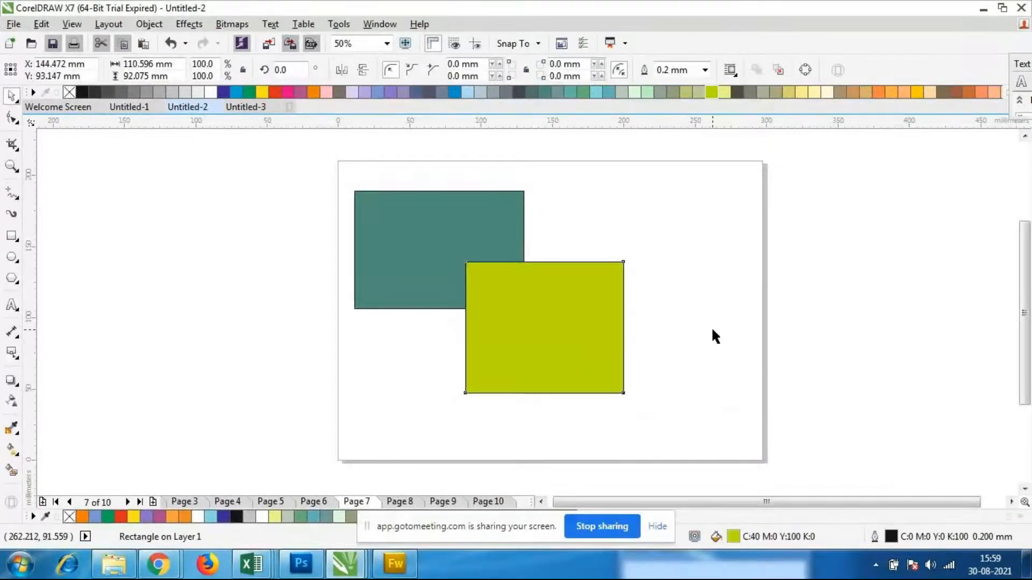
click(711, 326)
Try Front Minus Back on both rectangles several times, undoing each result and reselecting both objects
drag(326, 150, 678, 439)
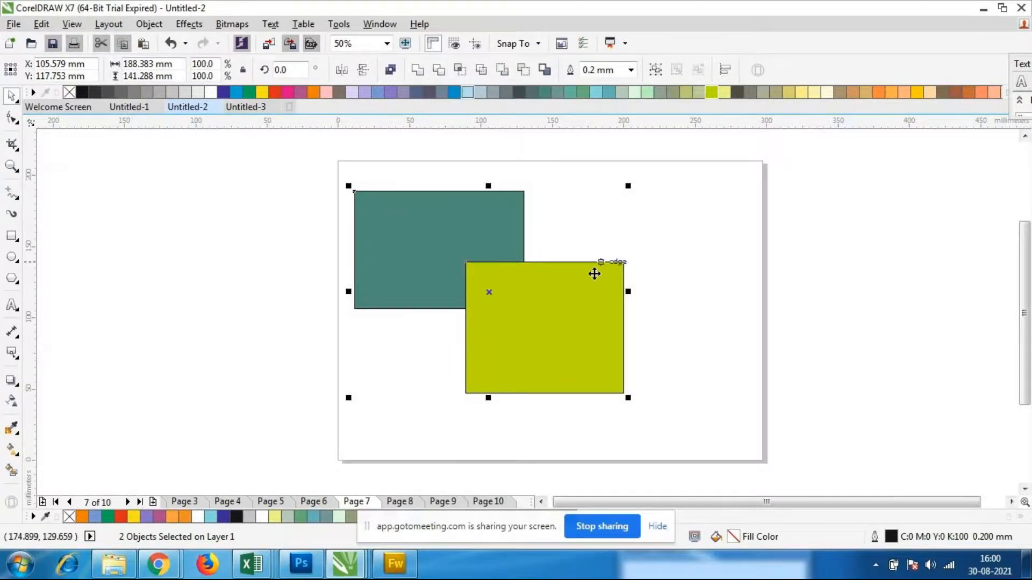
click(502, 71)
key(ctrl+z)
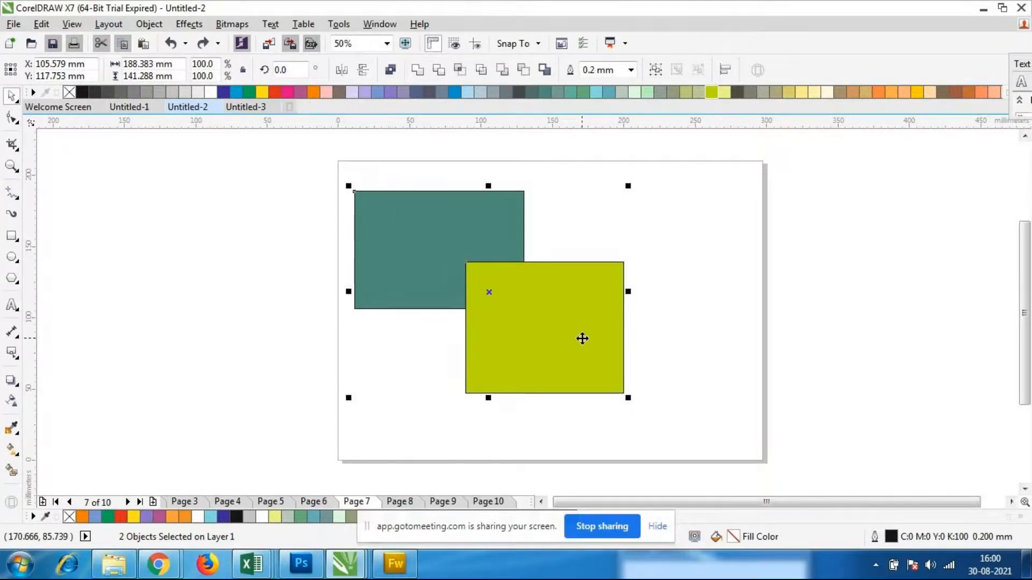
click(508, 71)
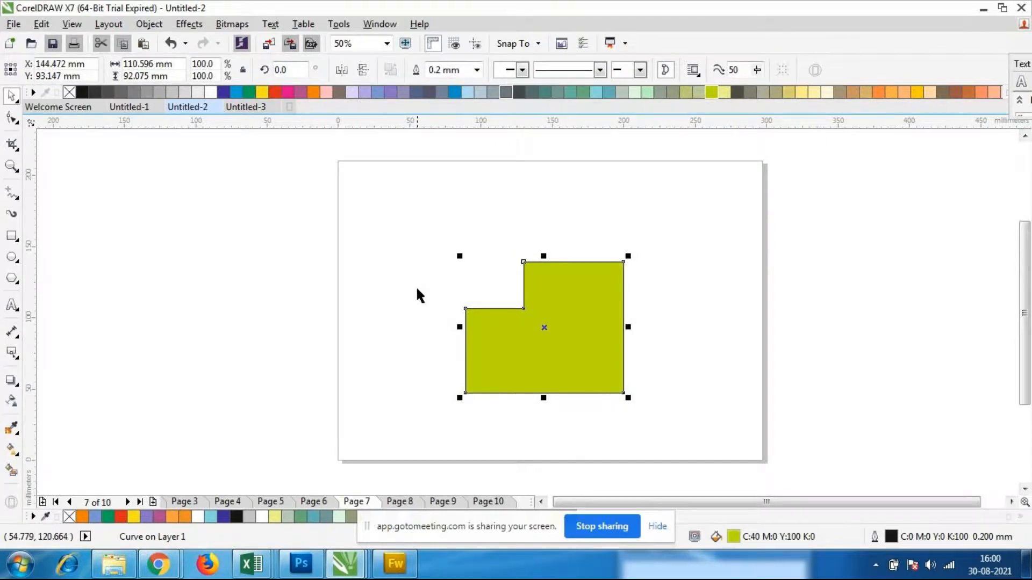
click(466, 293)
key(ctrl+z)
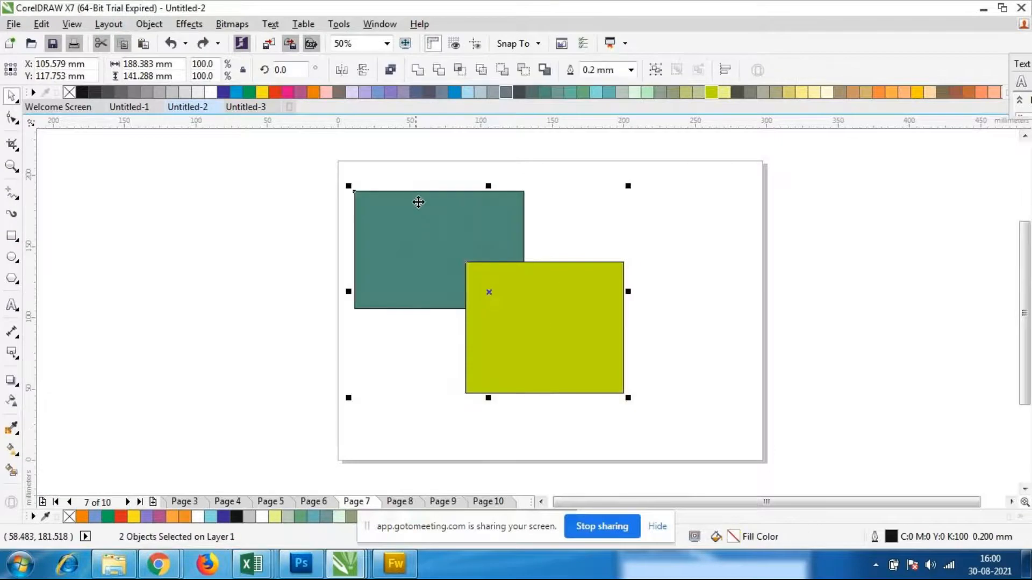
click(662, 313)
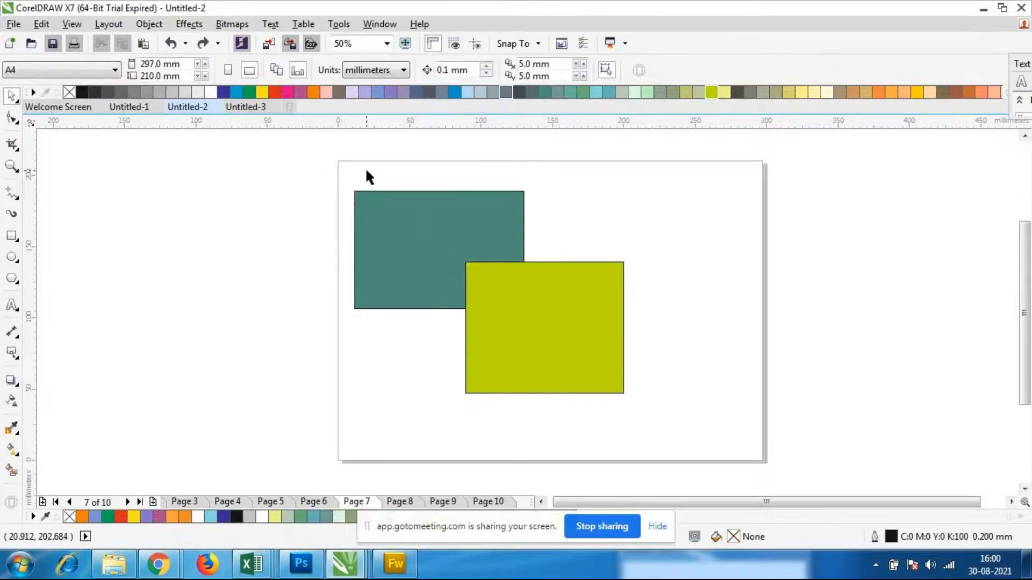
drag(321, 155, 652, 390)
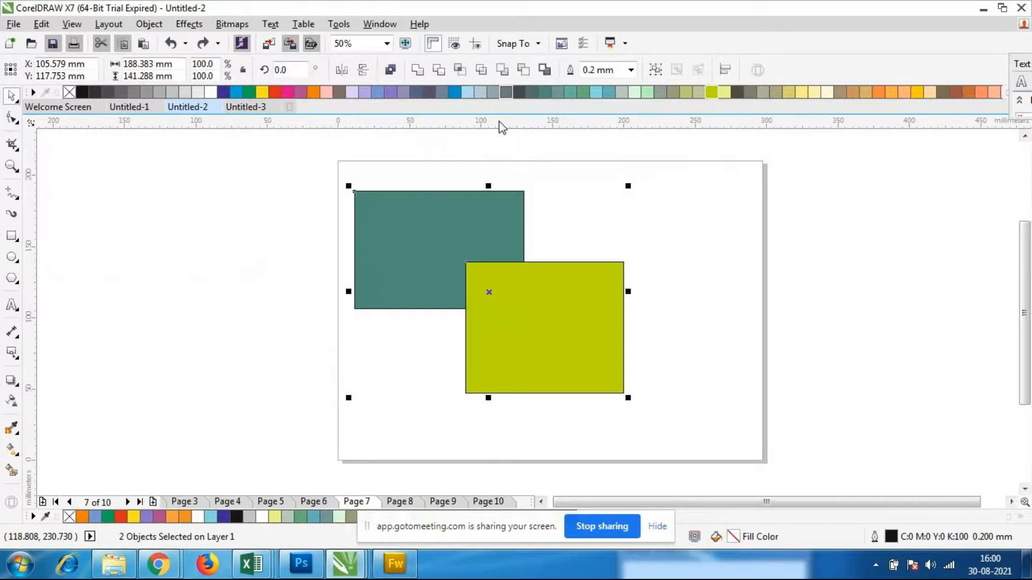
click(501, 71)
key(ctrl+z)
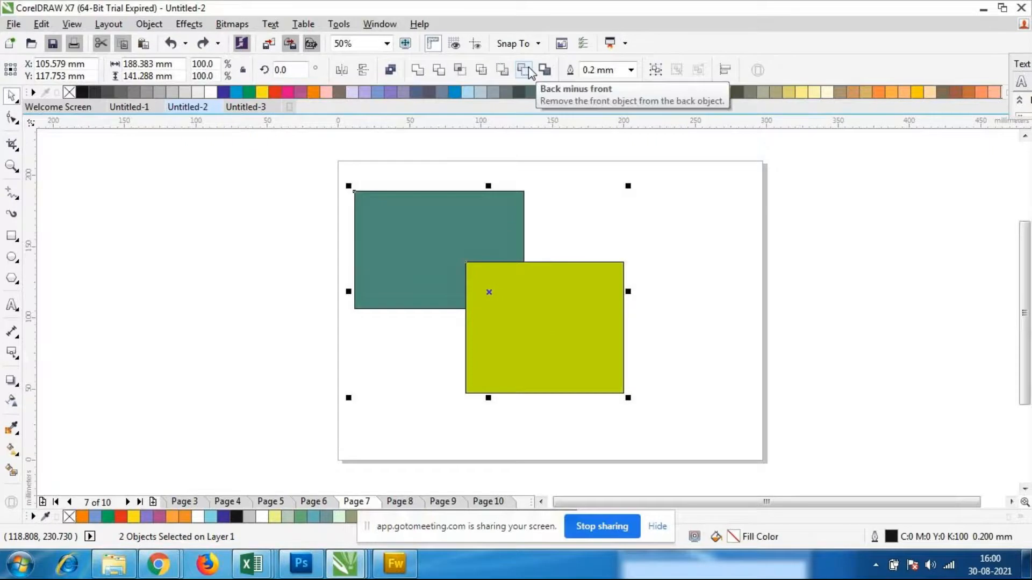
Intersect the two rectangles, fill the overlap piece pale yellow (C:0 M:0 Y:40 K:0), and place it back over the overlap
click(460, 69)
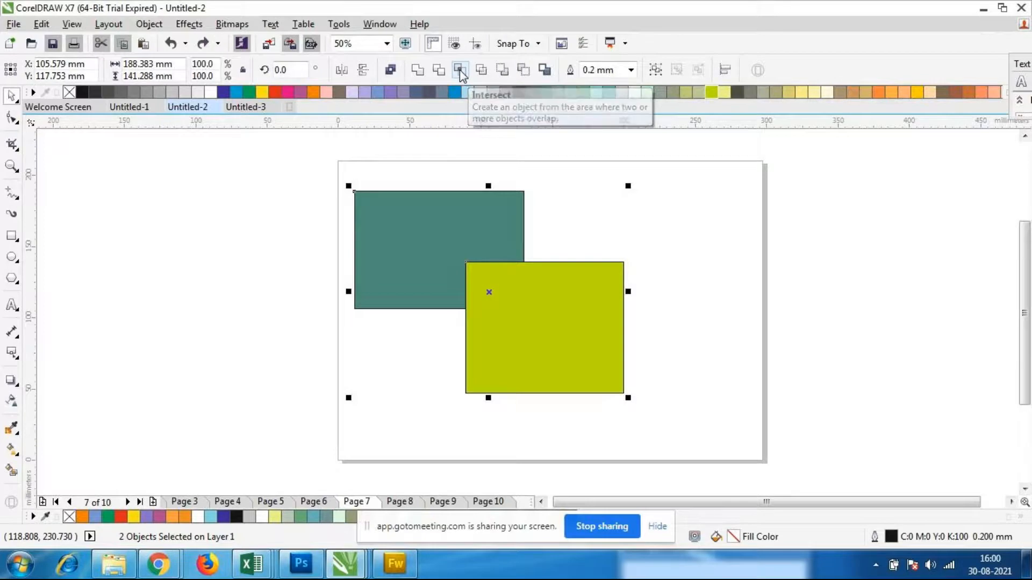
drag(495, 285, 619, 210)
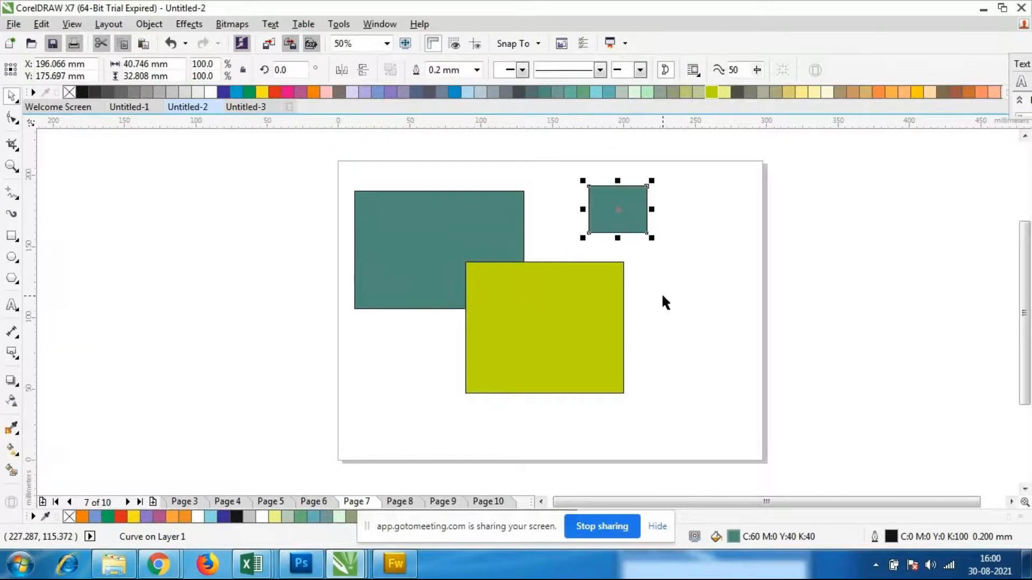
click(815, 94)
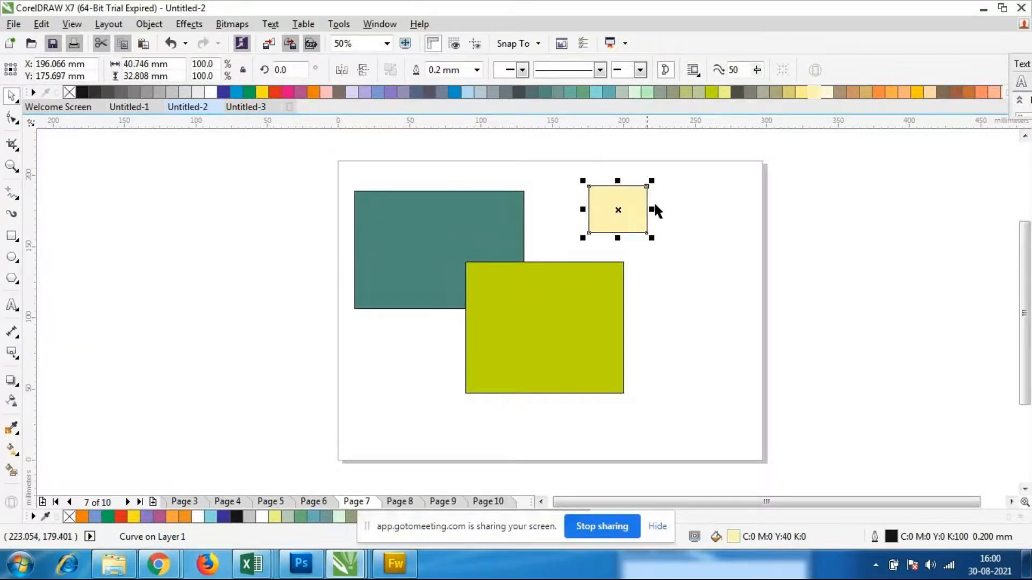
drag(619, 209, 494, 282)
Move the lime rectangle to the right, clear of the dark green rectangle and the pale yellow piece
right_click(495, 288)
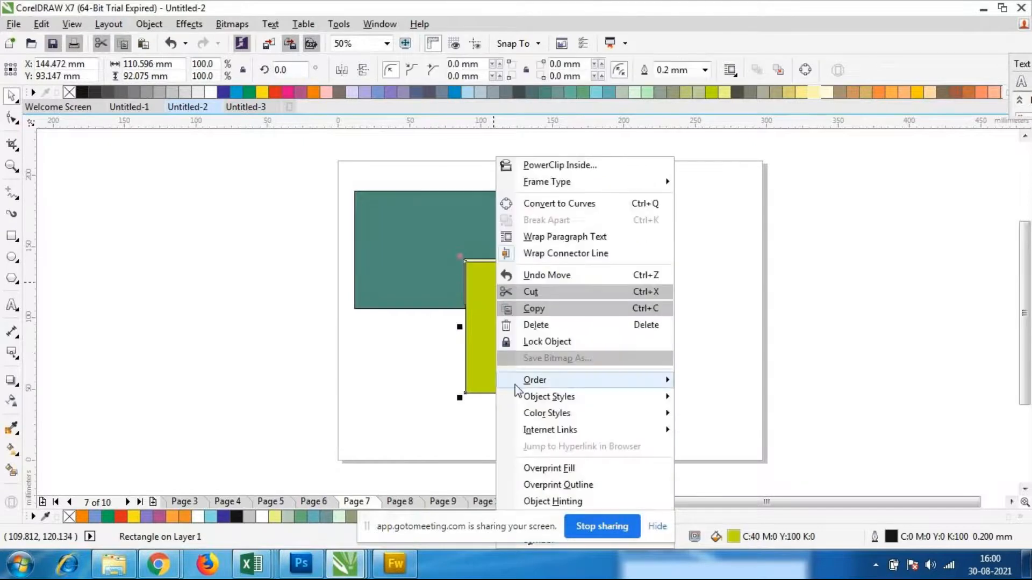
mouse_move(525, 386)
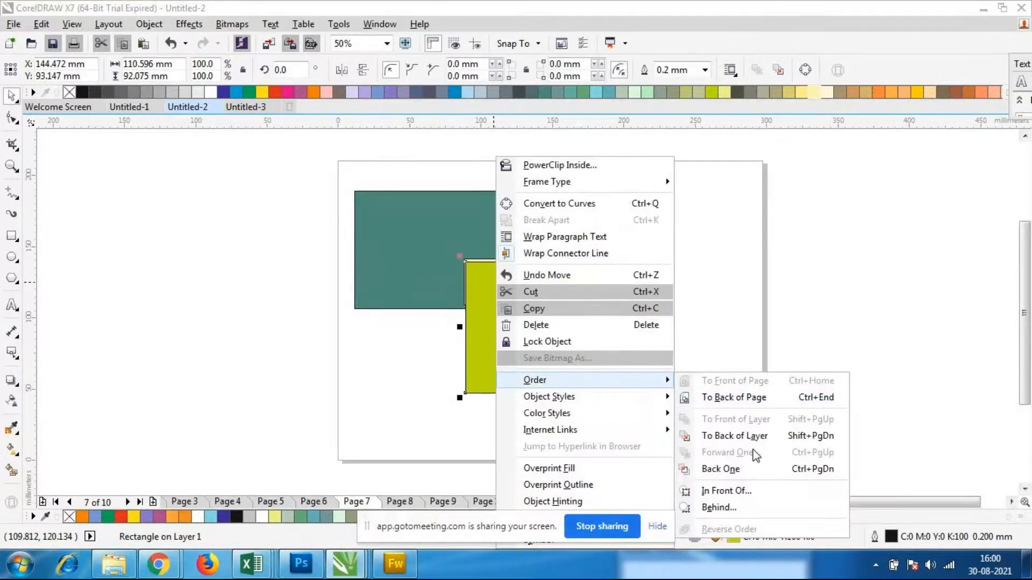
click(847, 223)
click(488, 281)
click(514, 312)
click(517, 316)
drag(517, 317, 644, 323)
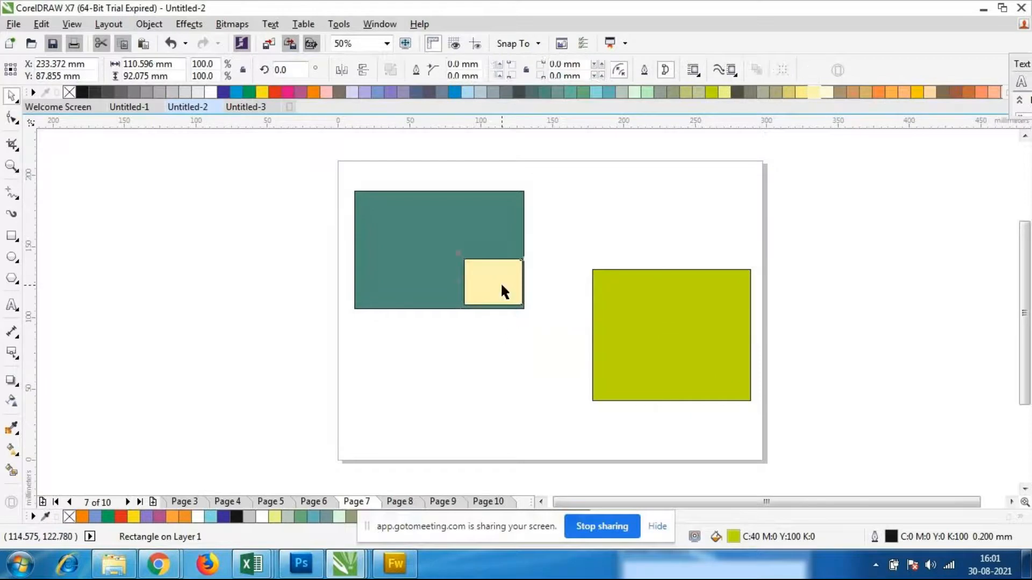
Bring the pale yellow intersection piece to the front of the layer
click(500, 281)
right_click(503, 287)
mouse_move(543, 380)
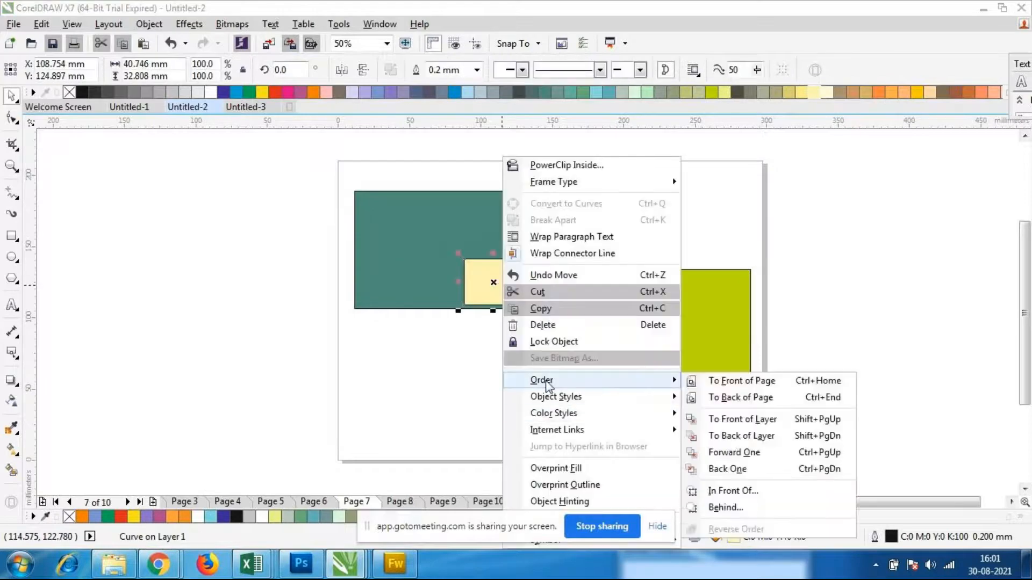
click(762, 419)
Move the lime rectangle back to overlap the dark green one beneath the pale yellow piece
click(617, 386)
click(548, 372)
click(654, 372)
drag(656, 378, 541, 370)
click(682, 379)
click(489, 293)
click(697, 342)
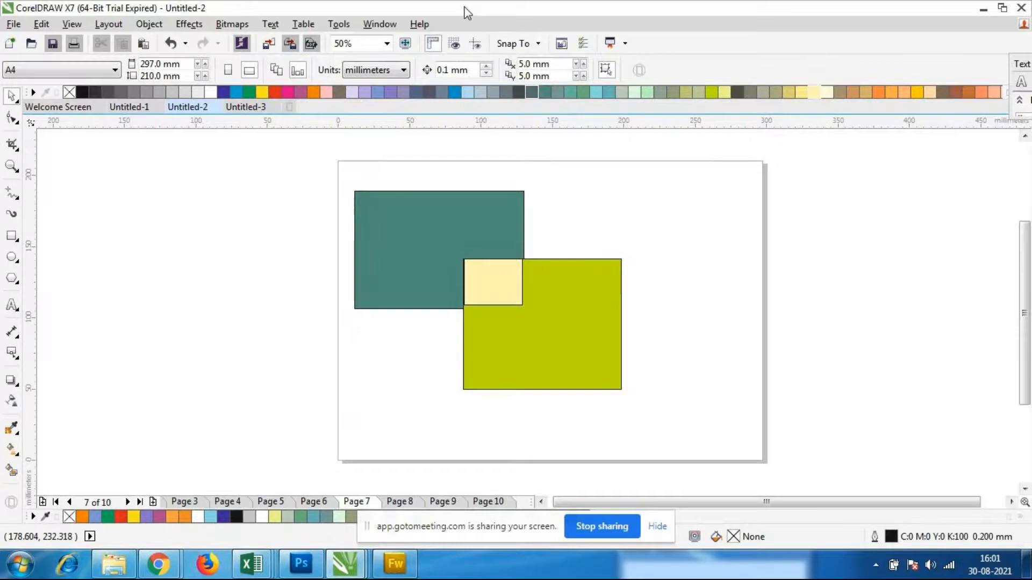
Select the pale yellow piece and examine its stacking order options
click(506, 264)
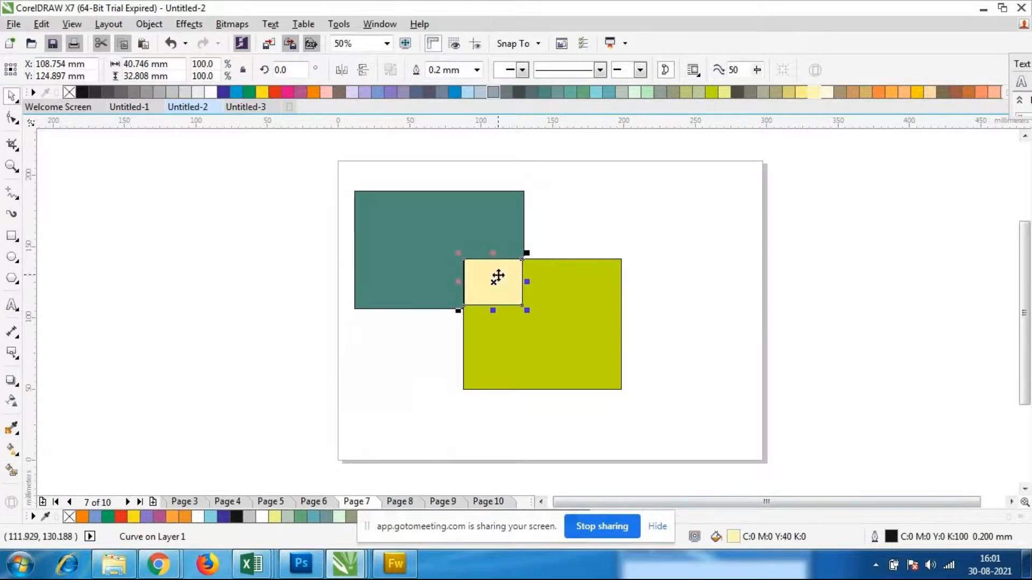
right_click(508, 302)
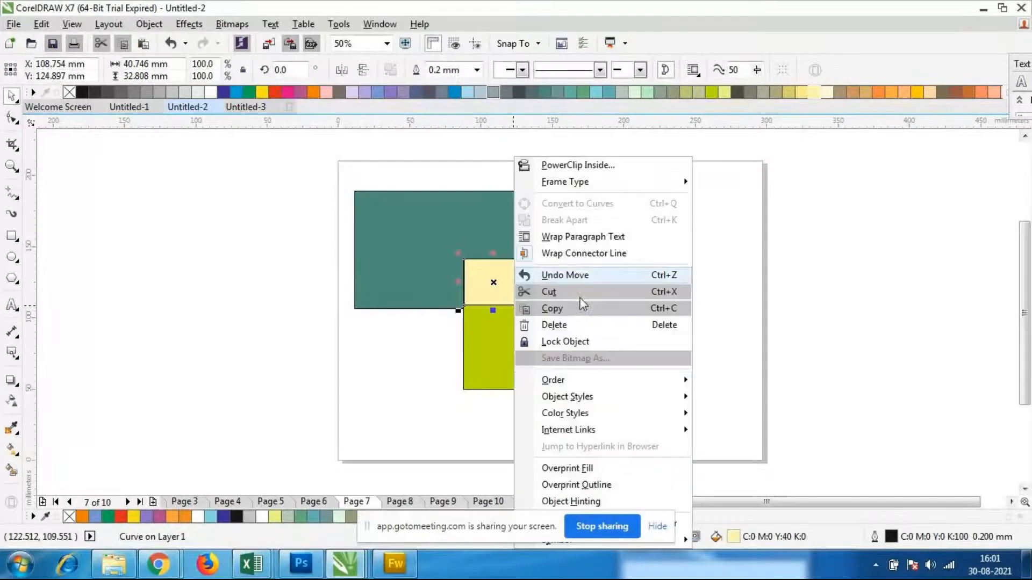
mouse_move(592, 388)
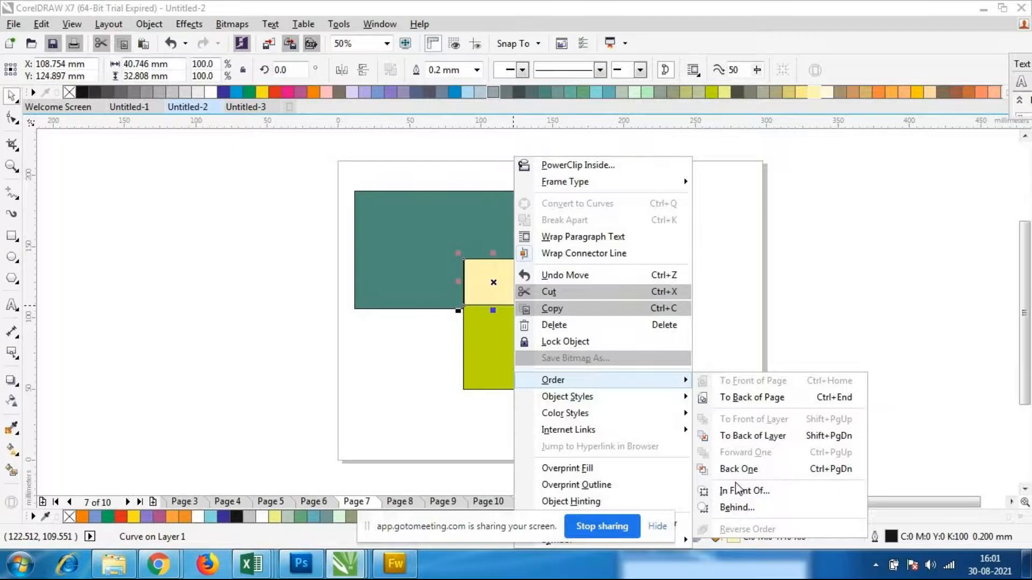
click(886, 250)
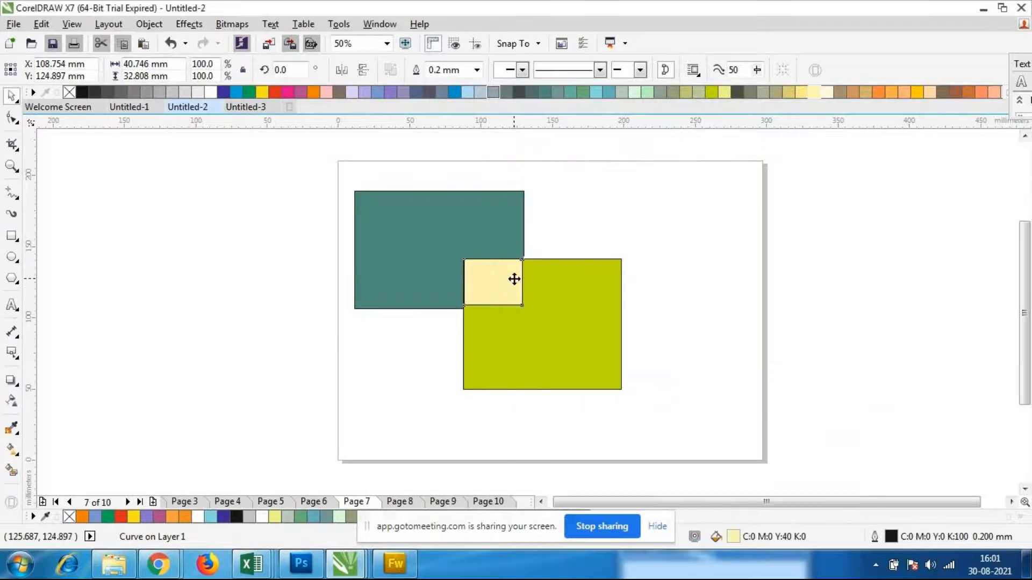
click(649, 303)
click(489, 290)
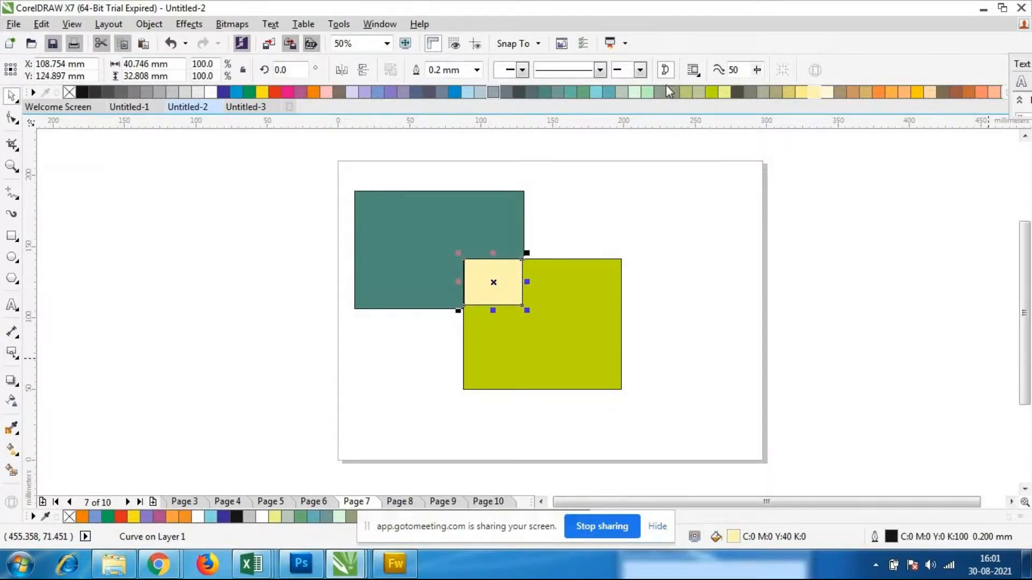
click(708, 239)
click(531, 284)
click(500, 286)
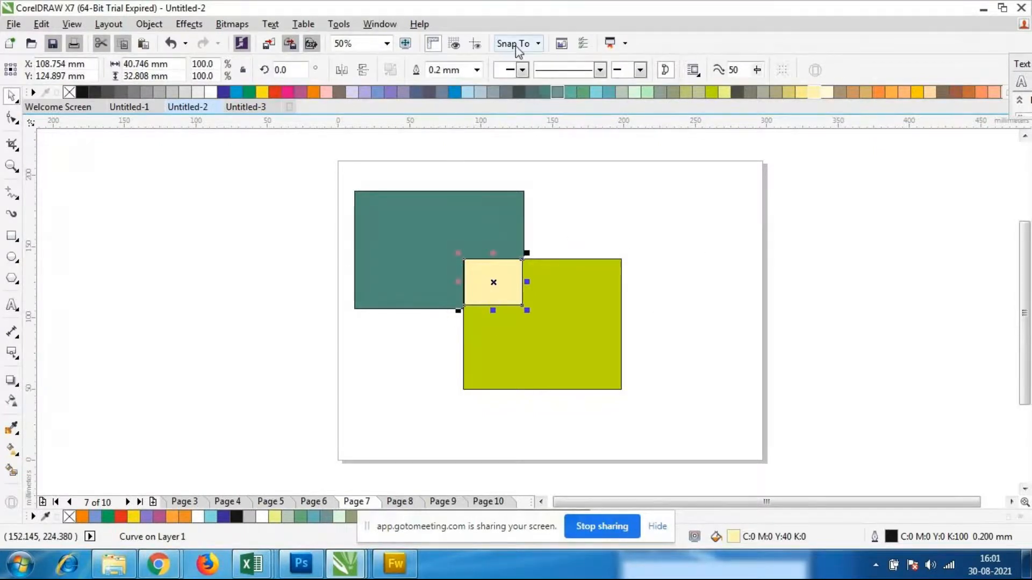
Select all three objects, intersect them, and fill the resulting overlap piece with orange (C:0 M:60 Y:80 K:0)
click(395, 355)
drag(335, 169, 722, 433)
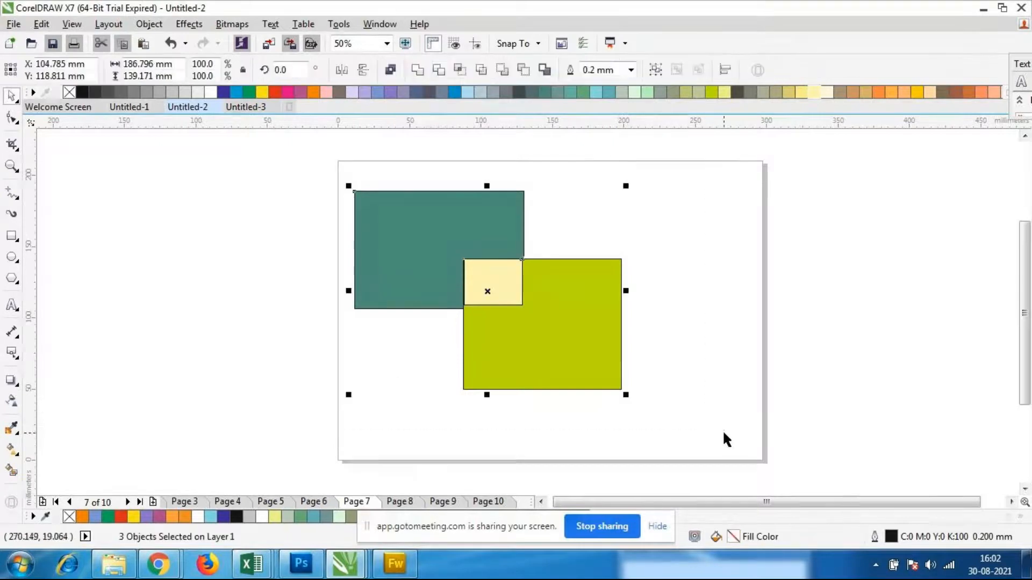
click(466, 76)
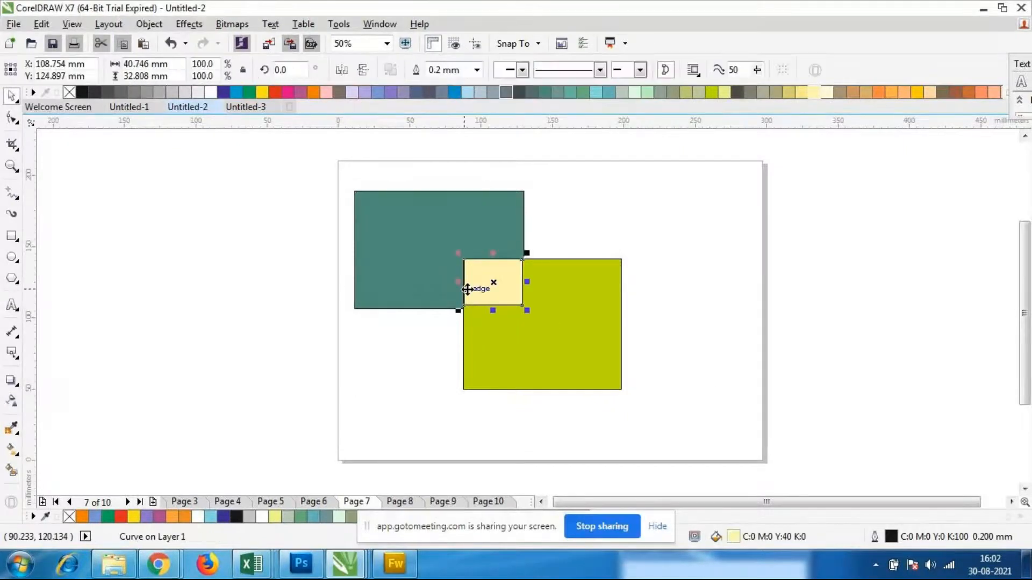
click(879, 92)
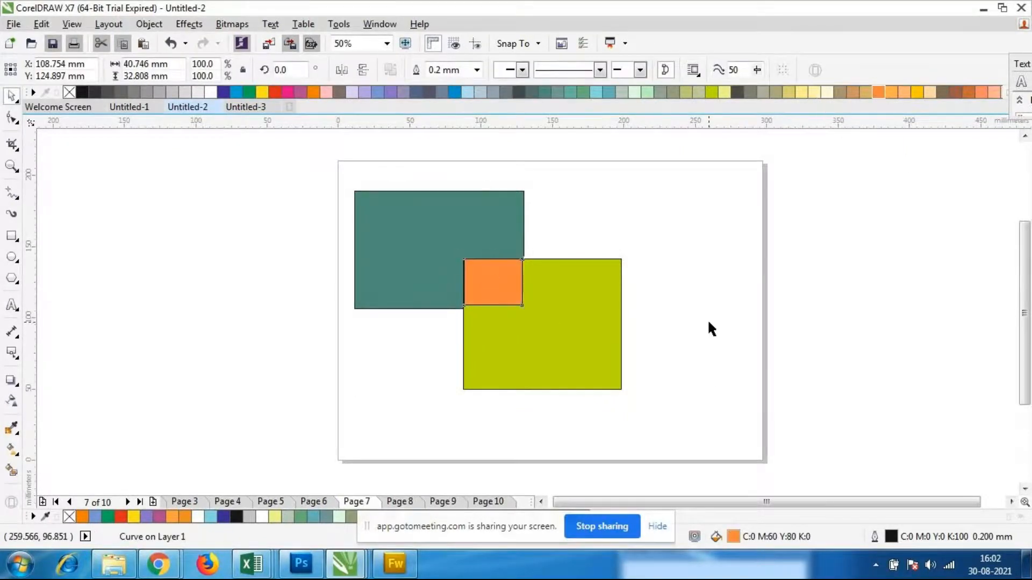
Delete the intersection pieces covering the overlap of the two rectangles
click(699, 351)
click(472, 292)
click(497, 298)
key(Delete)
Try moving the lime rectangle off the dark green one, and undo the move
click(552, 324)
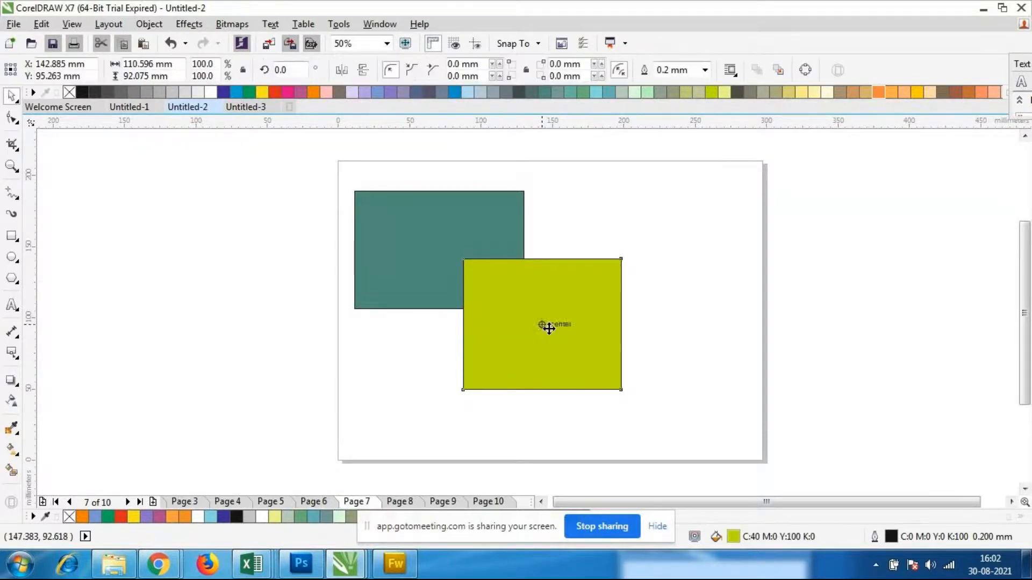
drag(556, 352, 635, 355)
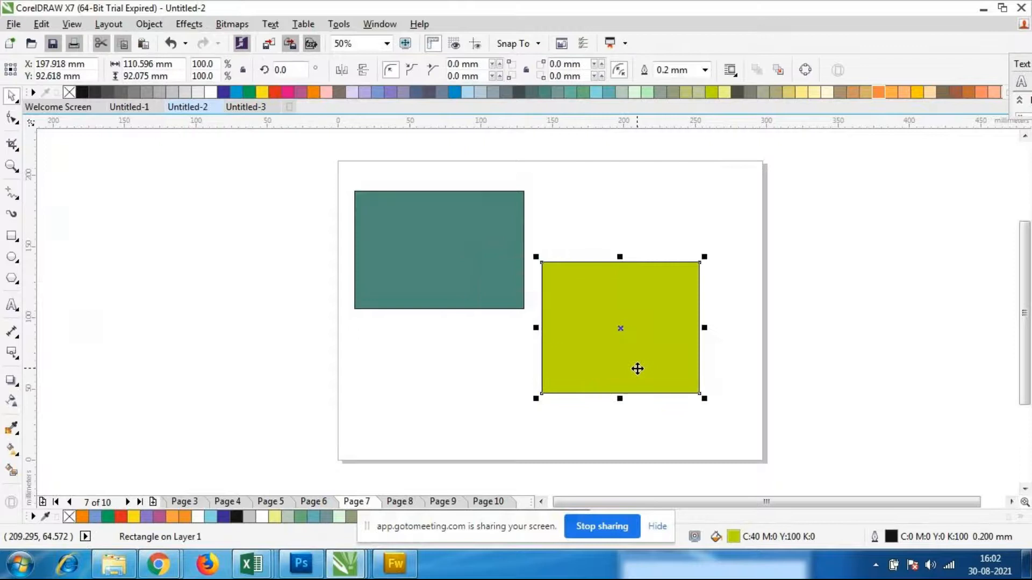
key(ctrl+z)
Apply Back Minus Front to both rectangles, and undo the operation
click(679, 357)
drag(344, 163, 670, 425)
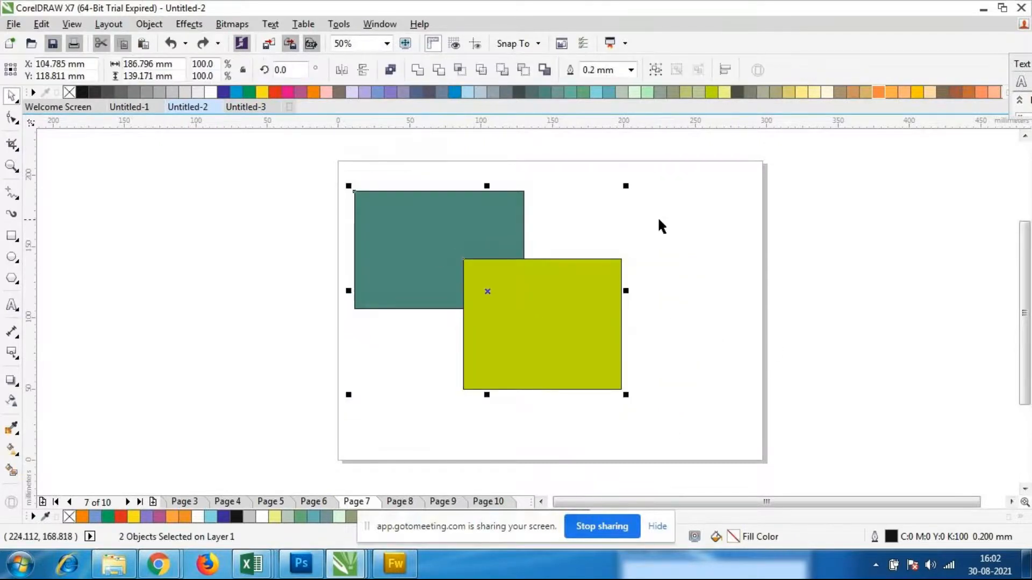
click(523, 70)
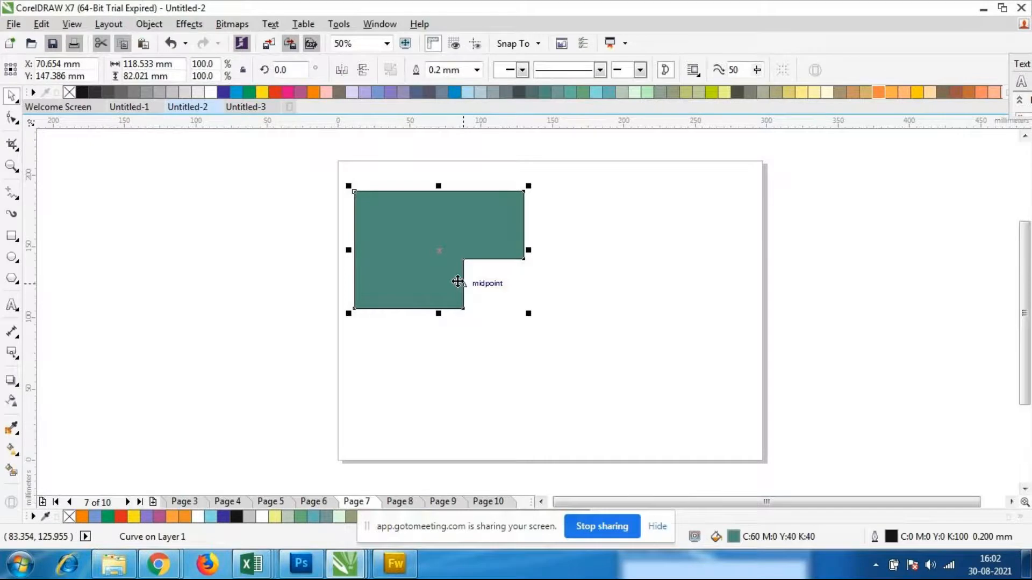
key(ctrl+z)
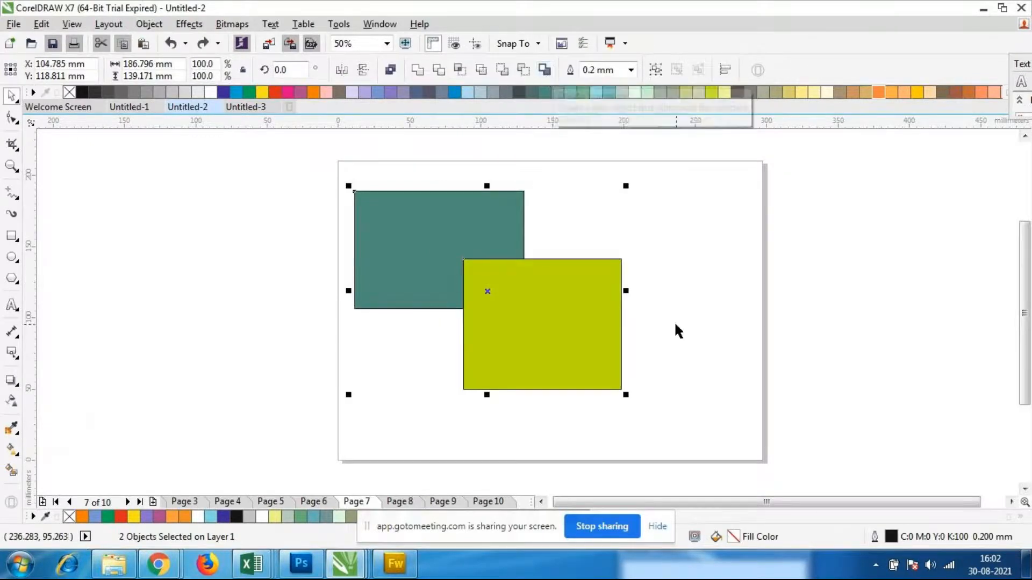
Create a Boundary around both rectangles, then try moving the dark green rectangle aside and undo the move
click(631, 241)
drag(331, 162, 661, 431)
click(530, 63)
drag(508, 306, 762, 310)
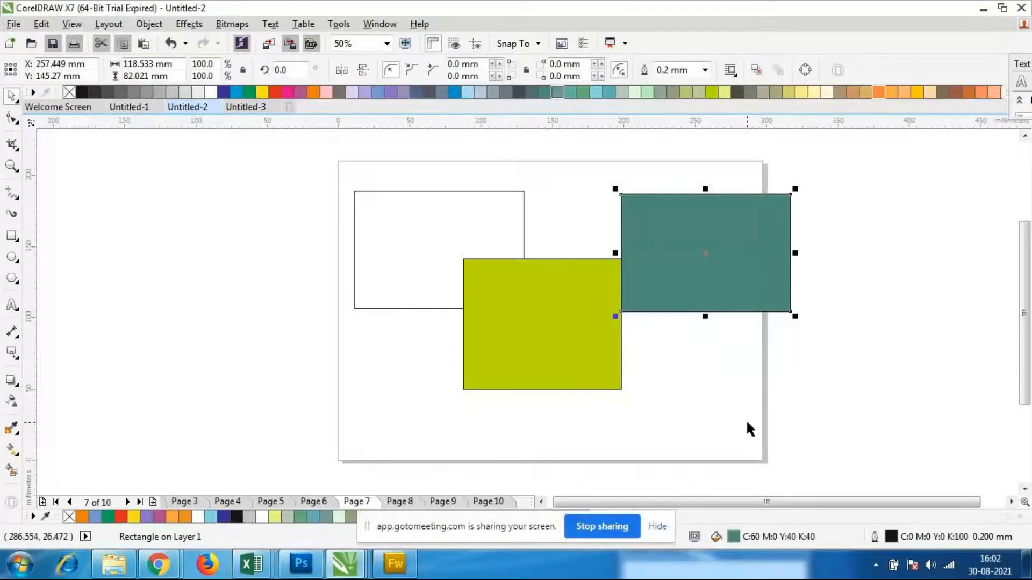
key(ctrl+z)
Move the unfilled boundary outline right of both rectangles, partly beyond the page, to about X 324 mm, Y 124 mm
click(702, 359)
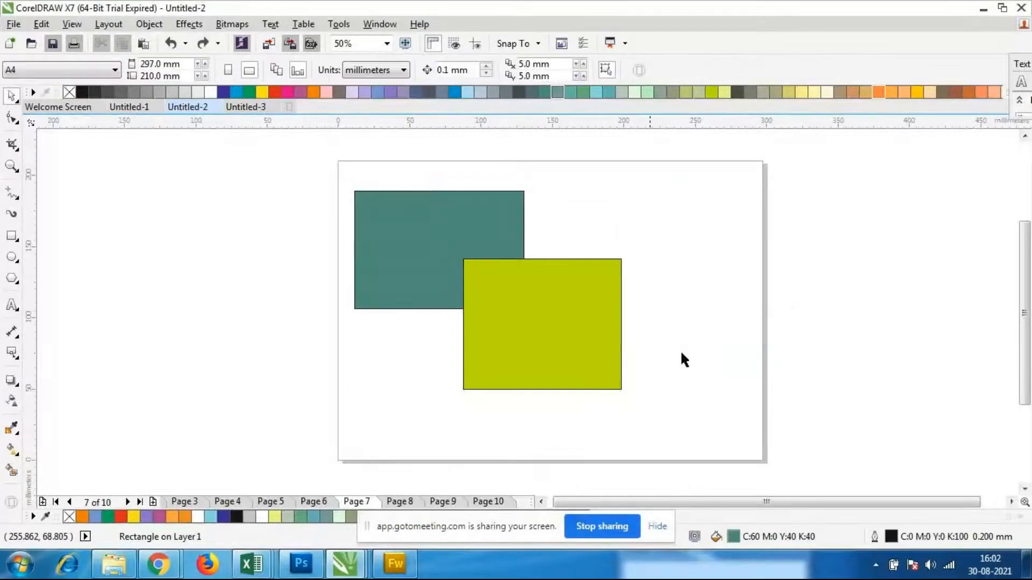
click(619, 388)
drag(615, 386, 780, 380)
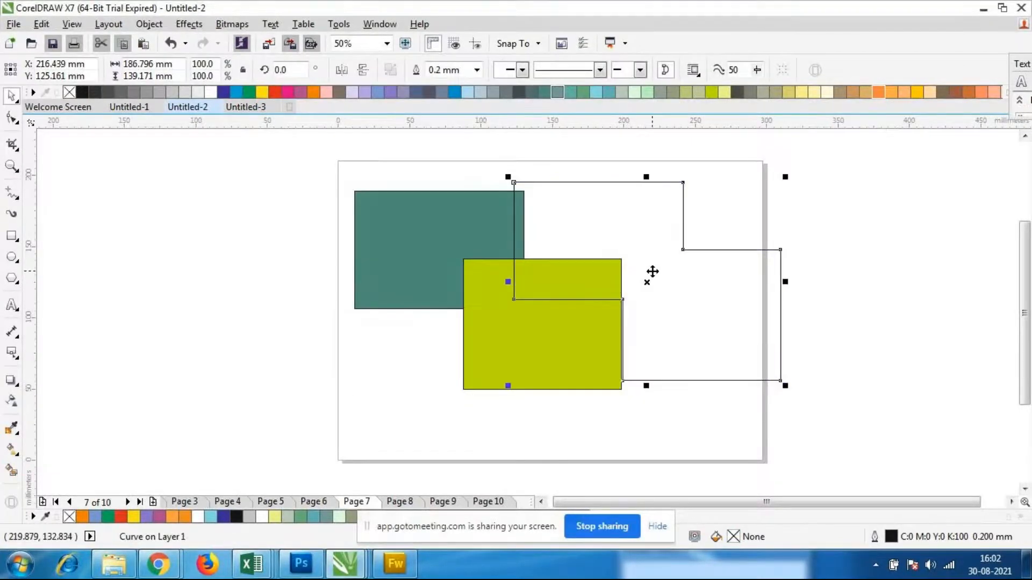
drag(651, 279, 801, 284)
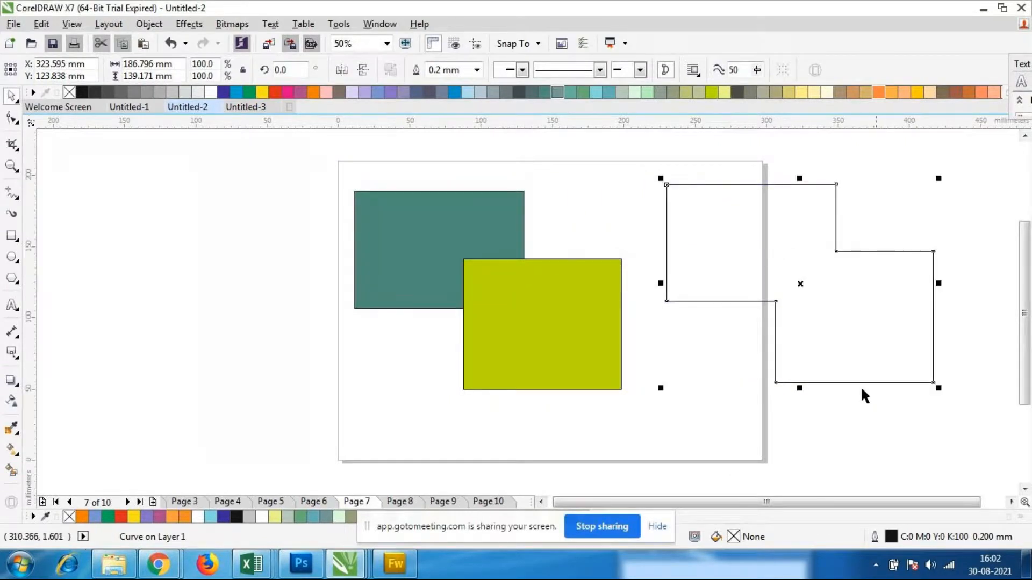
Try a light yellow fill on the boundary outline after nudging it to about X 315 mm, Y 137 mm, and undo the fill
drag(798, 285, 787, 267)
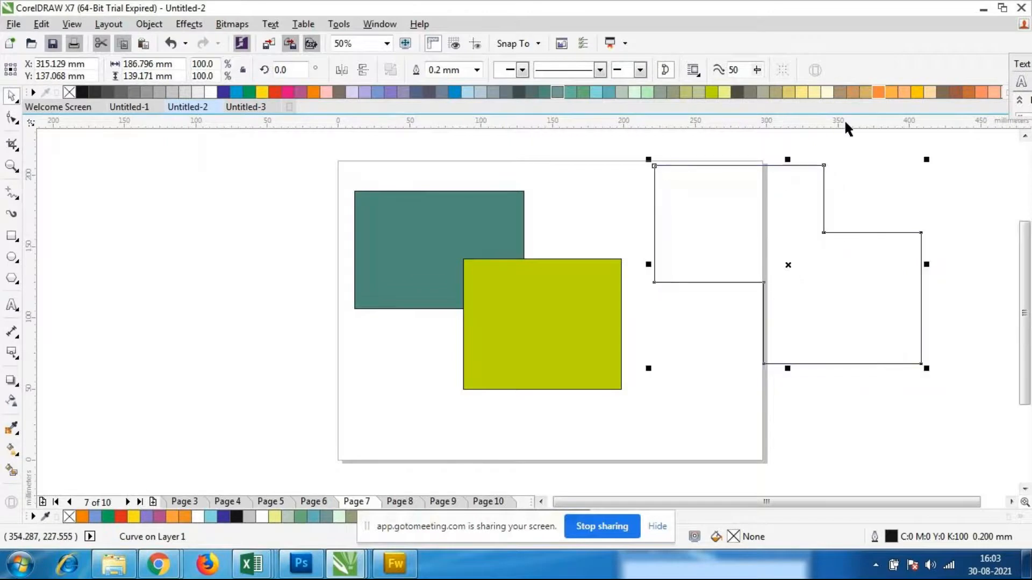
click(804, 92)
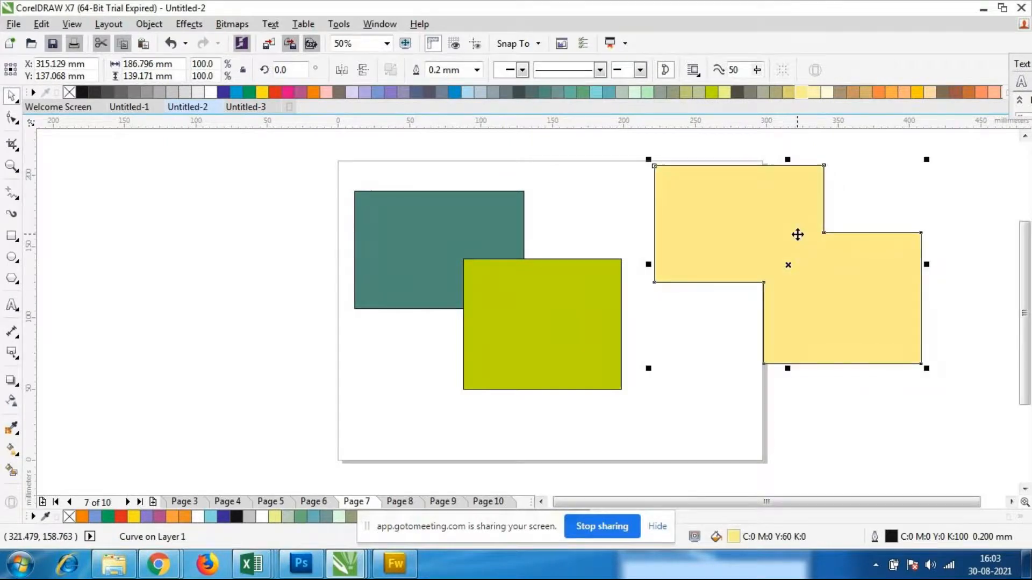
key(ctrl+z)
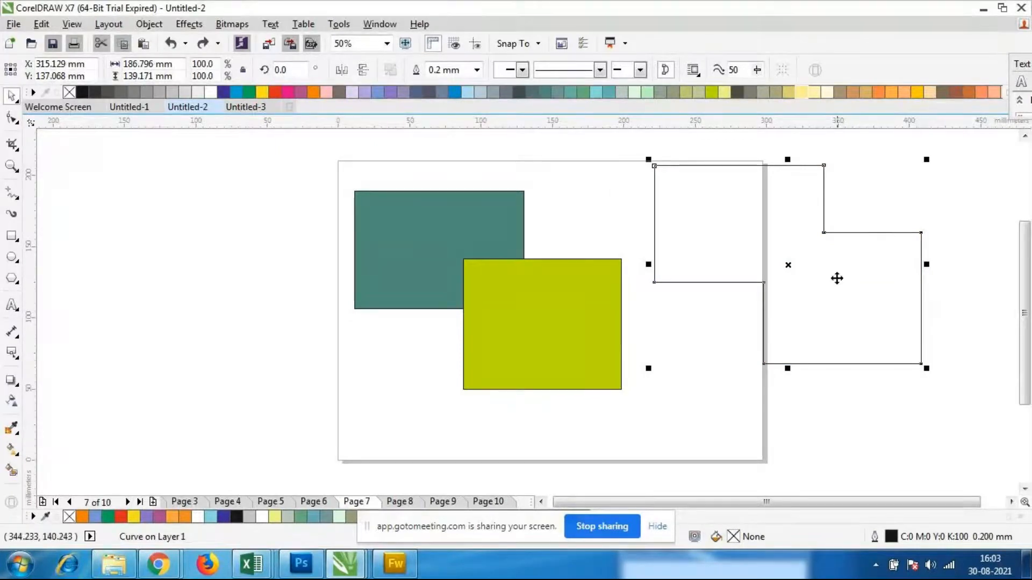
Reposition the boundary shape to about X 309 mm, Y 126 mm and fill it golden yellow (C:0 M:20 Y:100 K:0)
drag(785, 265, 779, 280)
click(717, 96)
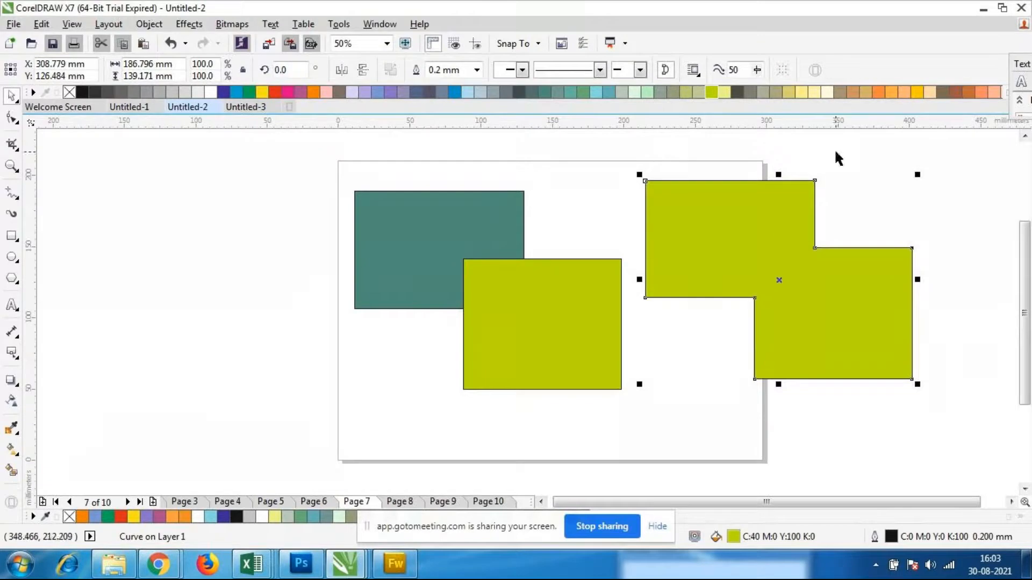
click(916, 94)
click(985, 229)
click(793, 250)
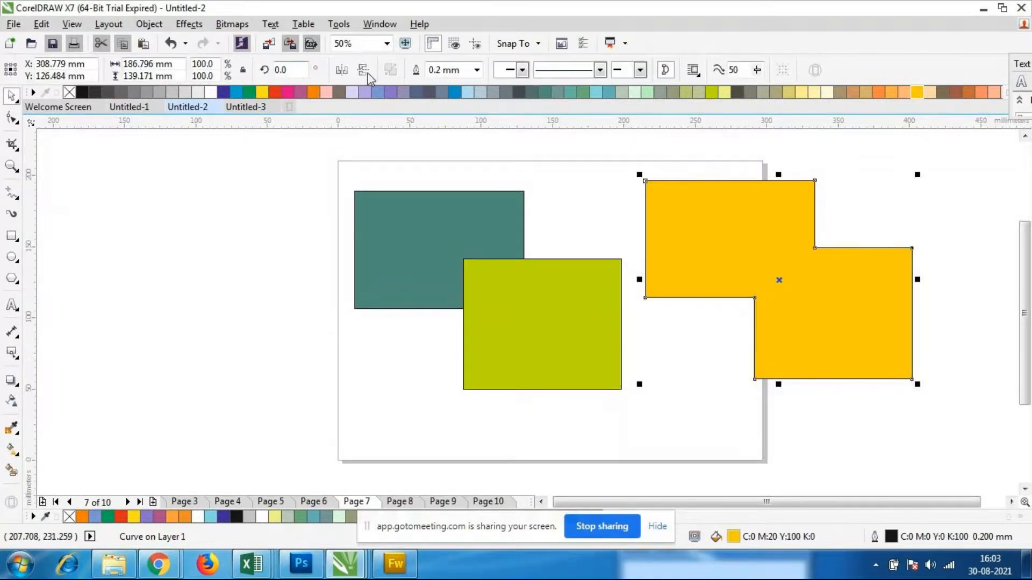
Move the golden boundary shape partly beyond the page's upper right corner, and deselect it
click(346, 310)
drag(639, 157, 948, 428)
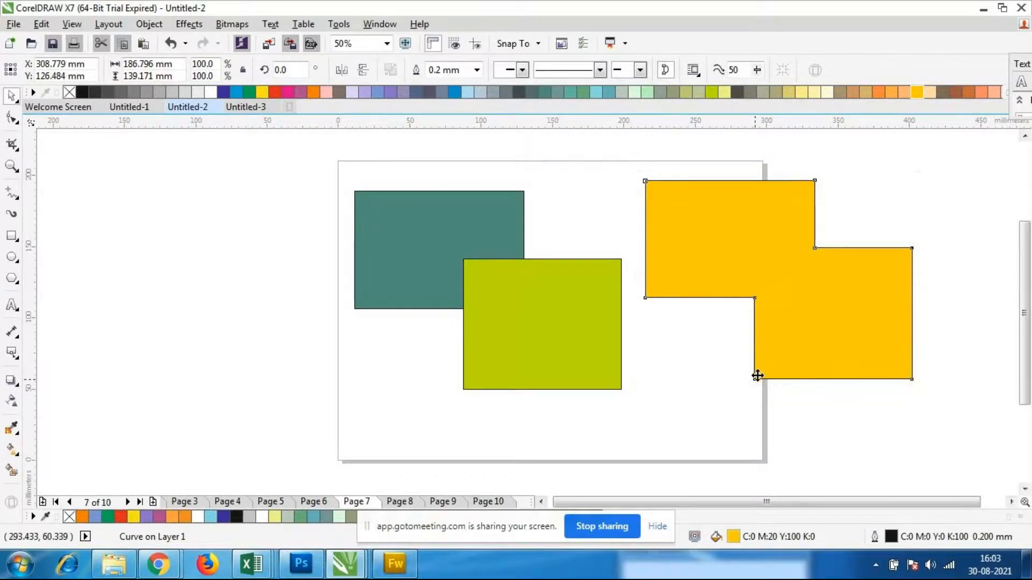
drag(806, 309, 806, 345)
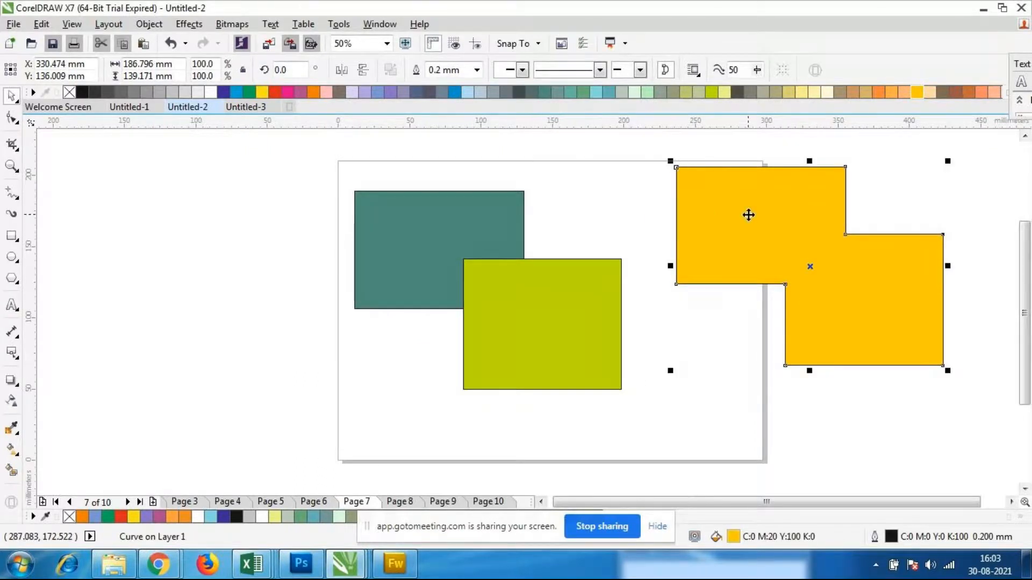
click(774, 228)
drag(774, 228, 750, 214)
click(758, 371)
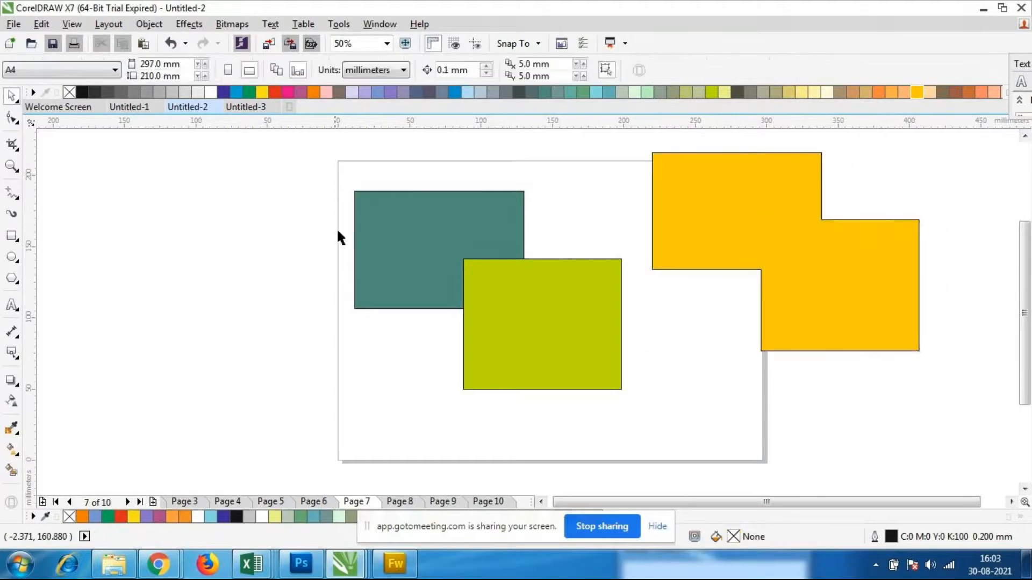
Select the two overlapping rectangles, check the participants in the GoToMeeting browser window, and return to CorelDRAW
drag(310, 145, 640, 419)
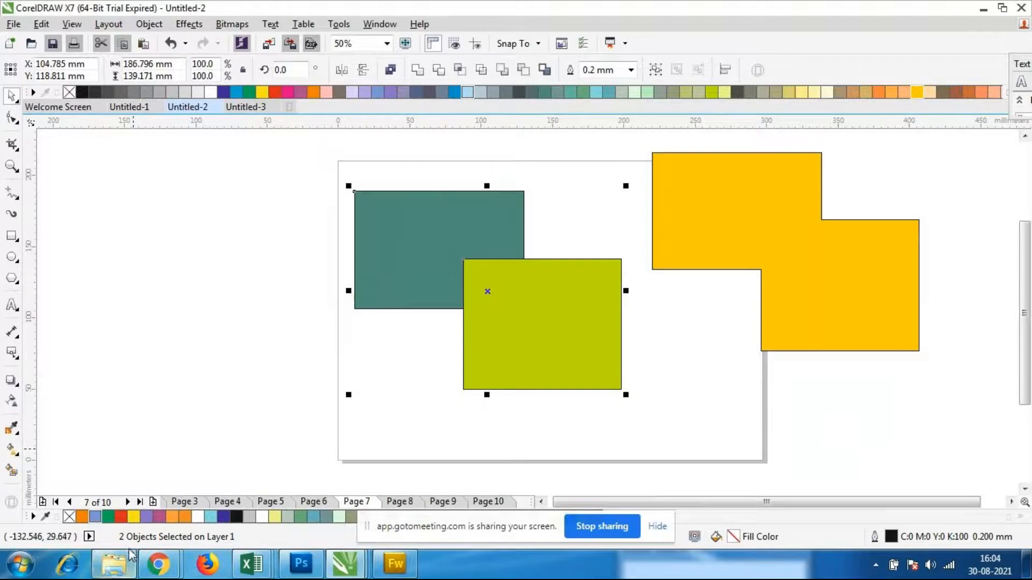
click(92, 483)
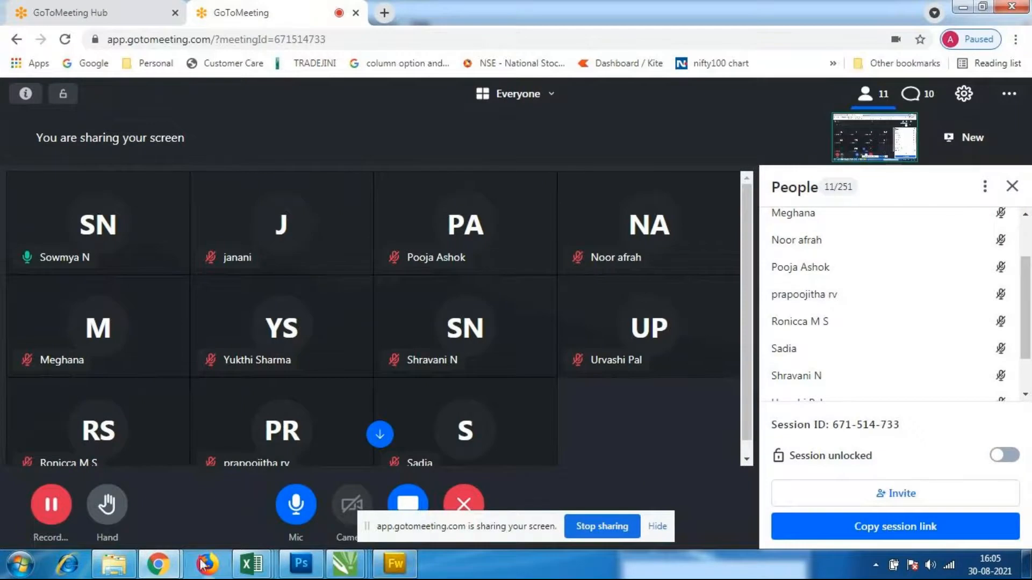
mouse_move(344, 564)
click(372, 494)
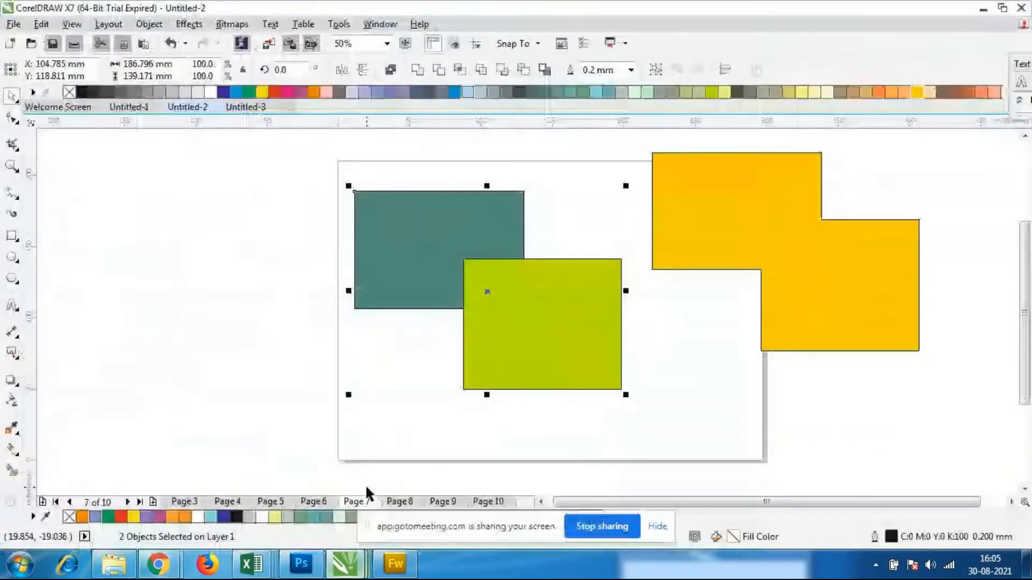
Delete both rectangles and the golden boundary shape from the page
scroll(597, 396, up, 1)
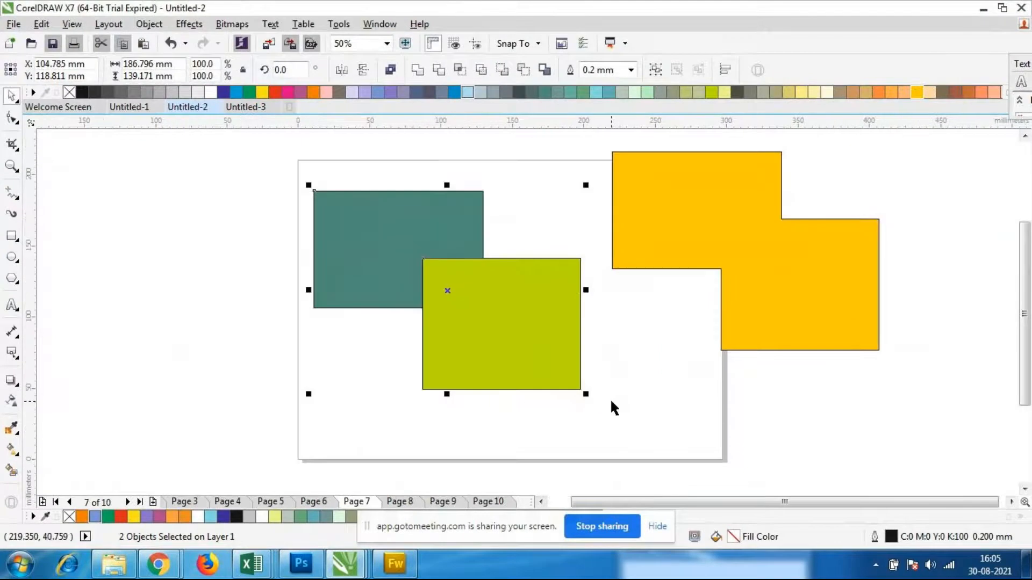
drag(237, 140, 932, 472)
key(Delete)
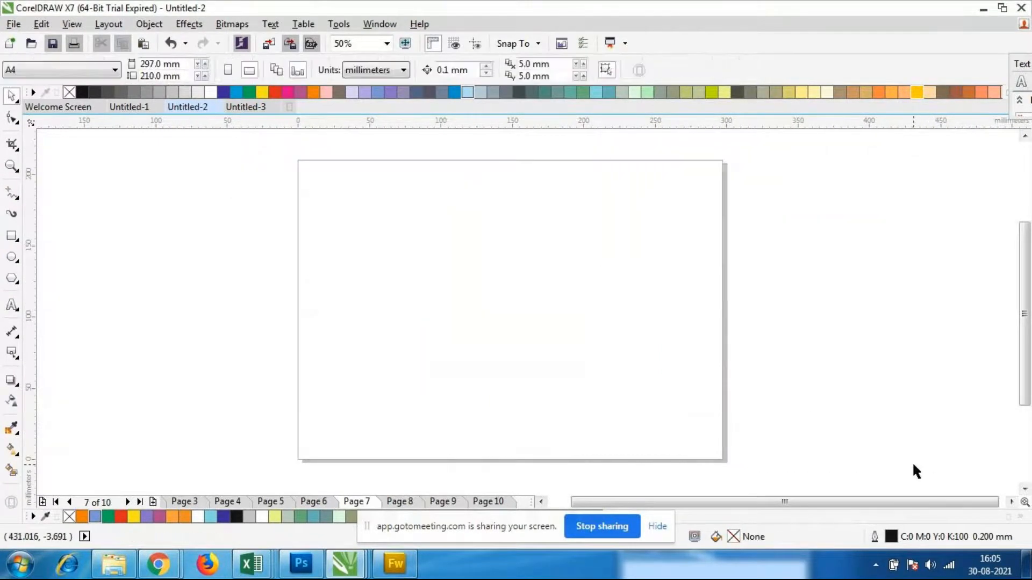
click(16, 240)
click(62, 233)
scroll(432, 354, down, 1)
scroll(479, 247, up, 1)
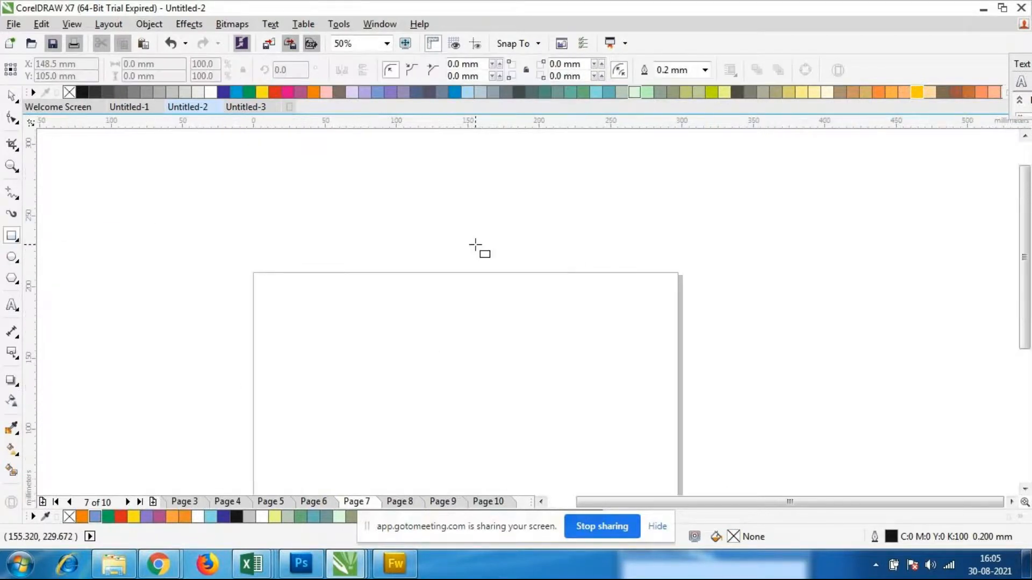
scroll(463, 283, down, 1)
Draw a full ellipse about 204 by 159 mm on the upper part of the page
click(16, 260)
click(59, 254)
scroll(204, 263, down, 1)
scroll(377, 318, up, 1)
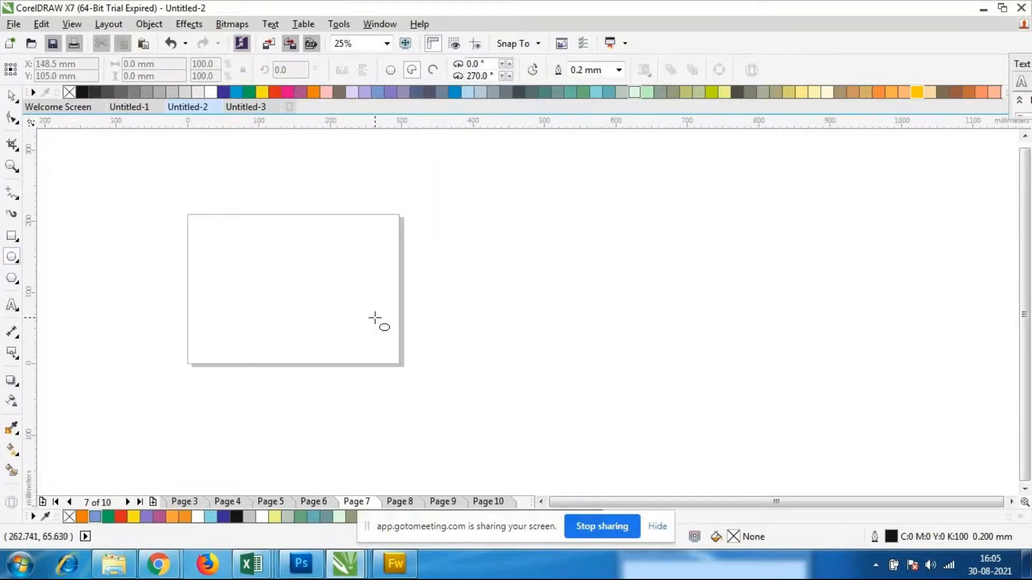
scroll(221, 309, down, 1)
scroll(232, 306, up, 2)
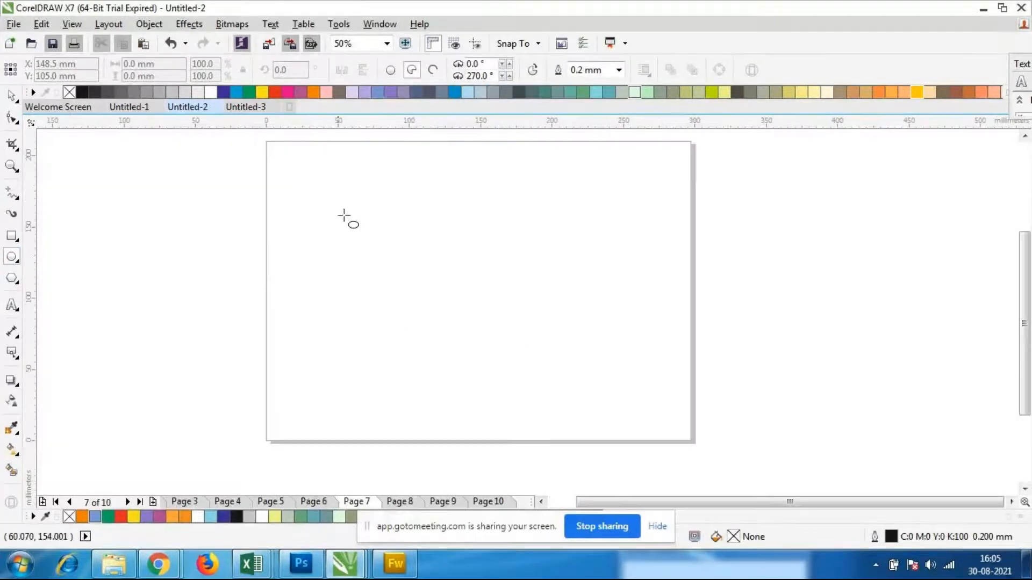
drag(320, 149, 611, 377)
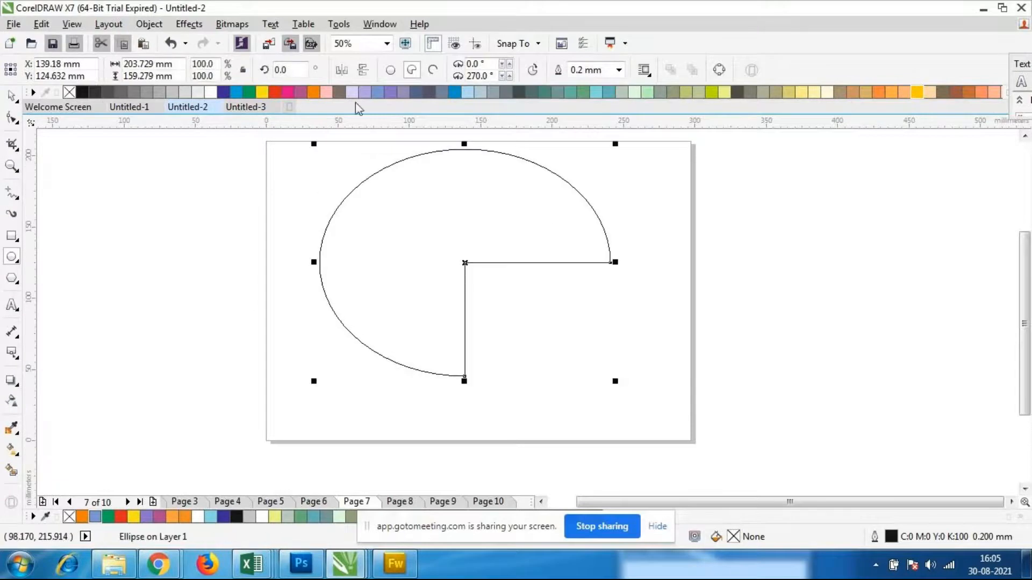
click(389, 71)
Try a dark slate fill on the ellipse, and replace it with cyan blue
click(428, 93)
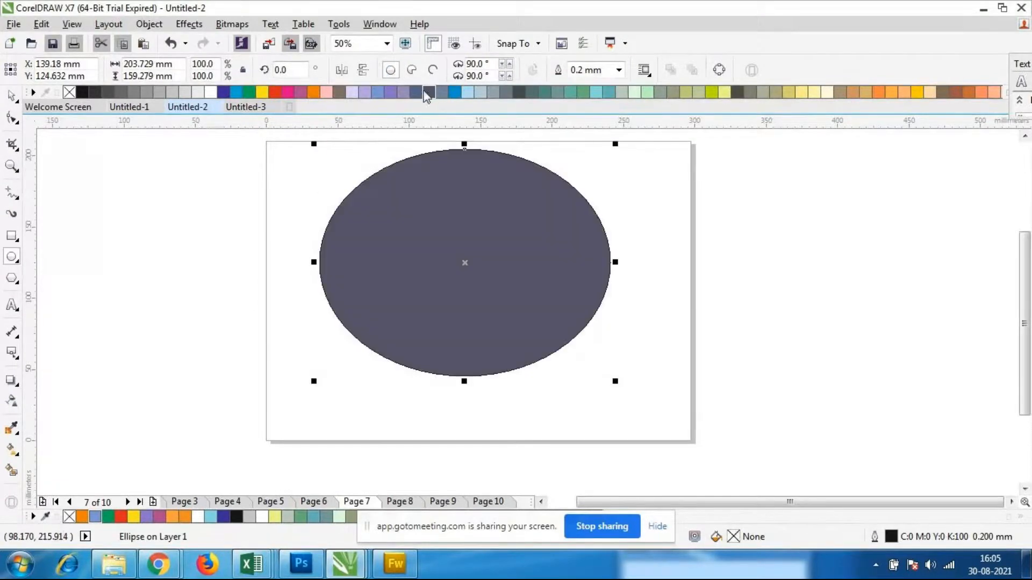
click(236, 93)
click(11, 95)
click(149, 284)
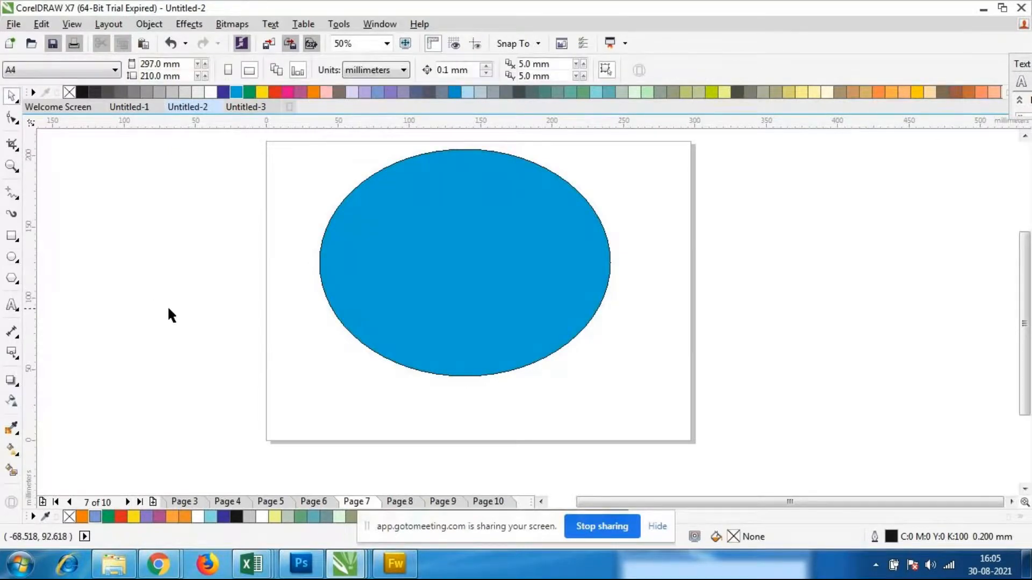
Add the artistic text "hp" in 24 pt Arial on the blue ellipse
click(11, 305)
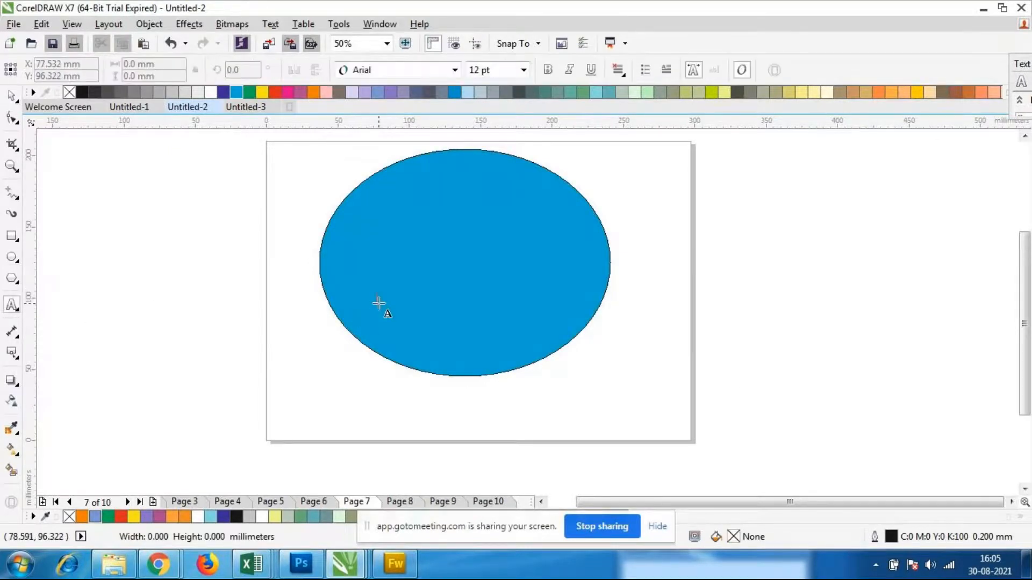
click(379, 304)
text(h)
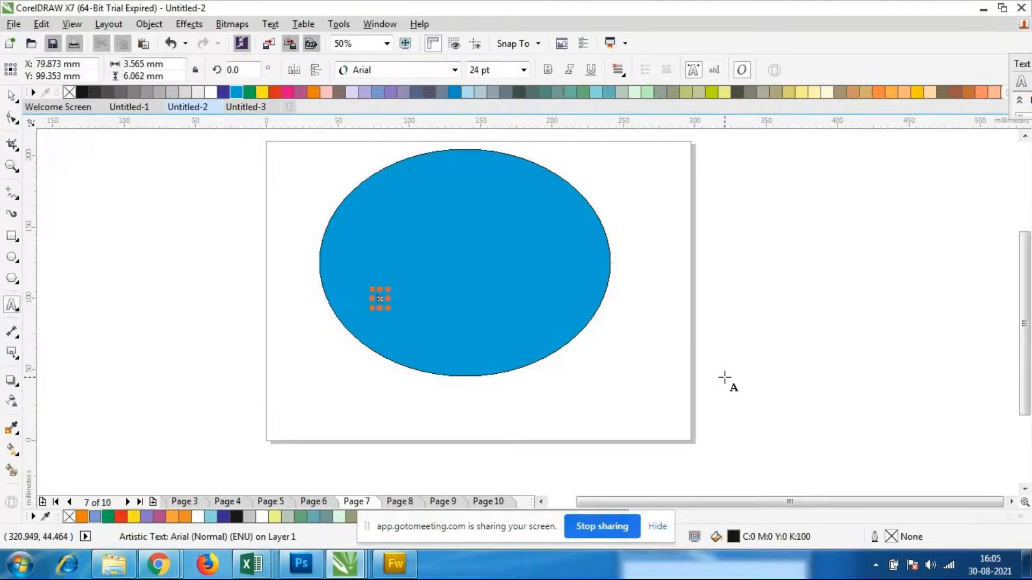
text(p)
key(ctrl+space)
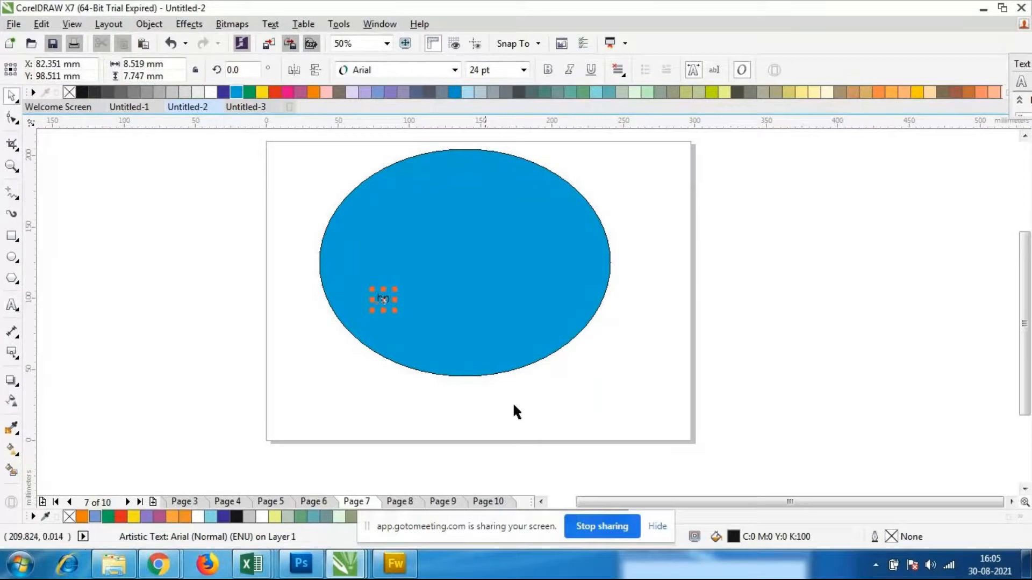
Enlarge and stretch the "hp" text to about 96 by 112 mm and place it near the ellipse's centre
drag(396, 311, 606, 468)
drag(472, 392, 507, 267)
click(491, 383)
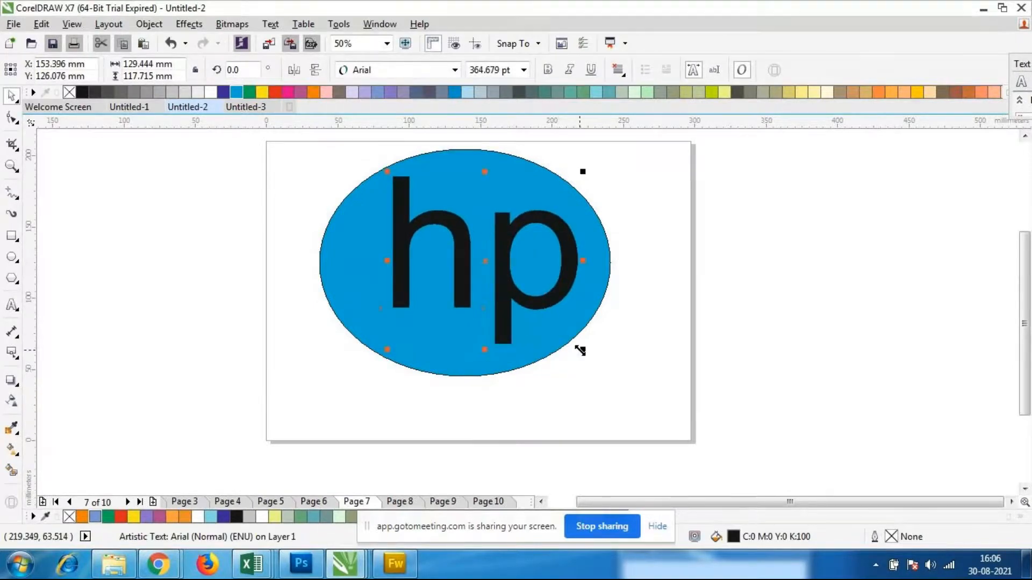
drag(580, 350, 519, 317)
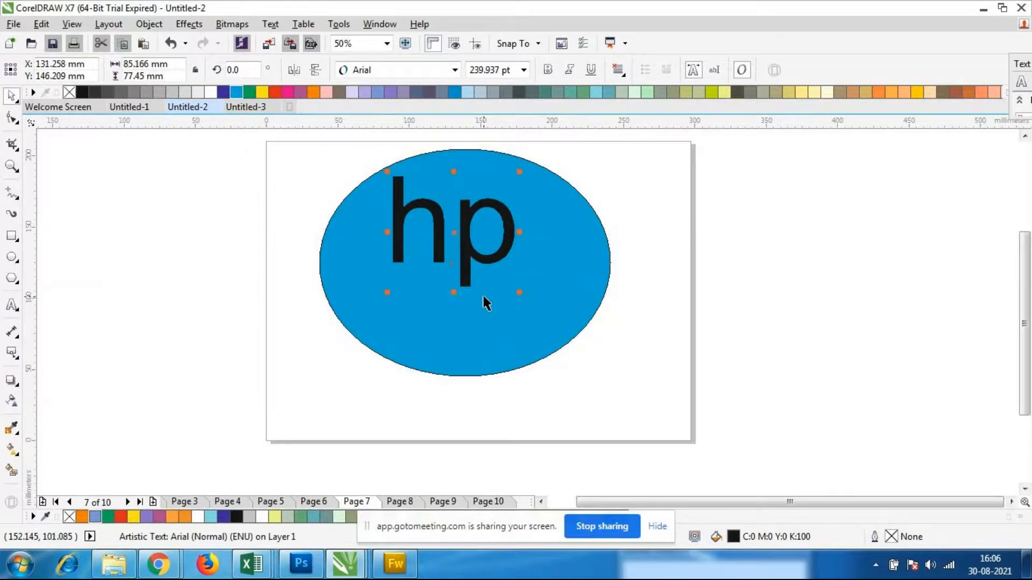
drag(454, 294, 464, 342)
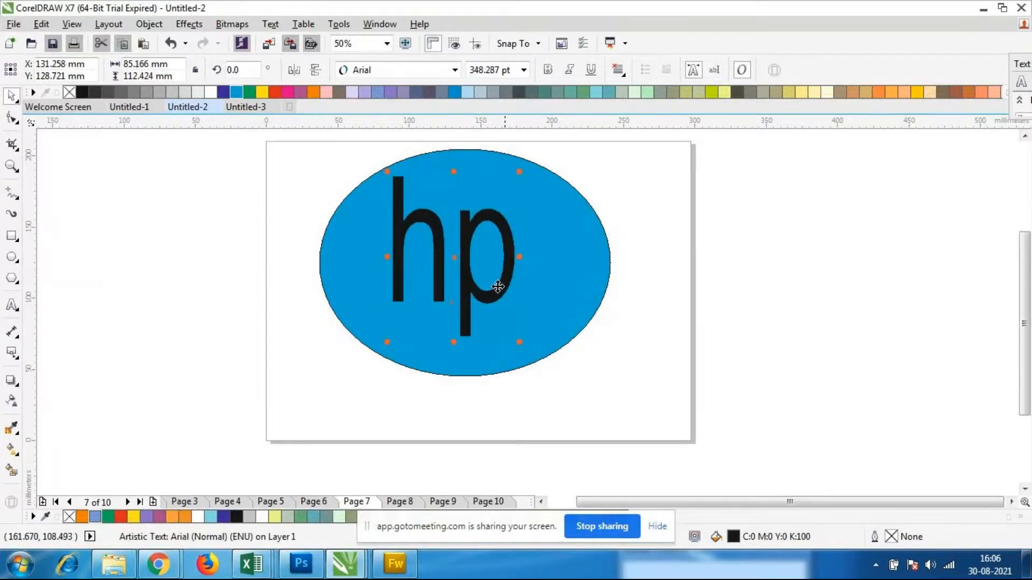
drag(521, 257, 491, 273)
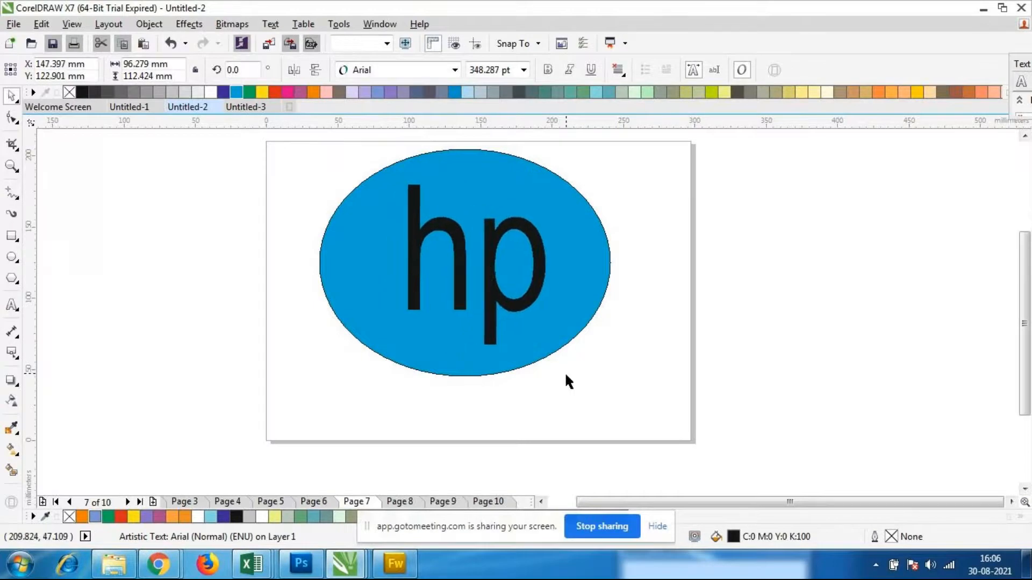
Cut the "hp" text out of the blue ellipse with Back Minus Front
click(564, 375)
drag(309, 134, 673, 437)
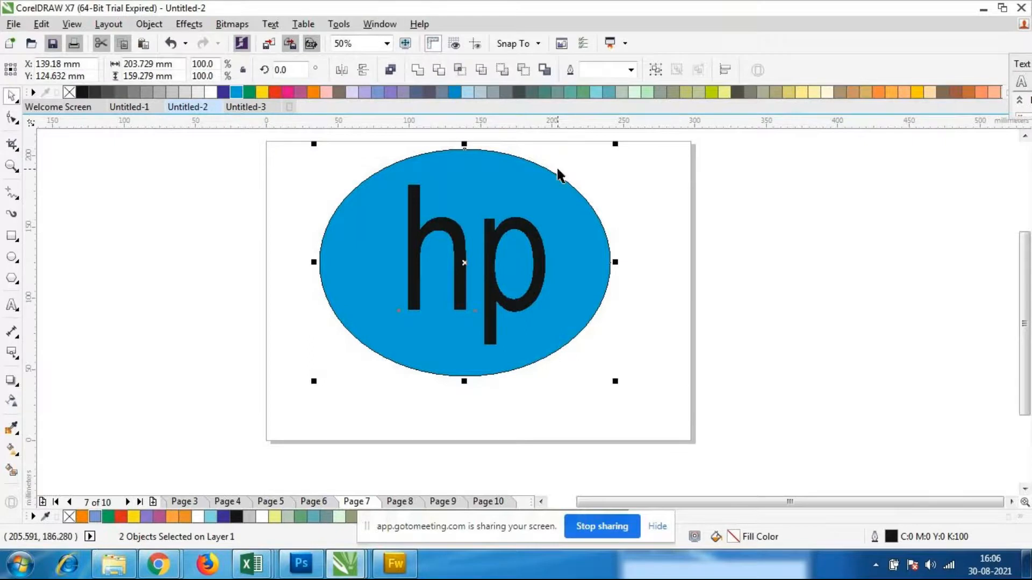
click(533, 75)
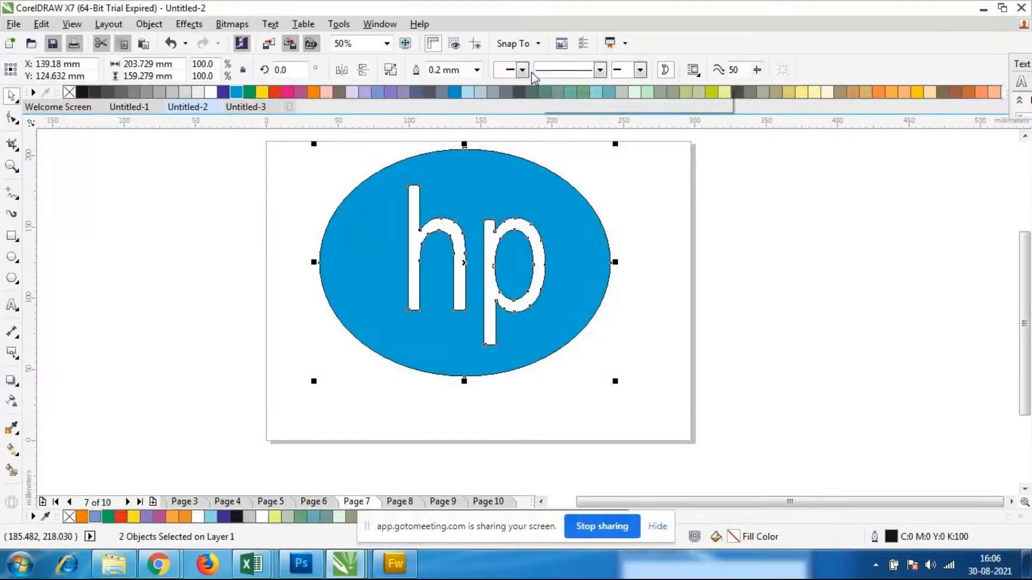
click(667, 360)
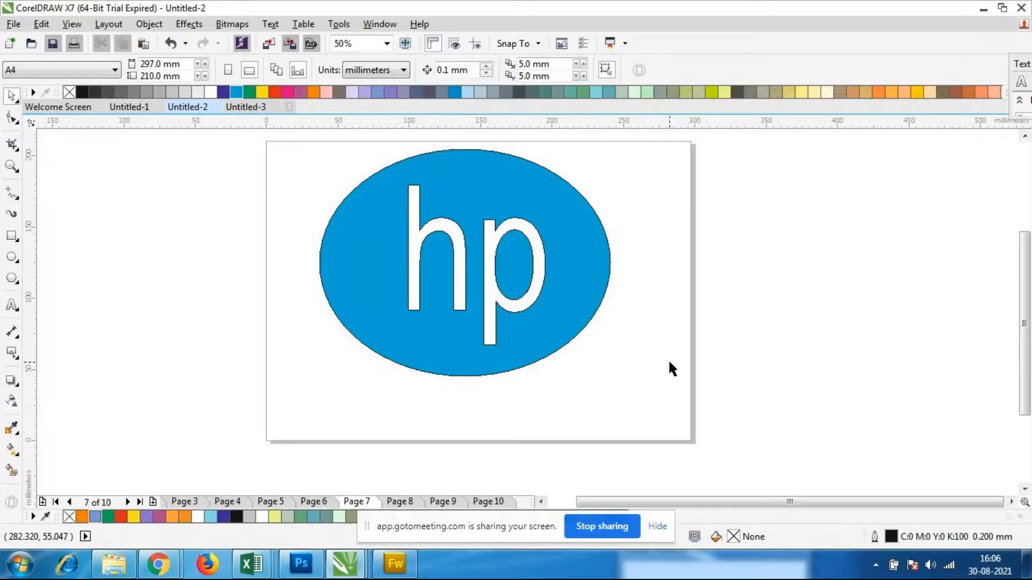
Move the ellipse with the "hp" cut-out to about X 144 mm, Y 121 mm, and delete it
click(468, 303)
drag(468, 304, 525, 318)
drag(582, 333, 515, 297)
drag(499, 245, 500, 282)
click(497, 278)
click(563, 333)
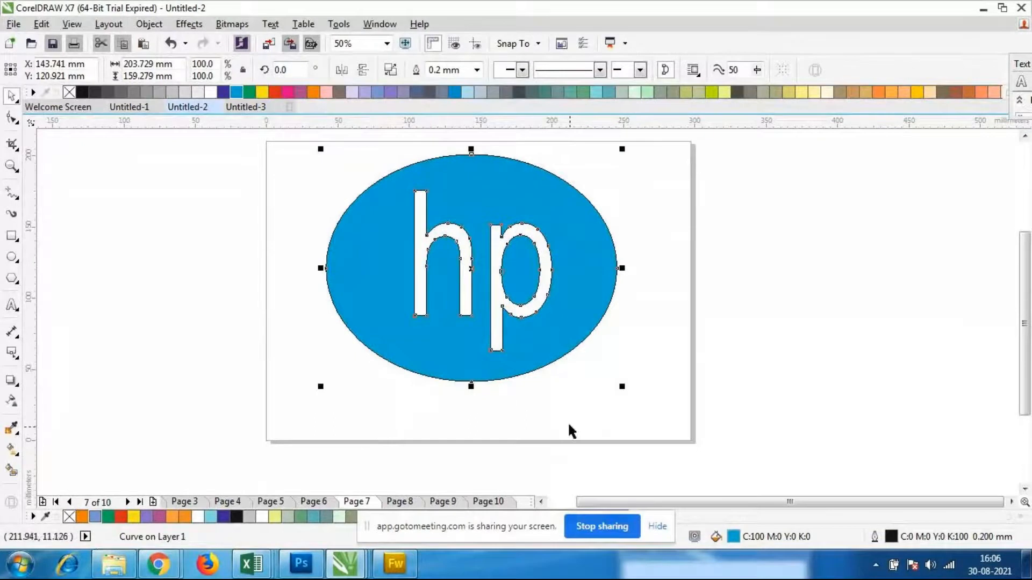
key(Delete)
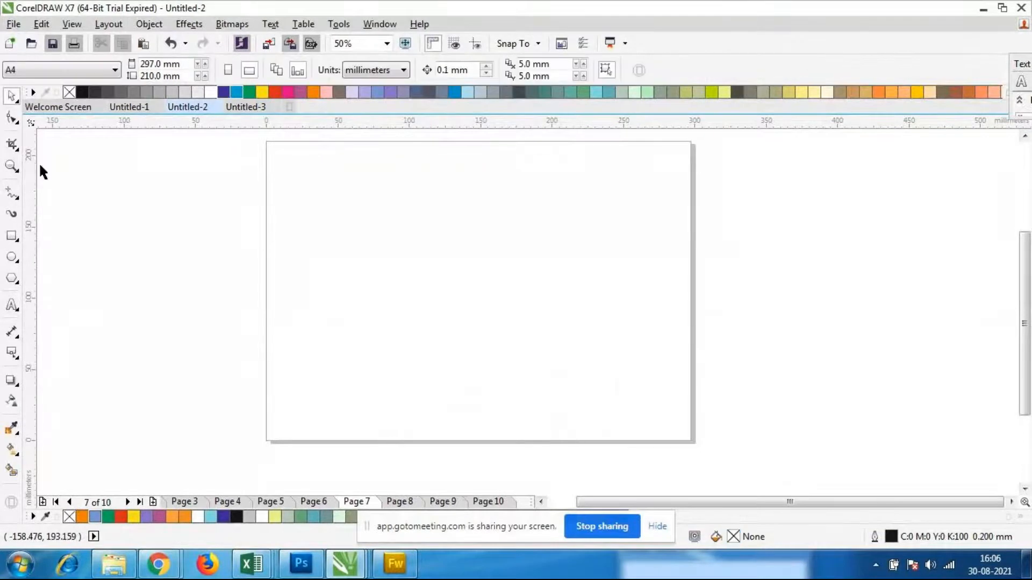
Draw a full ellipse about 191 by 162 mm on the page and fill it cyan blue (C:100 M:0 Y:0 K:0)
click(12, 257)
drag(339, 172, 611, 407)
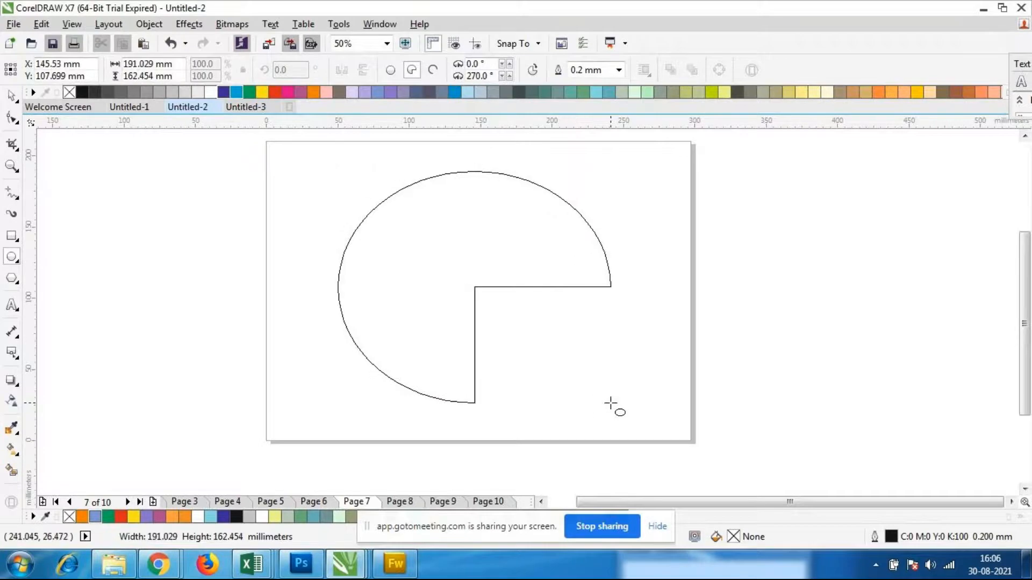
click(390, 70)
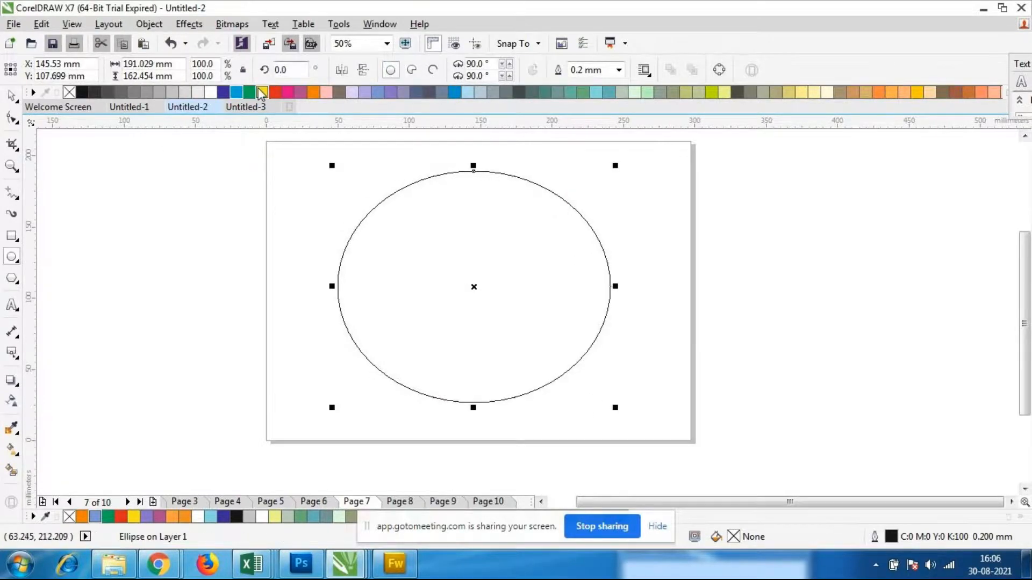
click(236, 93)
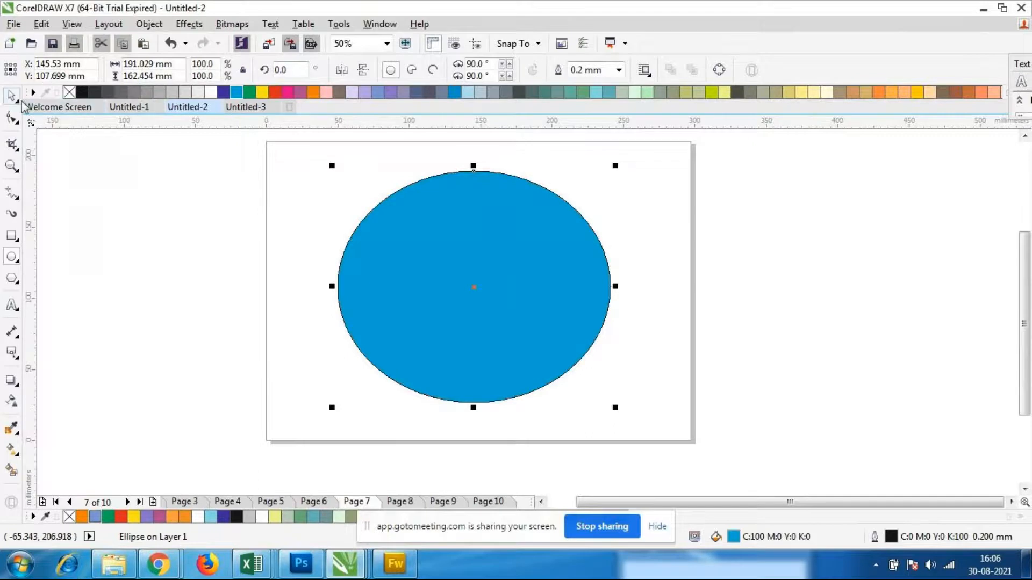
Draw a full ellipse about 67 by 58 mm inside the blue ellipse, centred at about X 145 mm, Y 113 mm
click(11, 95)
click(61, 201)
click(12, 259)
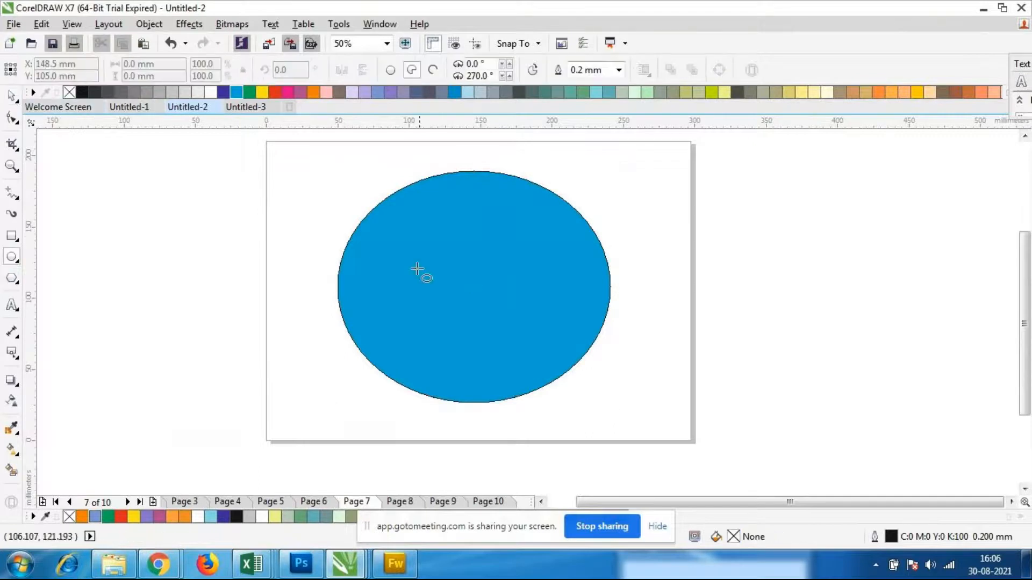
drag(436, 259, 536, 341)
click(390, 70)
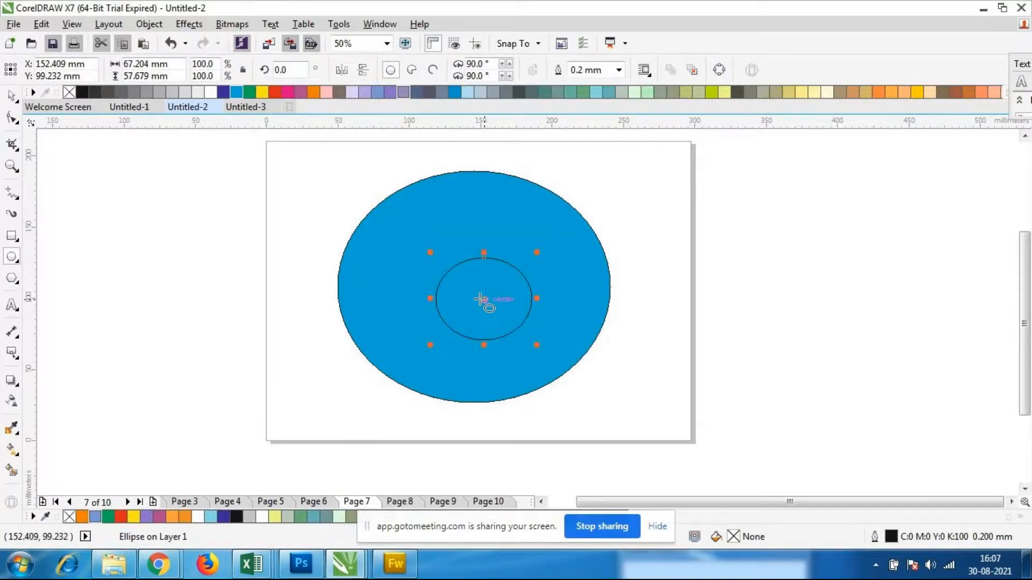
drag(481, 299, 477, 279)
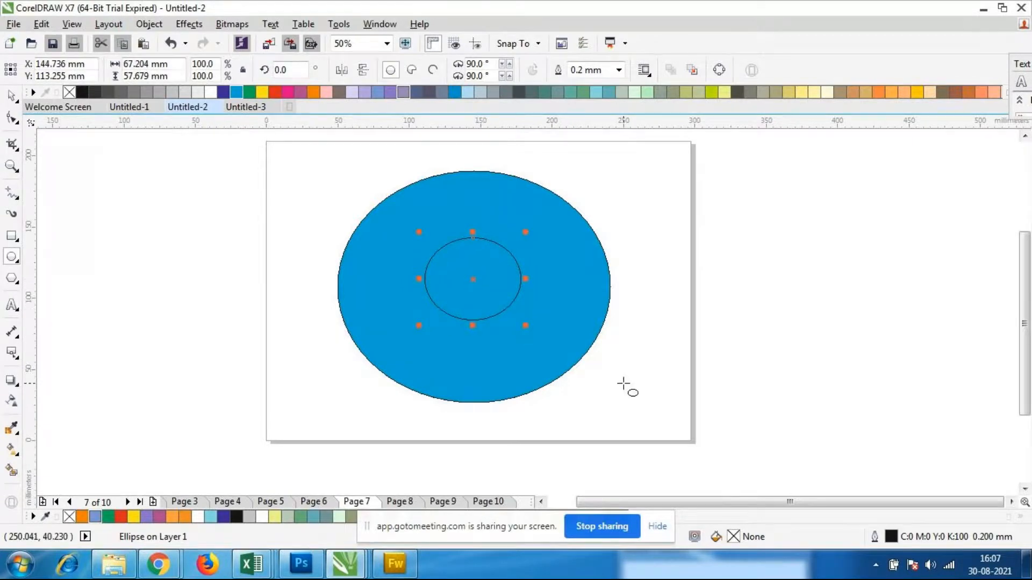
Draw a rectangle about 20 by 59 mm from the inner ellipse's lower edge down to the blue ellipse's lower edge
click(12, 237)
drag(459, 319, 489, 402)
click(11, 96)
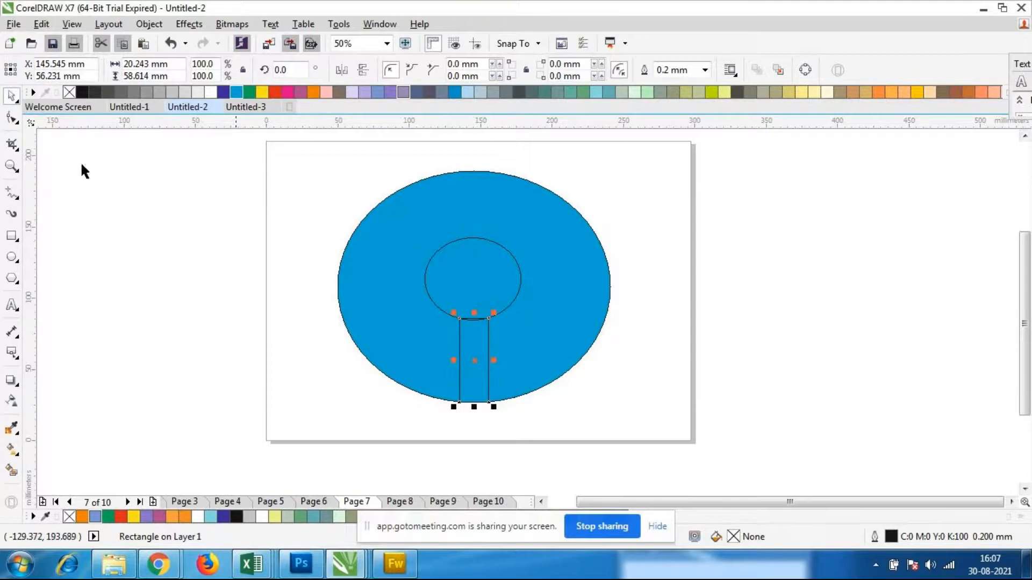
scroll(462, 445, up, 2)
scroll(480, 434, down, 2)
click(535, 441)
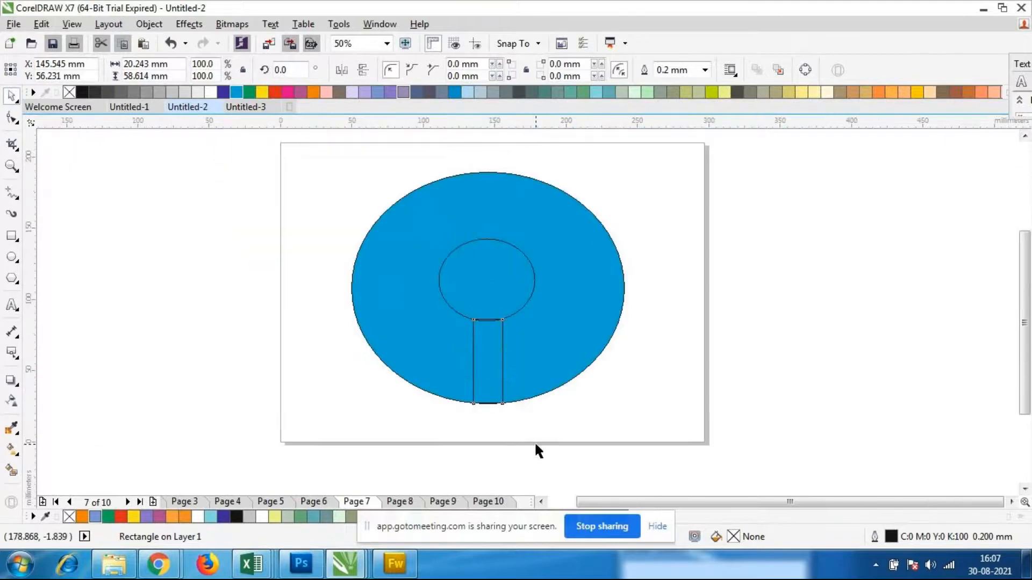
Nudge the narrow rectangle down slightly in three 0.1 mm steps at the blue ellipse's lower edge
click(500, 395)
click(513, 393)
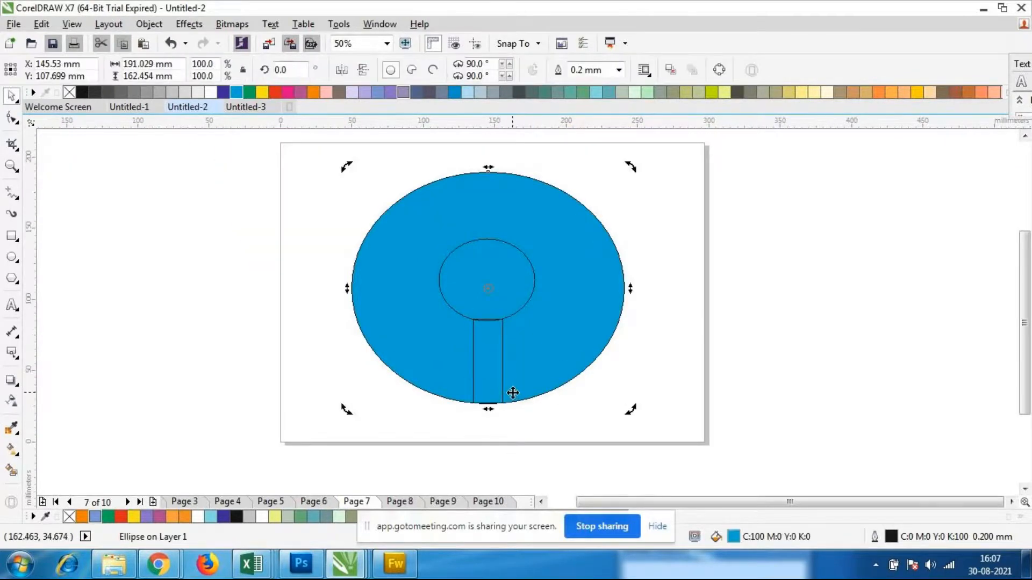
click(503, 382)
key(Down)
key(Down)
key(Down)
click(676, 396)
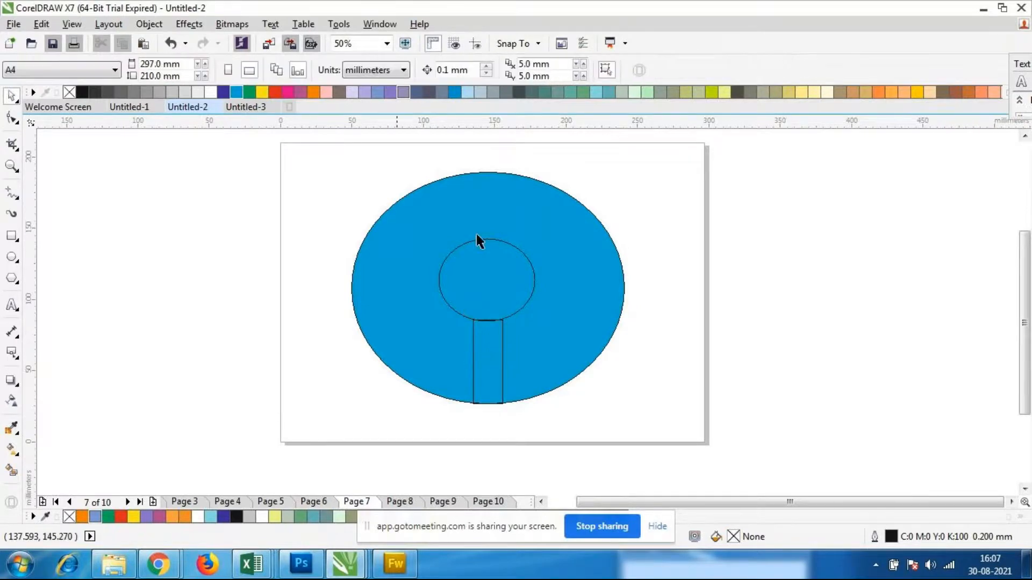
Cut the inner ellipse and the rectangle out of the blue ellipse with Back Minus Front
drag(314, 152, 641, 426)
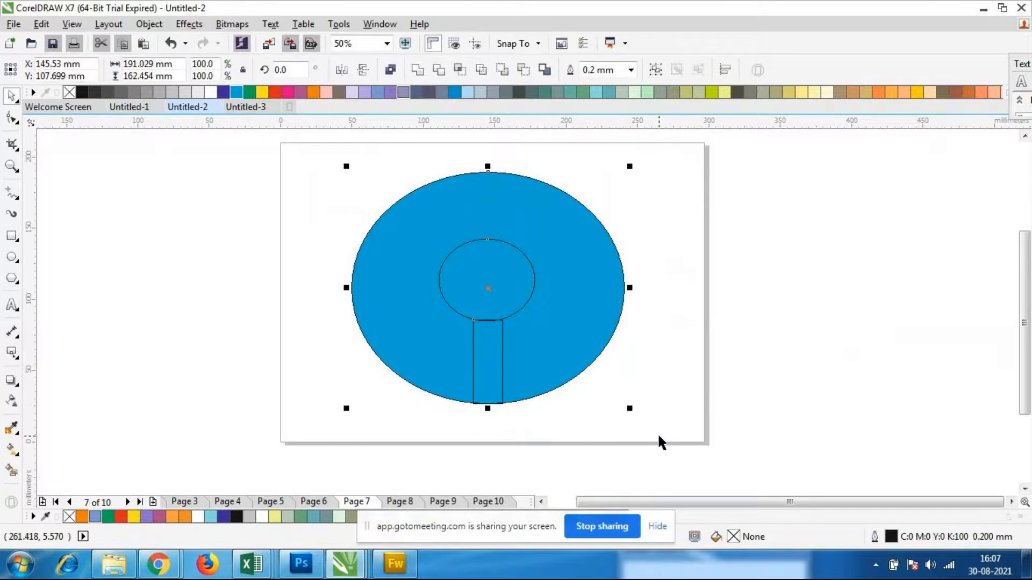
click(523, 70)
click(631, 345)
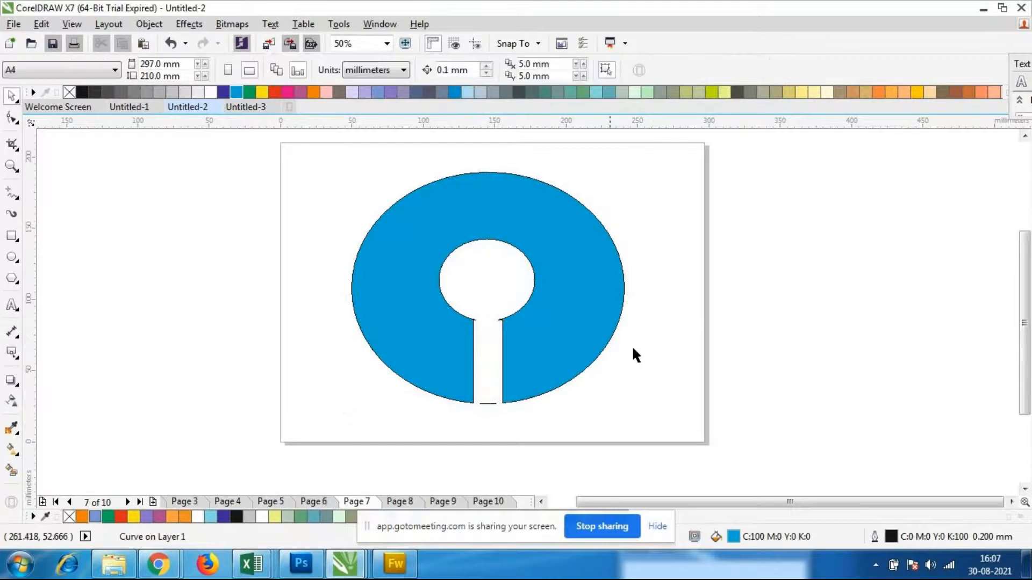
Scale the blue keyhole shape down to about 133 by 113 mm and place it at about X 73 mm, Y 116 mm
drag(288, 155, 731, 466)
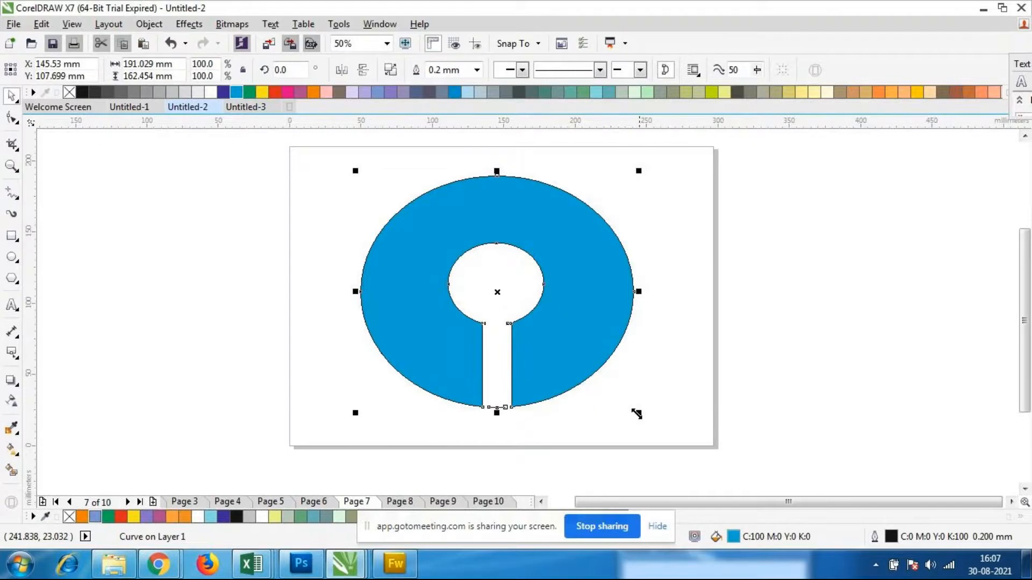
drag(642, 415, 582, 364)
drag(534, 309, 470, 300)
drag(516, 354, 494, 335)
drag(431, 314, 429, 346)
click(478, 423)
Remove the outline from the blue keyhole shape by setting its outline width to None
mouse_move(376, 340)
scroll(376, 341, up, 2)
click(360, 341)
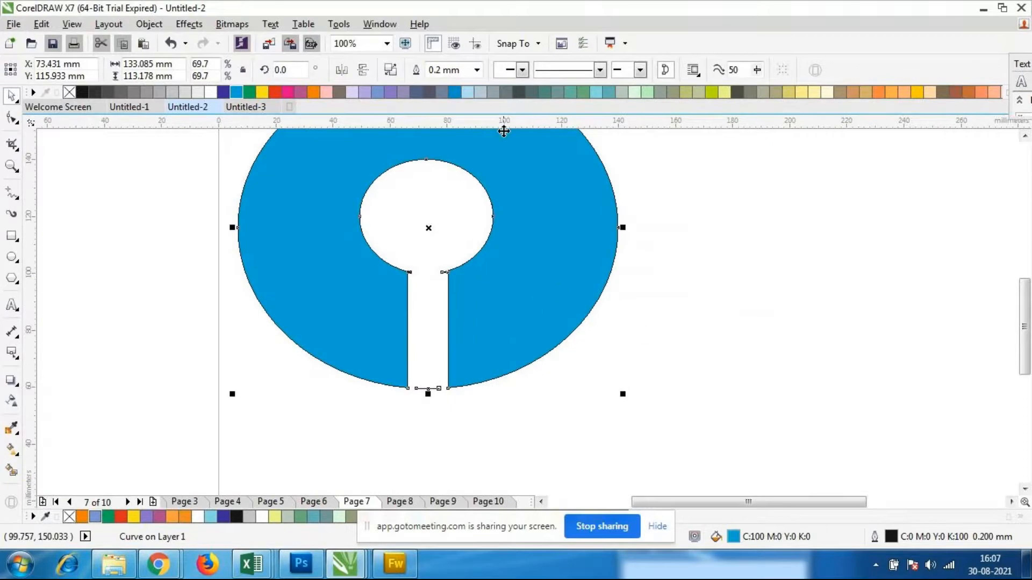
click(476, 69)
click(451, 83)
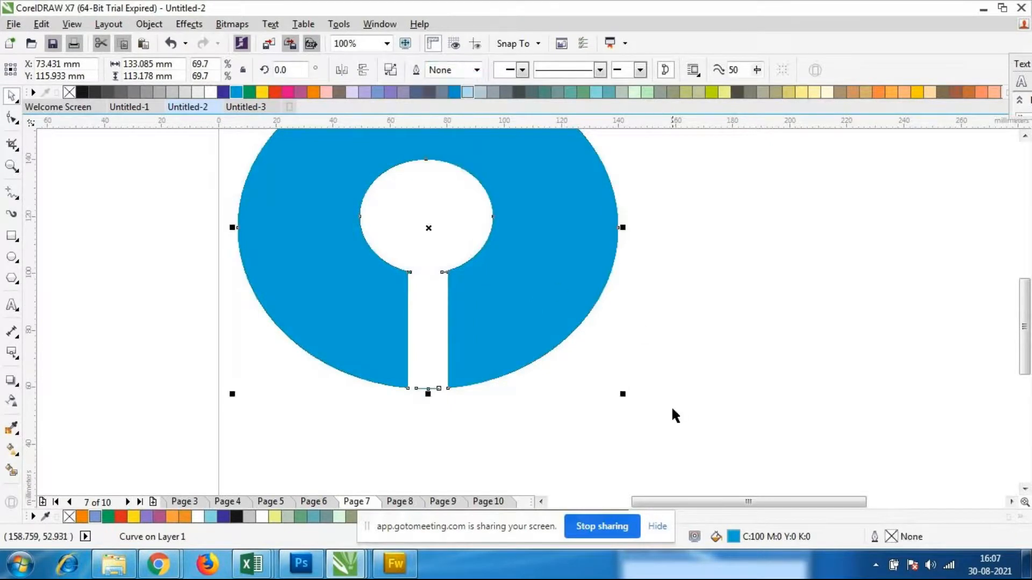
click(673, 409)
scroll(617, 346, down, 1)
scroll(547, 314, up, 1)
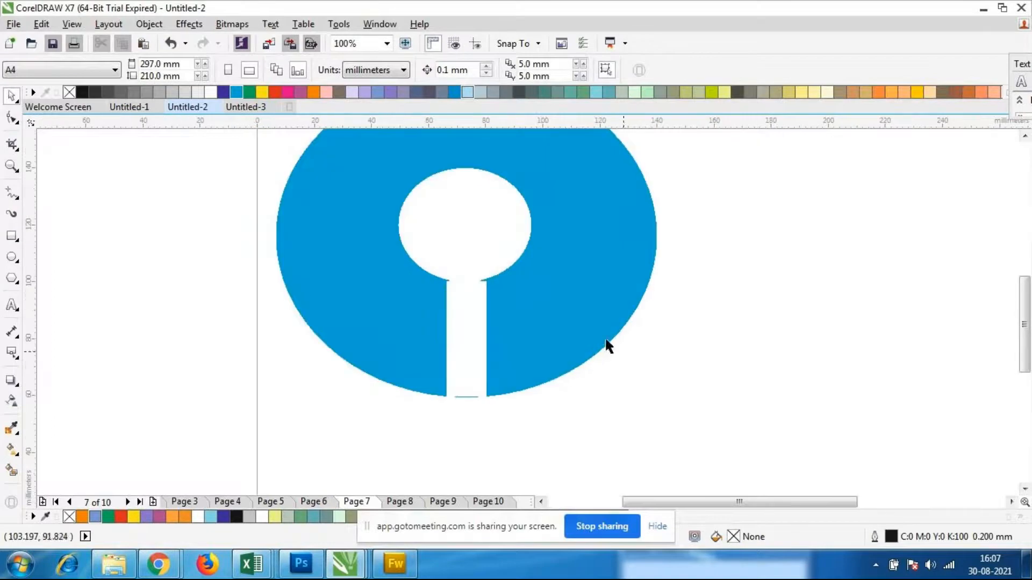
scroll(238, 217, down, 1)
scroll(279, 154, up, 1)
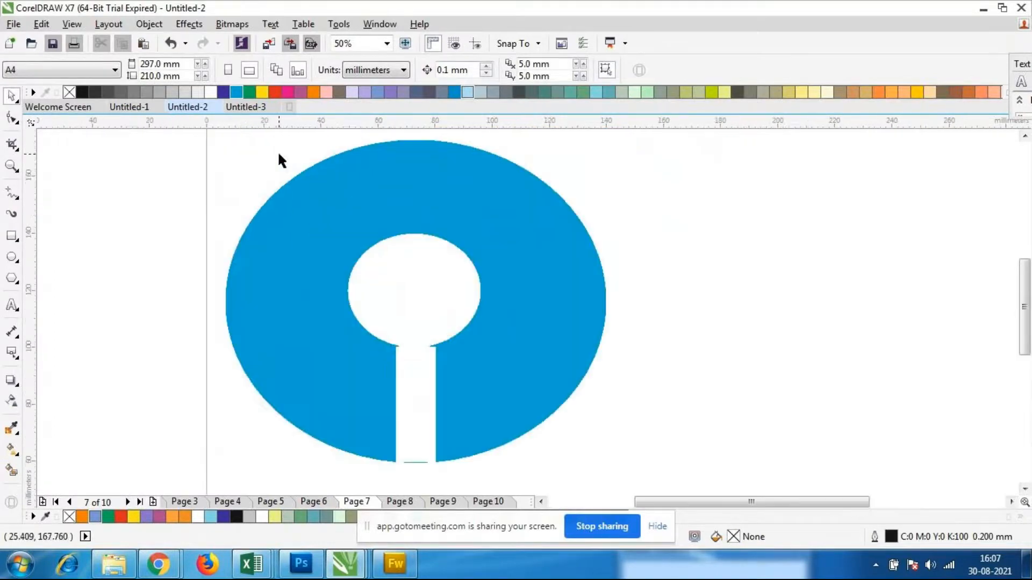
Add the artistic text "SBI" in Arial below the blue shape, enlarged to about 63 by 32 mm
click(12, 305)
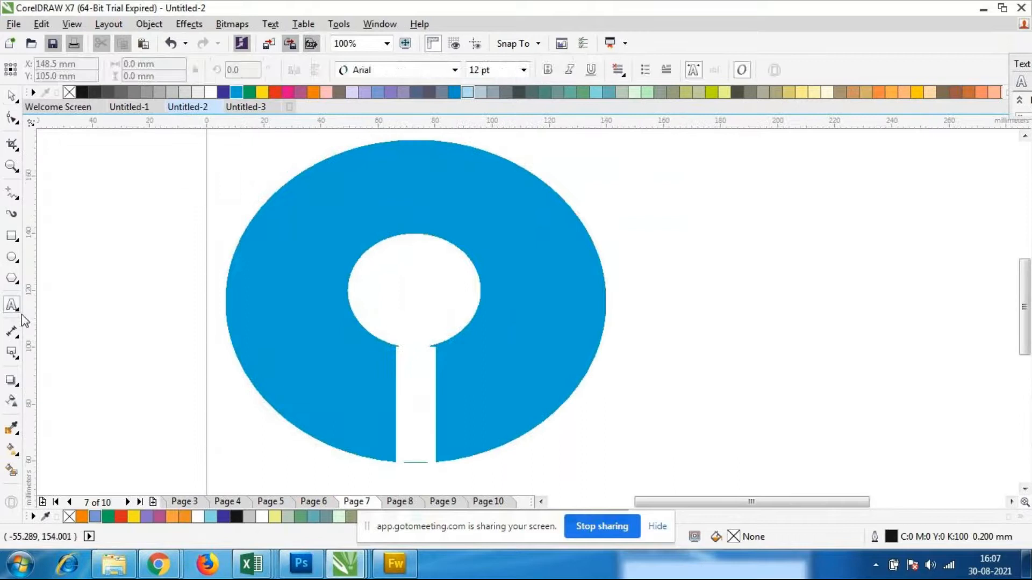
scroll(452, 311, down, 1)
click(420, 278)
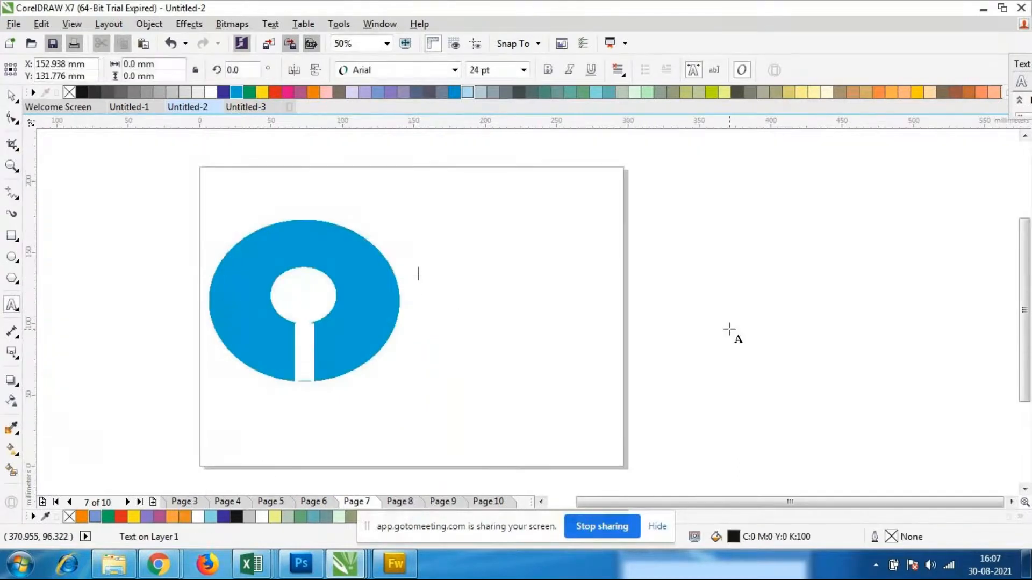
text(BU)
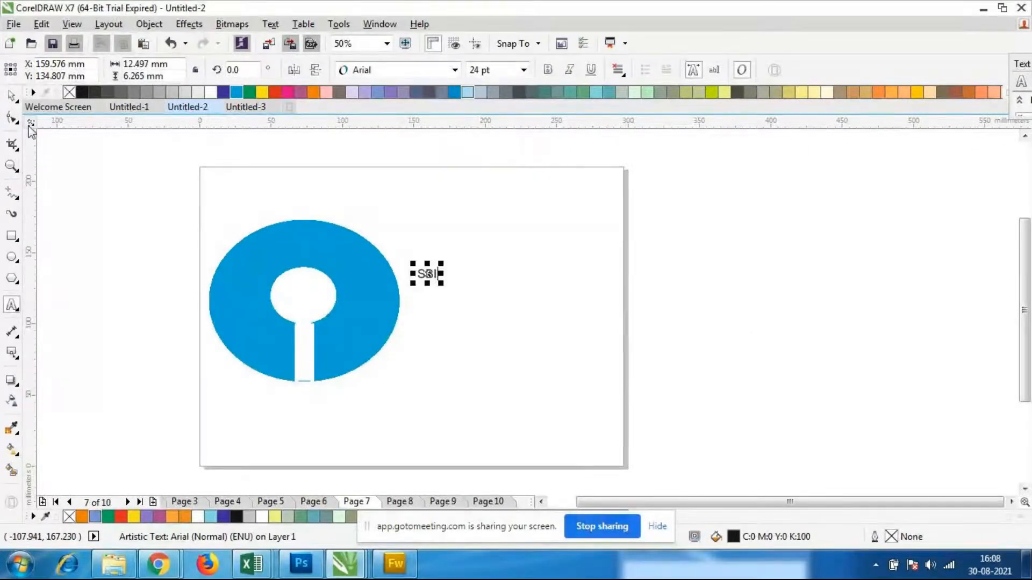
click(12, 98)
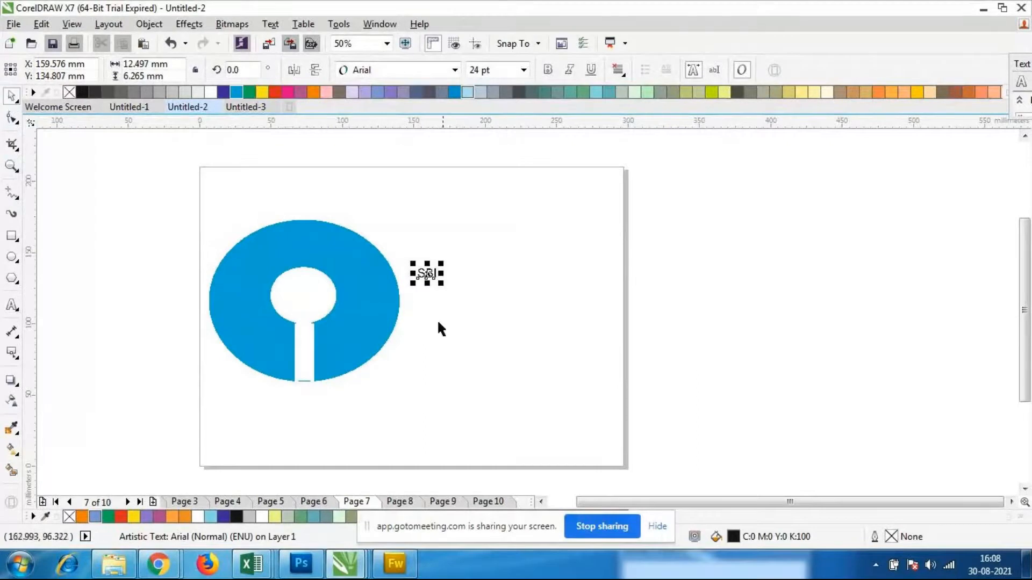
drag(443, 286, 514, 321)
drag(463, 295, 279, 415)
Extend the "SBI" text under the blue shape to read "SBI Bank"
click(330, 419)
double_click(324, 418)
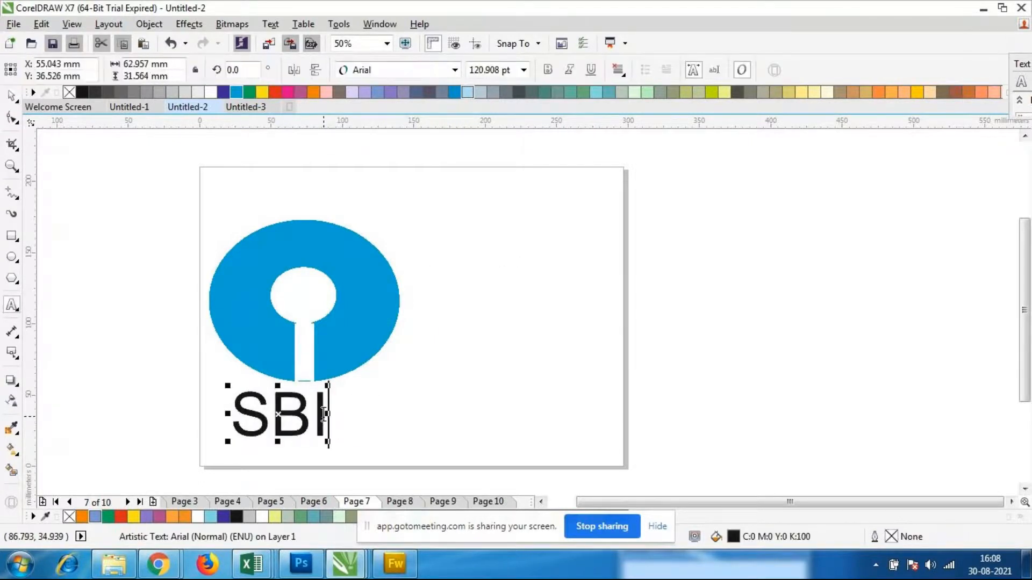
text(Banl)
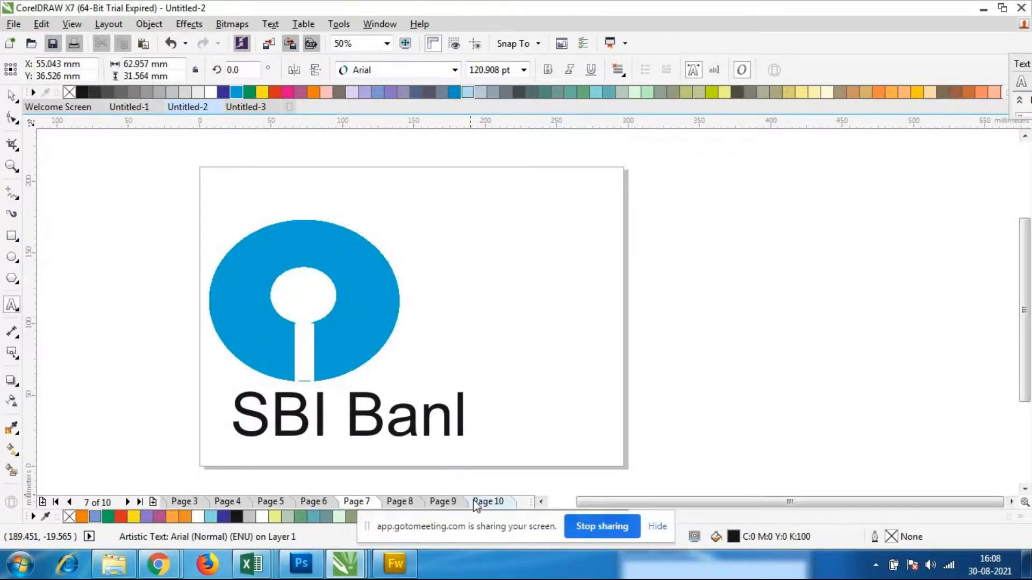
key(BackSpace)
text(k)
click(11, 93)
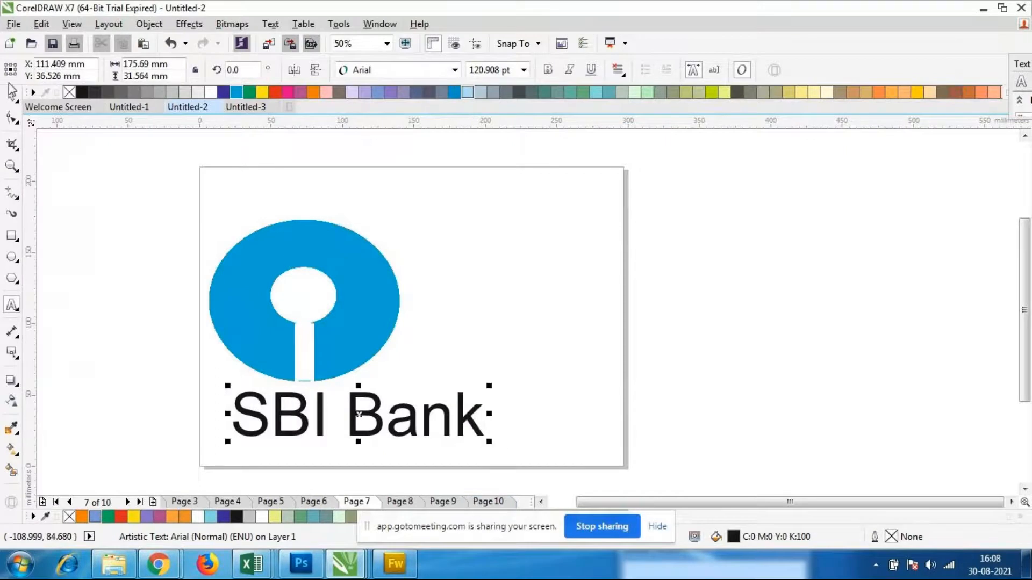
click(347, 457)
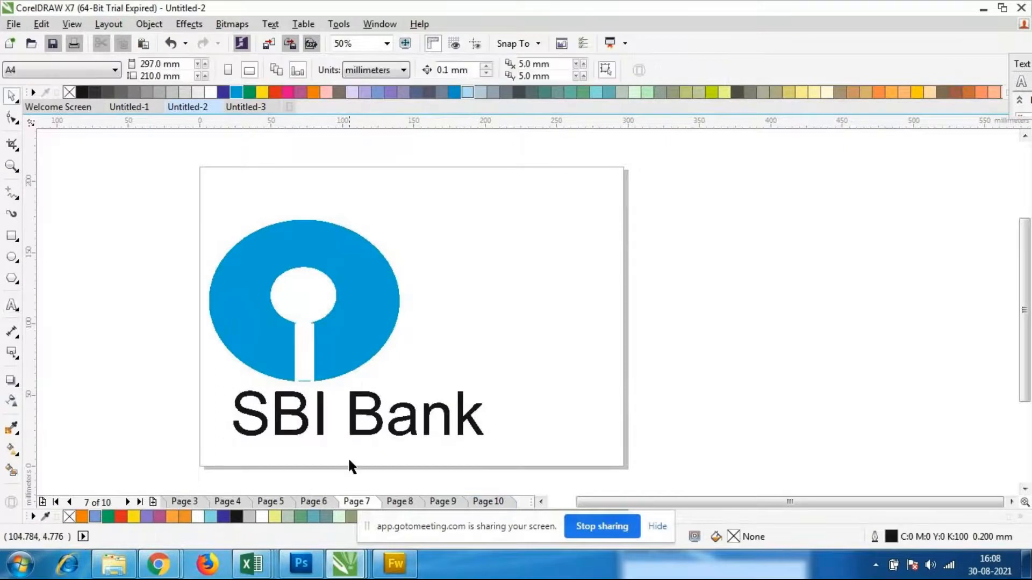
Shrink the "SBI Bank" text to about 150 by 27 mm and place it at about X 95 mm, Y 35 mm
click(417, 428)
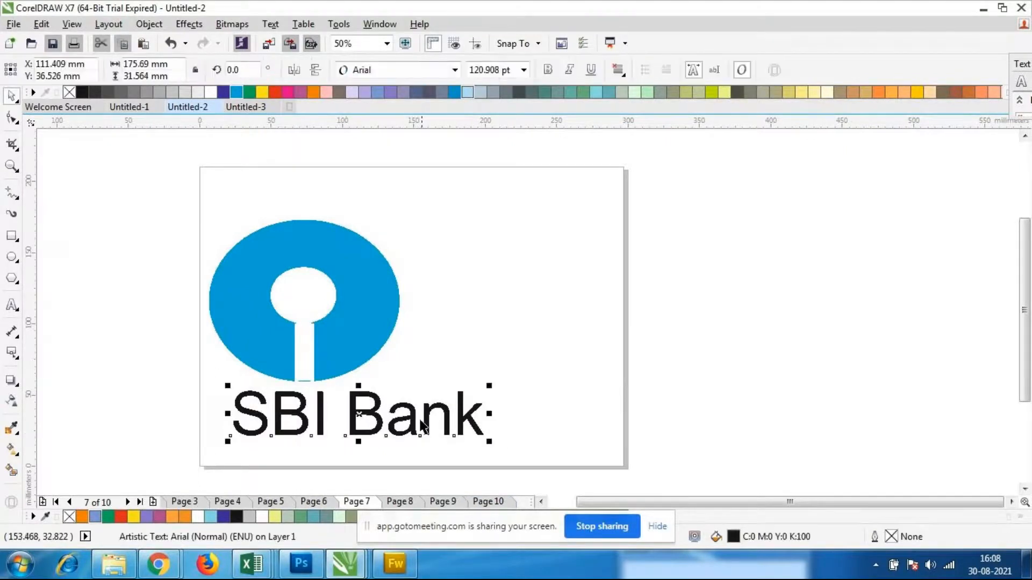
drag(488, 441, 429, 434)
drag(340, 411, 336, 416)
click(382, 364)
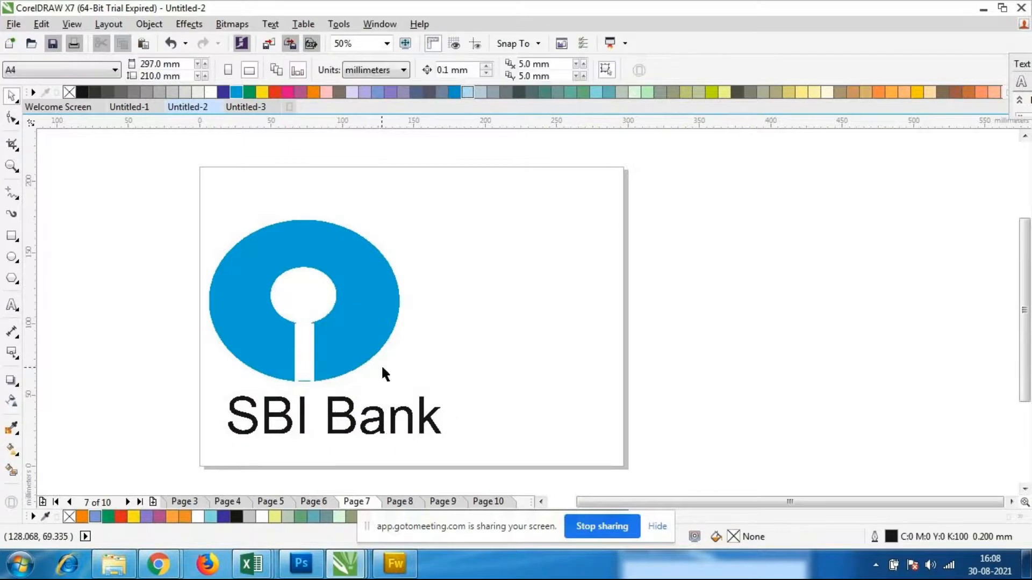
Move the "SBI Bank" text to about X 78 mm, Y 37 mm, under the blue shape
scroll(381, 364, down, 1)
scroll(296, 359, up, 1)
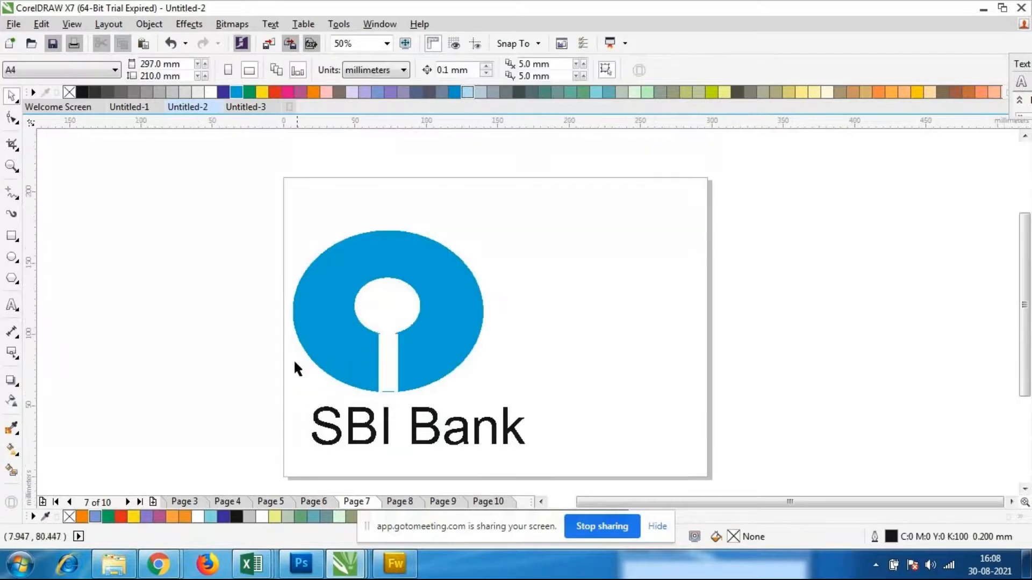
click(370, 440)
click(377, 434)
click(378, 437)
click(407, 441)
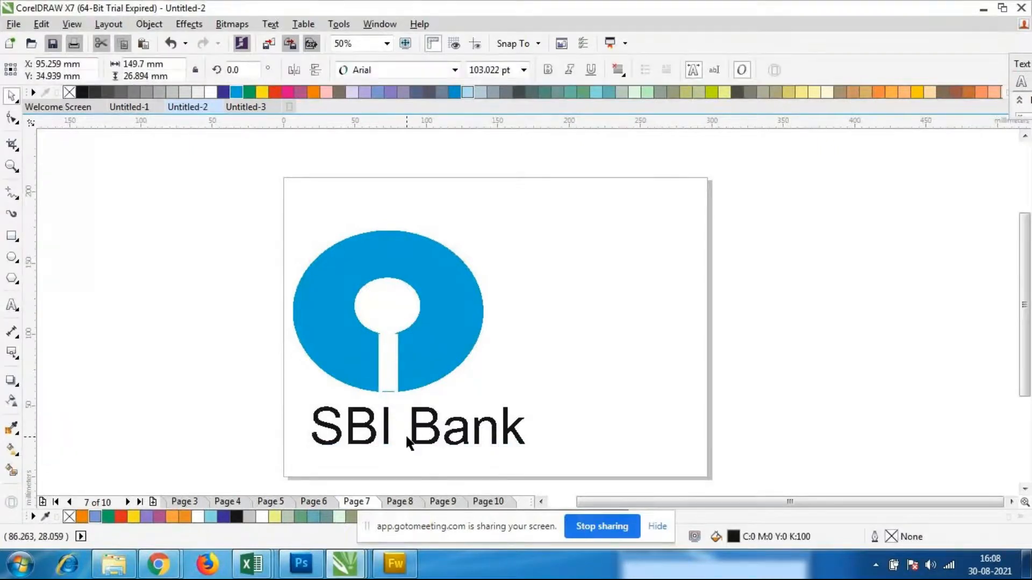
click(417, 446)
drag(417, 447, 394, 444)
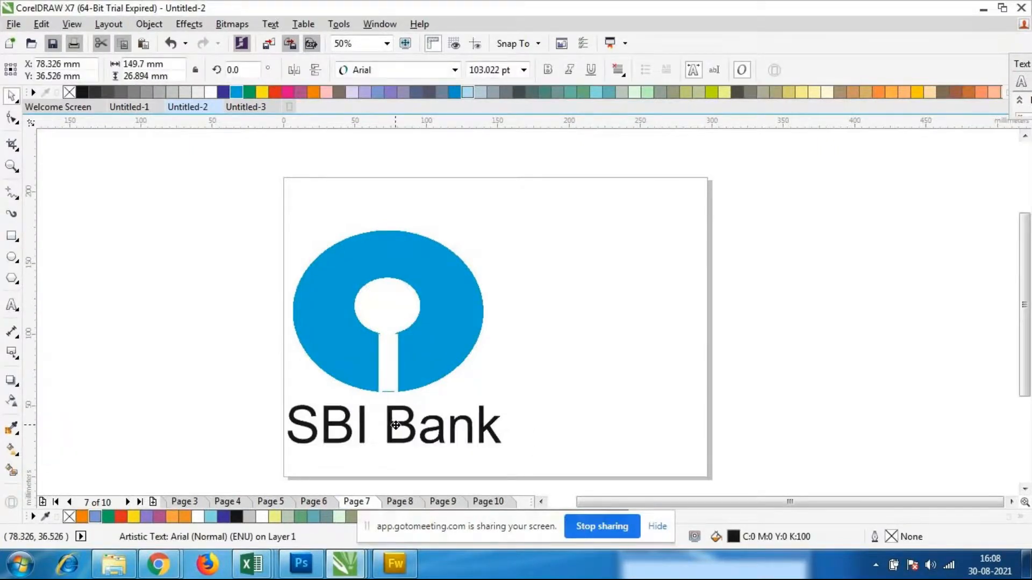
click(578, 430)
Go to page 8 and move the "CHANNEL" text away from the arcs to about X 338 mm, Y 57 mm
click(388, 502)
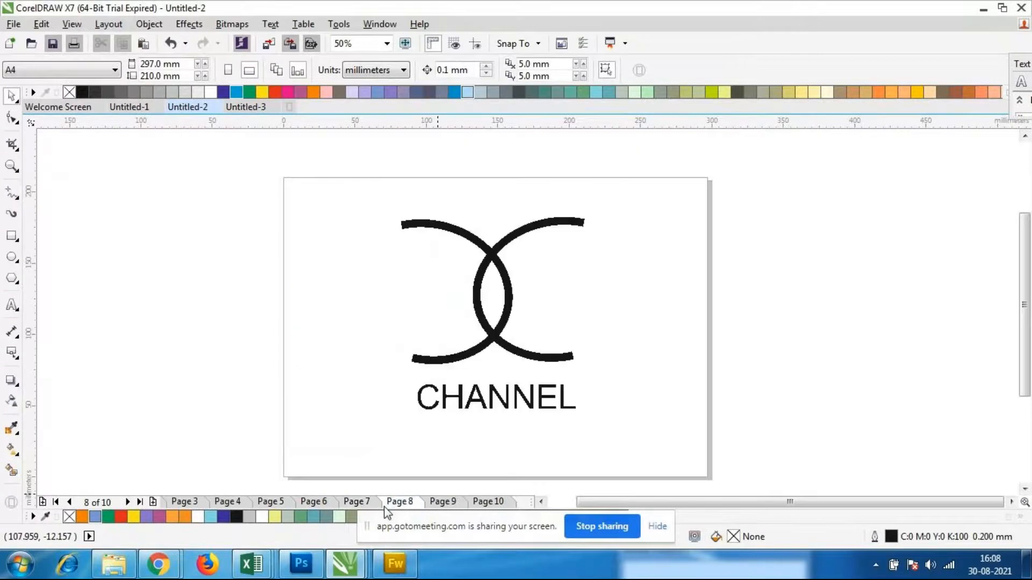
click(452, 503)
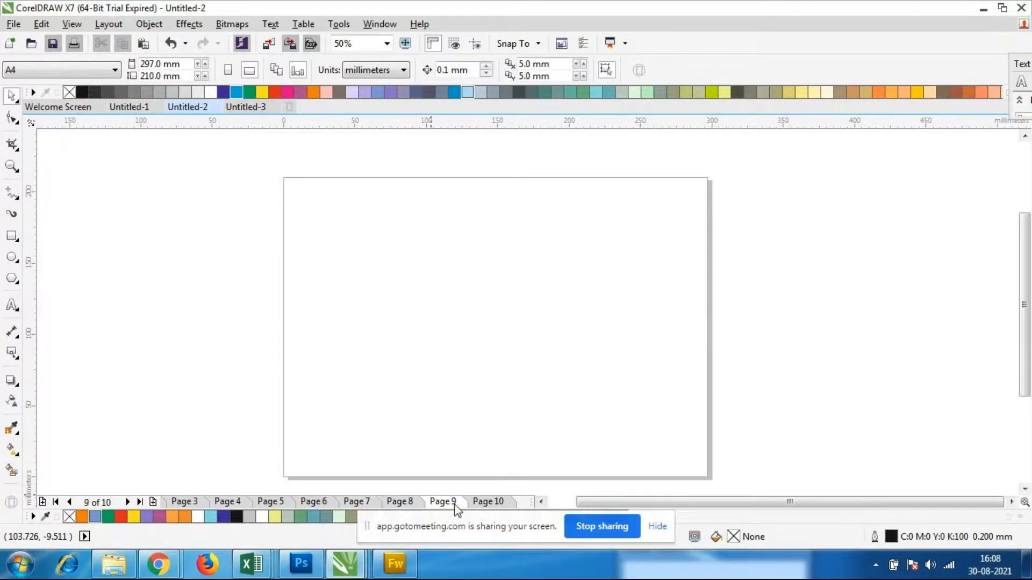
click(389, 505)
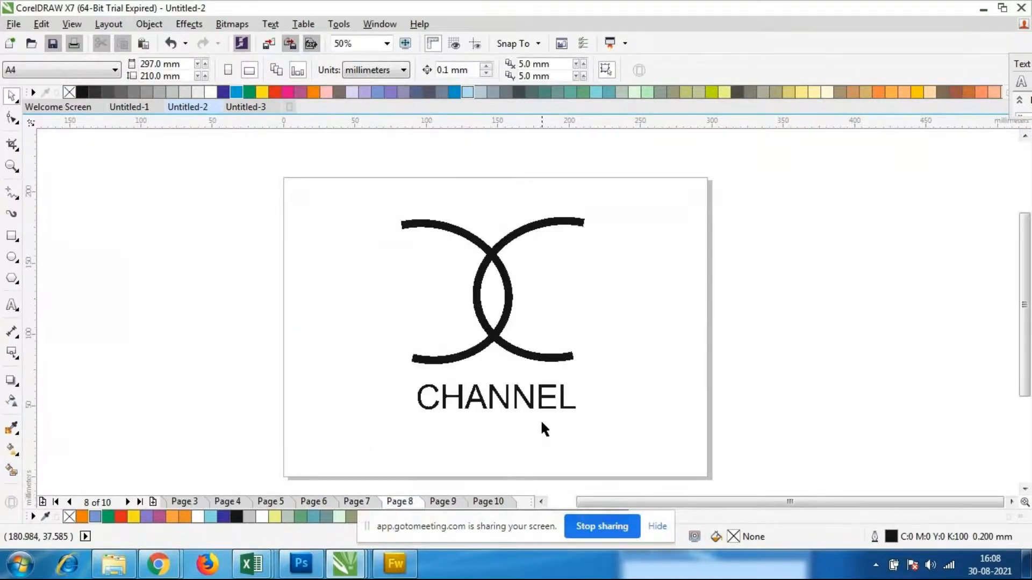
click(528, 399)
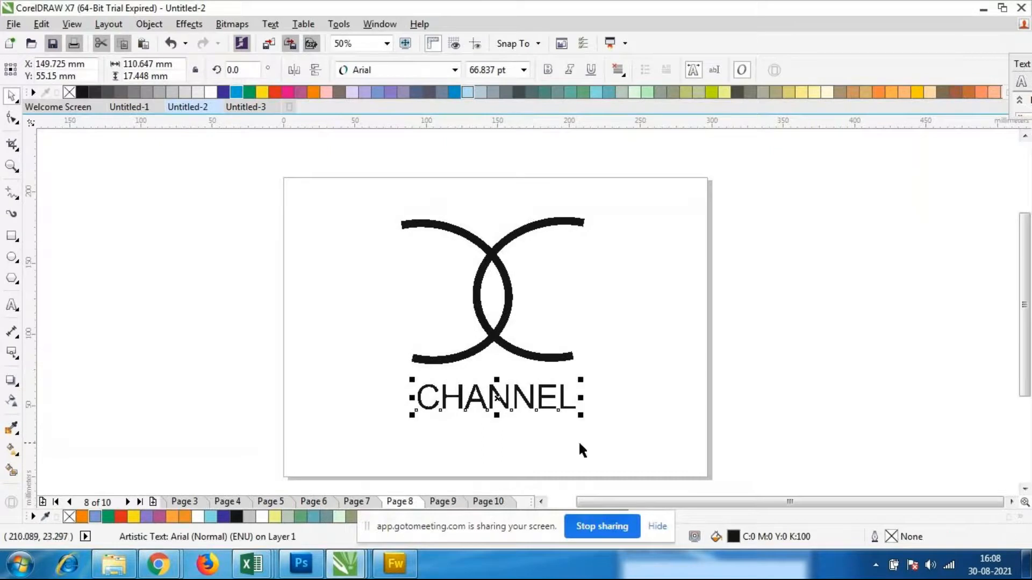
drag(494, 404, 740, 408)
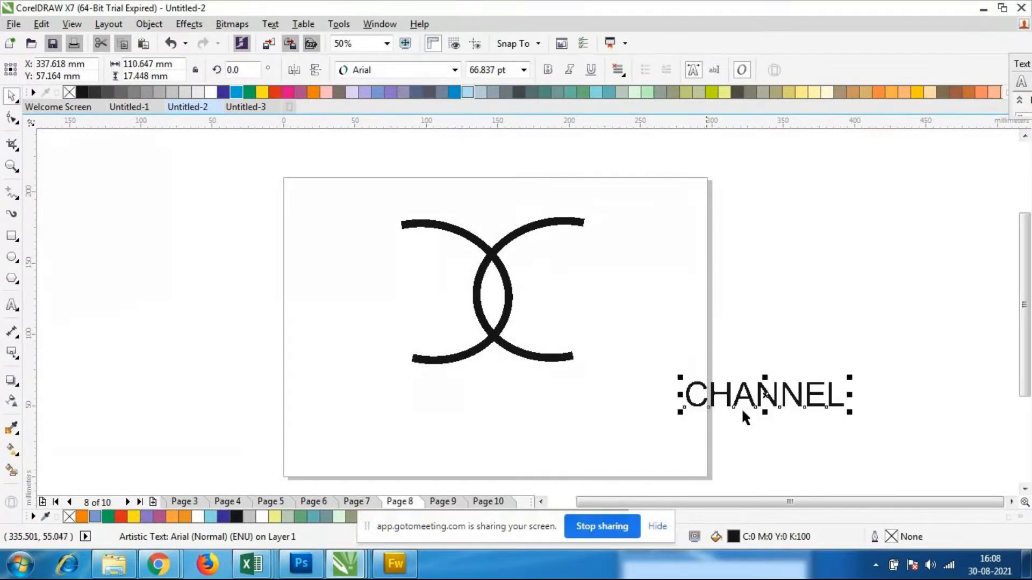
click(654, 415)
Apply a light green fill (C:40 M:0 Y:40 K:0) to the arc that opens to the right
scroll(390, 311, up, 2)
scroll(457, 313, down, 4)
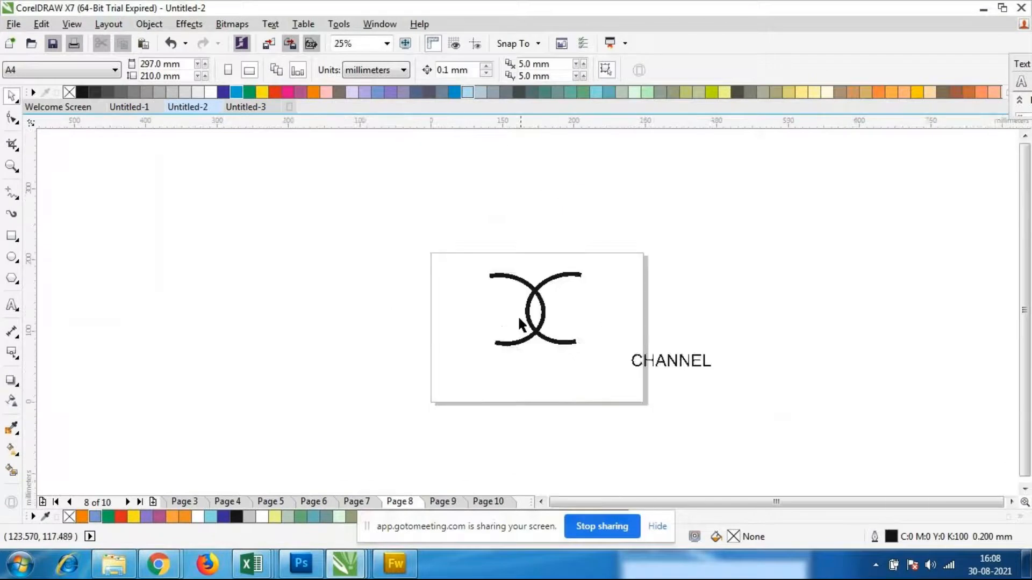
scroll(537, 317, up, 2)
click(517, 301)
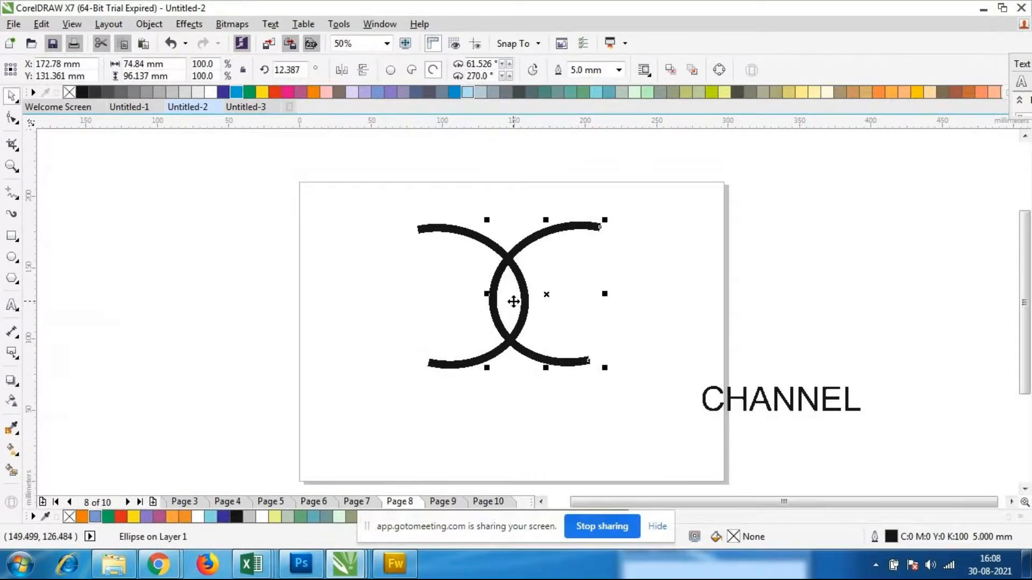
click(648, 92)
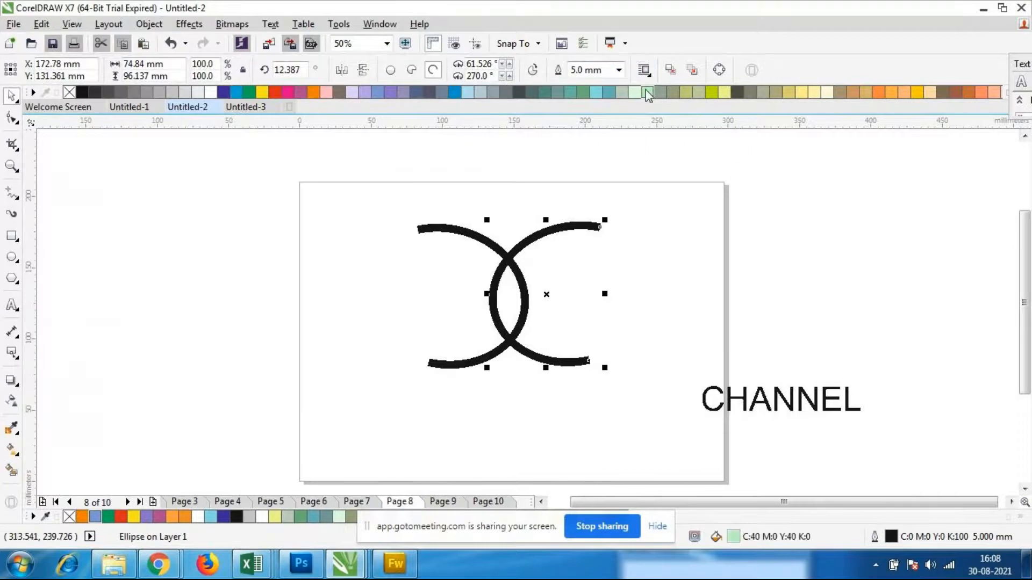
Change the fill of the arc that opens to the right to grey-green (C:20 M:0 Y:20 K:20) and clear the selection
click(622, 94)
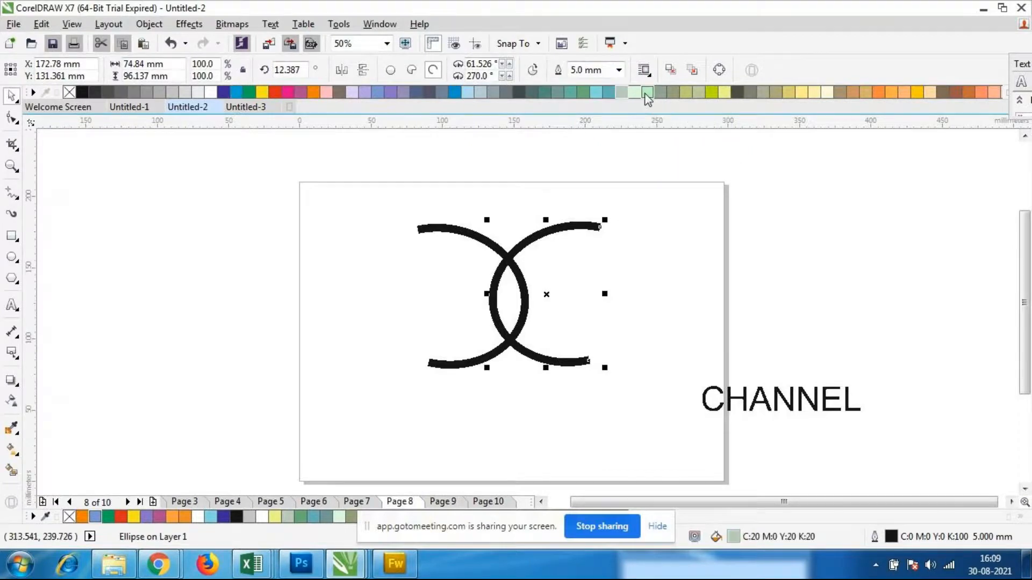
click(673, 298)
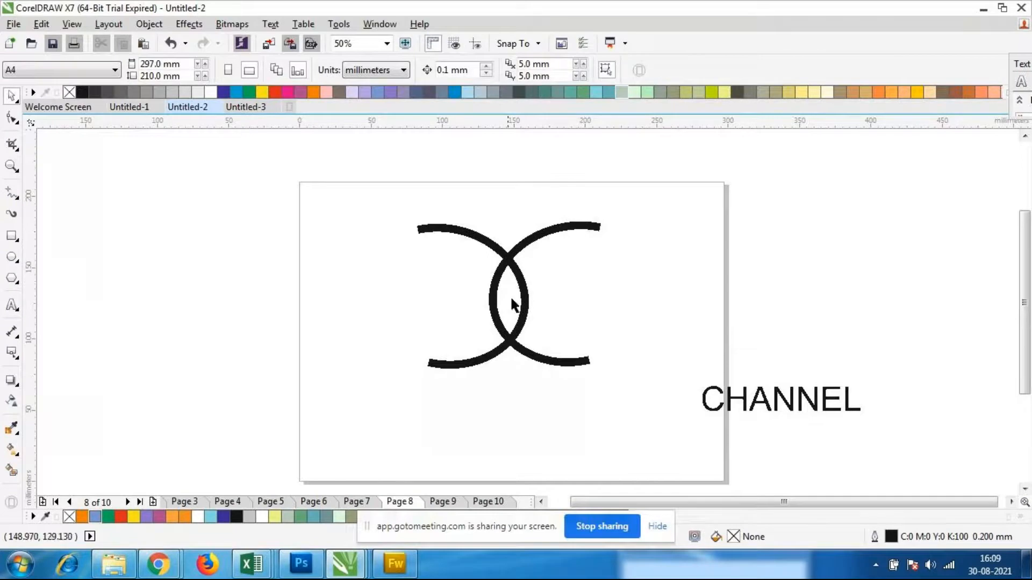
click(522, 321)
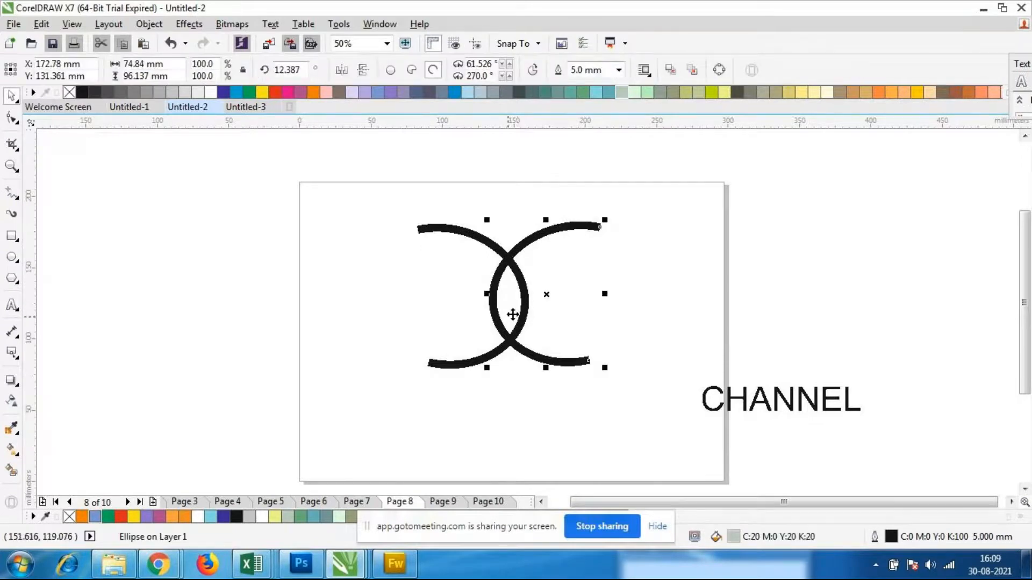
click(518, 396)
click(461, 362)
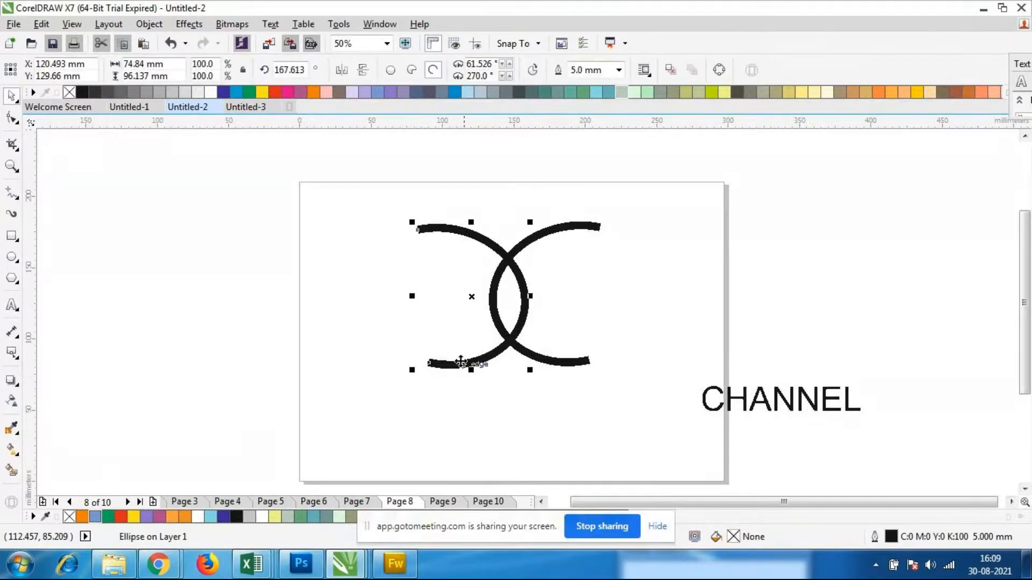
click(599, 414)
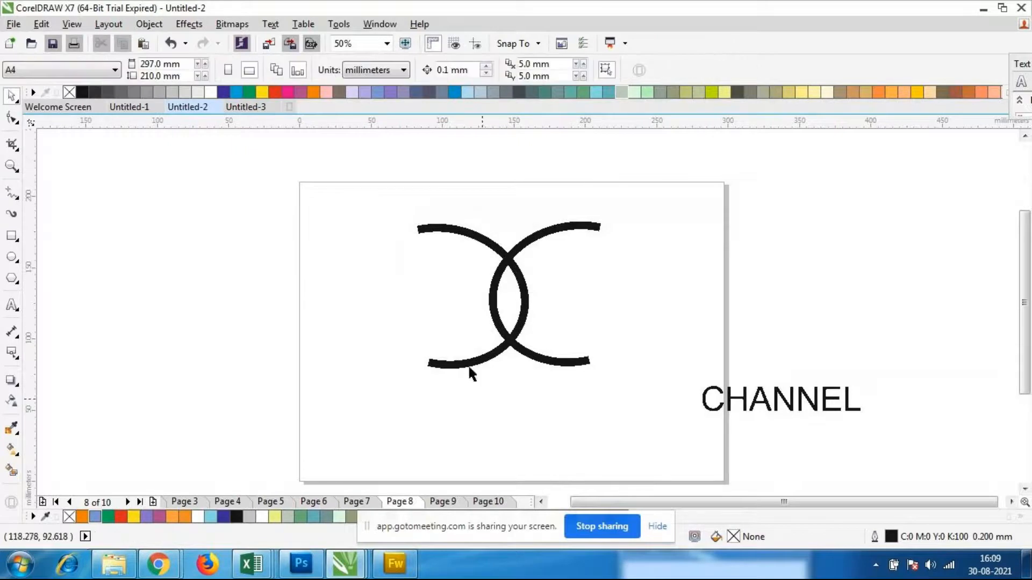
Try Back Minus Front and Front Minus Back on the two arcs, undoing each one
drag(329, 184, 659, 409)
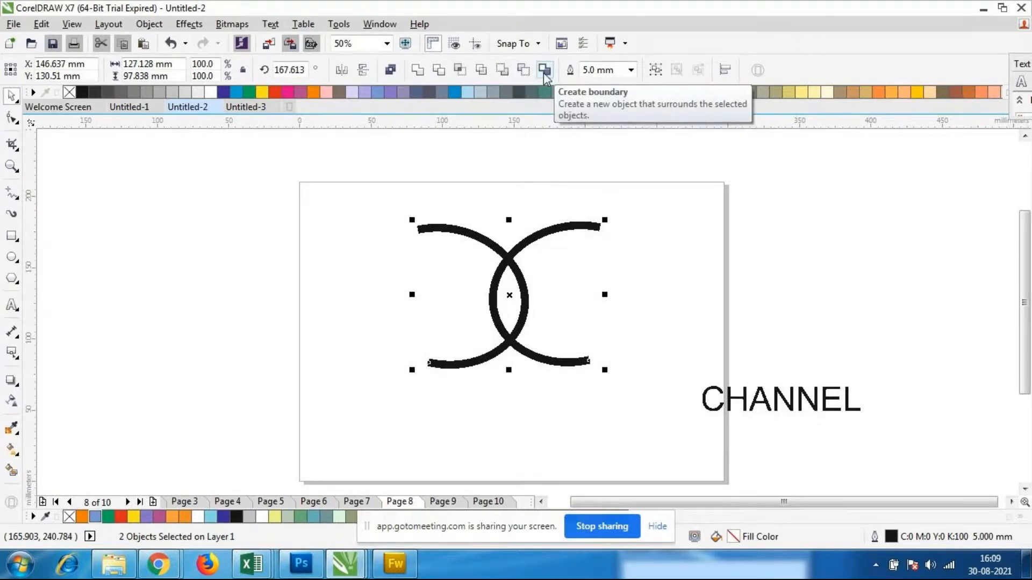
click(524, 70)
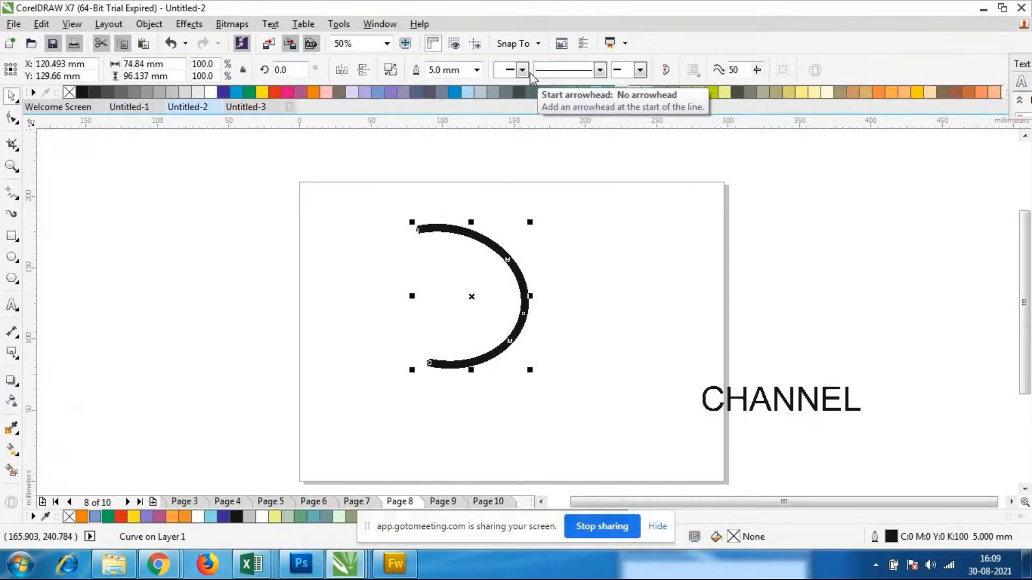
key(ctrl+z)
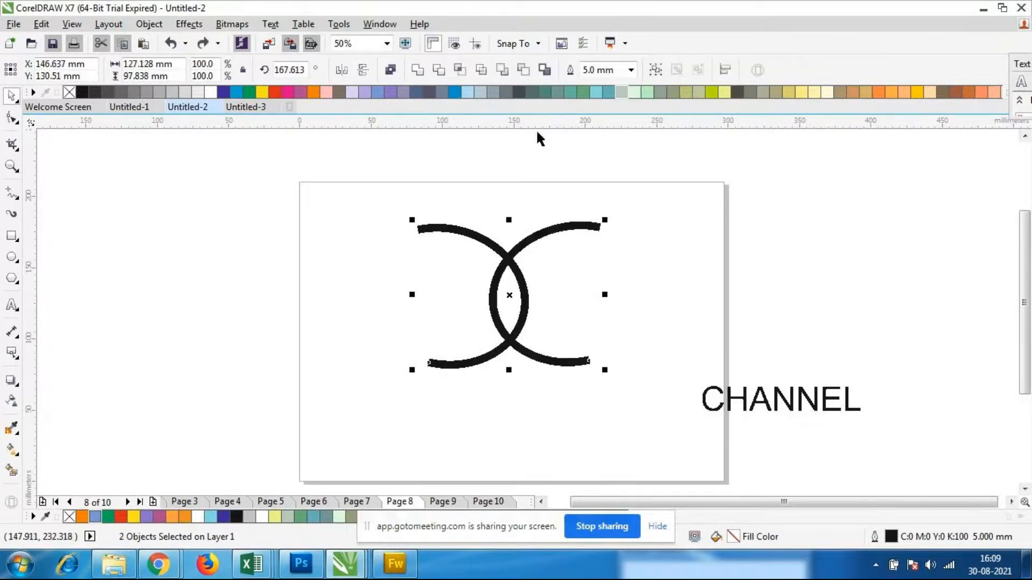
click(498, 71)
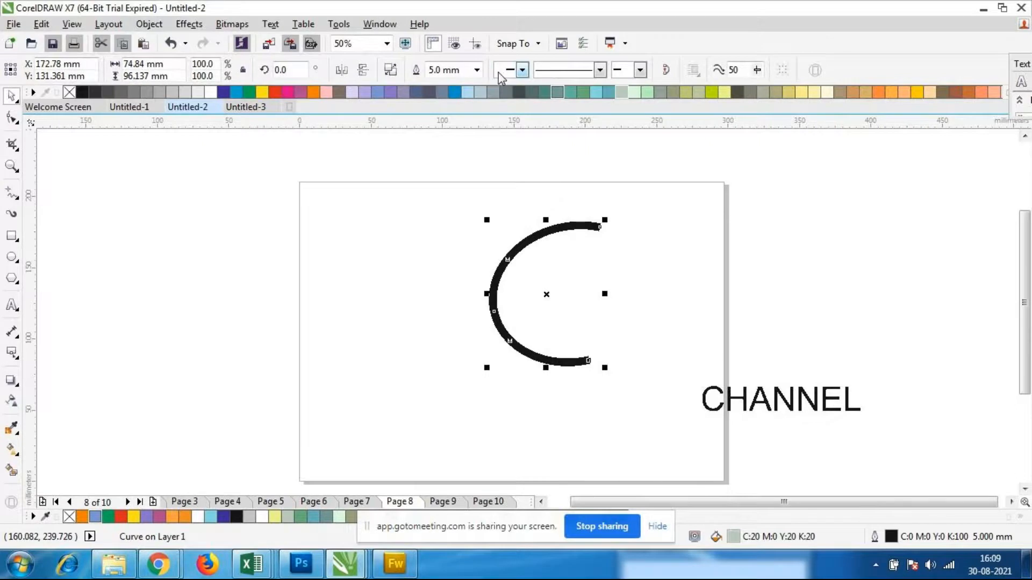
key(ctrl+z)
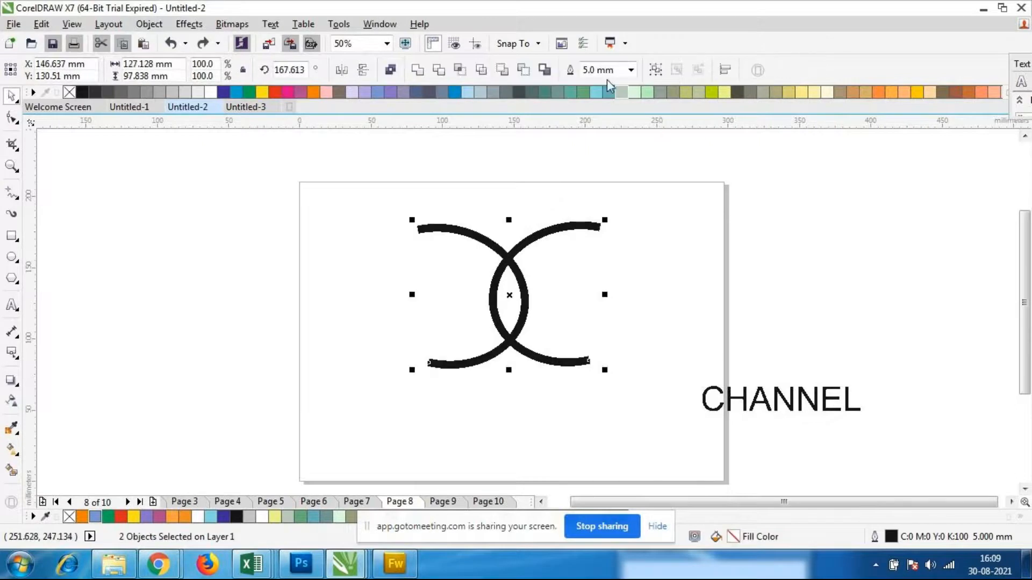
Create a boundary from the two arcs and fill the lens-shaped overlap curve with yellow-green (C:20 M:0 Y:60 K:0)
click(549, 73)
drag(506, 299, 755, 310)
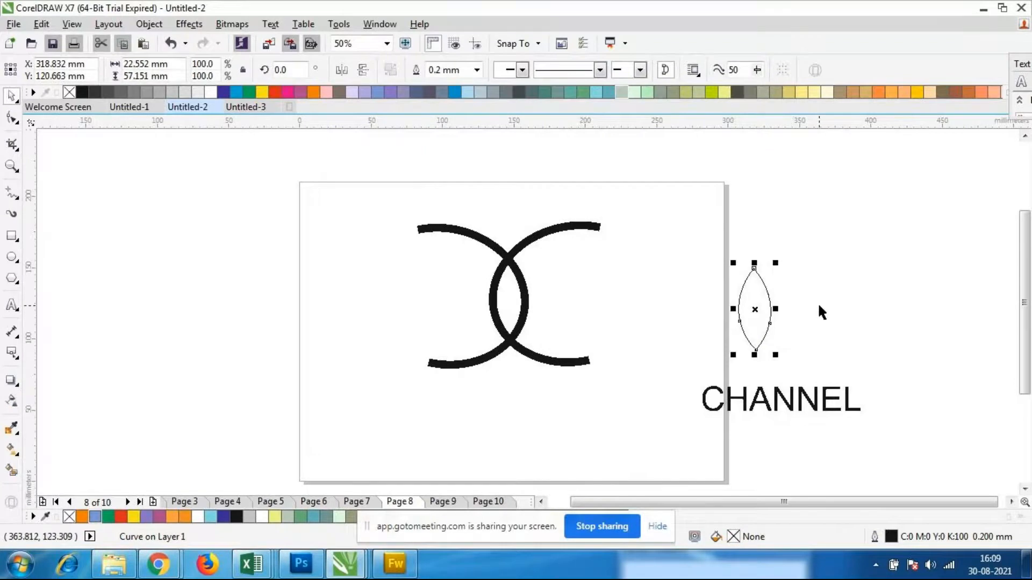
key(ctrl+z)
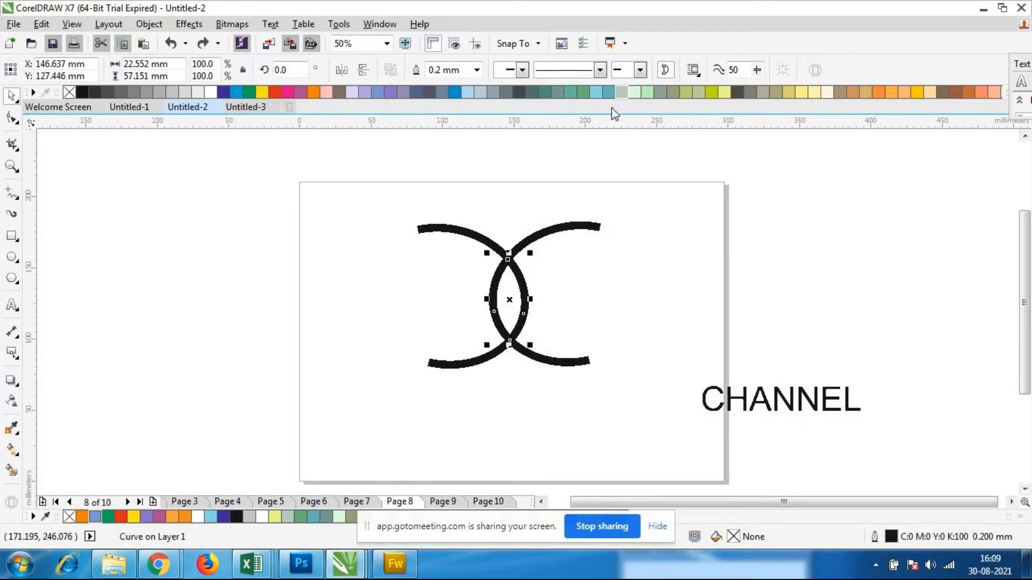
click(726, 92)
click(644, 377)
Move the yellow-green lens shape away from the arcs to about X 234 mm, Y 125 mm, and undo the move
drag(342, 165, 615, 376)
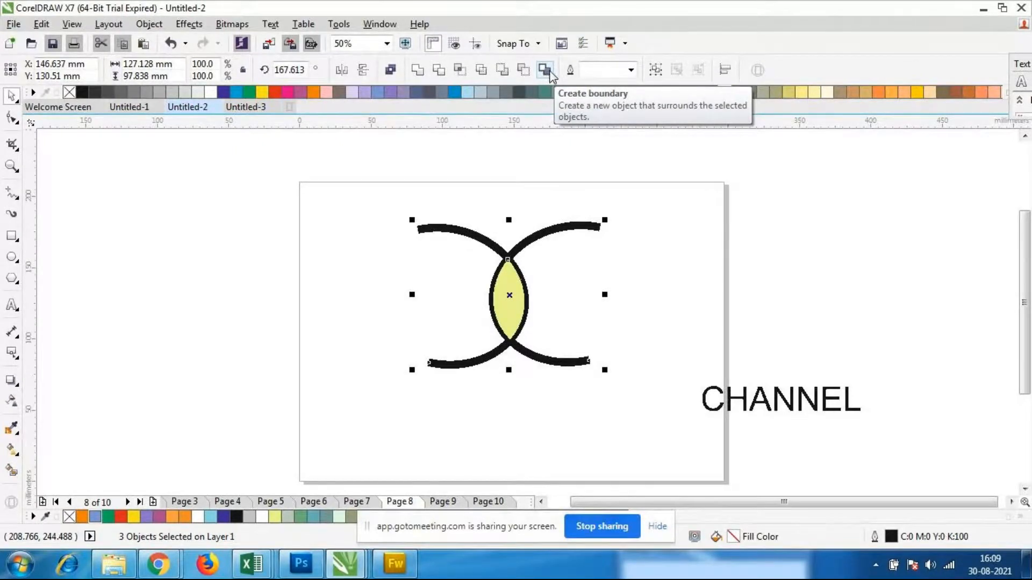
click(765, 250)
click(505, 299)
drag(514, 300, 639, 304)
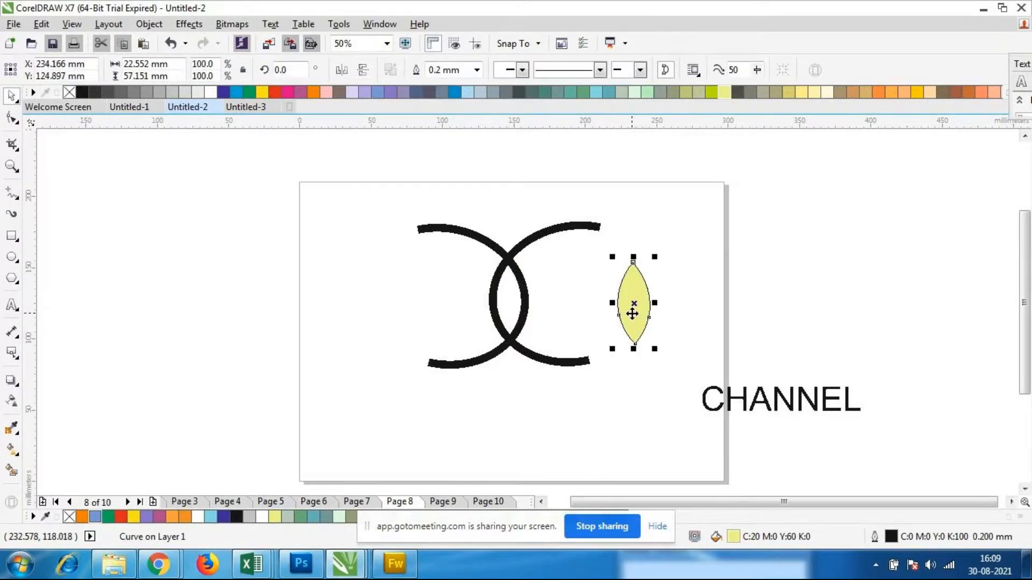
key(ctrl+z)
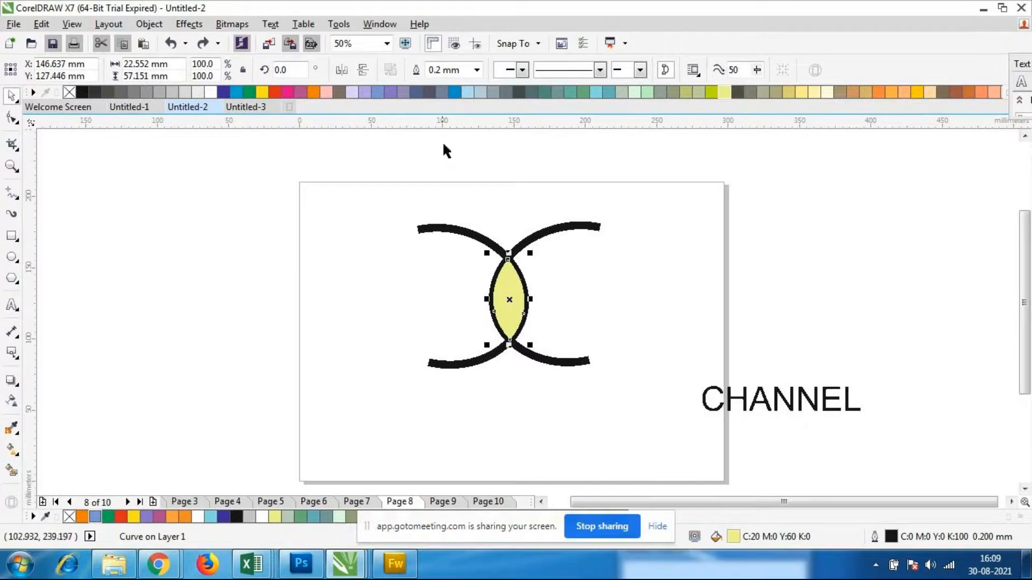
click(13, 306)
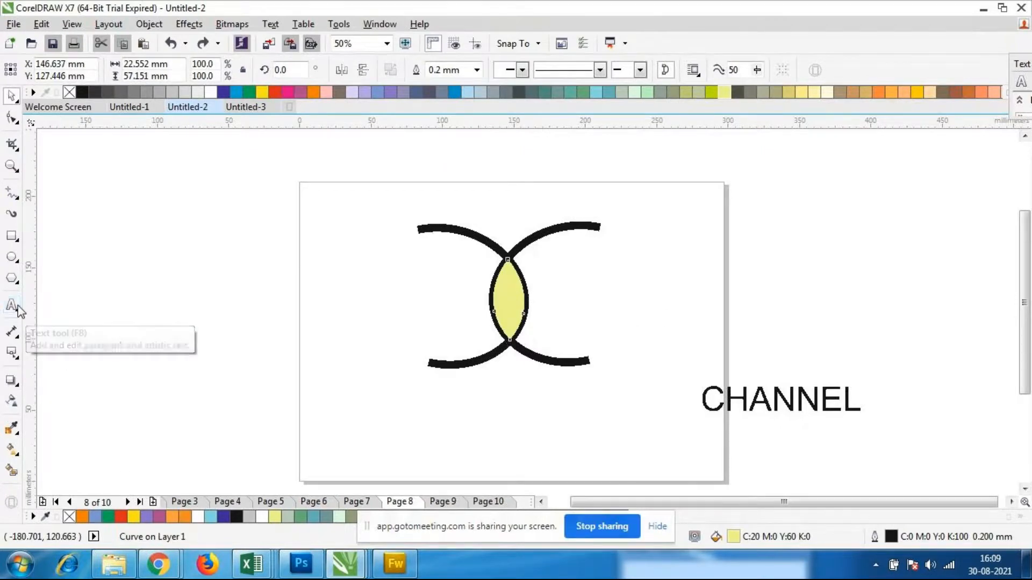
click(14, 96)
drag(357, 165, 718, 415)
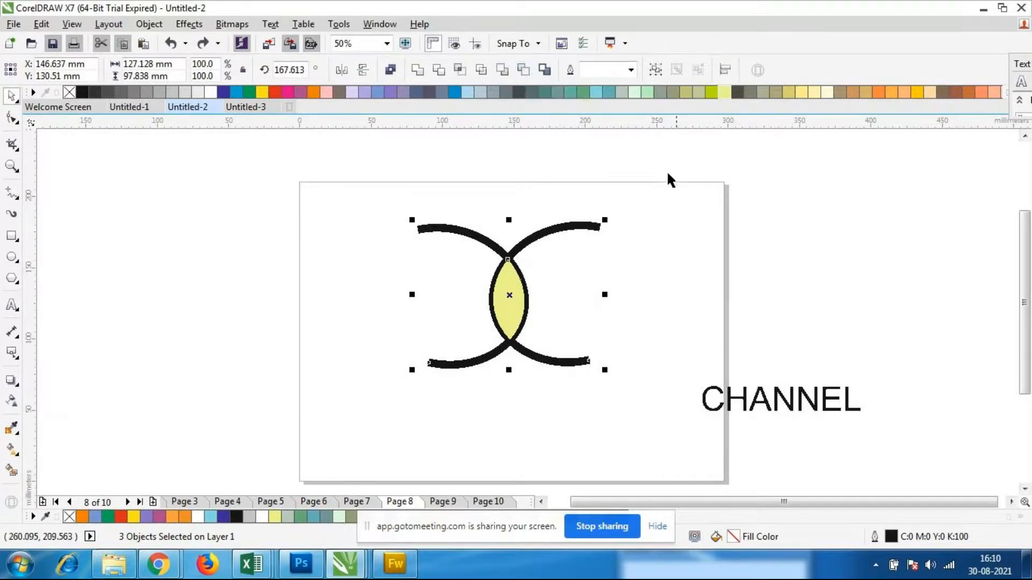
click(668, 215)
Change the fill of the lens shape between the arcs to light yellow (C:0 M:0 Y:60 K:0)
click(531, 297)
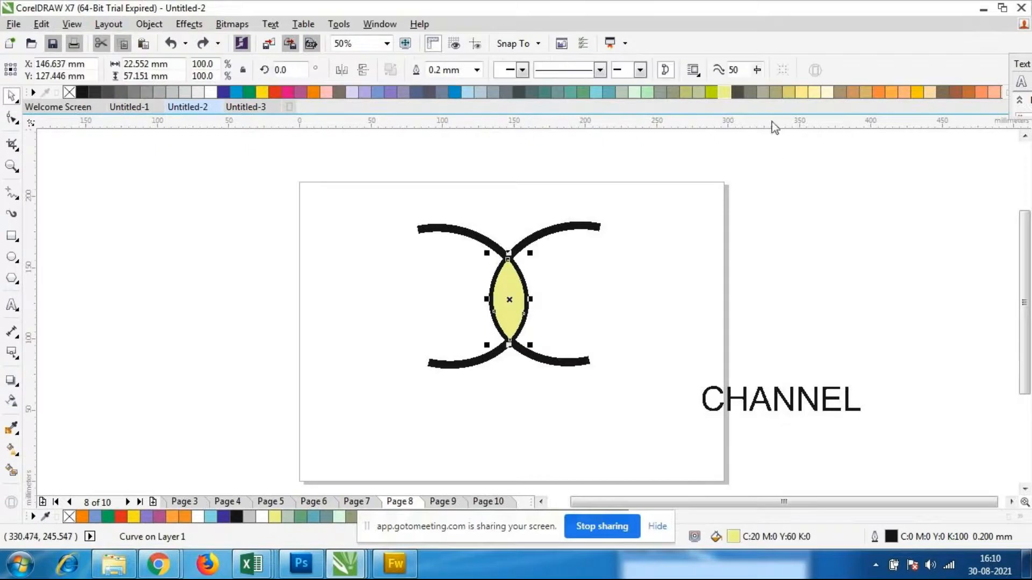
click(805, 92)
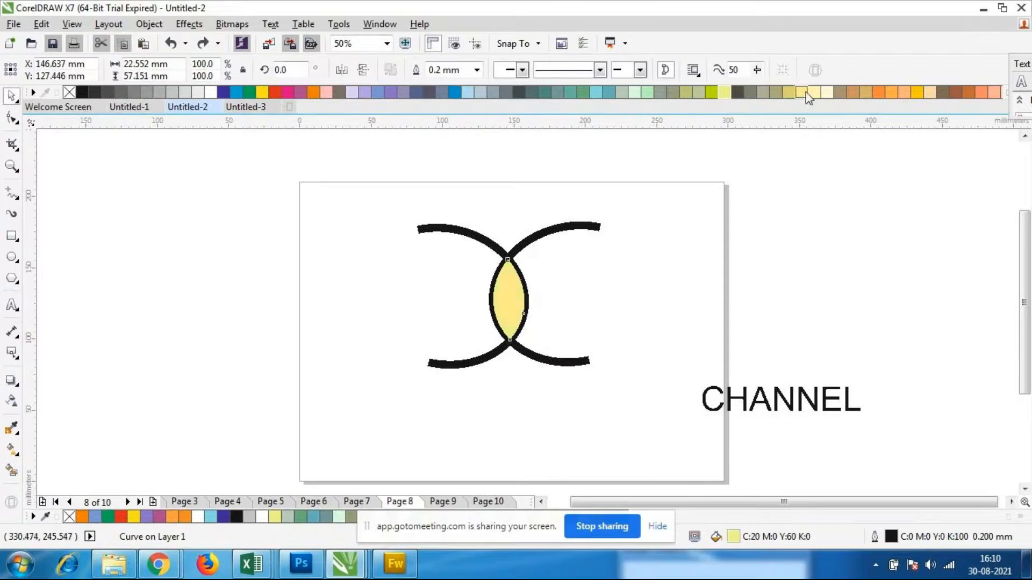
click(717, 203)
Move the light yellow lens shape out of the arcs, undo the move and clear the selection
drag(263, 167, 683, 420)
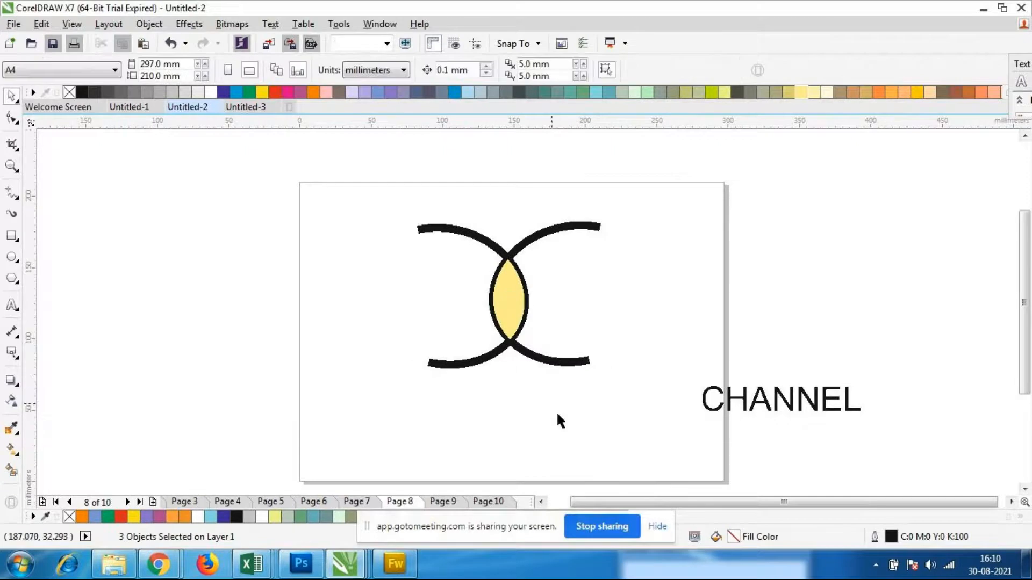
click(515, 326)
drag(513, 302, 396, 312)
key(ctrl+z)
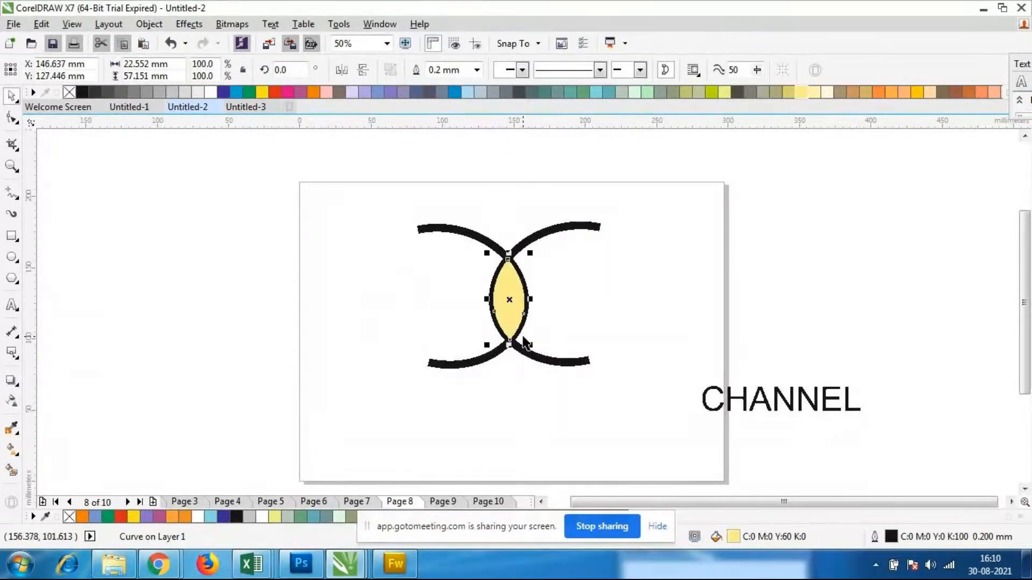
click(556, 414)
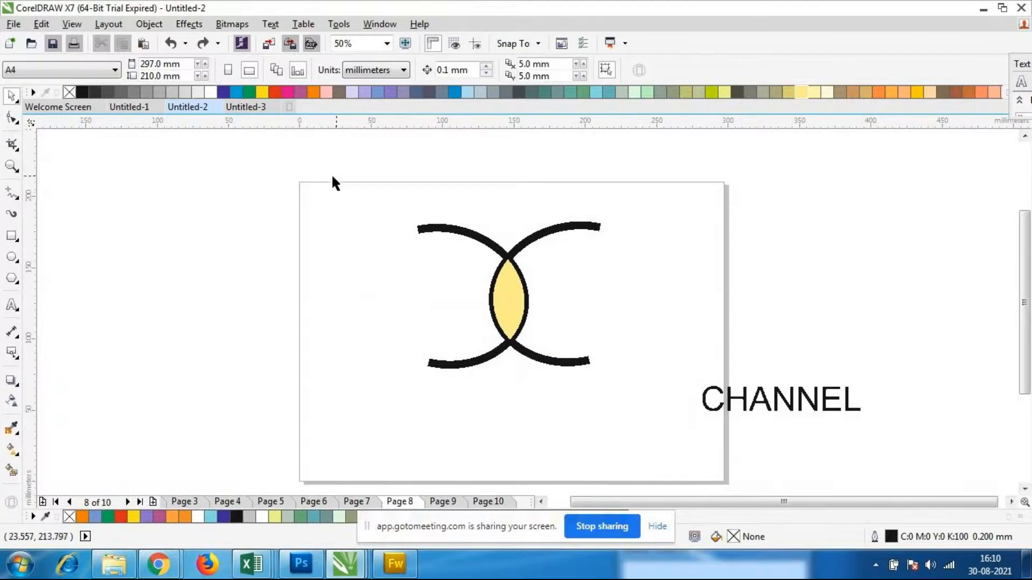
Go to page 9 and draw a rectangle about 117 by 114 mm centred near X 102 mm, Y 126 mm
click(444, 503)
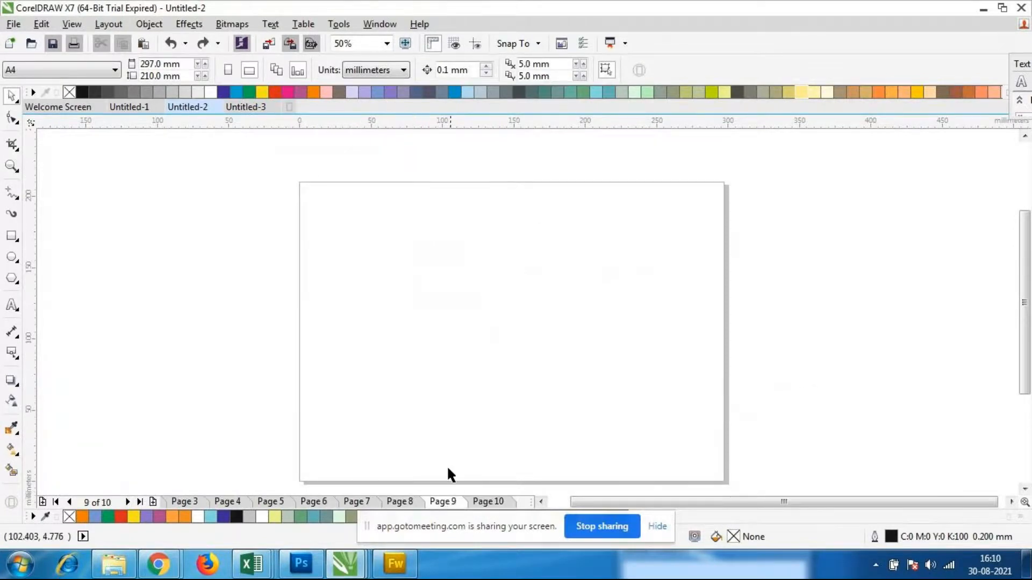
click(11, 235)
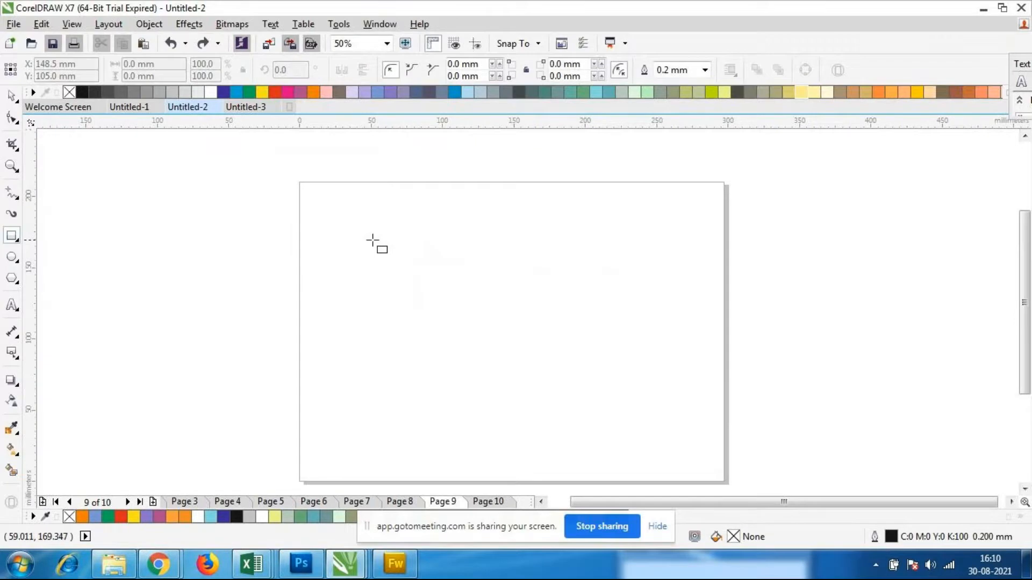
drag(361, 221, 528, 383)
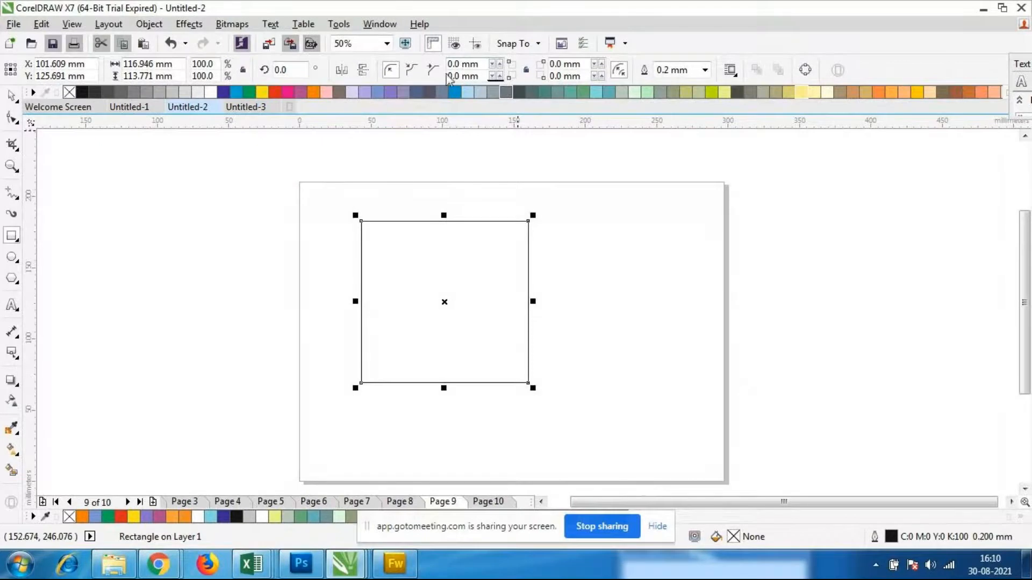
Set the radius of the rectangle's upper-left corner to 200 mm
click(462, 64)
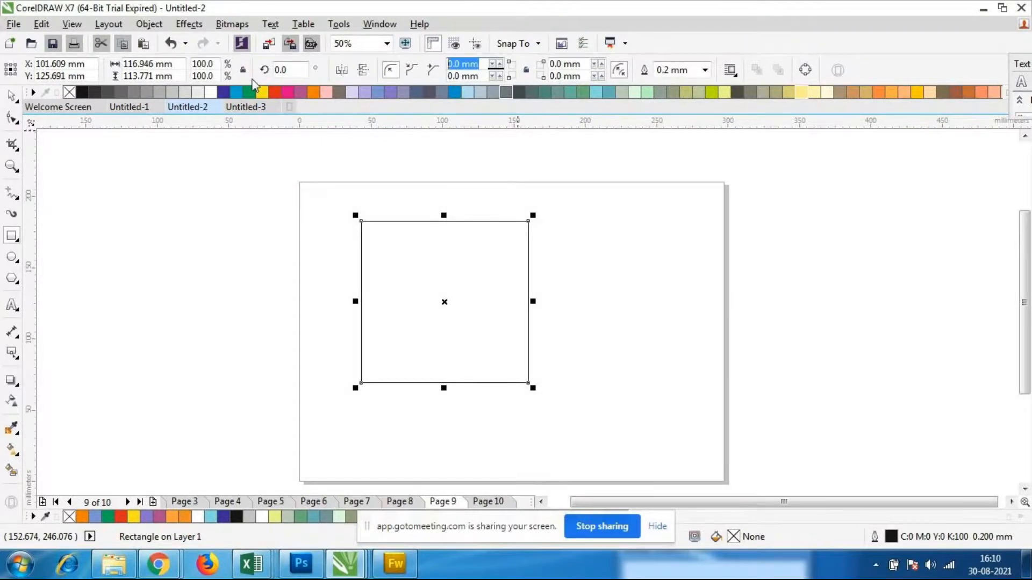
text(29)
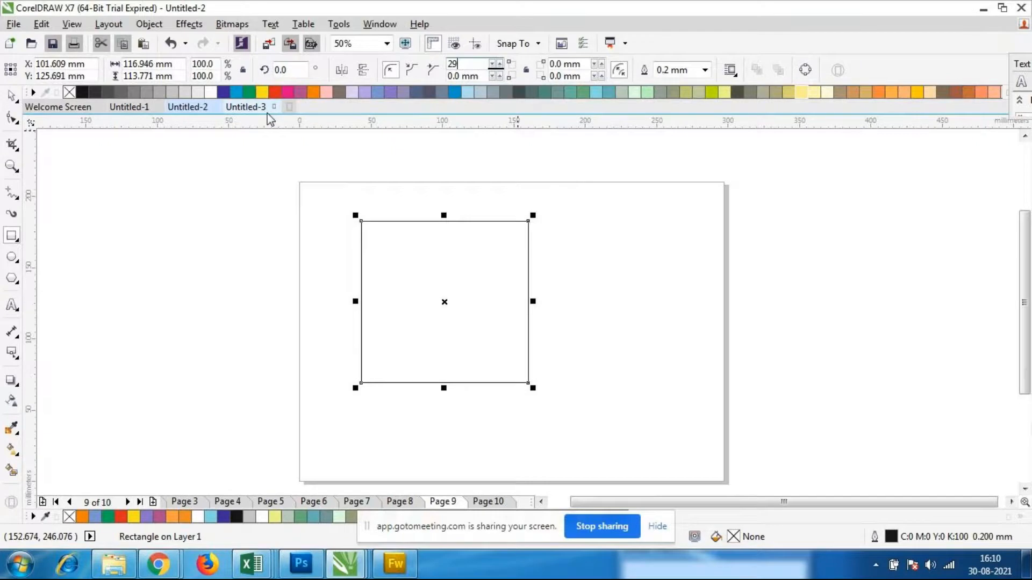
text(0)
key(Return)
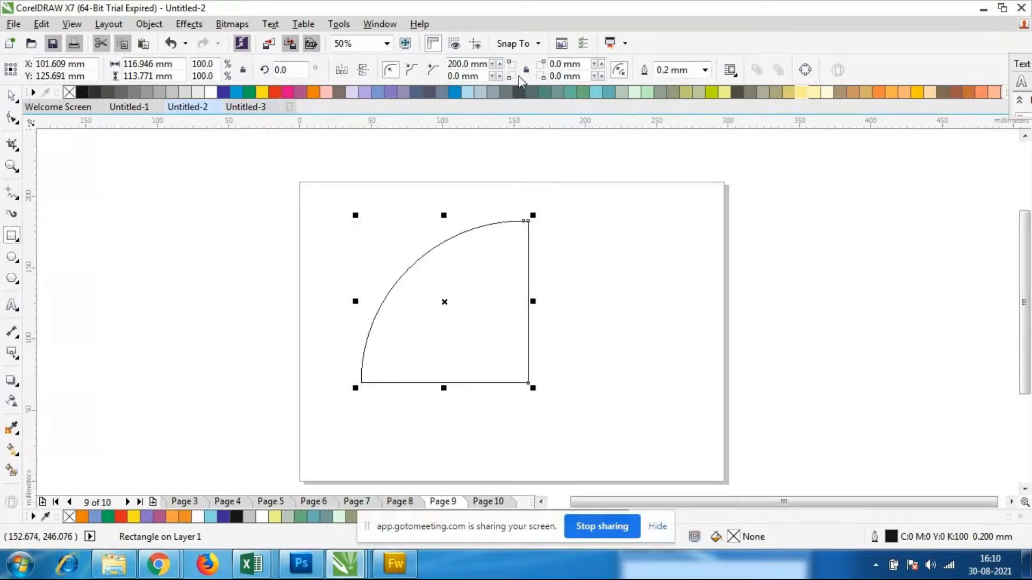
Set the radius of the rectangle's lower-left corner to 100 mm
click(464, 76)
text(1)
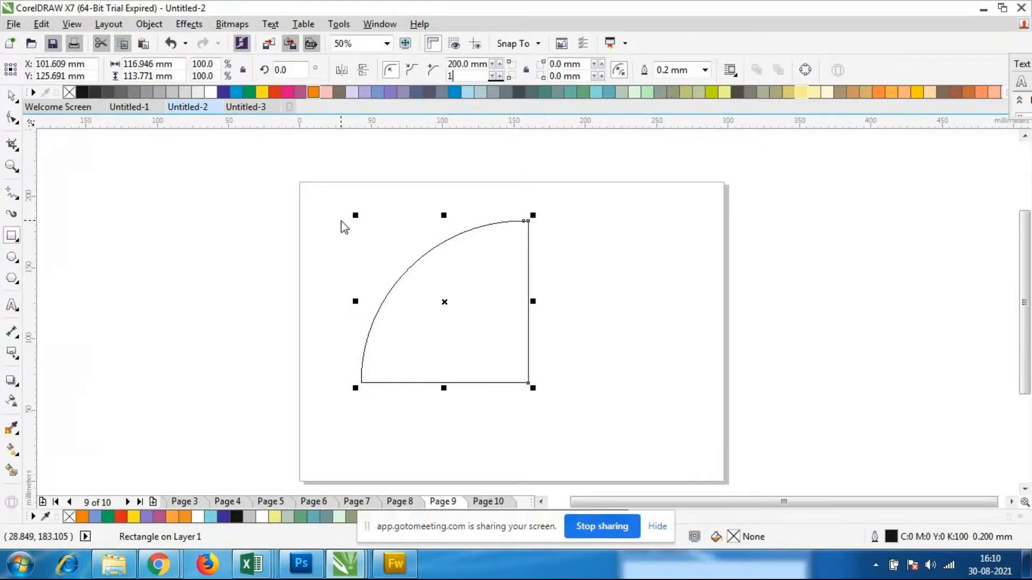
text(00)
key(Return)
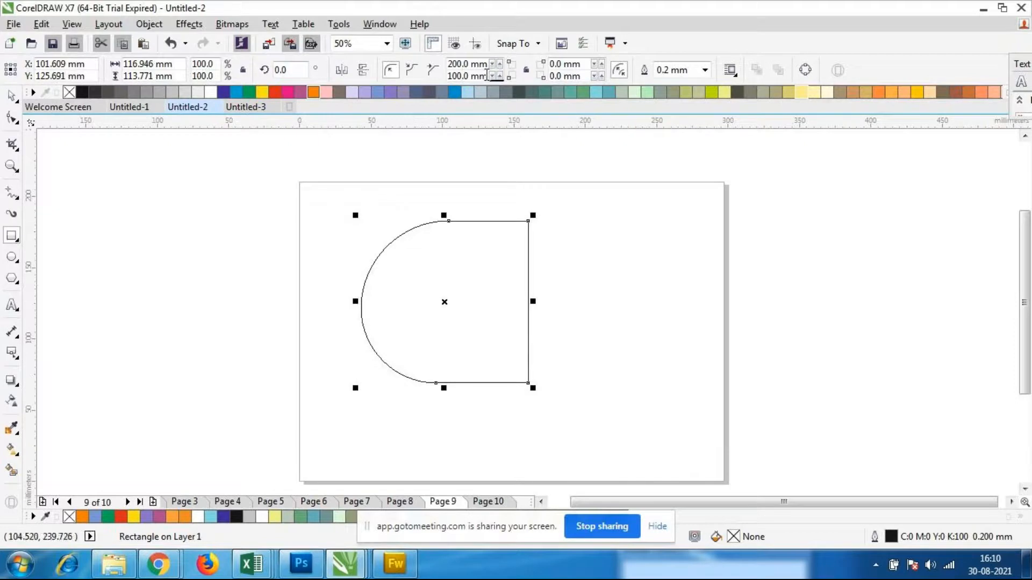
Set the radius of the rectangle's lower-left corner to 10 mm
click(487, 75)
text(10)
key(Return)
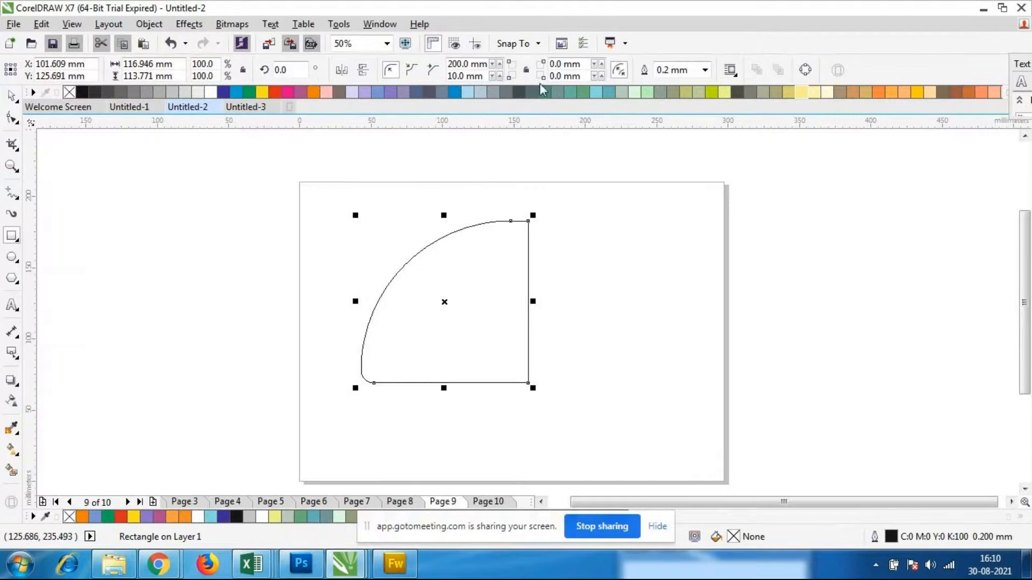
Set the radius of the rectangle's upper-right corner to 200 mm
key(Tab)
text(2)
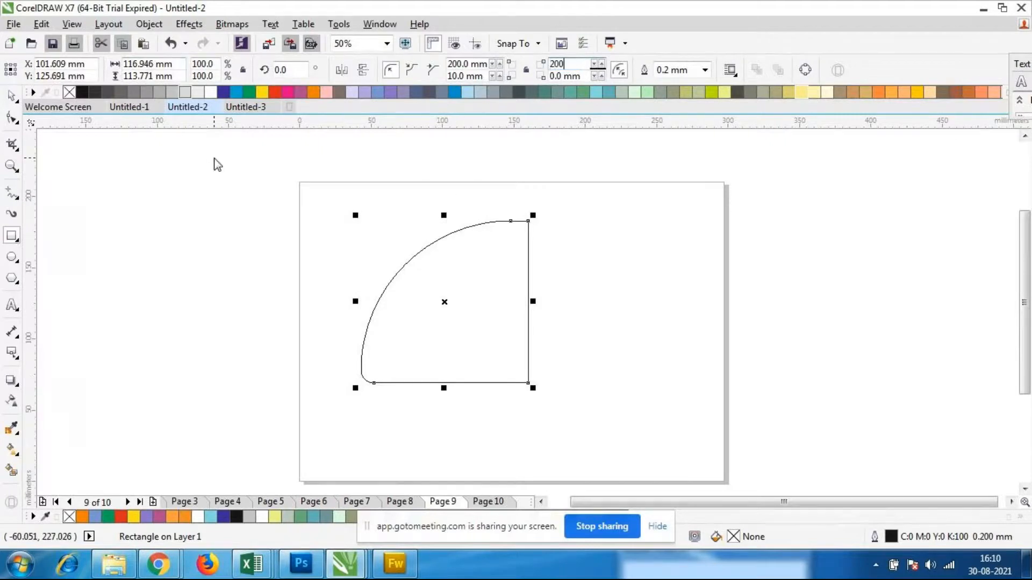
text(00)
key(Return)
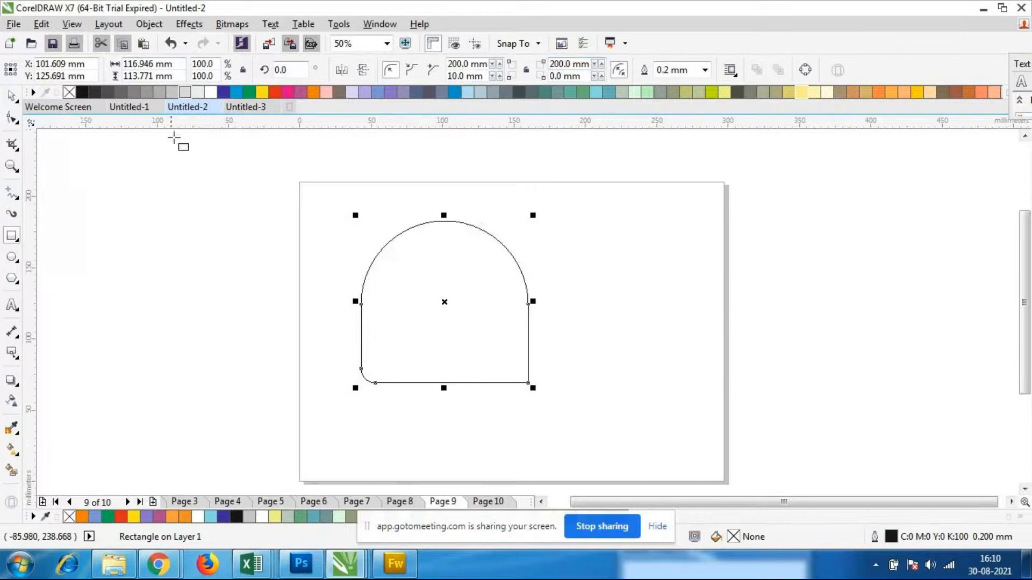
Set the radius of the rectangle's lower-right corner to 50 mm
drag(580, 79, 364, 79)
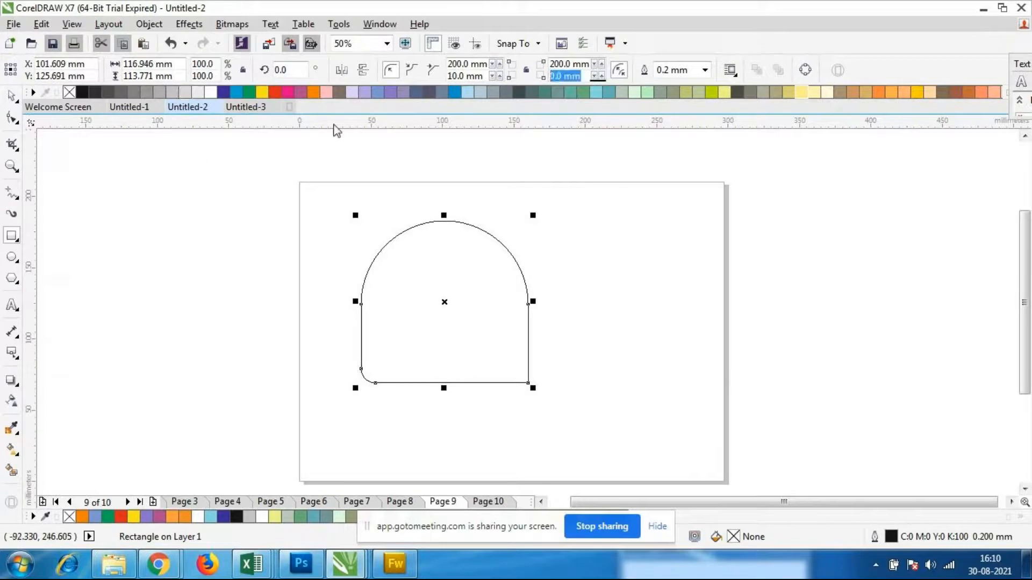
text(50)
key(Return)
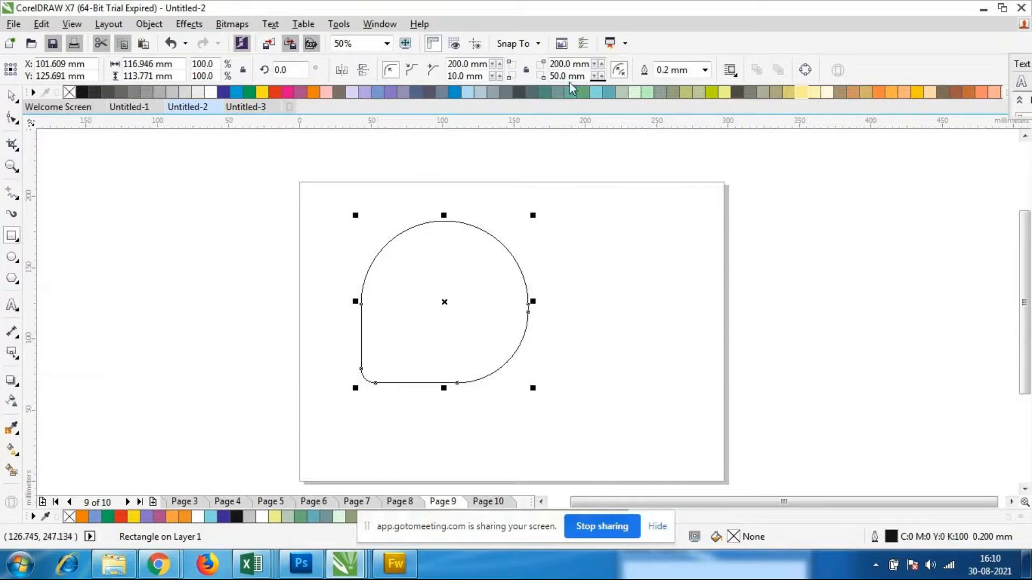
Try radii of 400 mm and 600 mm on the rectangle's upper-right corner
click(588, 67)
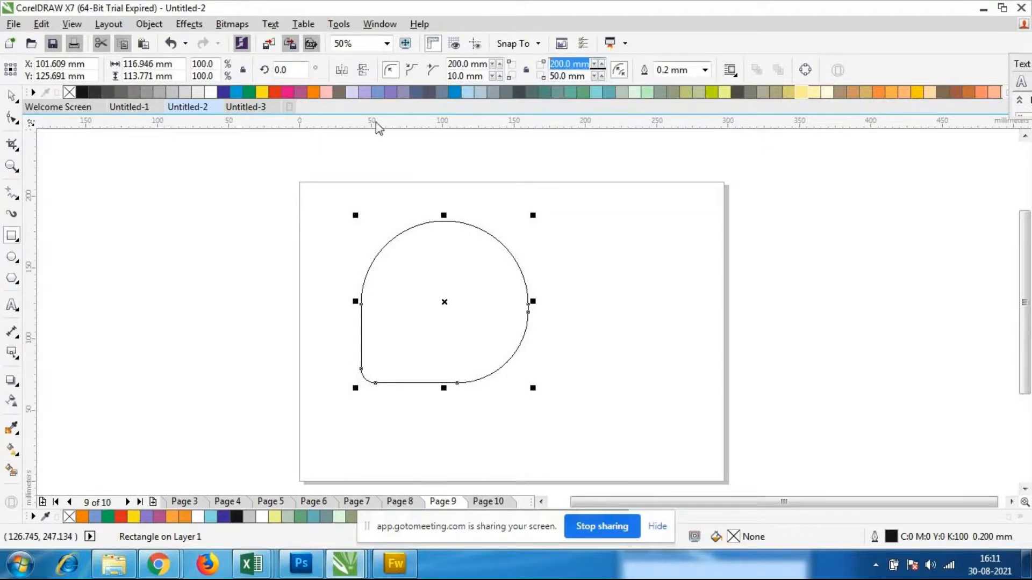
text(400)
key(Return)
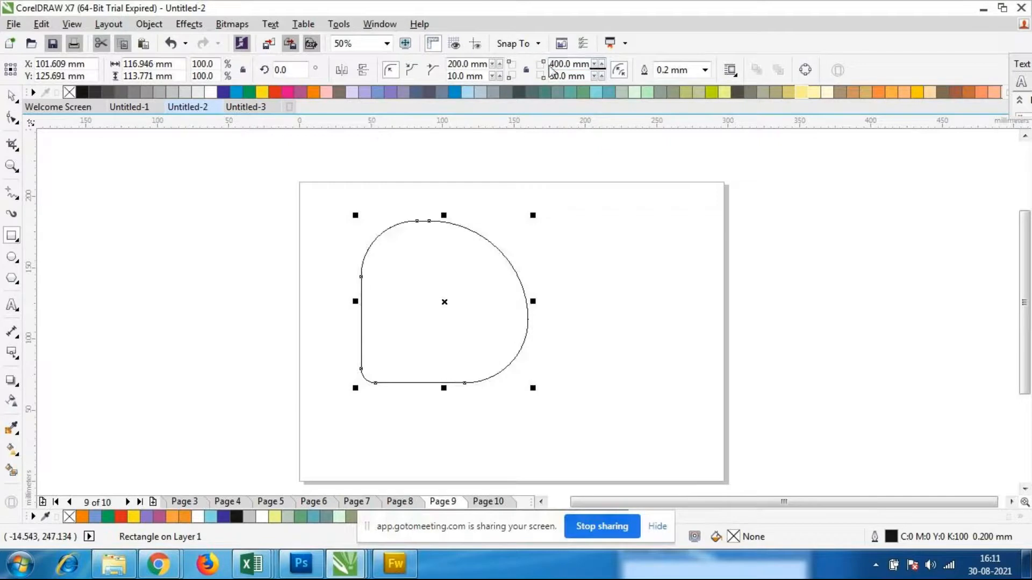
drag(555, 67, 591, 65)
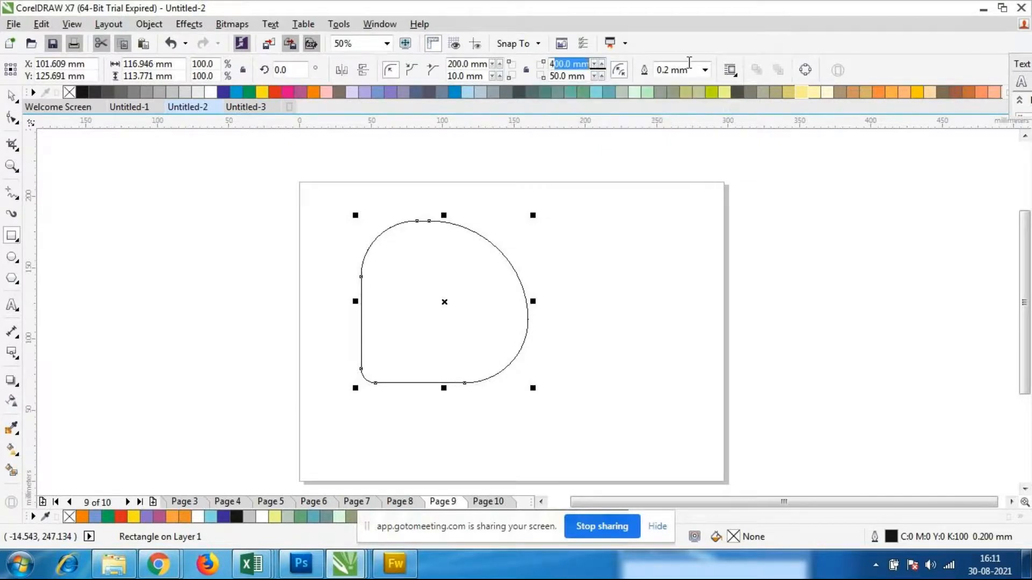
key(BackSpace)
text(600)
key(Return)
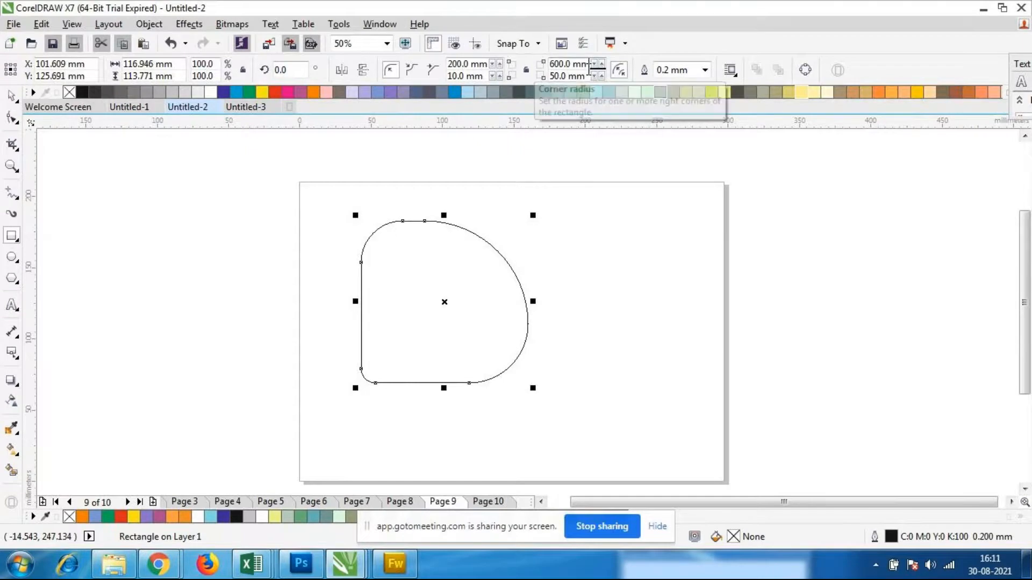
Set the upper-right corner radius back to 400 mm, nudge it up slightly, and enter 600 mm again
drag(589, 64, 455, 67)
text(400)
key(Return)
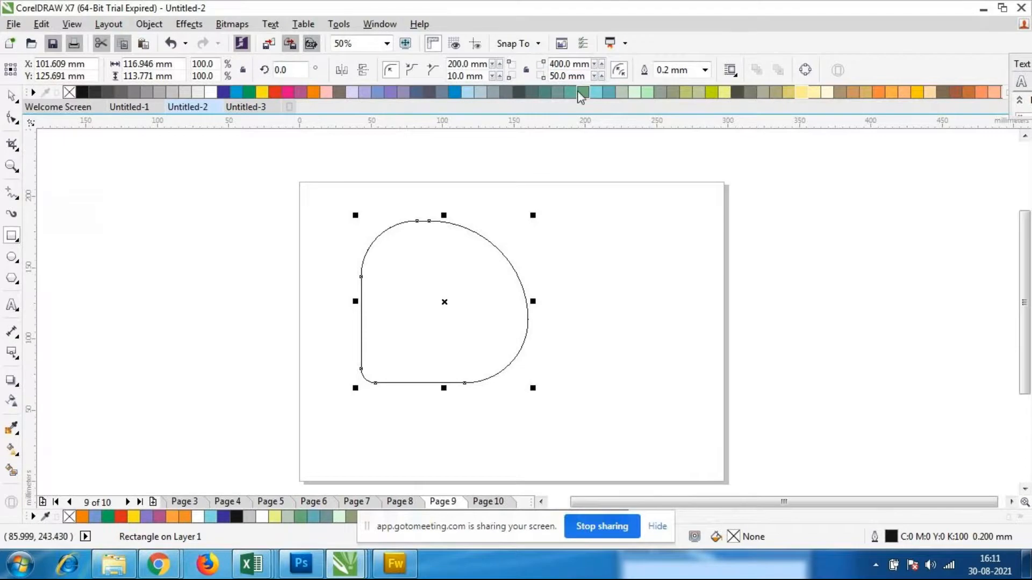
click(601, 63)
click(602, 63)
triple_click(556, 64)
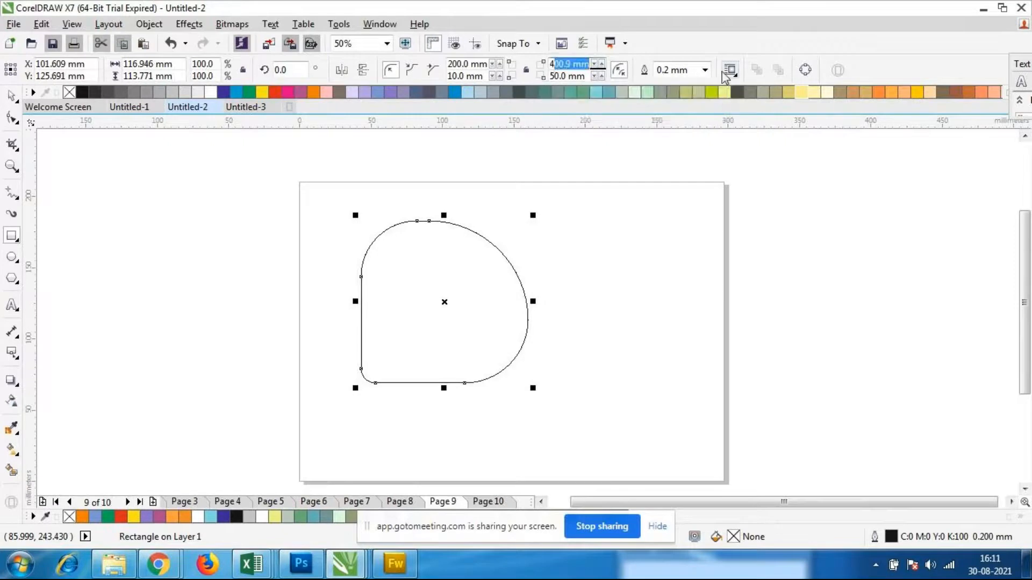
key(BackSpace)
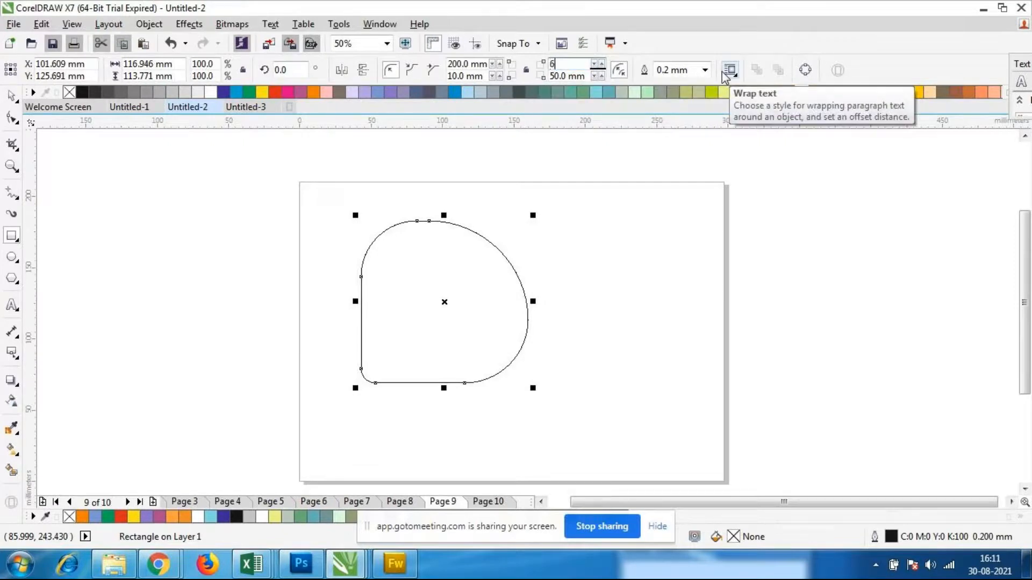
key(Return)
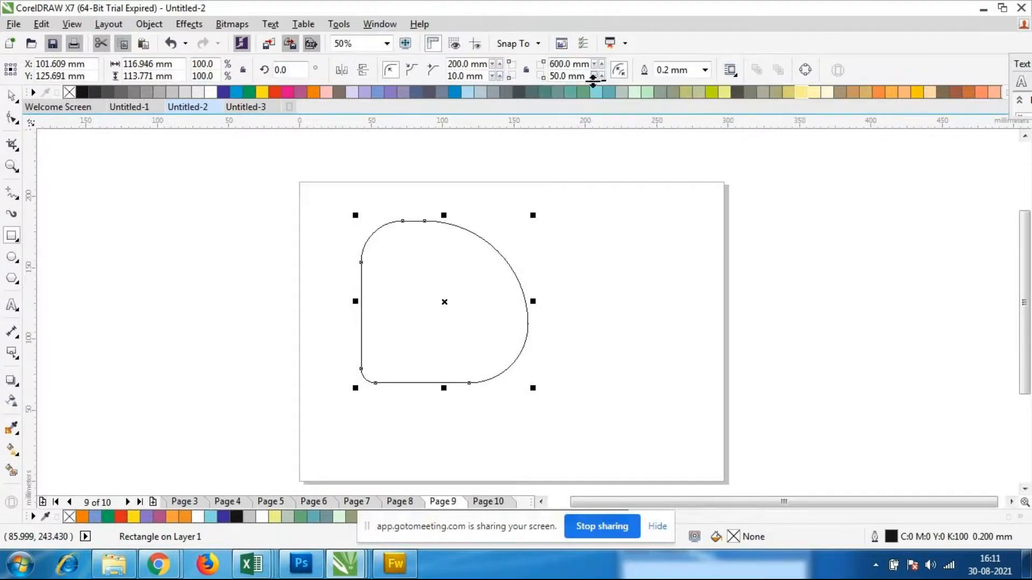
Set the rectangle's lower-right corner radius to 20 mm and its upper-left corner radius to 300 mm
triple_click(587, 76)
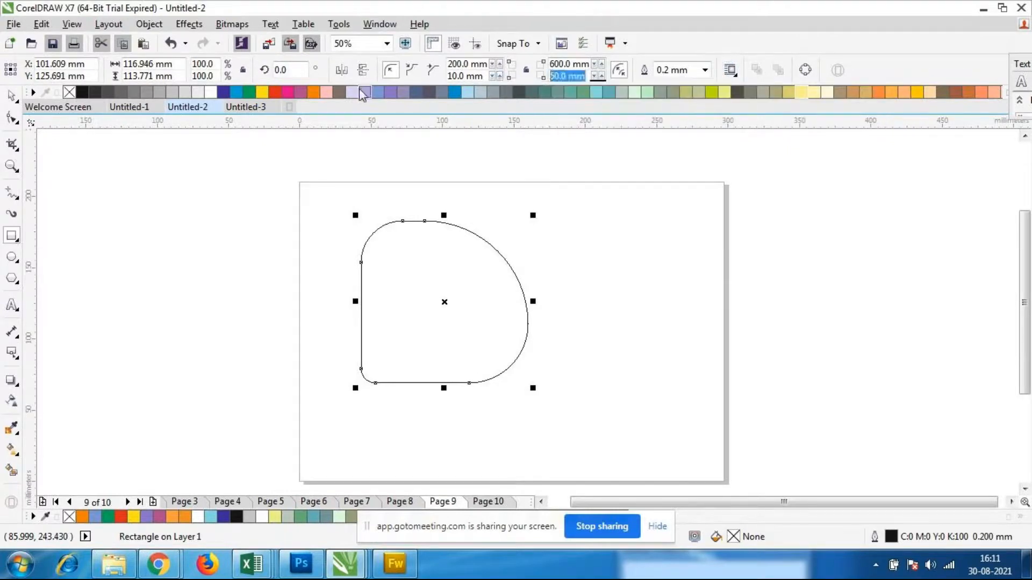
text(20)
key(Return)
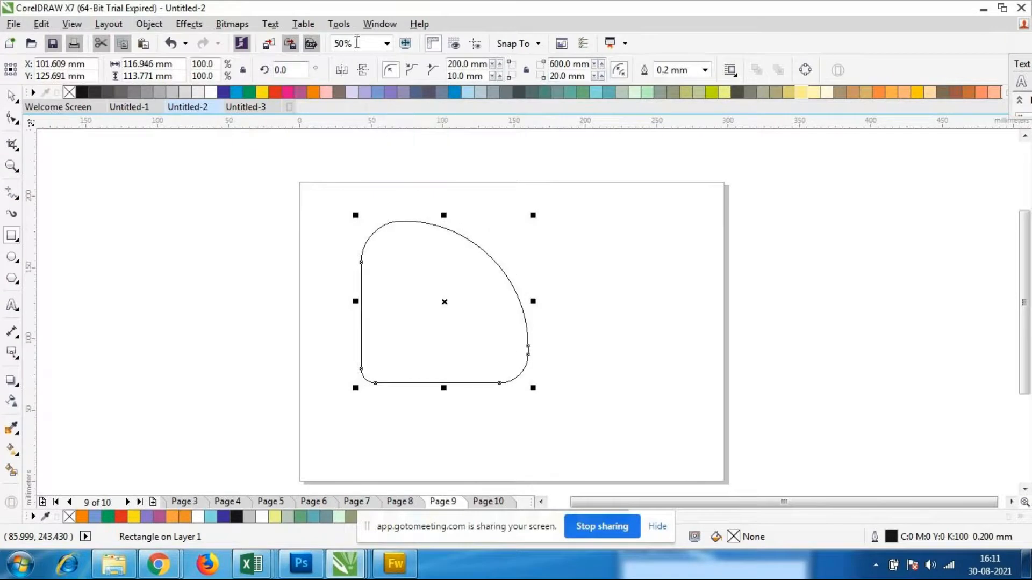
triple_click(479, 64)
text(300)
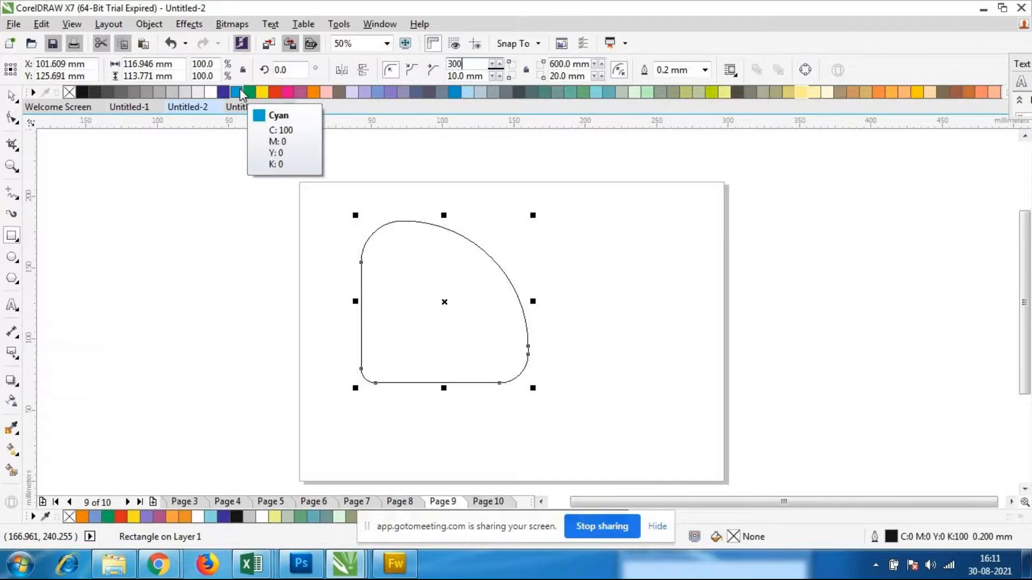
key(Return)
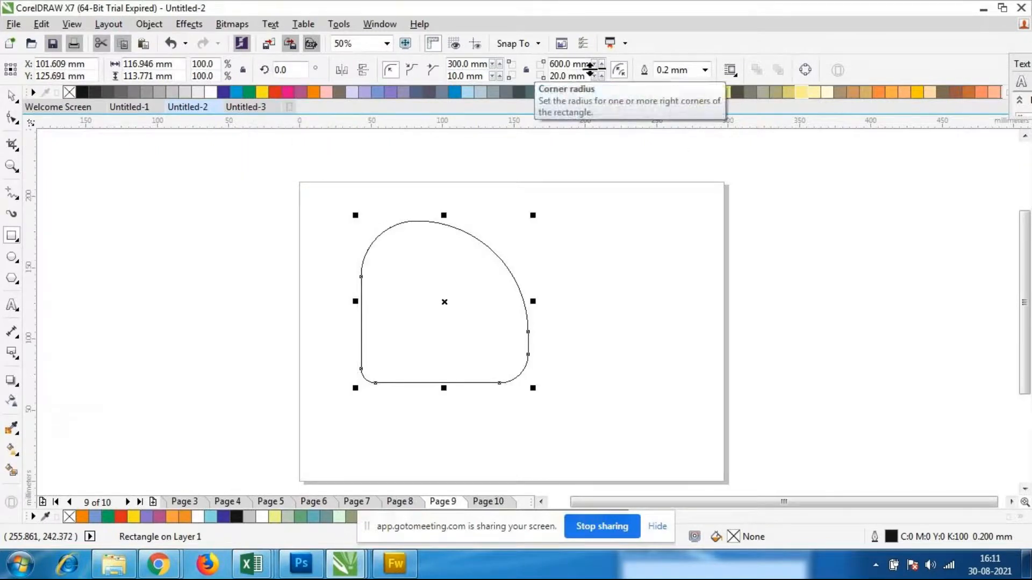
Set the radius of the rectangle's upper-right corner to 400 mm
click(554, 67)
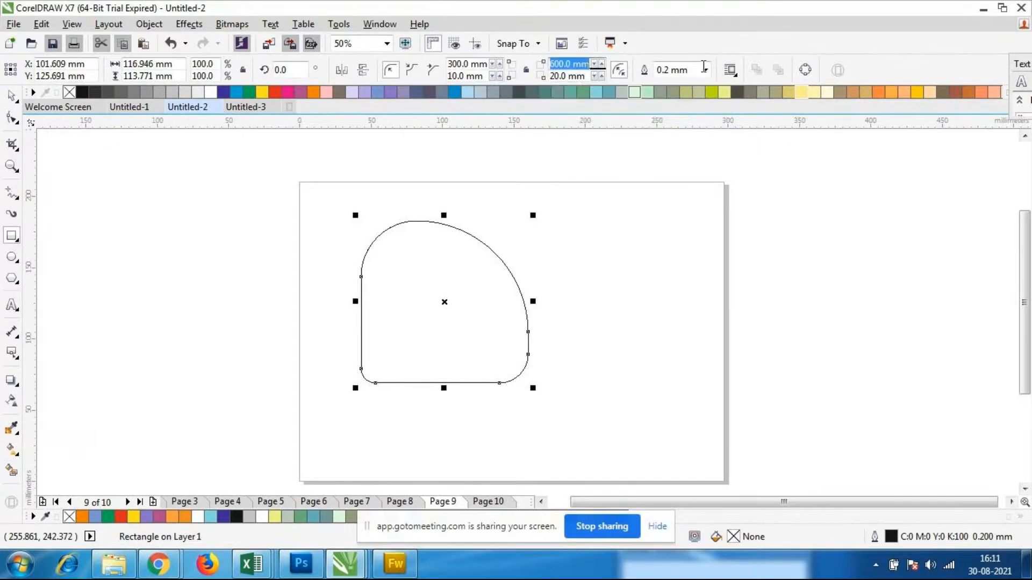
text(400)
key(Return)
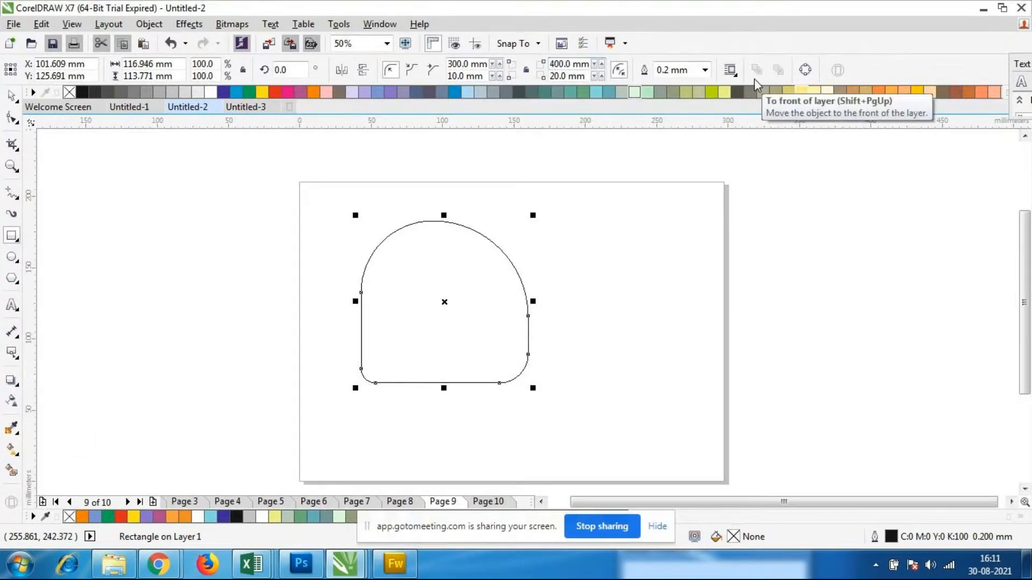
Try radii of 50 mm and 150 mm on the rectangle's lower-right corner
click(590, 79)
text(50)
key(Return)
click(588, 76)
text(150)
key(Return)
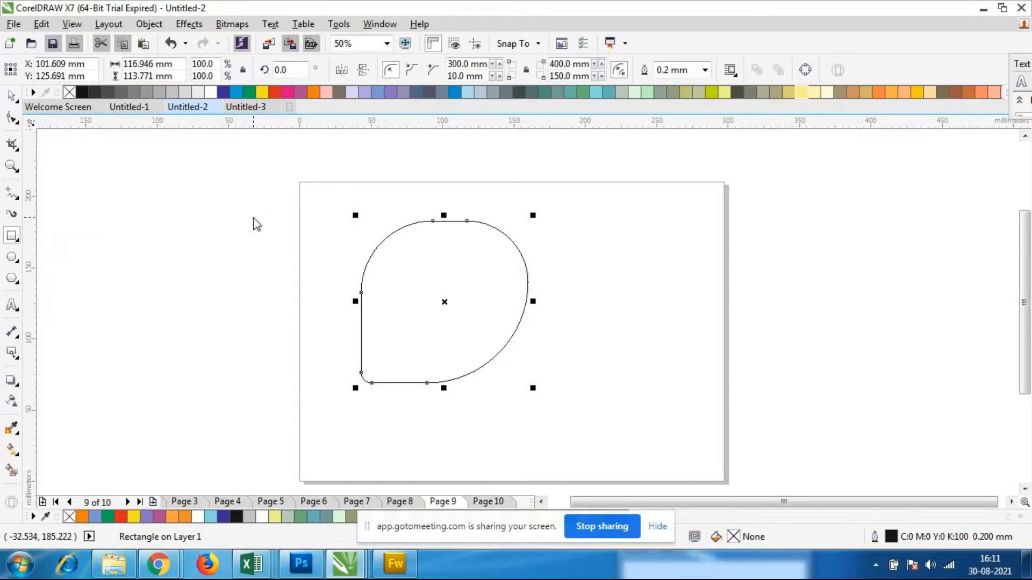
Set the radius of the rectangle's lower-right corner to 200 mm
click(589, 77)
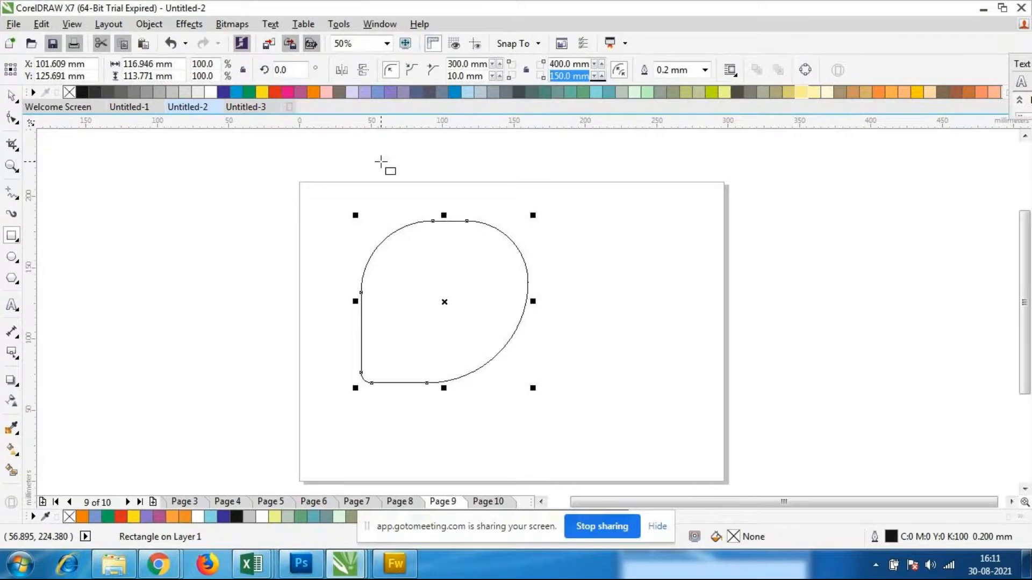
text(200)
key(Return)
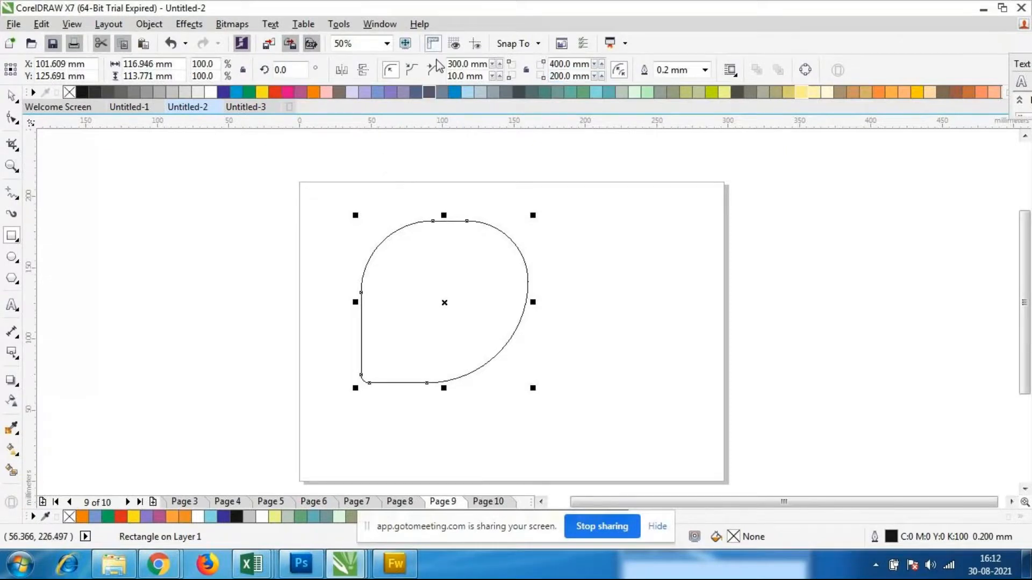
Set the radius of the rectangle's upper-left corner to 450 mm
click(487, 68)
text(450)
key(Return)
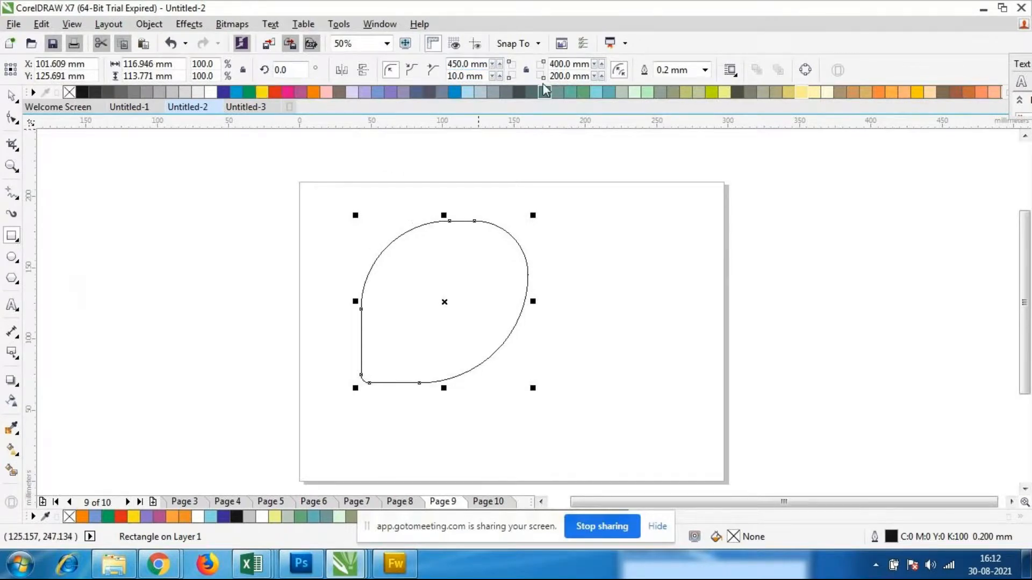
Set the radius of the rectangle's upper-right corner to 500 mm
key(Tab)
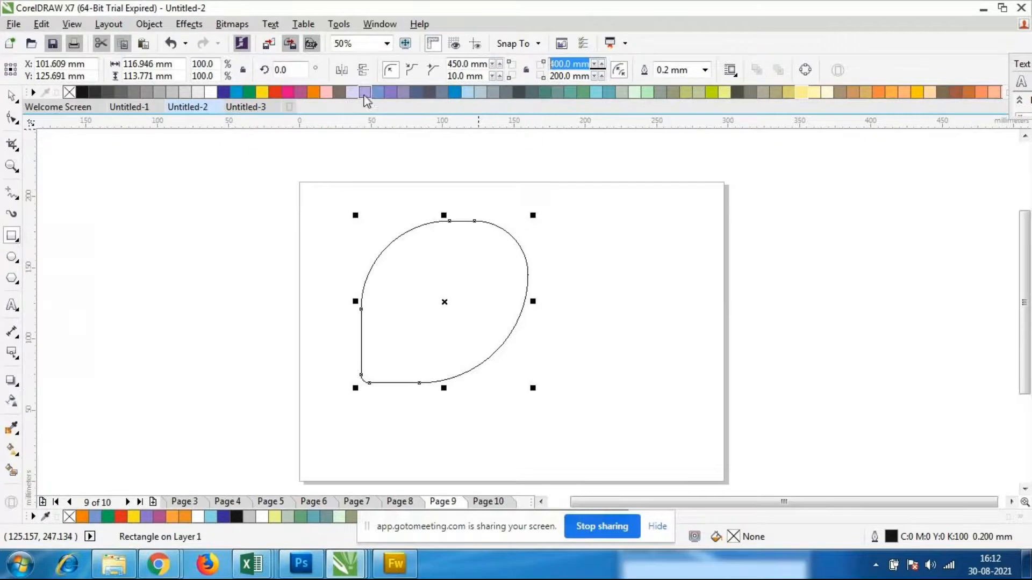
text(500)
key(Return)
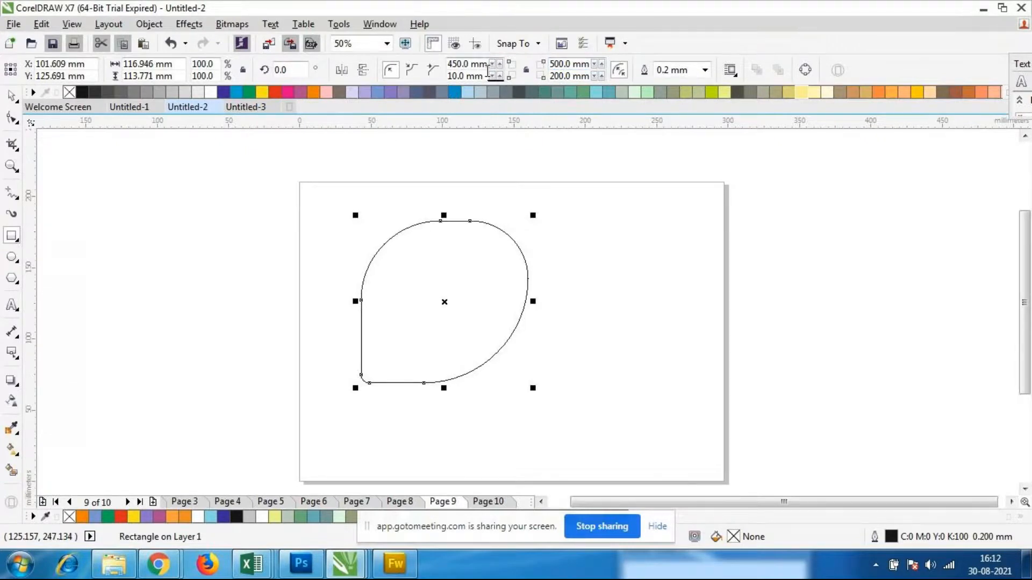
Set the radius of the rectangle's upper-left corner to 600 mm
click(463, 76)
drag(486, 64, 351, 65)
text(600)
key(Return)
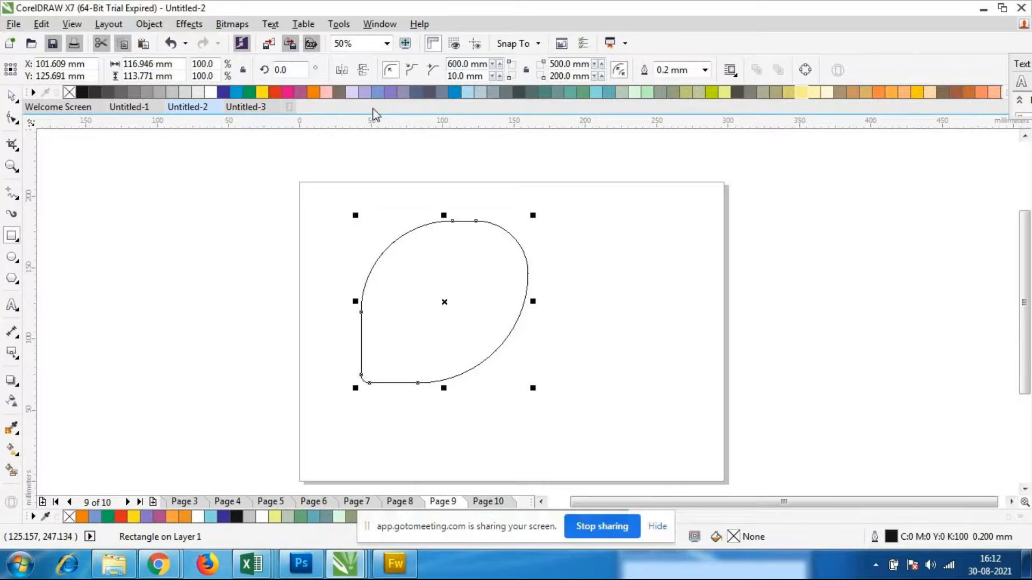
Scale the rounded shape down to about 61 by 59 mm and move its centre to about X 116, Y 162 mm
click(10, 96)
click(158, 249)
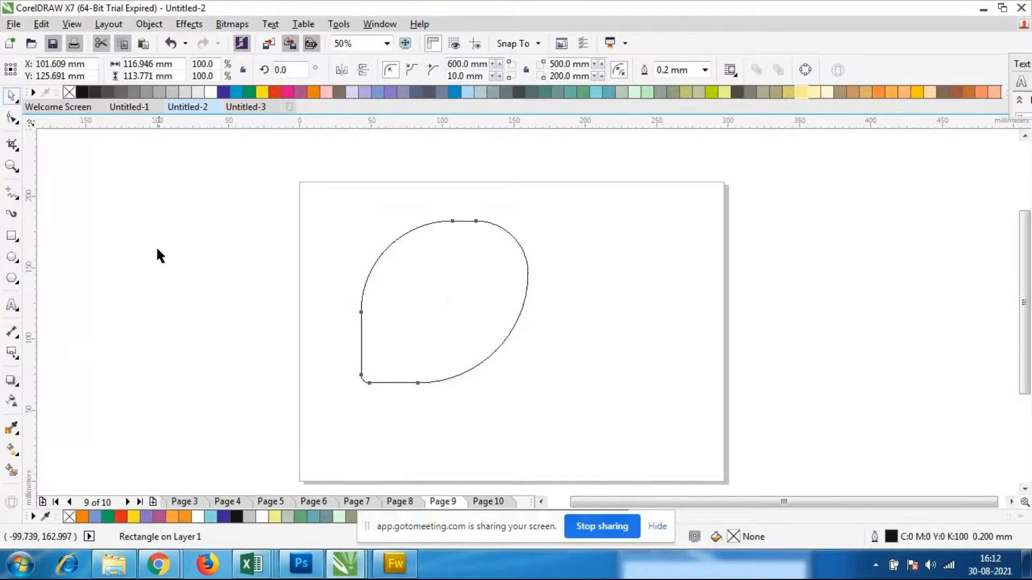
click(381, 263)
drag(532, 387, 453, 338)
click(398, 296)
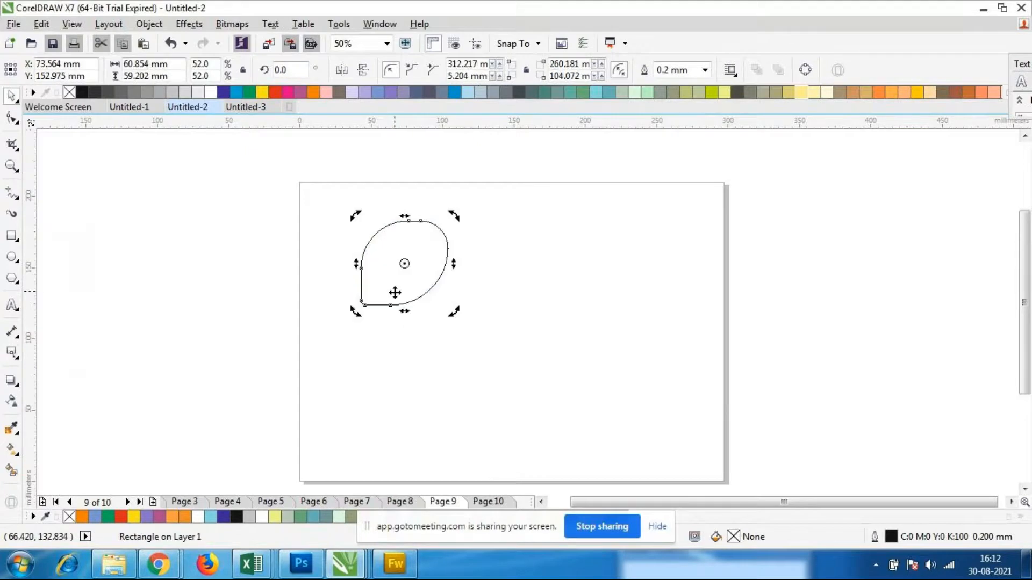
drag(394, 285, 456, 272)
click(457, 270)
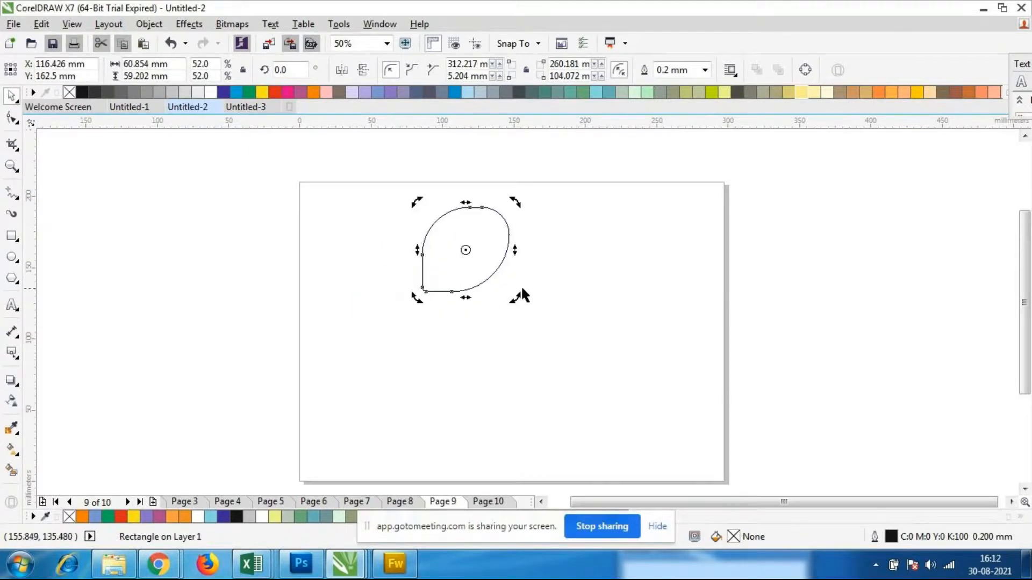
Rotate the shape so its pointed corner faces straight down and stretch it into a leaf about 55 by 113 mm
drag(516, 295, 550, 249)
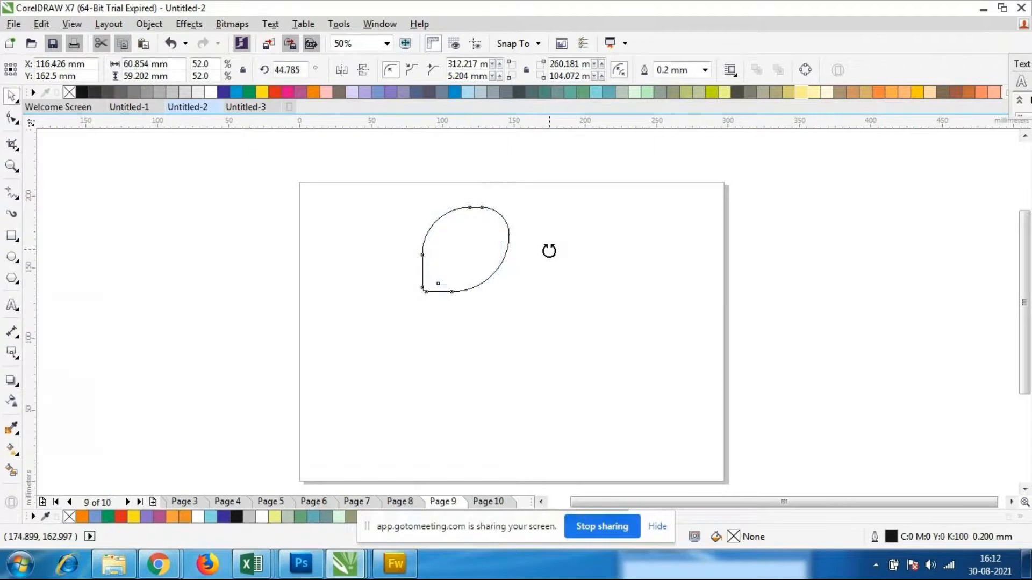
click(457, 246)
drag(465, 313, 469, 361)
click(549, 354)
click(442, 318)
click(517, 368)
click(466, 306)
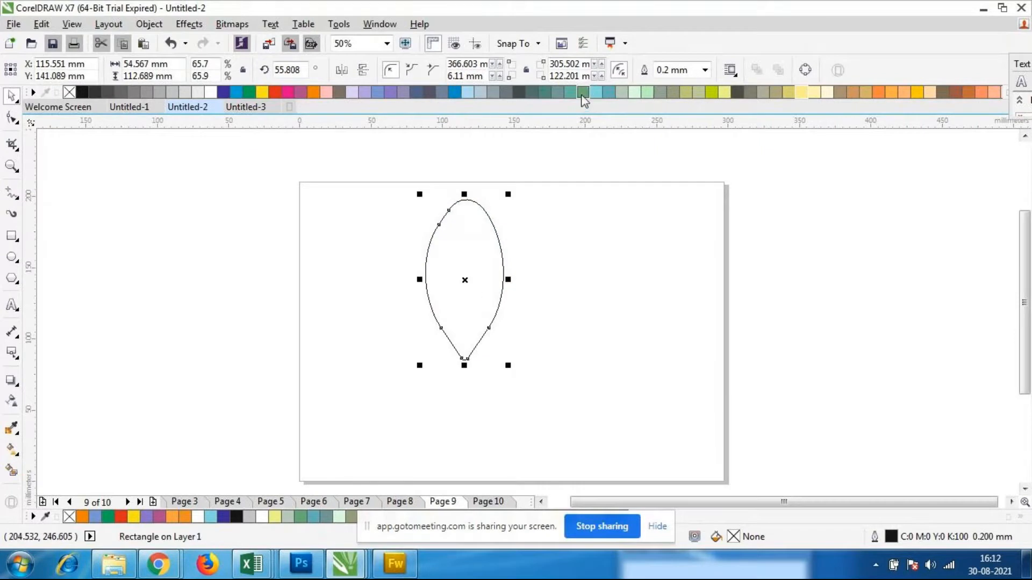
Fill the leaf with grey-green (C20 M0 Y20 K40) and place a copy overlapping its right side
click(661, 93)
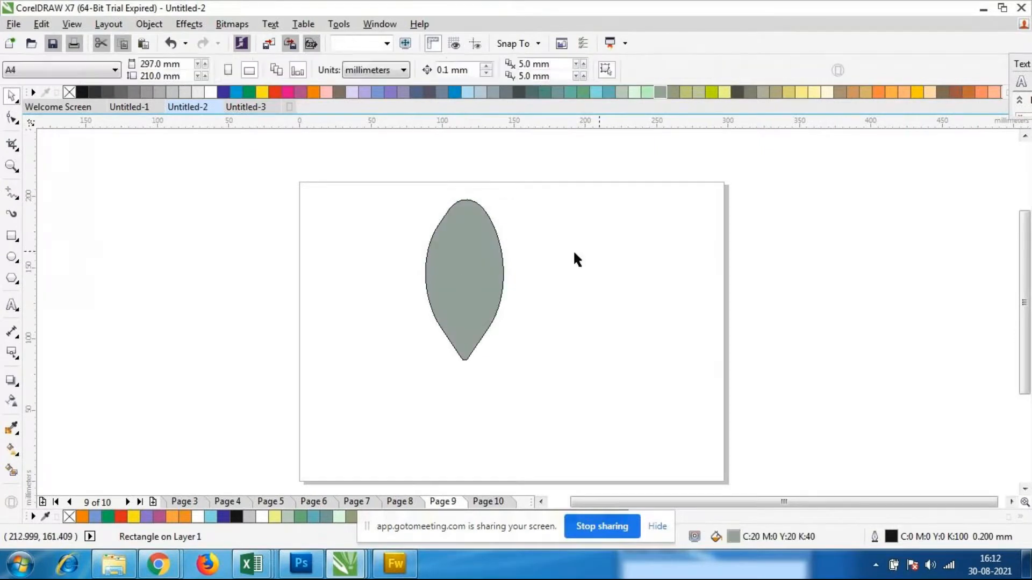
click(490, 260)
drag(493, 263, 517, 286)
click(518, 286)
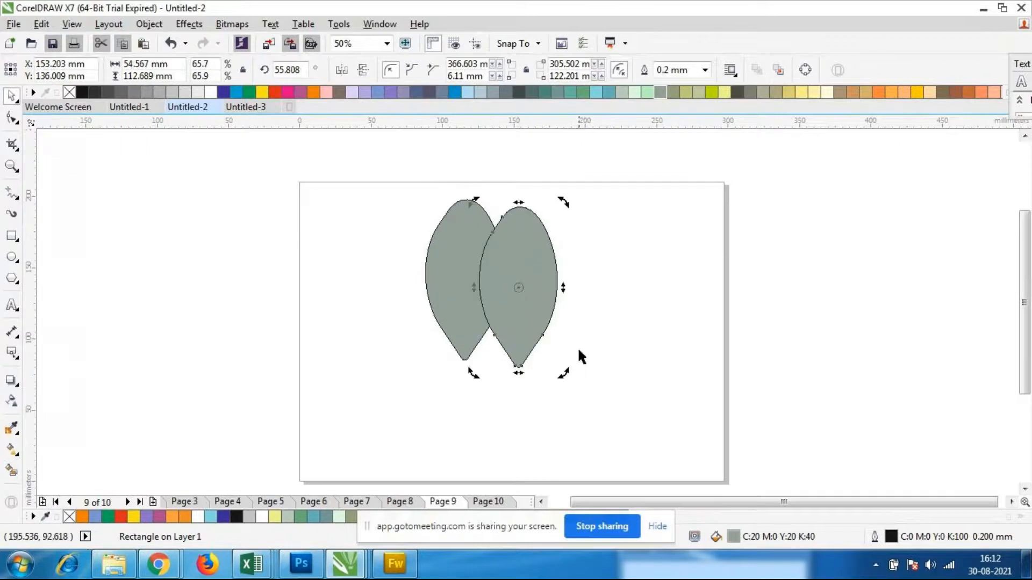
Rotate the copied leaf about 29 degrees clockwise and move its centre to about X 162, Y 129 mm
drag(563, 371, 514, 379)
click(529, 317)
drag(524, 291, 533, 302)
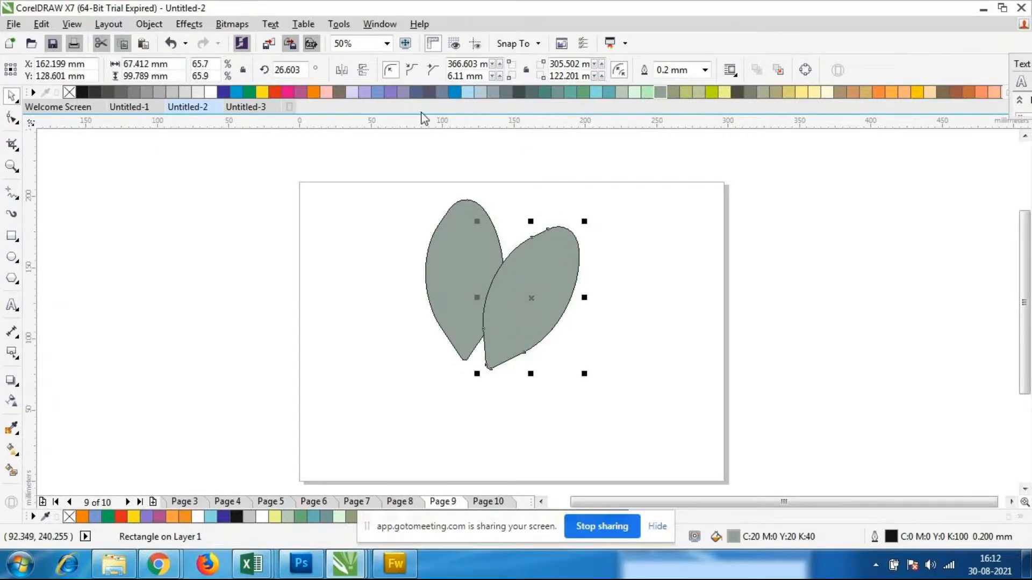
Mirror the copied leaf horizontally and vertically so its pointed tip faces up and to the left
click(348, 73)
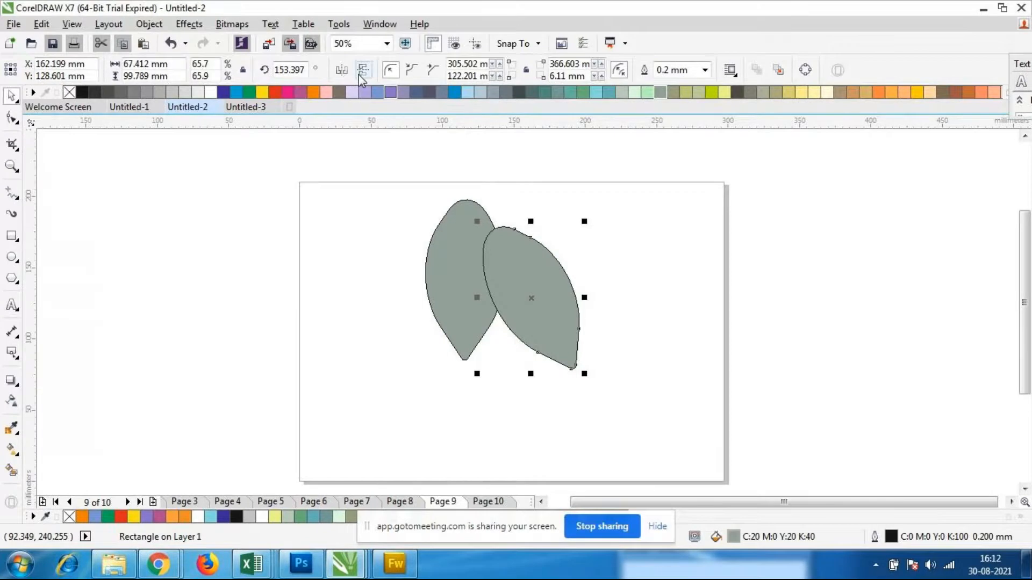
click(360, 76)
click(340, 74)
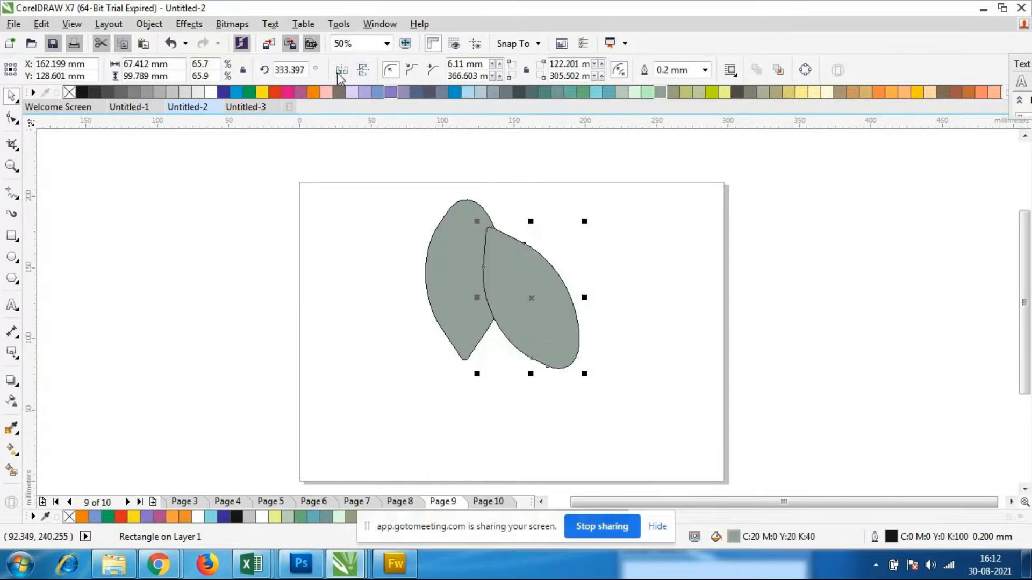
Flip the copied leaf horizontally several times to compare its orientations against the first leaf
click(340, 71)
click(340, 73)
click(340, 72)
click(340, 73)
click(339, 75)
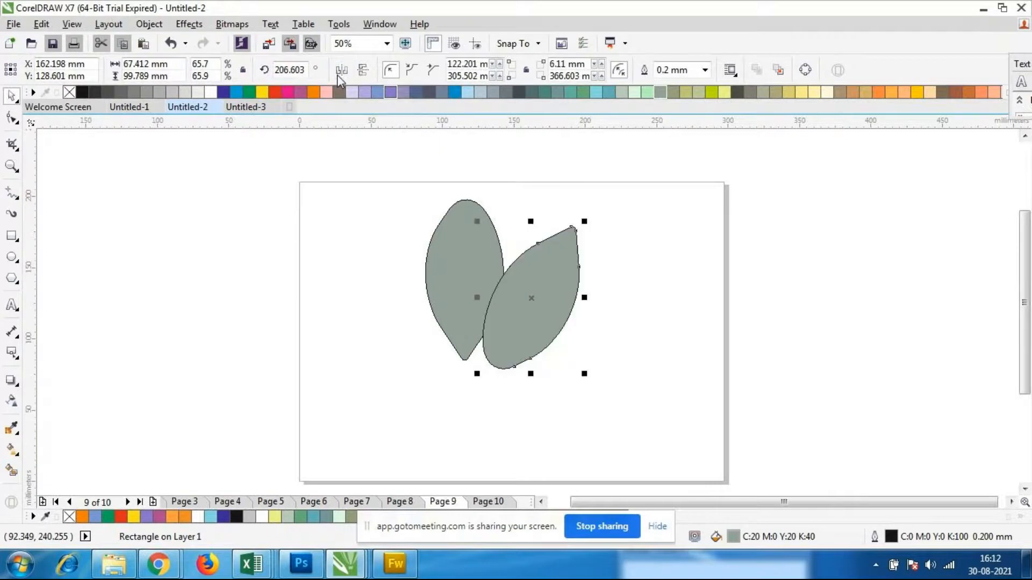
Undo the last three horizontal flips of the copied leaf
right_click(554, 294)
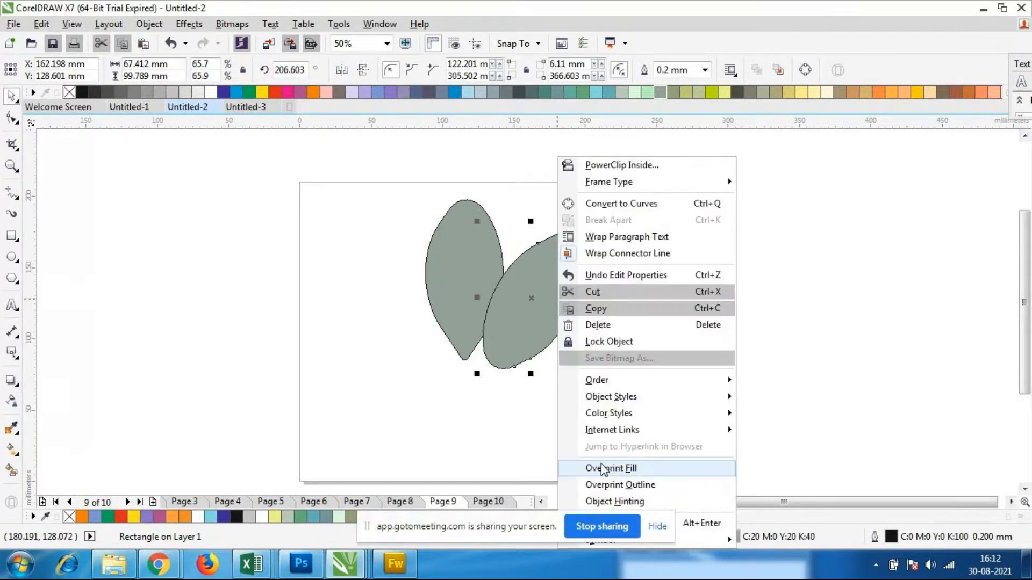
click(496, 416)
key(ctrl+z)
key(ctrl+z)
key(ctrl+z)
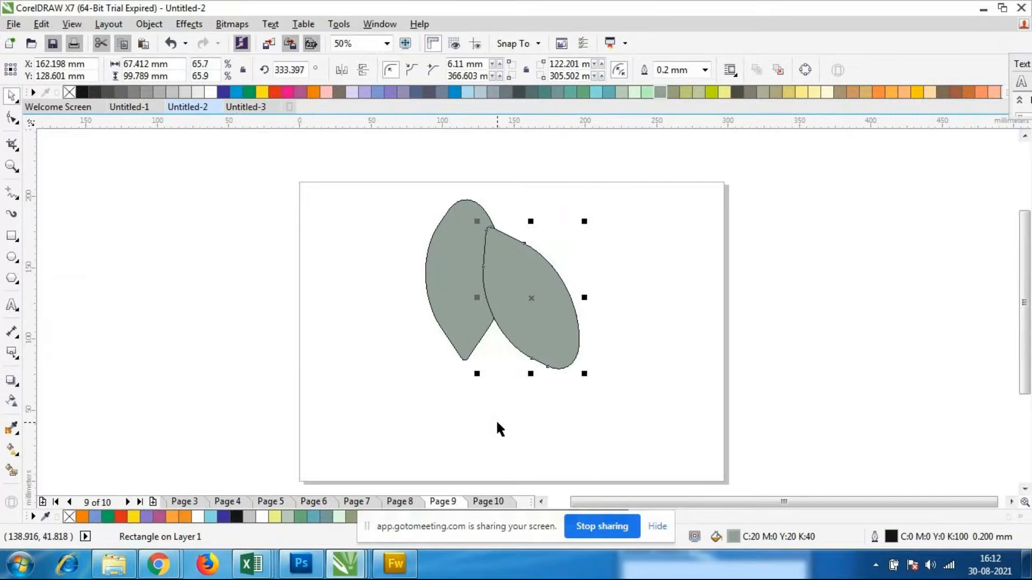
Rotate the copied leaf to an angle of about 93 degrees with its tip facing down-left, centred near X 172, Y 133 mm
click(532, 306)
drag(585, 373, 599, 157)
click(543, 314)
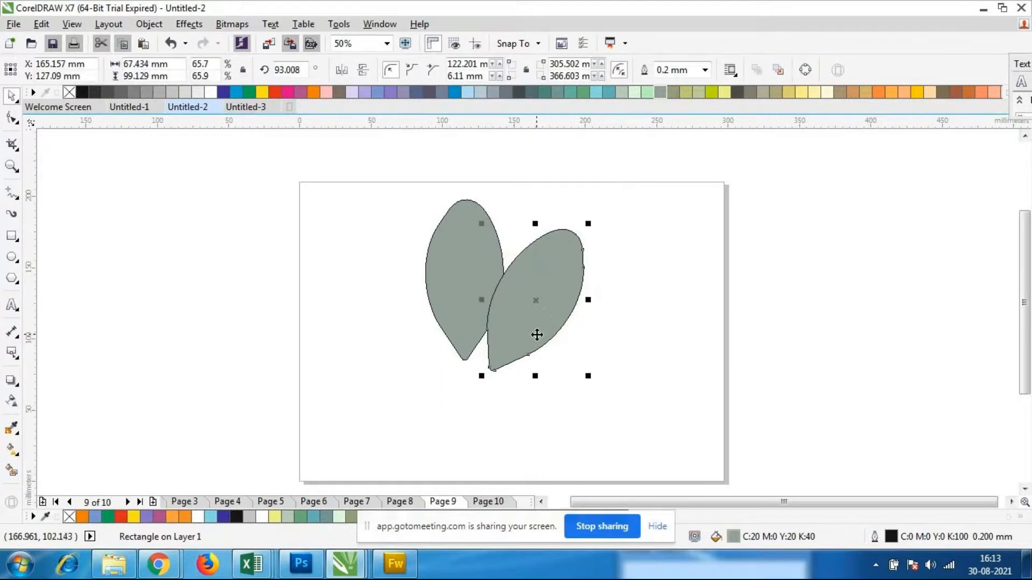
drag(536, 337, 547, 329)
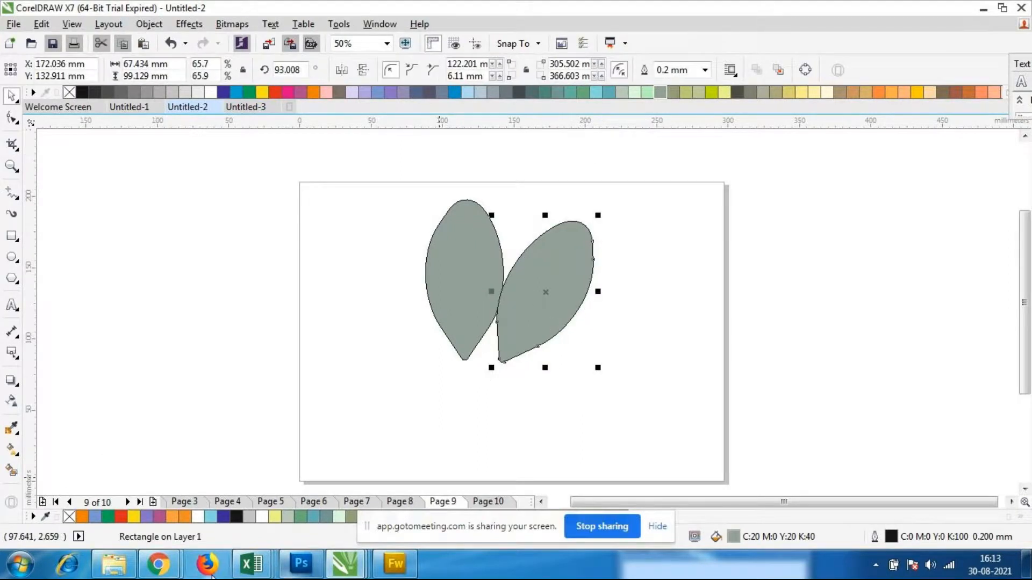
Open the images file from the Coreldraw folder, examine its Adidas logo as reference, and return to the CorelDRAW drawing
mouse_move(158, 564)
click(123, 488)
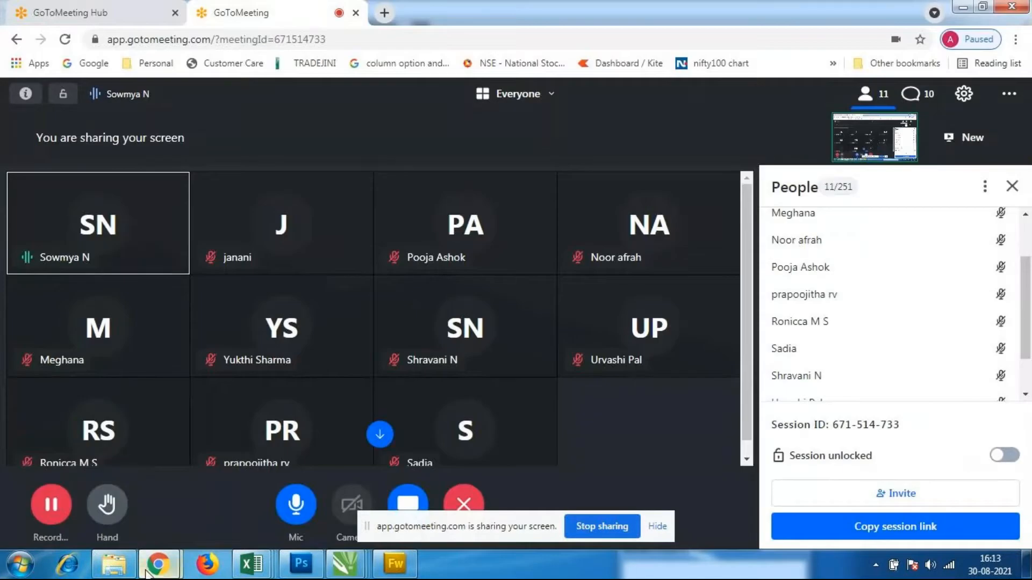
click(115, 567)
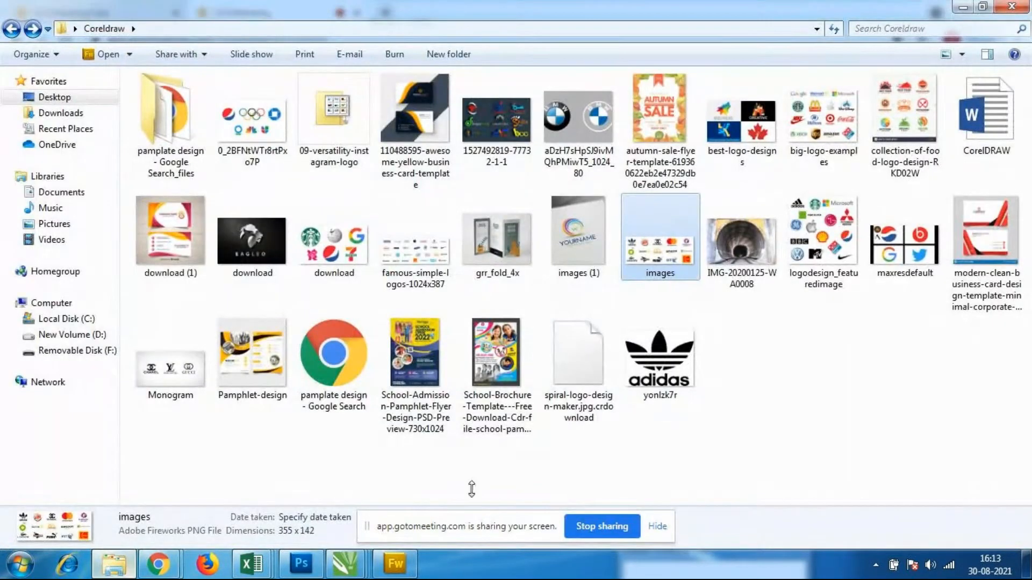
click(665, 445)
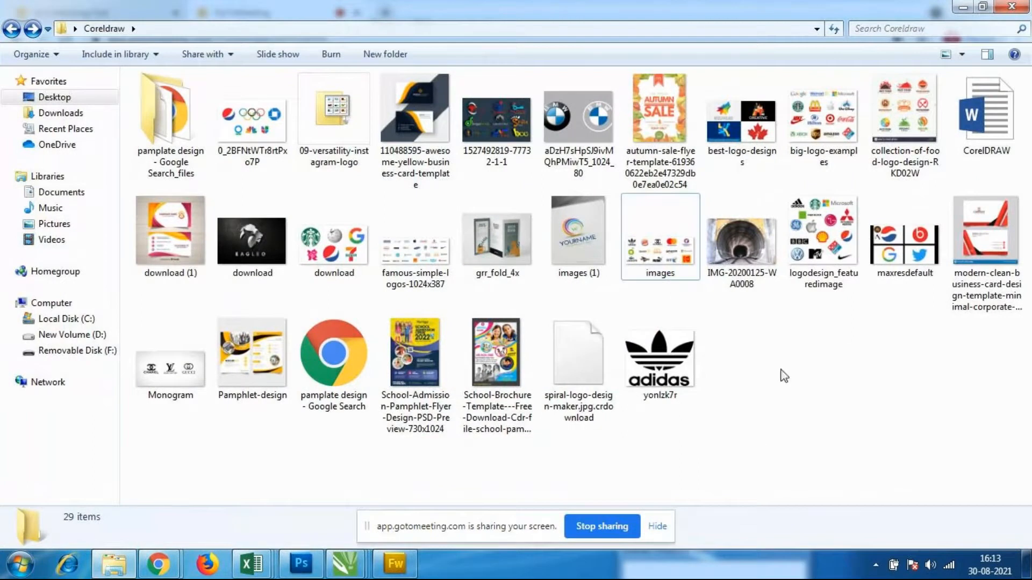
double_click(657, 256)
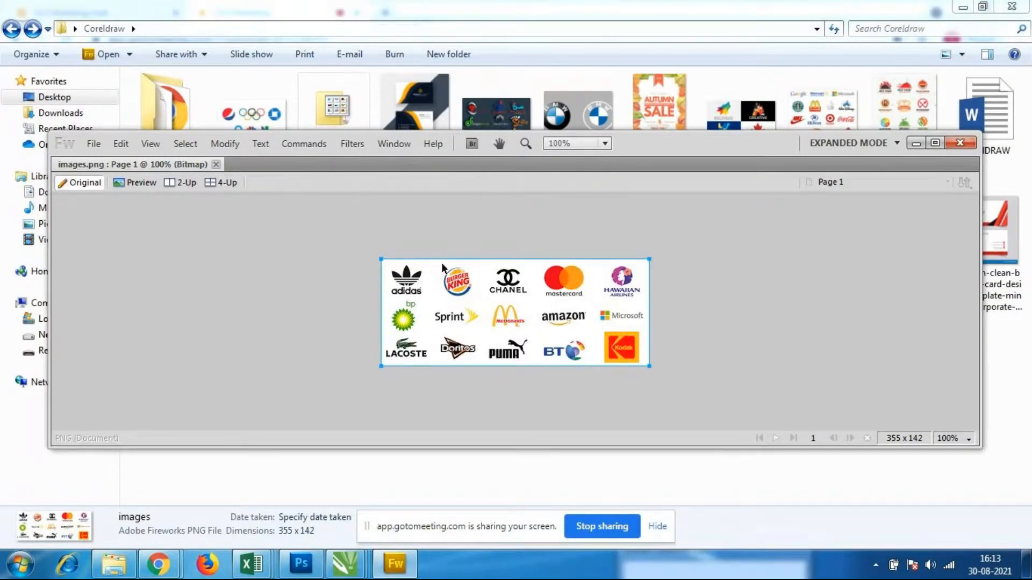
mouse_move(344, 569)
click(350, 517)
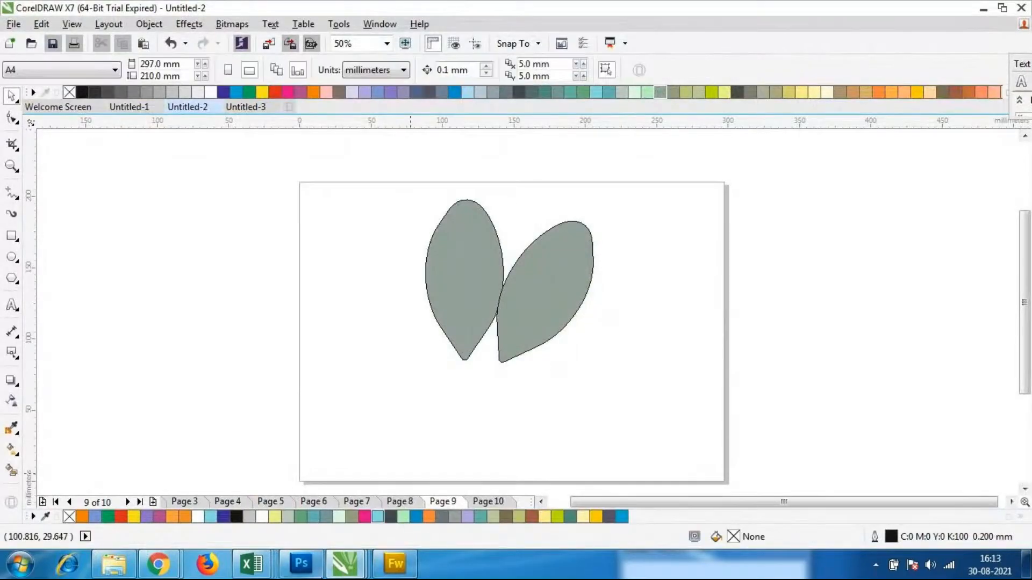
click(151, 571)
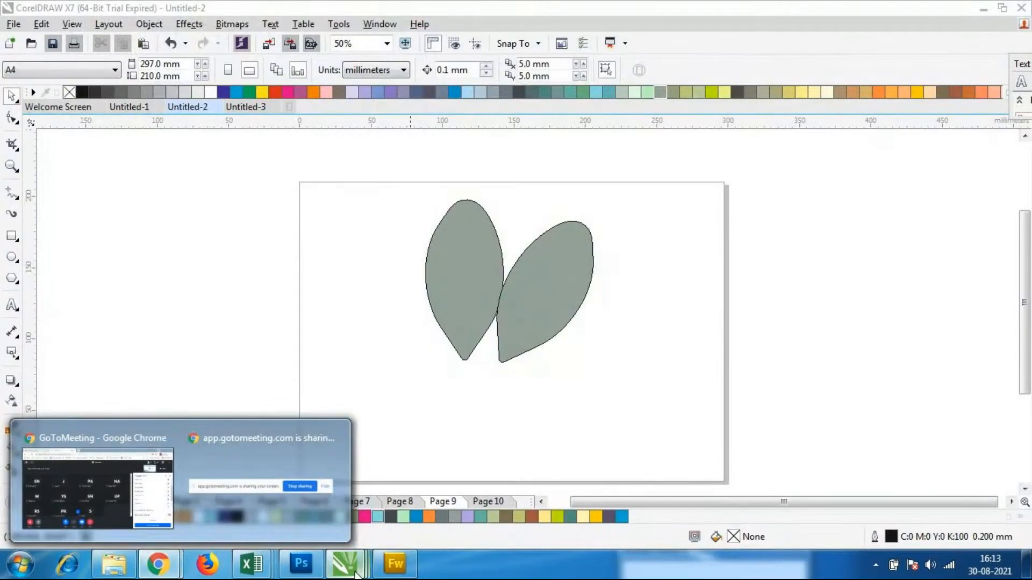
click(120, 573)
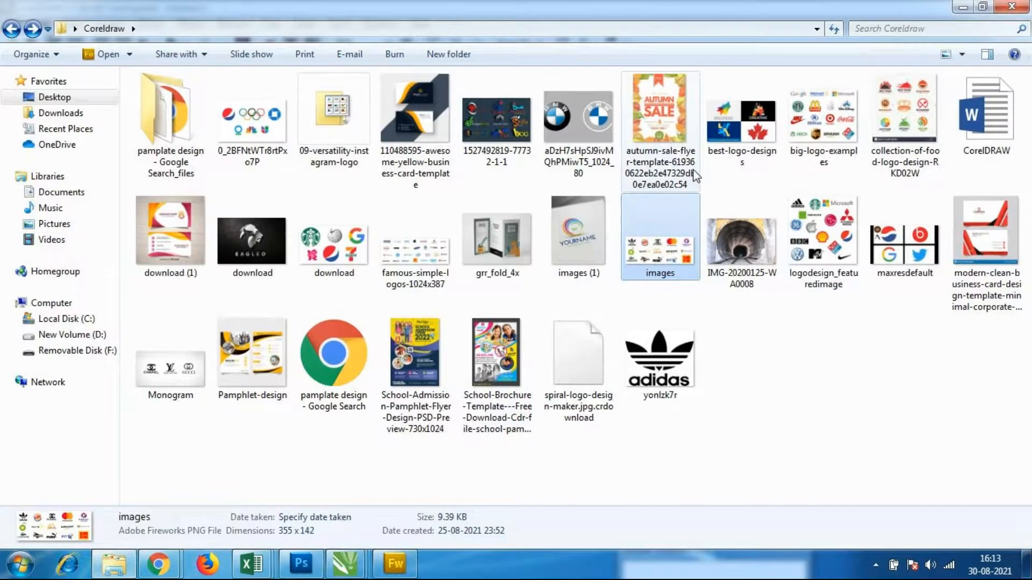
double_click(680, 245)
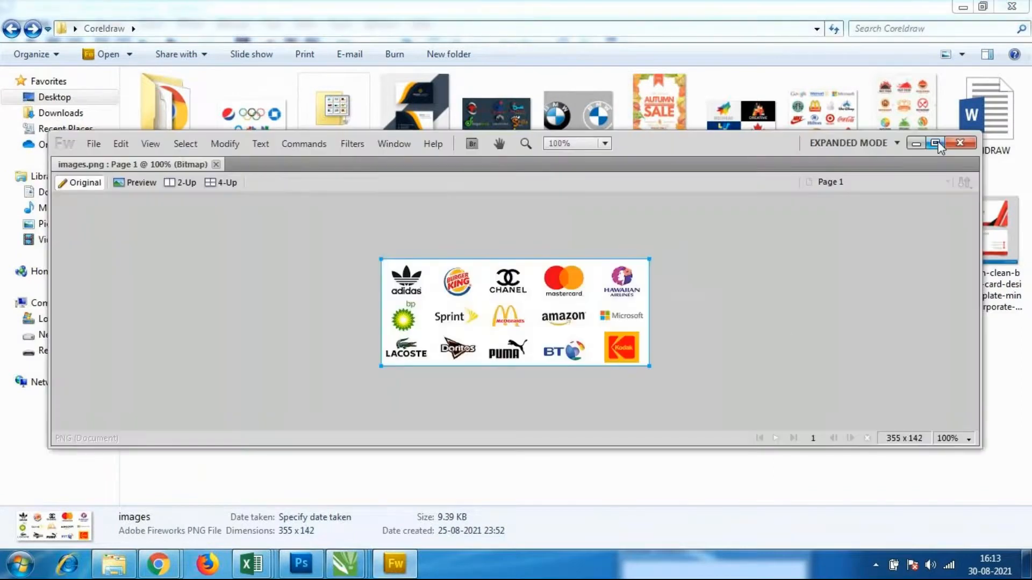
click(920, 143)
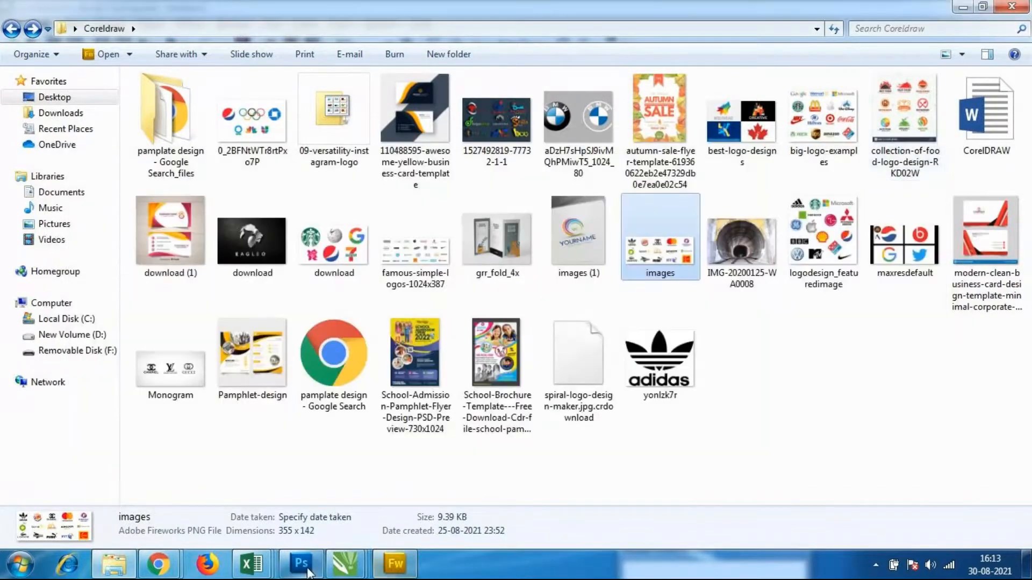
mouse_move(345, 564)
click(345, 481)
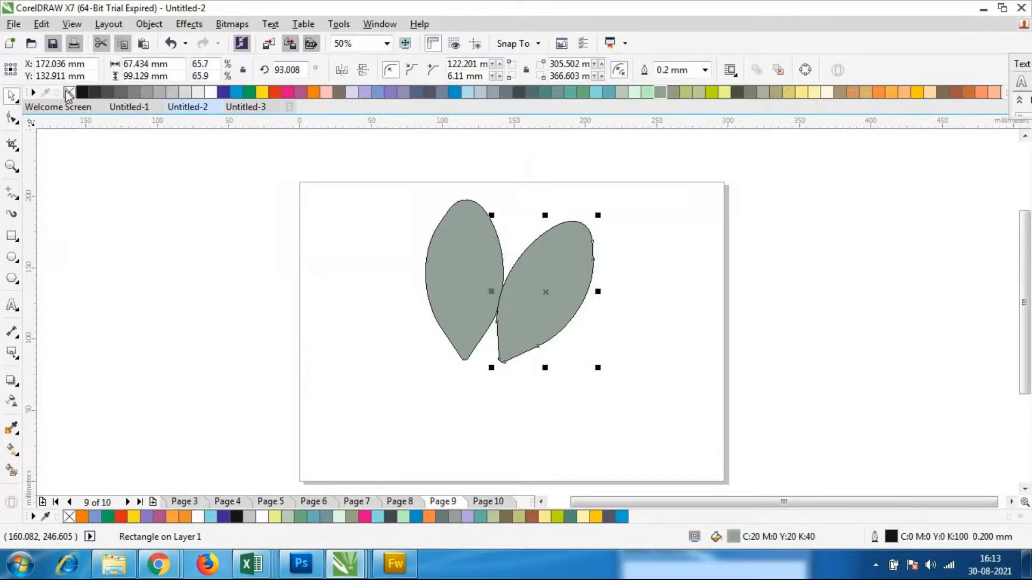
Fill both the tilted leaf and the upright leaf with black
click(82, 92)
click(473, 302)
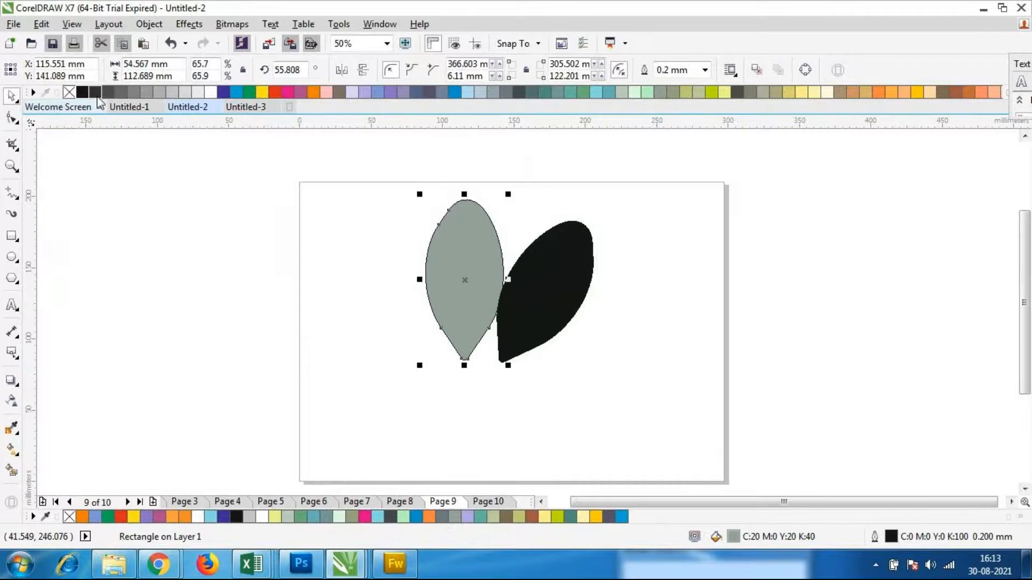
click(82, 92)
click(381, 347)
Duplicate the upright black leaf, tilt the copy counterclockwise, and place it on the left side opposite the right leaf
click(467, 304)
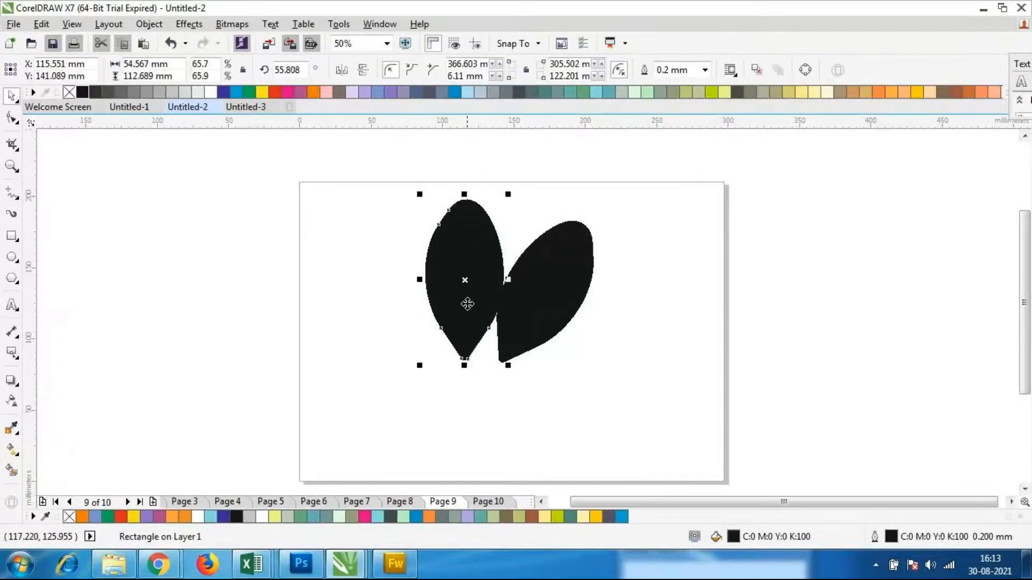
key(ctrl+d)
drag(472, 294, 376, 302)
click(375, 302)
drag(422, 362, 483, 349)
click(373, 281)
drag(374, 288, 388, 300)
click(502, 369)
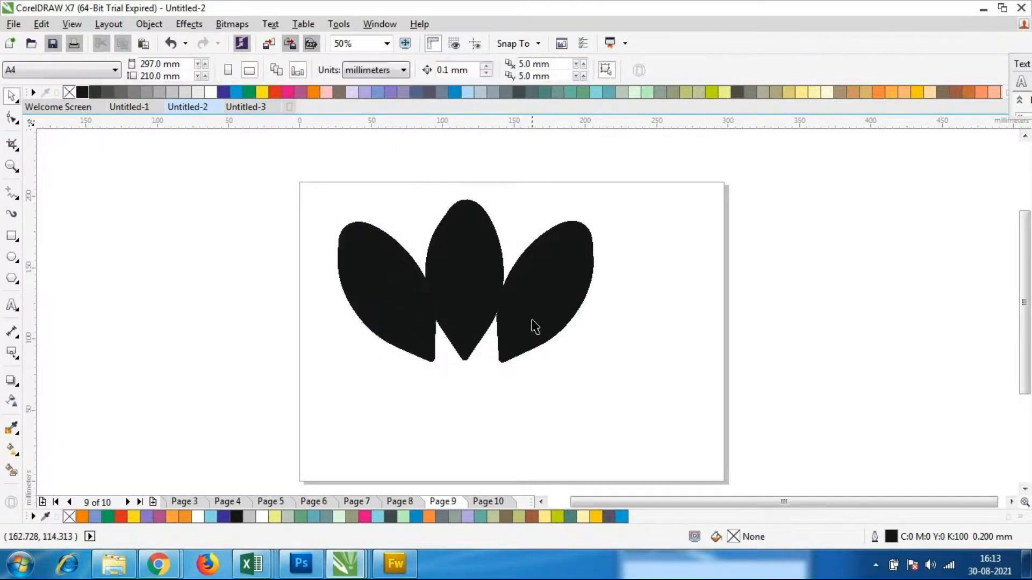
Rotate the right leaf about 10 degrees clockwise so it leans further outward, centred near X 170, Y 124 mm
click(535, 324)
click(539, 321)
drag(600, 372, 550, 312)
click(441, 345)
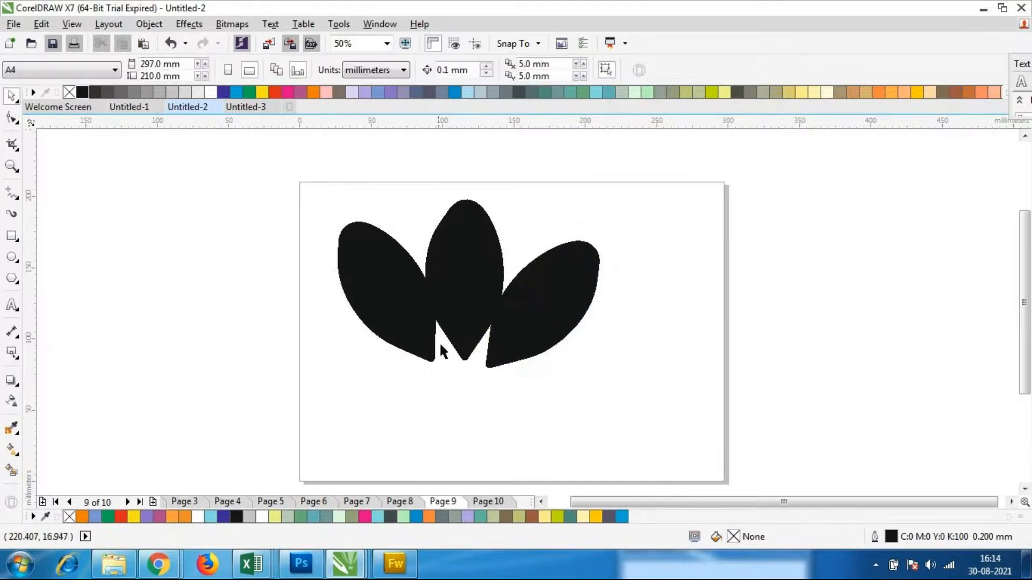
Rotate the left leaf further counterclockwise and reposition it beside the upright leaf to match the right leaf's tilt
click(392, 295)
drag(387, 295, 397, 304)
click(396, 304)
drag(450, 379, 465, 371)
click(420, 313)
drag(420, 314, 392, 311)
click(621, 374)
click(394, 344)
click(677, 357)
Try enlarging the right leaf to about 84 by 94 mm from its lower inner corner, and undo the resize
click(562, 322)
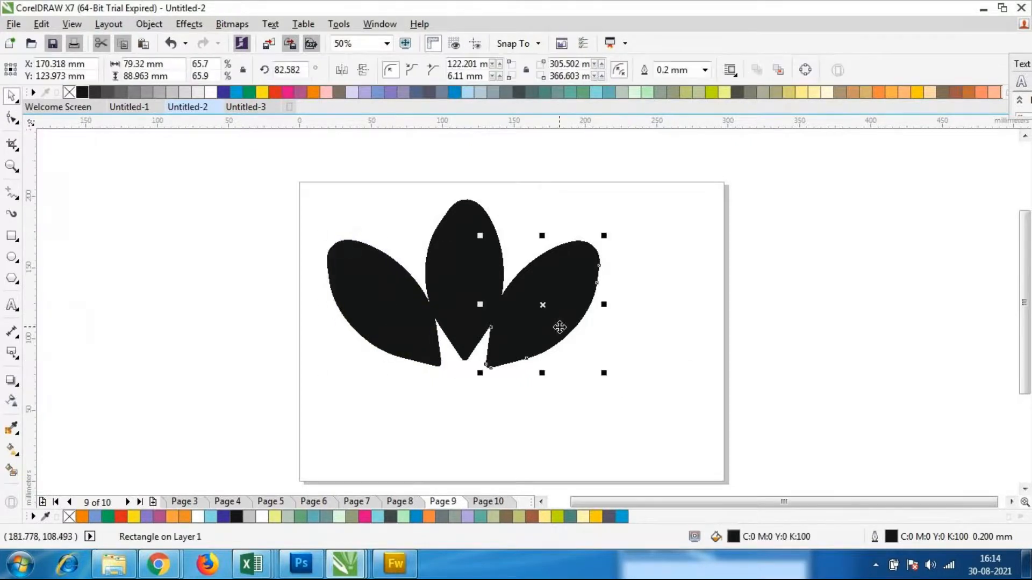
drag(481, 374, 469, 378)
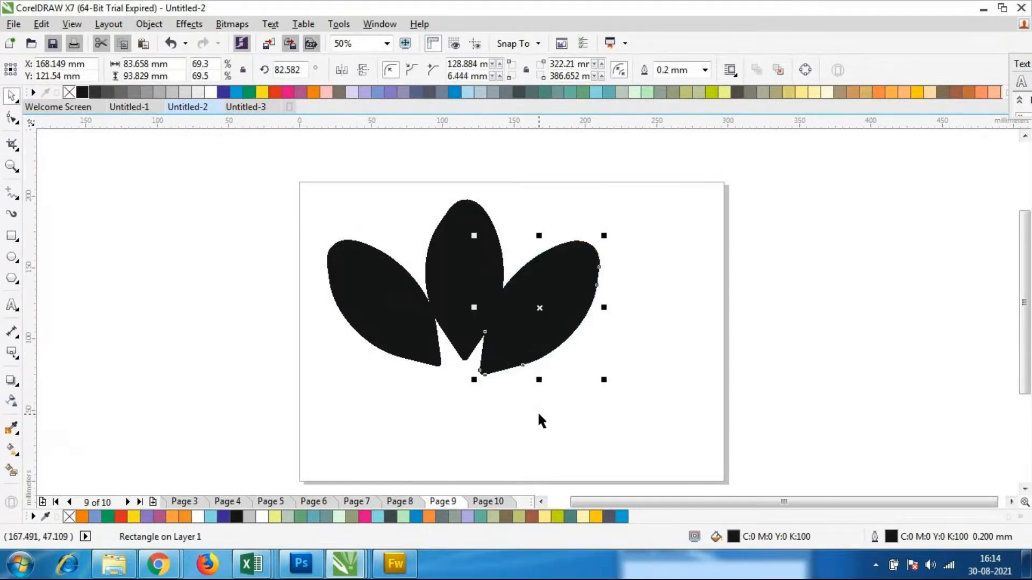
key(ctrl+z)
click(628, 395)
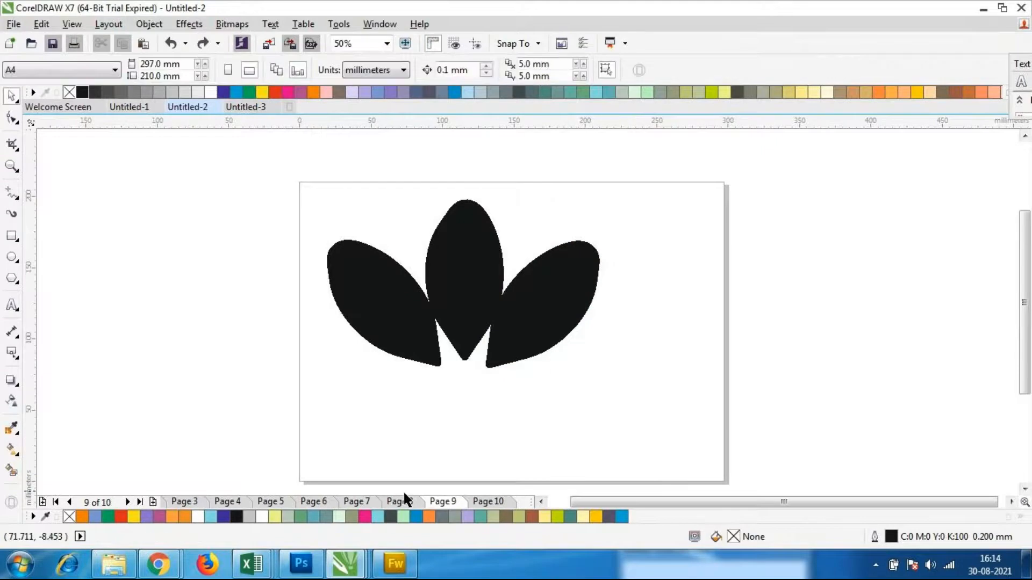
Switch to the Coreldraw folder in Windows Explorer to check the reference logo images
mouse_move(158, 565)
click(139, 500)
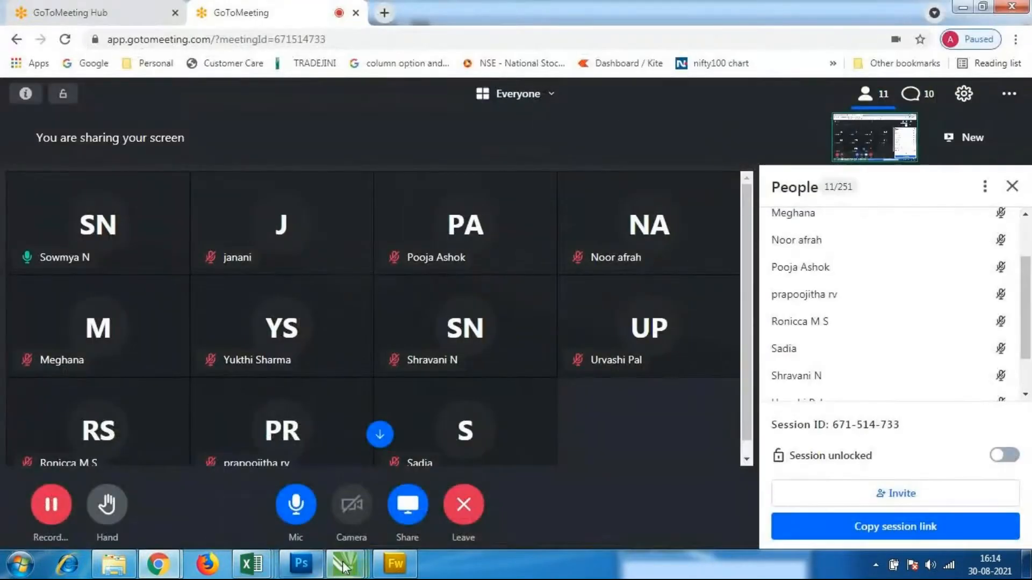
mouse_move(159, 565)
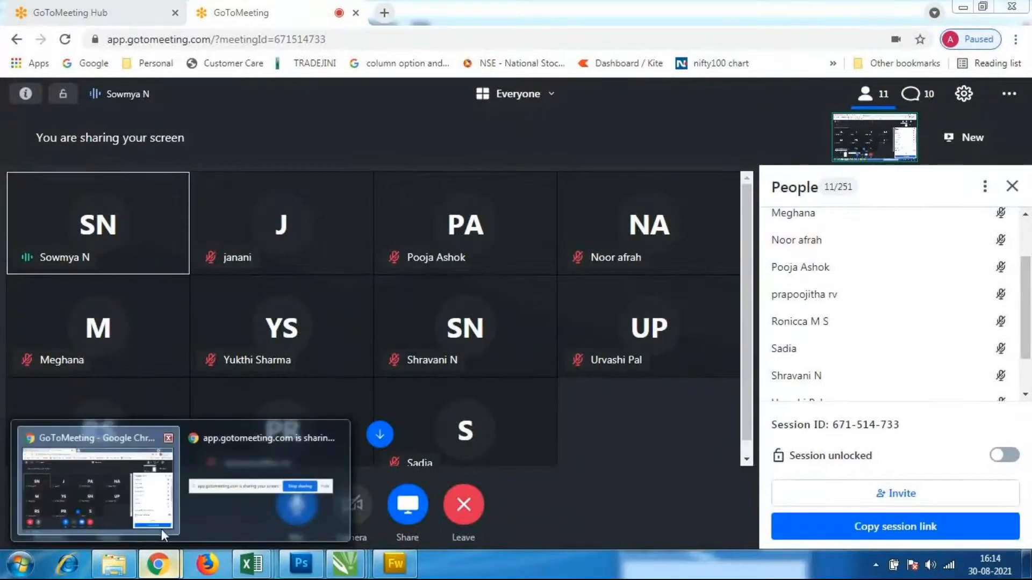
mouse_move(270, 511)
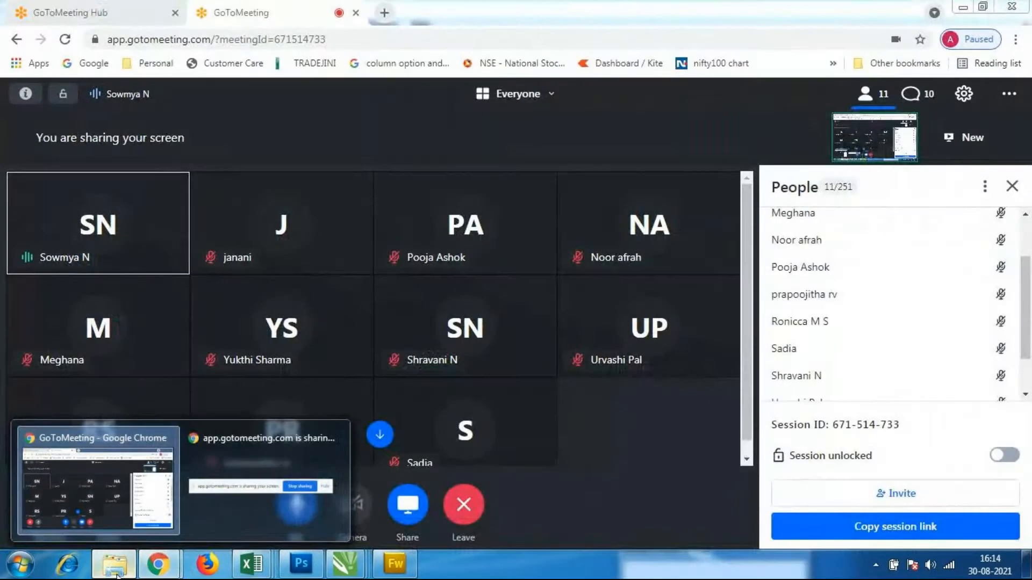
click(114, 565)
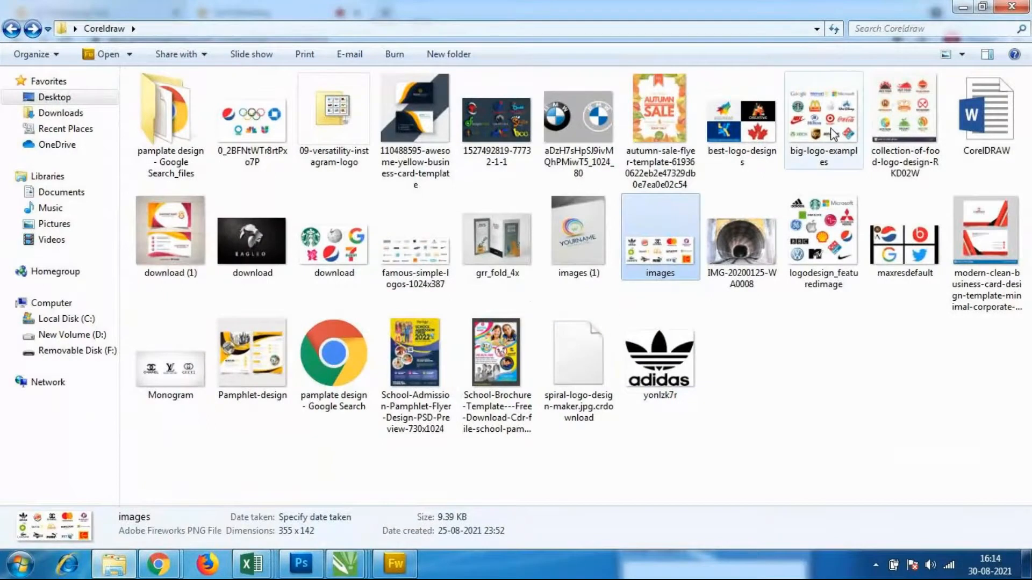
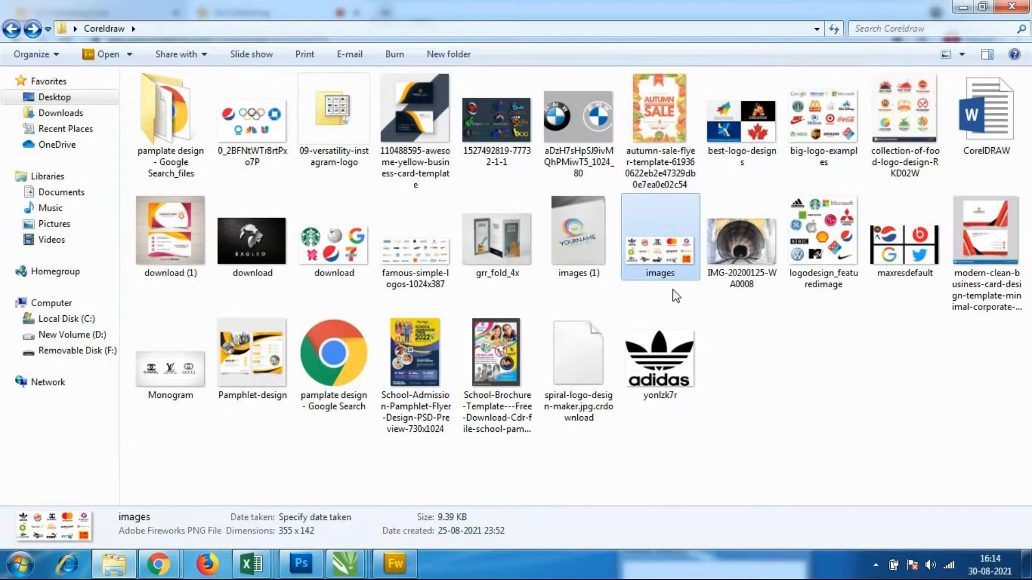
Open the images logo sheet from the Coreldraw folder to check the Adidas trefoil, and return to the Untitled-2 drawing in CorelDRAW
double_click(671, 247)
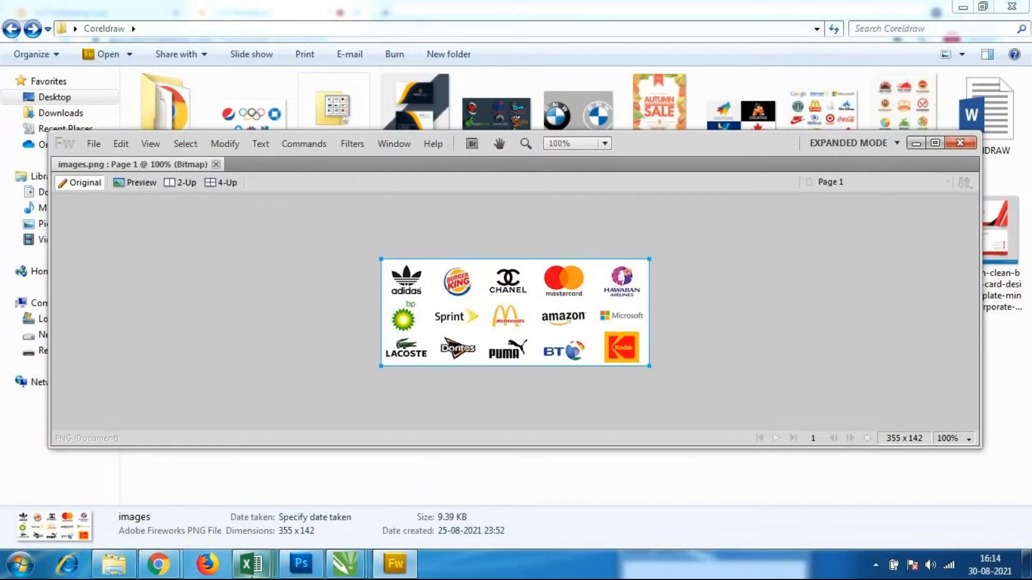
mouse_move(344, 565)
click(373, 475)
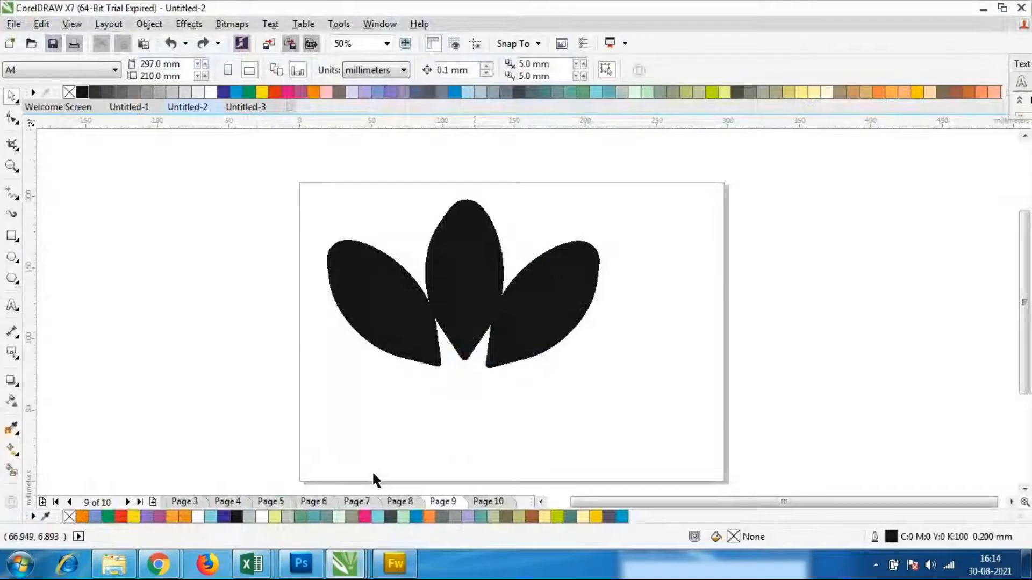
Delete the right and left tilted leaves, keeping only the upright leaf in the middle
click(585, 285)
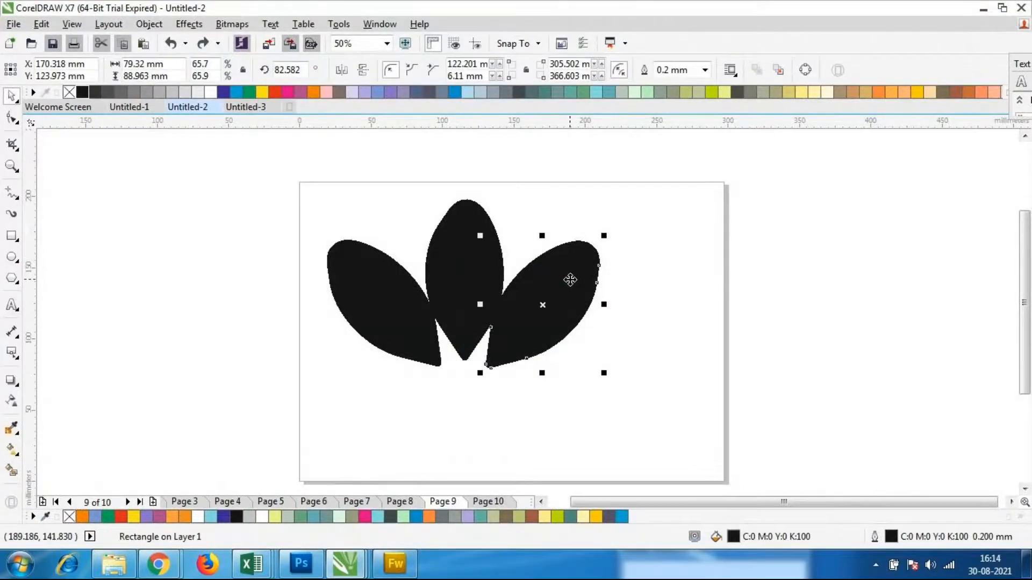
key(Delete)
click(426, 305)
key(Delete)
Set the upright leaf's top-left corner radius to 400 mm
click(473, 299)
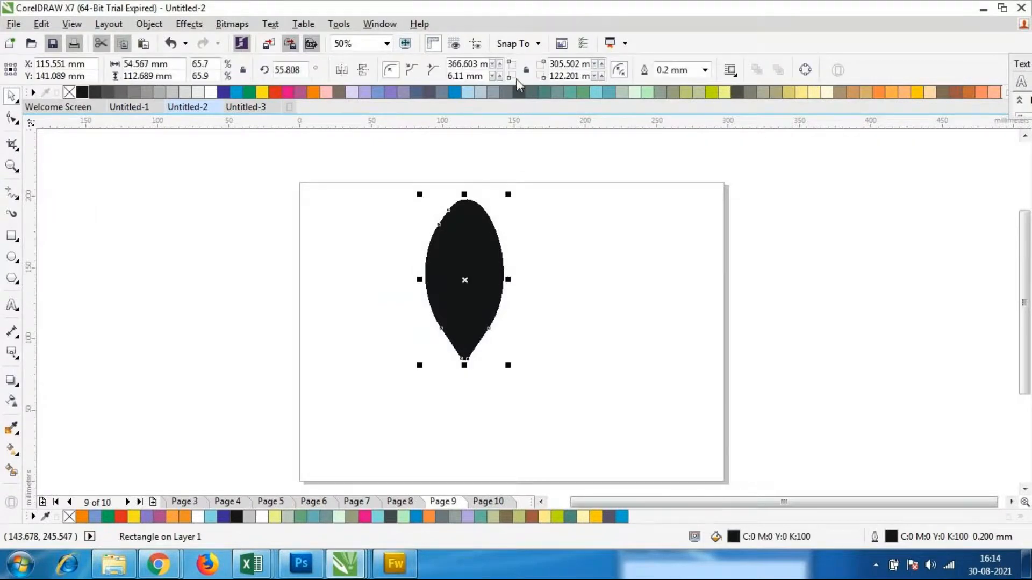
click(618, 352)
click(463, 269)
double_click(479, 64)
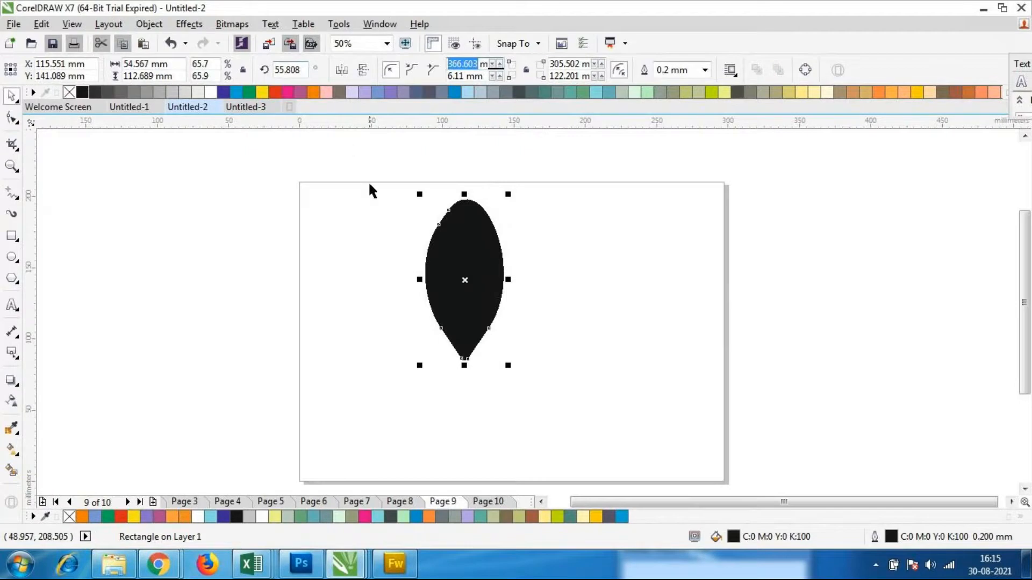
text(4)
key(Return)
click(601, 342)
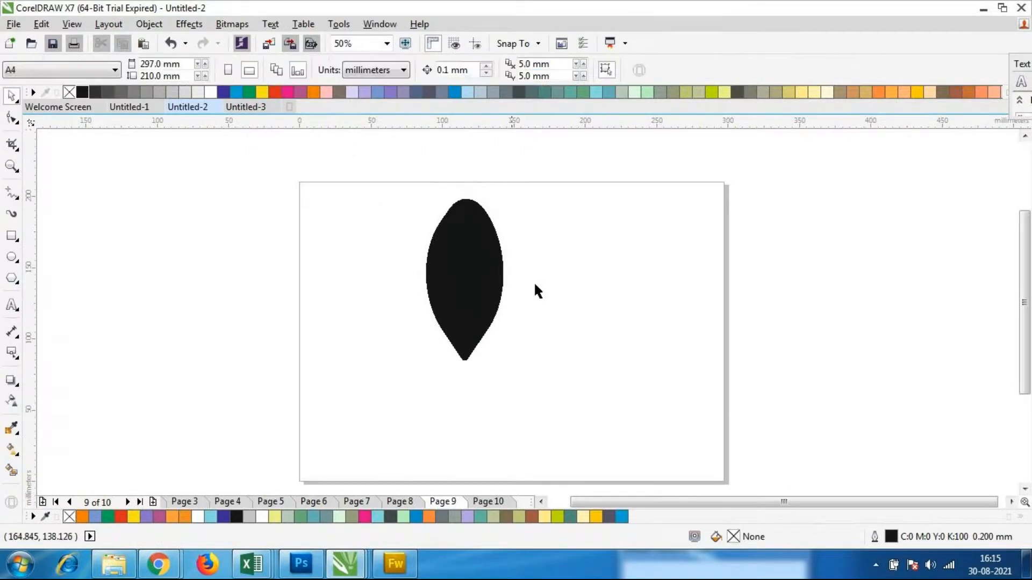
Set the leaf's top-right corner radius to 350 mm
click(492, 272)
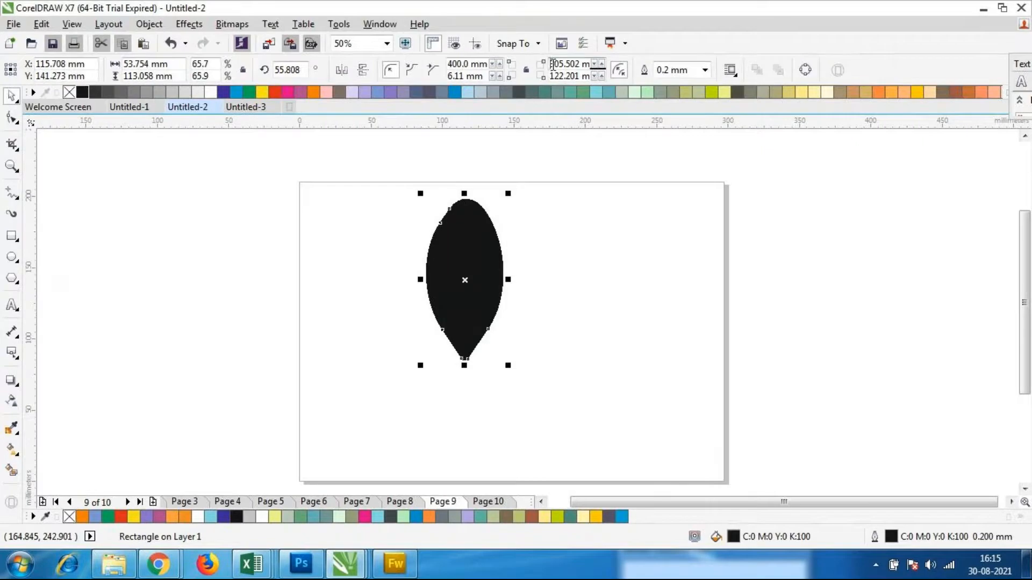
click(554, 63)
text(350)
key(Return)
click(582, 301)
click(477, 283)
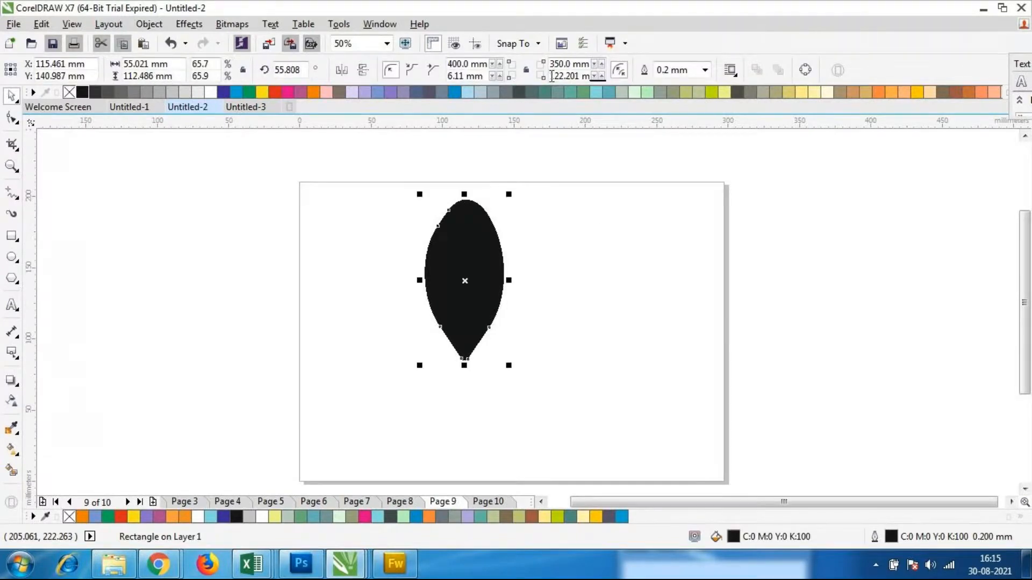
Set the leaf's bottom-right corner radius to 150 mm
drag(552, 76, 687, 76)
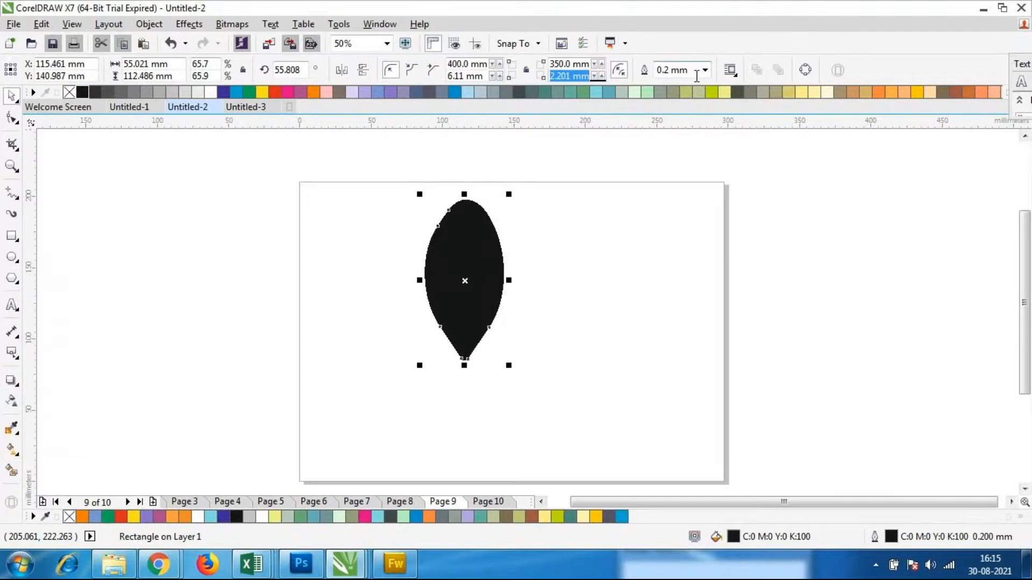
drag(580, 76, 516, 79)
drag(553, 78, 751, 79)
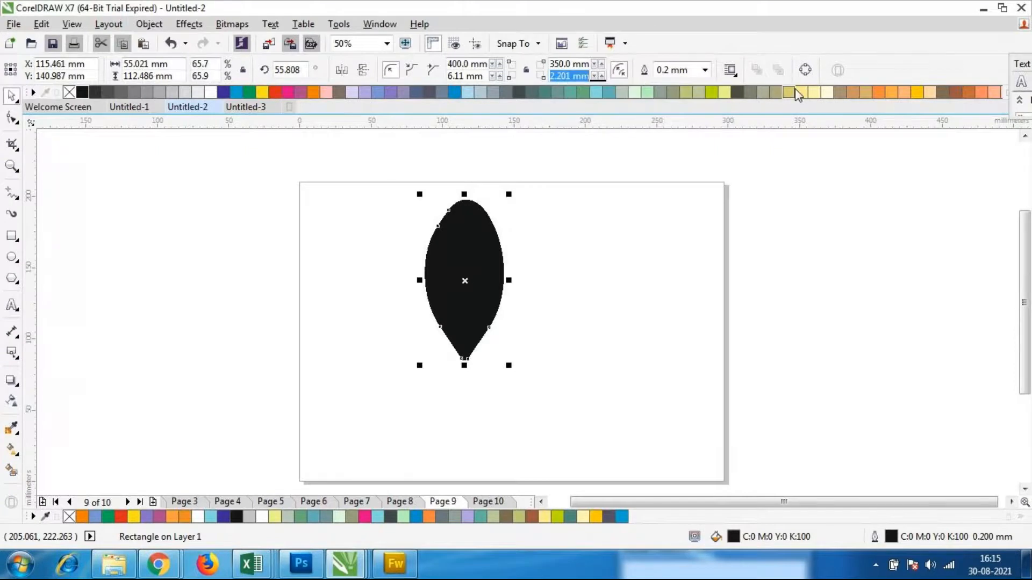
text(150)
key(Return)
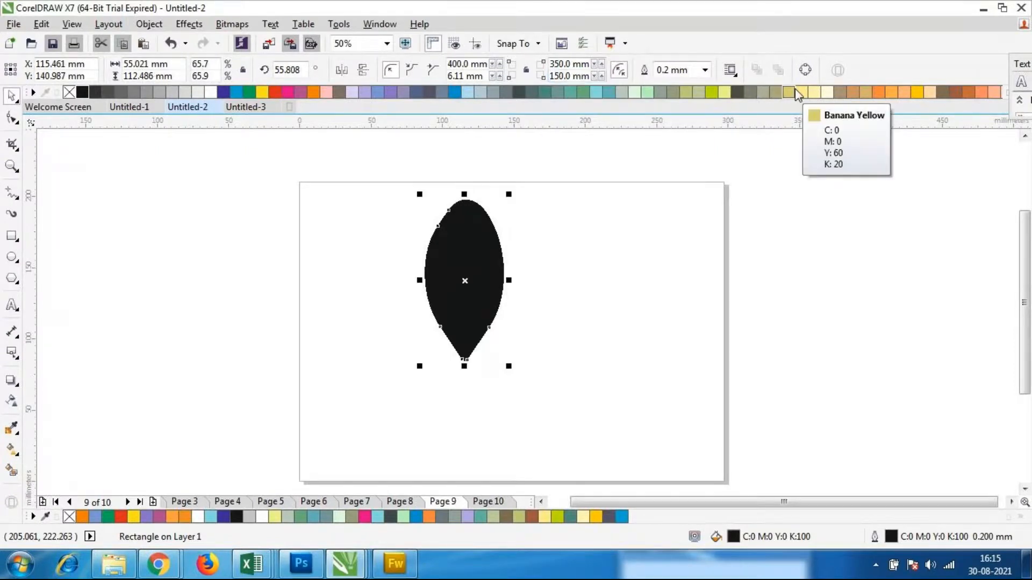
click(624, 323)
Try the scalloped and chamfered corner styles on the leaf and restore the round corners
scroll(456, 252, up, 2)
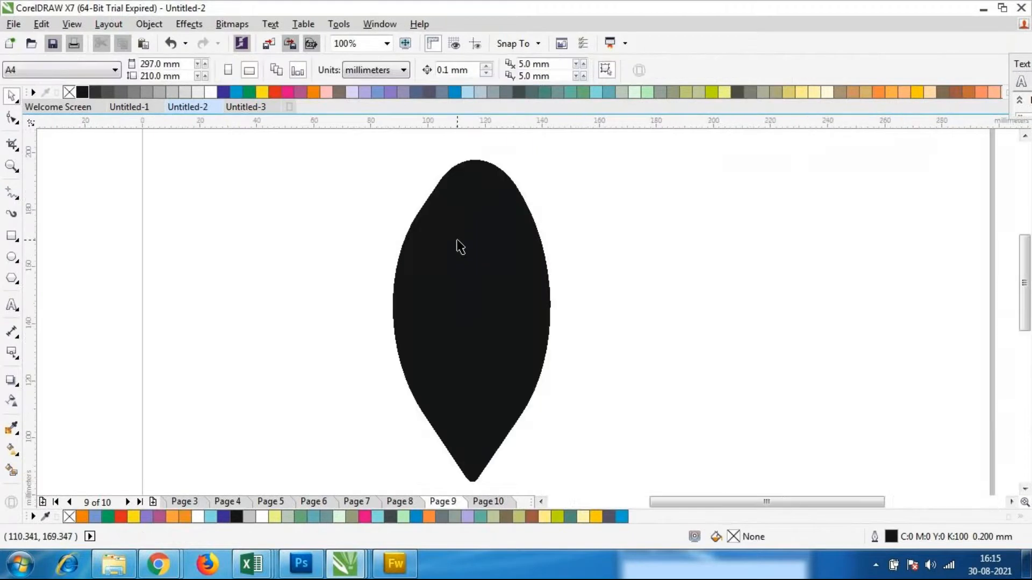
click(466, 210)
scroll(446, 167, down, 2)
scroll(442, 160, up, 2)
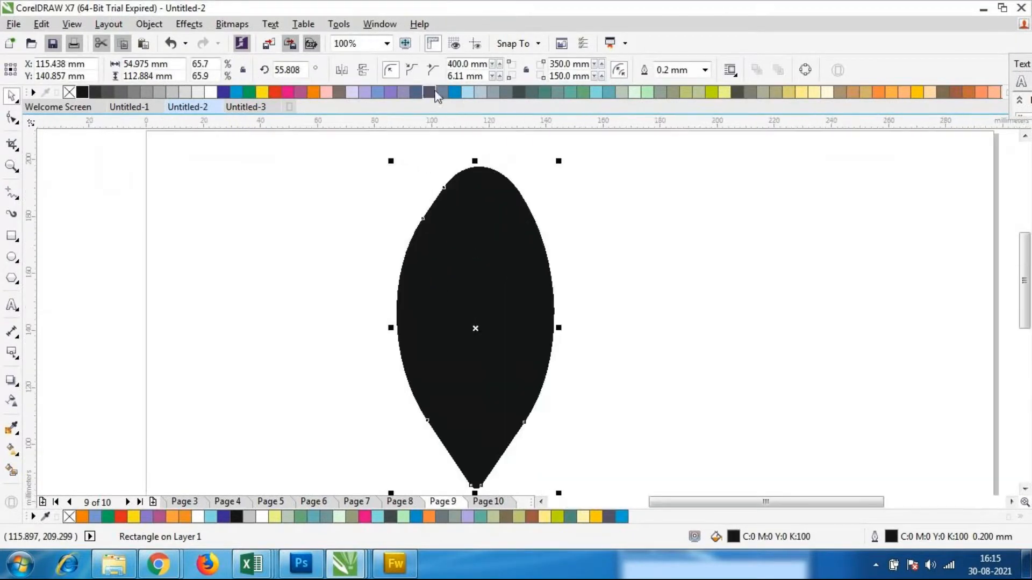
click(419, 72)
click(435, 73)
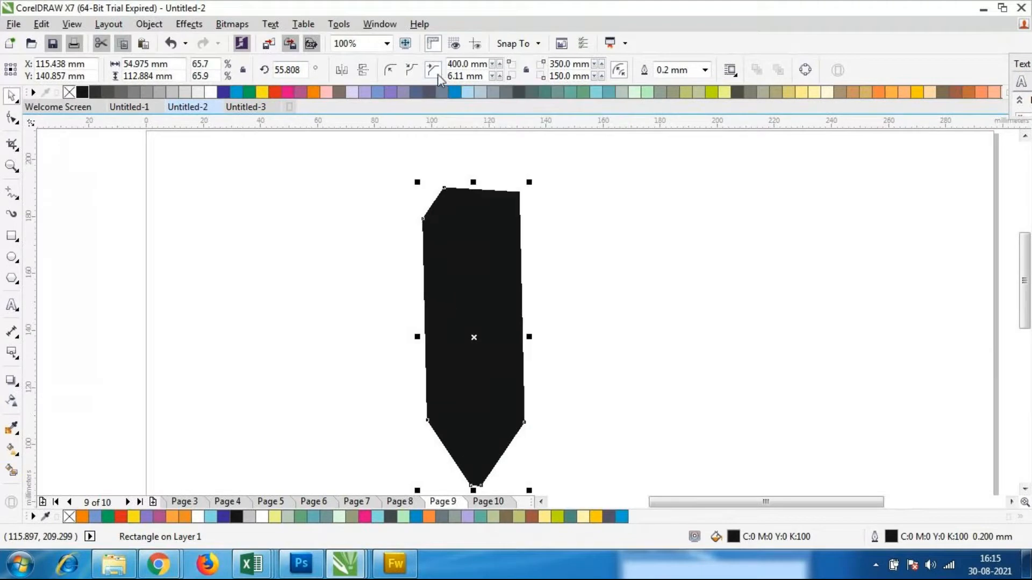
click(388, 73)
click(680, 330)
click(523, 297)
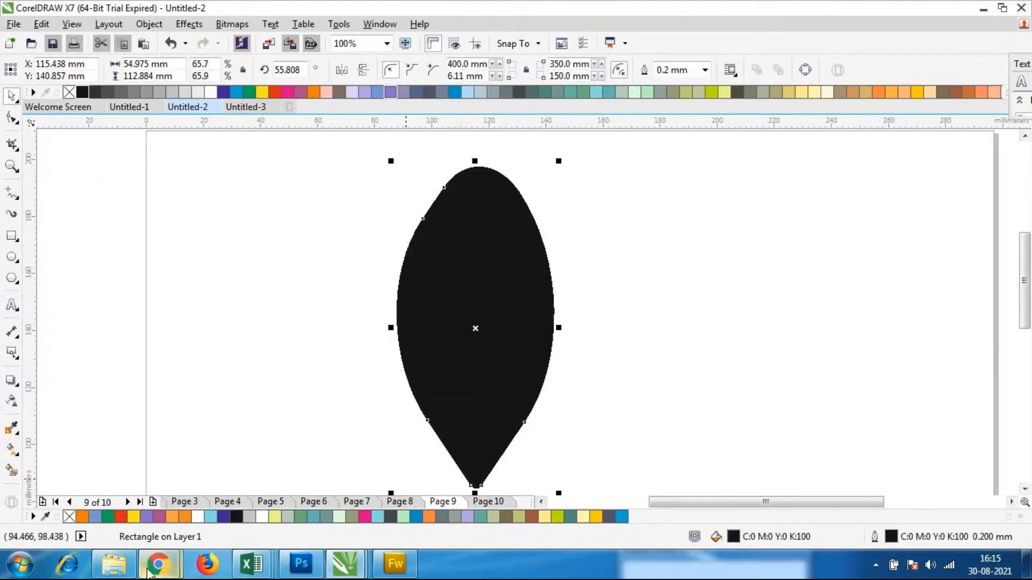
Check the Adidas reference thumbnail in the Coreldraw folder in Windows Explorer and return to the Untitled-2 drawing in CorelDRAW
mouse_move(150, 573)
click(113, 571)
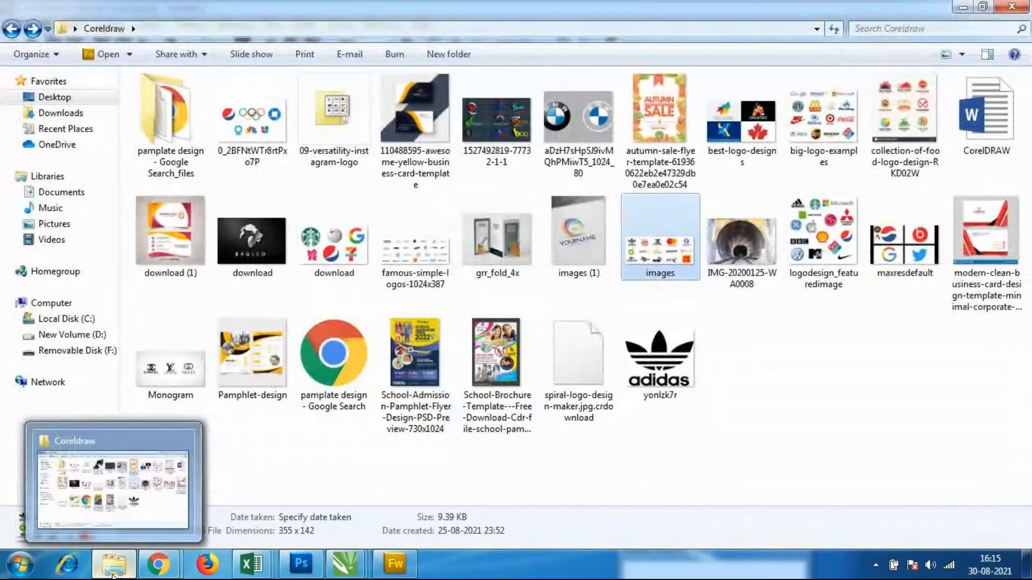
mouse_move(337, 573)
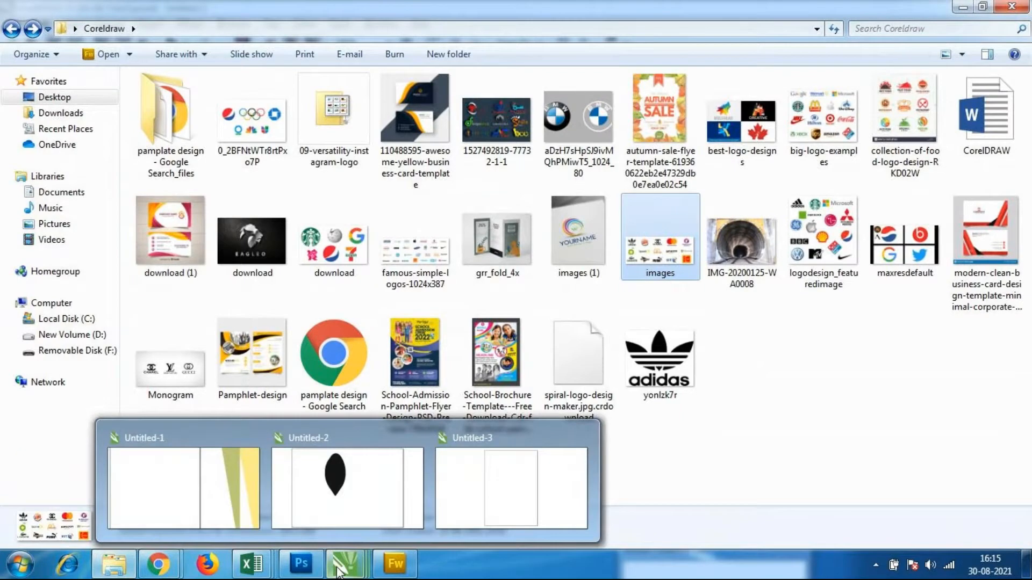
click(338, 508)
Try a bottom-left corner radius of 10 mm on the leaf and undo the change
click(540, 336)
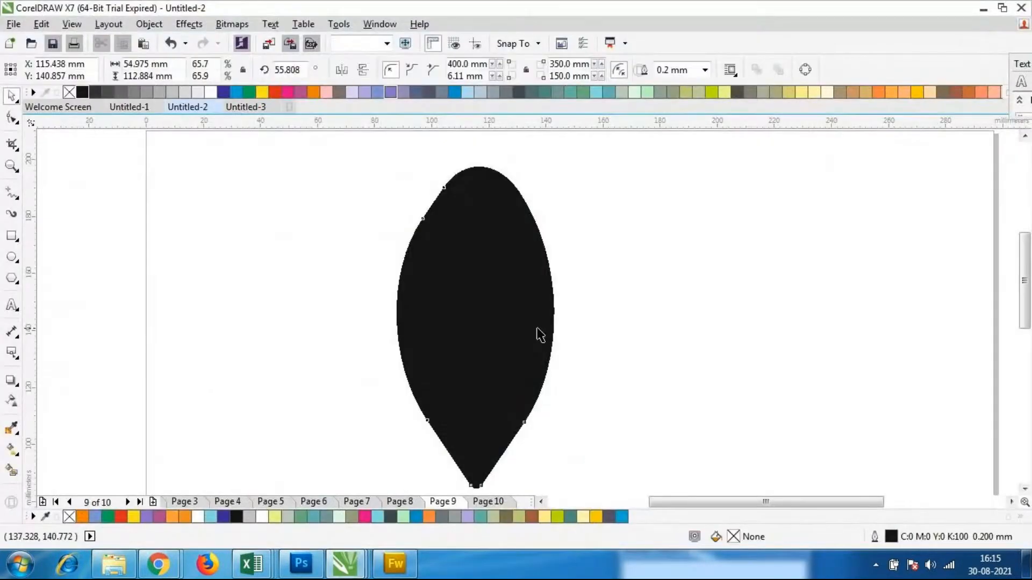
scroll(507, 276, up, 2)
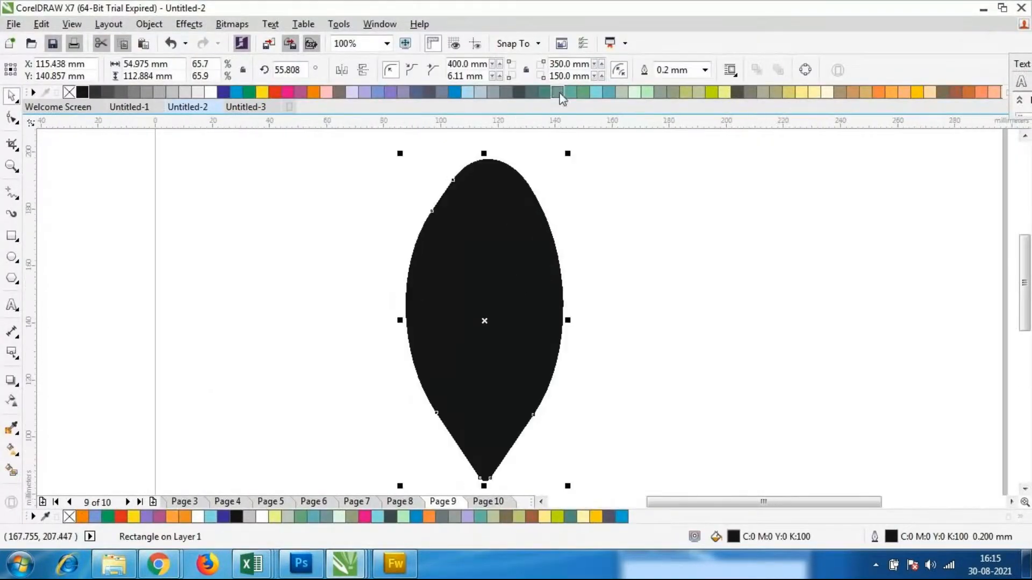
click(487, 76)
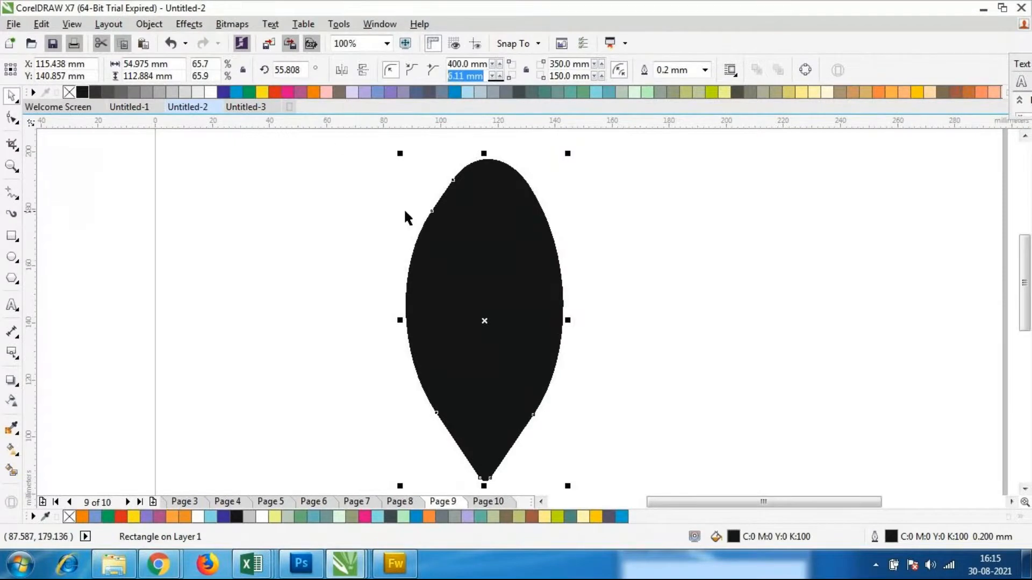
text(10)
key(Return)
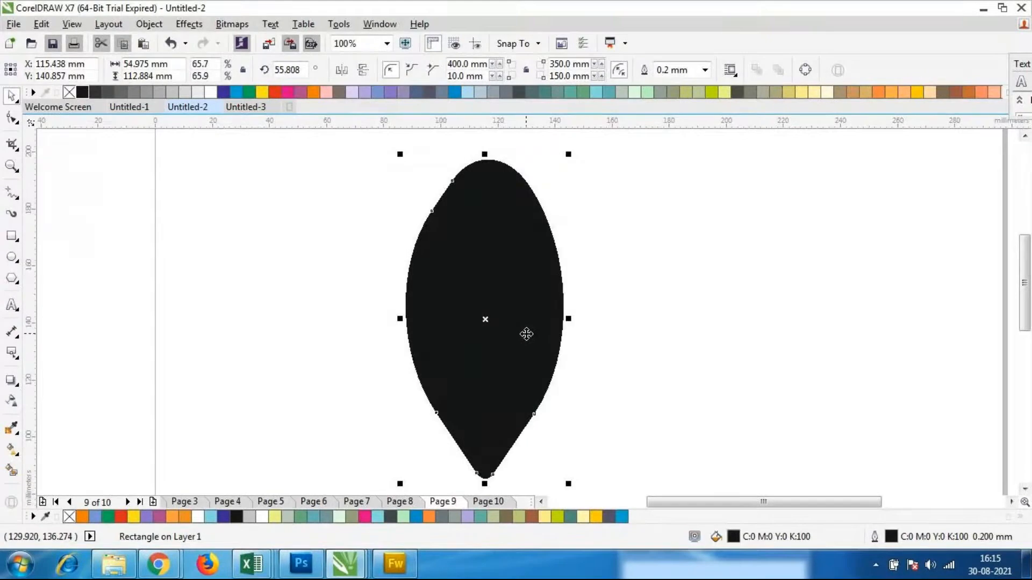
key(ctrl+z)
Set the leaf's top-left corner radius to 600 mm
click(633, 288)
click(515, 256)
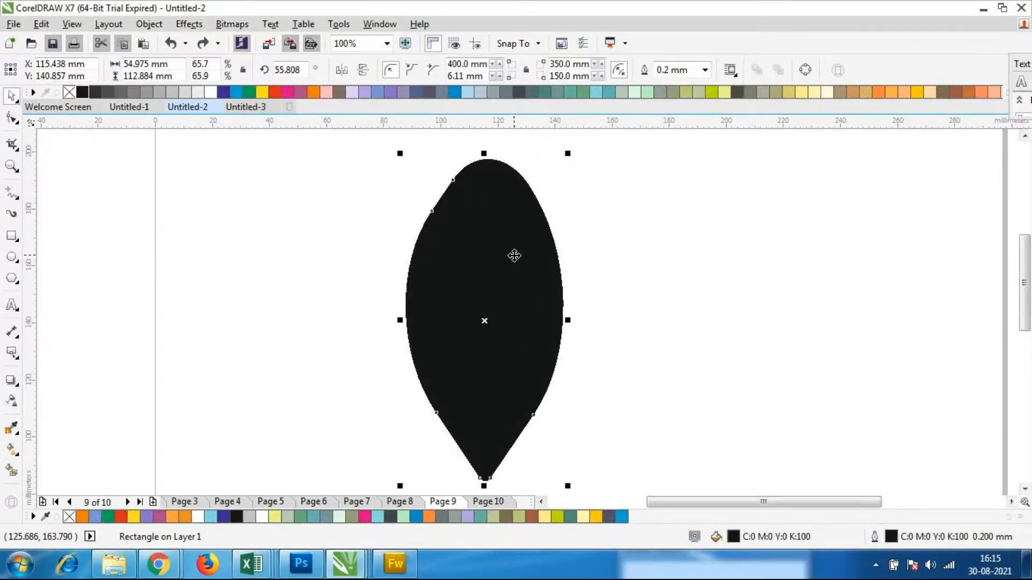
click(488, 64)
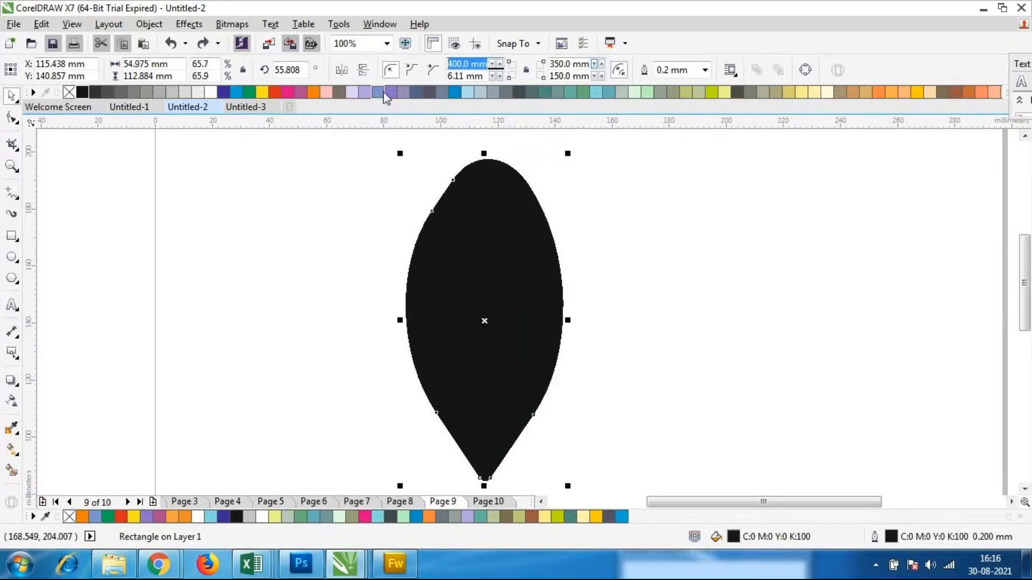
text(600)
key(Return)
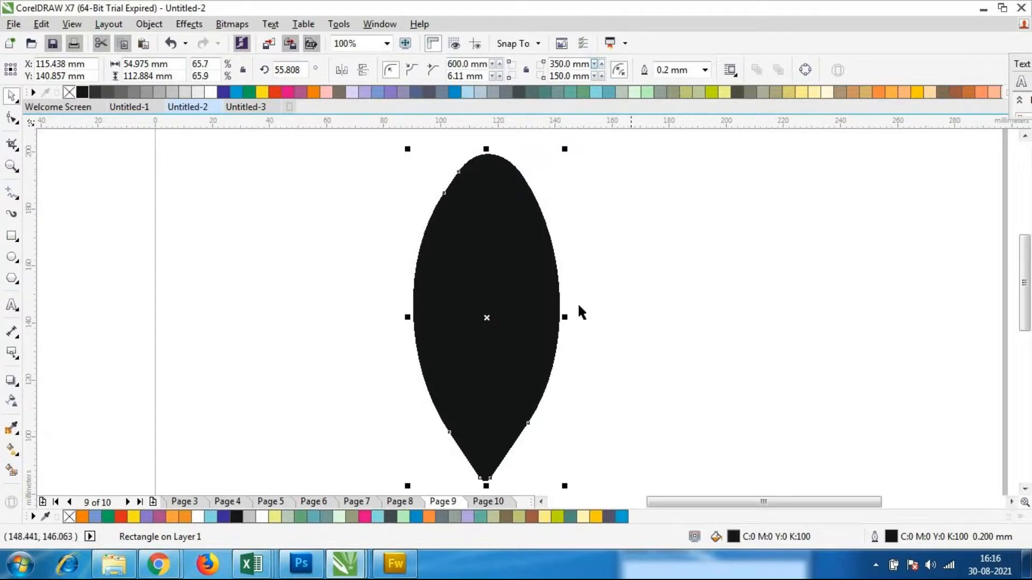
Set the leaf's top-right corner radius to 500 mm
scroll(576, 240, up, 2)
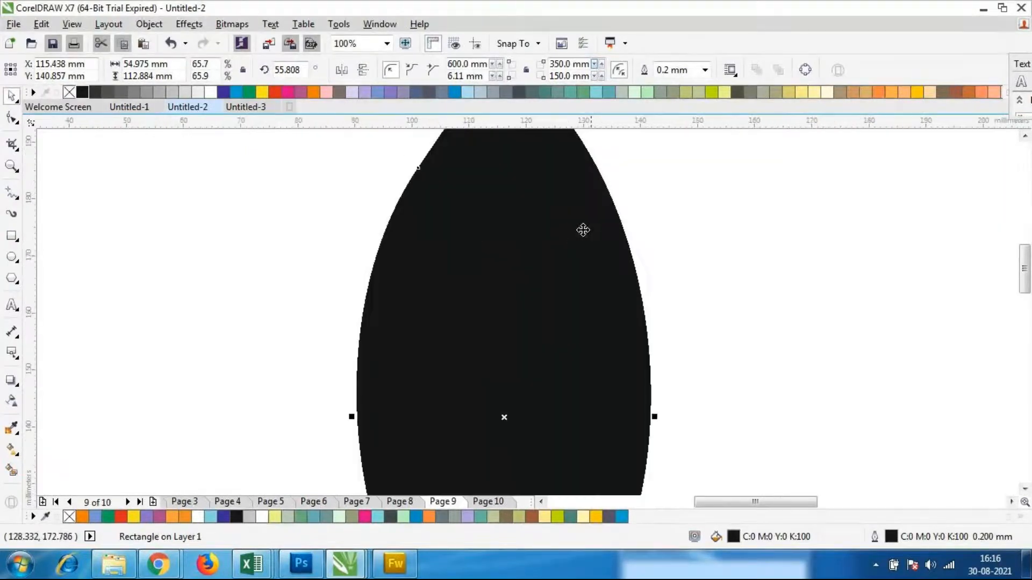
click(553, 63)
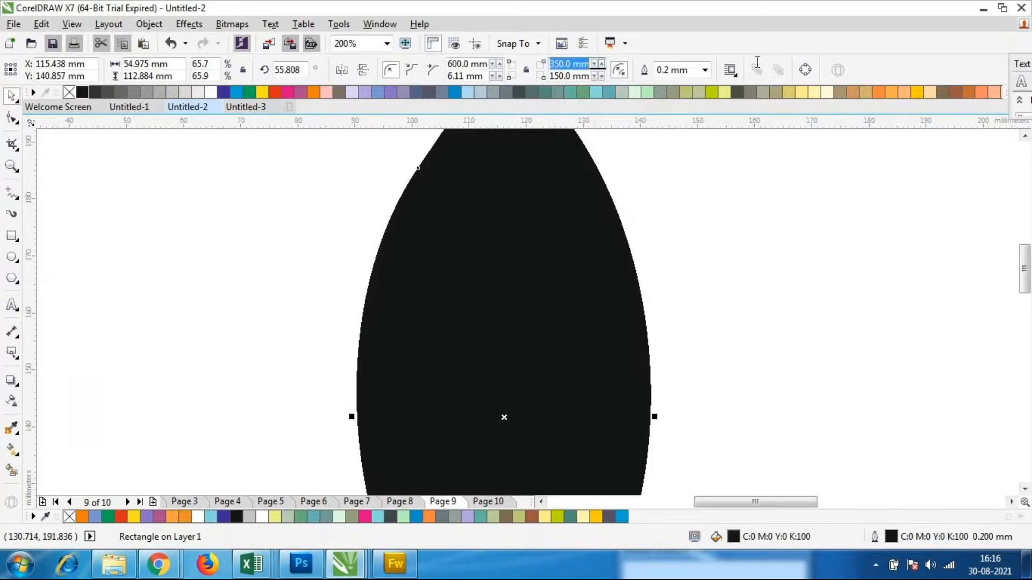
text(500)
key(Return)
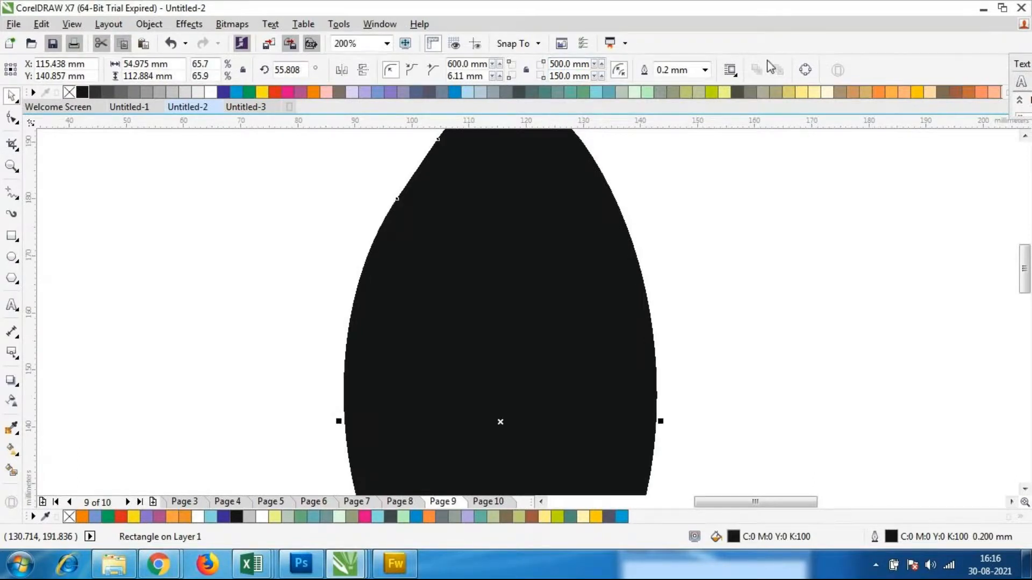
scroll(534, 294, down, 2)
scroll(534, 294, up, 1)
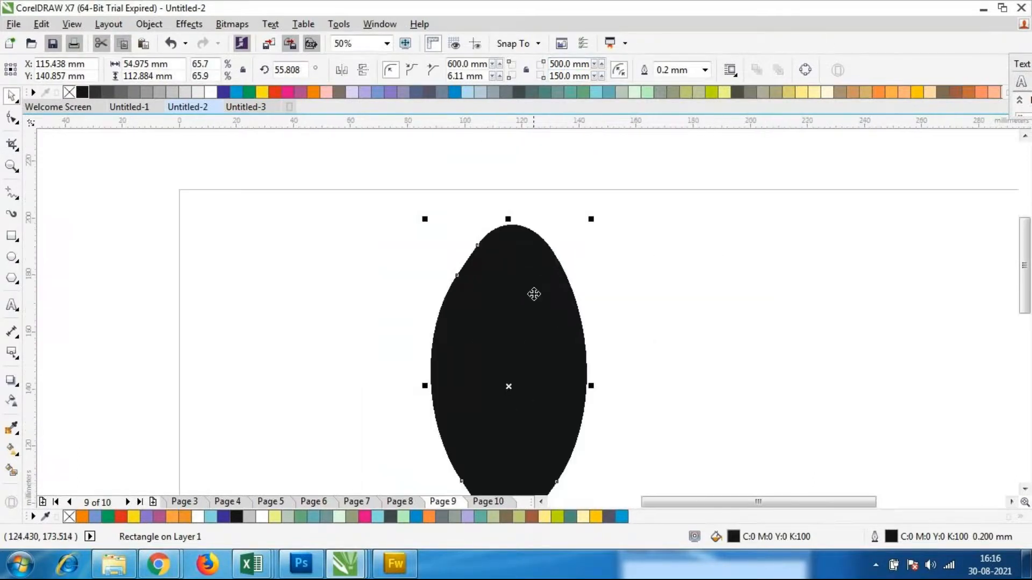
Increase the leaf's top-left corner radius to 700 mm and inspect the reshaped outline
triple_click(490, 65)
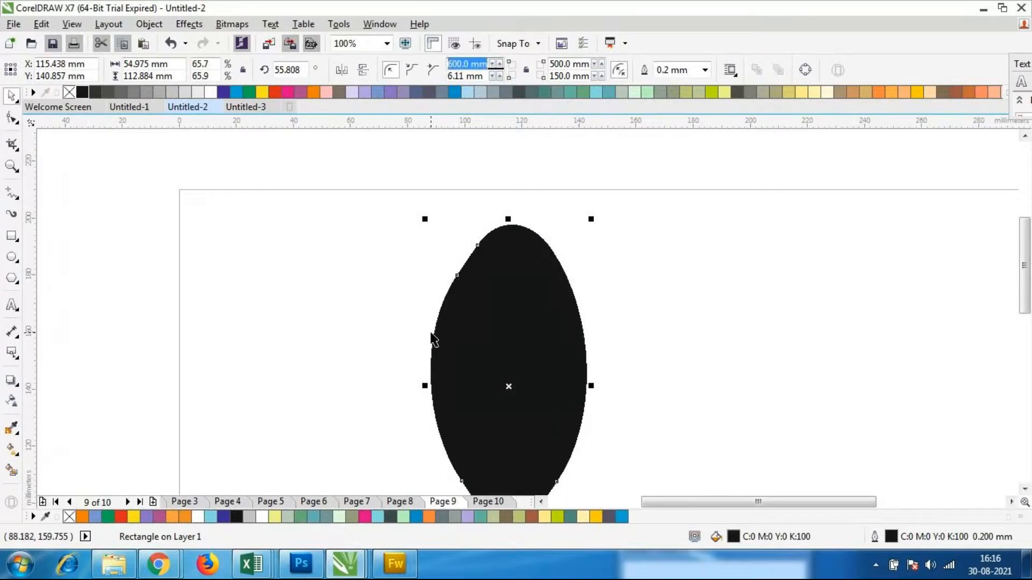
text(700)
key(Return)
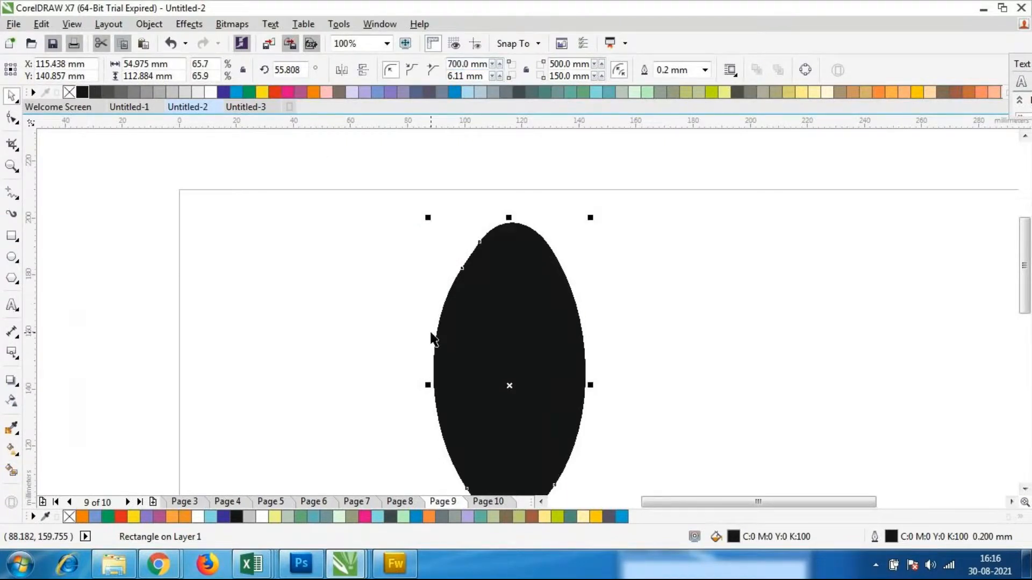
click(418, 214)
scroll(477, 337, down, 1)
scroll(486, 356, up, 1)
scroll(479, 362, down, 1)
scroll(495, 403, up, 1)
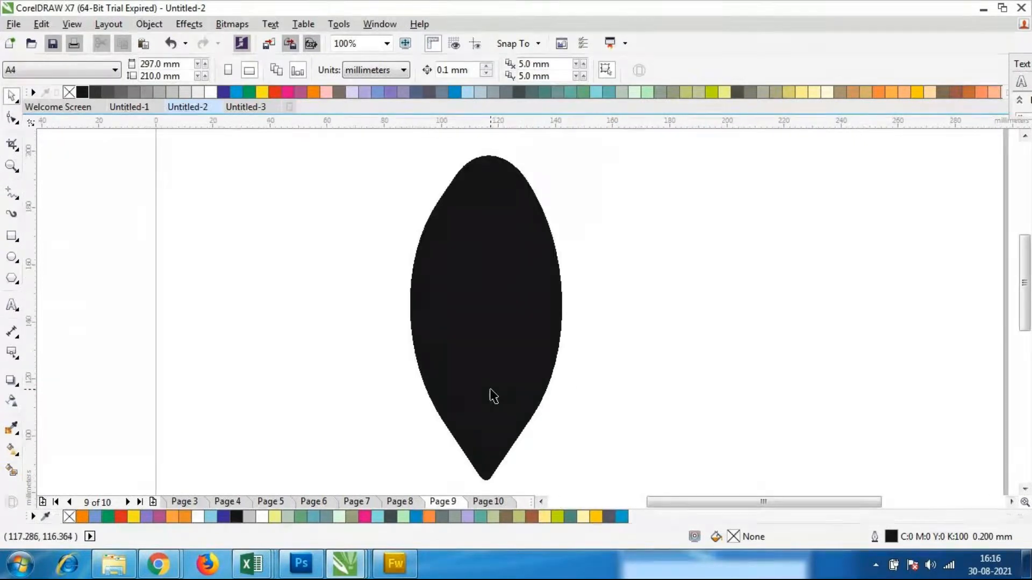
Draw a four-sided polygon about 87 by 88 mm in the empty area to the right of the leaf
click(9, 276)
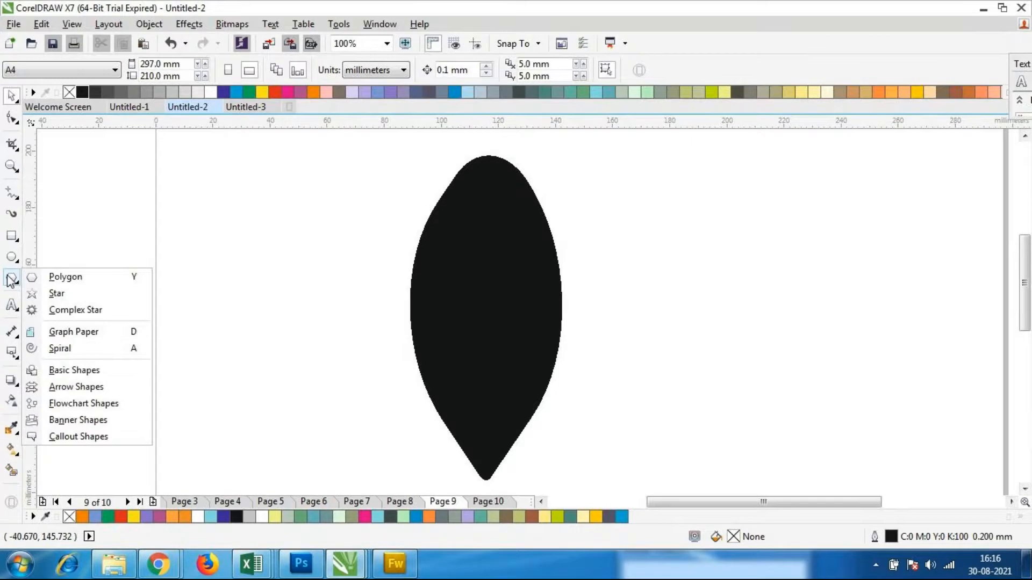
click(109, 283)
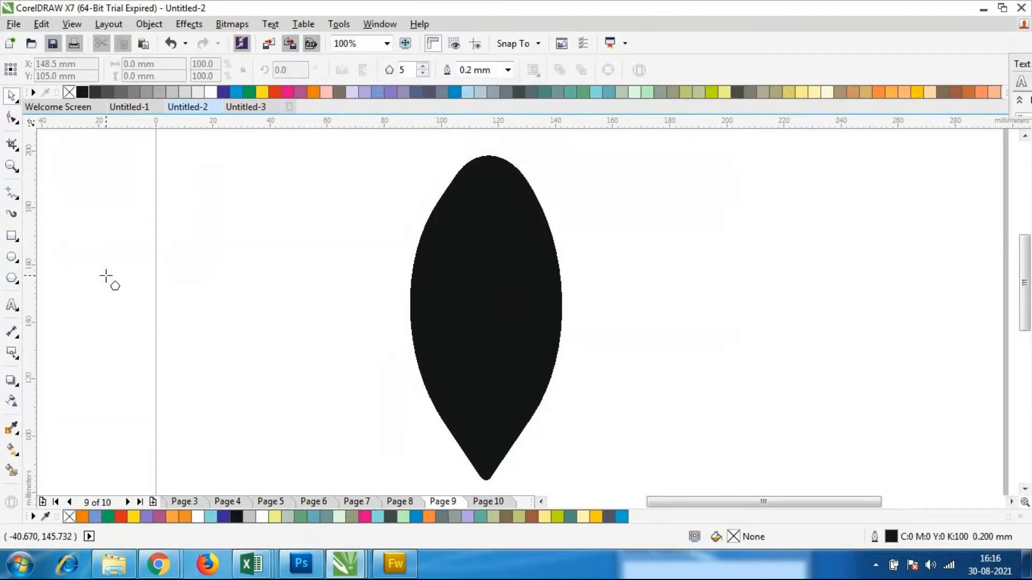
click(422, 75)
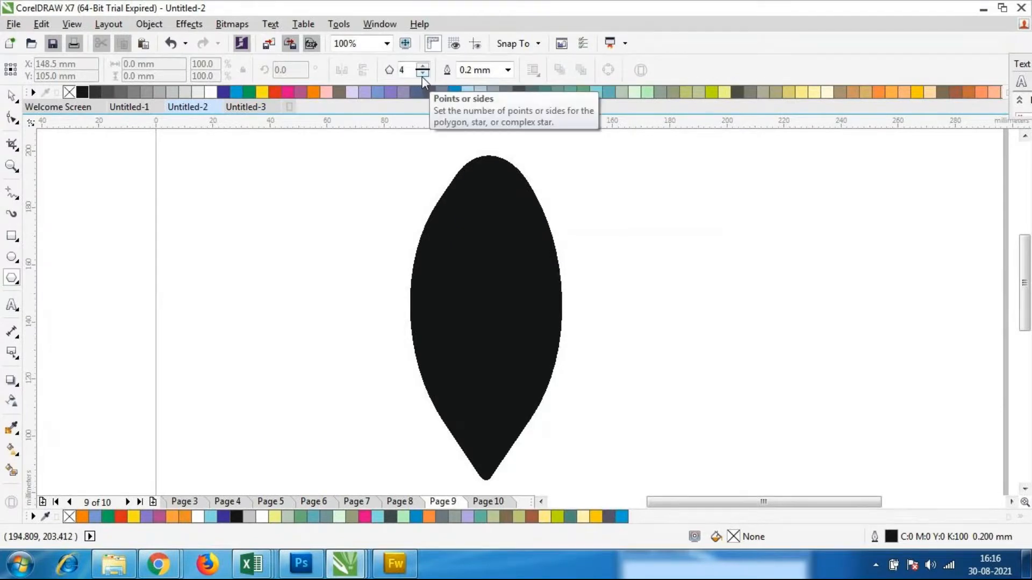
drag(674, 181, 914, 425)
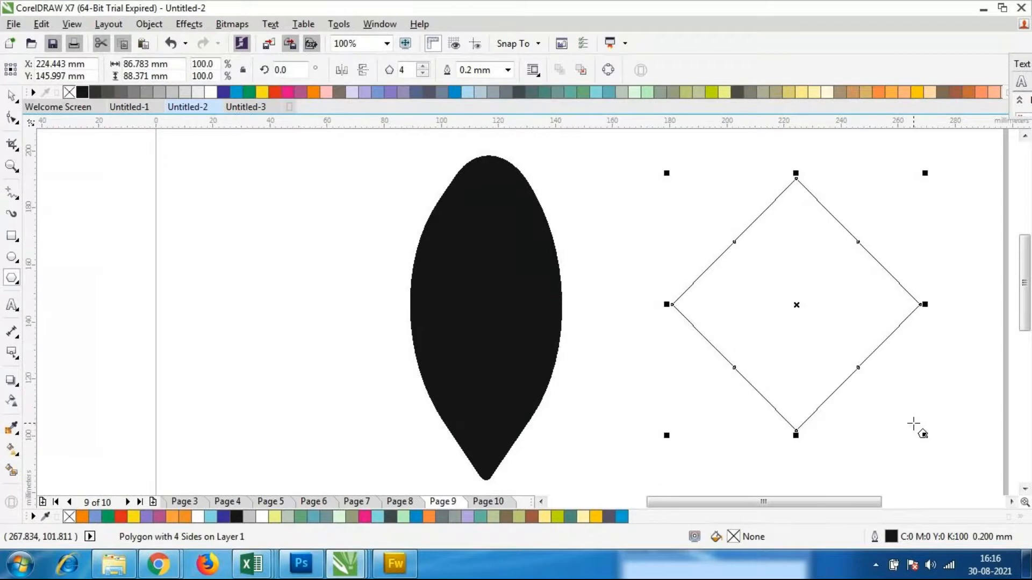
Reduce the polygon beside the leaf to three sides and delete it
click(423, 75)
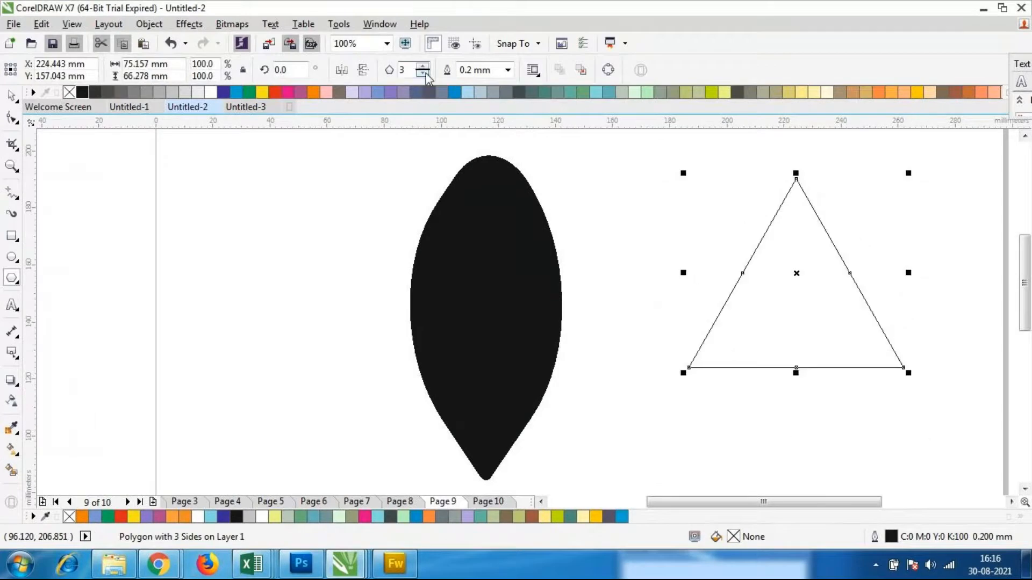
click(12, 95)
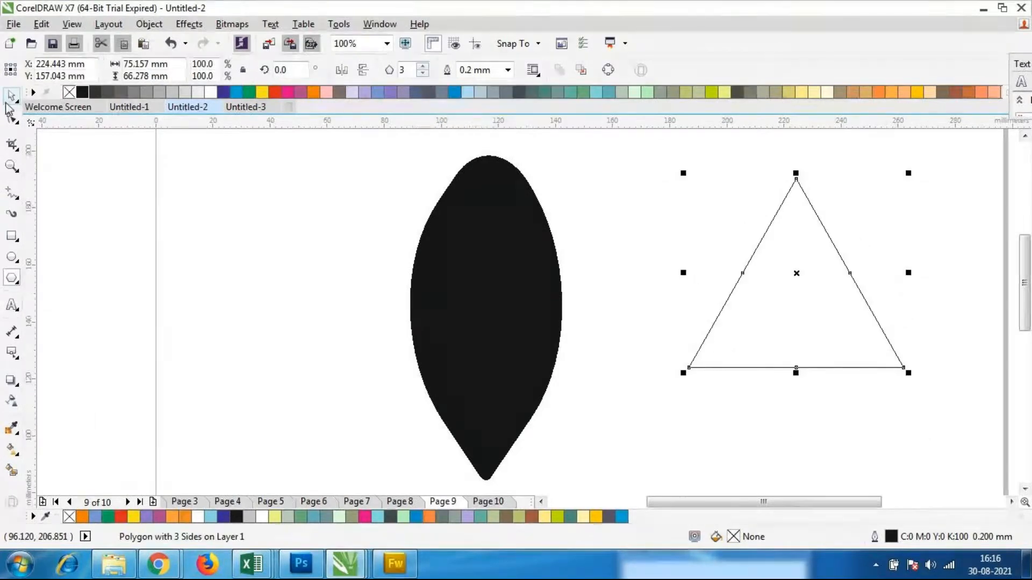
click(809, 335)
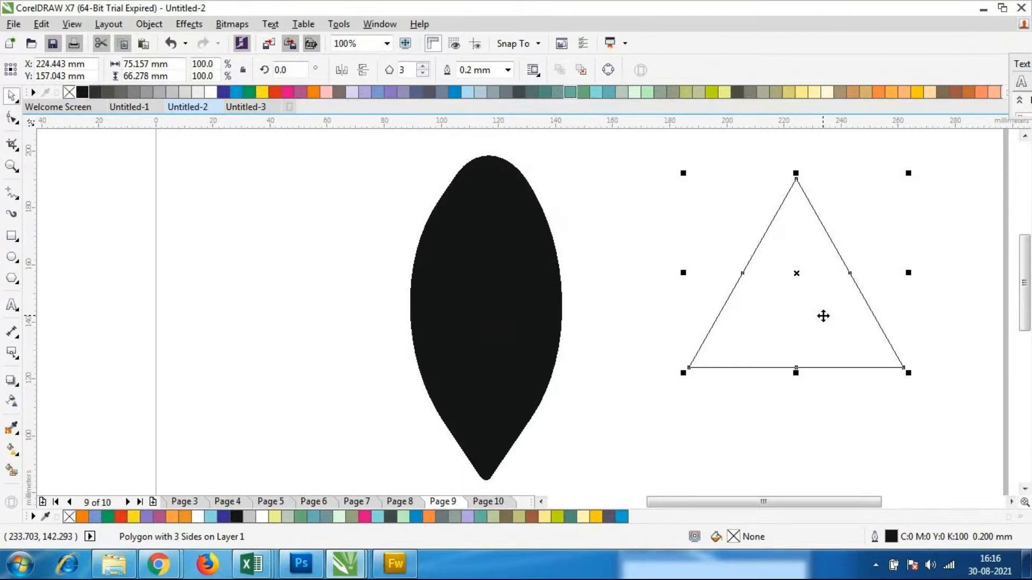
key(Delete)
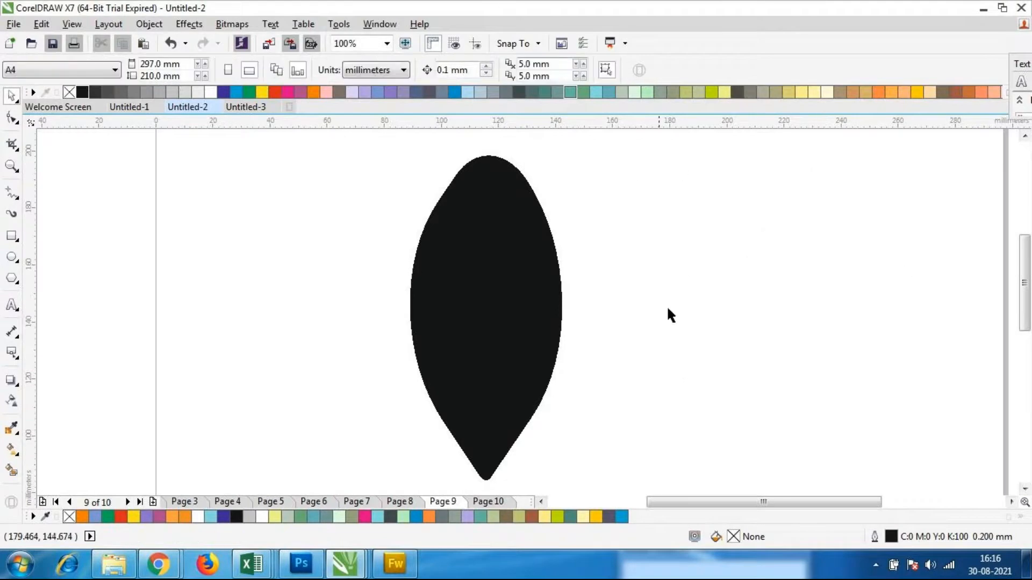
Place a copy of the leaf to its right, rotated to about 31° and overlapping the original leaf's lower half
click(559, 341)
drag(534, 325, 624, 336)
click(625, 335)
drag(670, 148, 740, 192)
click(601, 306)
drag(601, 307, 629, 336)
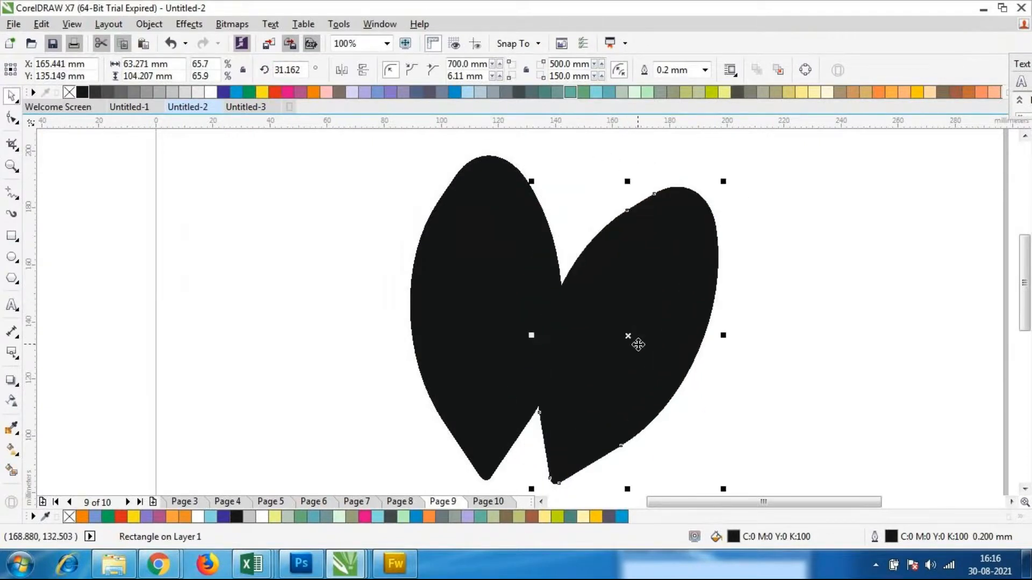
Add a mirrored copy of the tilted leaf on the left side of the center leaf, rotated to about 97°
key(ctrl+d)
drag(771, 349, 355, 325)
click(358, 344)
drag(485, 453, 389, 293)
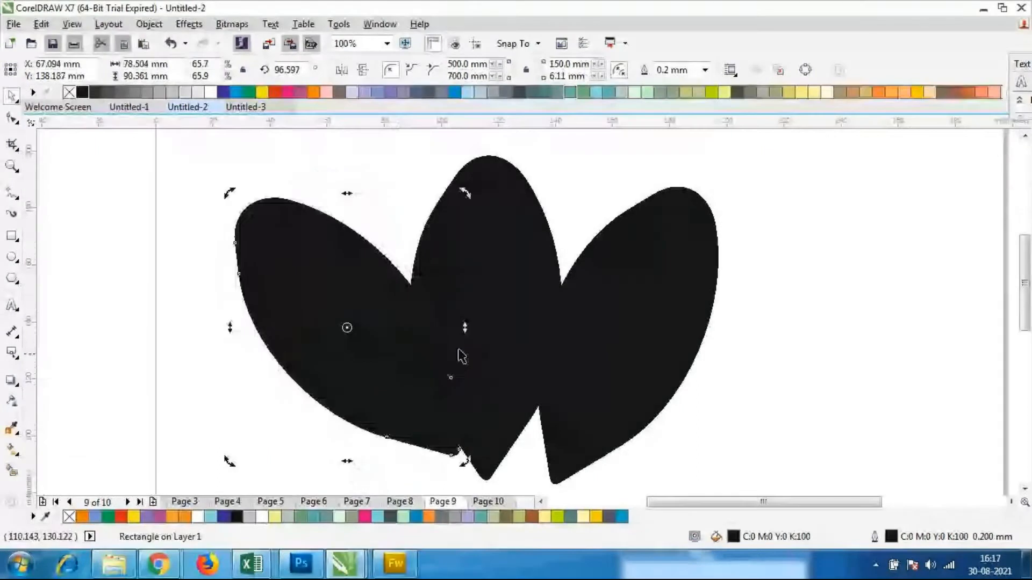
Move the left leaf outward and down, and shift the right leaf slightly away from the center leaf
click(578, 349)
click(313, 277)
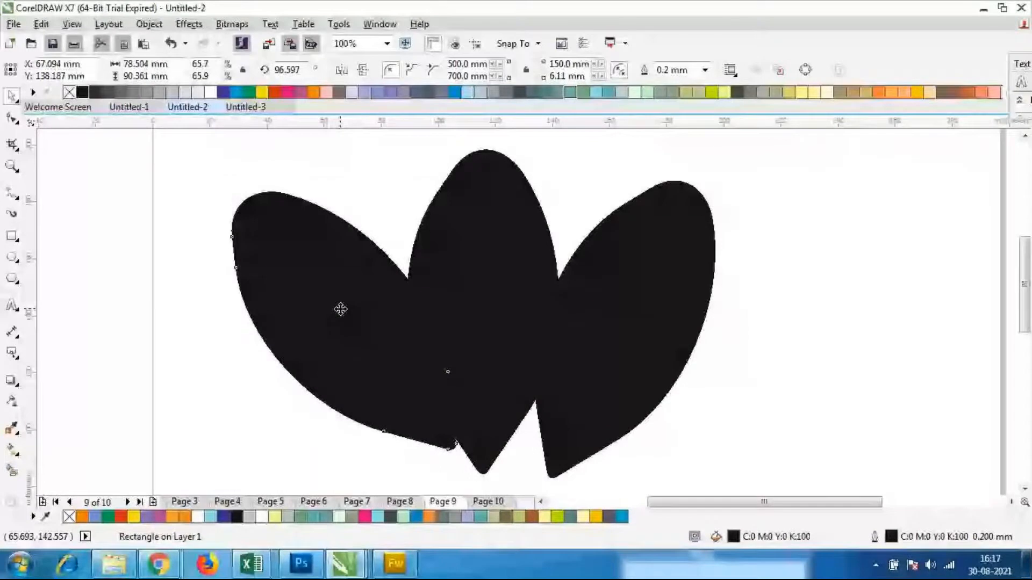
click(622, 300)
drag(626, 299, 647, 306)
click(715, 153)
scroll(441, 136, down, 1)
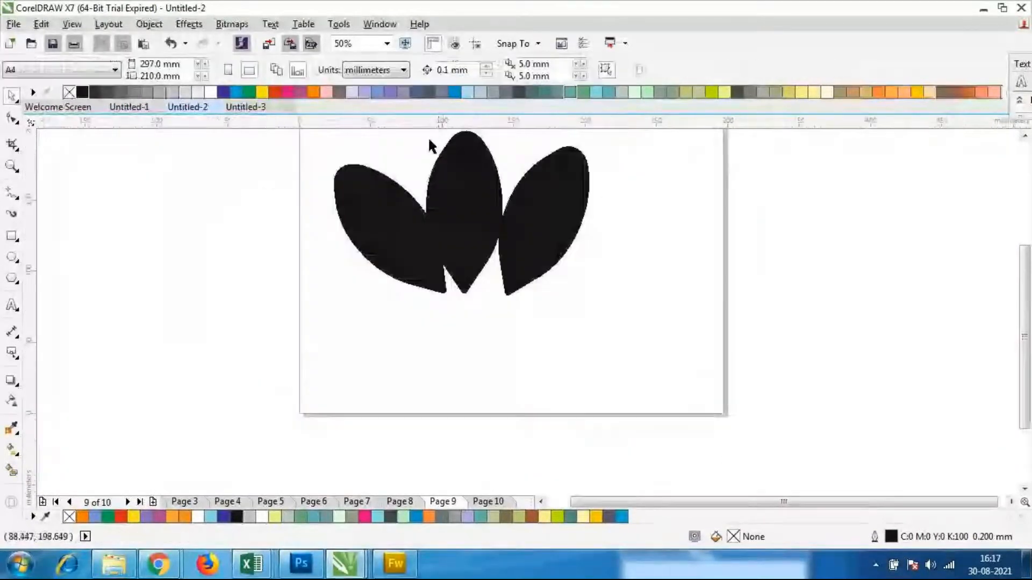
scroll(458, 187, up, 1)
scroll(459, 179, down, 1)
scroll(461, 173, up, 1)
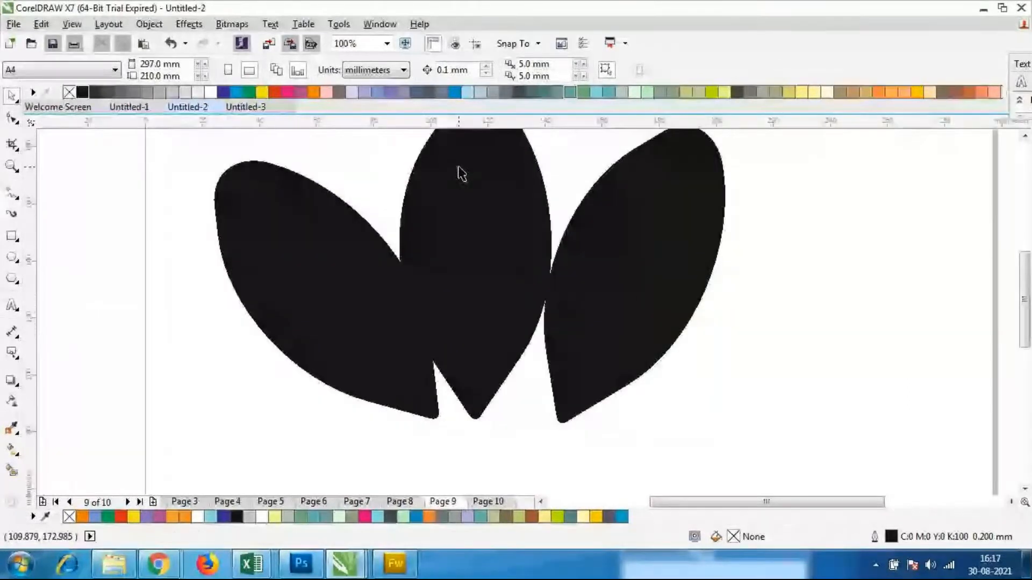
Rotate the right leaf outward to about 27°
click(628, 276)
drag(730, 429, 717, 433)
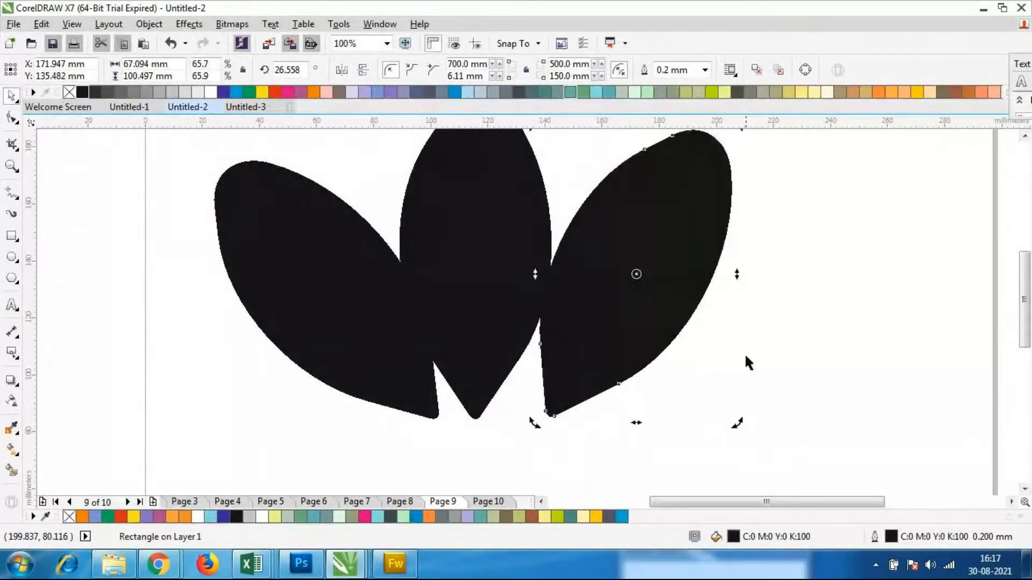
click(375, 147)
scroll(532, 239, down, 1)
scroll(454, 205, up, 1)
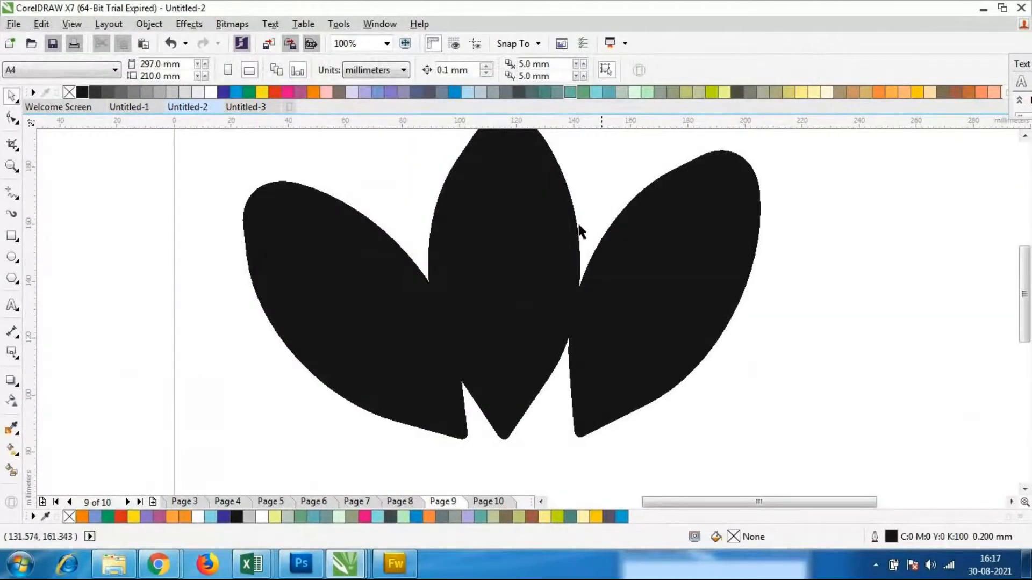
Lower the right leaf slightly and tilt it further outward to a rotation of about 21°
click(656, 295)
click(665, 297)
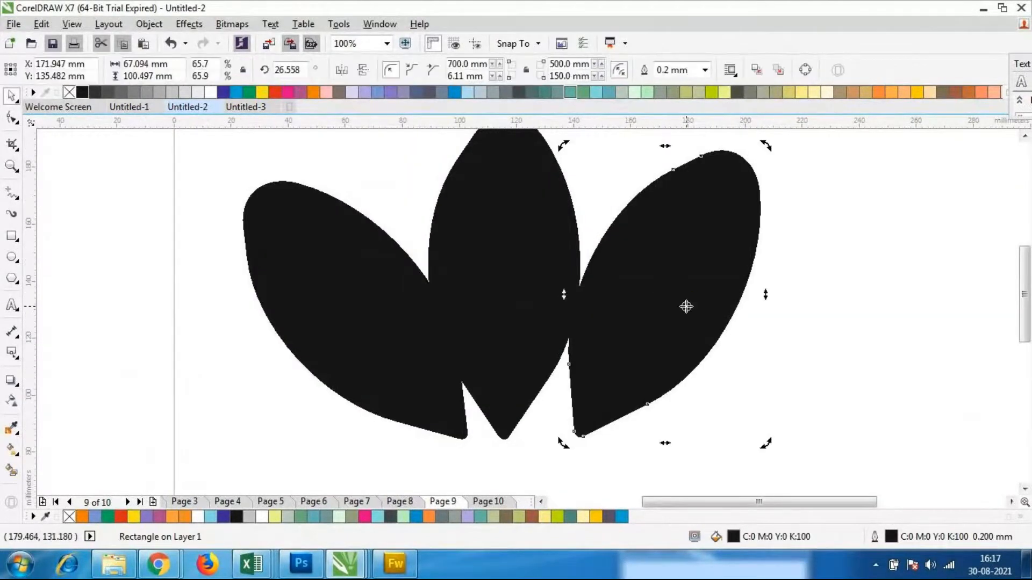
click(670, 295)
mouse_move(666, 294)
mouse_down()
mouse_move(679, 312)
mouse_move(667, 307)
mouse_up()
click(783, 350)
click(647, 353)
click(626, 371)
drag(559, 458, 561, 458)
click(644, 455)
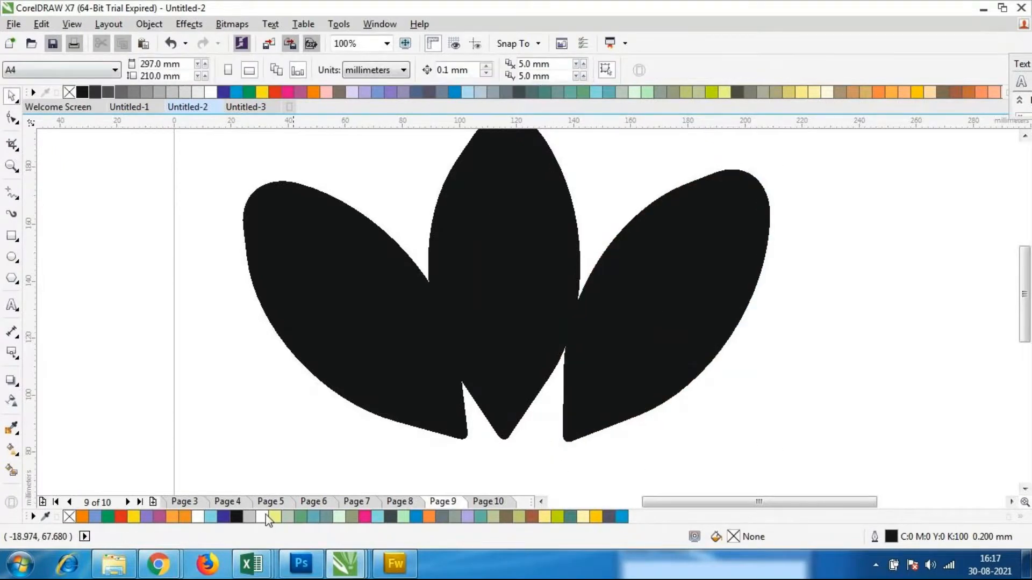
Draw five thin horizontal rectangles, each about 2 mm high and roughly 144 to 200 mm wide, stacked across the leaves' lower half
click(12, 236)
drag(218, 306, 779, 311)
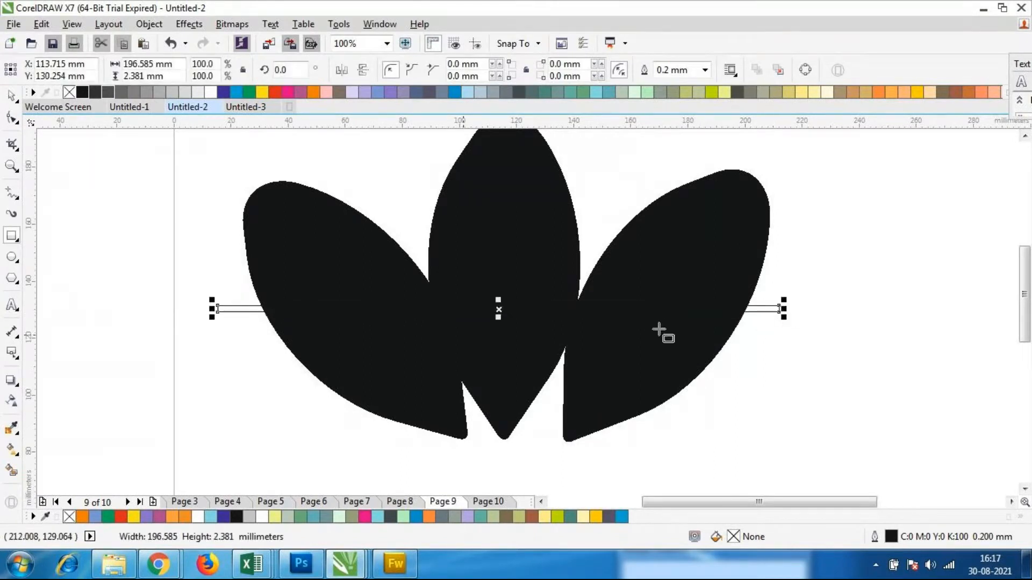
click(220, 331)
drag(219, 331, 782, 333)
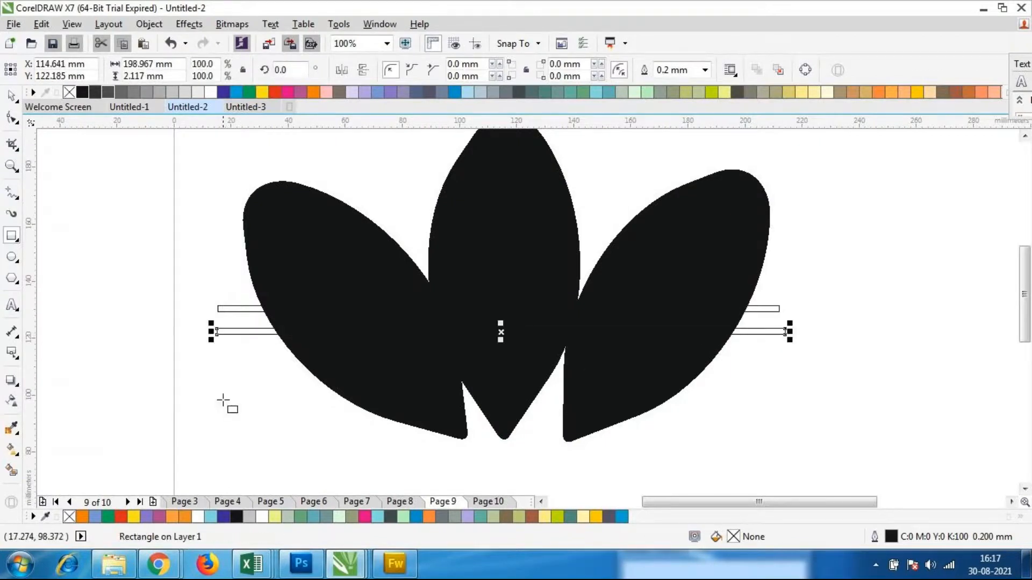
drag(220, 353, 790, 359)
drag(249, 378, 782, 384)
drag(329, 403, 739, 408)
Try Back Minus Front on the three leaves and five thin rectangles together
click(18, 102)
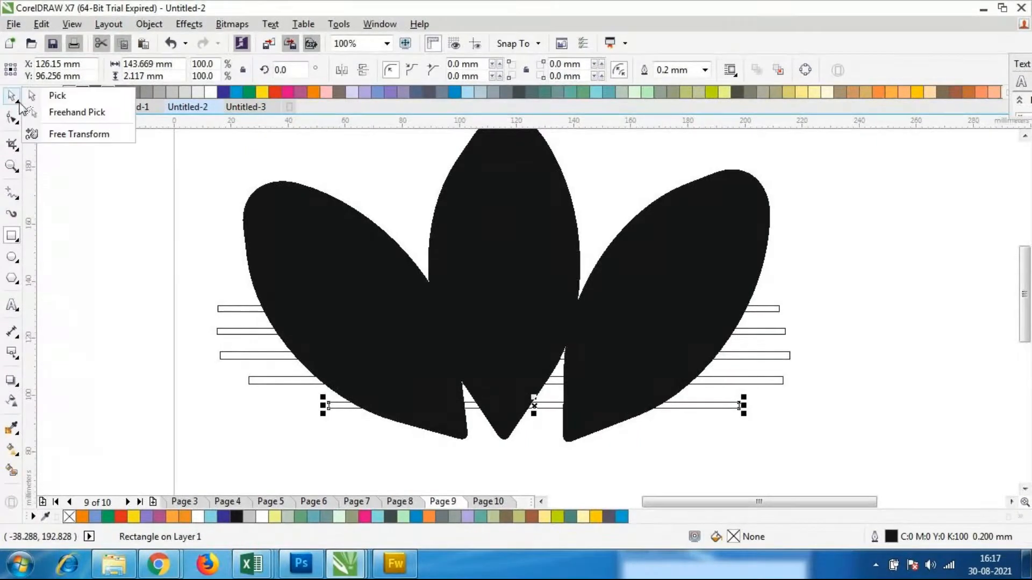
click(13, 100)
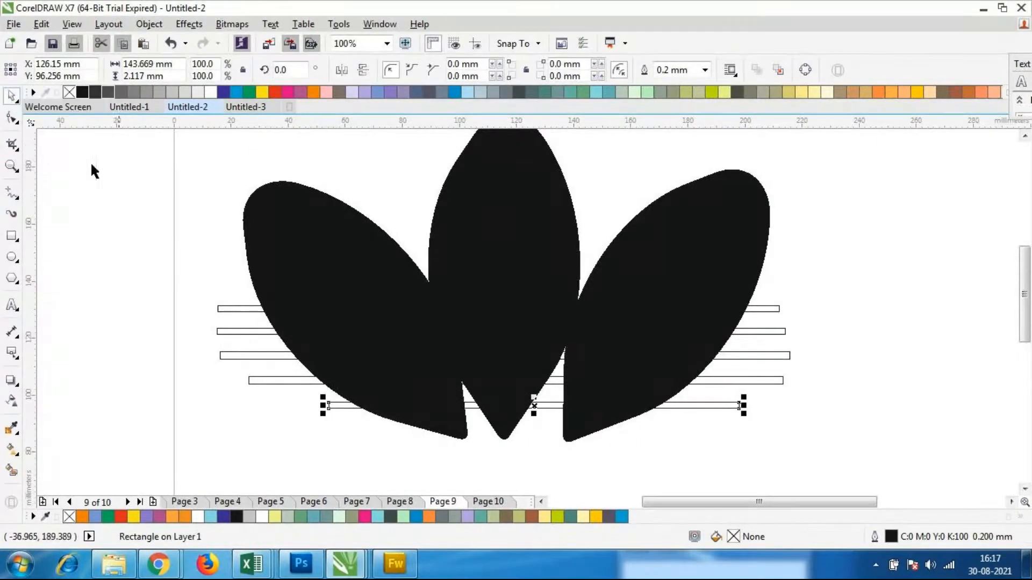
click(168, 258)
scroll(243, 225, down, 1)
drag(182, 151, 575, 368)
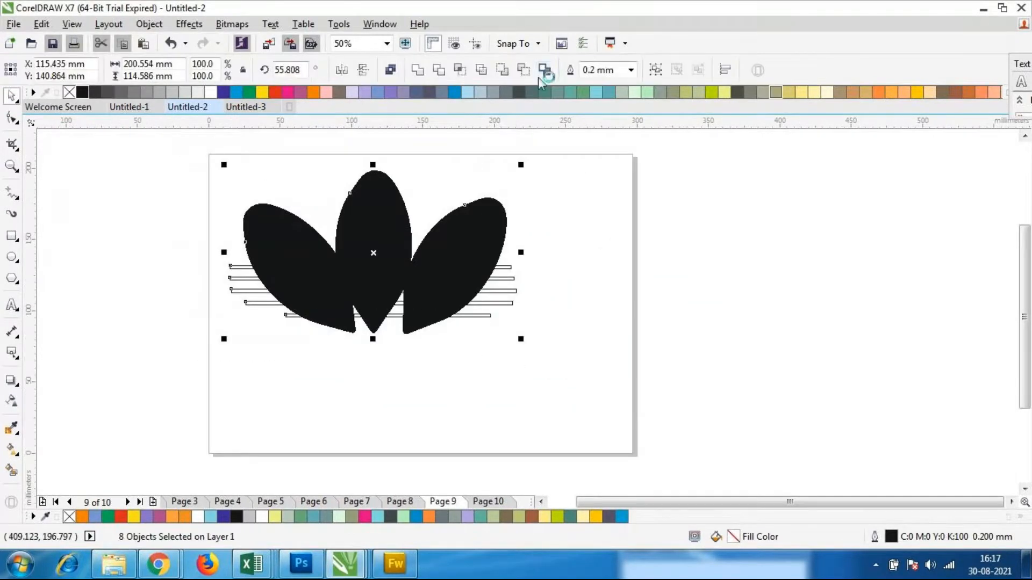
click(523, 71)
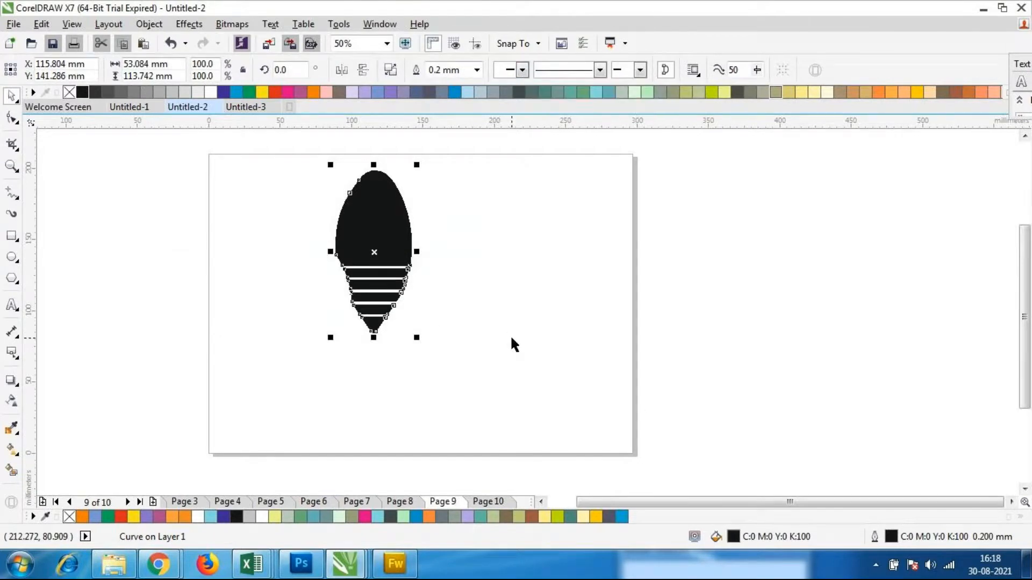
key(ctrl+z)
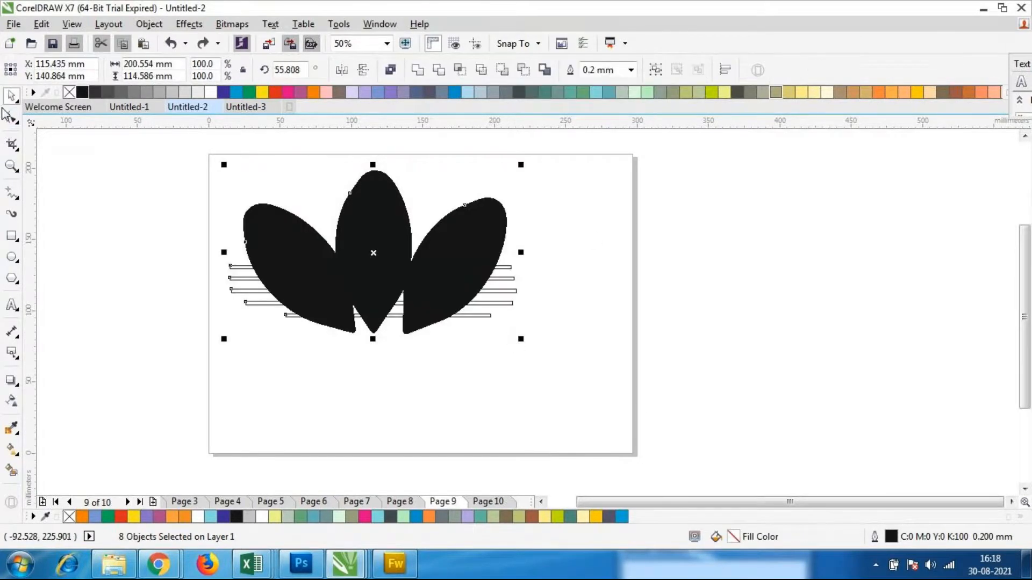
Select the five thin rectangles together and look over their stacking-order options
click(498, 429)
scroll(420, 323, up, 1)
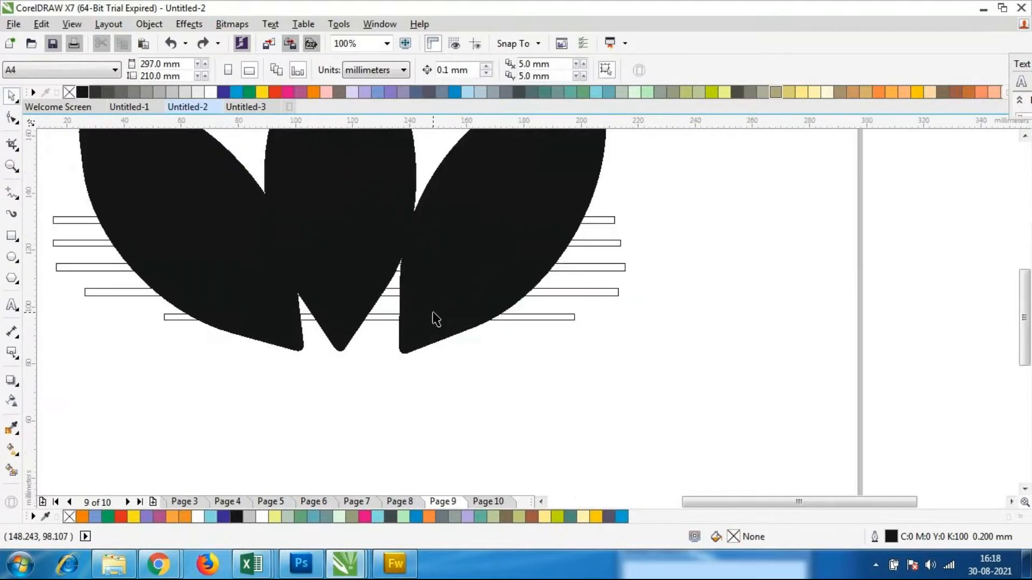
scroll(430, 318, down, 1)
drag(582, 245, 516, 385)
click(500, 315)
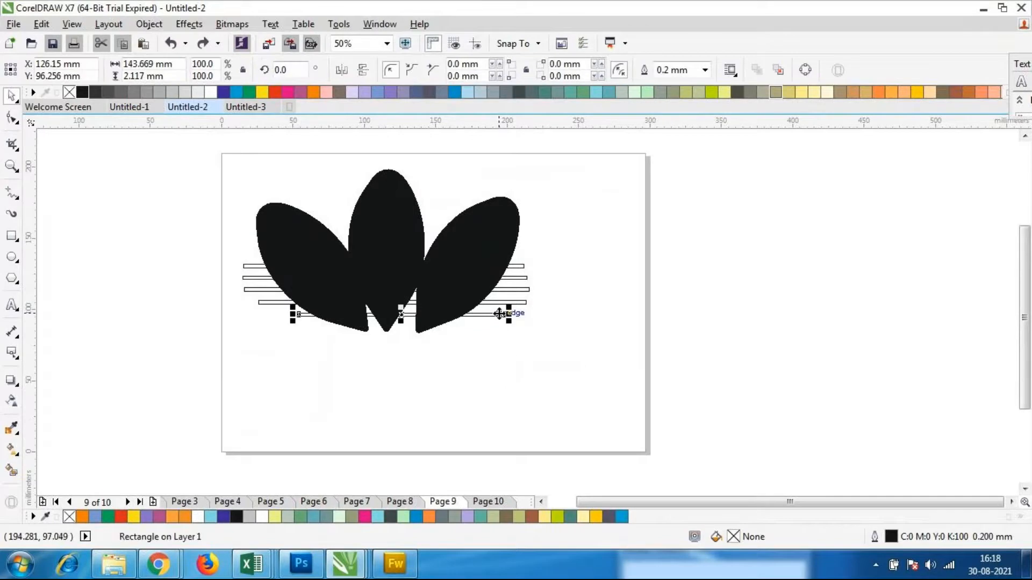
scroll(491, 300, up, 1)
shift+click(541, 300)
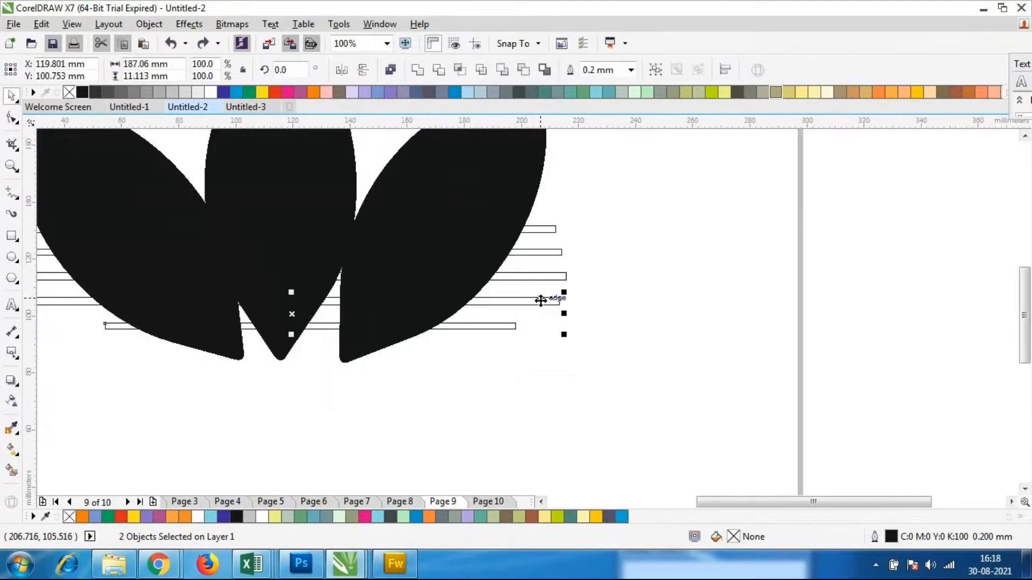
shift+click(541, 276)
shift+click(546, 252)
shift+click(548, 229)
right_click(545, 279)
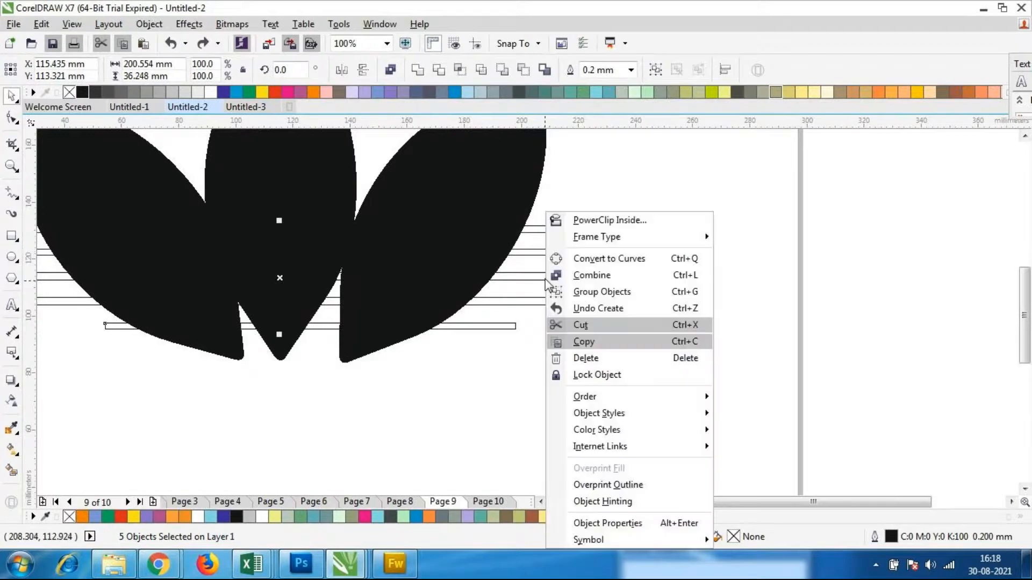
mouse_move(601, 400)
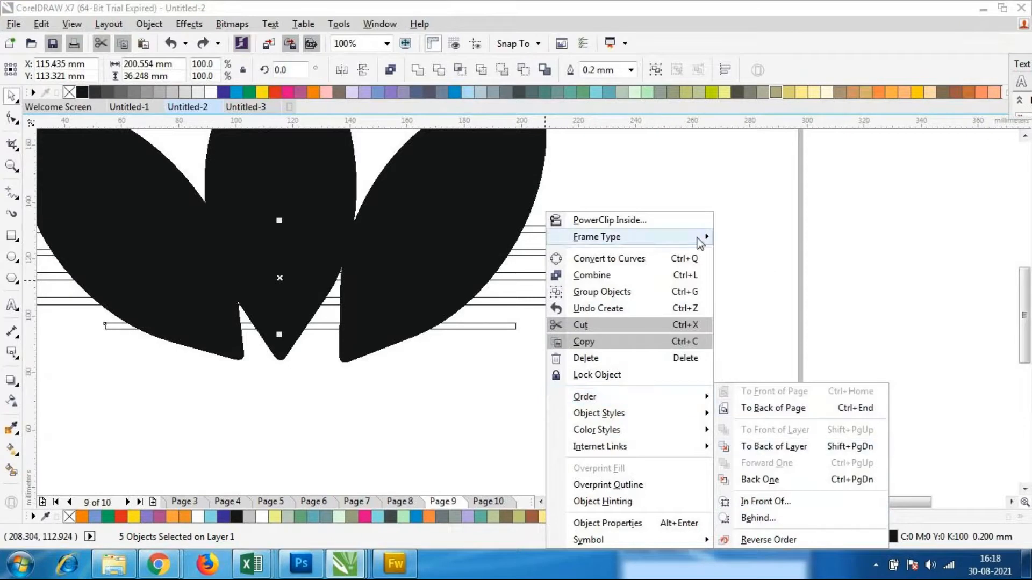
click(760, 220)
scroll(573, 227, down, 1)
scroll(401, 209, up, 1)
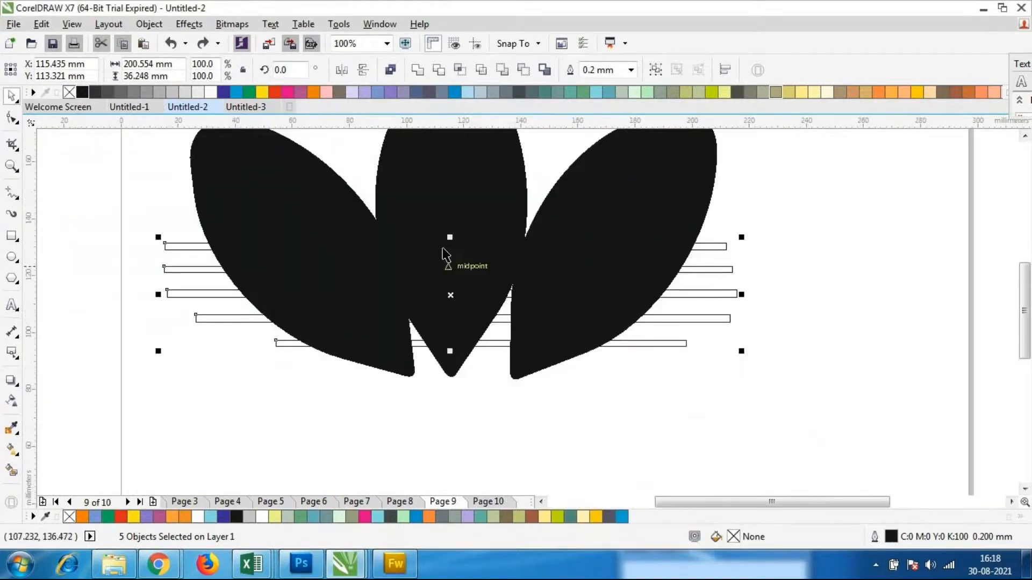
Check the stacking-order options for the right and center leaves
click(579, 296)
right_click(579, 303)
click(507, 473)
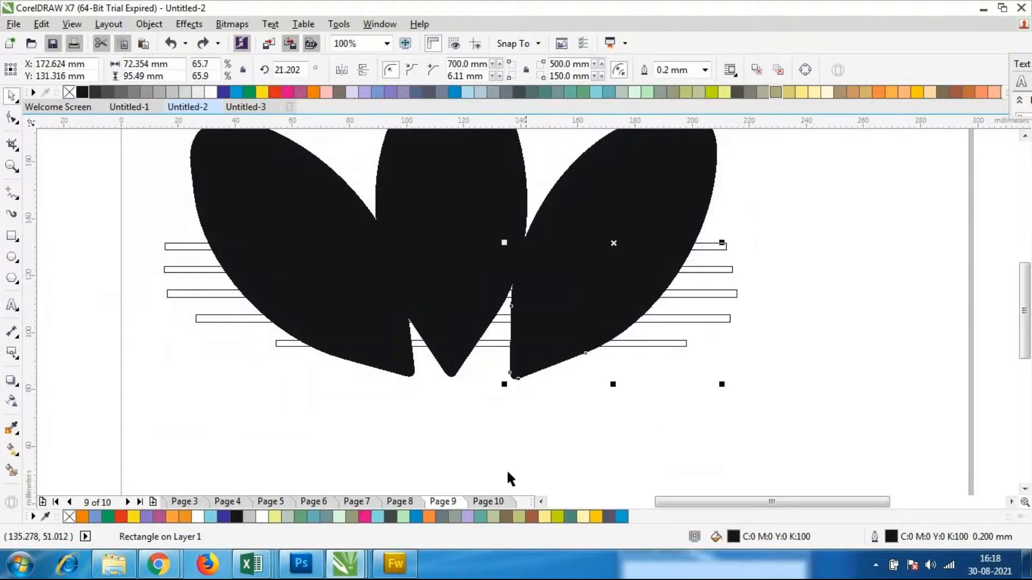
scroll(675, 165, down, 1)
click(762, 222)
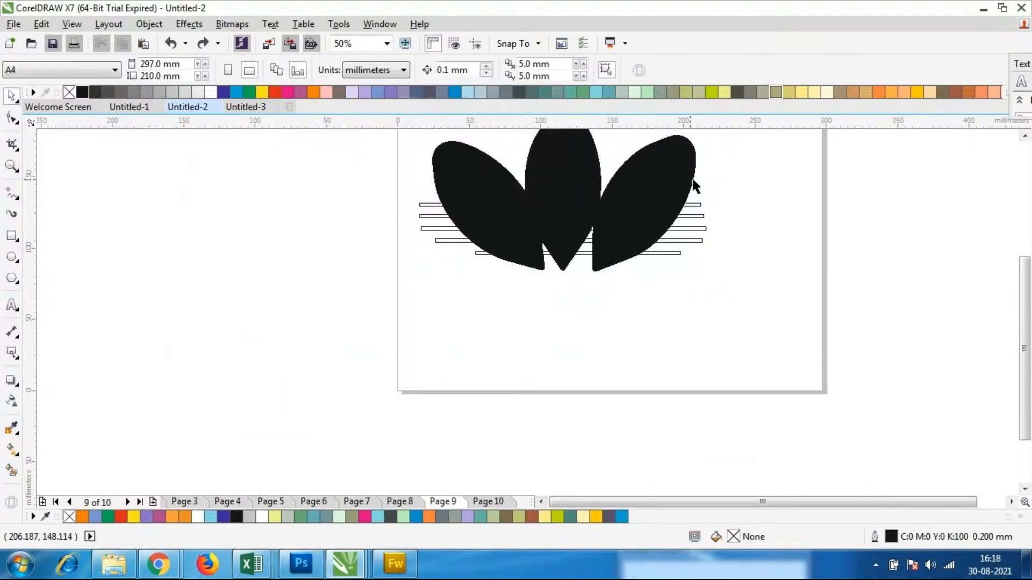
scroll(650, 156, down, 1)
scroll(641, 154, up, 1)
click(606, 175)
right_click(610, 188)
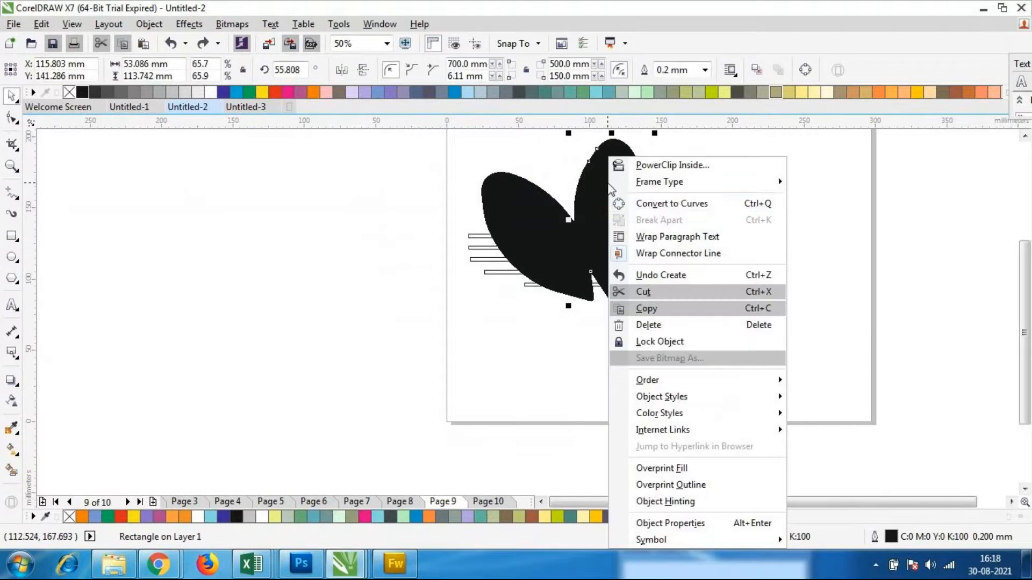
mouse_move(665, 381)
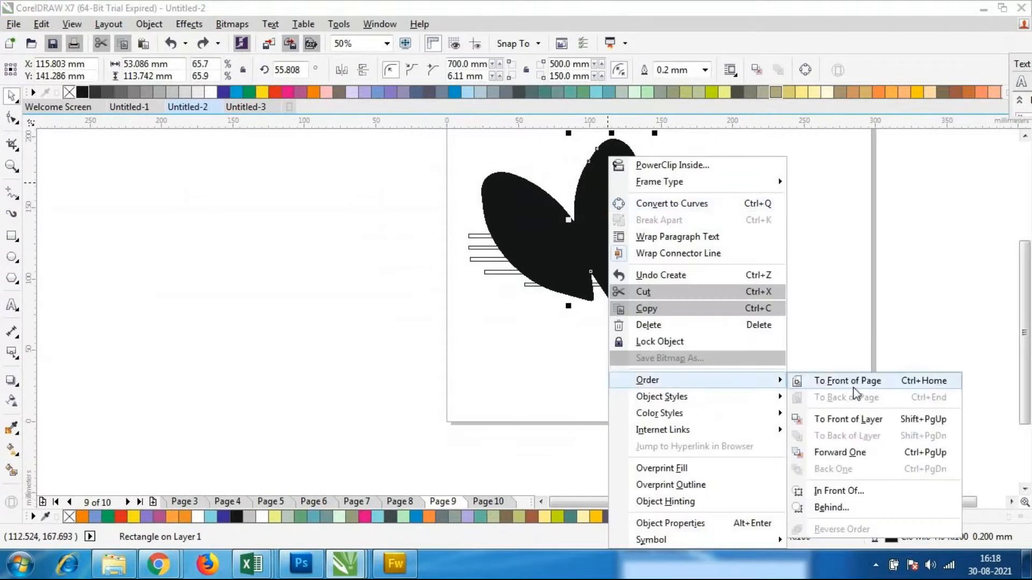
click(495, 423)
scroll(571, 302, down, 1)
scroll(596, 219, up, 1)
click(793, 352)
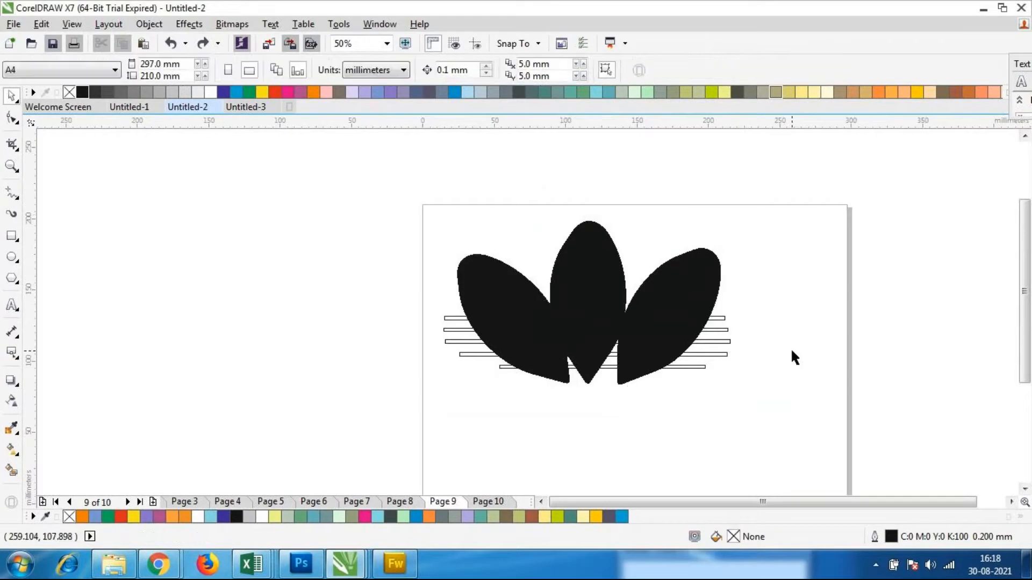
Try Front Minus Back and a repeated Back Minus Front on all the leaves and thin rectangles
drag(386, 179, 824, 452)
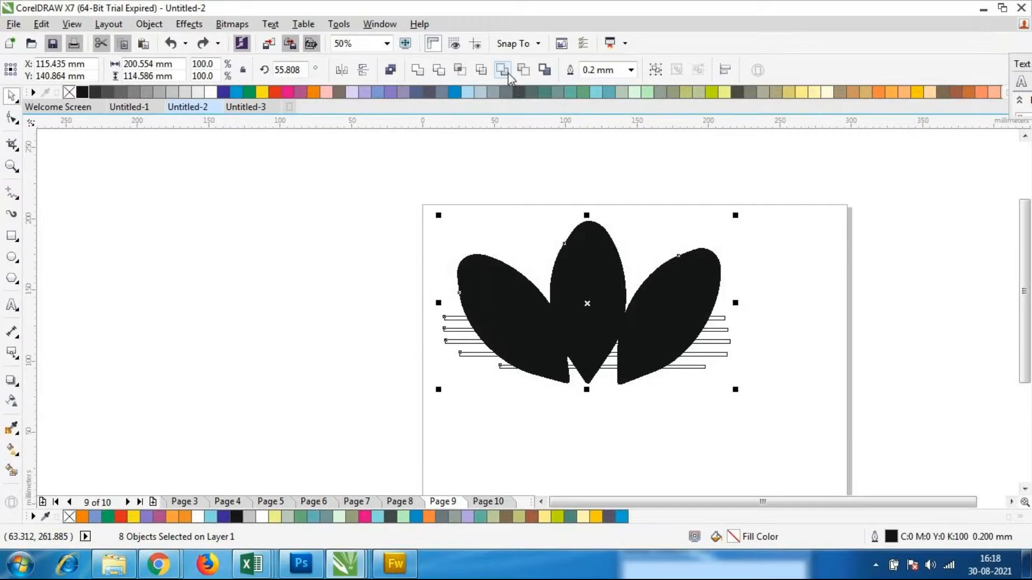
click(507, 72)
key(ctrl+z)
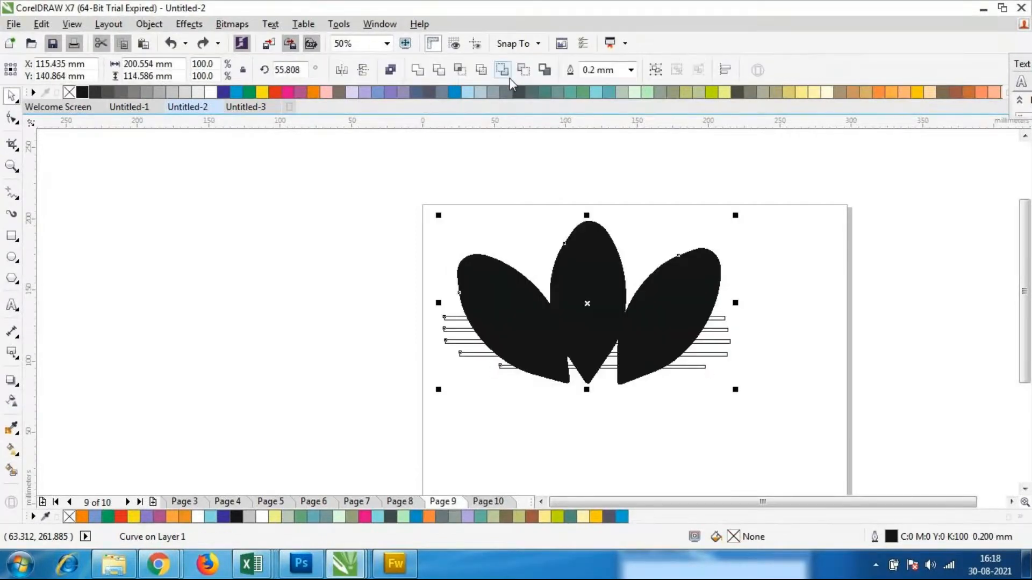
click(526, 73)
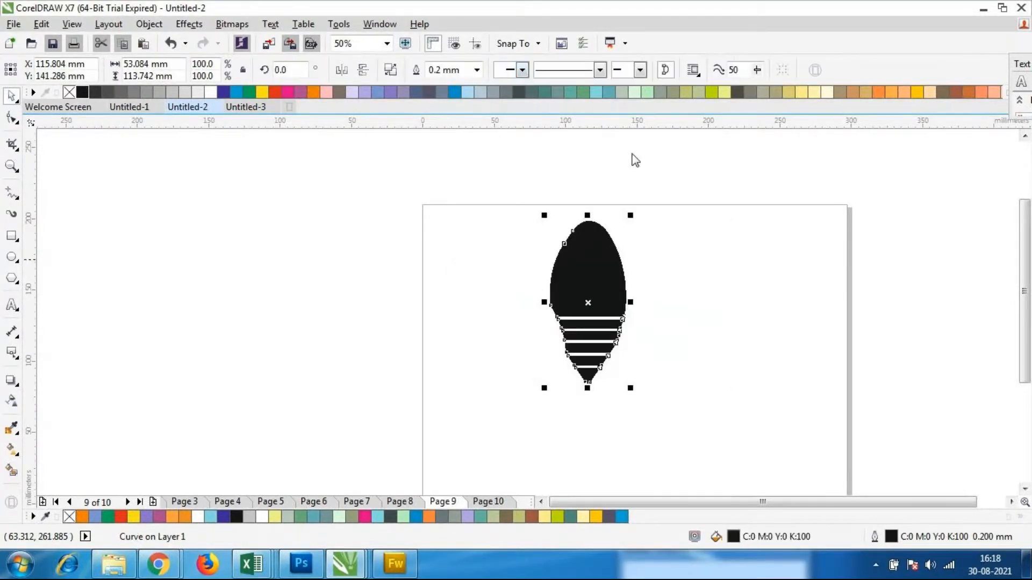
scroll(744, 329, up, 1)
key(ctrl+z)
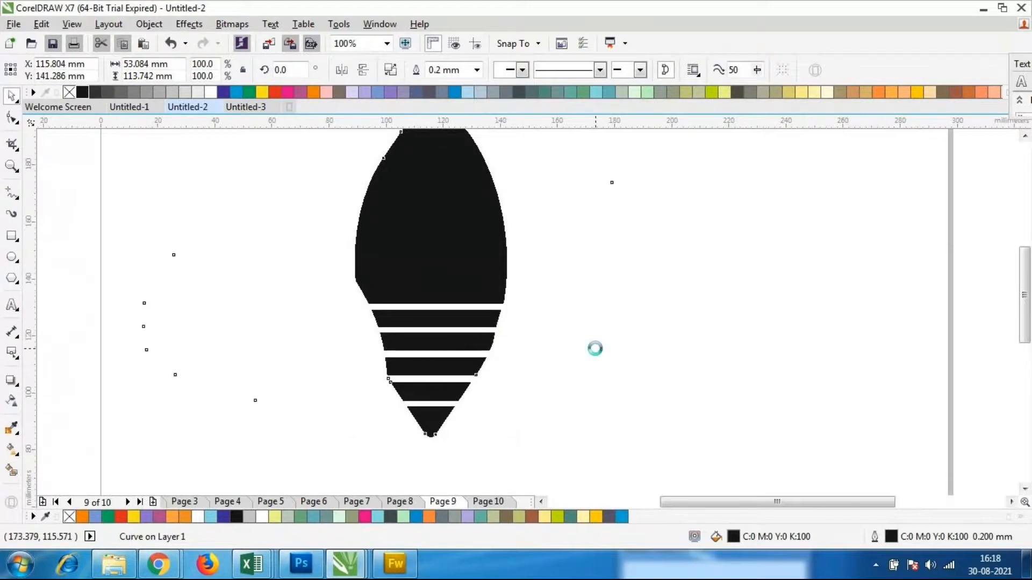
Try Create Boundary around all the leaves and thin rectangles, moving the resulting outline up beside the page
scroll(656, 335, down, 1)
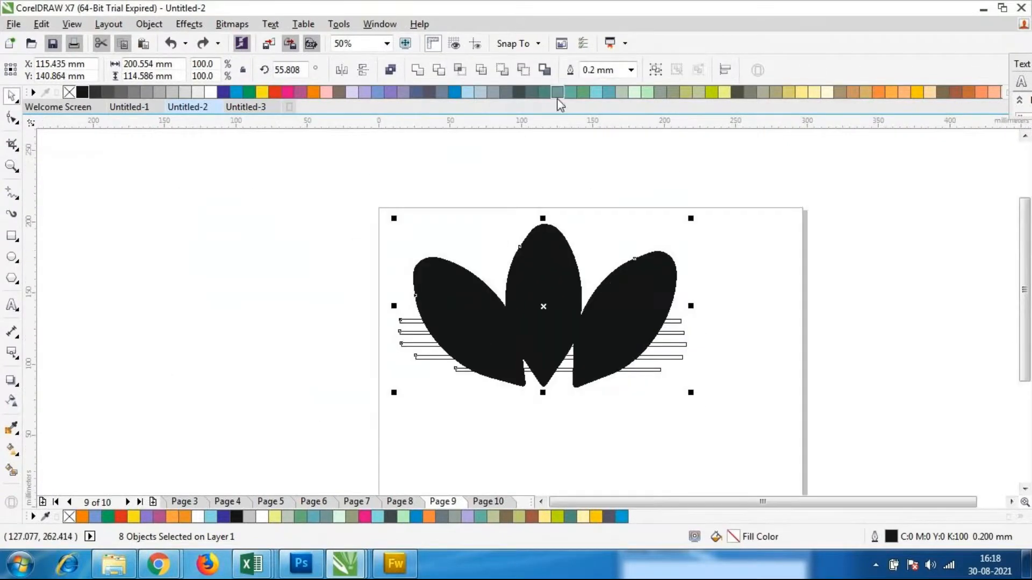
click(544, 70)
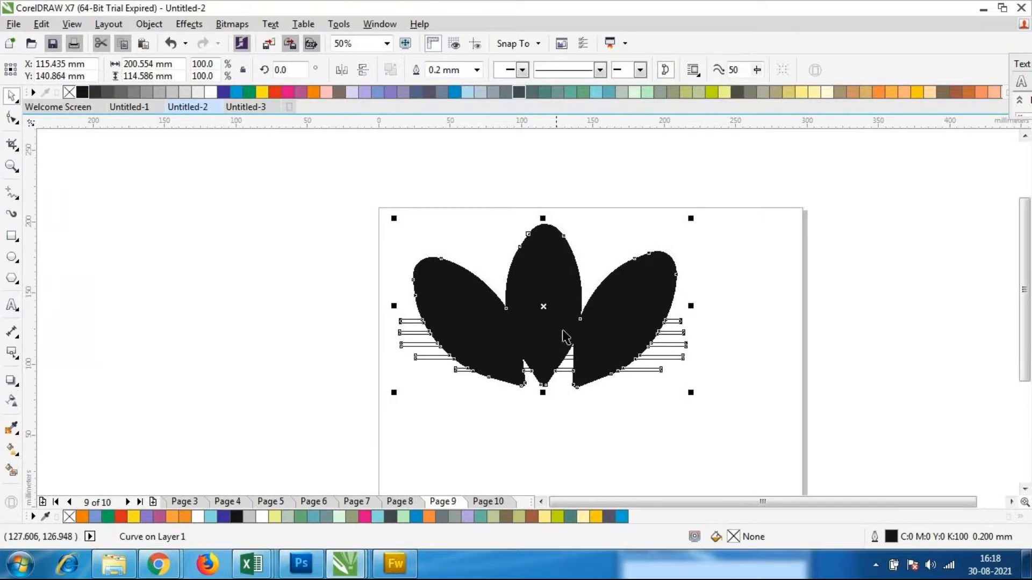
drag(543, 306, 855, 256)
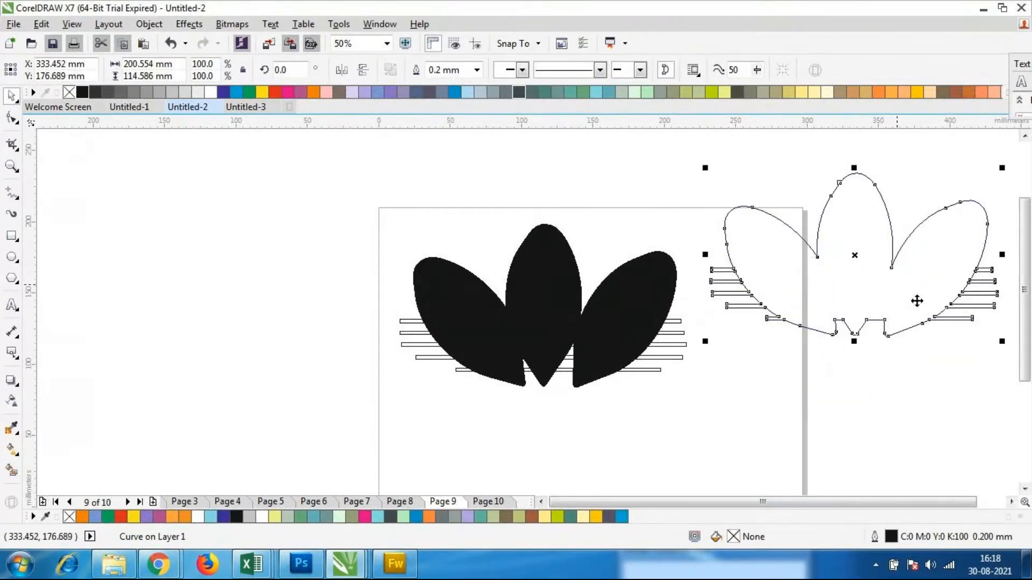
key(ctrl+z)
key(ctrl+z)
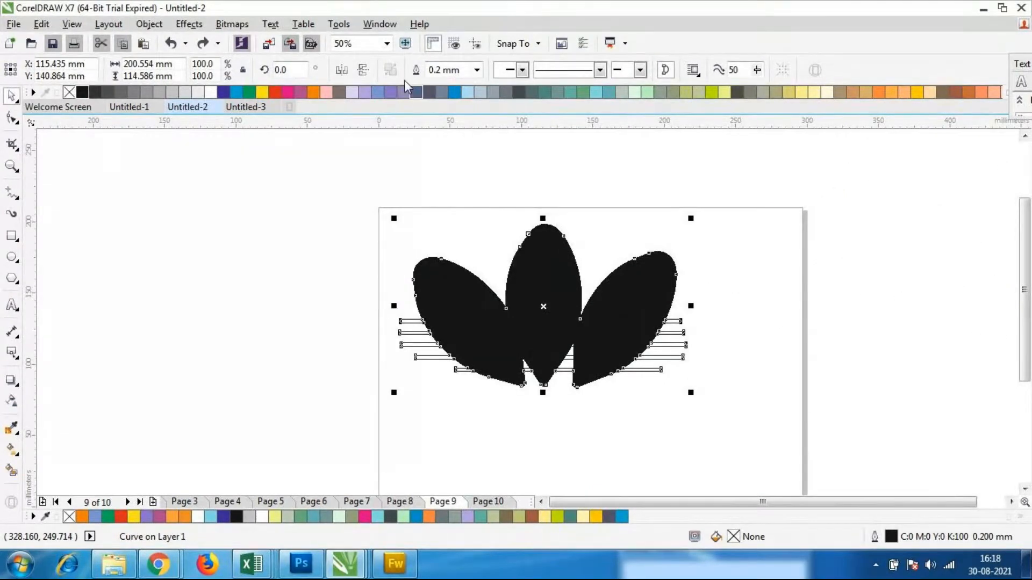
Try Intersect on all the leaves and thin rectangles
key(ctrl+a)
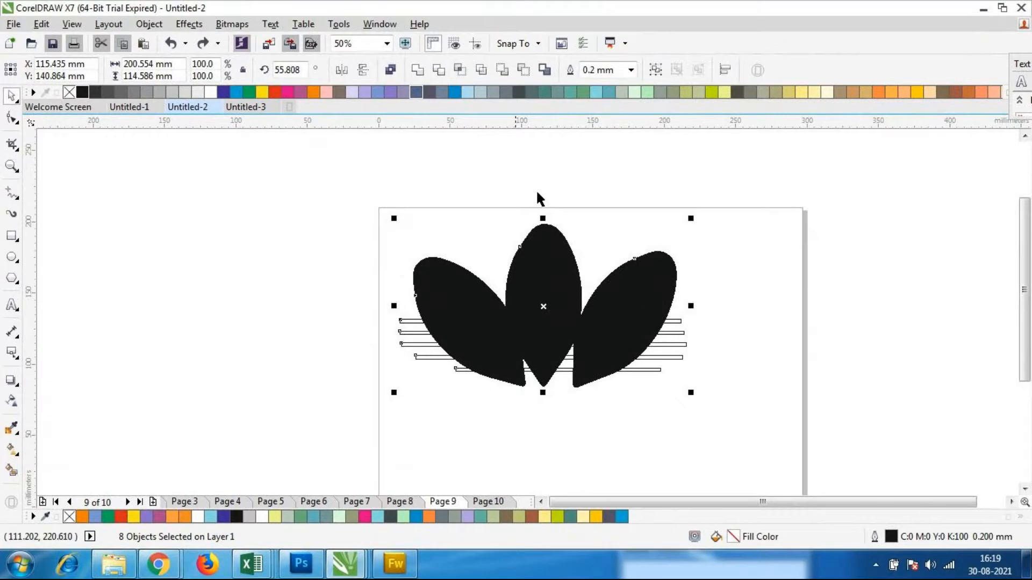
click(459, 71)
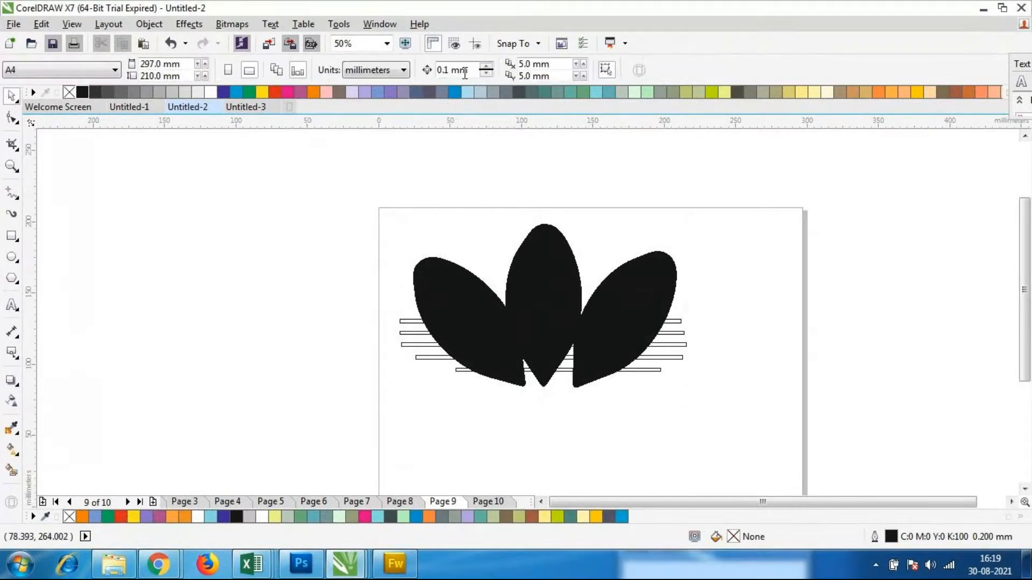
key(ctrl+z)
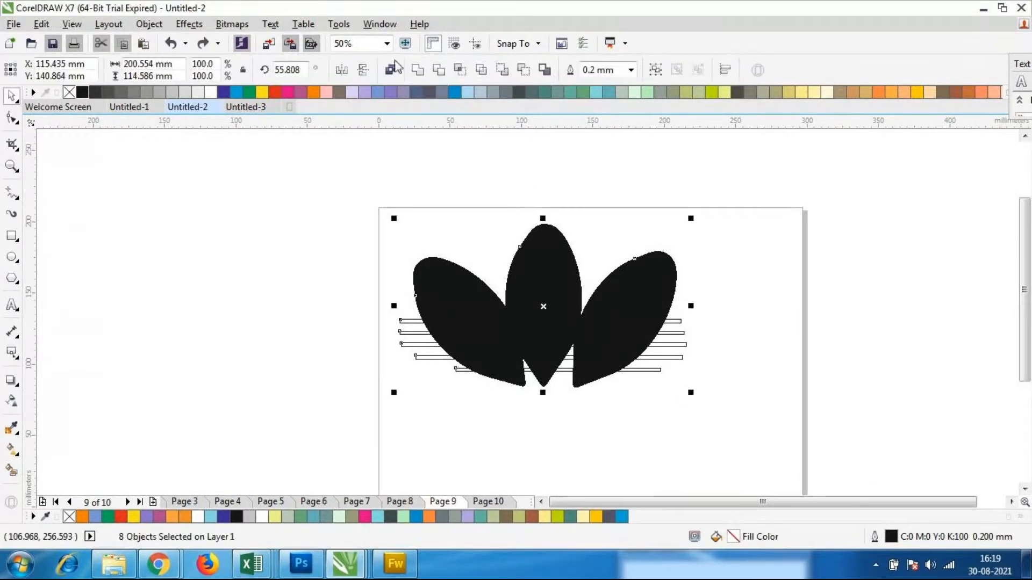
Try Back Minus Front on all the objects, and undo back until the lowest thin rectangle is removed
click(524, 70)
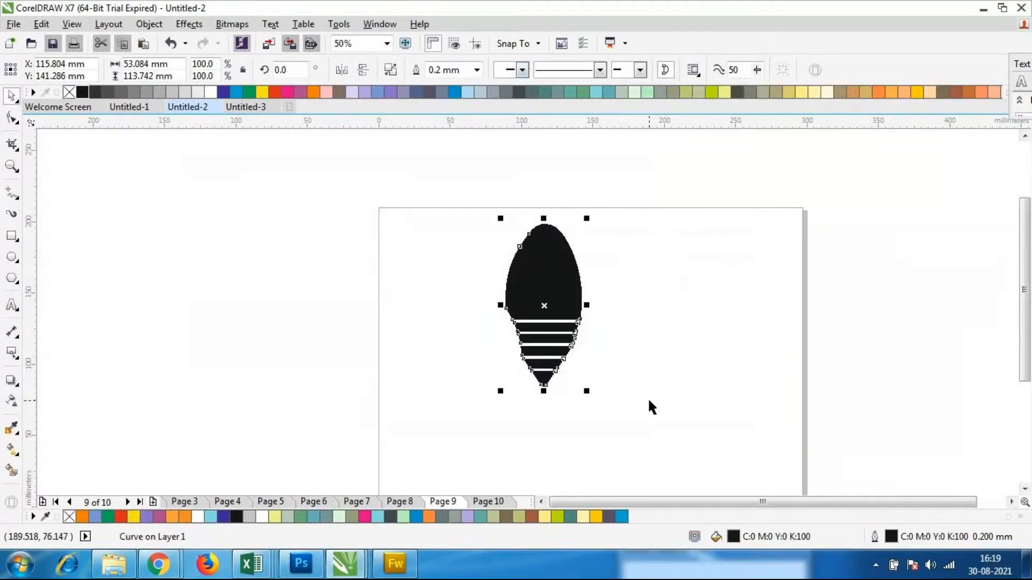
click(589, 337)
scroll(589, 338, up, 1)
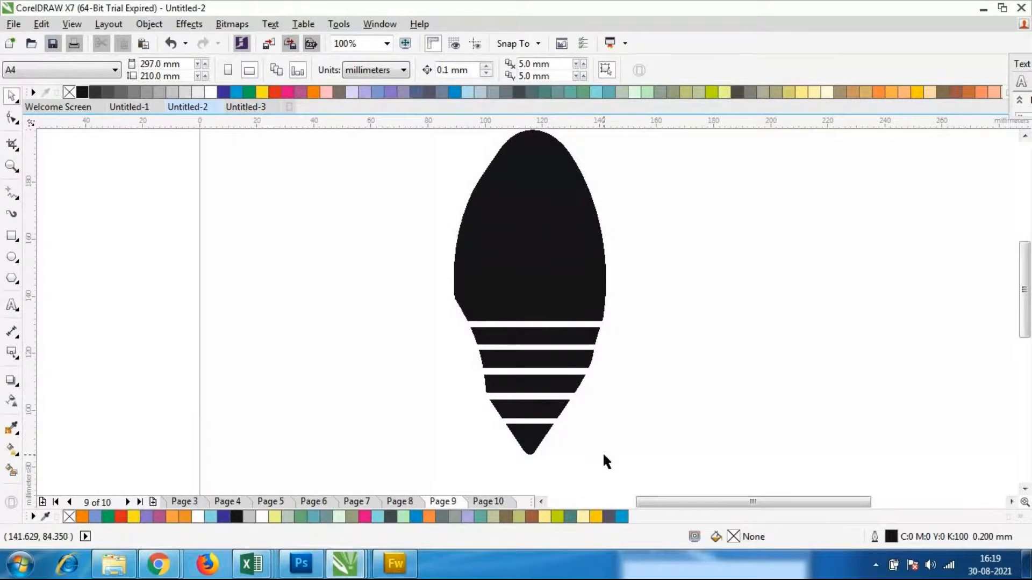
key(ctrl+z)
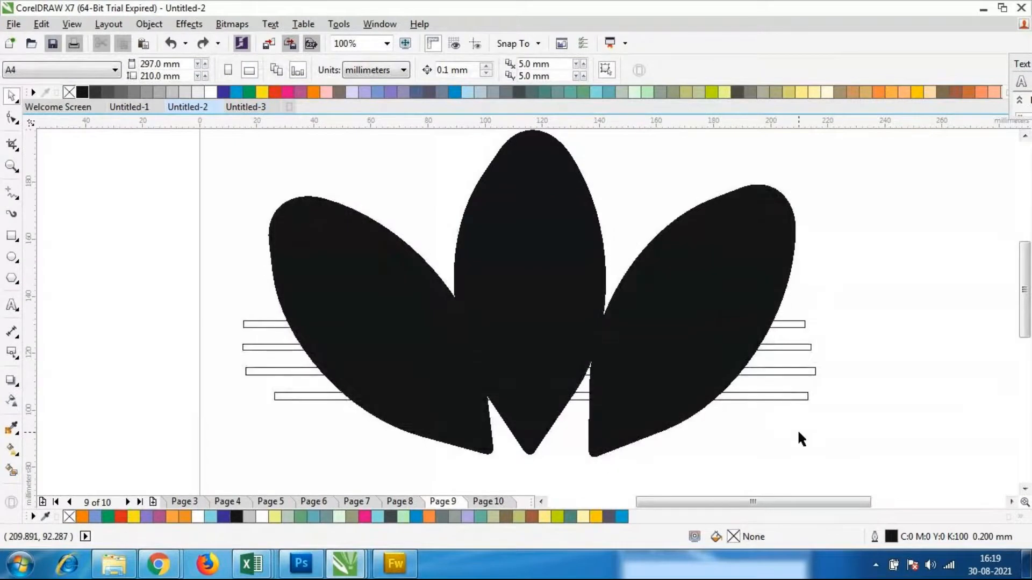
Try to move the uppermost thin rectangle slightly
scroll(645, 323, down, 1)
scroll(611, 322, up, 1)
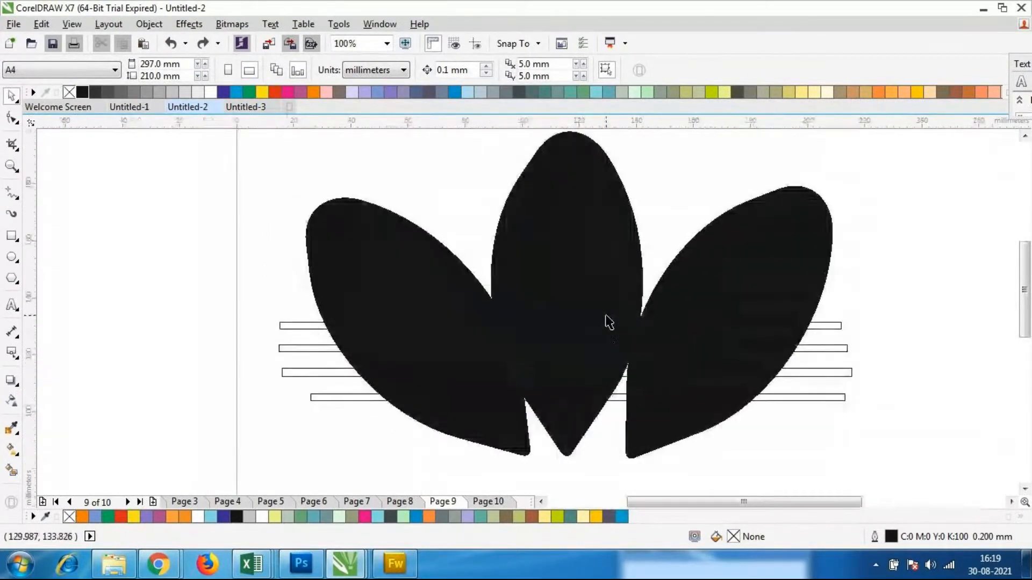
click(728, 323)
alt+click(720, 325)
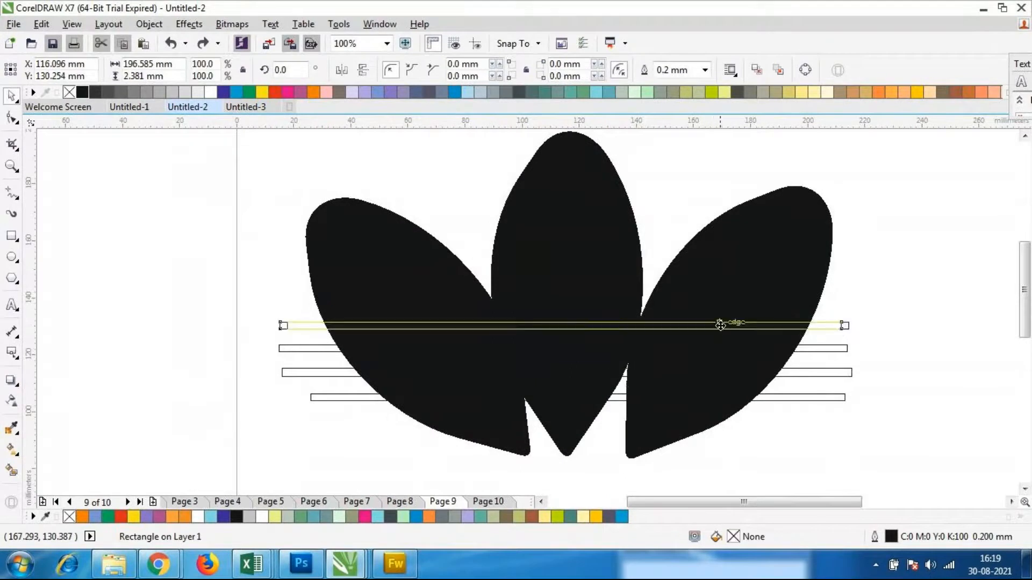
drag(720, 325, 726, 332)
key(ctrl+z)
key(Escape)
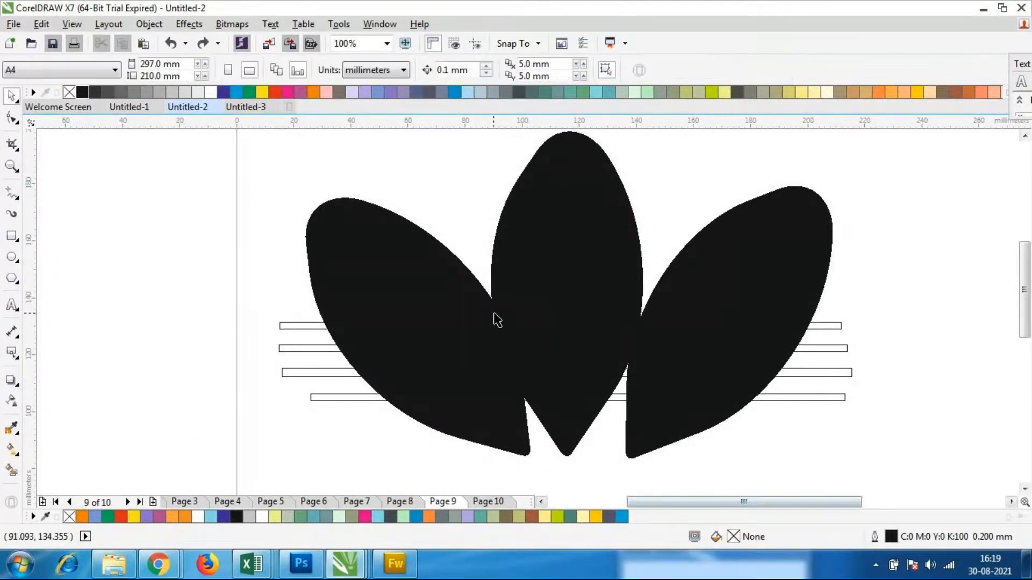
Move the left and right leaves slightly outward so they stand clear of the center leaf
click(396, 301)
drag(418, 330, 393, 316)
click(756, 346)
drag(731, 312, 736, 322)
click(938, 364)
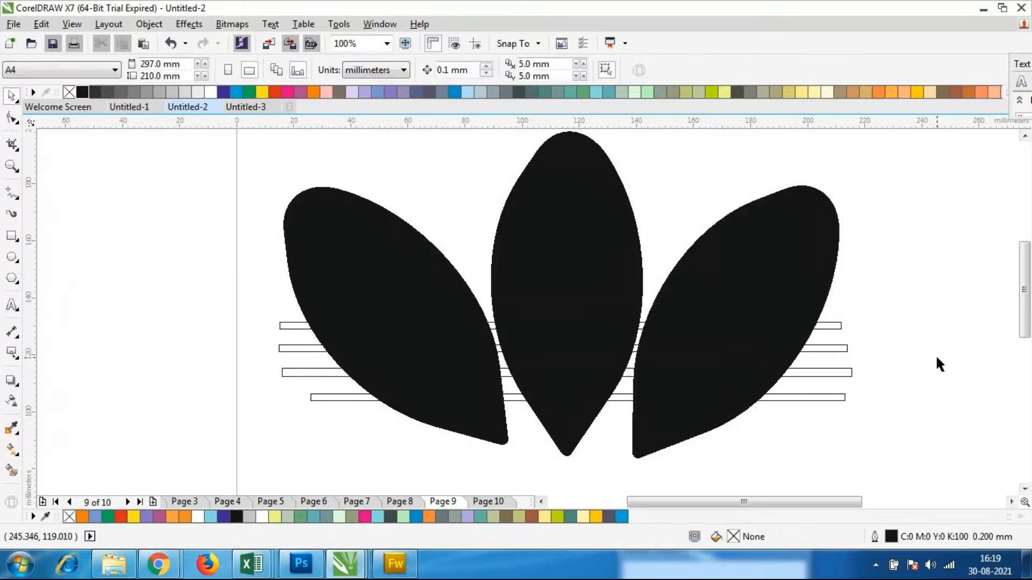
Try Back Minus Front on the three separated leaves and the four thin rectangles
drag(217, 148, 780, 427)
scroll(780, 428, down, 2)
drag(396, 210, 799, 450)
click(504, 72)
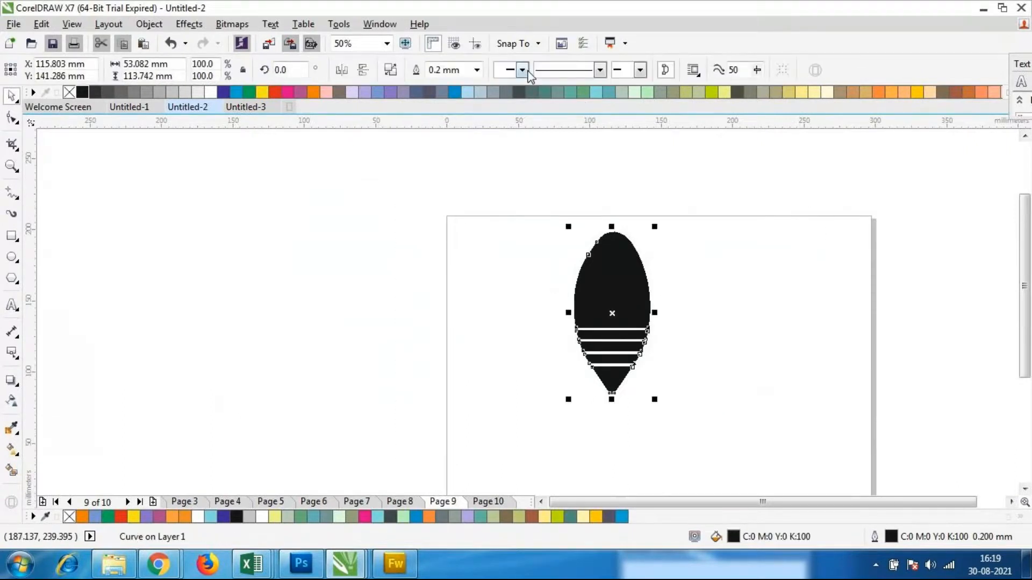
key(ctrl+z)
Select the four thin rectangles together and check their stacking-order options
click(767, 410)
scroll(744, 370, up, 1)
drag(800, 262, 738, 422)
click(732, 361)
shift+click(746, 336)
shift+click(753, 312)
shift+click(751, 289)
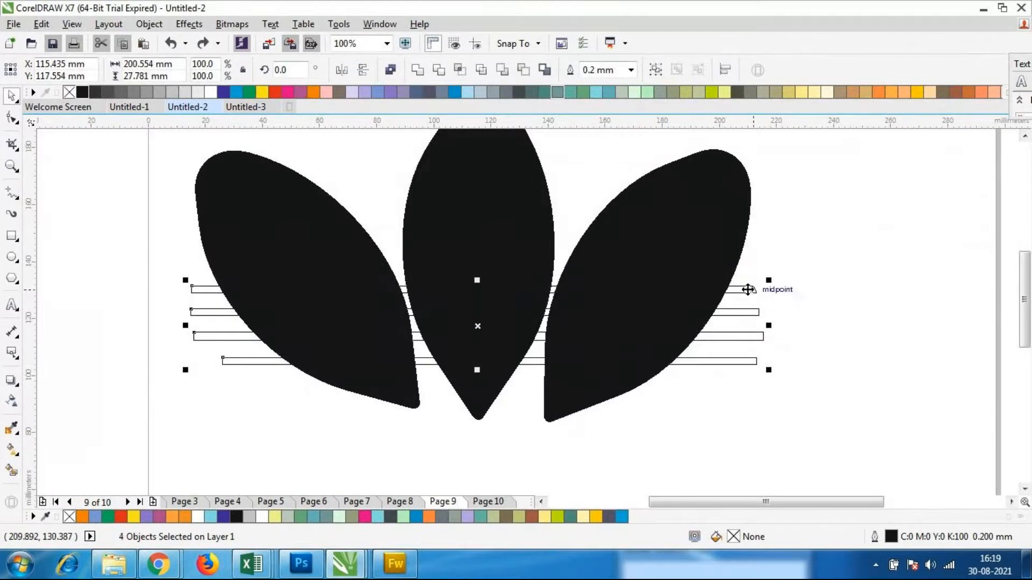
right_click(756, 340)
mouse_move(785, 398)
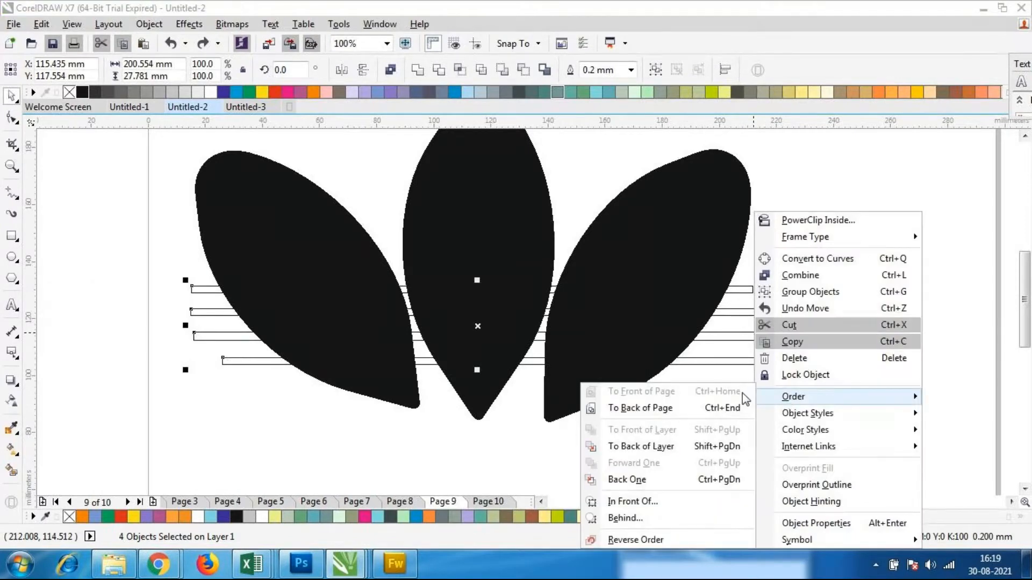
click(779, 154)
Send the right leaf to the back of the layer
click(673, 189)
click(676, 195)
right_click(643, 214)
mouse_move(697, 380)
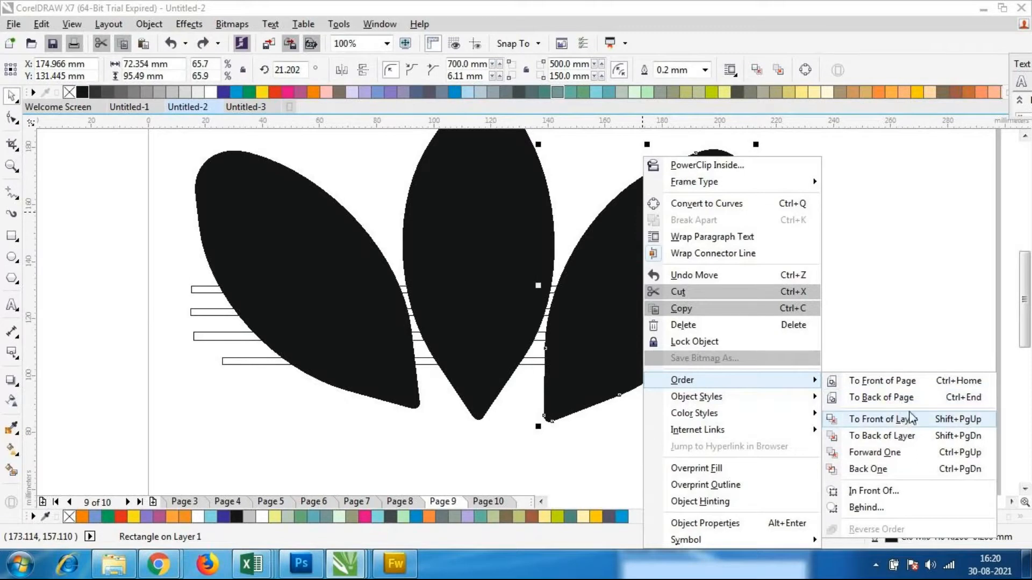
click(908, 436)
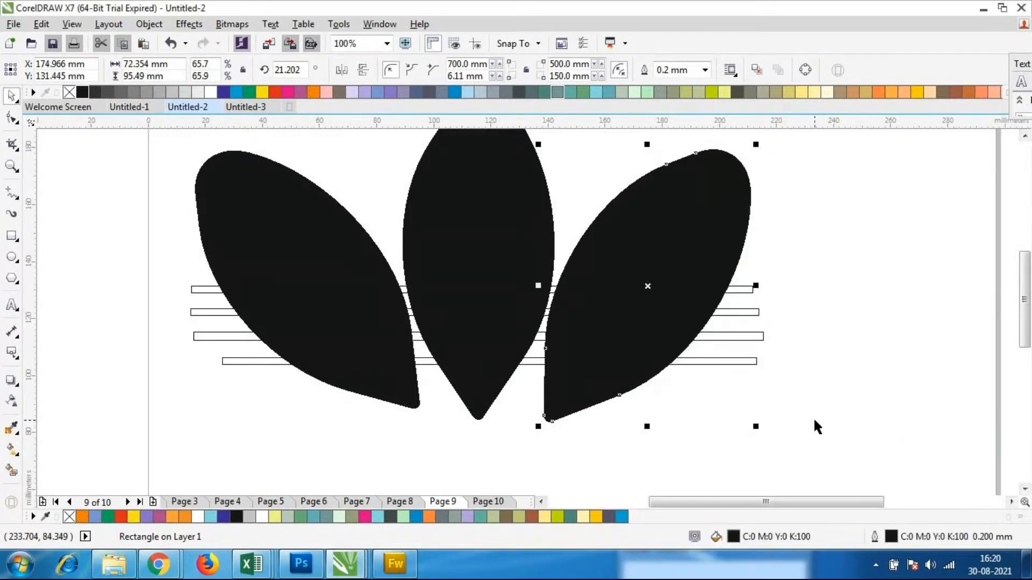
click(816, 427)
Send the center leaf to the back of the layer
click(491, 224)
right_click(493, 224)
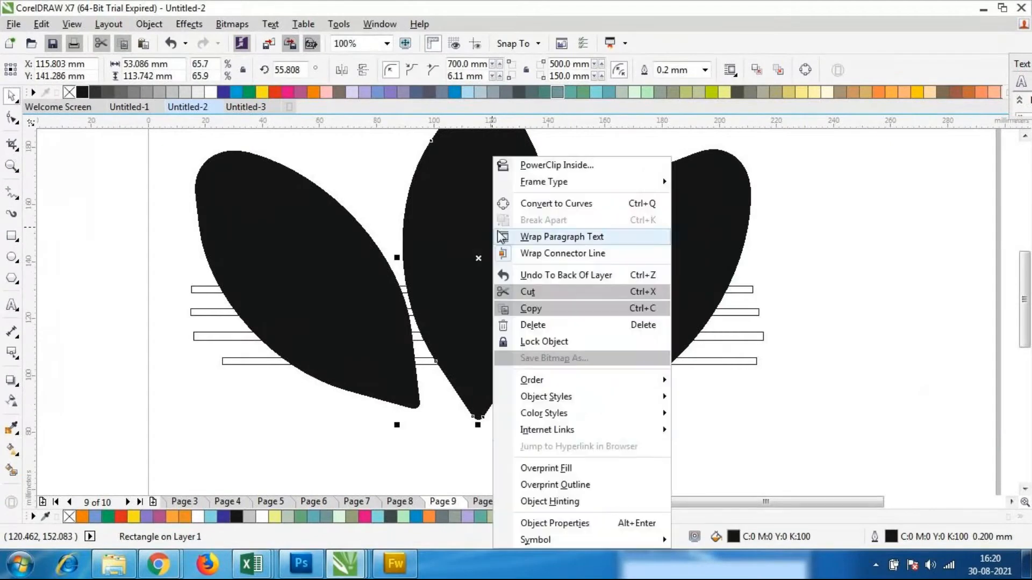
mouse_move(568, 379)
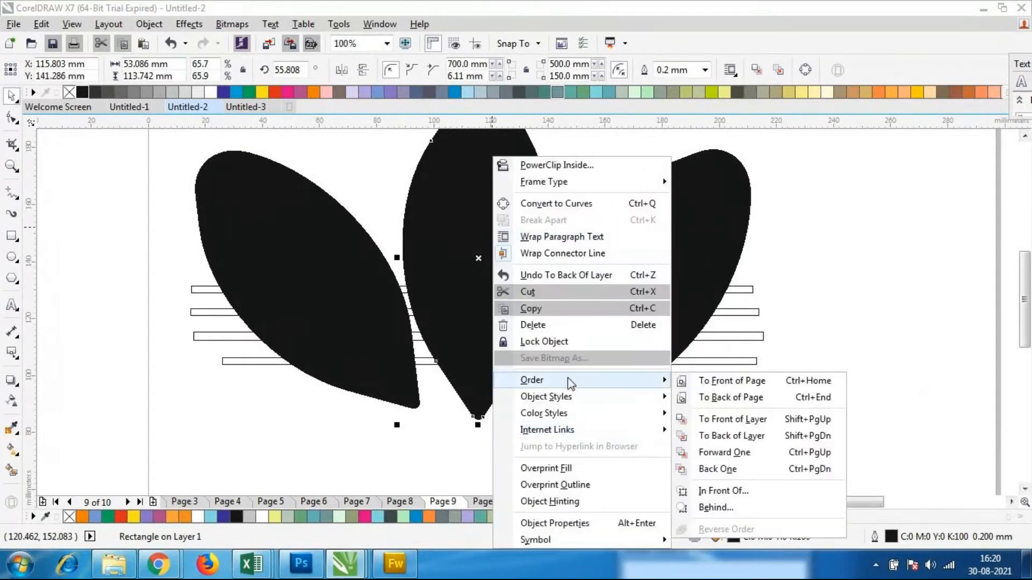
click(740, 438)
click(739, 443)
Send the left leaf to the back of the layer
click(288, 240)
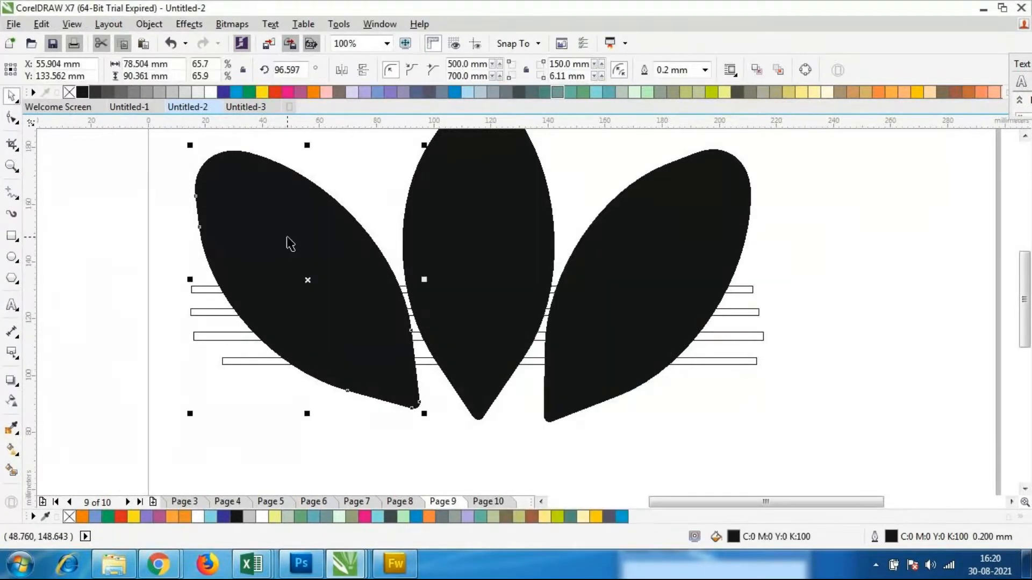
right_click(288, 240)
mouse_move(365, 381)
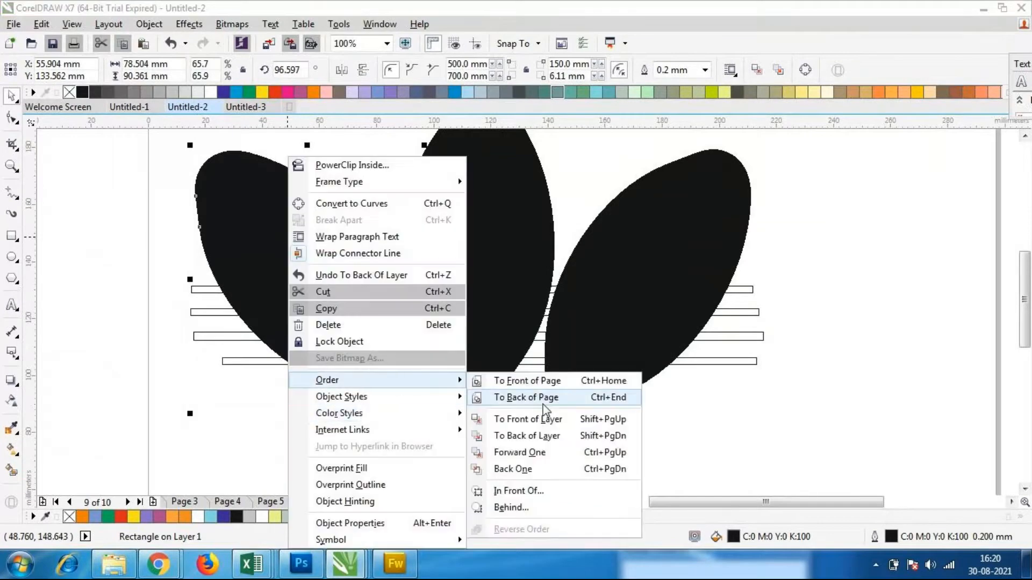
click(569, 436)
click(572, 447)
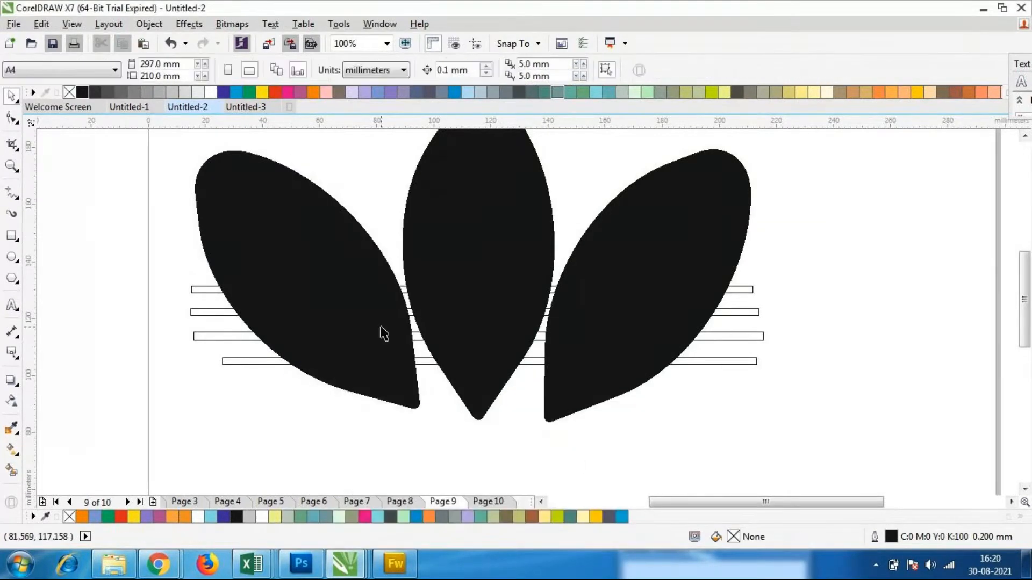
Fill the two lower thin rectangles with white
scroll(382, 334, down, 2)
scroll(382, 331, up, 2)
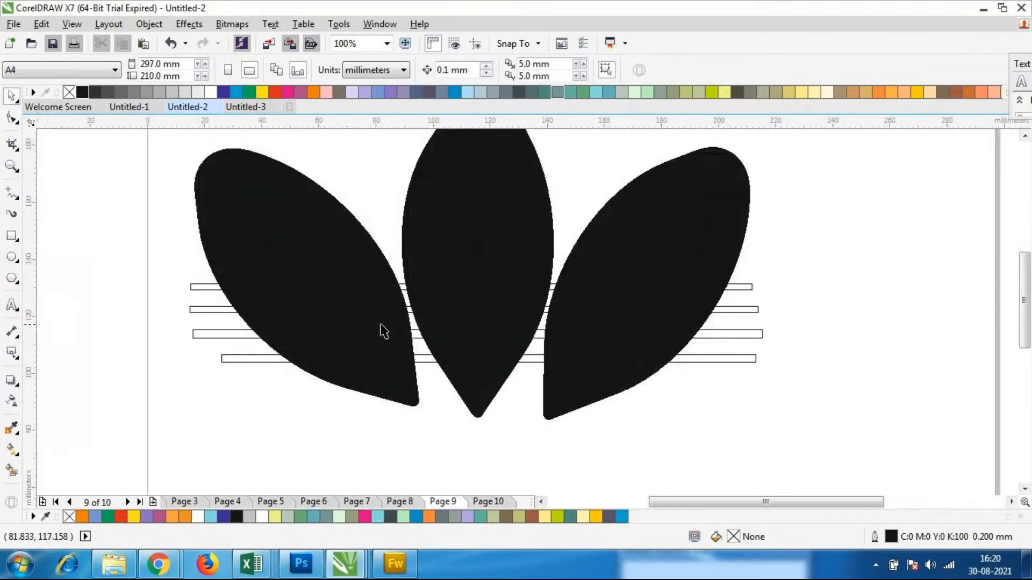
click(239, 334)
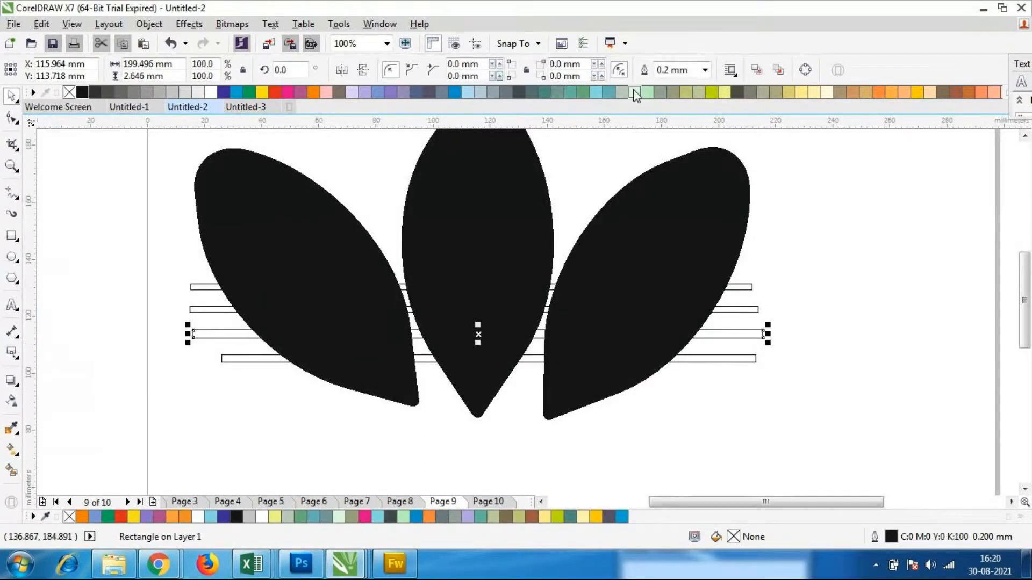
click(210, 93)
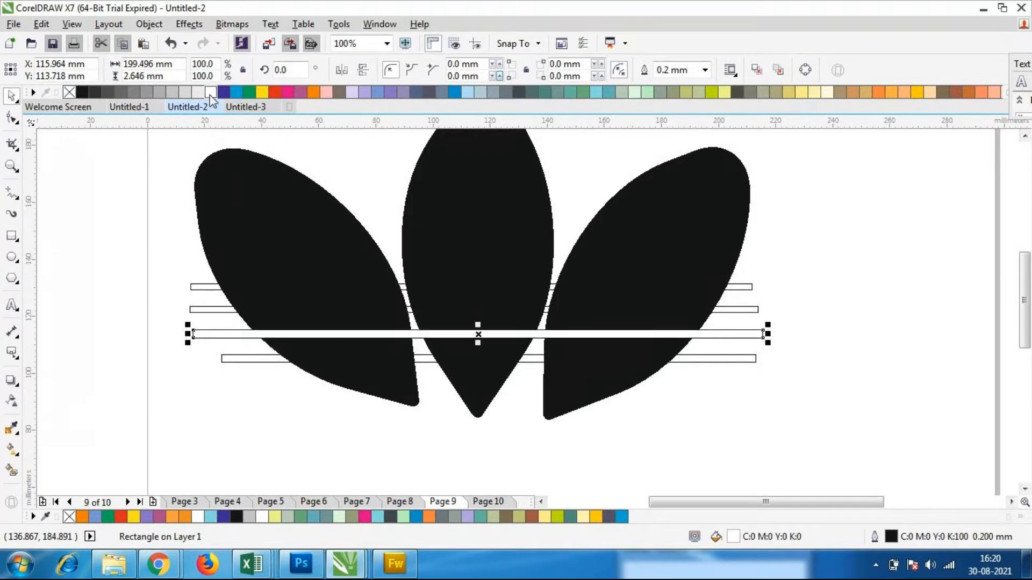
click(244, 430)
click(244, 358)
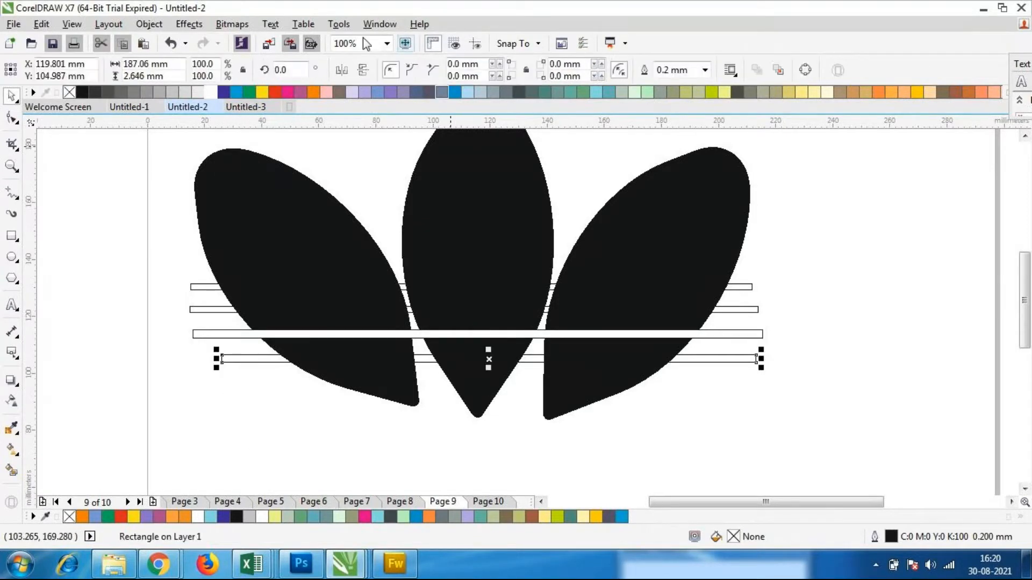
click(209, 93)
click(252, 436)
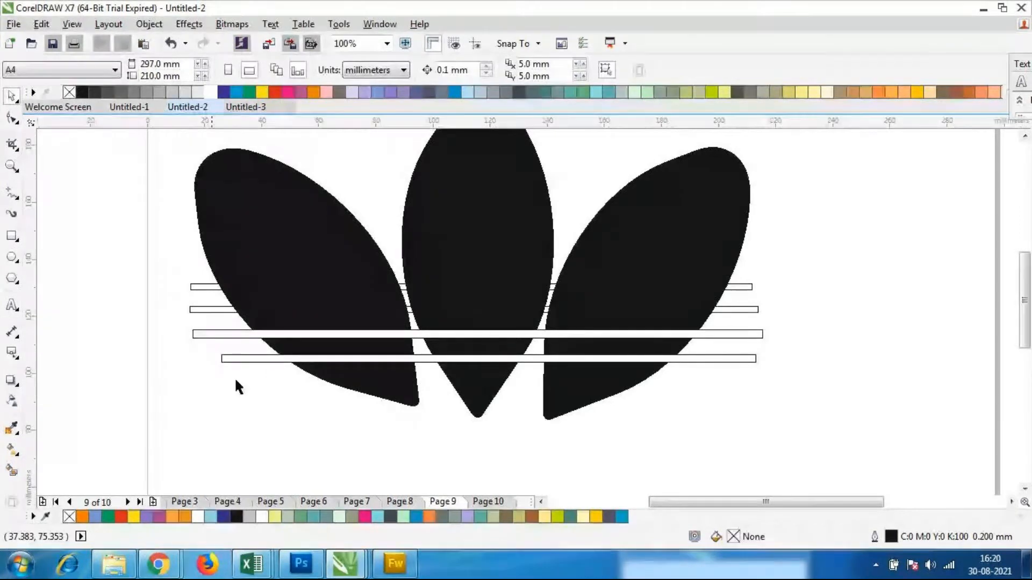
Fill the two upper thin rectangles with white
click(212, 309)
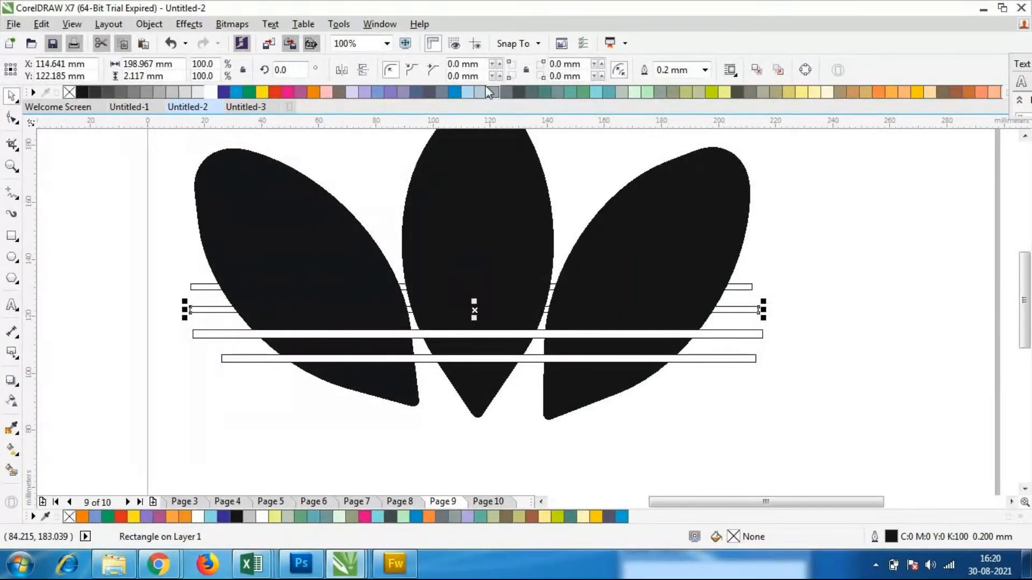
click(210, 92)
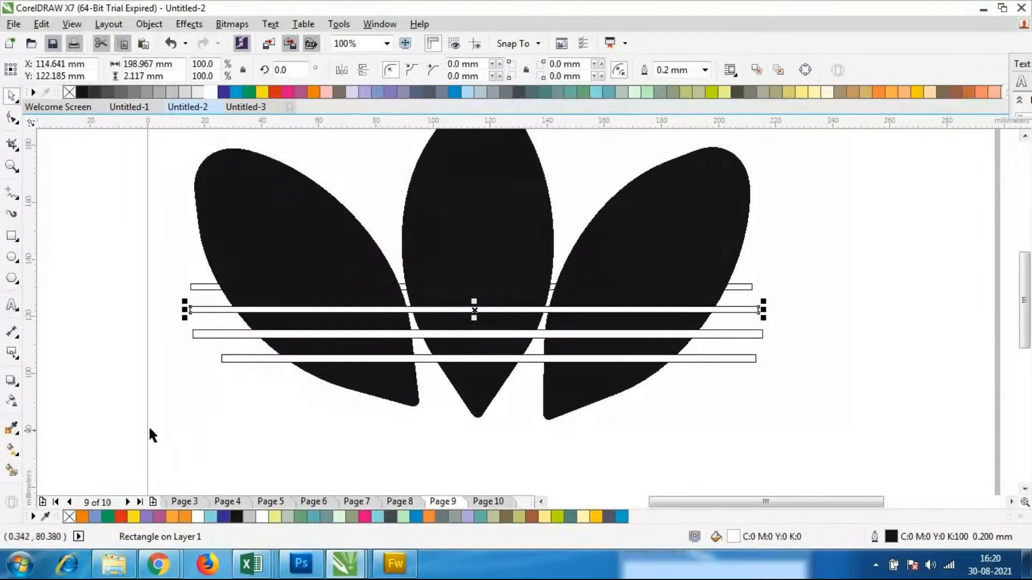
click(149, 424)
click(196, 289)
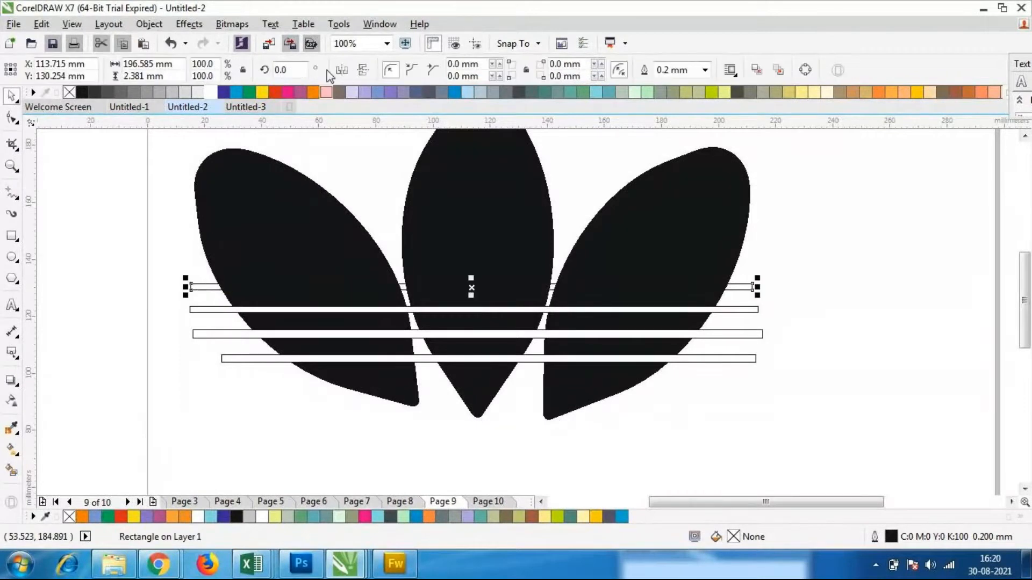
click(210, 92)
click(308, 463)
Try Back Minus Front on the three leaves together with the four white rectangles
scroll(424, 336, down, 2)
scroll(427, 332, up, 2)
scroll(427, 333, down, 2)
drag(250, 186, 666, 430)
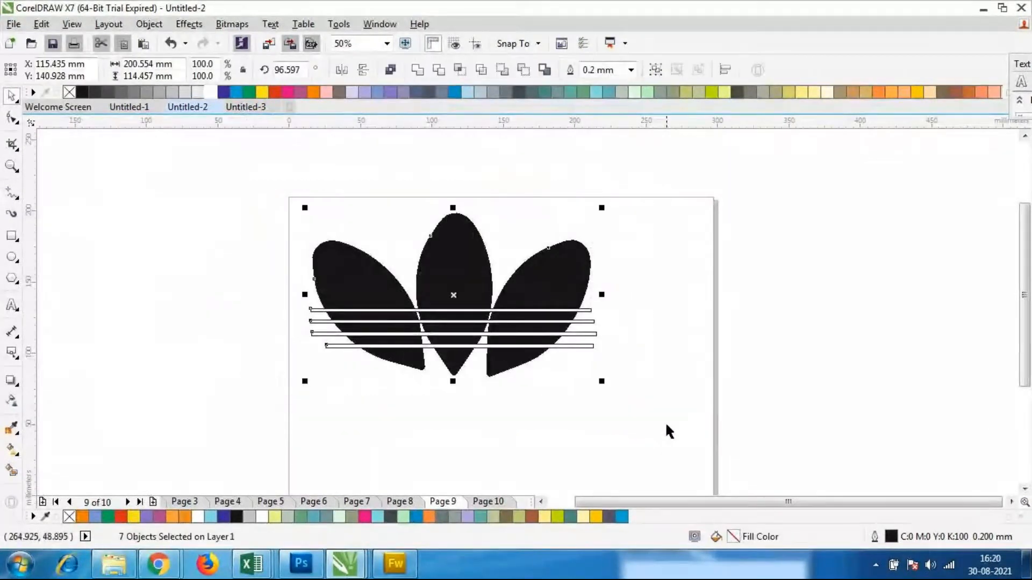
click(523, 69)
click(488, 441)
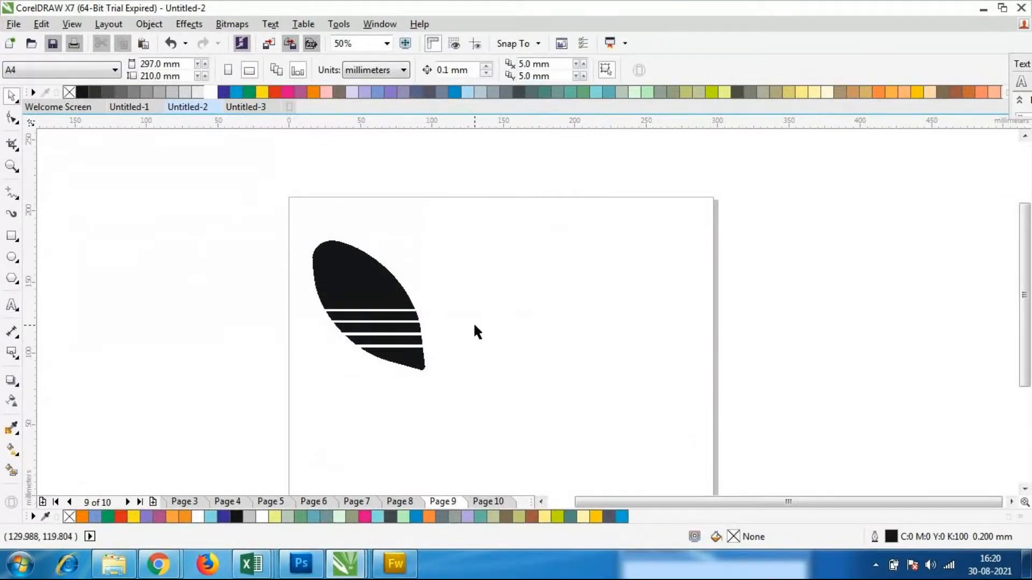
key(ctrl+z)
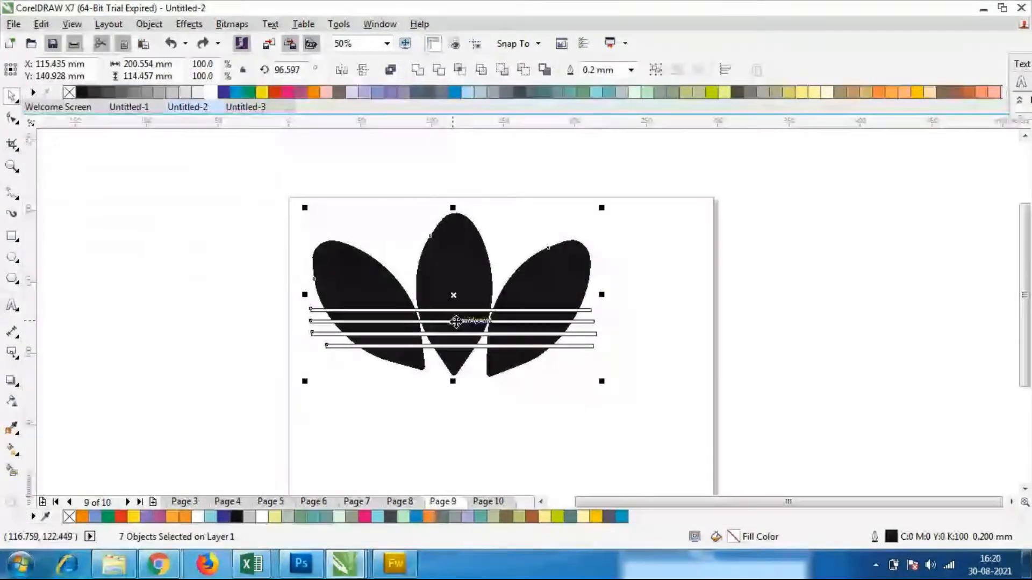
Retry Back Minus Front with the three leaves and four rectangles reselected together, and undo the result
click(541, 427)
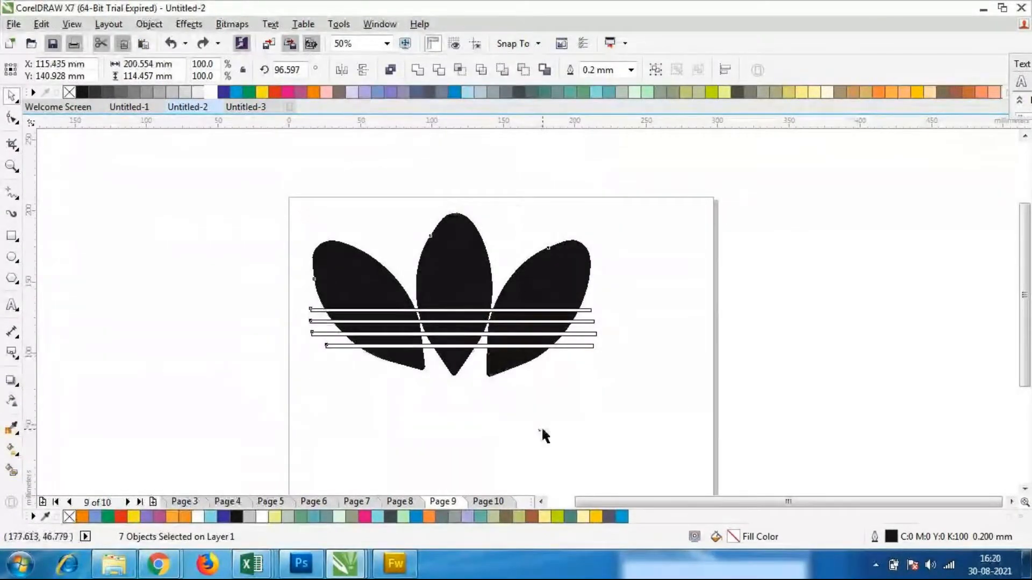
drag(670, 221, 292, 428)
click(521, 71)
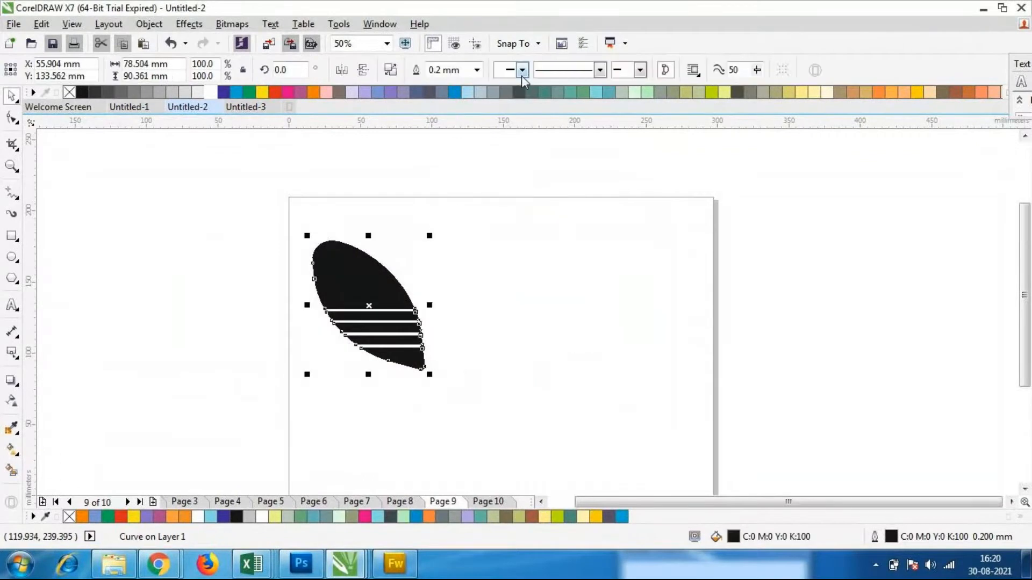
key(ctrl+z)
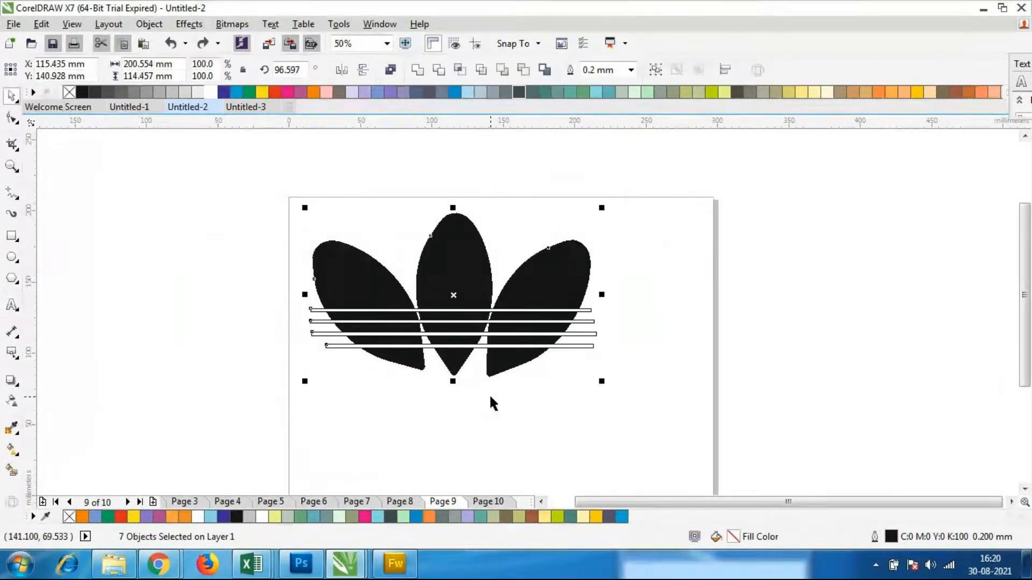
Select only the right leaf and the four white rectangles, and cut the stripes through it with Back Minus Front
click(527, 408)
click(575, 257)
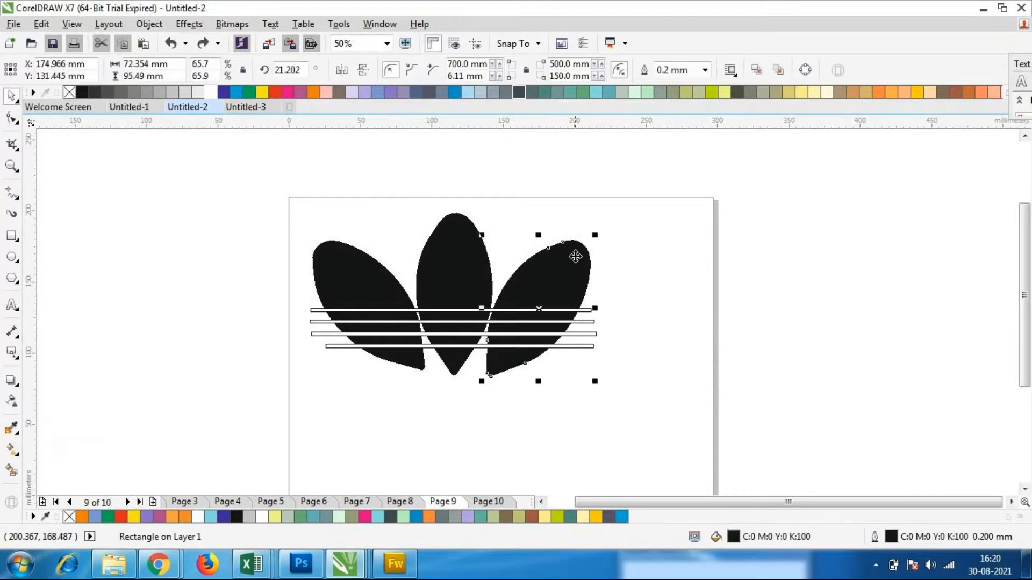
scroll(615, 289, up, 1)
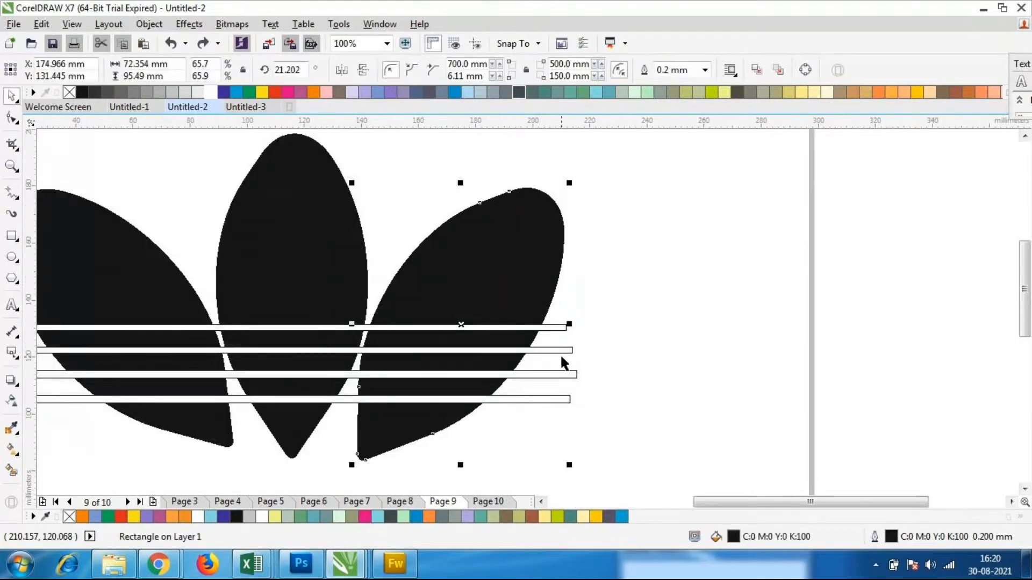
shift+click(561, 327)
shift+click(564, 351)
shift+click(557, 374)
shift+click(553, 399)
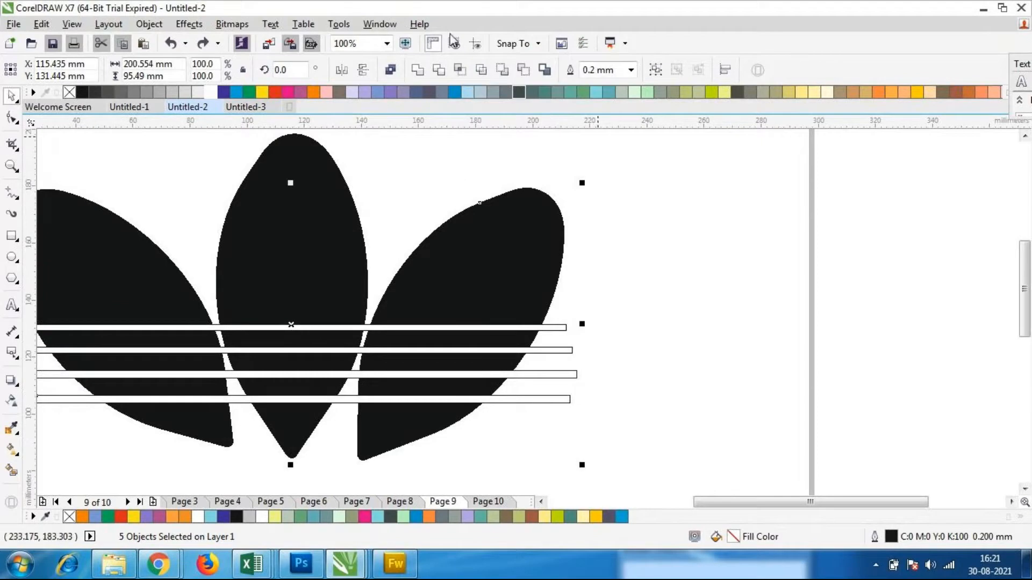
click(523, 71)
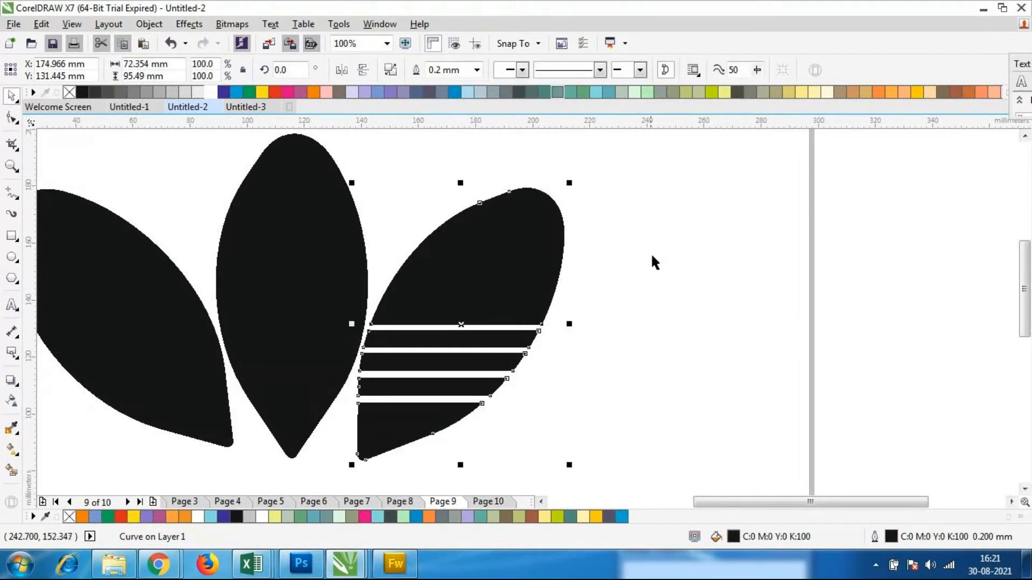
scroll(650, 253, down, 1)
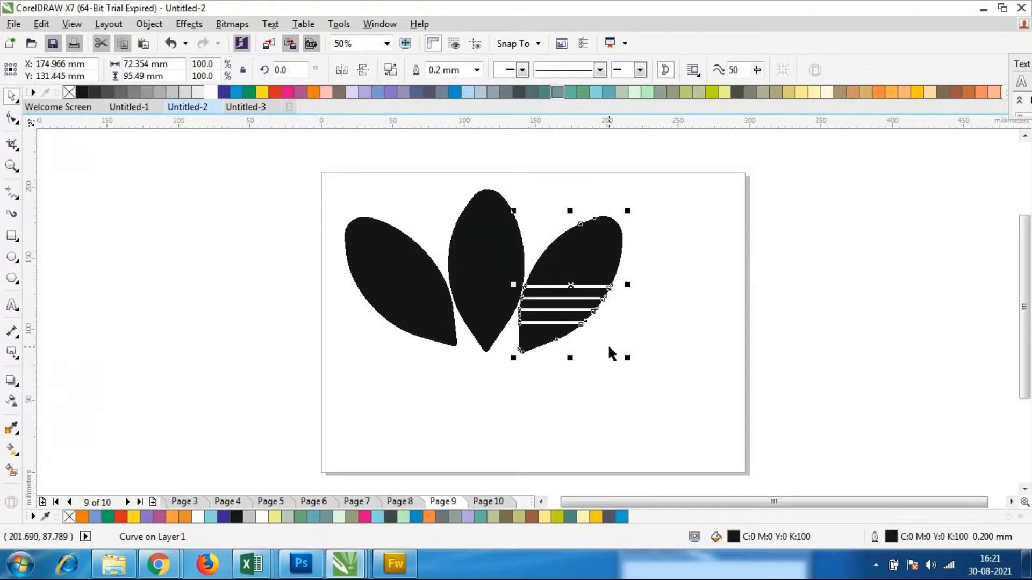
Switch to the Coreldraw folder in Windows Explorer and view the logos in the big-logo-examples image
click(114, 565)
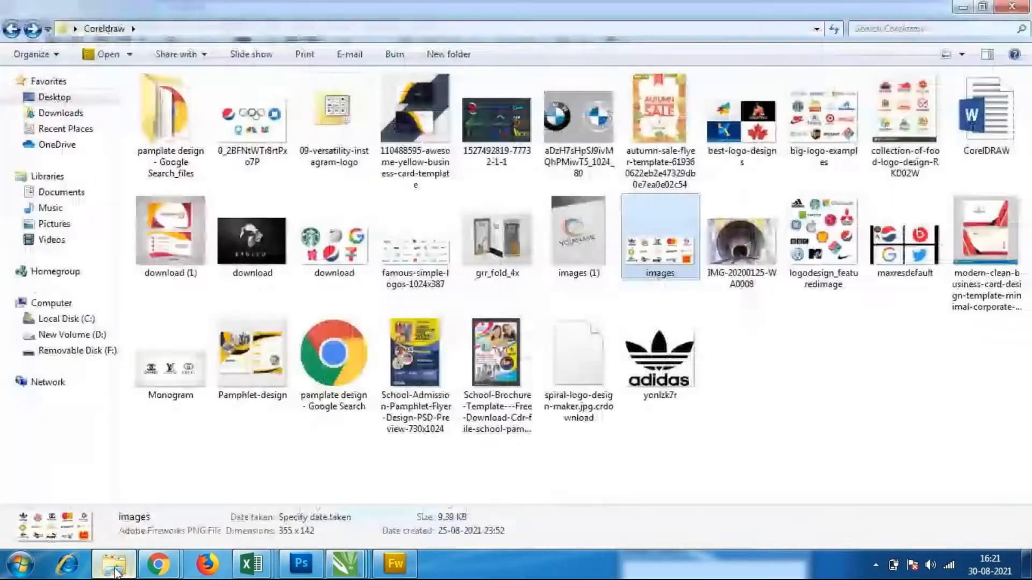
click(771, 462)
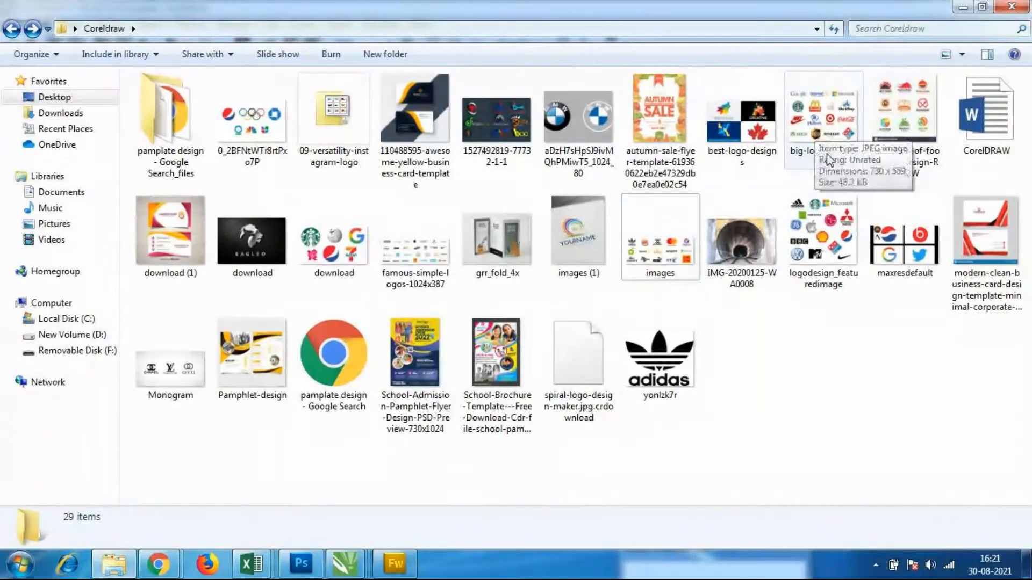
click(828, 118)
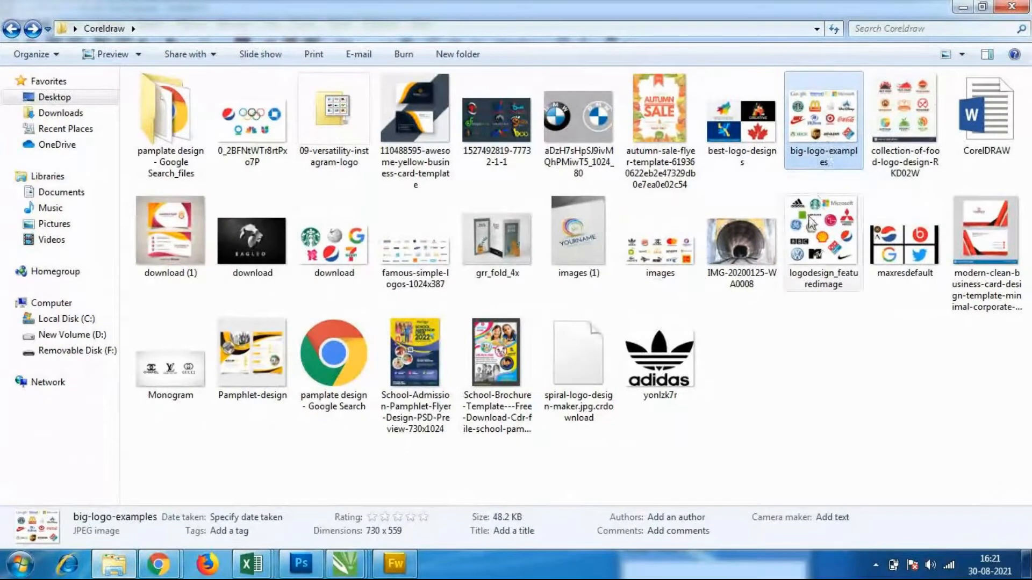
double_click(814, 135)
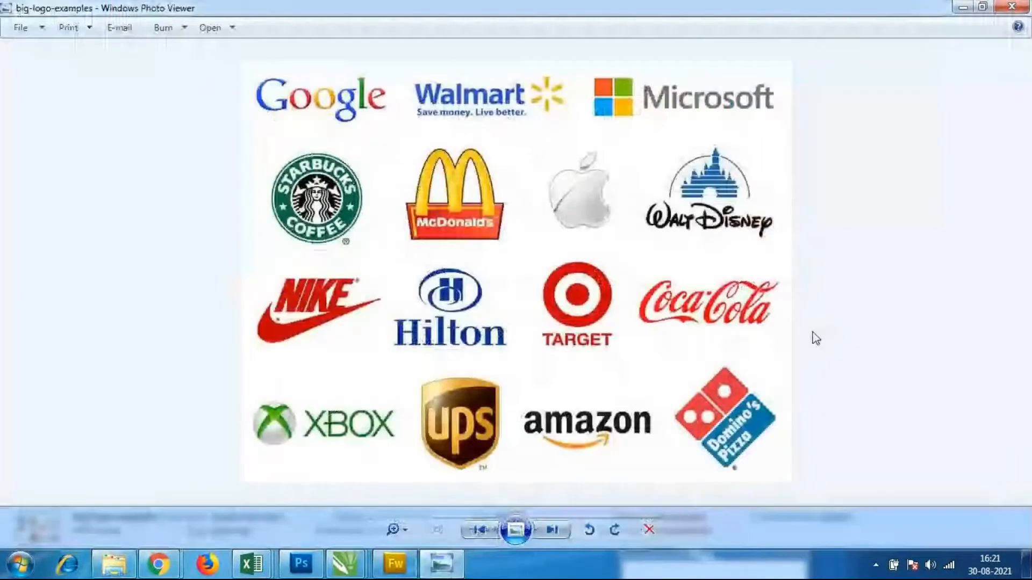
click(1012, 6)
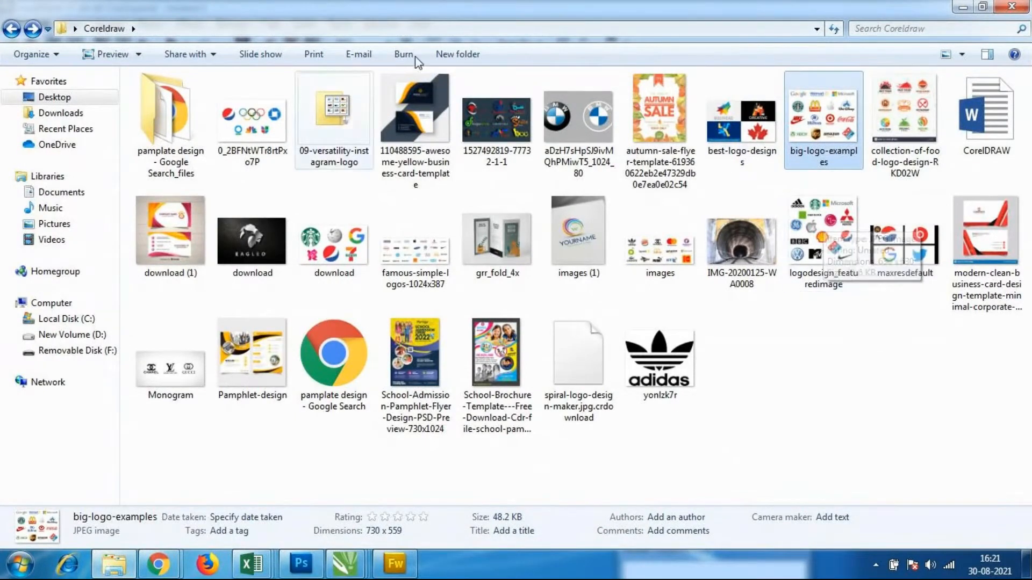
click(826, 447)
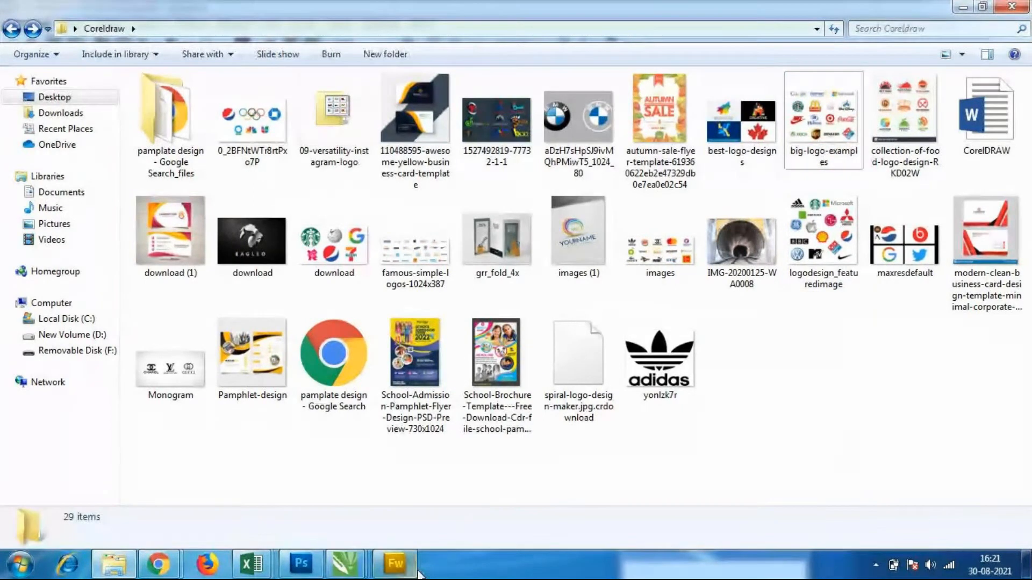
Switch to Fireworks and examine the Adidas logo in images.png, undoing any accidental shift of the image
click(395, 563)
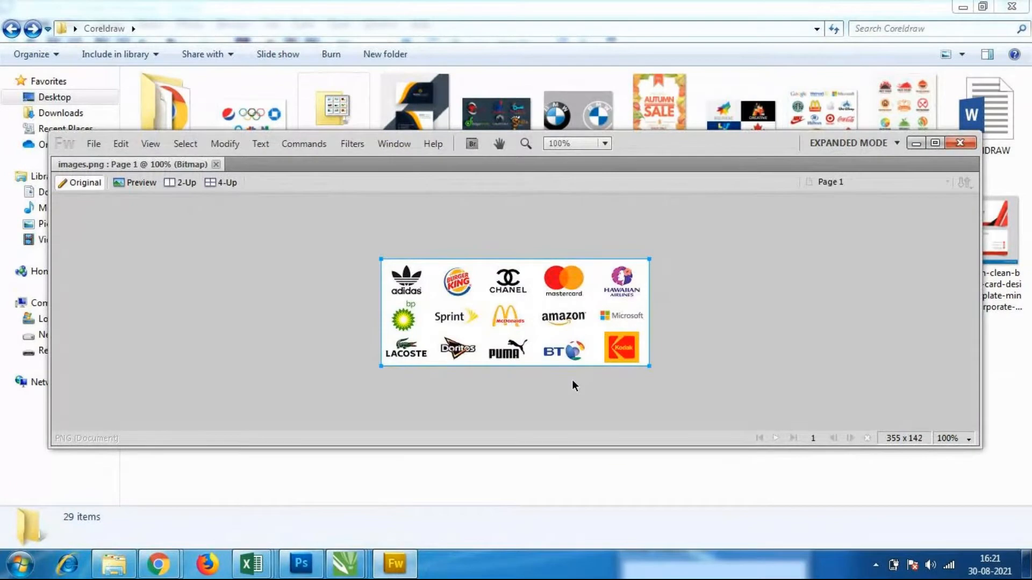
drag(390, 274, 407, 278)
drag(407, 278, 408, 278)
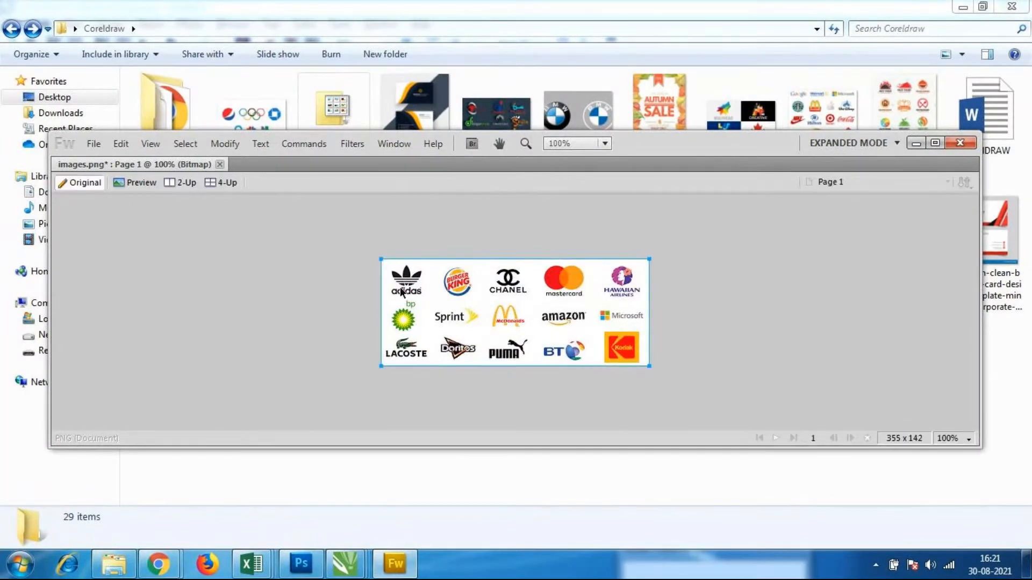
key(ctrl+z)
drag(443, 289, 414, 291)
Switch back to the Untitled-2 drawing in CorelDRAW and deselect the striped right leaf
click(345, 563)
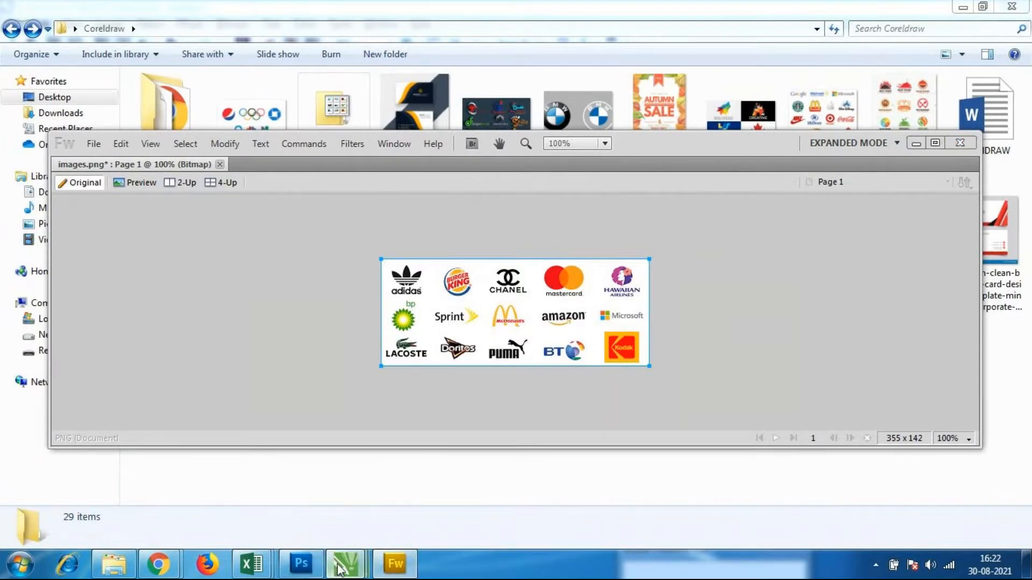
click(346, 519)
click(559, 299)
click(561, 302)
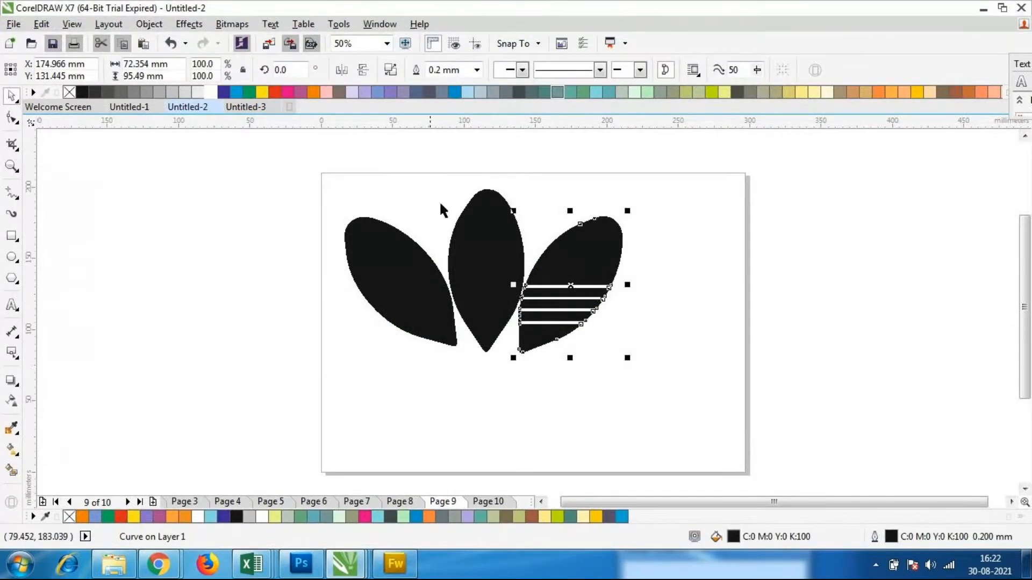
click(614, 376)
click(569, 306)
click(530, 395)
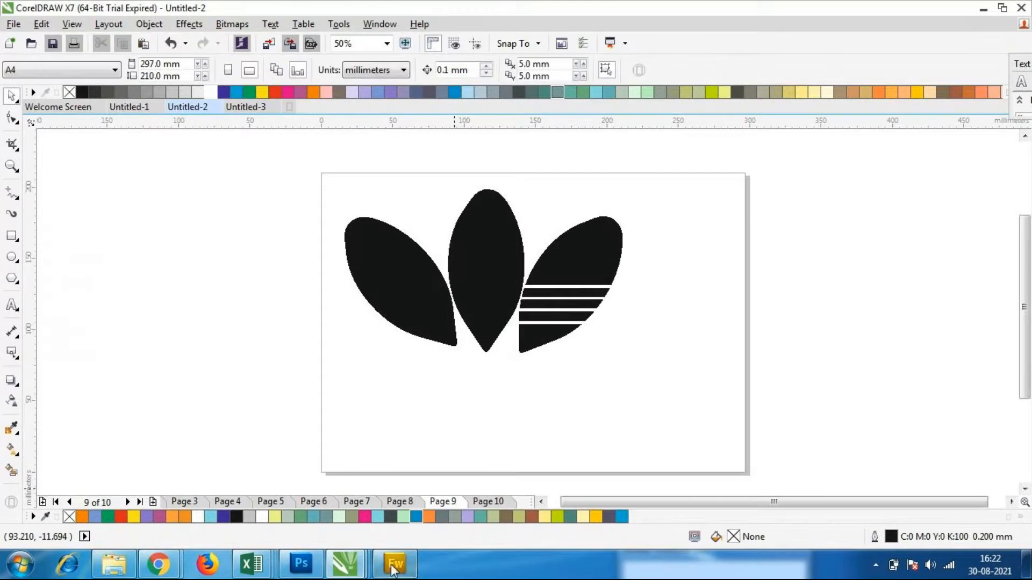
Open the Untitled-1 document and look through its pages from Page 9 back to the certificate page
mouse_move(355, 573)
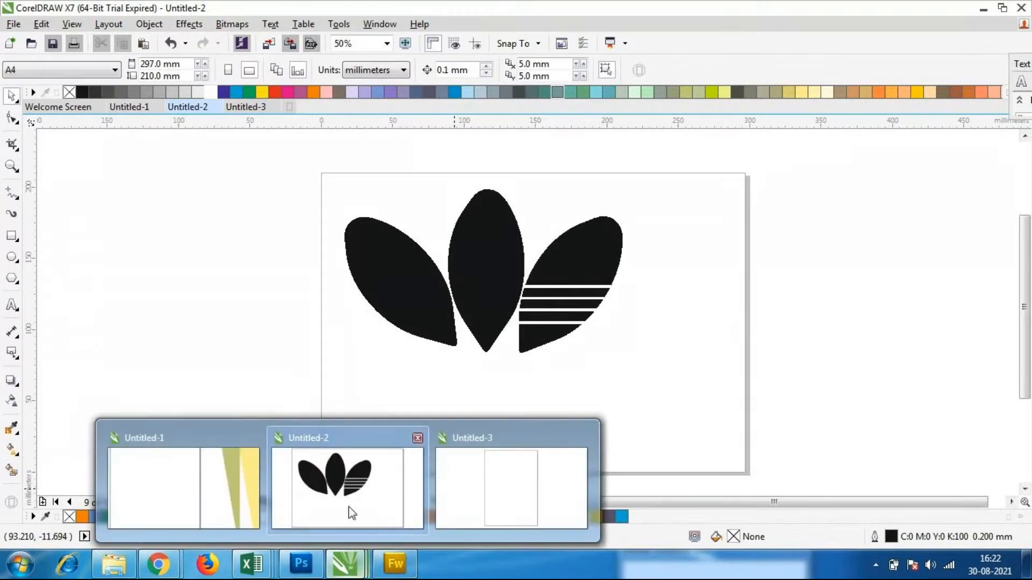
click(256, 490)
click(457, 506)
click(507, 504)
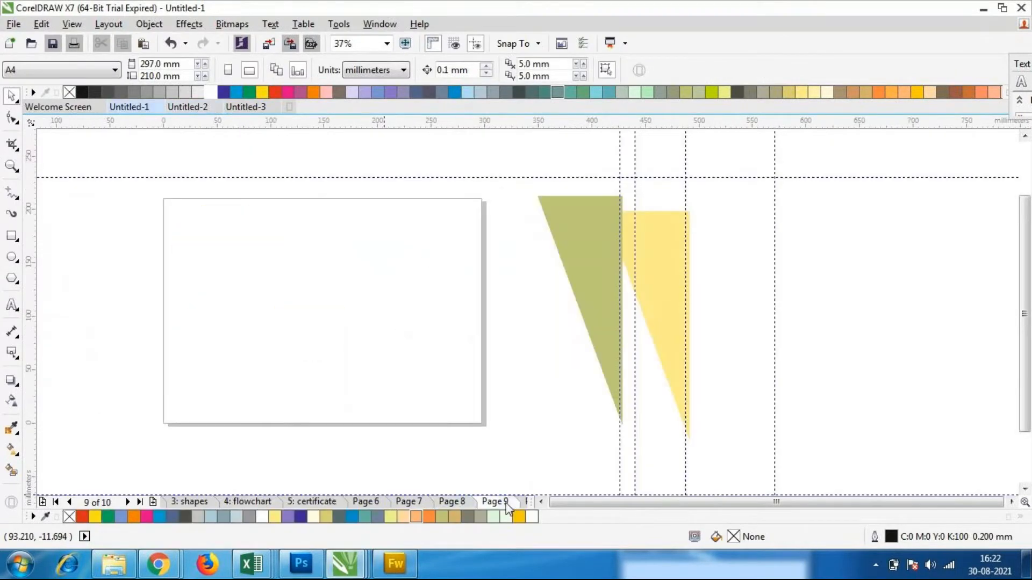
click(408, 502)
click(367, 502)
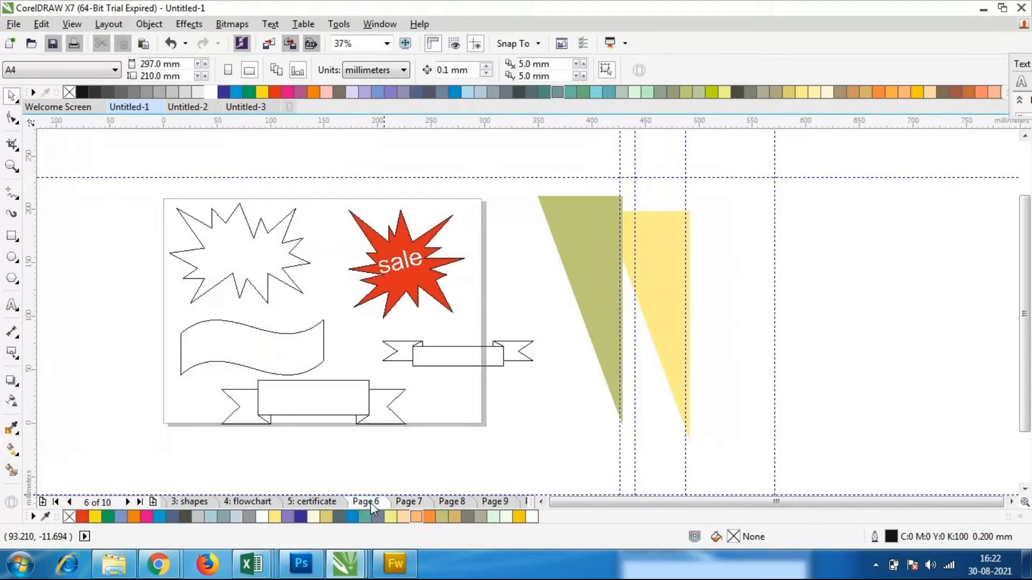
click(329, 500)
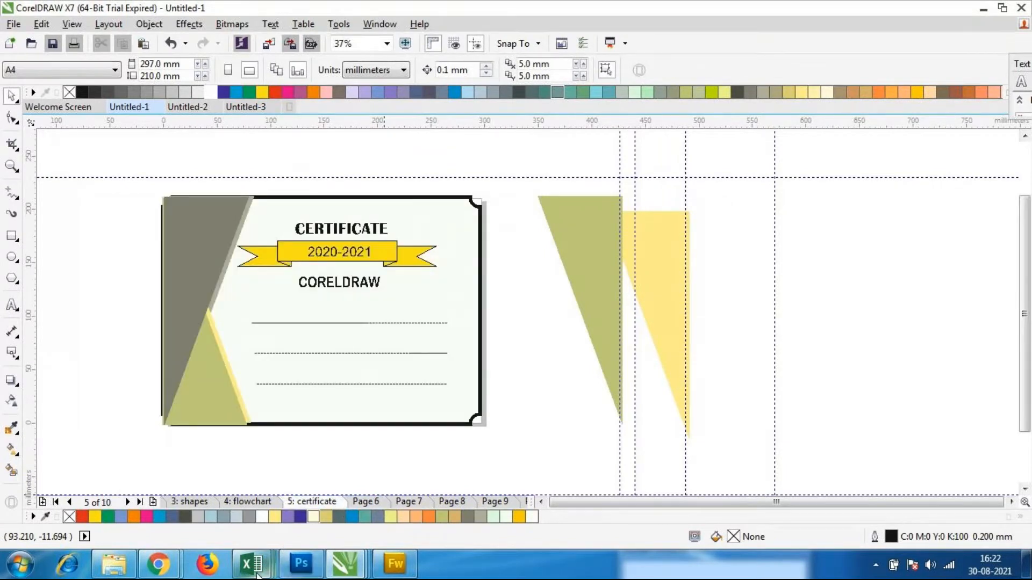
Return to the Untitled-2 document and go to the blank Page 10
mouse_move(346, 573)
click(346, 502)
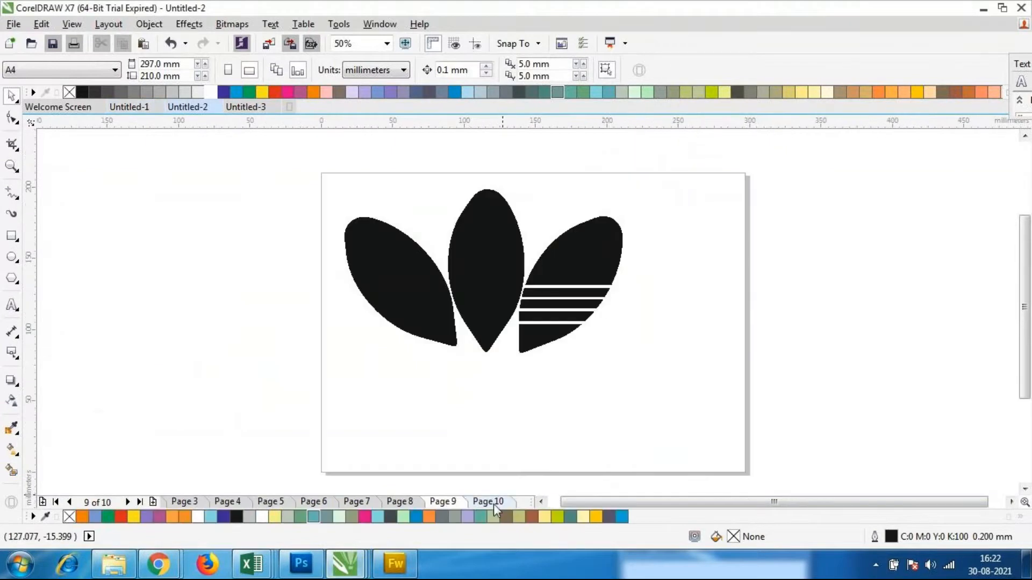
click(494, 502)
scroll(516, 283, down, 2)
scroll(535, 284, up, 2)
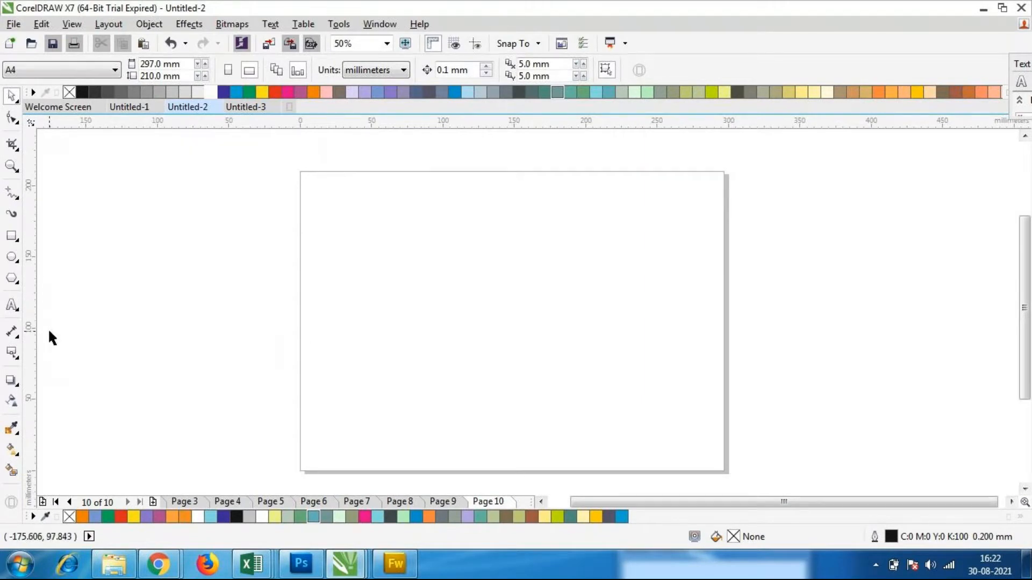
Draw a polygon about 135 by 112 mm on the page and set it to 3 sides
click(16, 277)
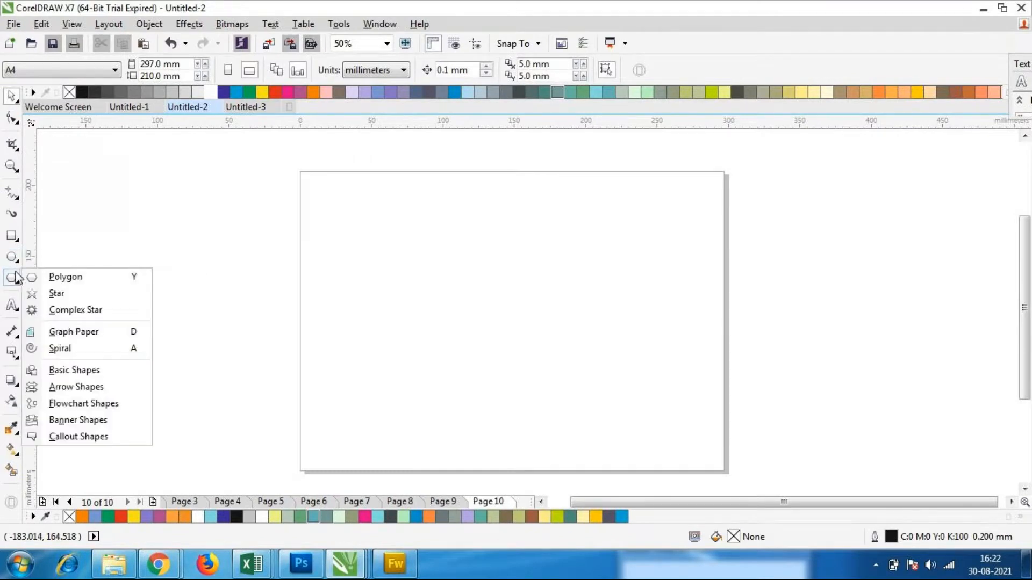
click(93, 277)
drag(345, 252, 543, 416)
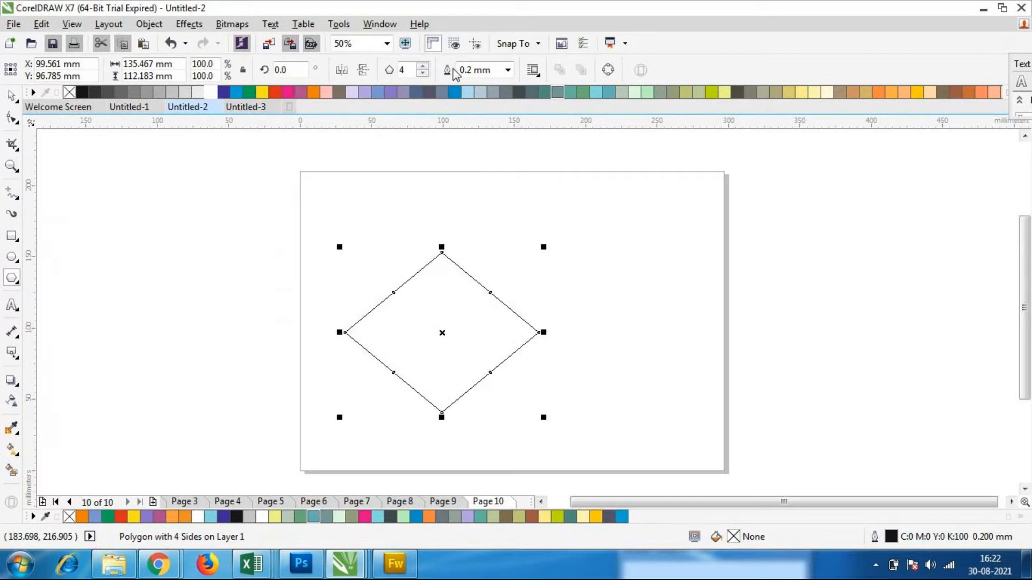
click(423, 74)
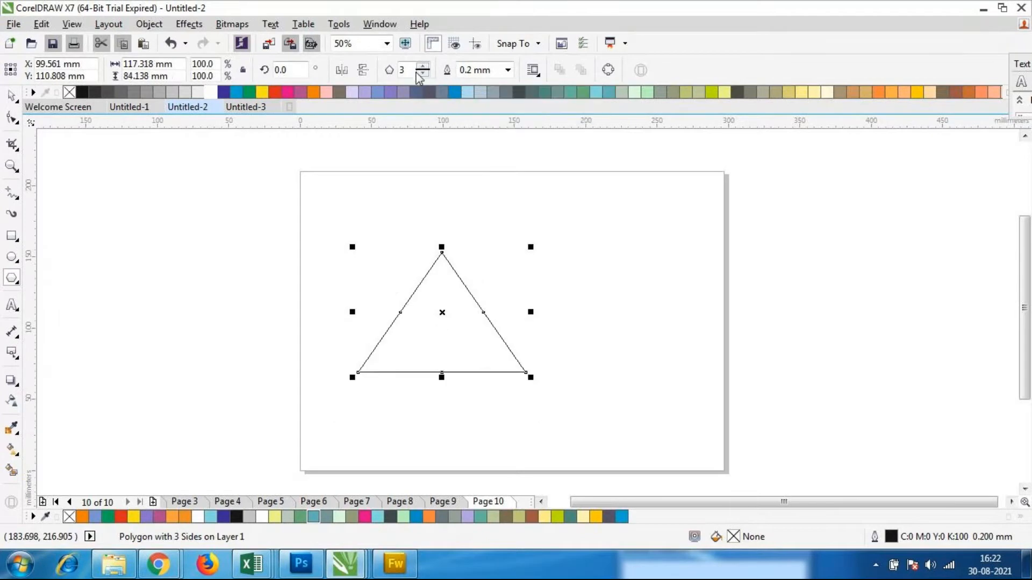
click(12, 96)
click(634, 381)
Duplicate the triangle, mirror the copy vertically and place it tip to tip above the other triangle
drag(446, 320, 514, 301)
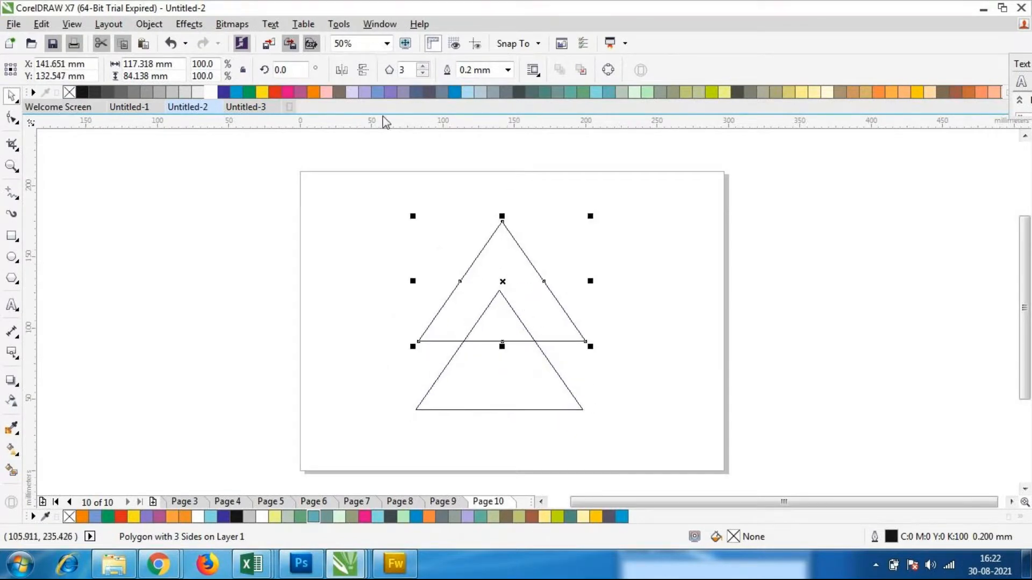
click(364, 73)
drag(489, 277, 499, 234)
click(601, 282)
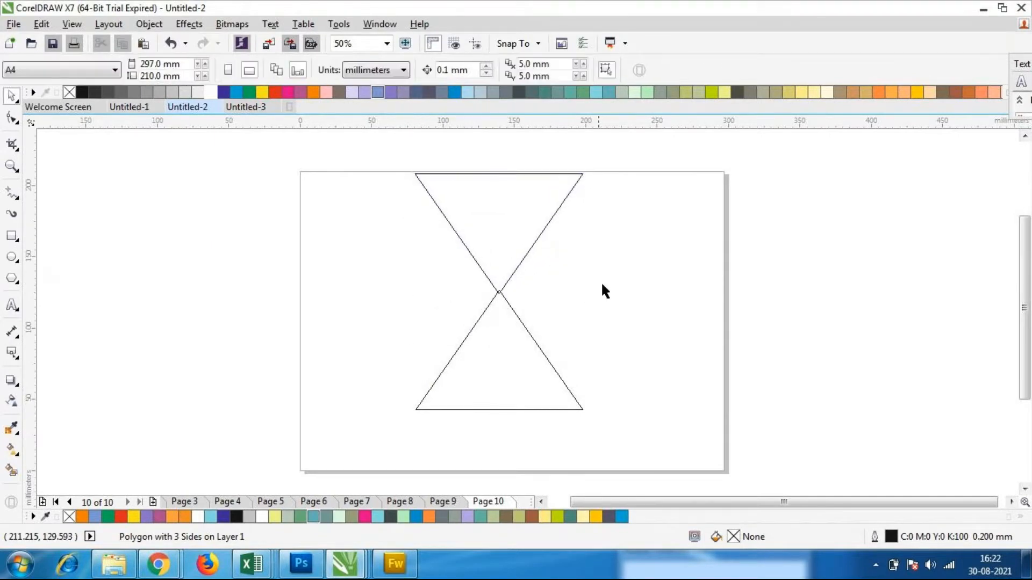
Scale both triangles together to about 88 by 124 mm and move them to the middle of the page
scroll(585, 262, down, 1)
drag(464, 189, 568, 306)
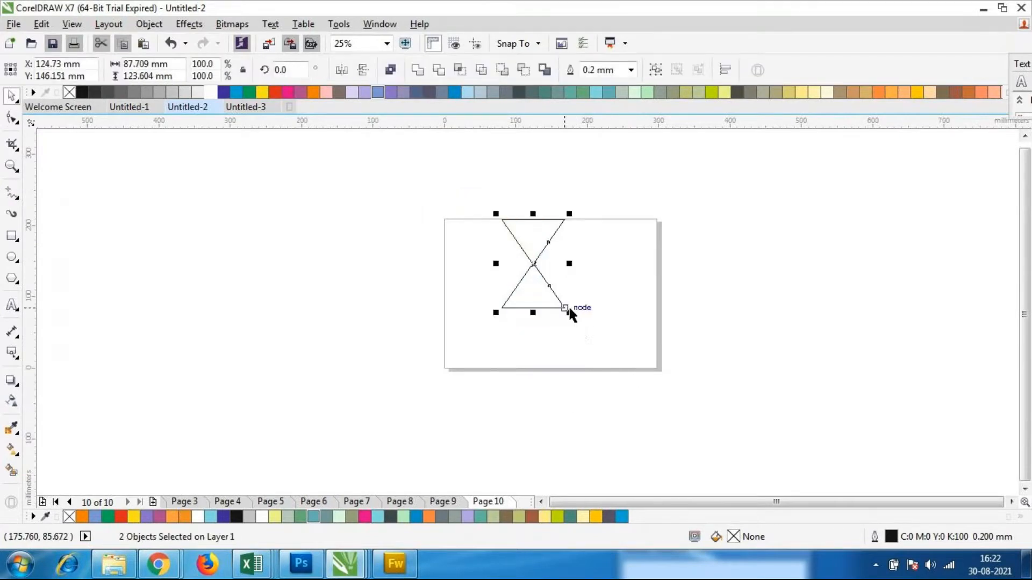
drag(532, 267, 553, 293)
click(643, 323)
scroll(631, 318, up, 1)
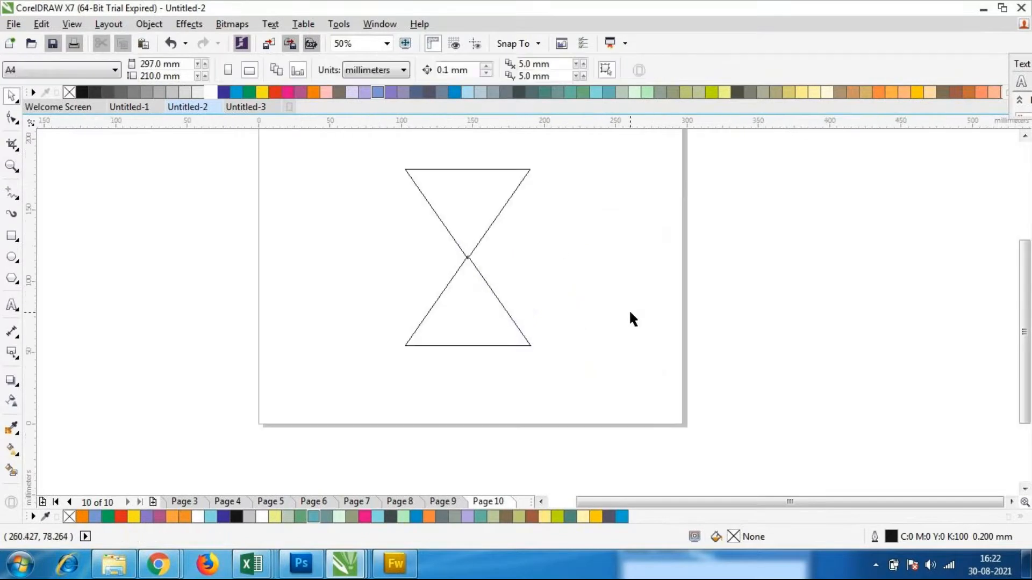
Draw an ellipse about 171 by 139 mm around the two triangles and set its type to full ellipse
click(10, 260)
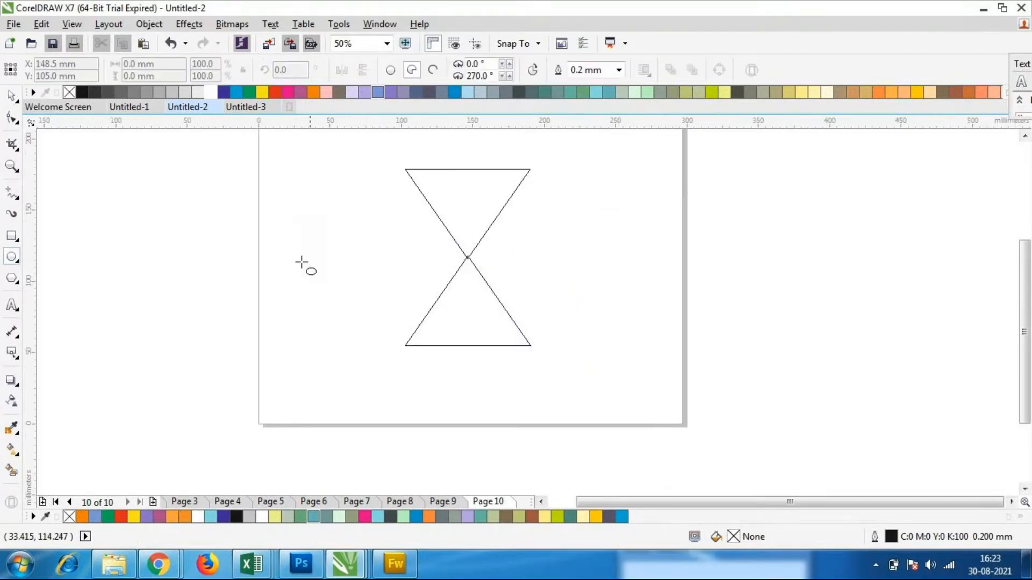
scroll(263, 251, down, 1)
scroll(288, 249, up, 1)
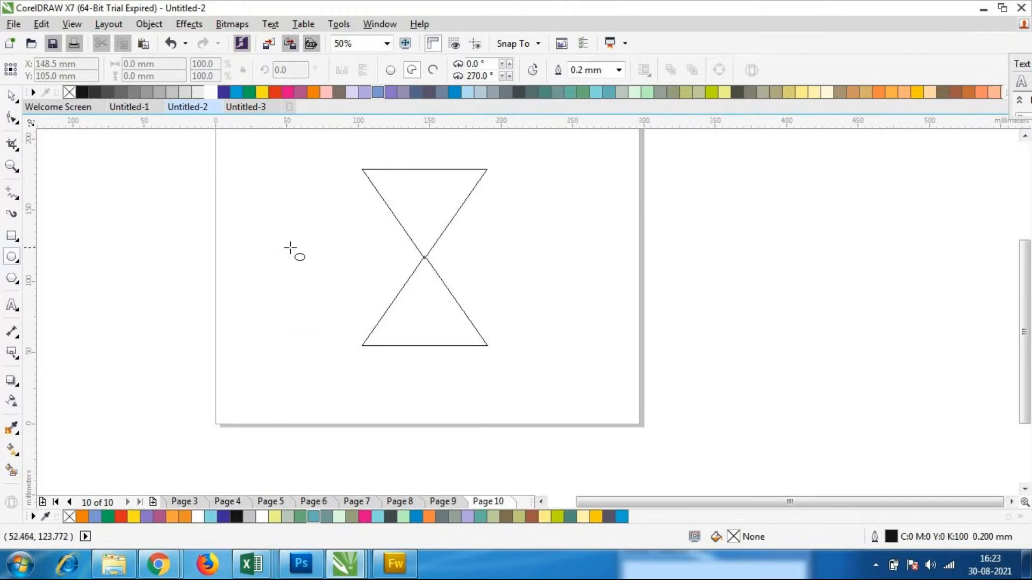
drag(293, 177, 543, 378)
click(391, 70)
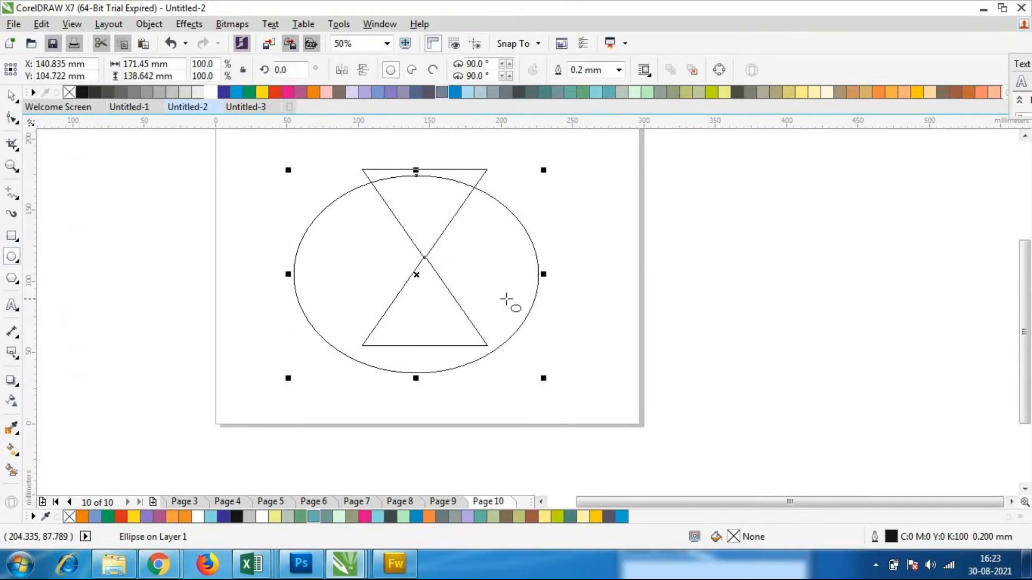
Move the ellipse so its centre sits on the point where the two triangle tips meet
drag(416, 275, 427, 258)
click(104, 171)
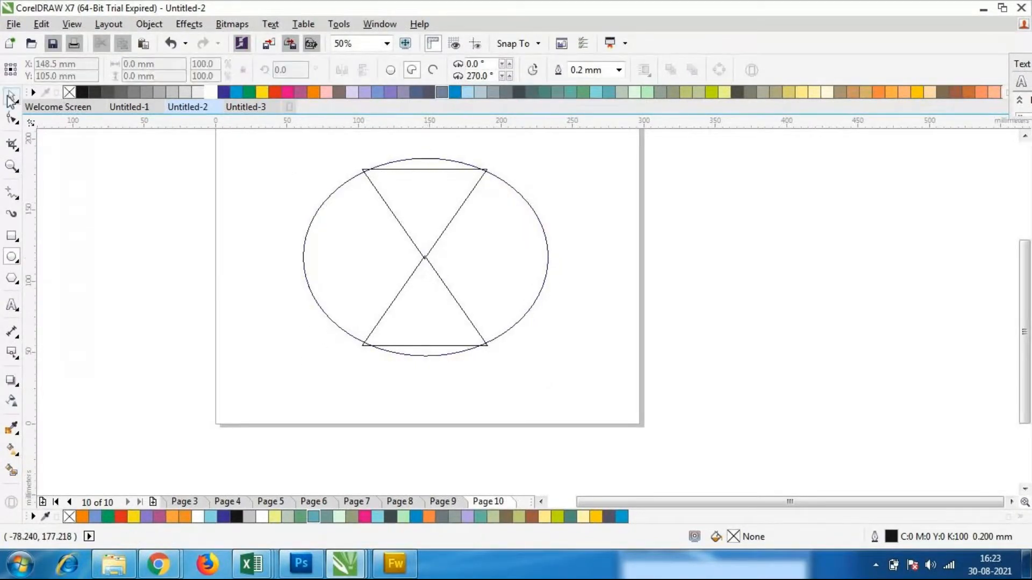
click(11, 96)
click(424, 159)
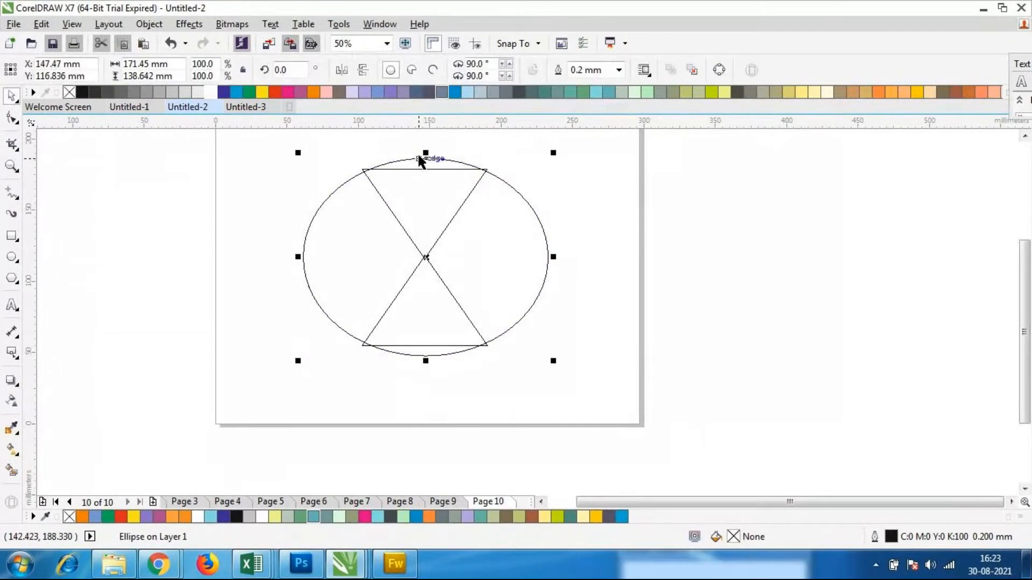
click(593, 383)
click(445, 330)
click(584, 411)
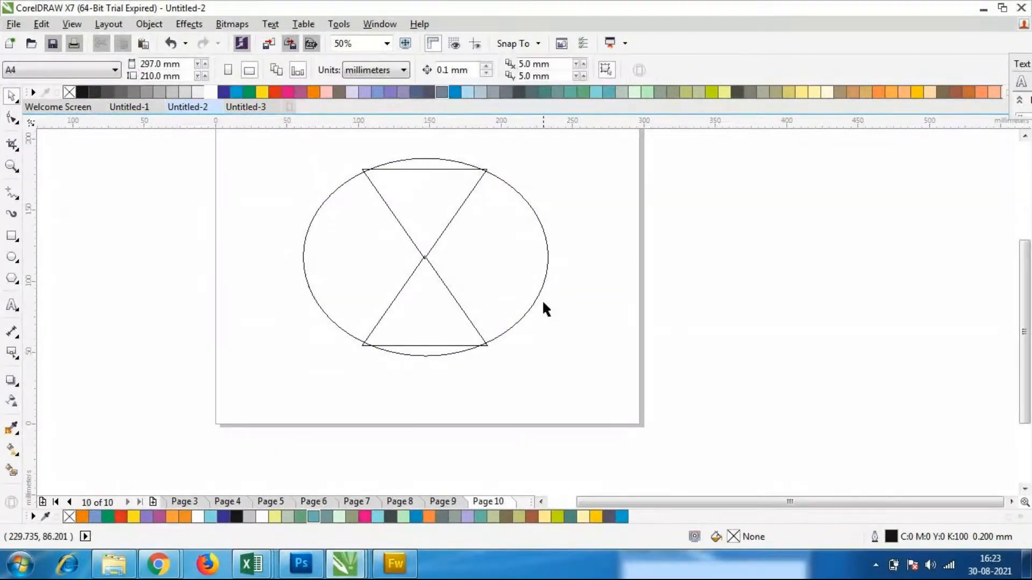
Fill the ellipse with cyan and send it to the back of the layer, behind the two triangles
click(415, 280)
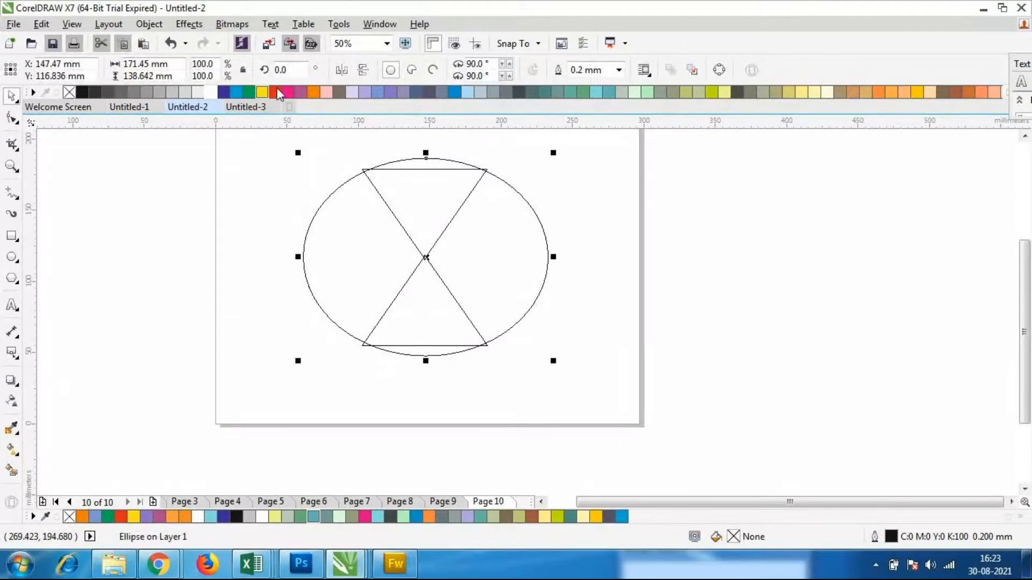
click(237, 92)
click(489, 366)
click(463, 267)
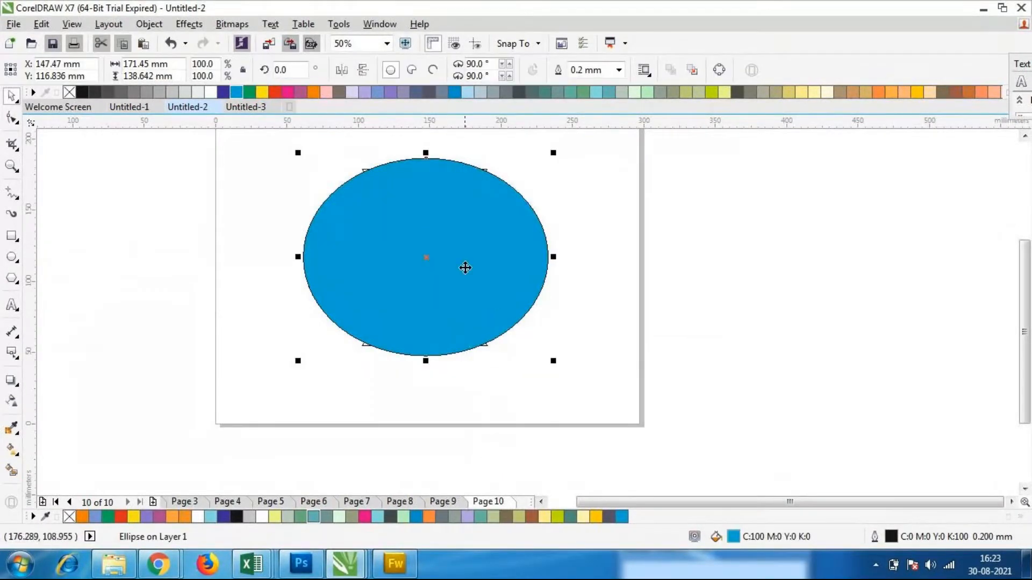
right_click(463, 267)
mouse_move(523, 383)
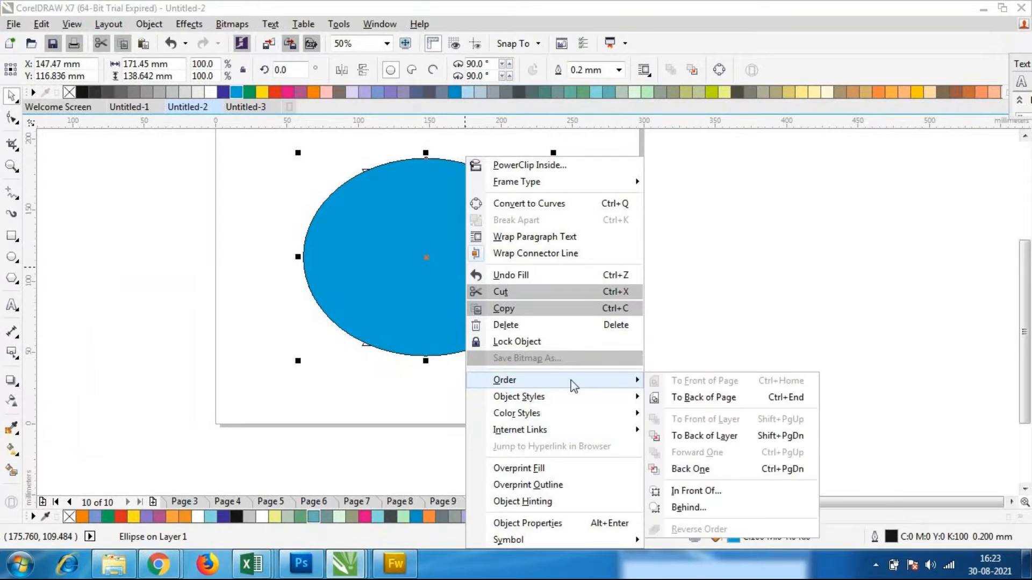
click(680, 437)
click(575, 428)
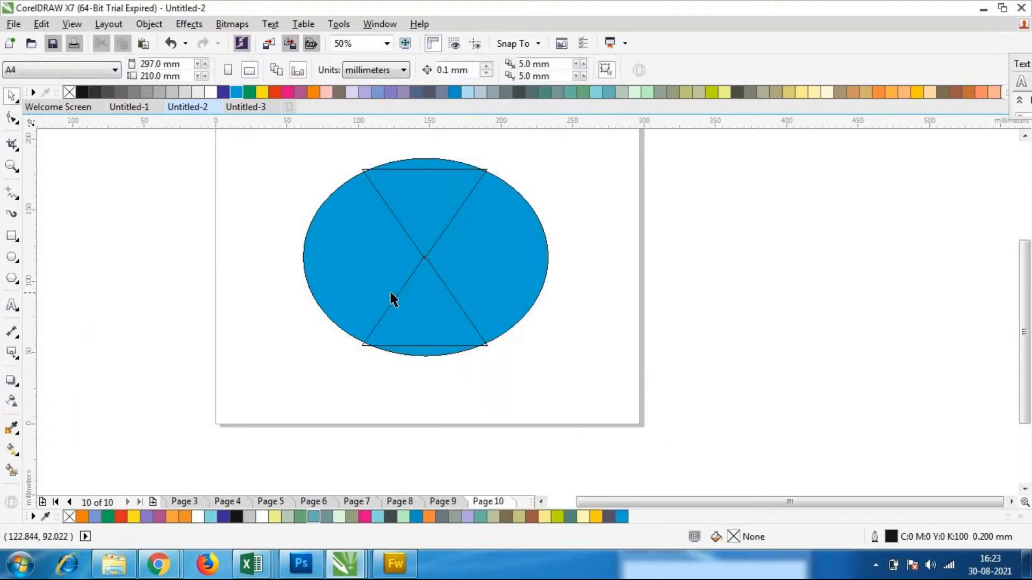
click(438, 289)
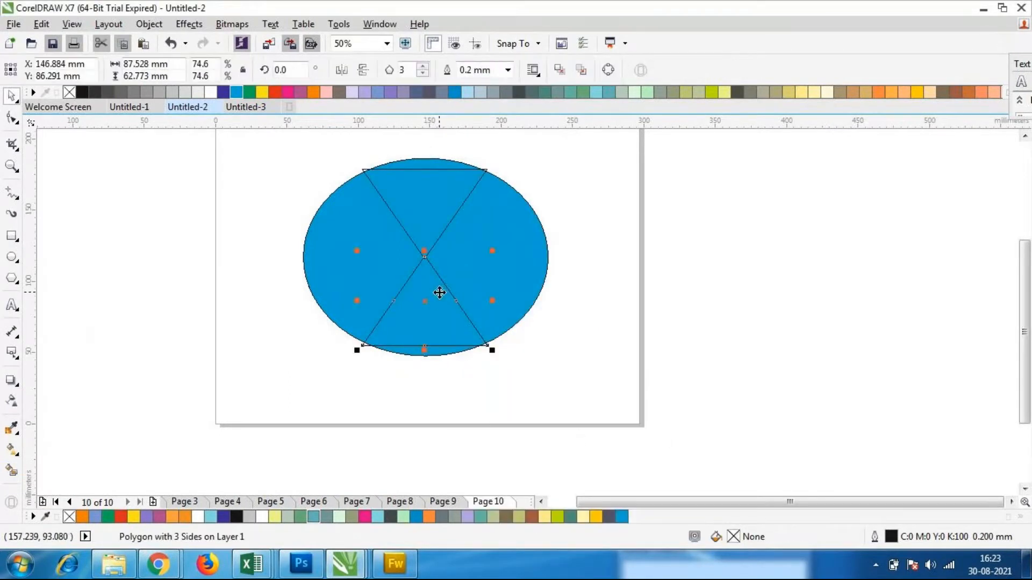
click(602, 331)
Set the blue ellipse's outline width to 5.0 mm
click(546, 292)
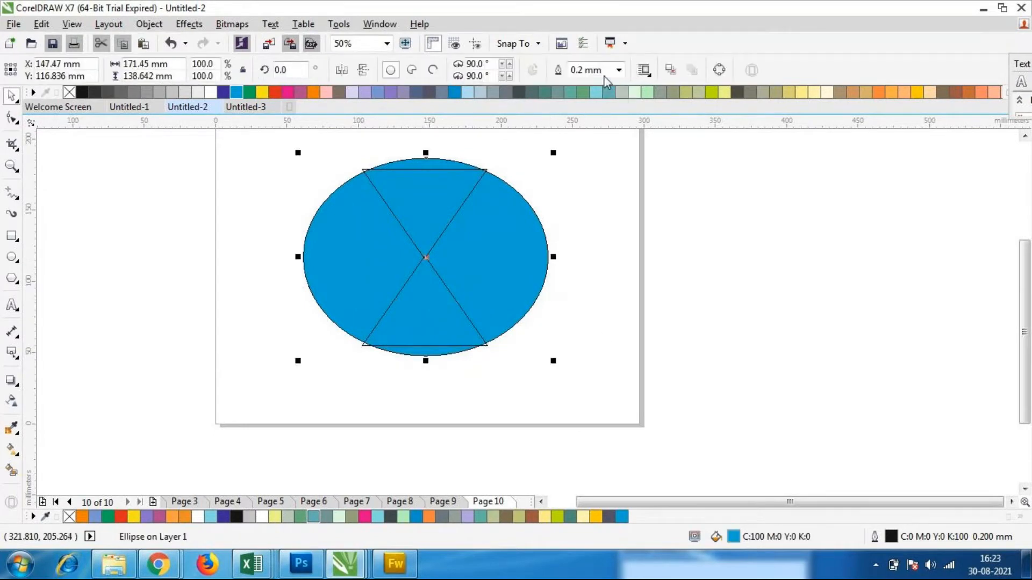
click(620, 70)
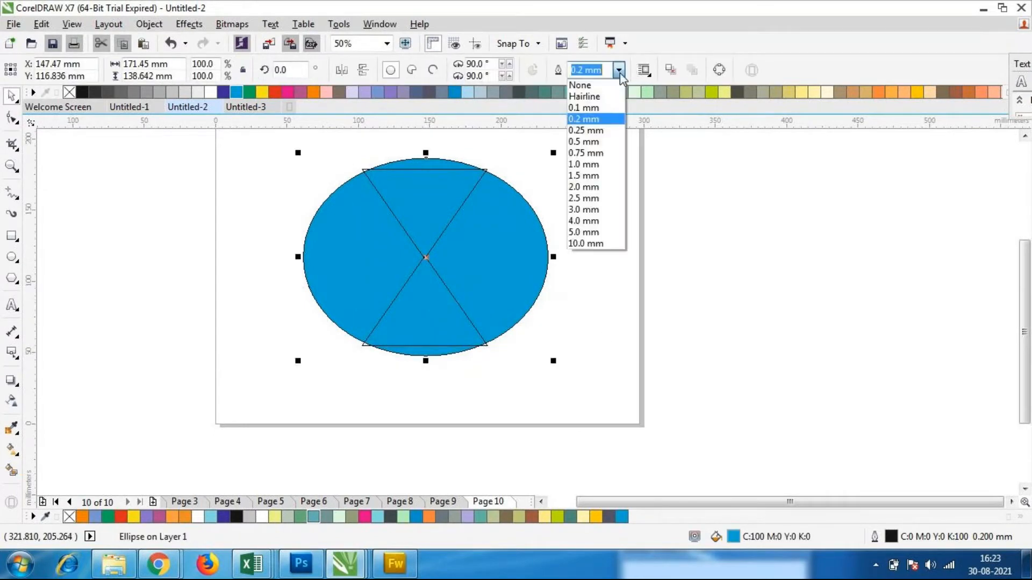
click(591, 232)
click(605, 304)
click(432, 269)
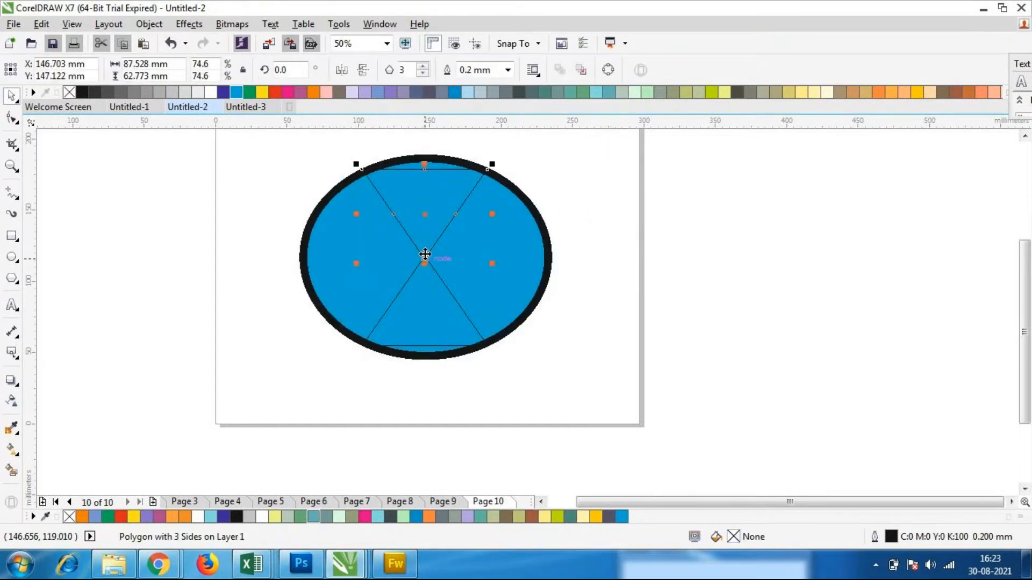
click(557, 353)
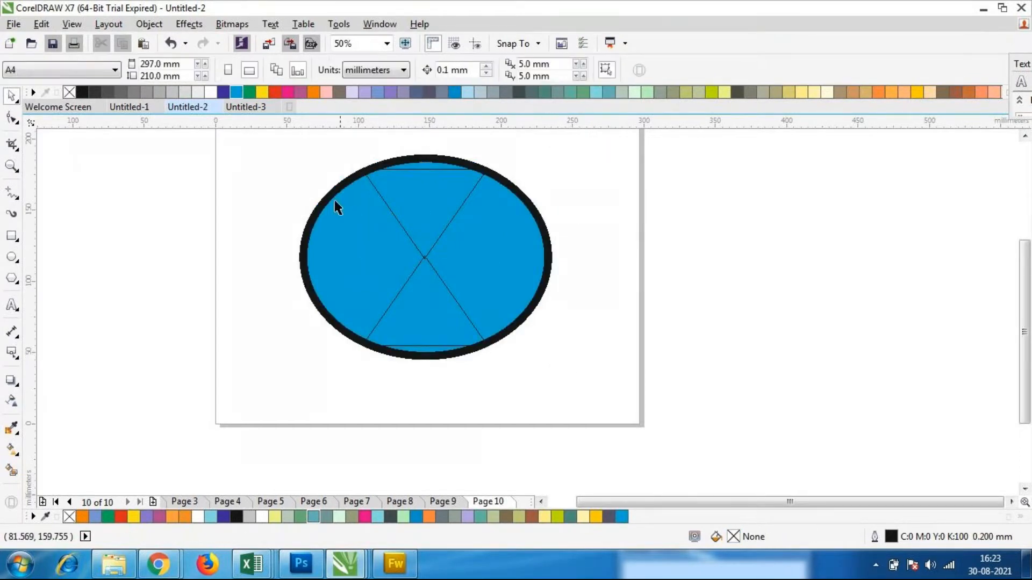
Set the blue ellipse's outline width to 3.0 mm
click(546, 250)
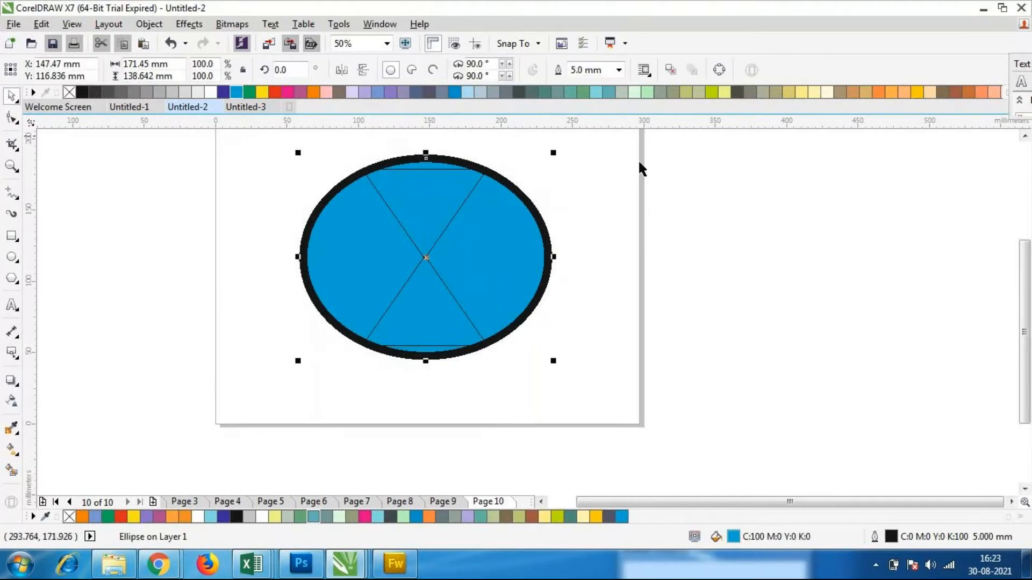
click(619, 70)
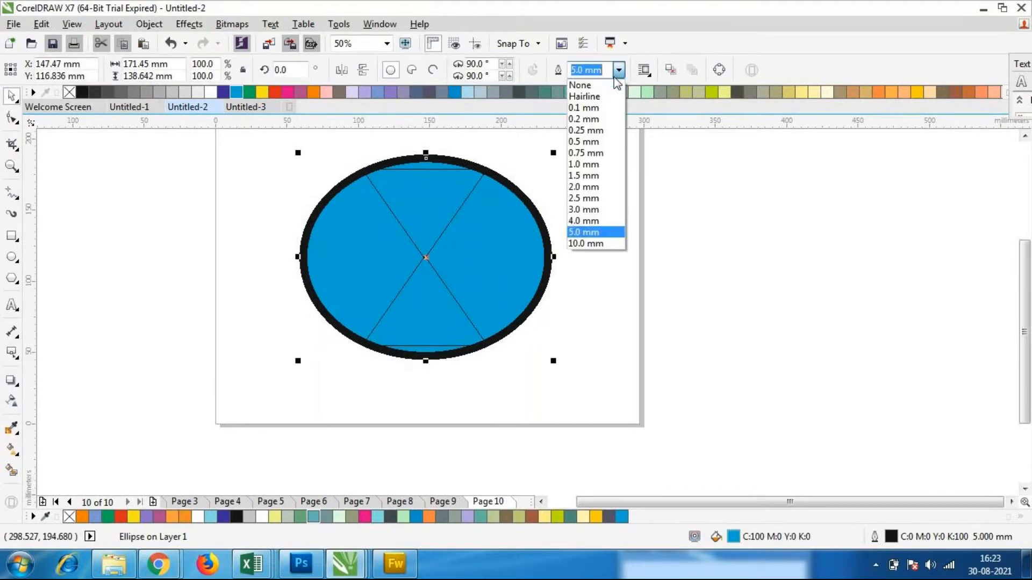
click(583, 209)
click(306, 200)
Try Back minus front on the thick-outlined ellipse and both triangles, and undo it
drag(269, 138, 586, 403)
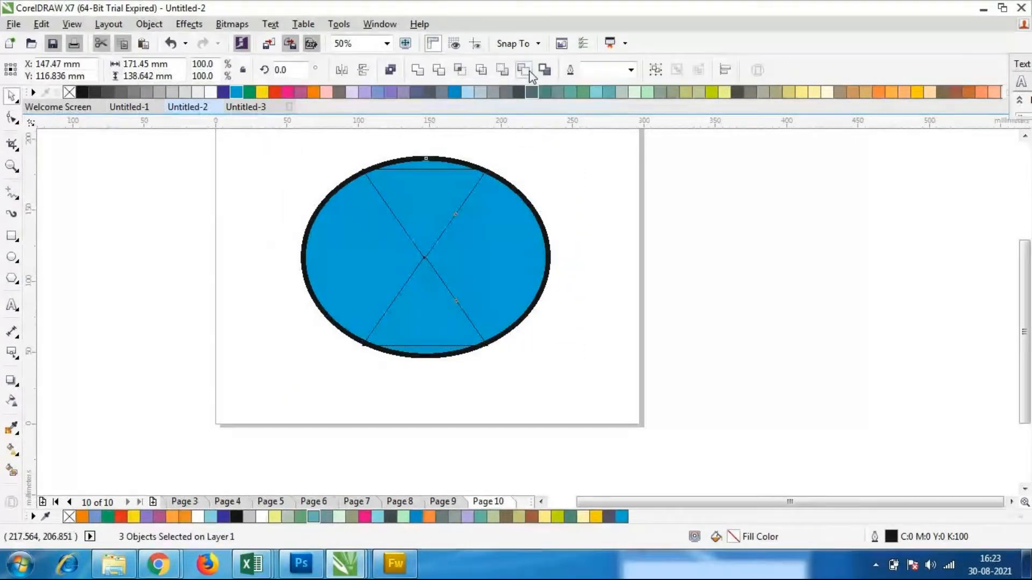
click(523, 69)
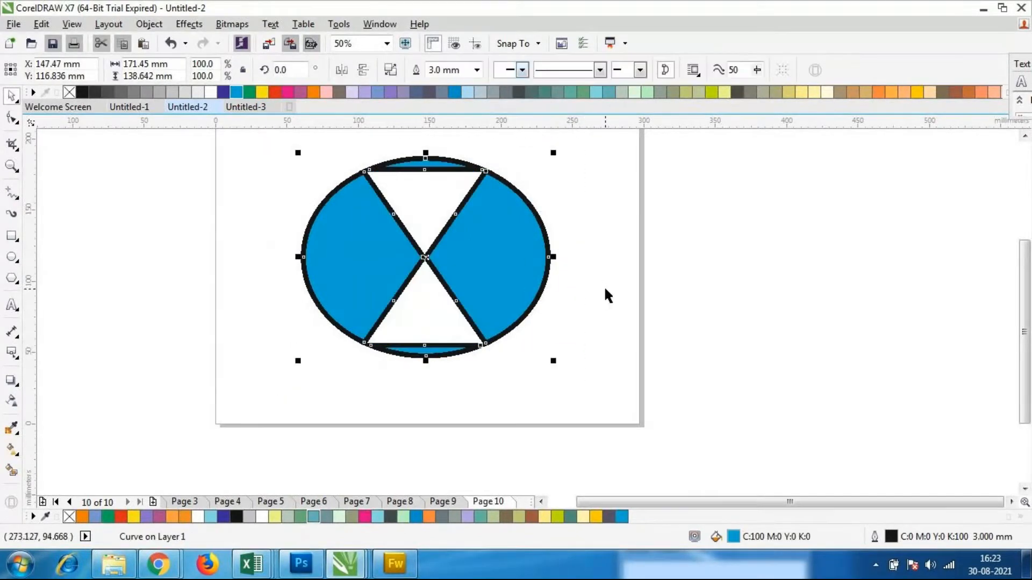
key(ctrl+z)
click(620, 338)
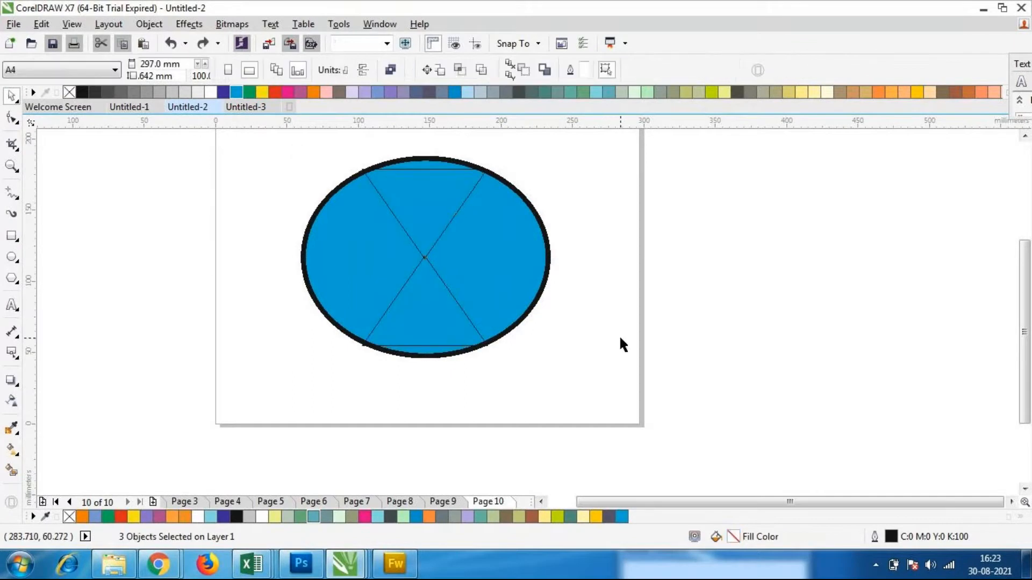
Undo both outline width changes on the ellipse
click(428, 259)
click(583, 411)
key(ctrl+z)
key(ctrl+z)
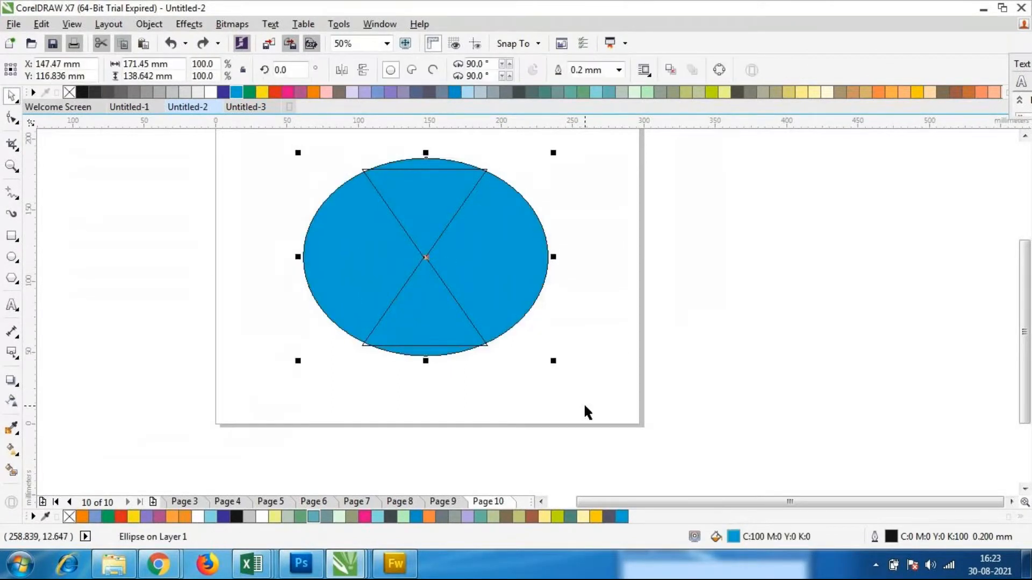
click(583, 406)
Cut the two triangles out of the thin-outlined ellipse with Back minus front, and undo the cut, keeping the ellipse behind the triangles
drag(259, 124, 423, 130)
scroll(449, 198, down, 1)
scroll(398, 160, up, 1)
drag(314, 172, 643, 446)
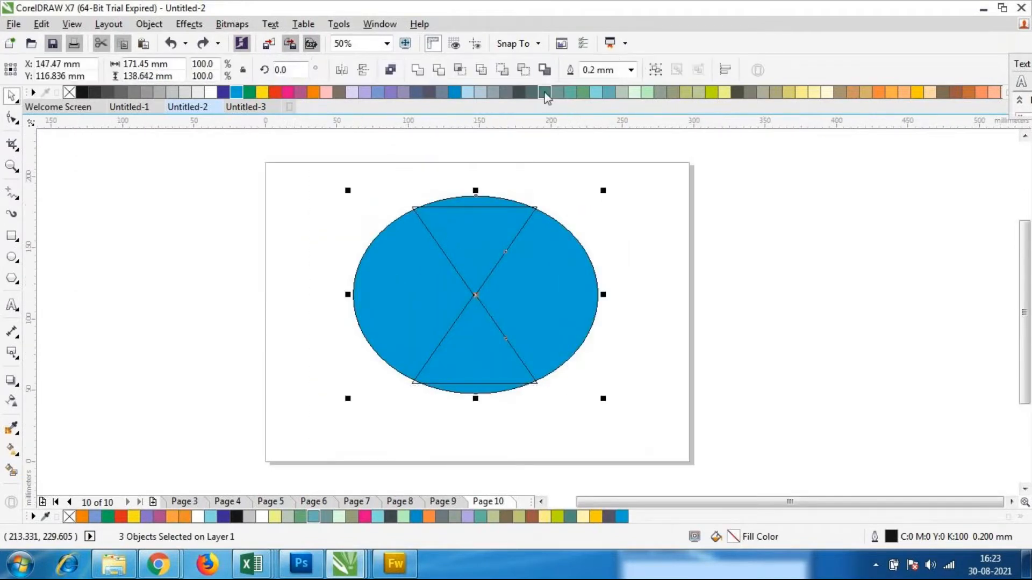
click(522, 70)
click(605, 447)
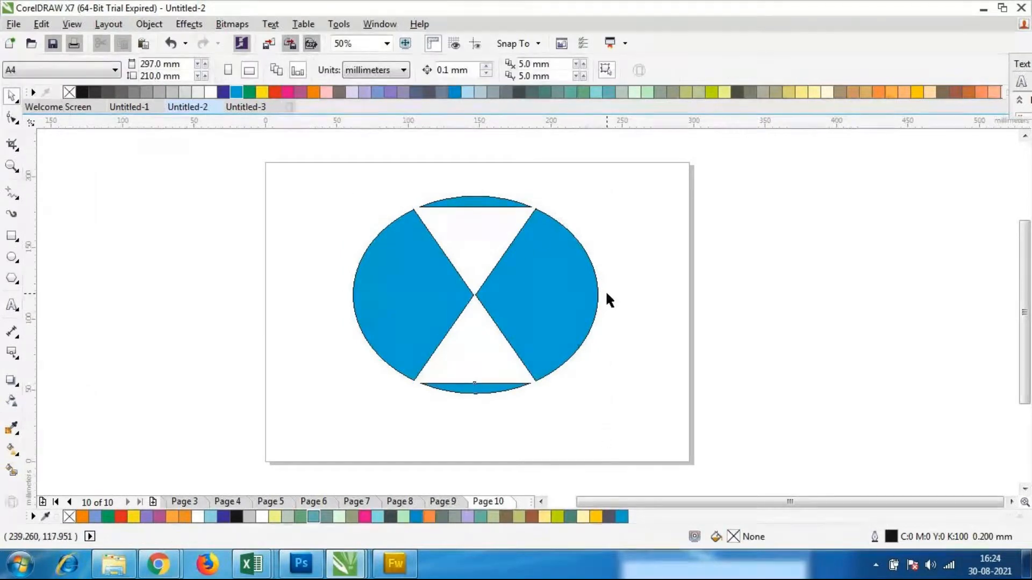
key(ctrl+z)
key(ctrl+z)
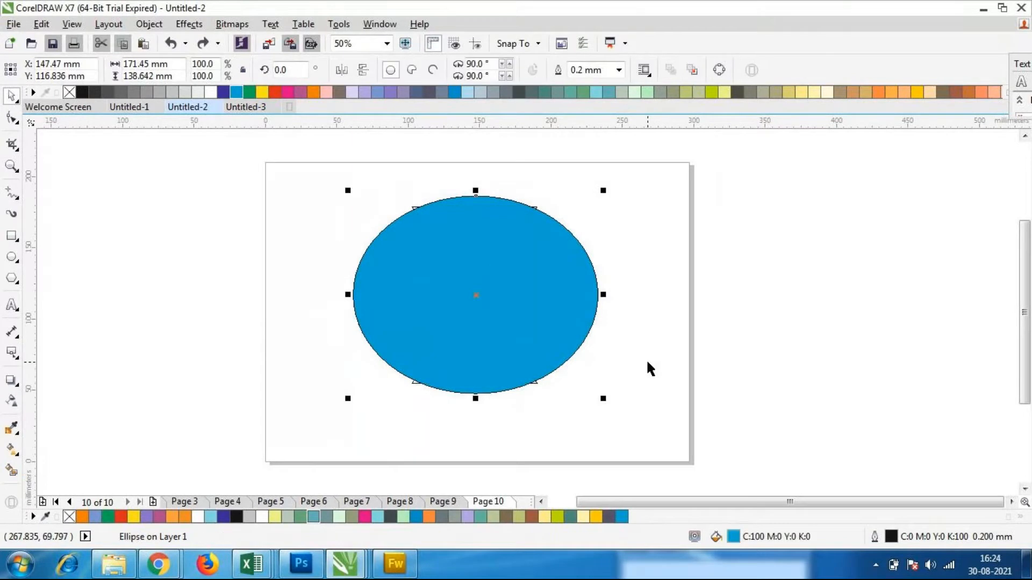
key(ctrl+shift+z)
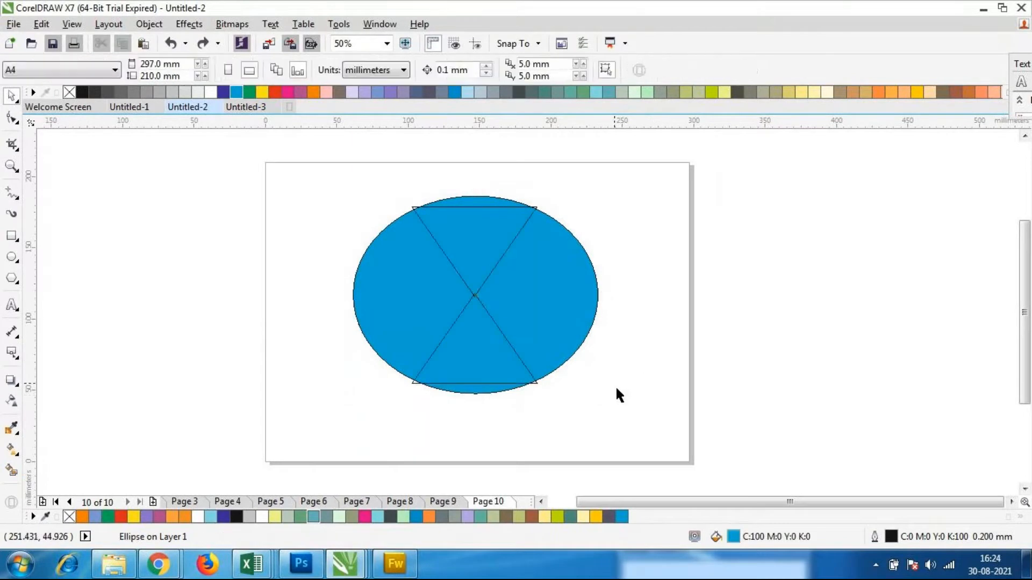
Shrink the ellipse from all four sides to about 153 by 124 mm, keeping it centred on the triangles
drag(602, 294, 588, 297)
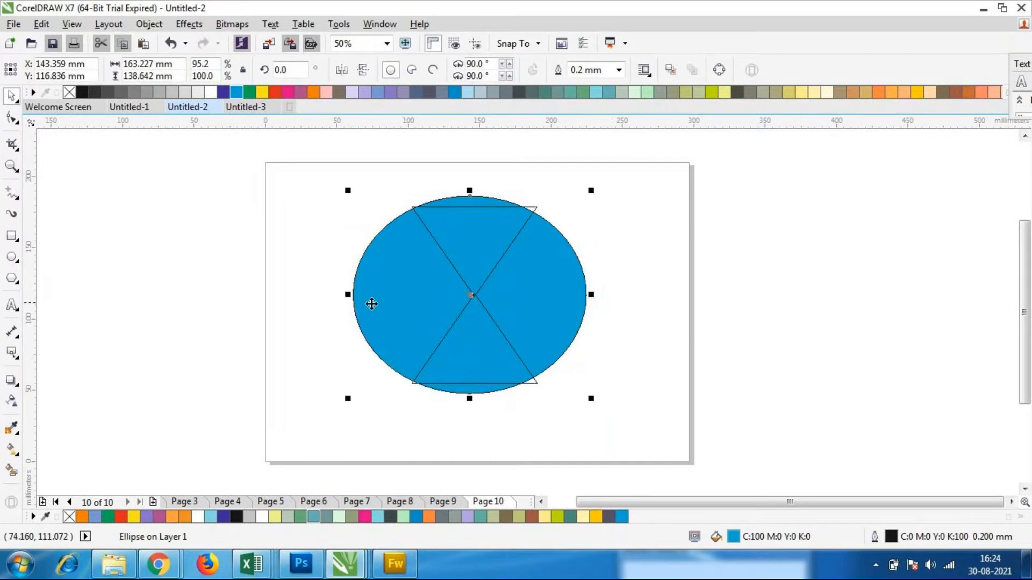
drag(346, 295, 367, 295)
drag(476, 397, 475, 386)
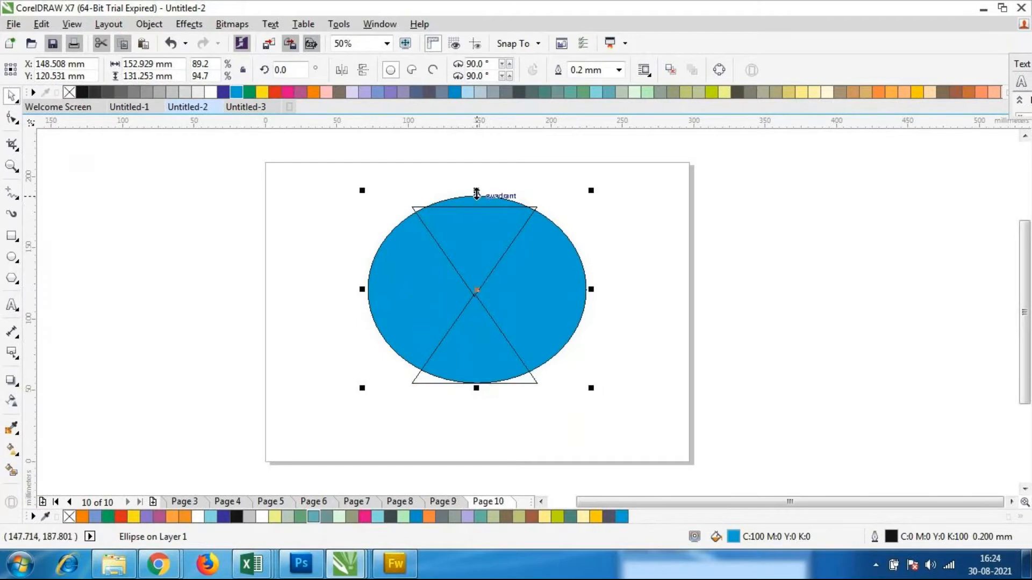
drag(476, 192, 477, 207)
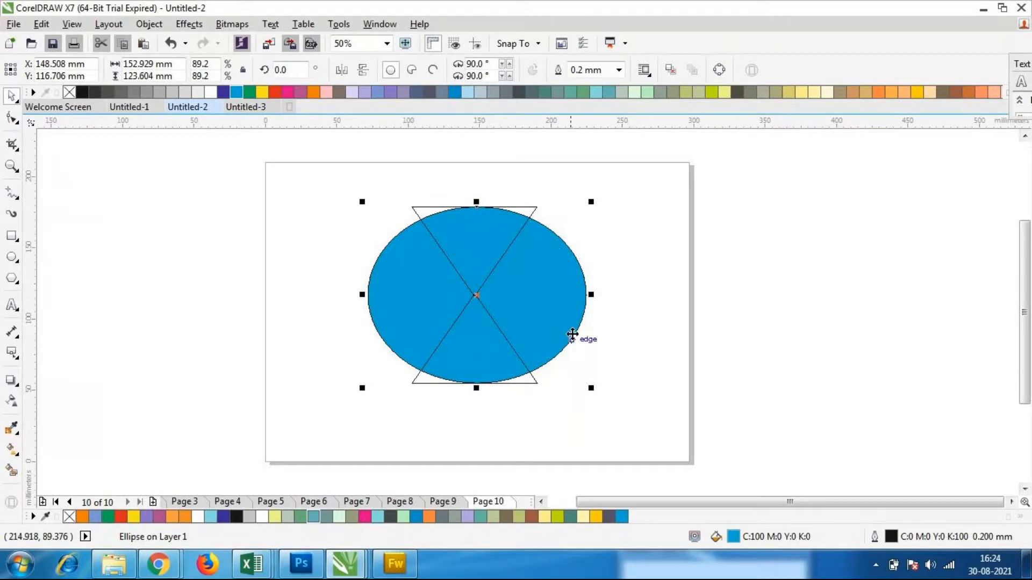
Open the BMW logo image from the Coreldraw folder to examine it as a reference, and return to Untitled-2 in CorelDRAW
click(125, 567)
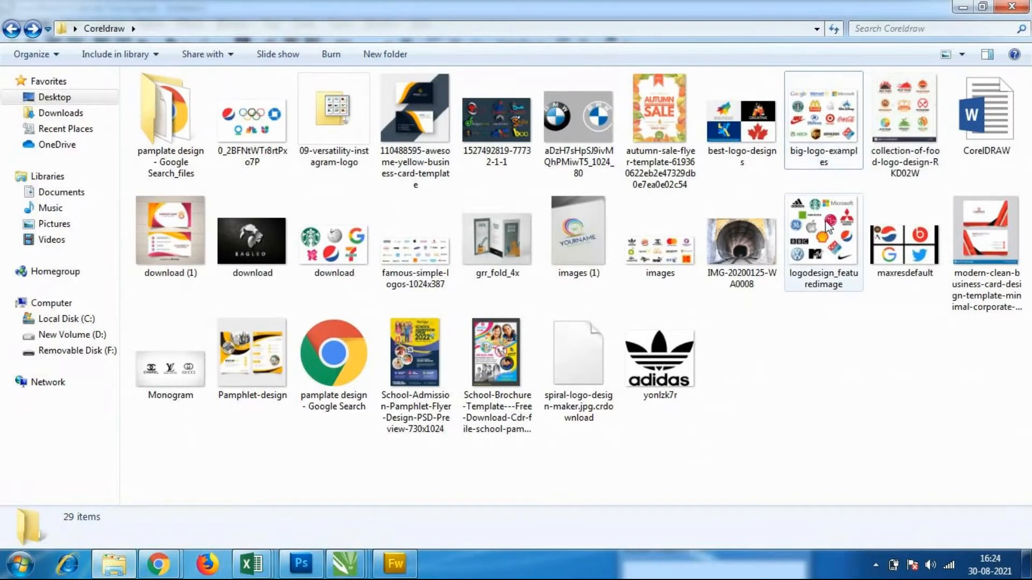
double_click(579, 115)
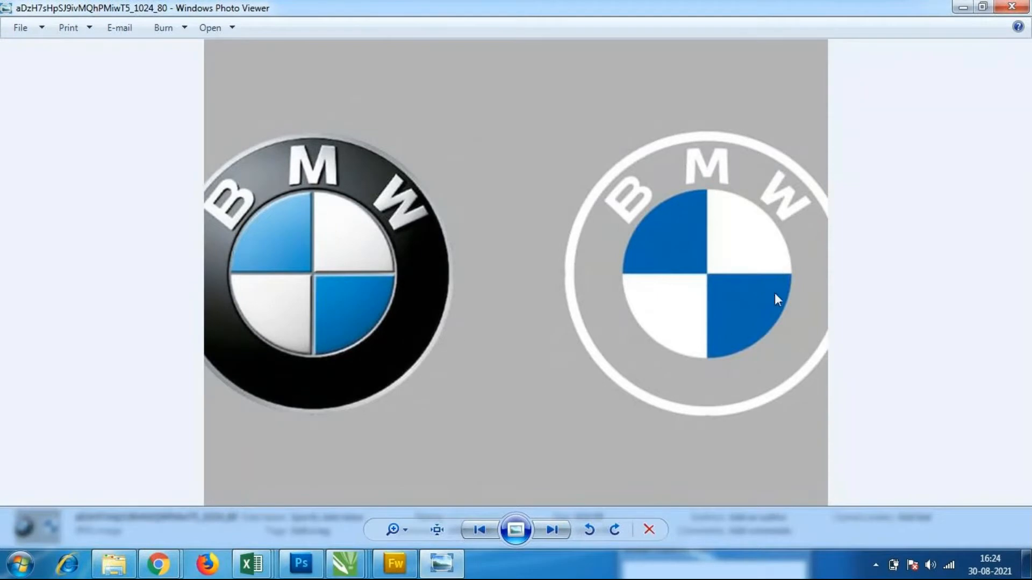
mouse_move(347, 562)
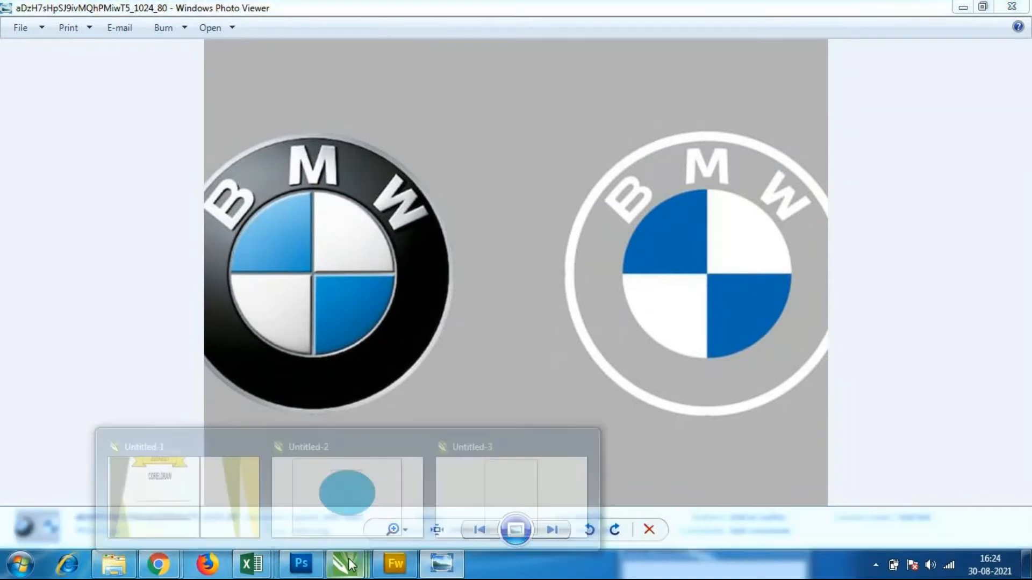
click(357, 502)
Try Back minus front on the shrunken ellipse and both triangles, and undo the result
drag(315, 177, 617, 436)
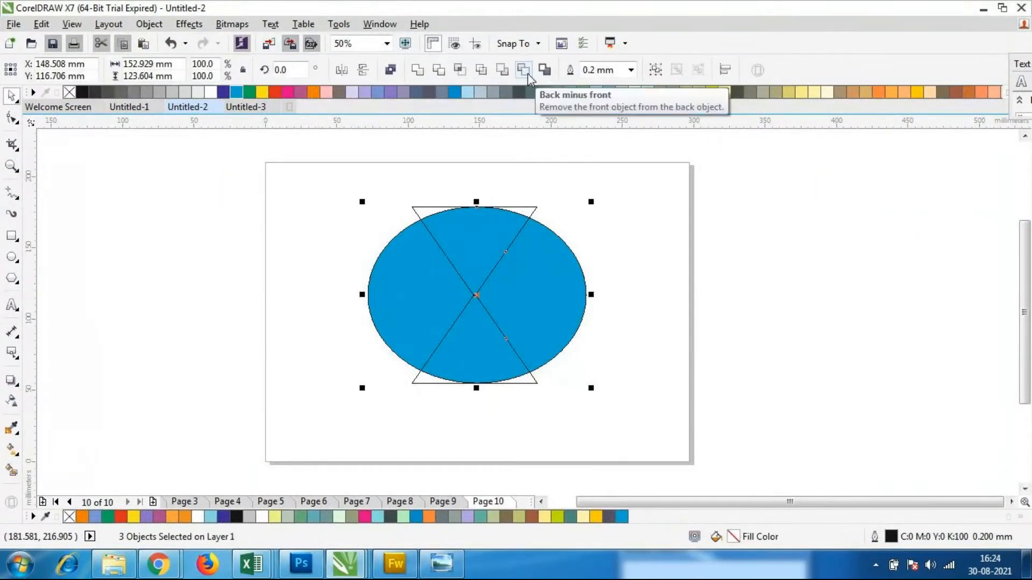
click(529, 76)
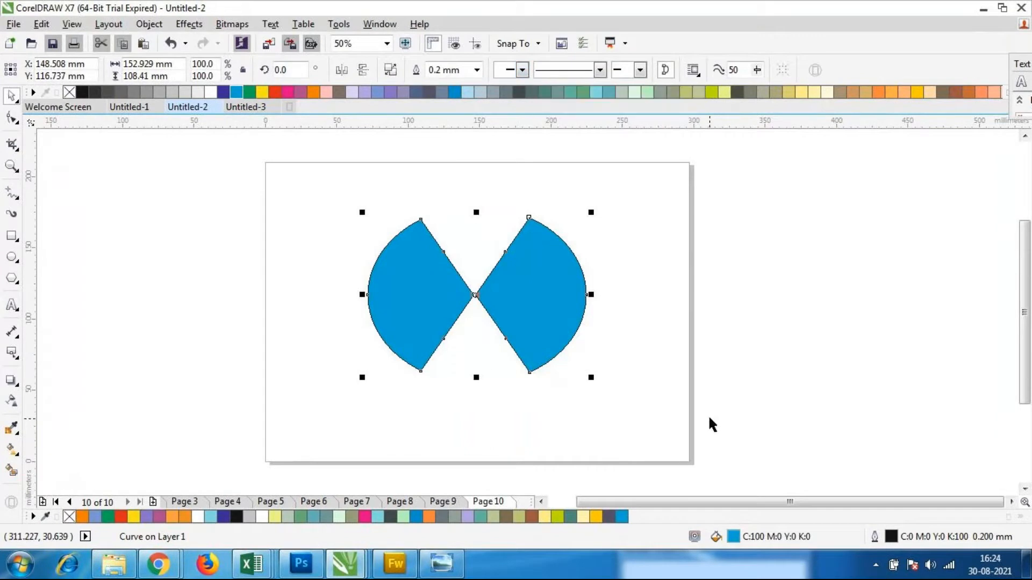
key(ctrl+z)
click(667, 386)
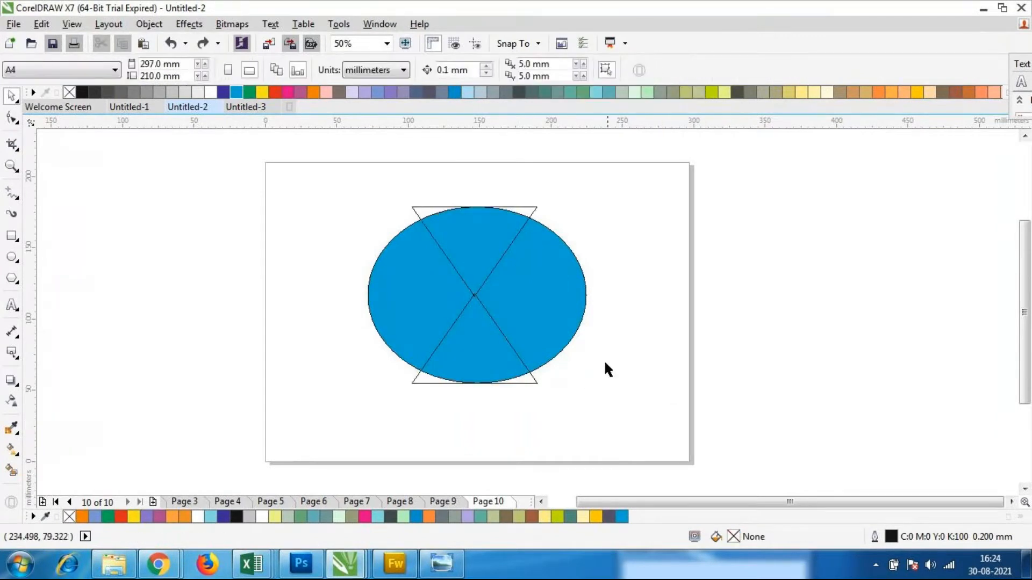
Stretch the ellipse to about 138 mm tall and cut both triangles out of it with Back minus front
click(552, 304)
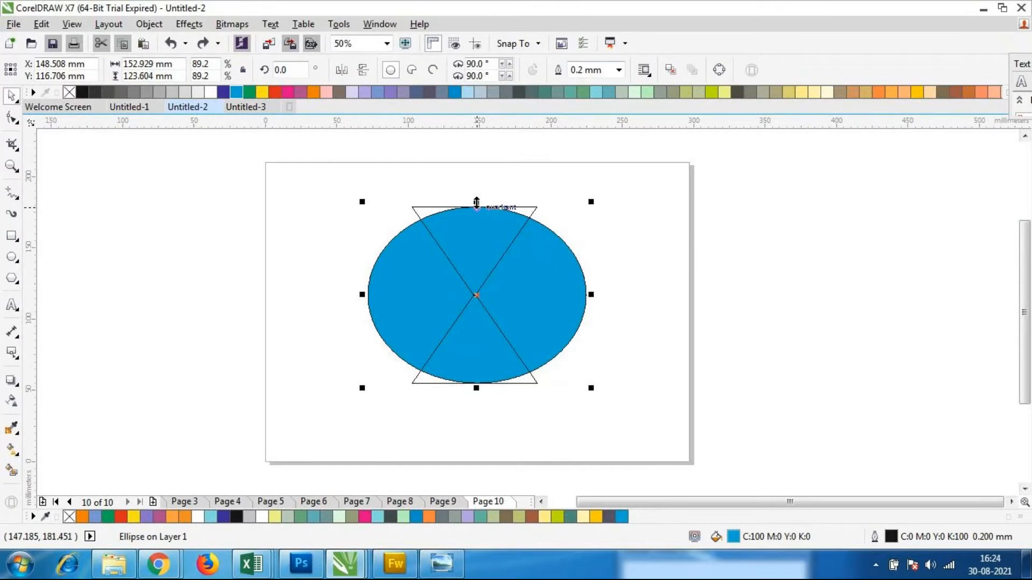
drag(475, 202, 474, 196)
drag(476, 387, 481, 400)
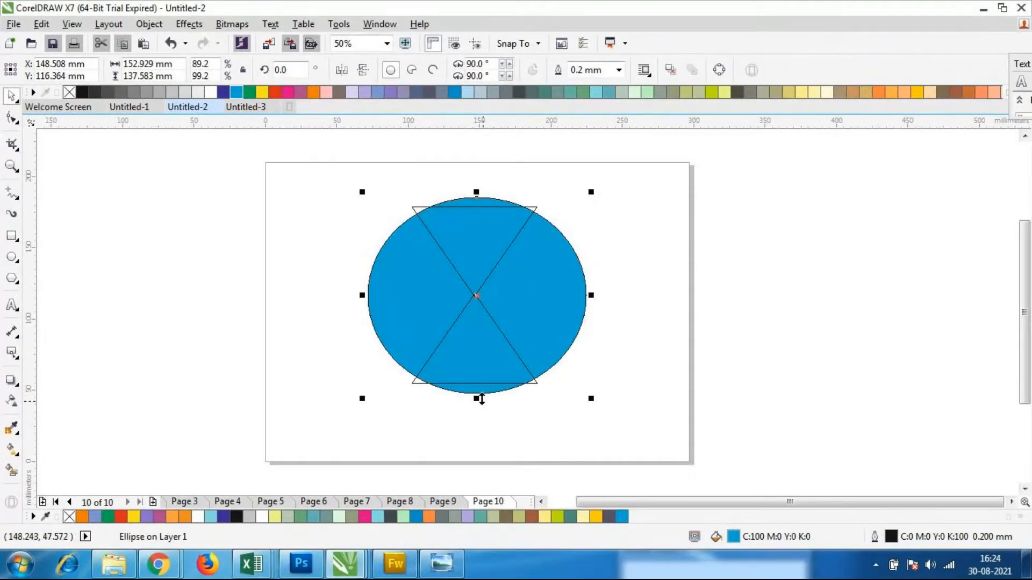
drag(313, 156, 642, 448)
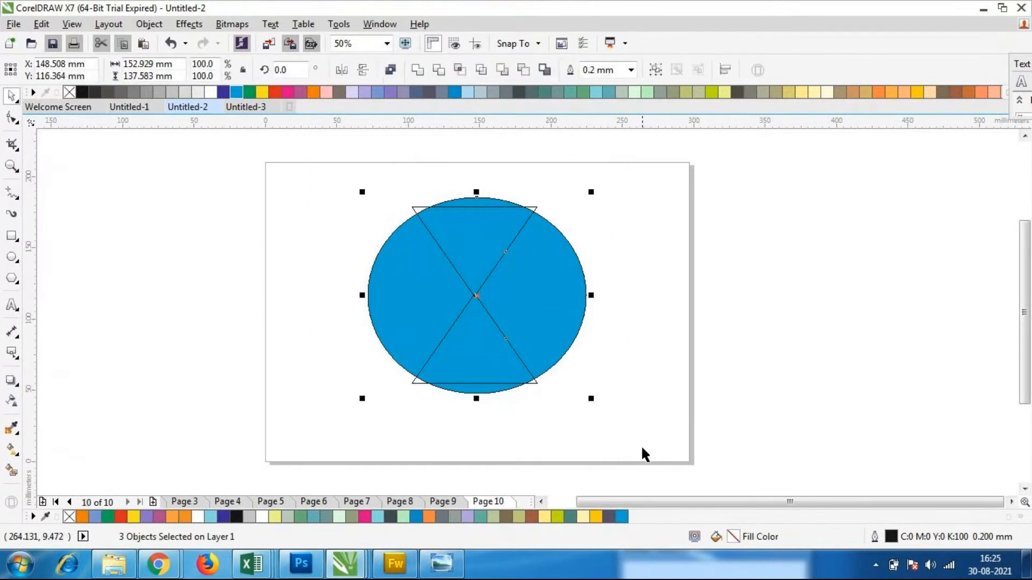
click(522, 70)
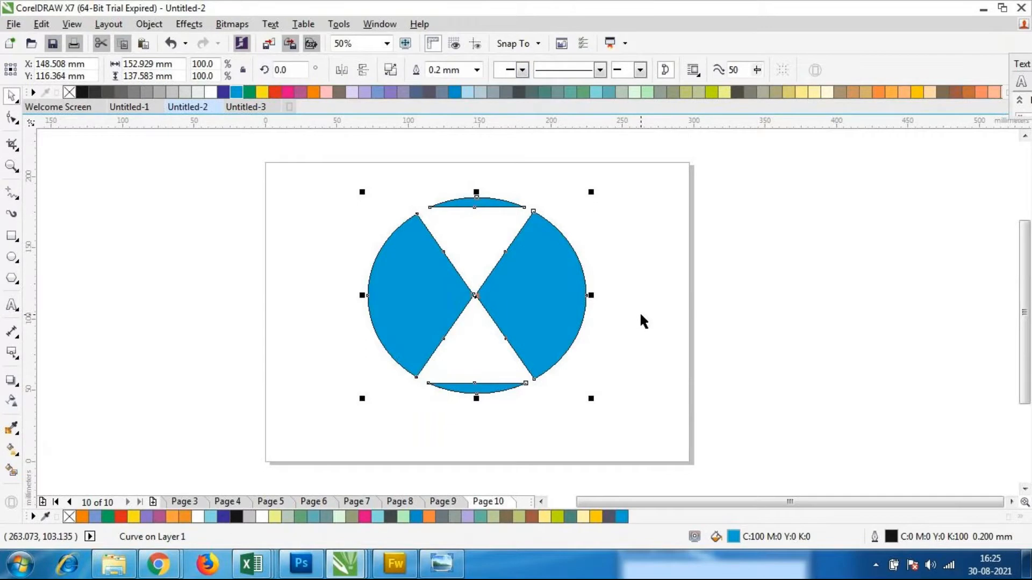
Undo the last cut and shrink the blue ellipse from above and below to a height of about 124 mm
key(ctrl+z)
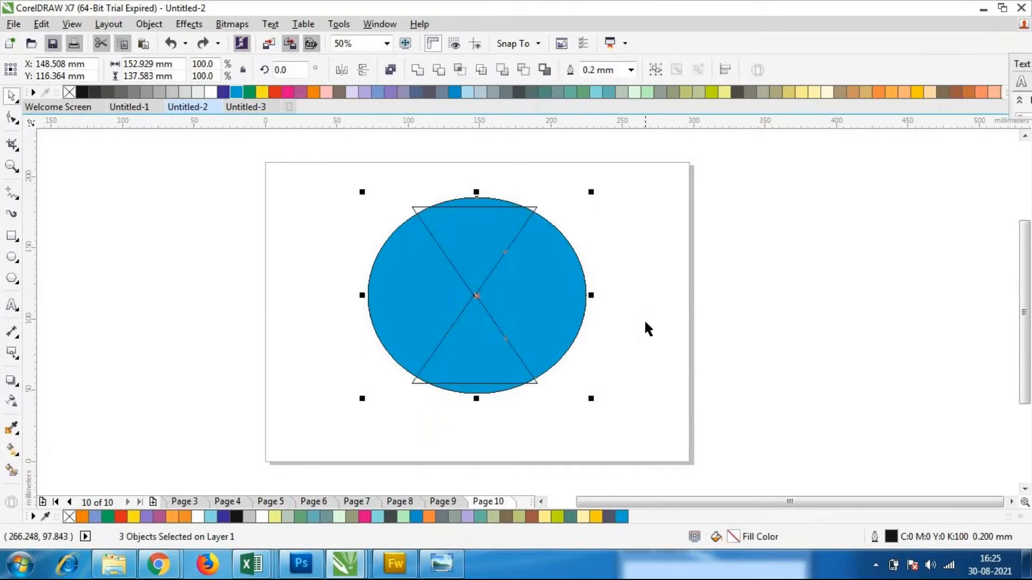
click(644, 321)
click(564, 308)
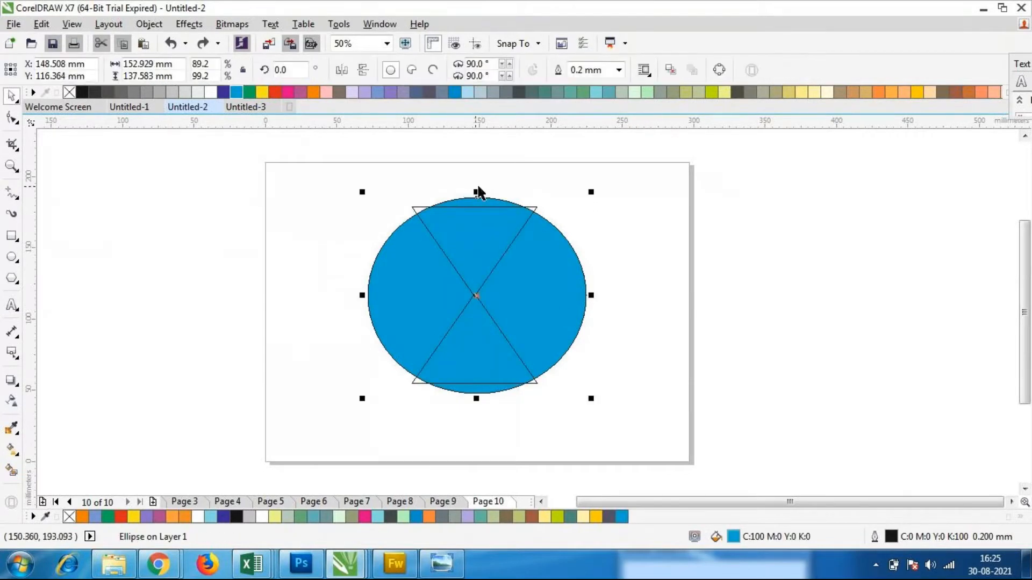
drag(476, 189, 478, 207)
drag(477, 397, 476, 384)
Select the blue ellipse with both triangles and cut the triangles out of it with Back minus front
click(631, 413)
drag(308, 176, 614, 425)
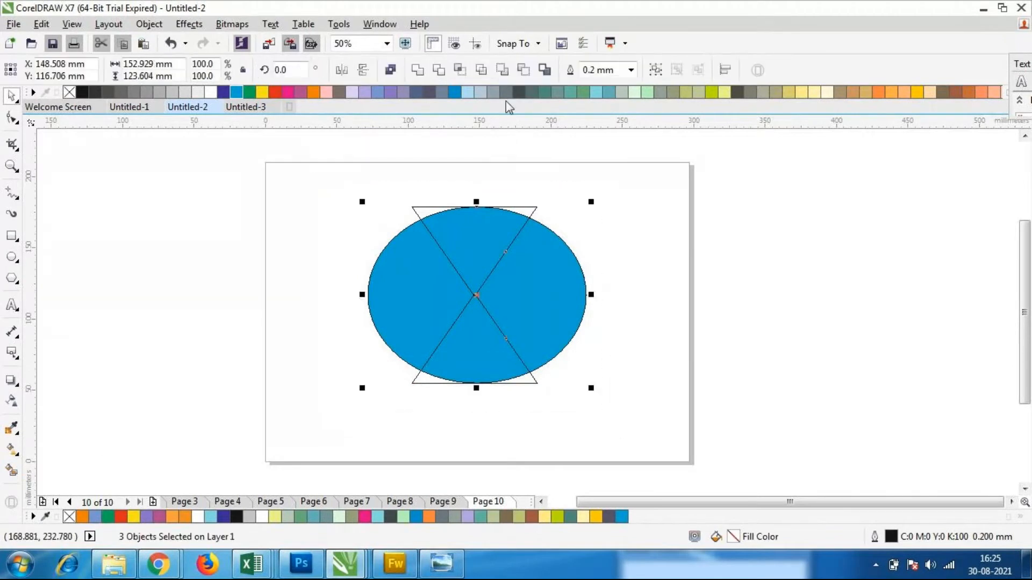
click(523, 70)
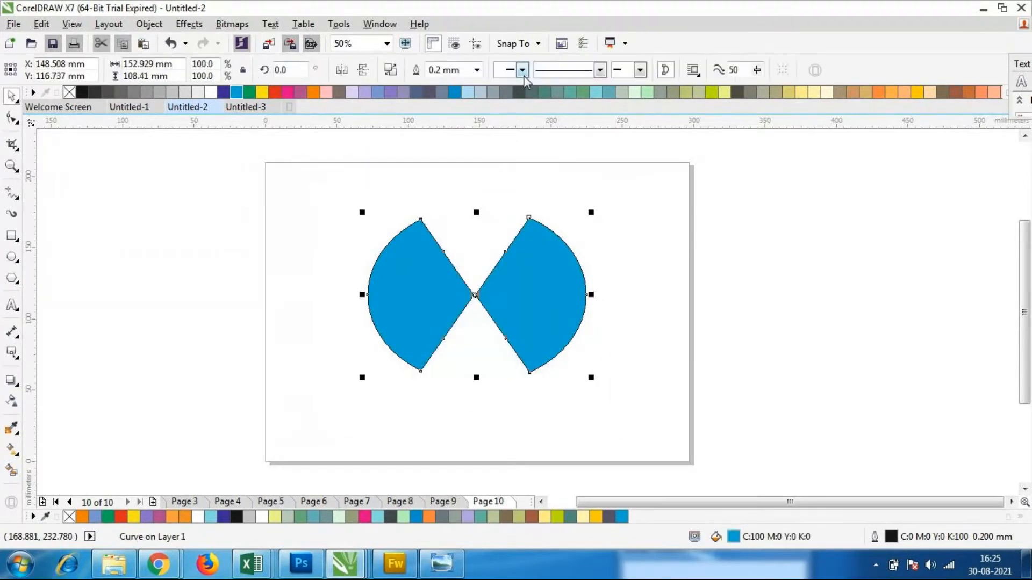
click(604, 407)
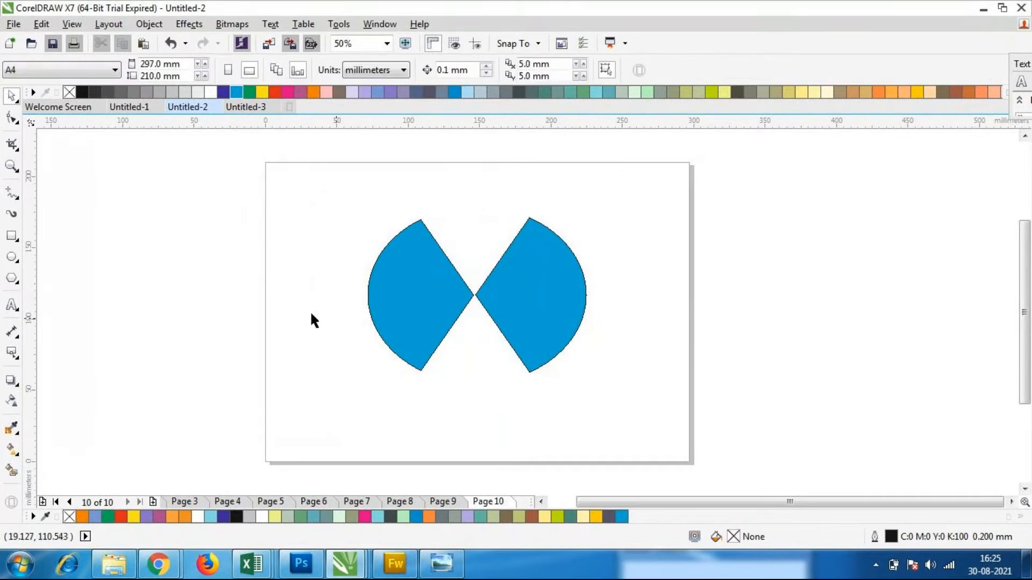
Check the BMW reference image, and draw a full ellipse about 167 by 133 mm around the two blue wedges in CorelDRAW
click(441, 564)
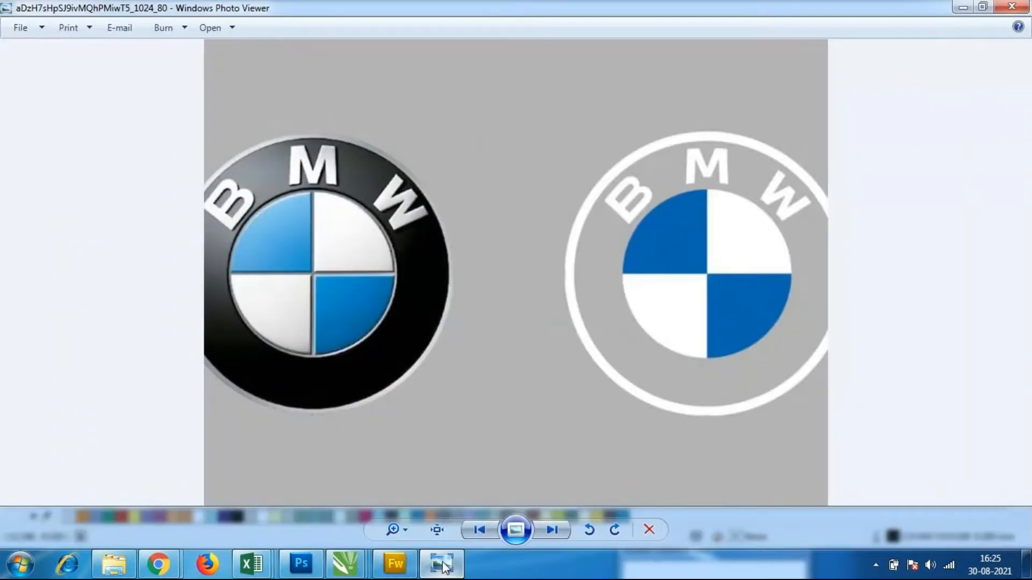
click(441, 564)
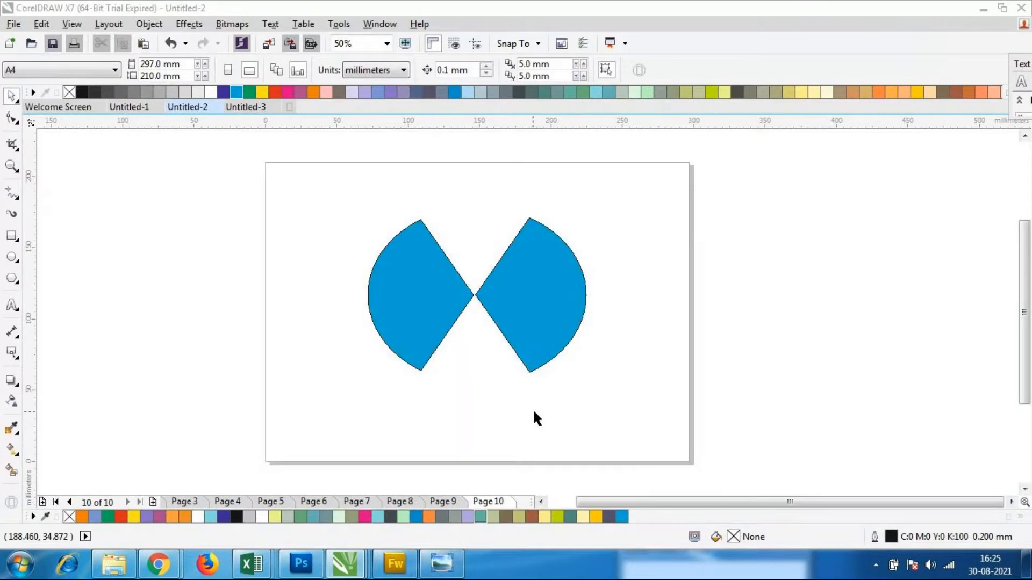
click(11, 257)
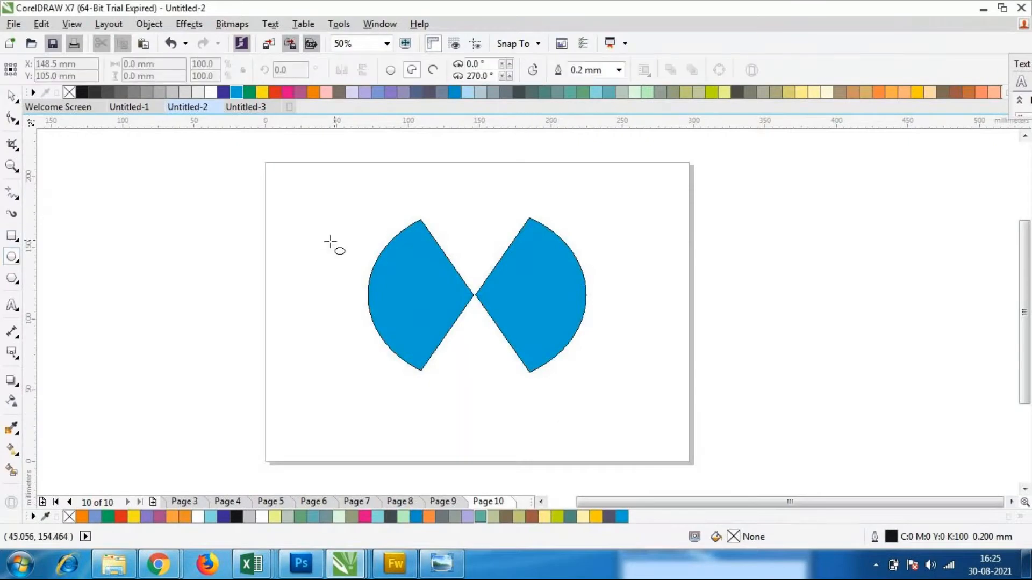
drag(359, 207, 597, 397)
click(390, 70)
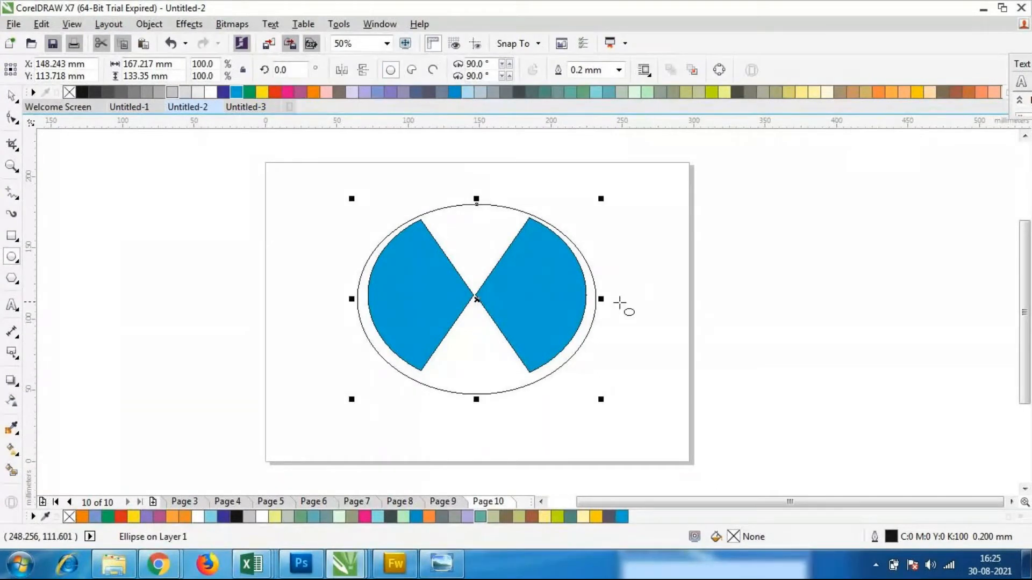
Narrow the new ellipse to about 153 mm wide and move it so its centre meets the wedges' common point
drag(601, 299, 591, 299)
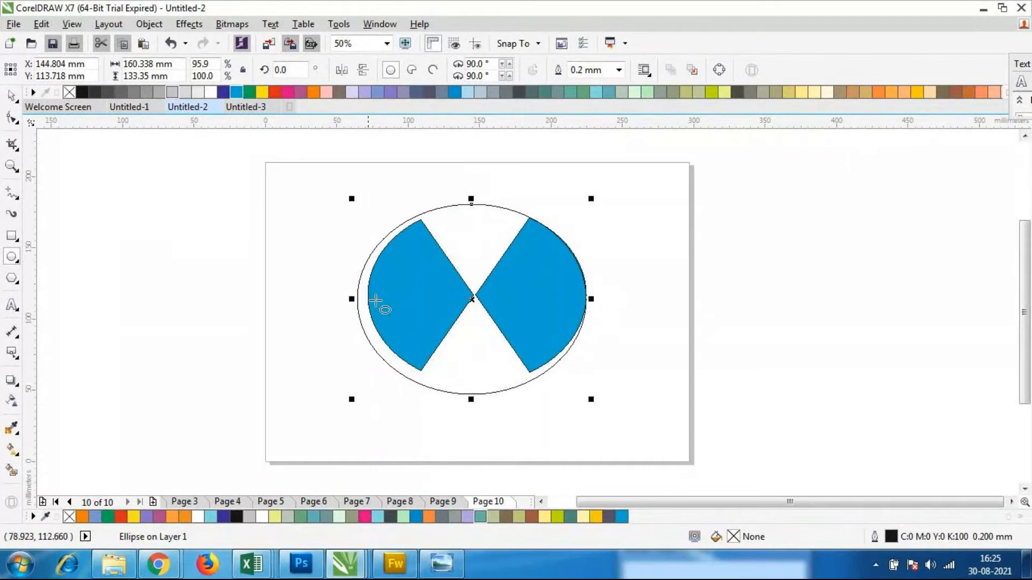
mouse_move(352, 299)
mouse_down()
mouse_move(373, 296)
mouse_move(362, 297)
mouse_up()
click(12, 96)
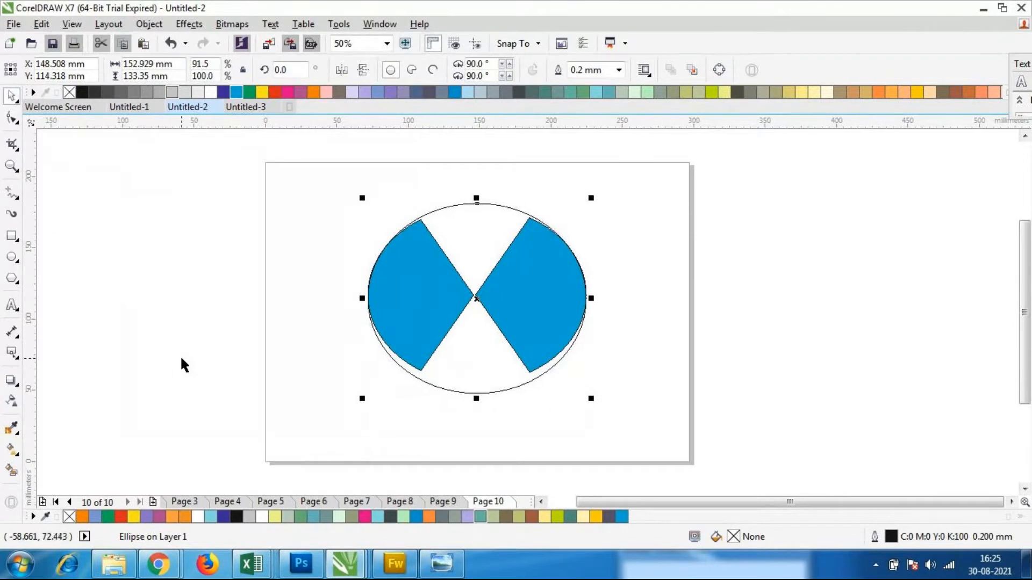
mouse_move(476, 303)
mouse_down()
mouse_move(472, 281)
mouse_move(473, 294)
mouse_up()
click(652, 371)
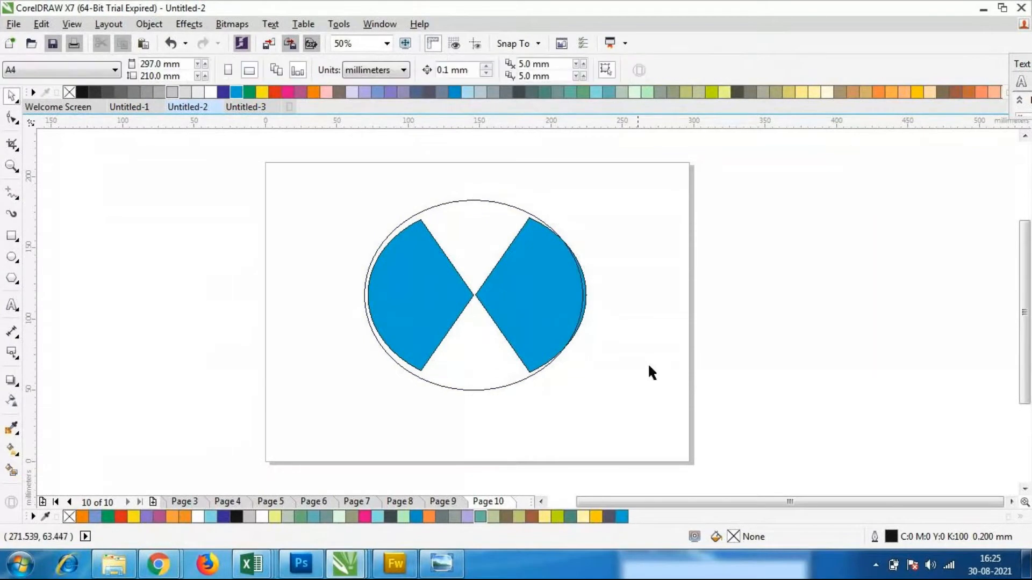
click(491, 387)
mouse_move(471, 294)
mouse_down()
mouse_move(495, 300)
mouse_move(474, 295)
mouse_up()
click(688, 386)
click(535, 345)
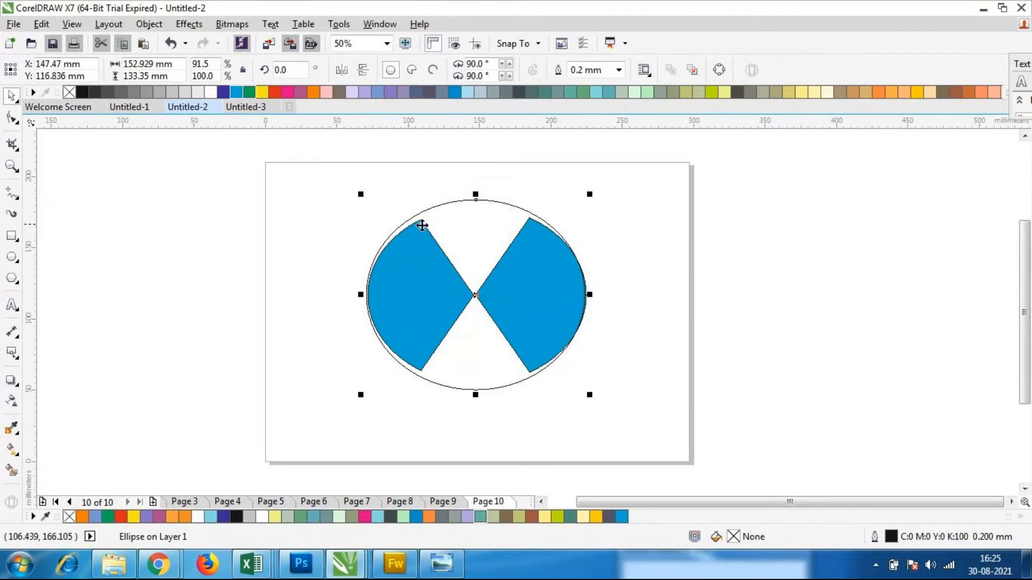
Set the surrounding ellipse's outline width to 4.0 mm
click(619, 70)
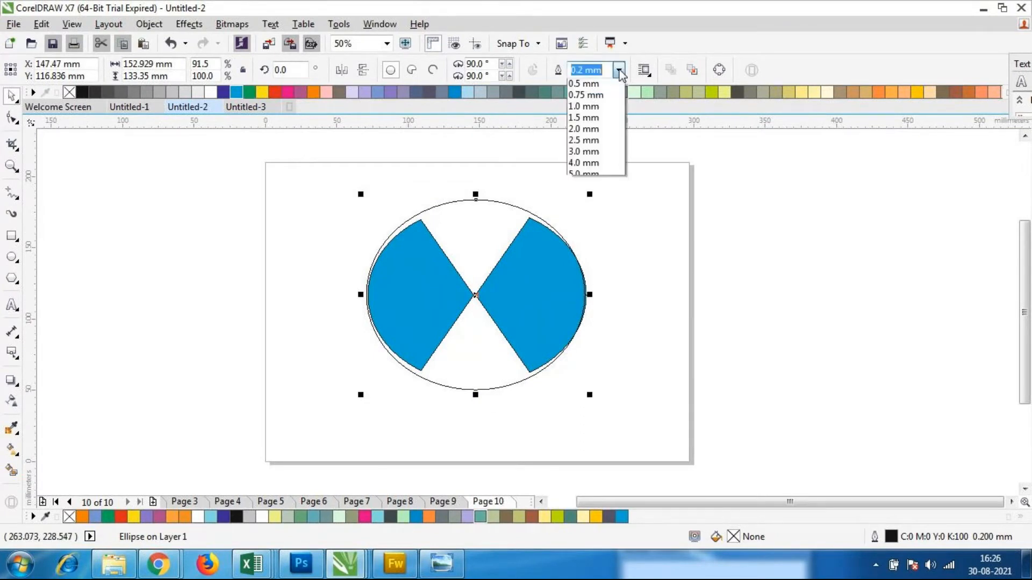
click(592, 218)
click(623, 323)
click(499, 287)
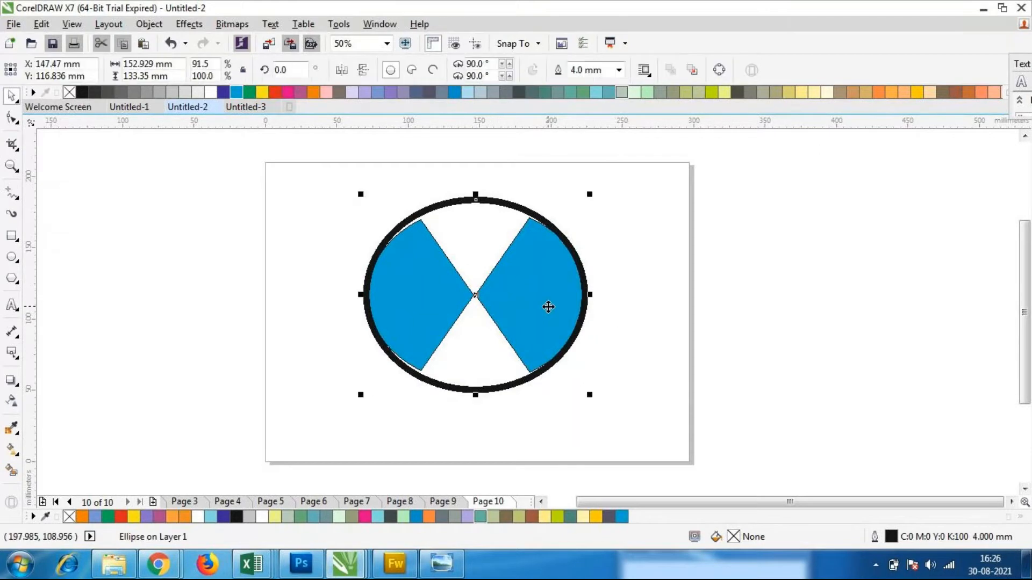
Adjust the height of the outlined ellipse from its upper edge to about 129 mm
click(520, 427)
click(519, 293)
drag(476, 194, 479, 189)
click(643, 376)
click(525, 290)
click(647, 392)
click(498, 300)
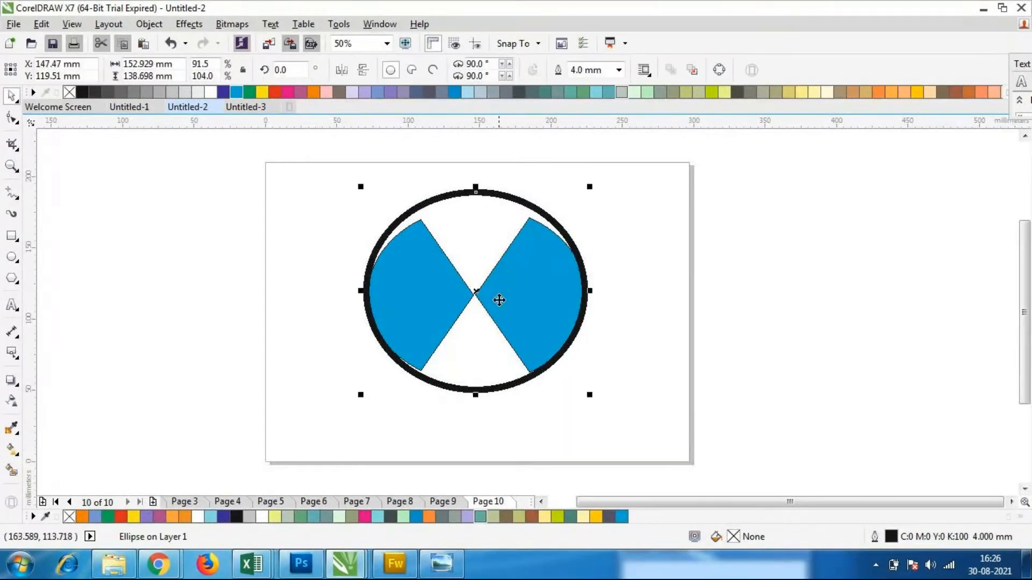
drag(475, 185, 476, 200)
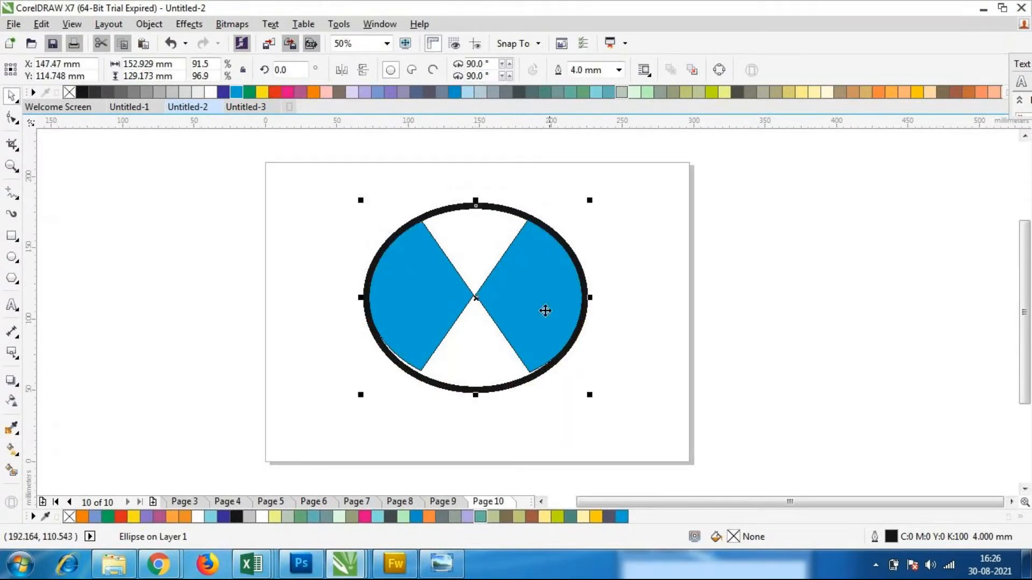
Nudge the outlined ellipse upward about 2 mm so it encloses the blue wedges evenly
drag(476, 396, 477, 404)
key(Up)
key(Up)
key(Up)
key(Up)
key(Up)
key(Up)
key(Up)
key(Up)
key(Up)
key(Up)
key(Up)
key(Up)
key(Up)
key(Up)
key(Up)
key(Up)
key(Up)
key(Up)
key(Up)
key(Up)
key(Up)
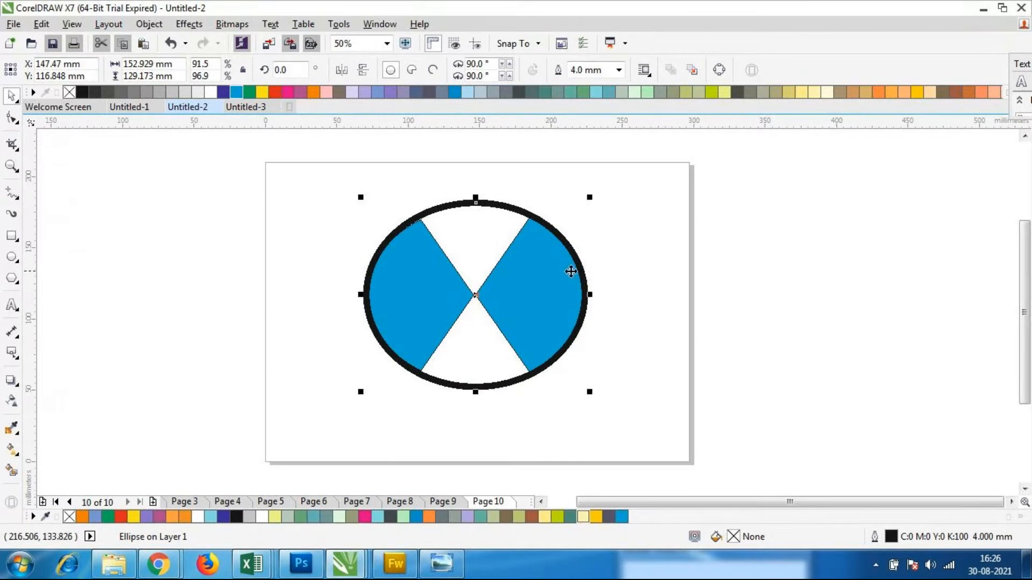
Set the surrounding ellipse's outline width to 2.5 mm and deselect it
click(620, 70)
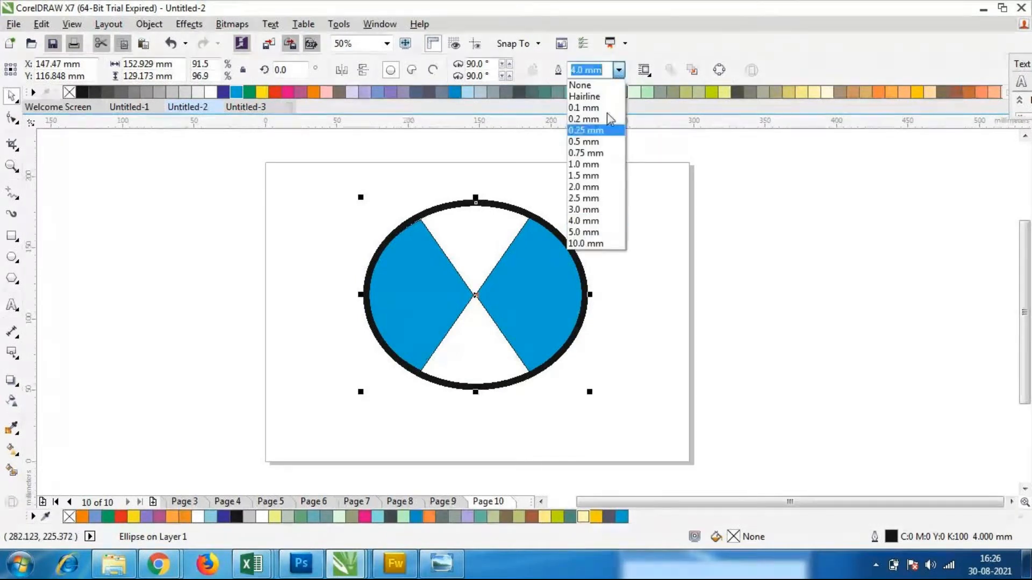
click(585, 199)
click(452, 234)
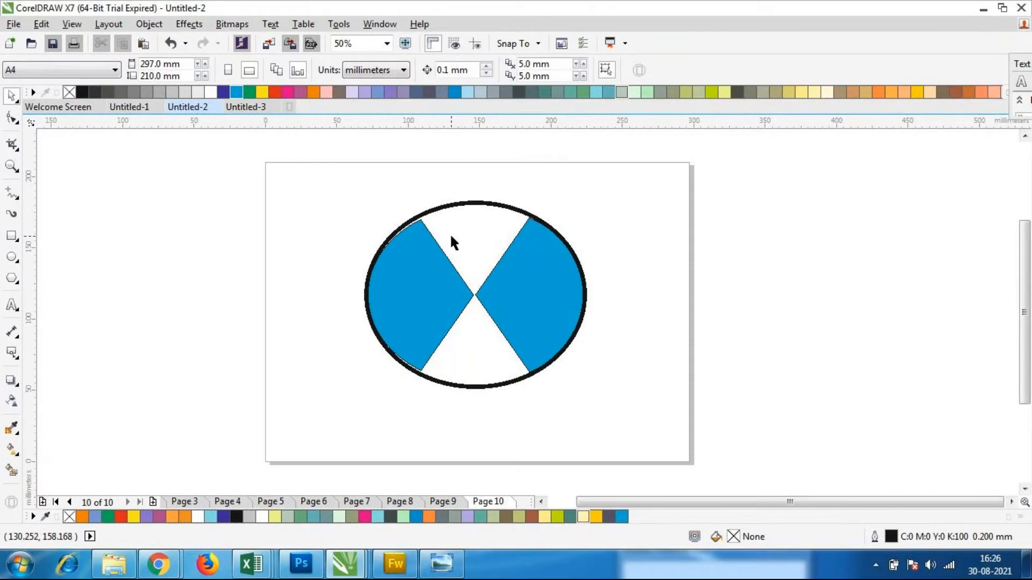
click(537, 300)
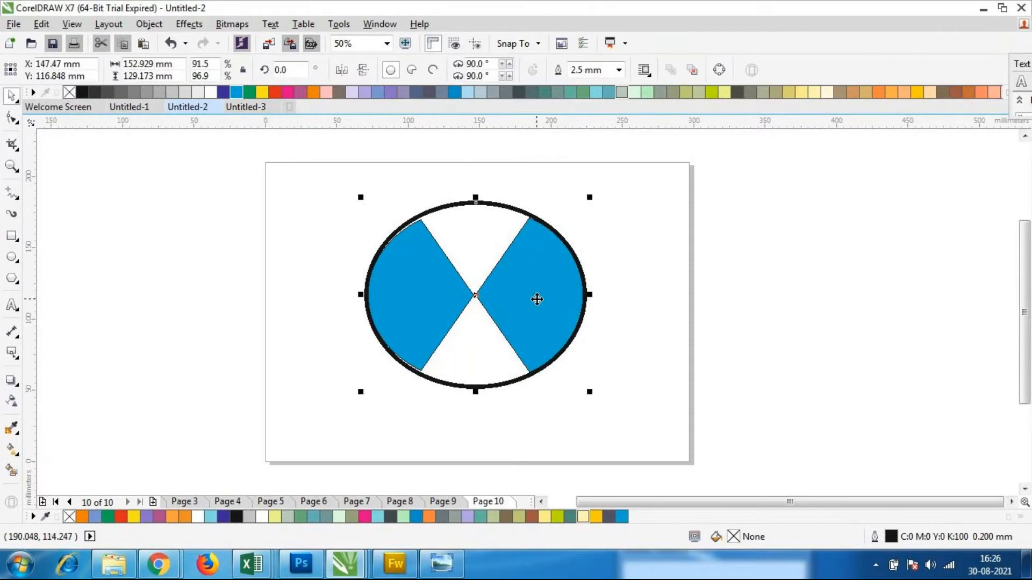
click(779, 383)
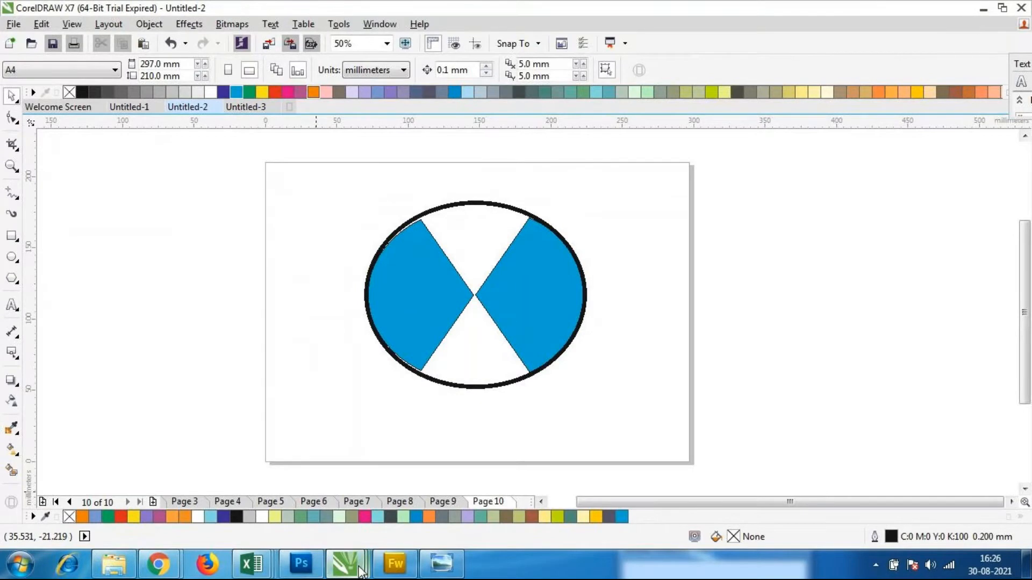
Switch to the GoToMeeting session in Chrome to check it, and return to Untitled-2 in CorelDRAW
mouse_move(301, 564)
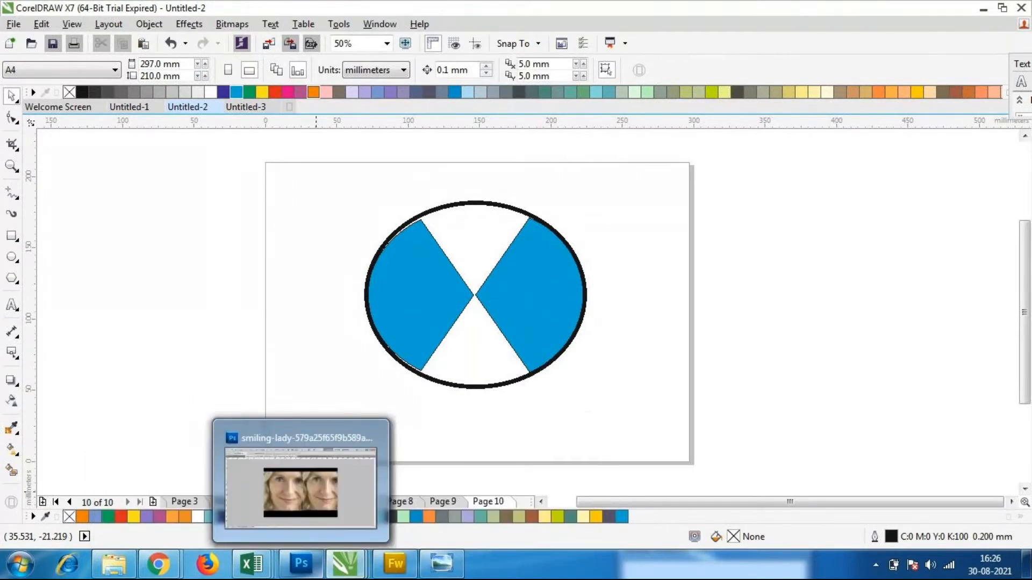
mouse_move(340, 573)
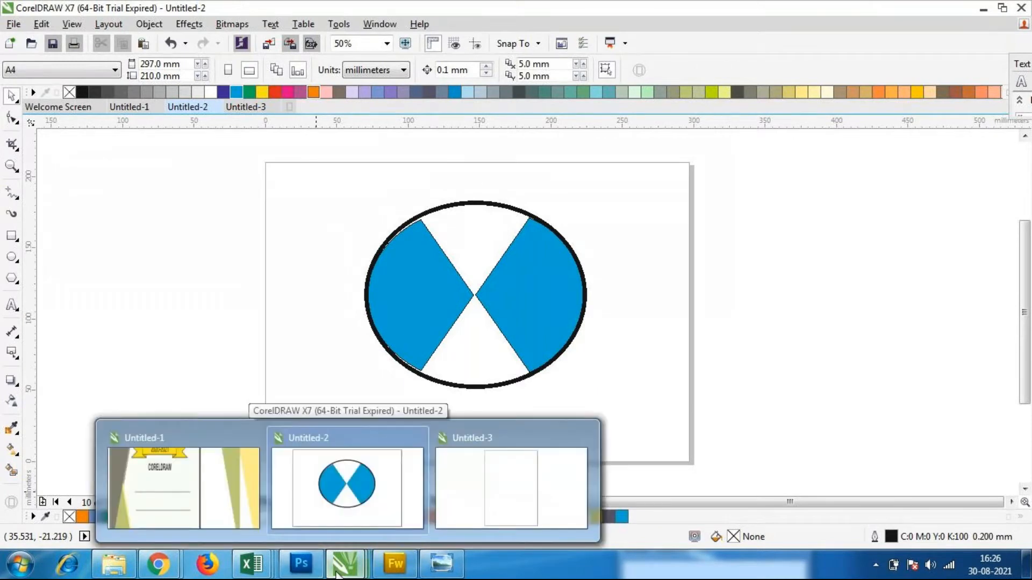
mouse_move(158, 565)
click(119, 501)
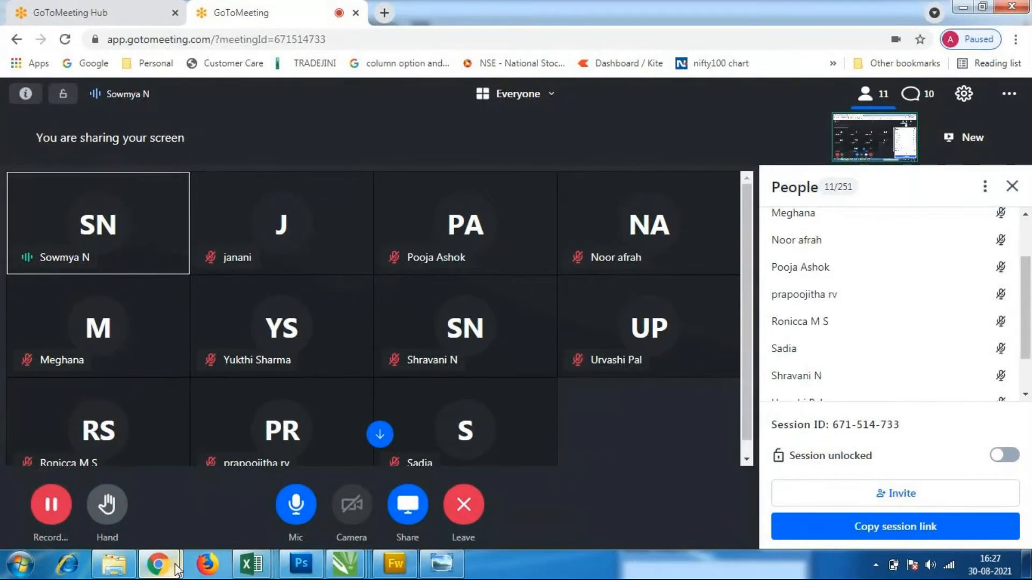
mouse_move(175, 571)
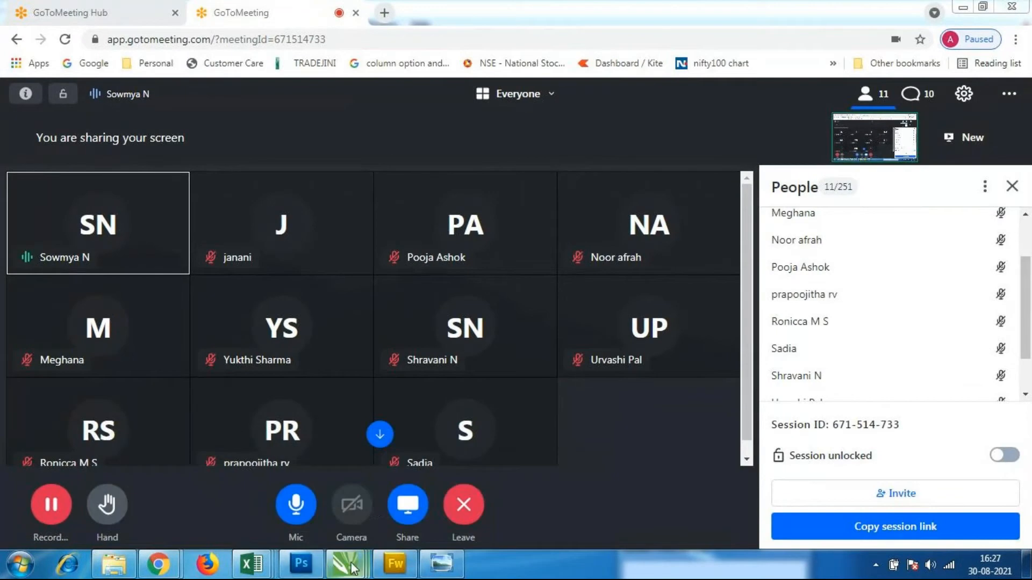
mouse_move(346, 564)
click(362, 508)
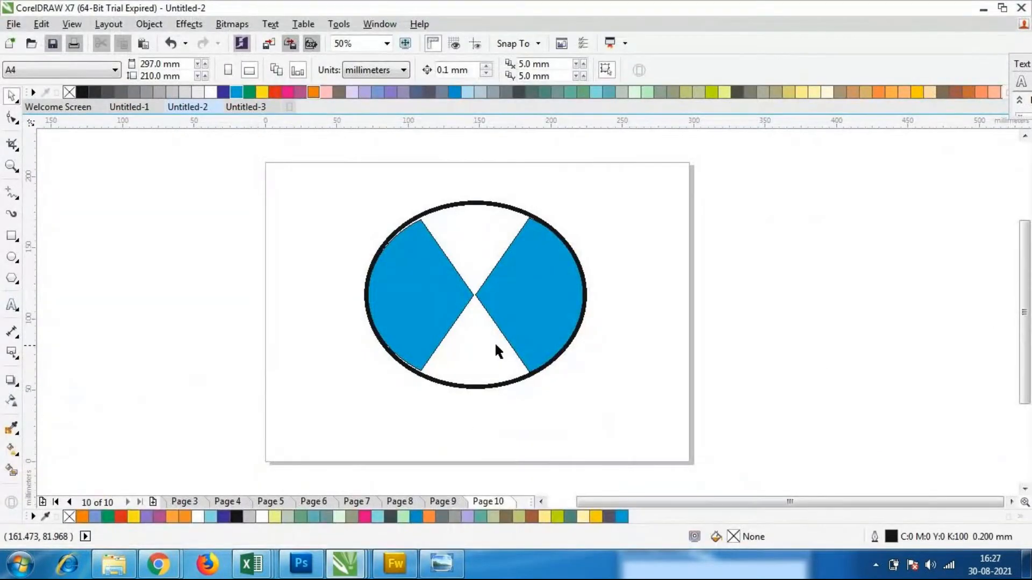
Compare the emblem with the BMW reference image in Windows Photo Viewer, and return to CorelDRAW
click(444, 569)
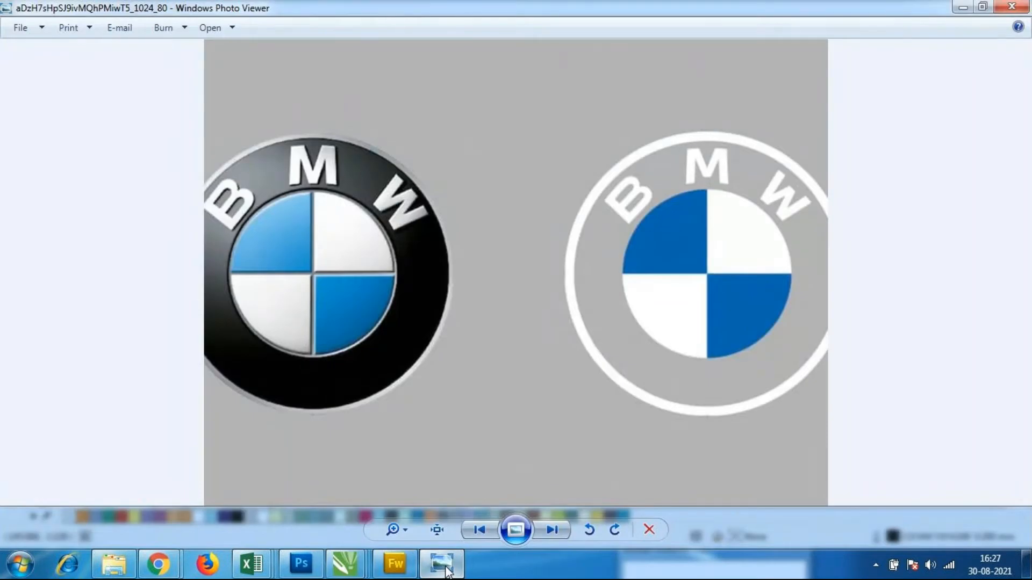
click(444, 570)
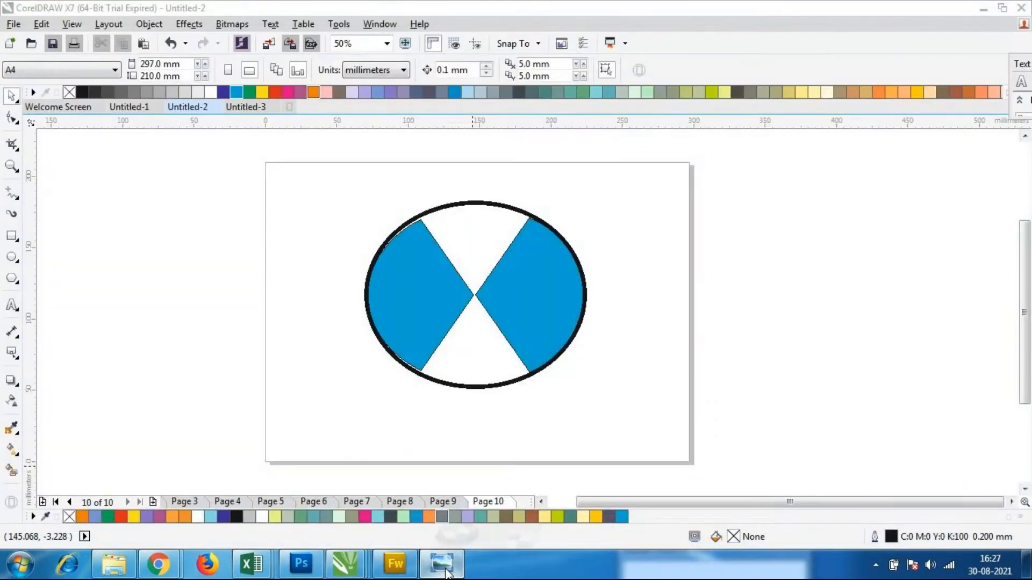
click(444, 569)
click(444, 570)
Select the wedges and the outlined ellipse, rotate them together to about 291°, and group them
drag(333, 168, 617, 456)
click(487, 302)
drag(592, 394, 444, 391)
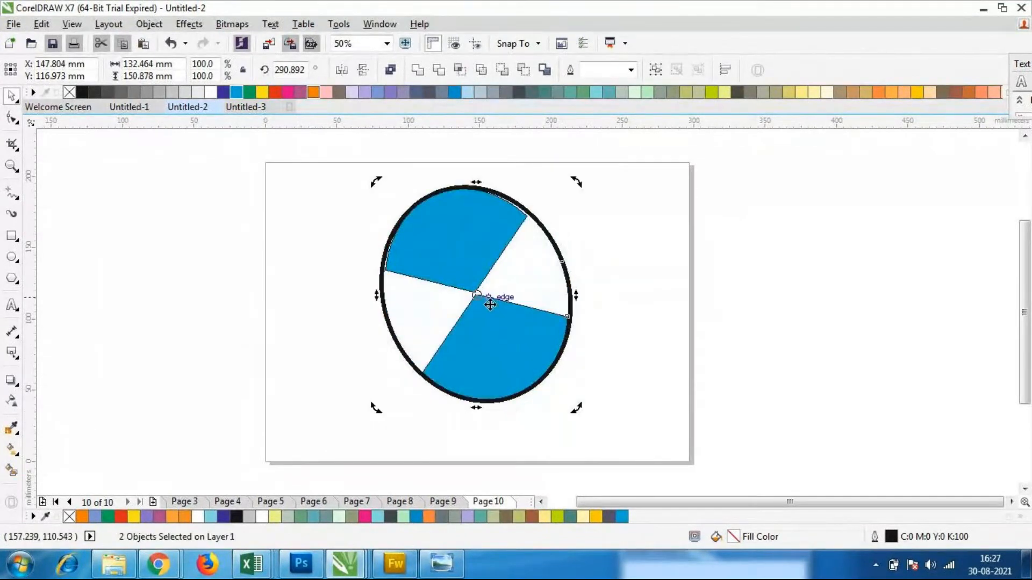
click(507, 306)
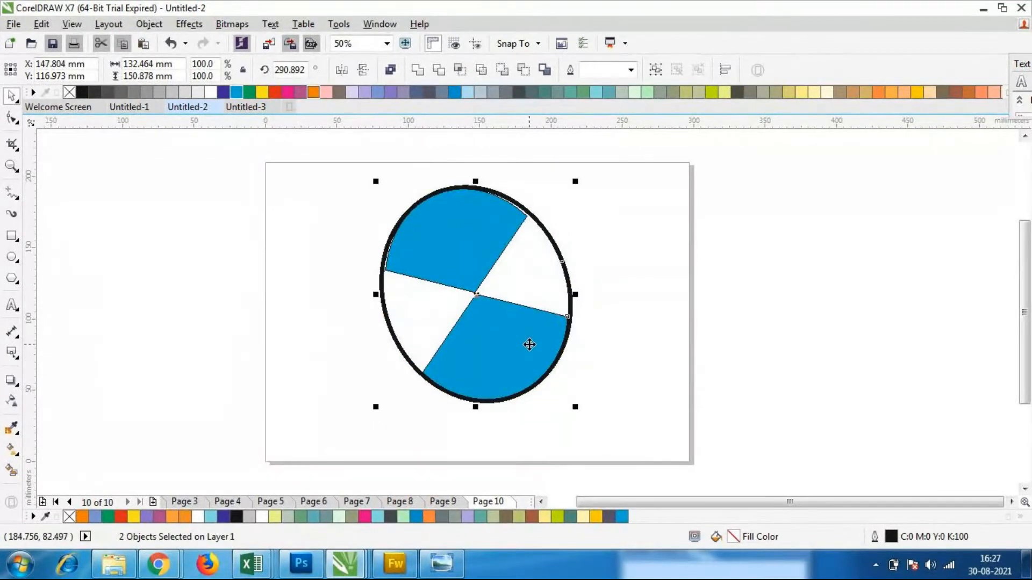
key(ctrl+g)
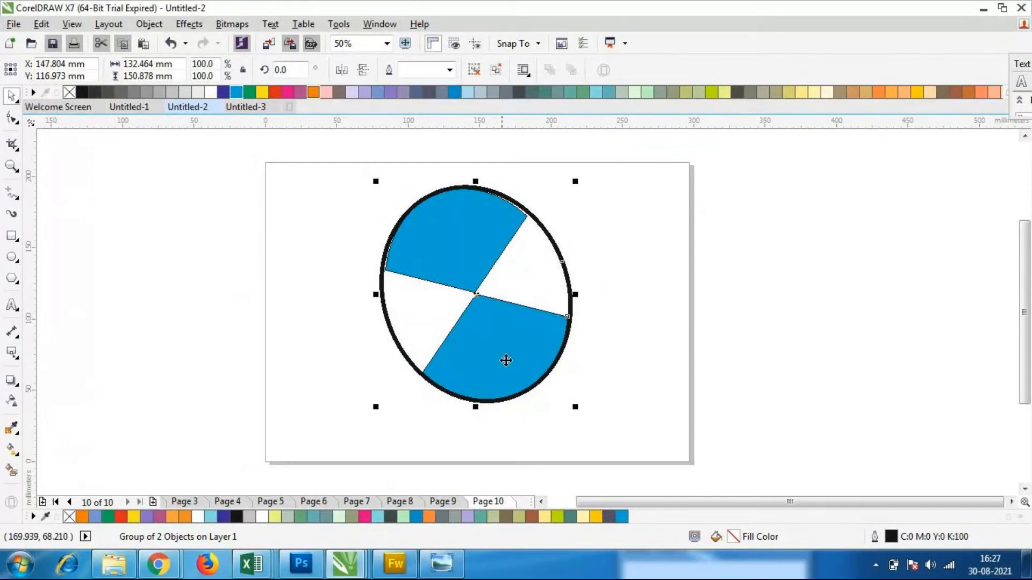
Rotate the emblem group to about 66° and shrink it to about 129 by 122 mm
click(558, 377)
drag(575, 411, 639, 292)
click(537, 285)
drag(591, 296, 567, 294)
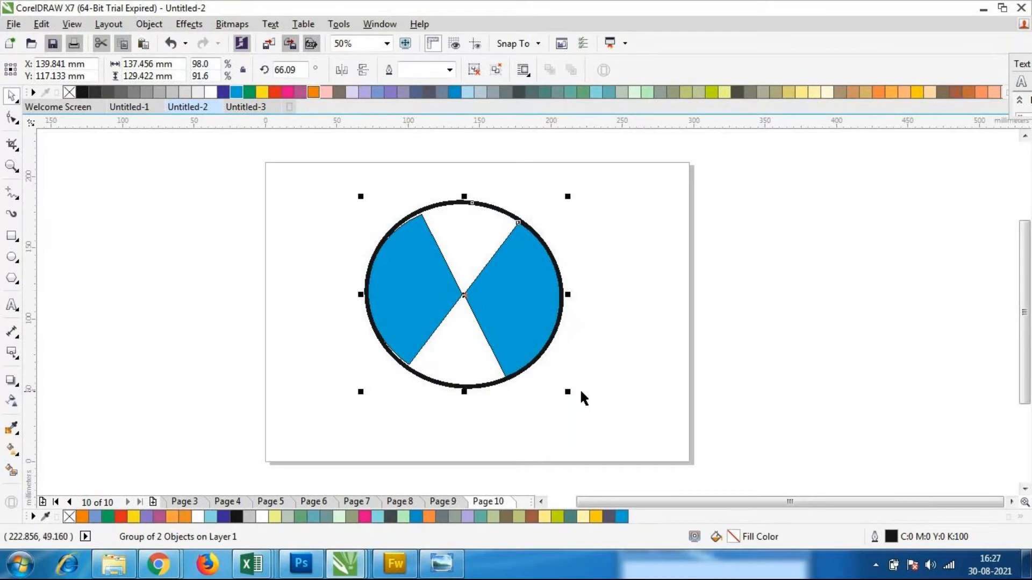
drag(568, 391, 556, 381)
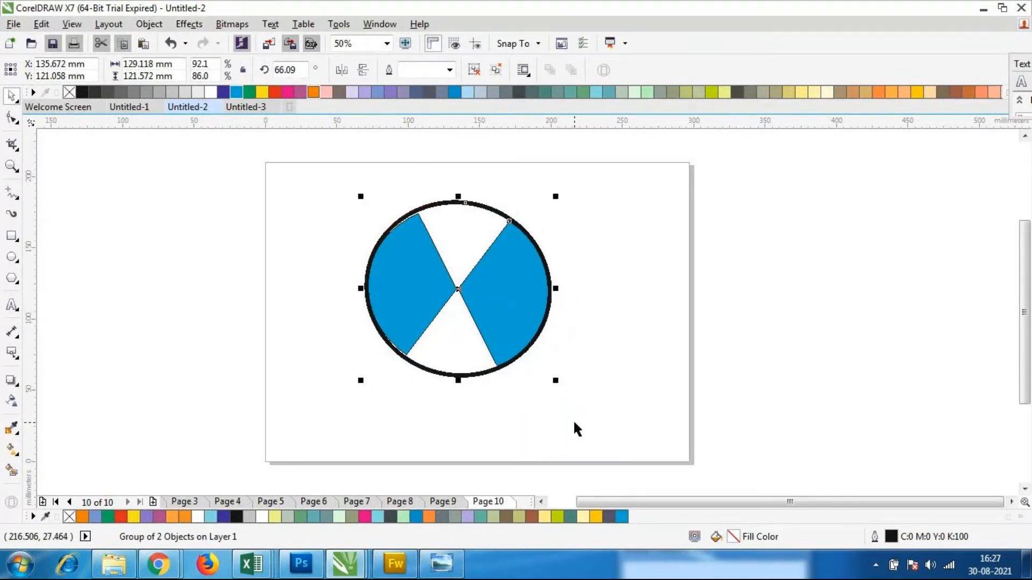
Move the emblem group to about X 149 mm, Y 116 mm, near the middle of the page
click(573, 419)
click(498, 305)
drag(498, 305, 518, 313)
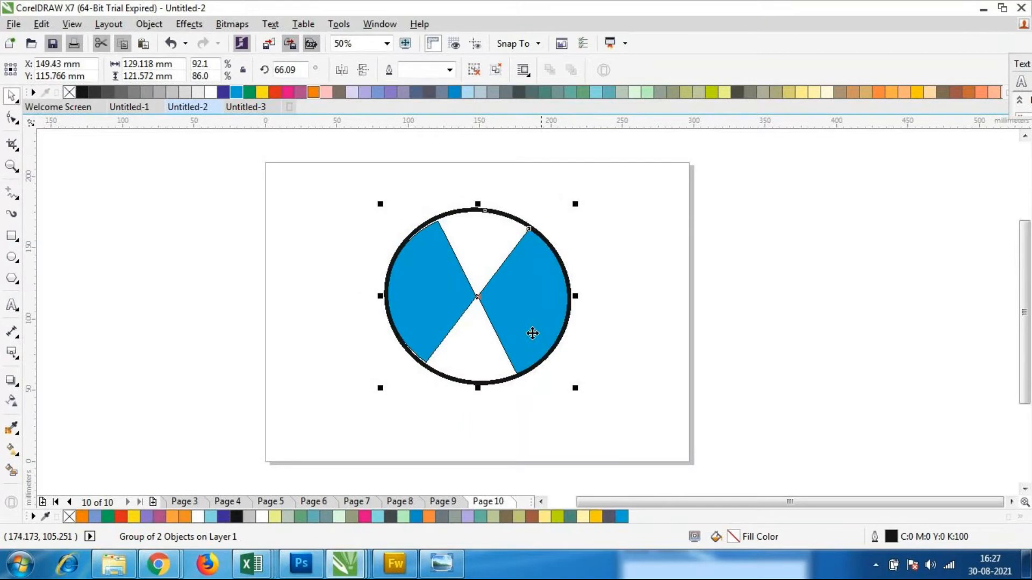
Draw a full ellipse about 174 by 155 mm around the emblem group
click(304, 254)
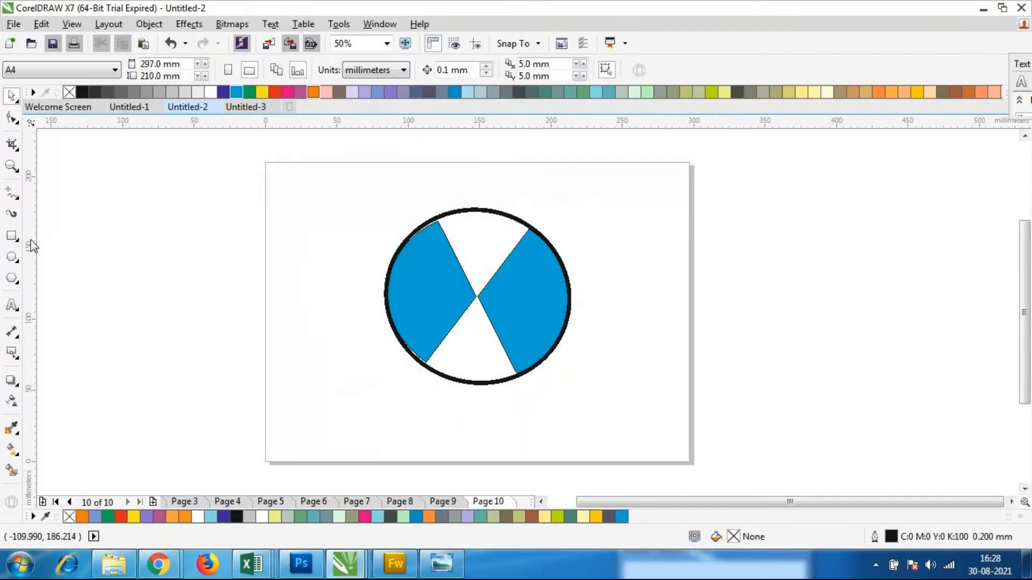
click(12, 257)
drag(359, 185, 612, 407)
click(391, 71)
click(502, 356)
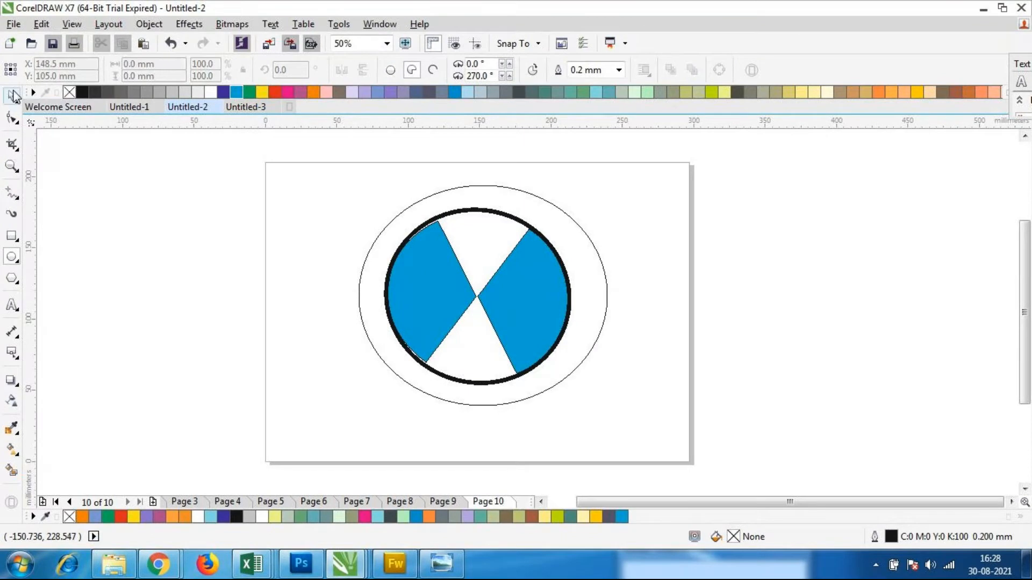
Move the new outer ellipse to about X 148 mm, Y 116 mm so it surrounds the emblem concentrically
key(space)
click(379, 340)
click(378, 337)
click(358, 327)
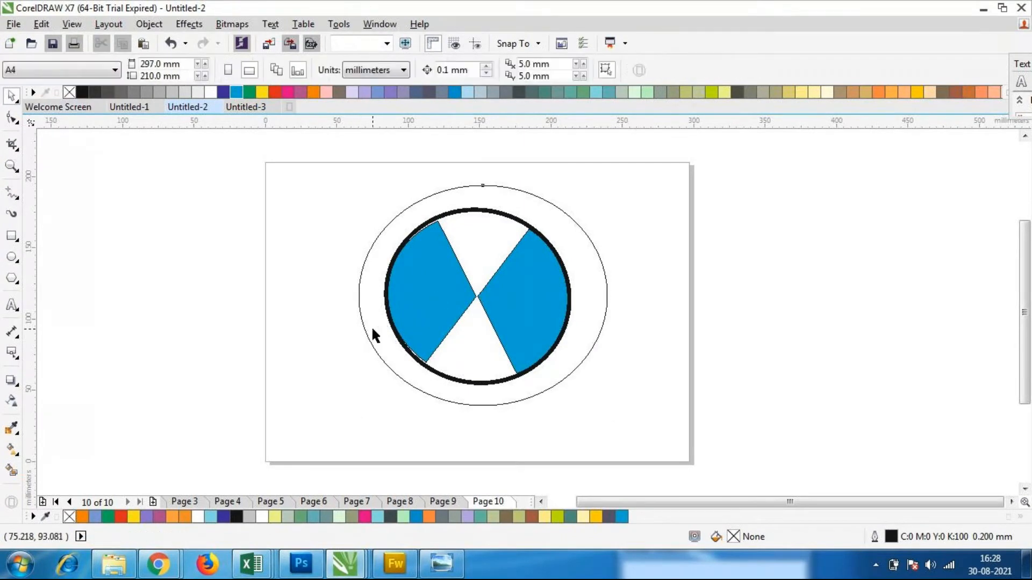
click(372, 329)
drag(482, 296, 475, 296)
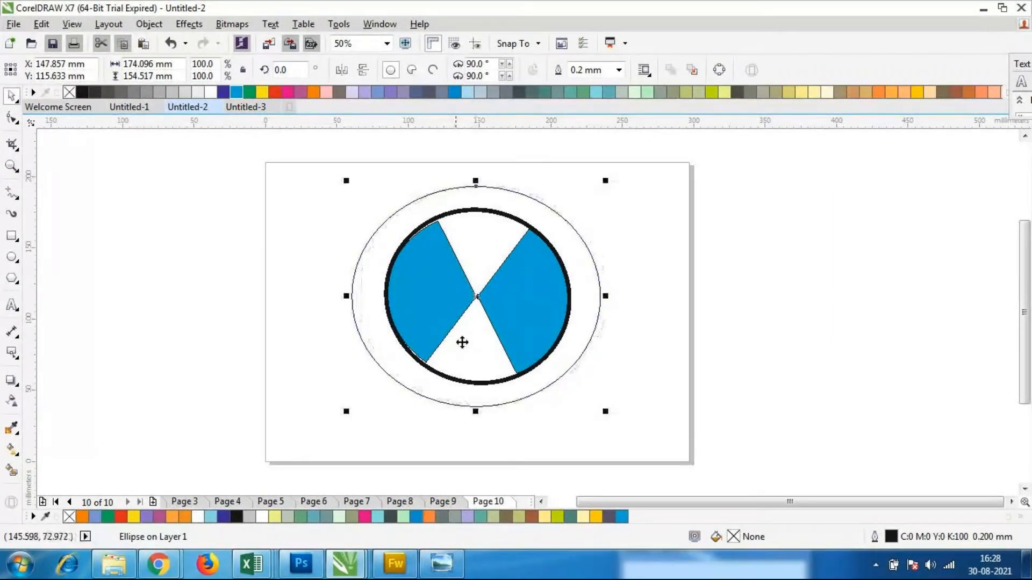
Try a 5.0 mm outline on the outer ellipse, and set the outline width to 3.0 mm
click(619, 70)
click(598, 233)
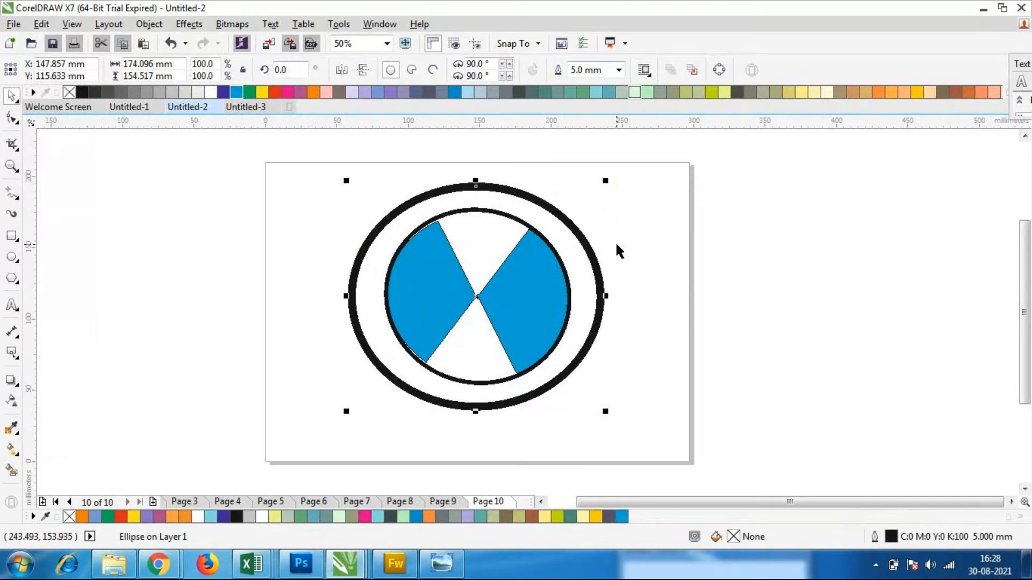
click(657, 295)
click(598, 278)
click(619, 70)
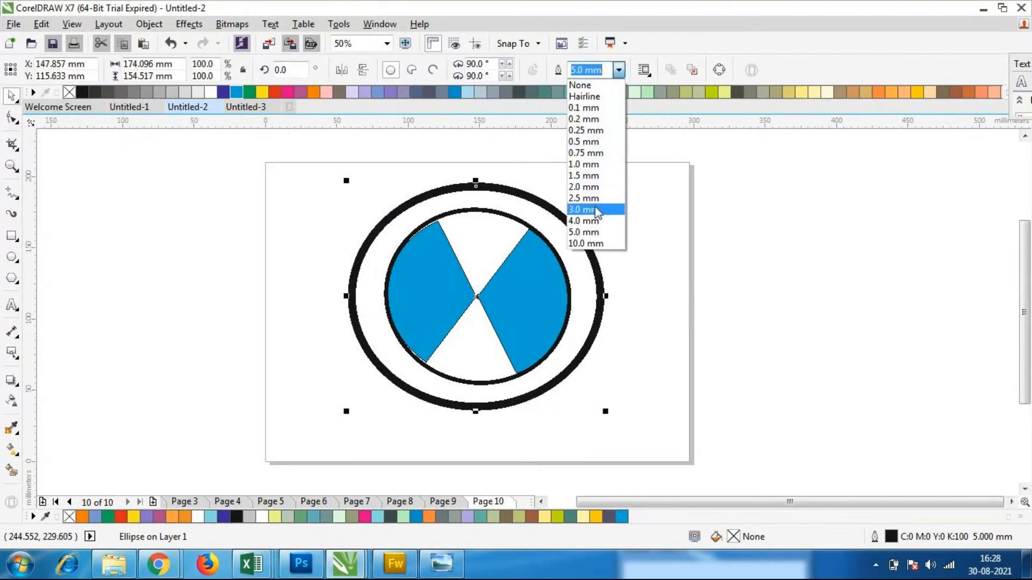
click(596, 209)
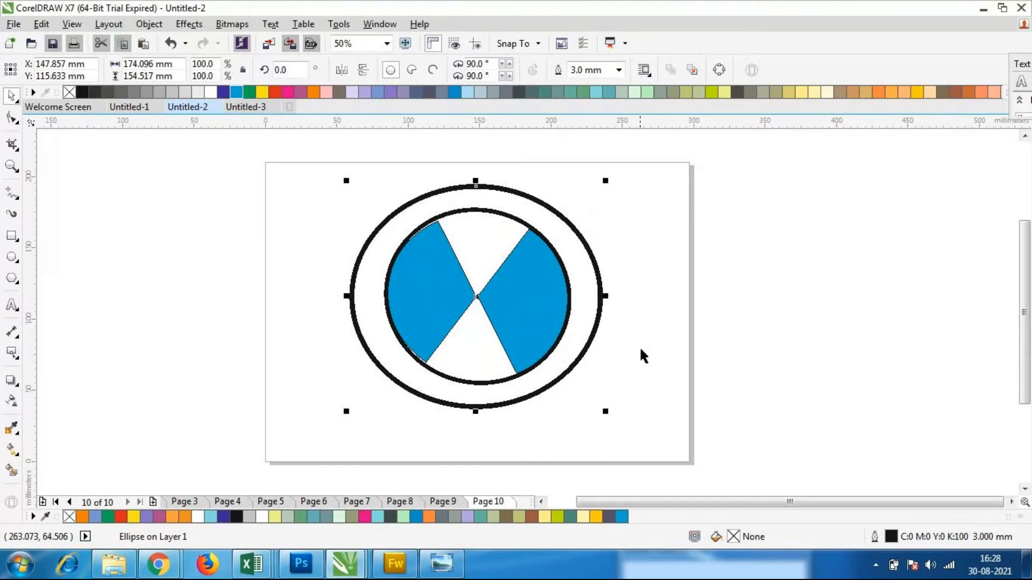
Change the outer ellipse's outline colour to 40% black gray (C:0 M:0 Y:0 K:40)
double_click(895, 539)
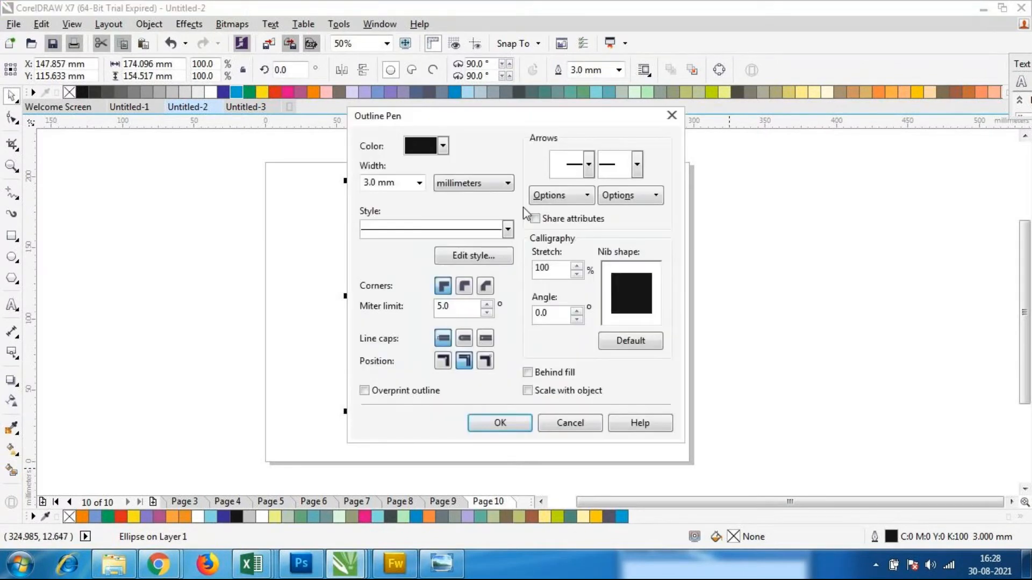
click(442, 146)
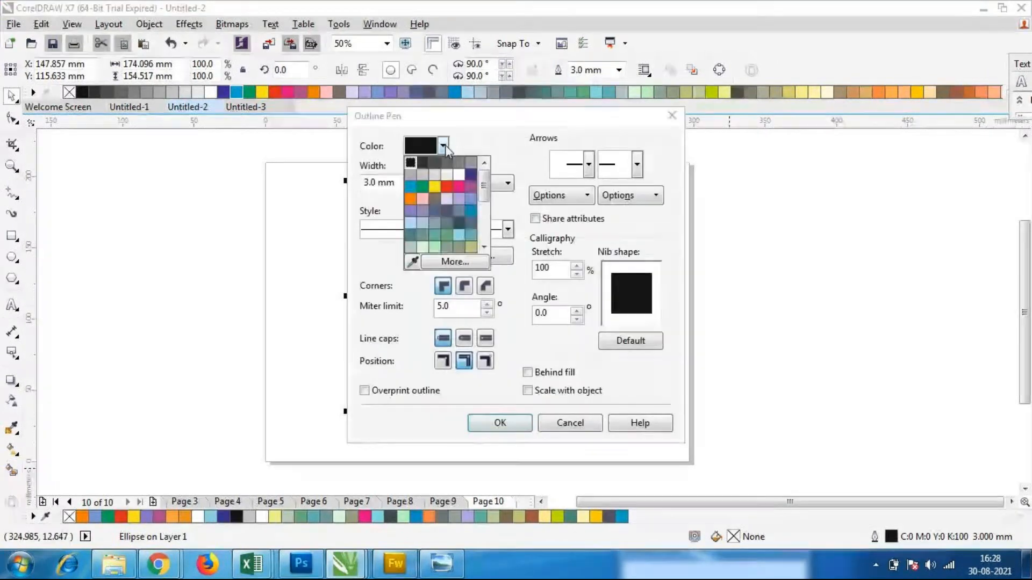
click(411, 174)
click(482, 421)
click(621, 429)
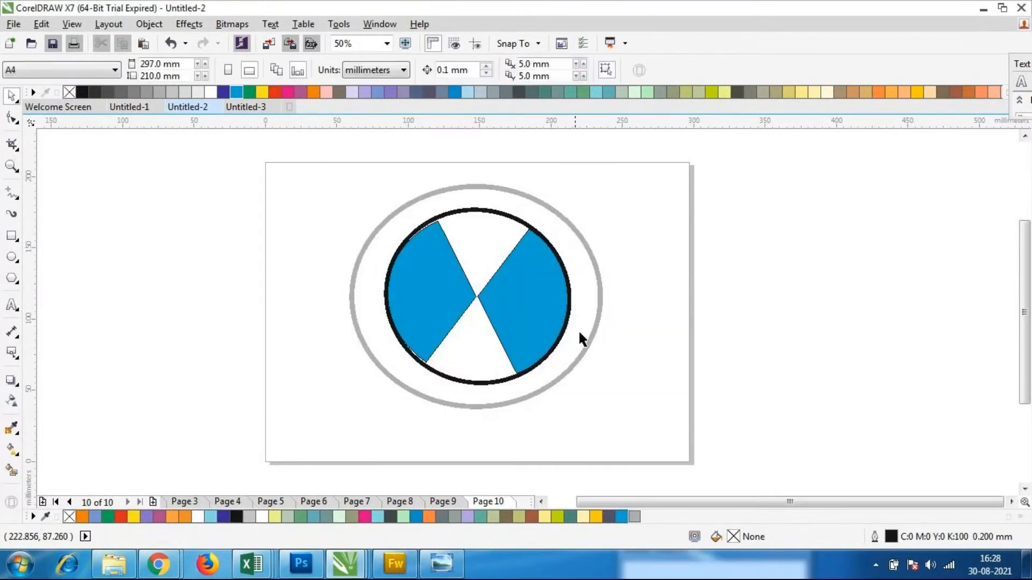
Change the outline colour of the inner emblem group to 40% black gray
click(571, 311)
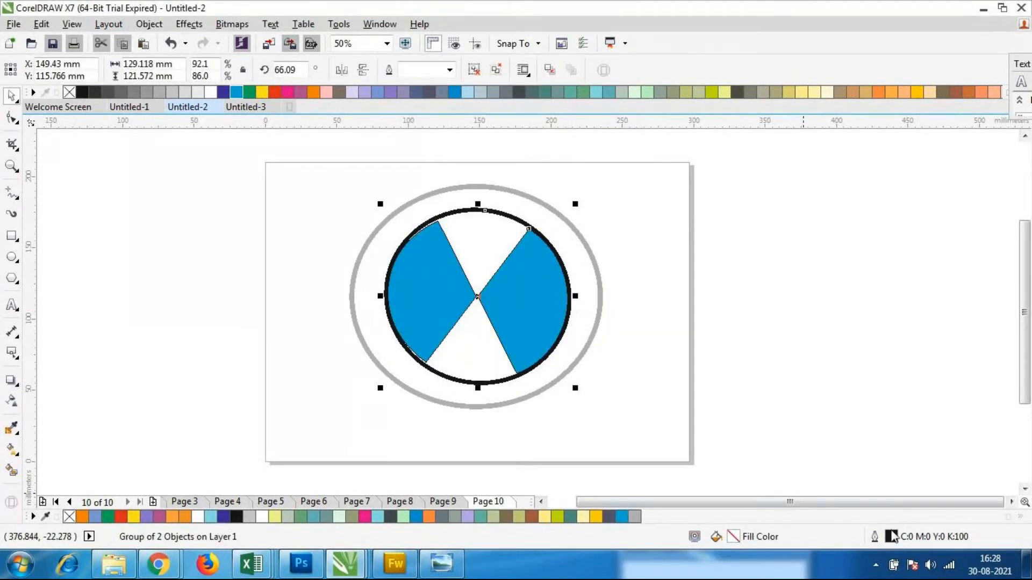
double_click(892, 537)
click(442, 146)
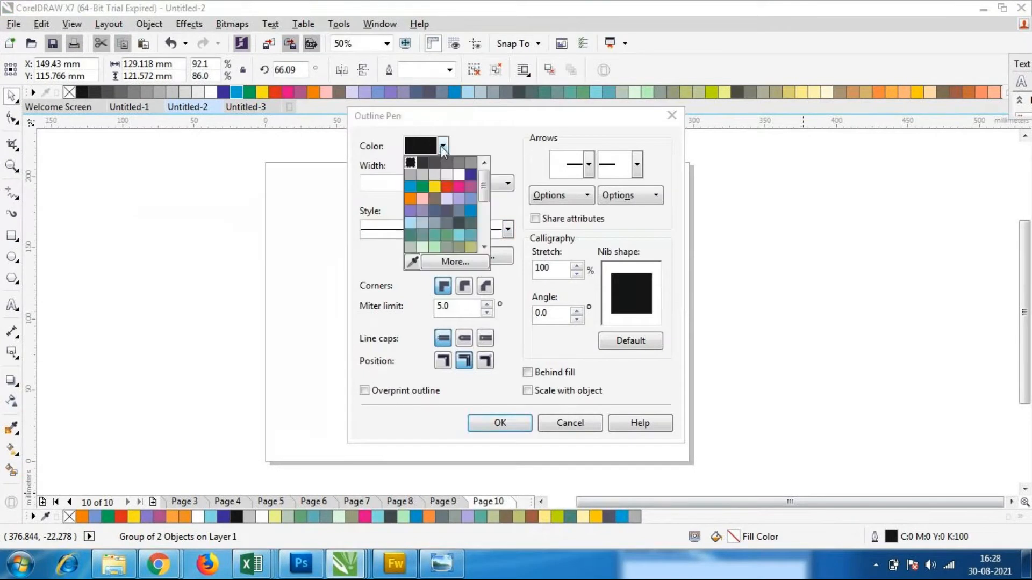
click(412, 176)
click(499, 423)
Inspect the emblem against the BMW reference image in Windows Photo Viewer, and return to CorelDRAW
scroll(544, 240, down, 1)
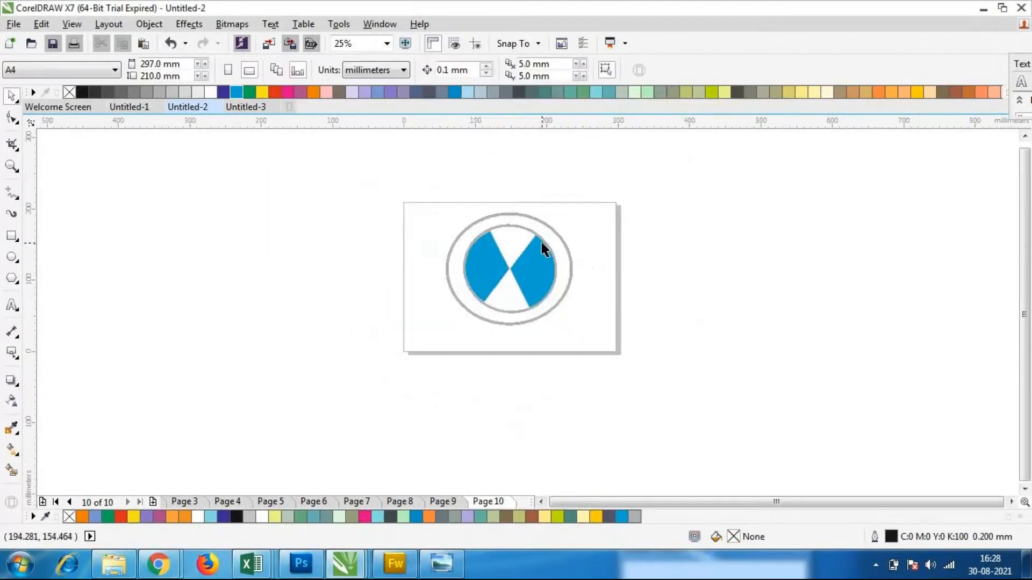
scroll(497, 231, up, 1)
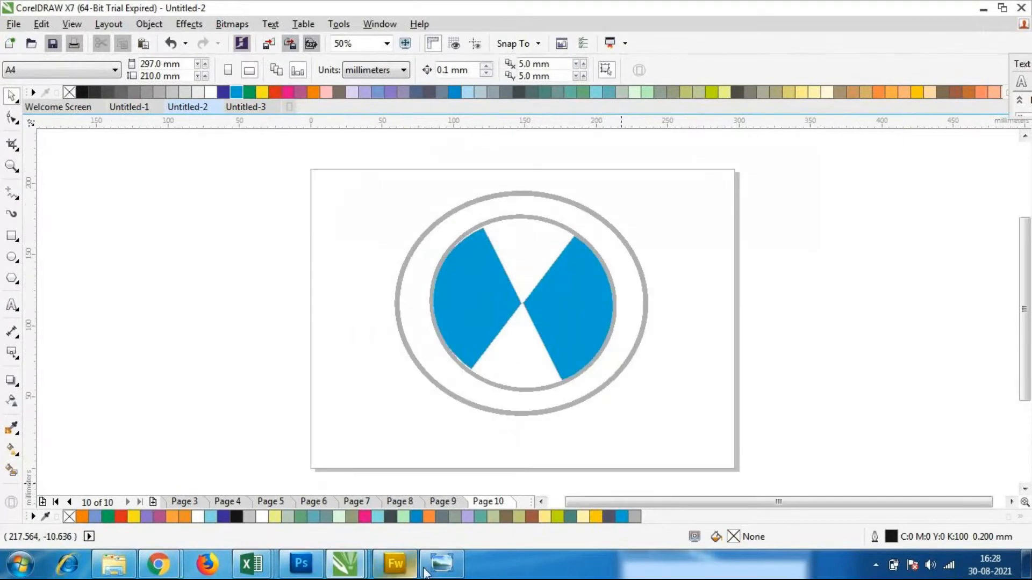
click(451, 569)
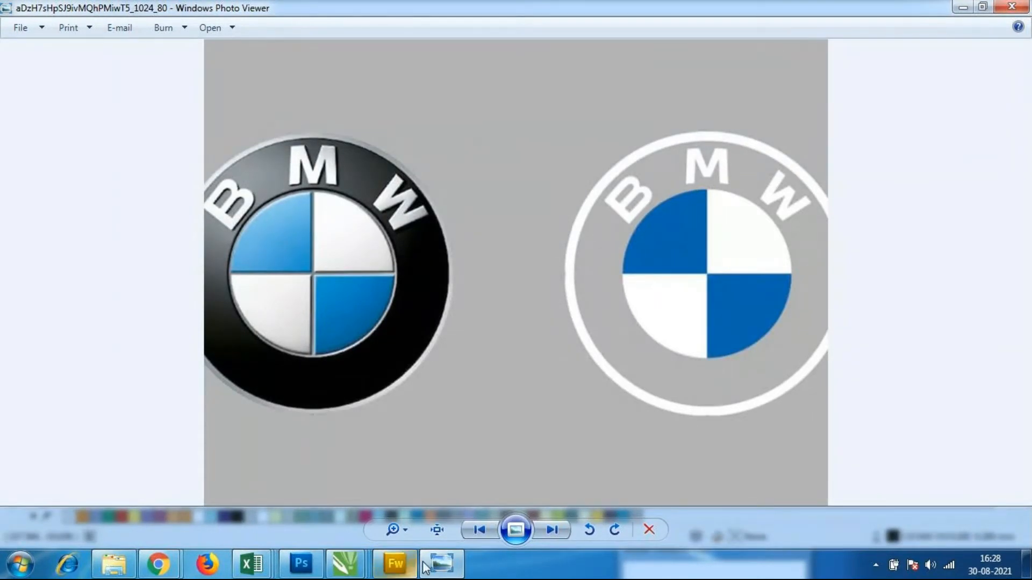
click(442, 565)
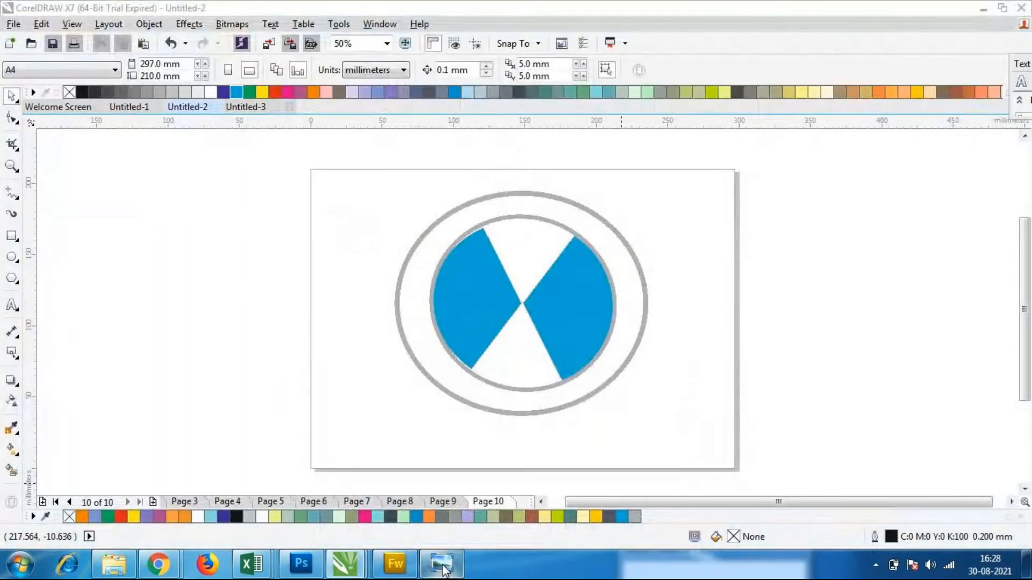
Fill the outer ellipse with 40% black gray and order it behind the emblem group
click(541, 398)
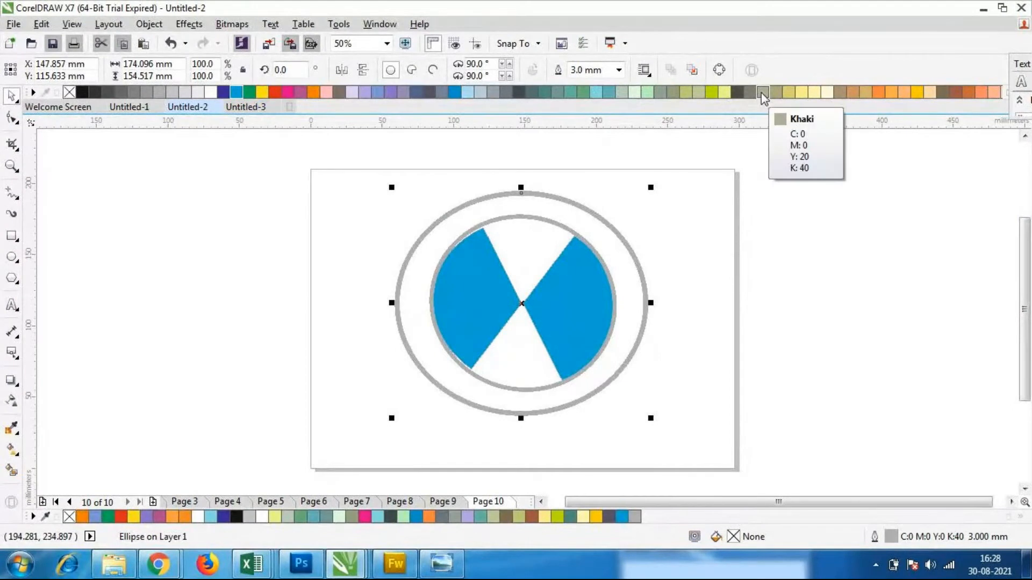
click(157, 93)
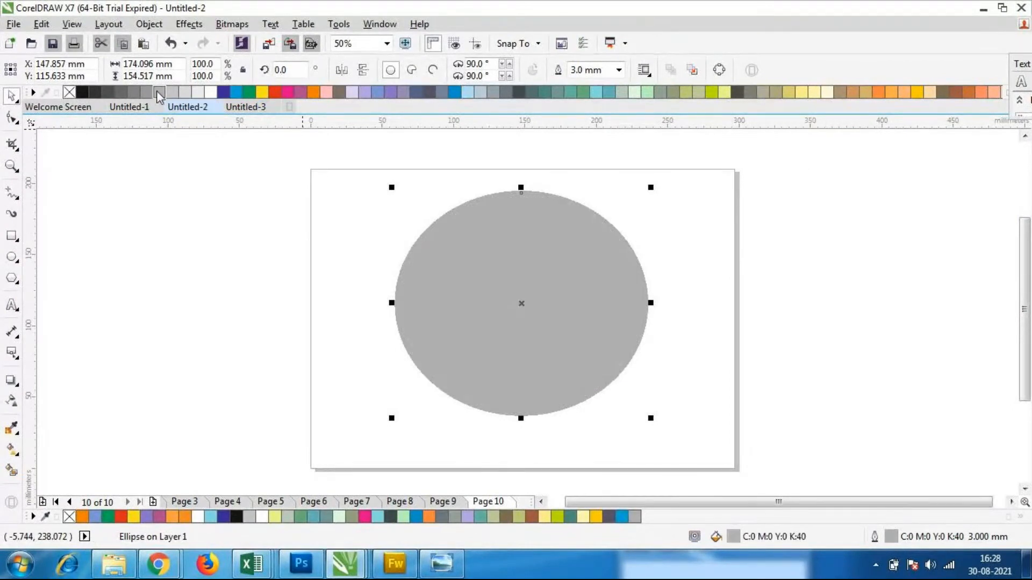
click(411, 368)
click(419, 352)
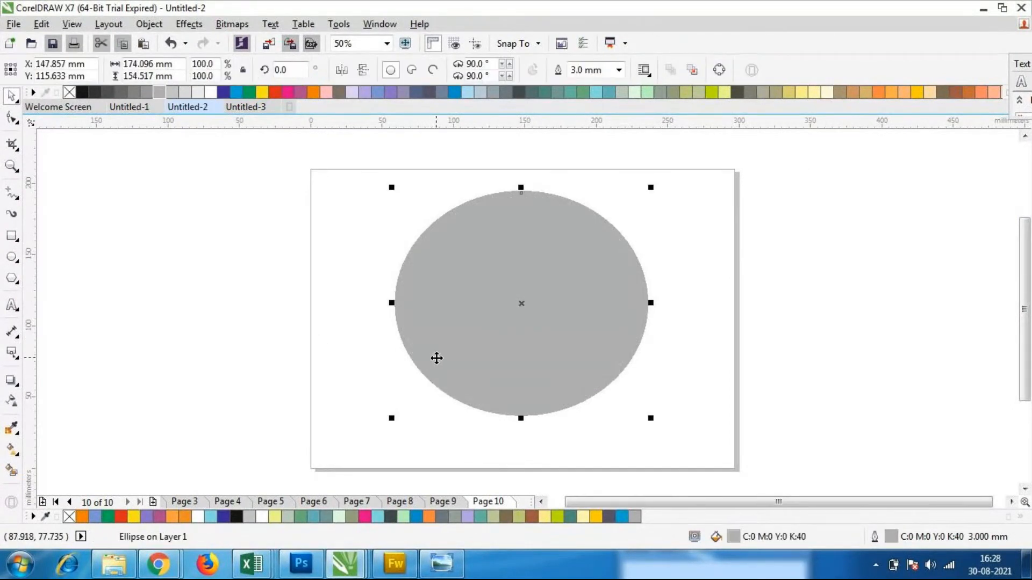
right_click(443, 348)
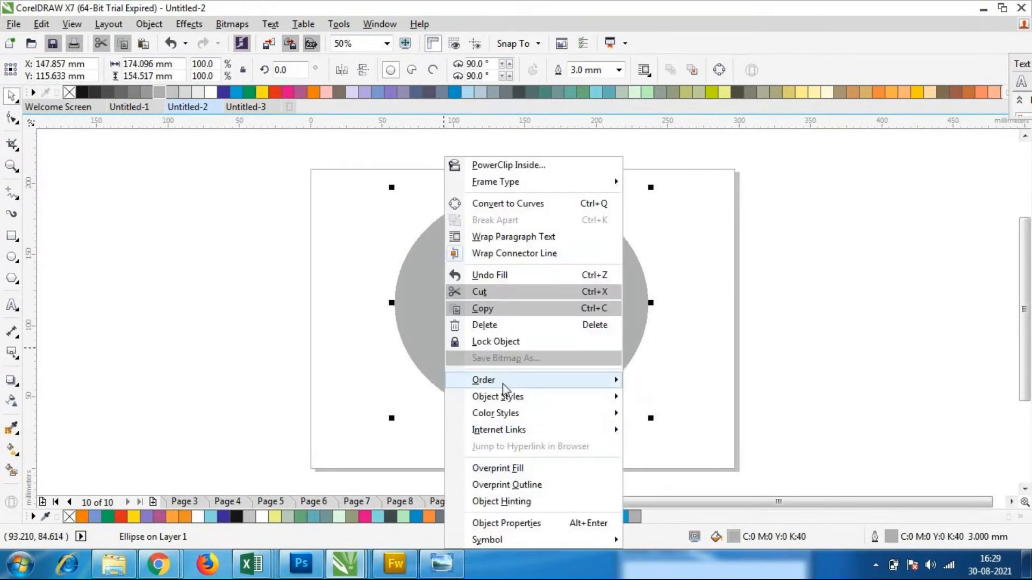
mouse_move(504, 388)
click(695, 429)
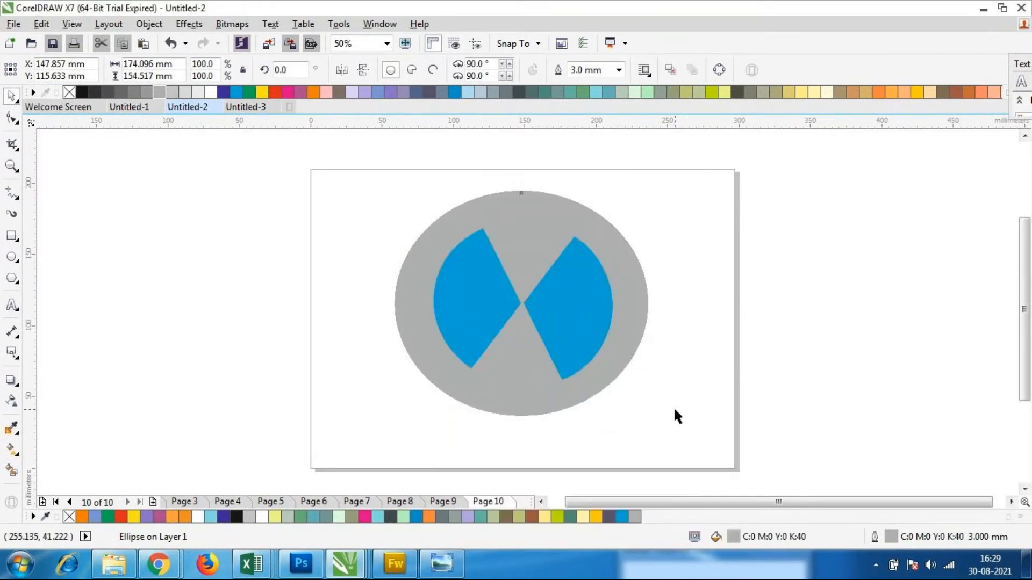
Change the outer ellipse's outline colour to white
click(525, 402)
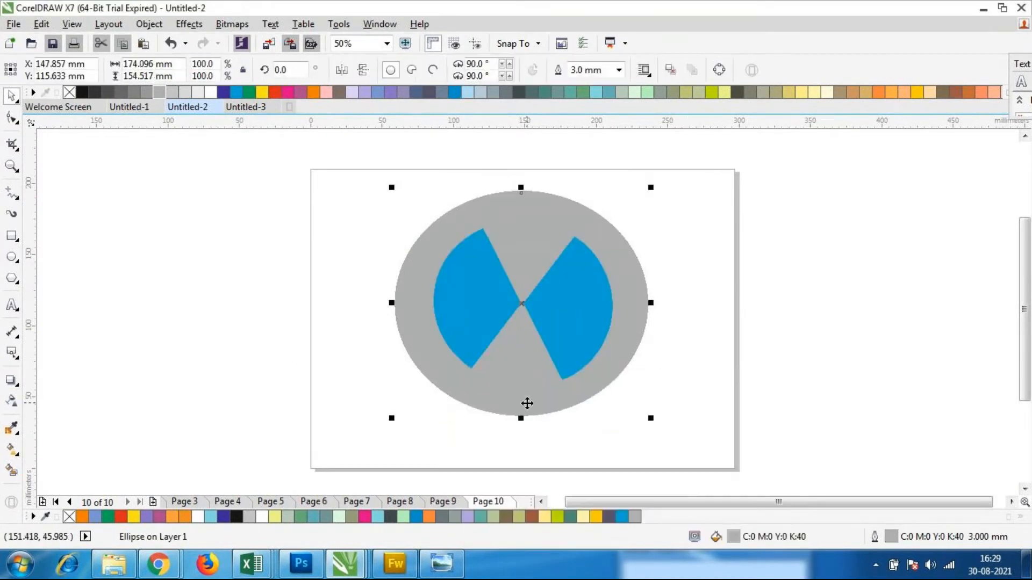
double_click(891, 537)
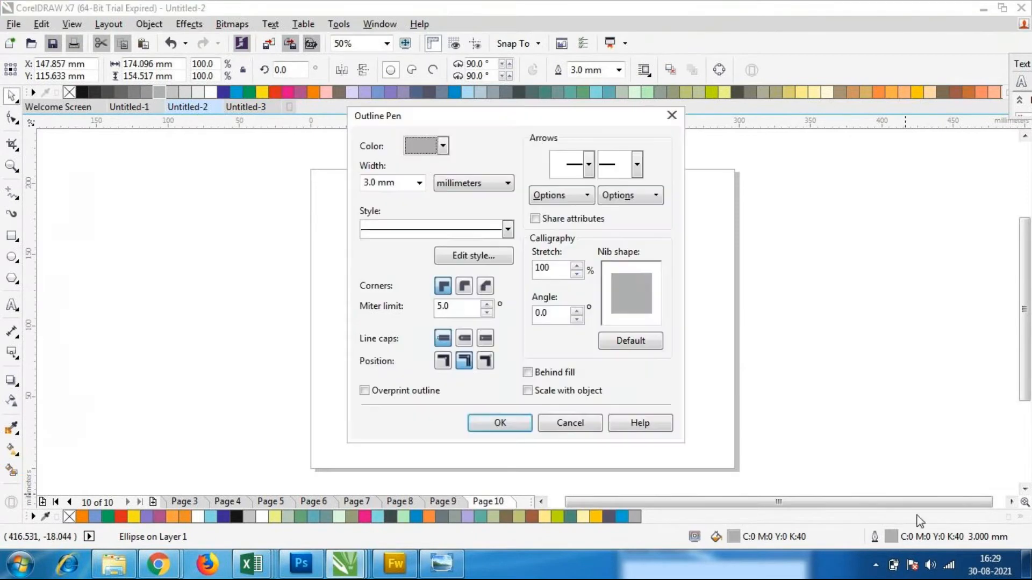
click(438, 147)
click(457, 162)
click(500, 423)
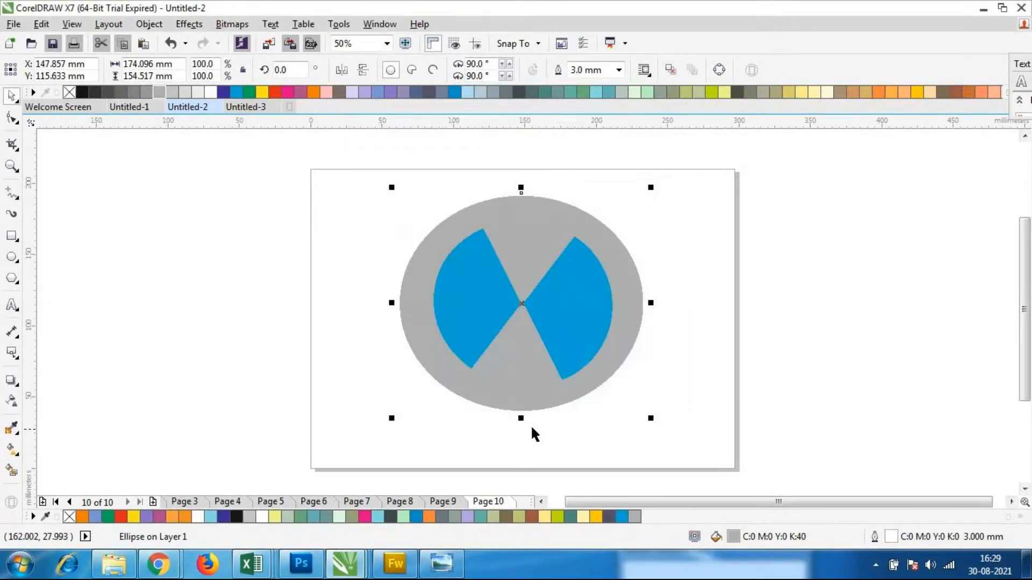
click(701, 423)
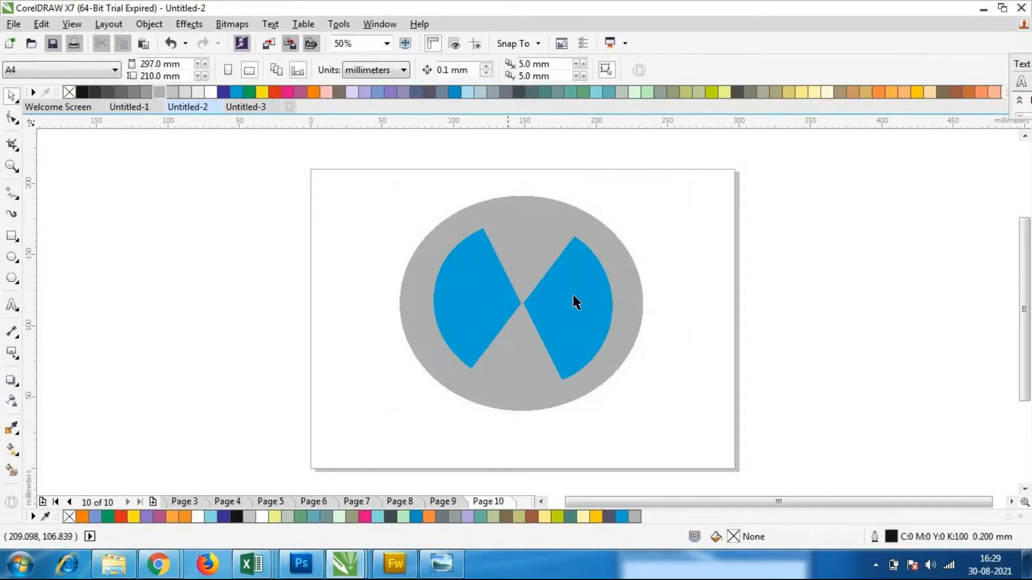
Change the outline colour of the inner emblem group to white
click(530, 364)
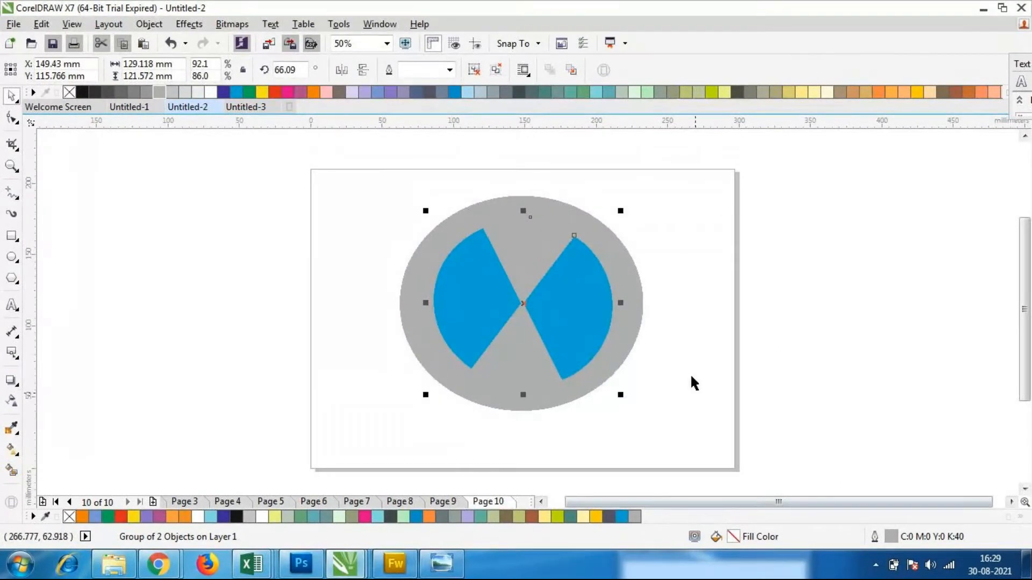
double_click(891, 537)
click(442, 146)
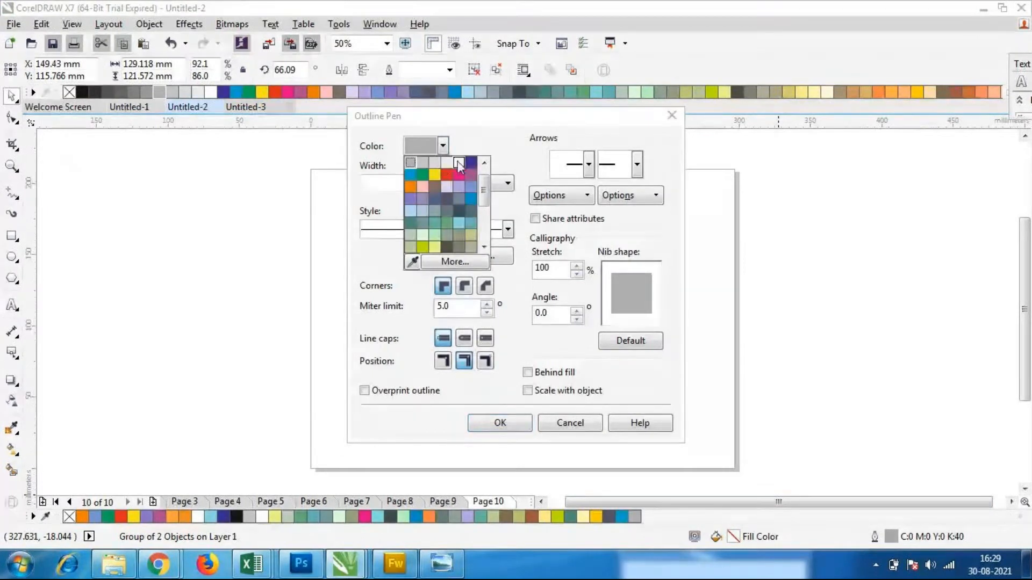
click(458, 162)
click(500, 423)
click(501, 425)
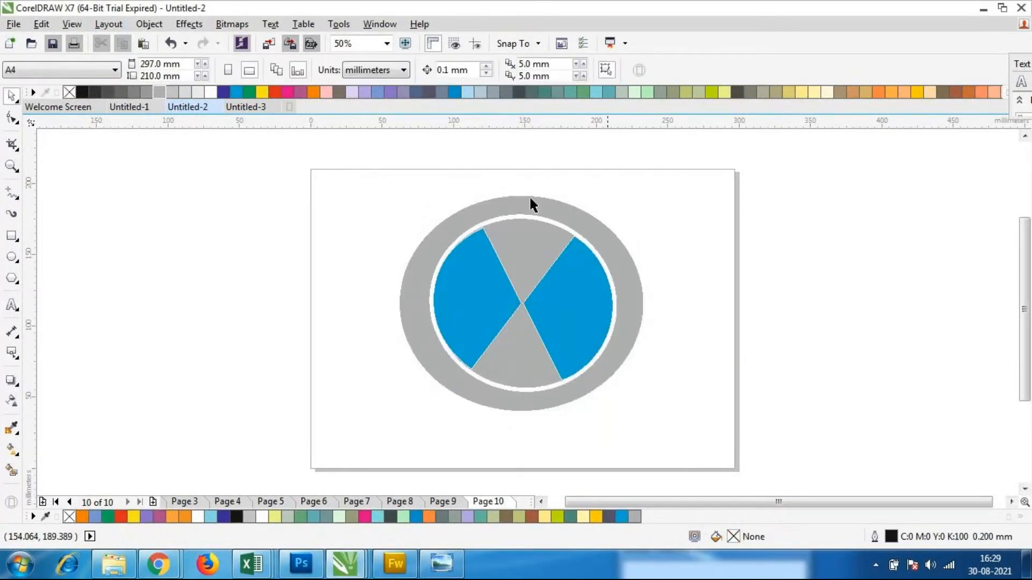
Try narrowing the outer ellipse from its left side, and undo the resize
click(620, 355)
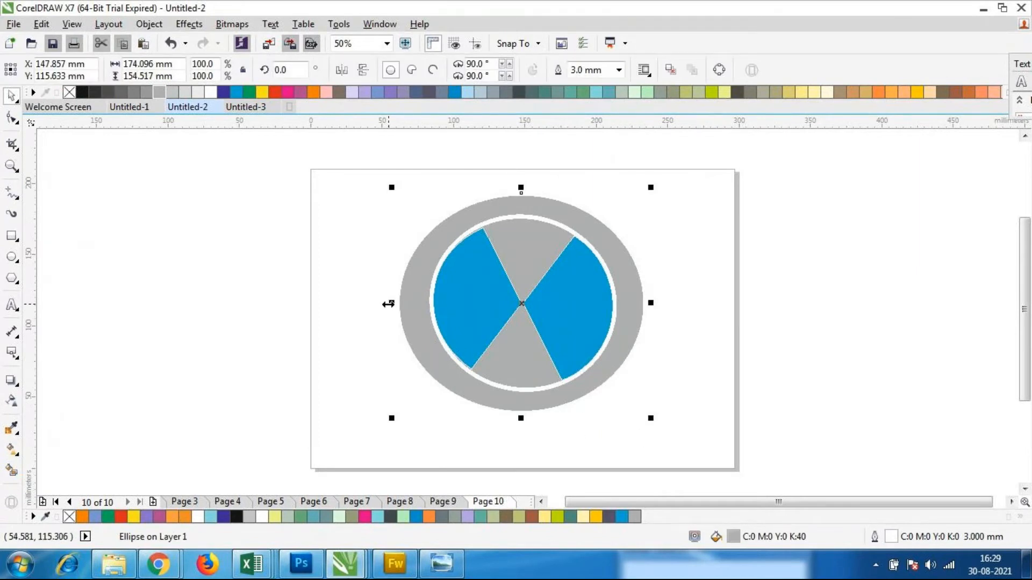
drag(388, 303, 407, 306)
click(715, 363)
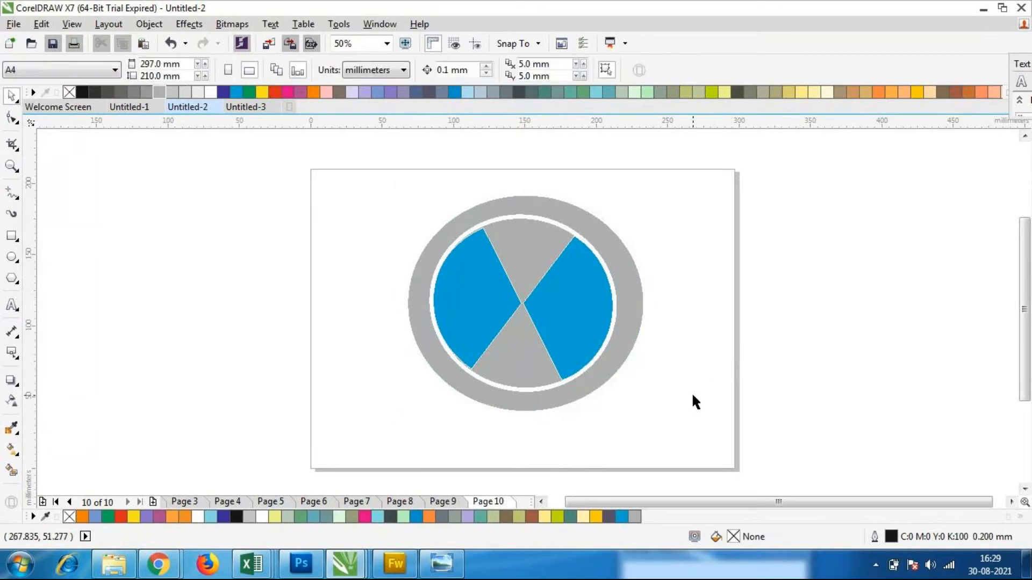
key(ctrl+z)
click(718, 408)
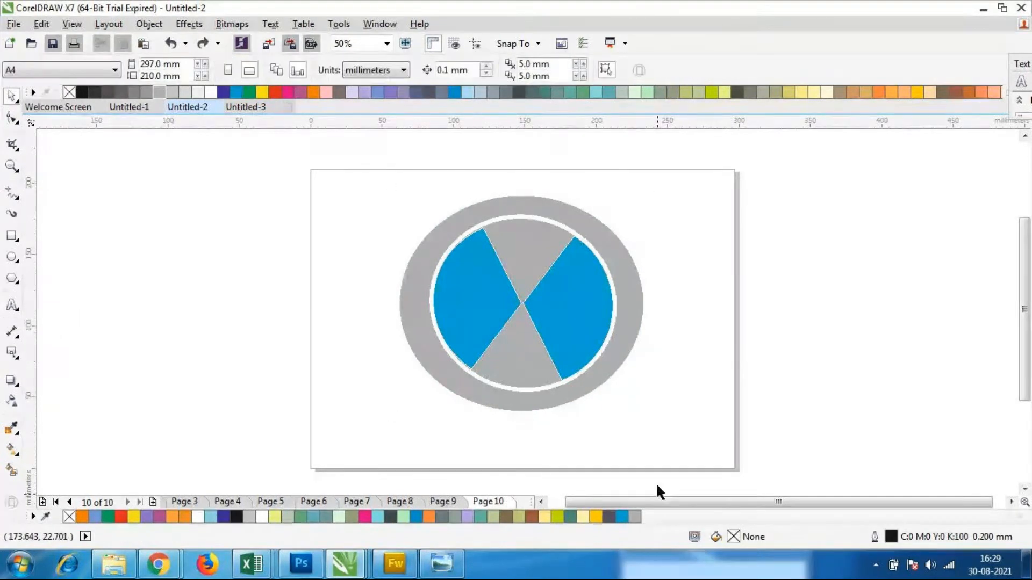
Check the ring and quadrant colours in the BMW reference image in Windows Photo Viewer, and return to CorelDRAW
click(574, 316)
click(442, 564)
click(437, 569)
click(436, 569)
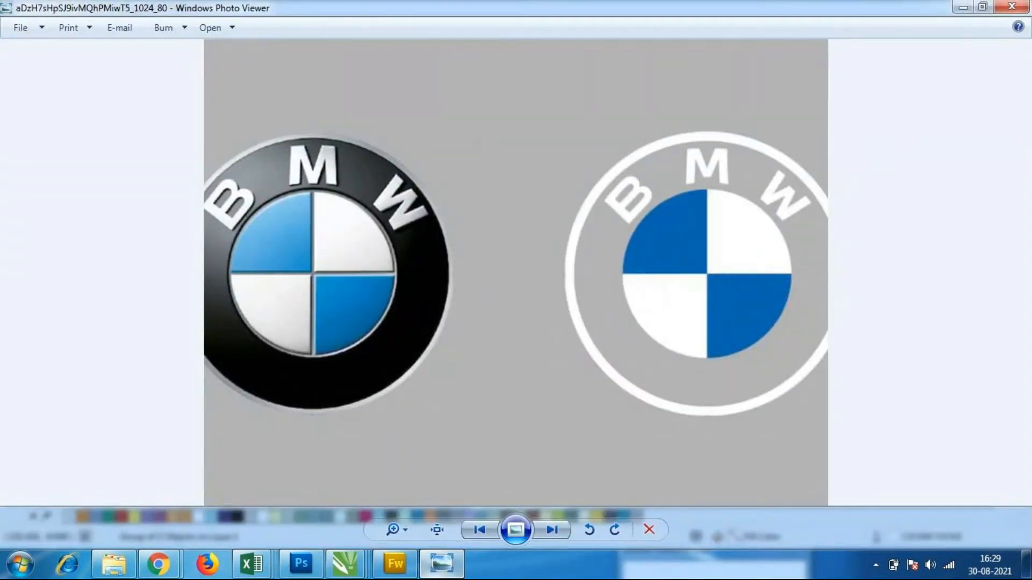
click(442, 564)
Fill the outer ellipse behind the emblem with black
click(623, 344)
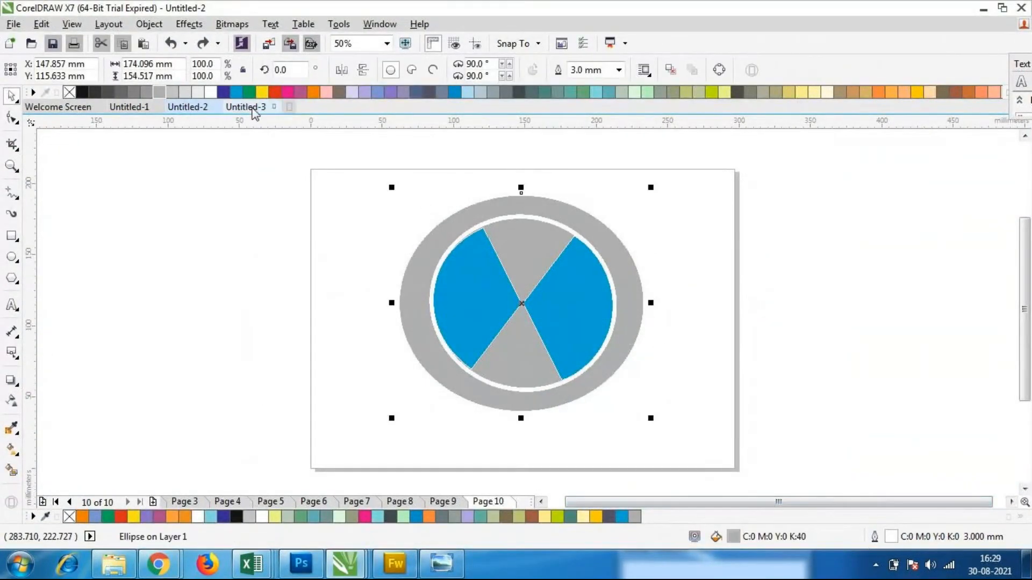
click(307, 286)
click(424, 344)
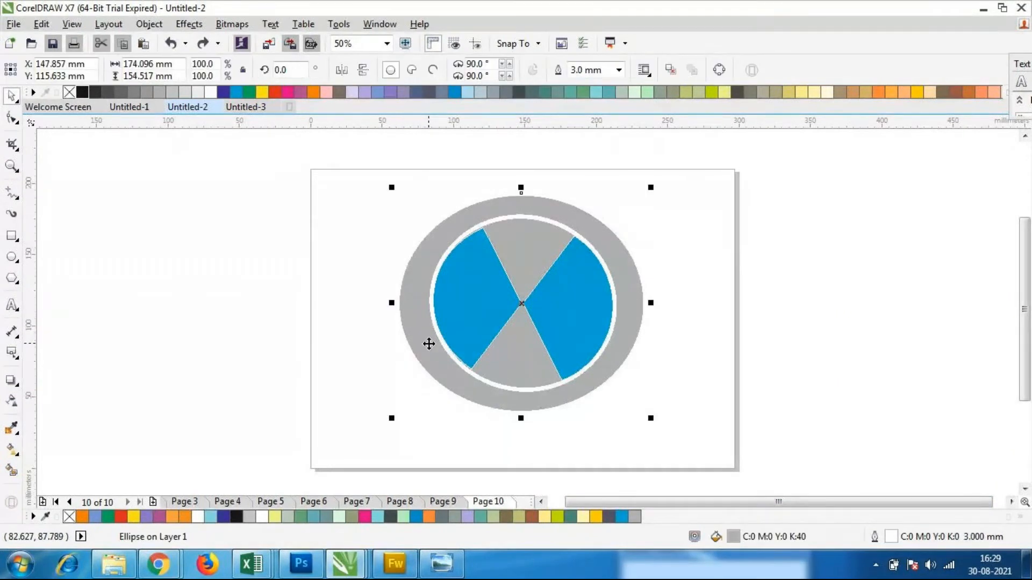
click(82, 92)
click(334, 343)
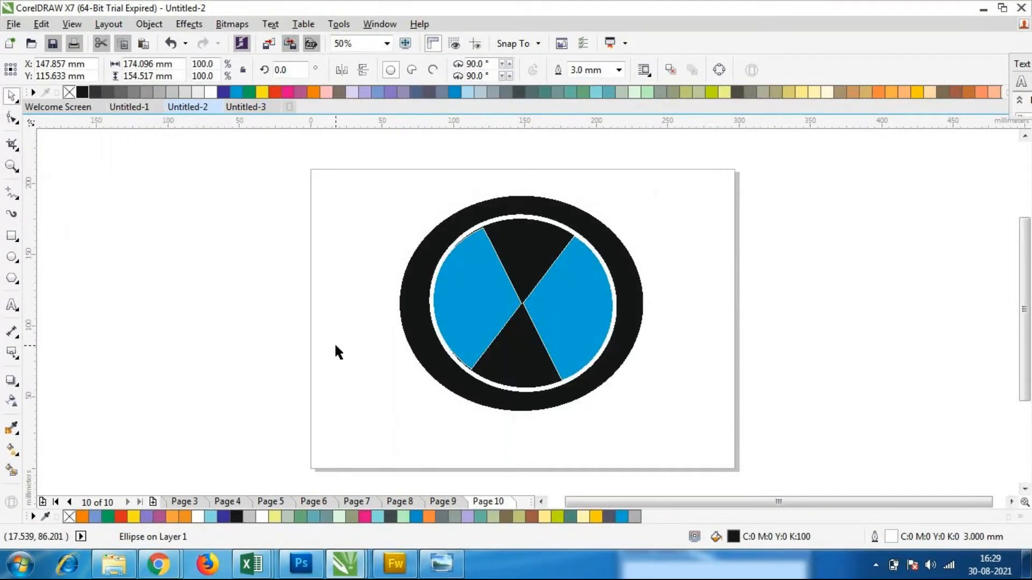
Check the ring around the quadrants in the BMW reference image in Windows Photo Viewer, and return to CorelDRAW
click(440, 573)
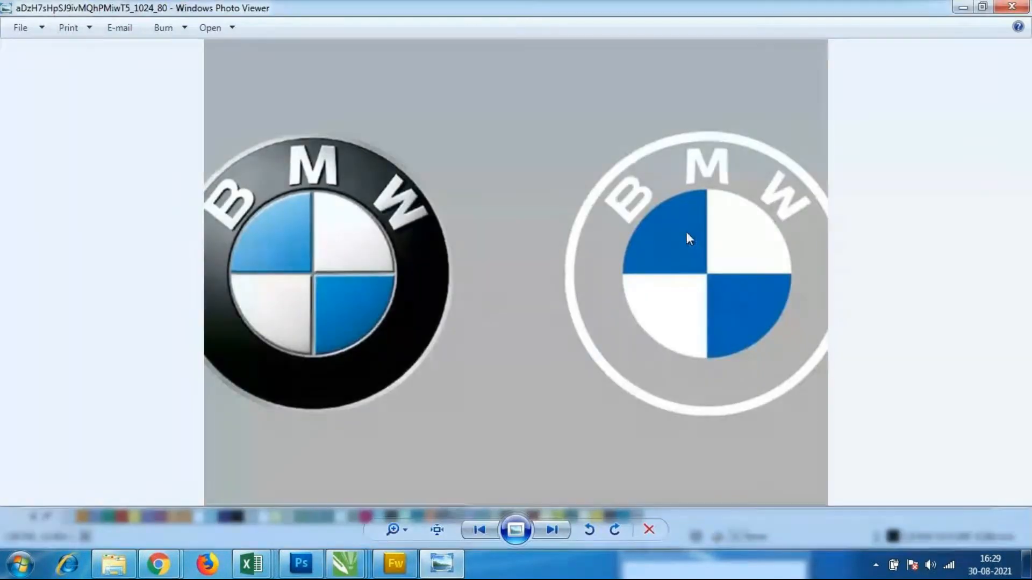
click(440, 565)
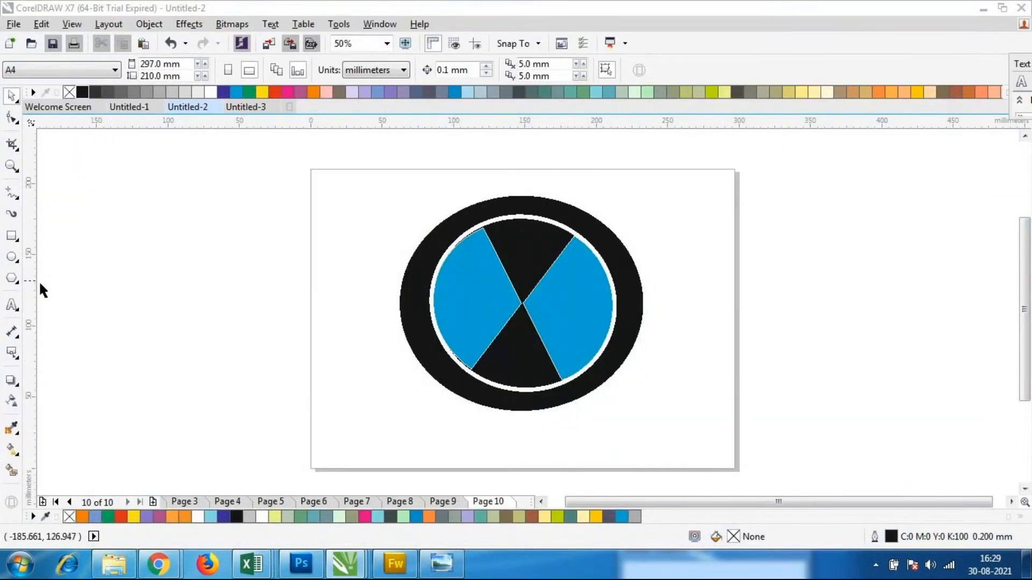
Draw a full ellipse over the inner emblem and enlarge it to about 120 mm wide and 110 mm high
click(12, 257)
scroll(481, 304, up, 2)
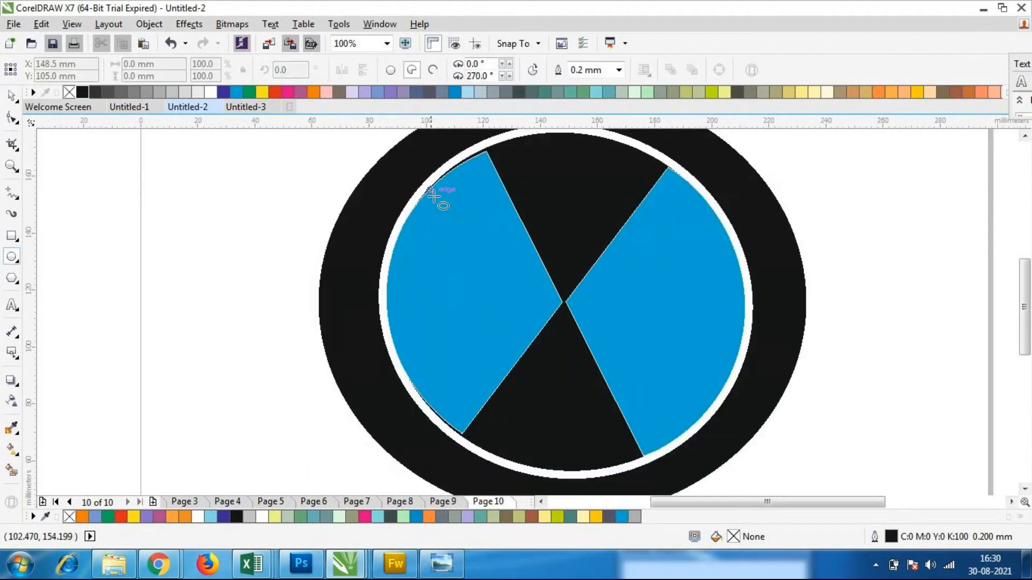
drag(426, 156, 688, 421)
click(390, 71)
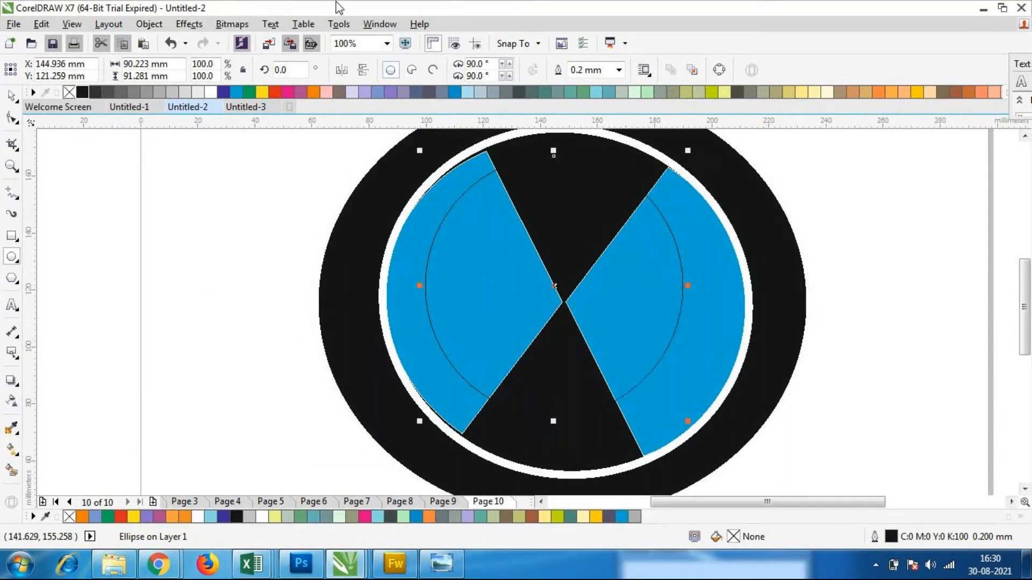
drag(686, 420, 778, 473)
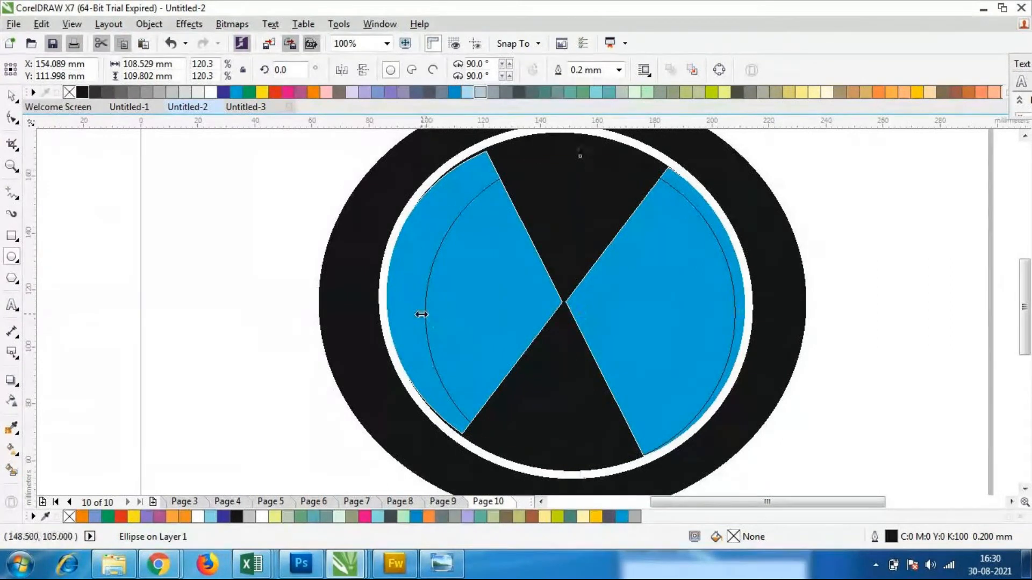
drag(422, 314, 391, 294)
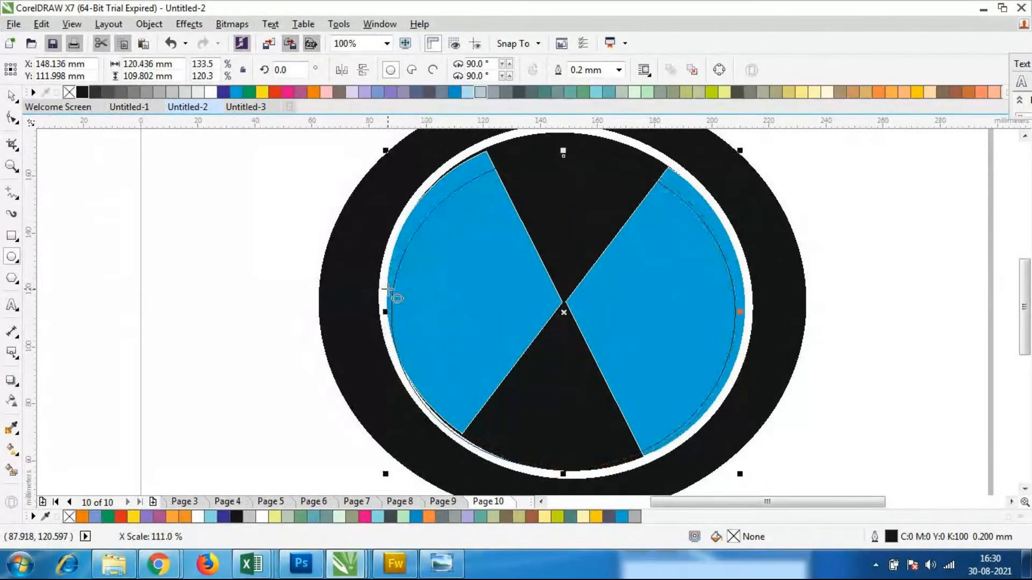
Try stretching the new ellipse upward to a height of about 119 mm, and undo the stretch
drag(563, 149, 565, 178)
scroll(514, 166, down, 2)
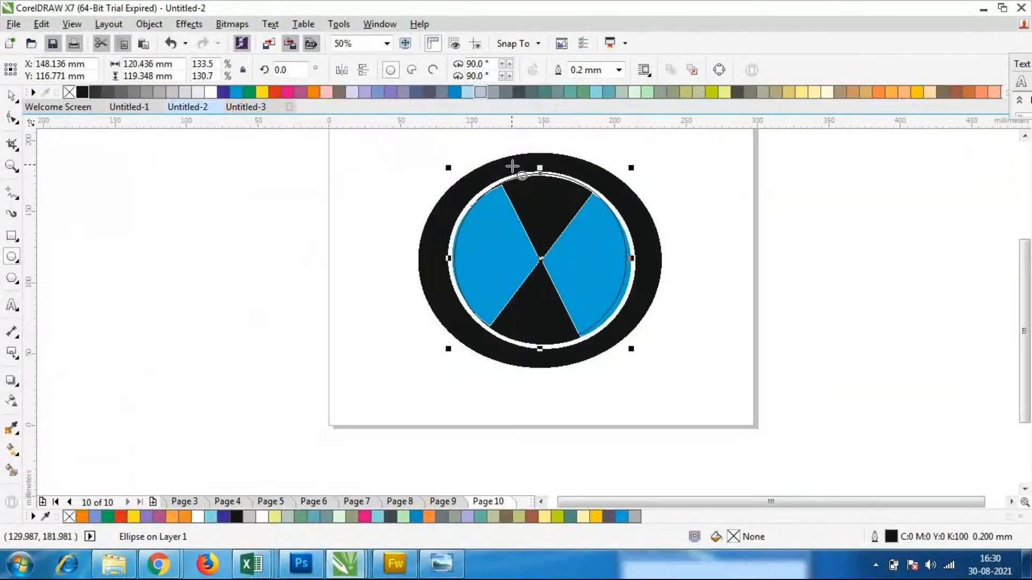
scroll(516, 228, up, 2)
click(382, 290)
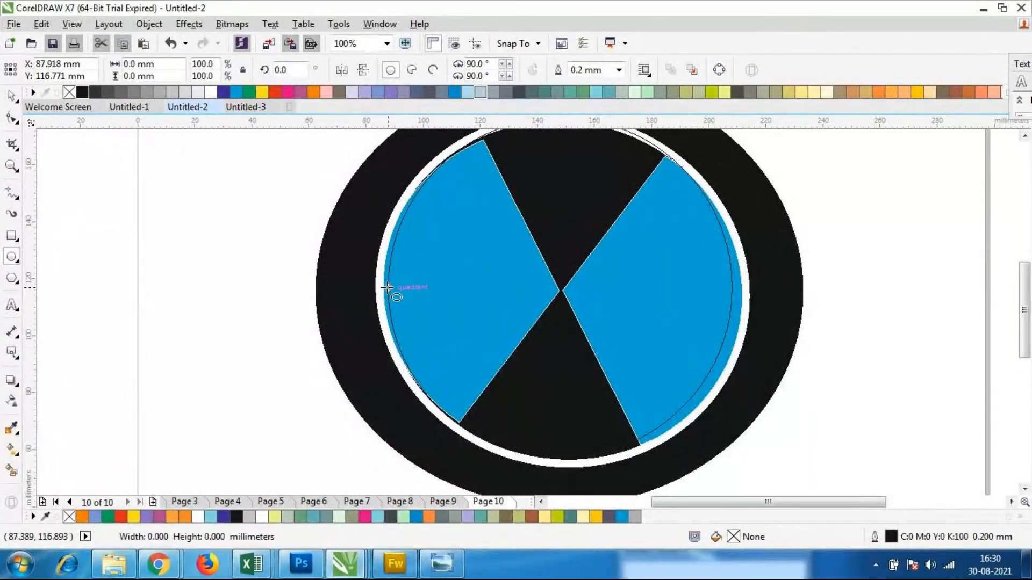
key(ctrl+z)
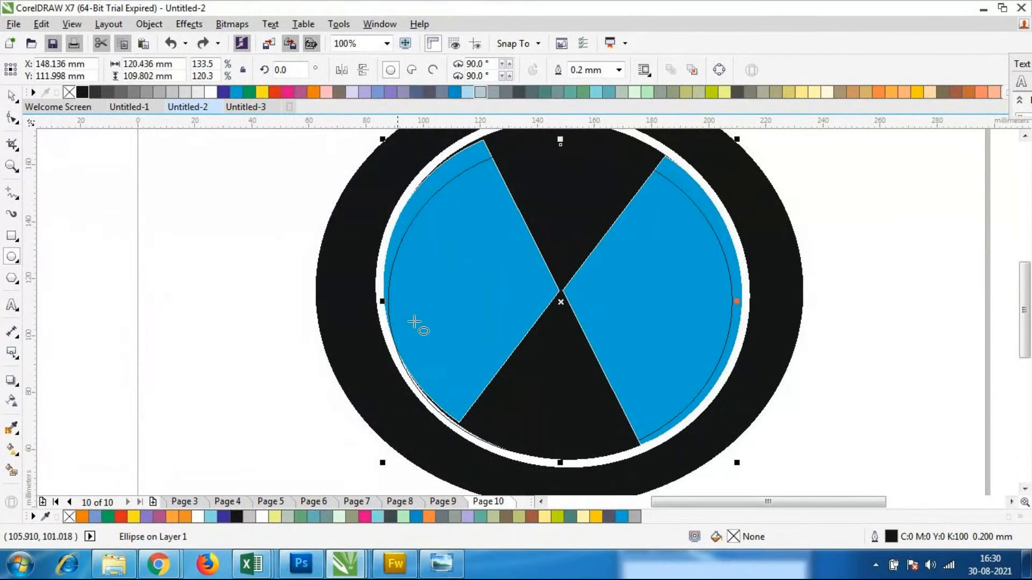
Stretch the new ellipse on its left and upper sides to about 123 mm wide and 119 mm high
drag(384, 303, 375, 290)
scroll(566, 188, down, 1)
scroll(566, 188, up, 1)
scroll(548, 166, down, 1)
scroll(545, 164, up, 1)
drag(548, 175, 549, 147)
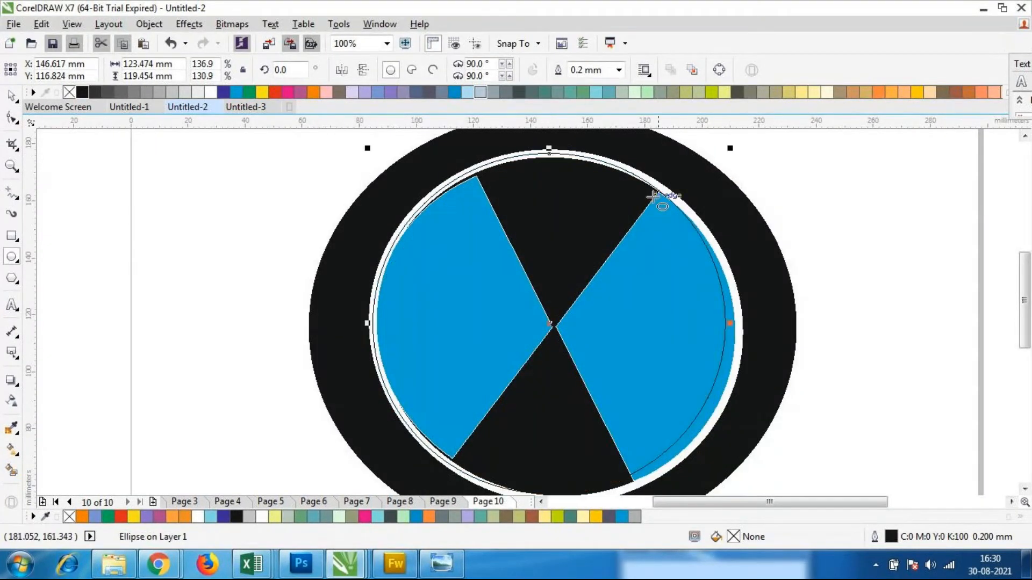
Fill the new ellipse with white and stretch it over the whole inner emblem, about 128 mm wide and 122 mm high
click(210, 92)
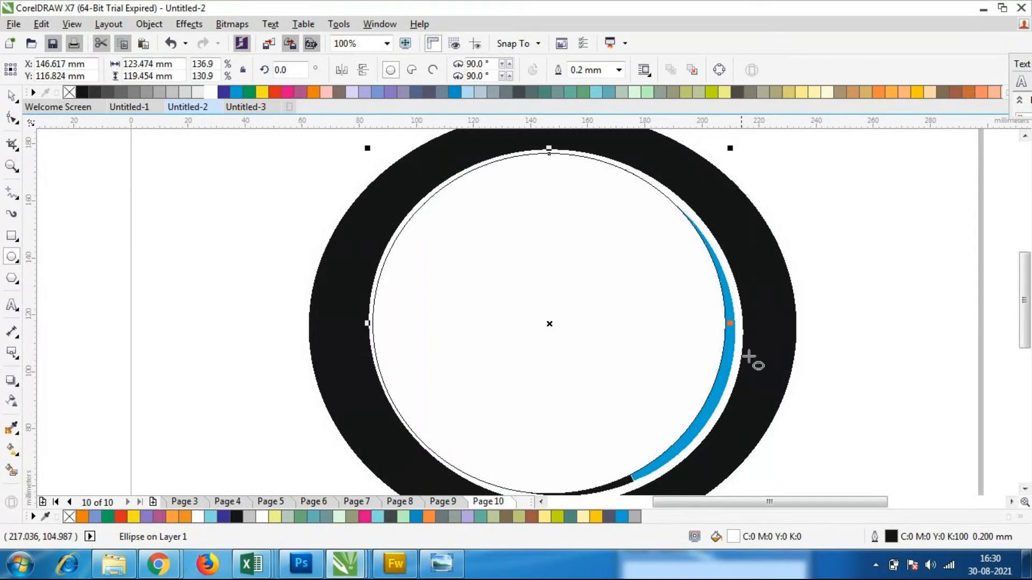
drag(731, 323, 741, 329)
scroll(607, 317, down, 2)
scroll(569, 334, up, 2)
drag(604, 480, 622, 426)
scroll(622, 426, down, 2)
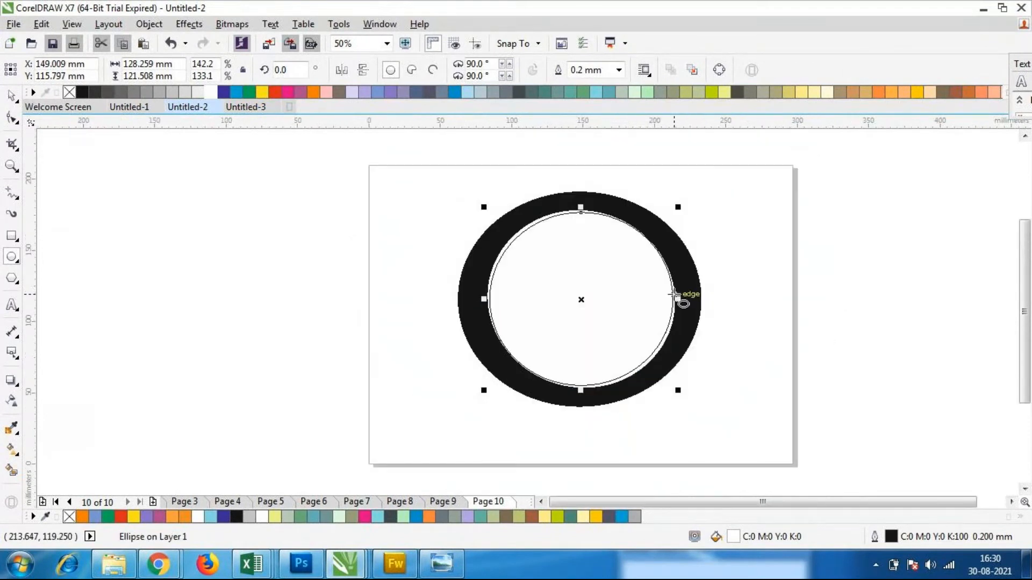
Move the white ellipse back one in the stacking order, behind the blue and black quadrants
click(11, 96)
click(160, 245)
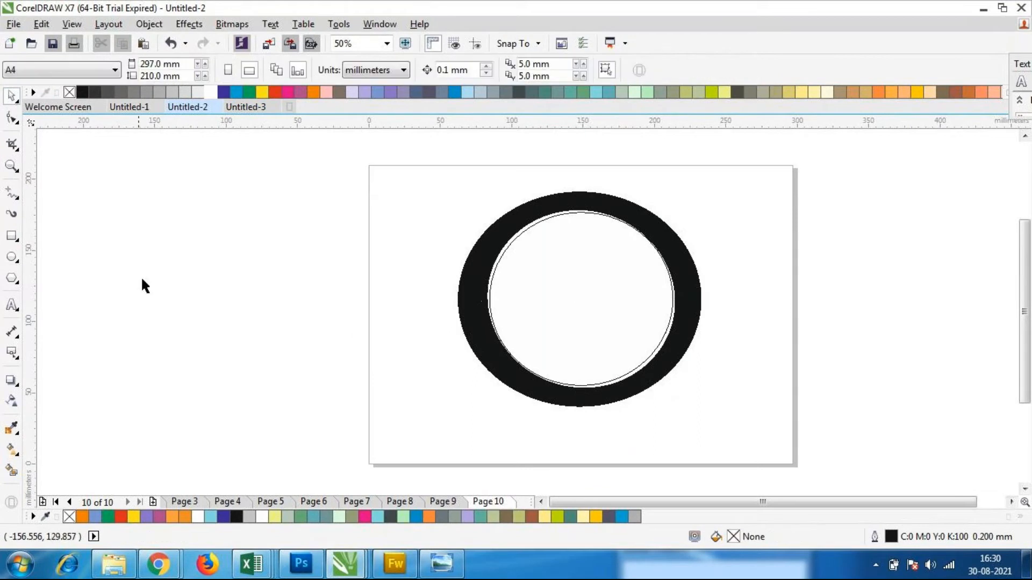
click(585, 289)
right_click(586, 289)
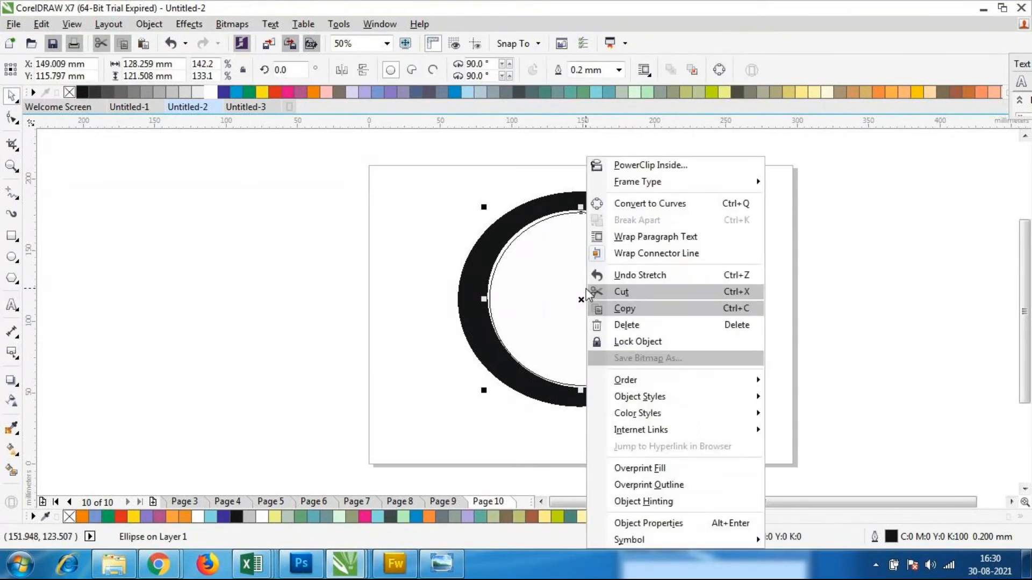
mouse_move(655, 380)
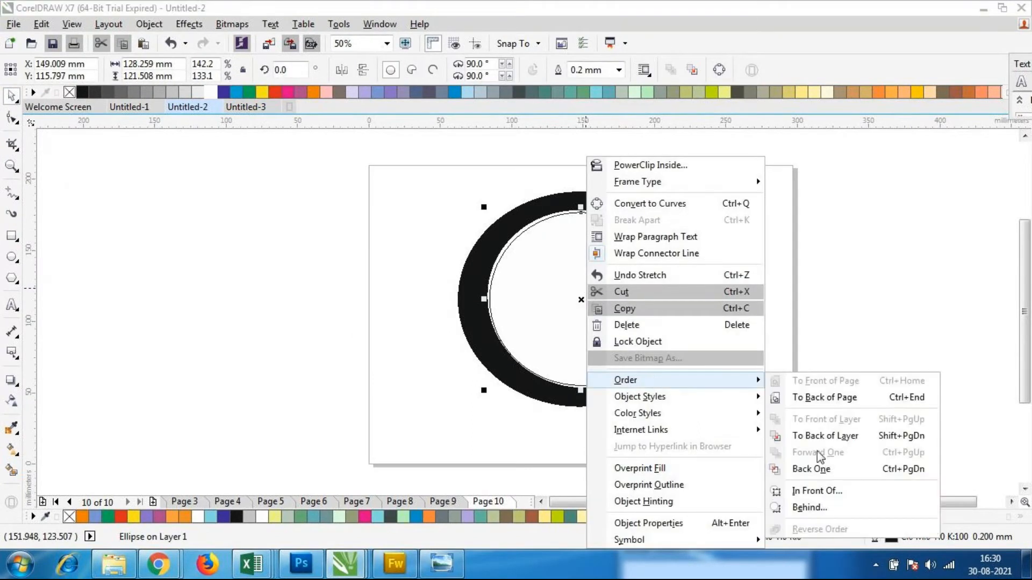
click(816, 469)
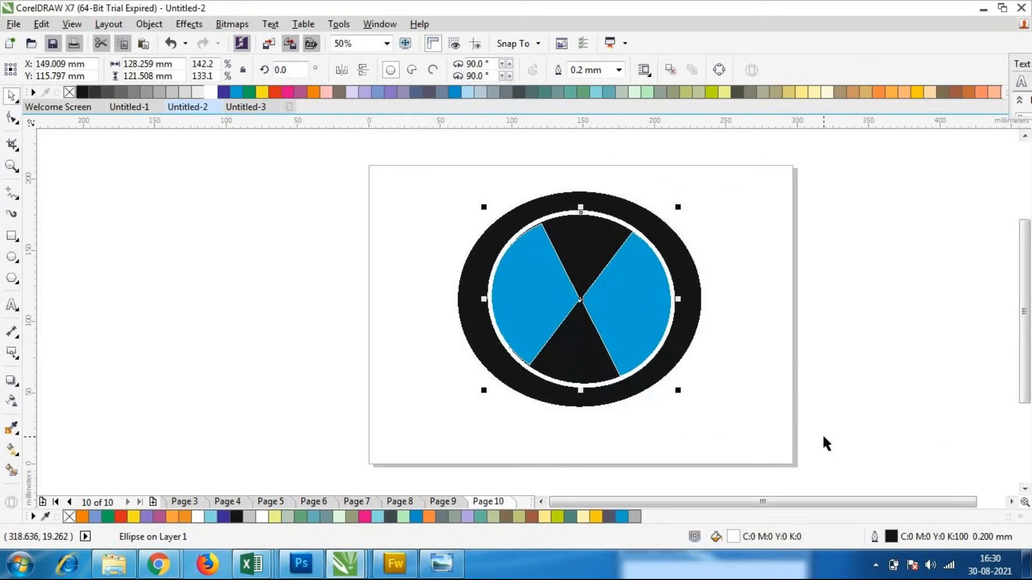
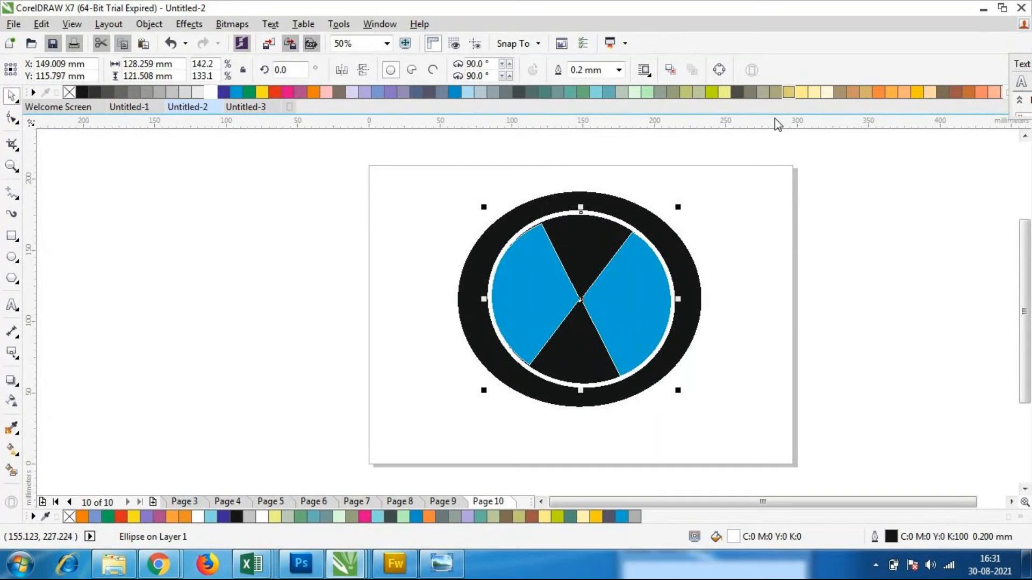
Undo the last change and move the white ellipse aside, partly off the black ring
key(ctrl+z)
drag(587, 286, 703, 307)
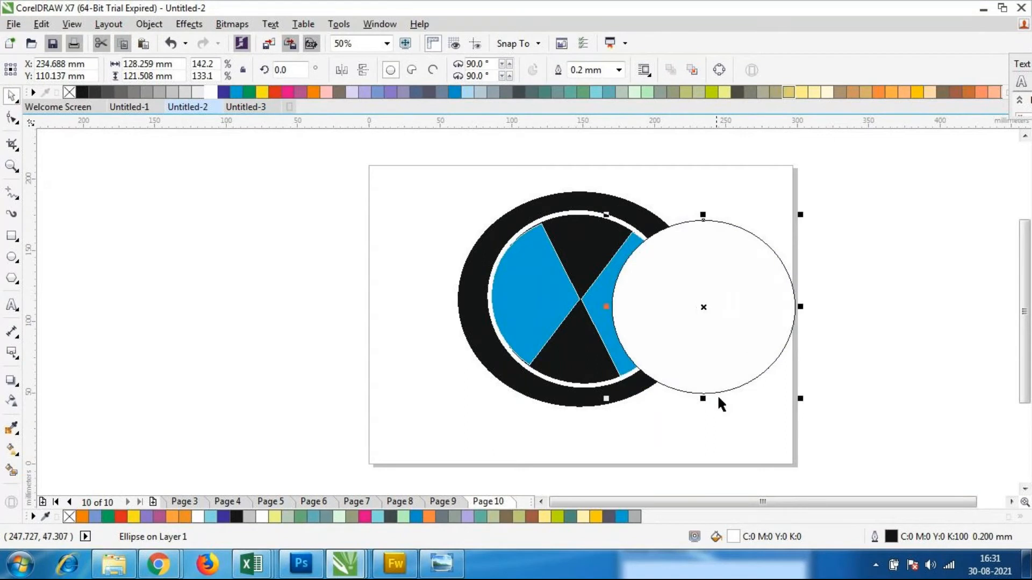
Try moving the blue and black wedge group partly out of the ring, and undo the move
click(548, 304)
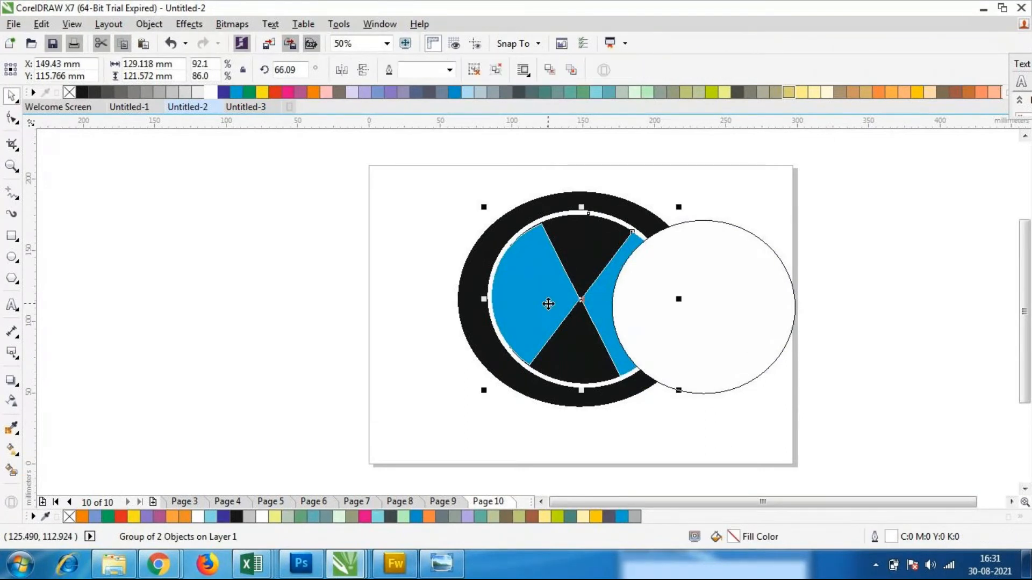
drag(548, 304, 496, 300)
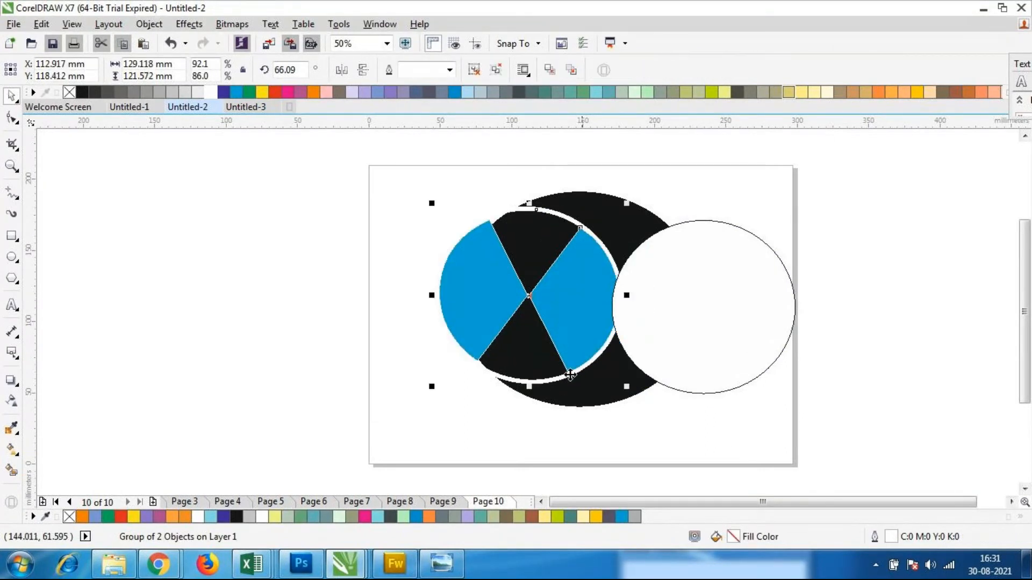
key(ctrl+z)
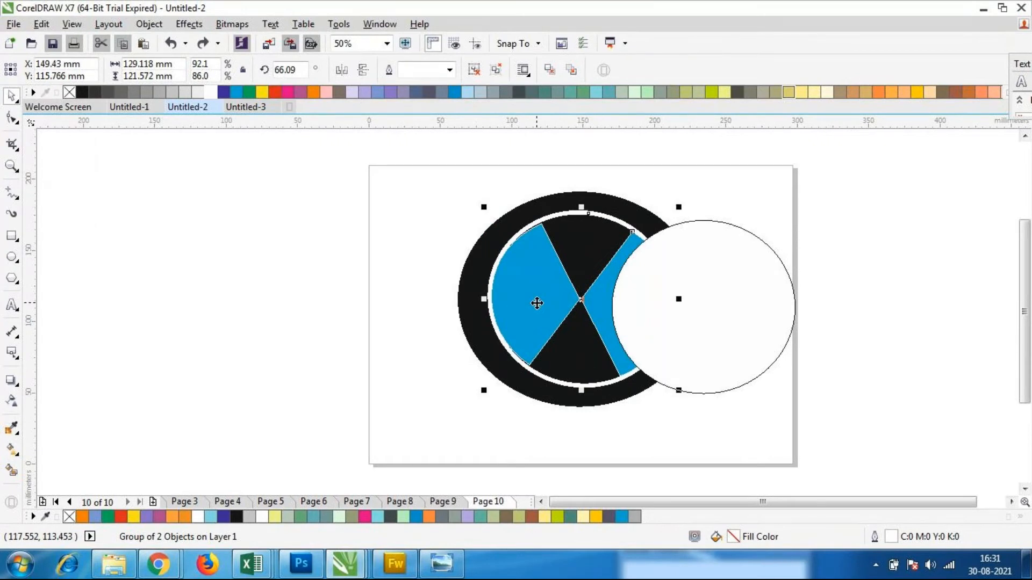
Bring the wedge group to the front of the layer, above the white ellipse
right_click(537, 303)
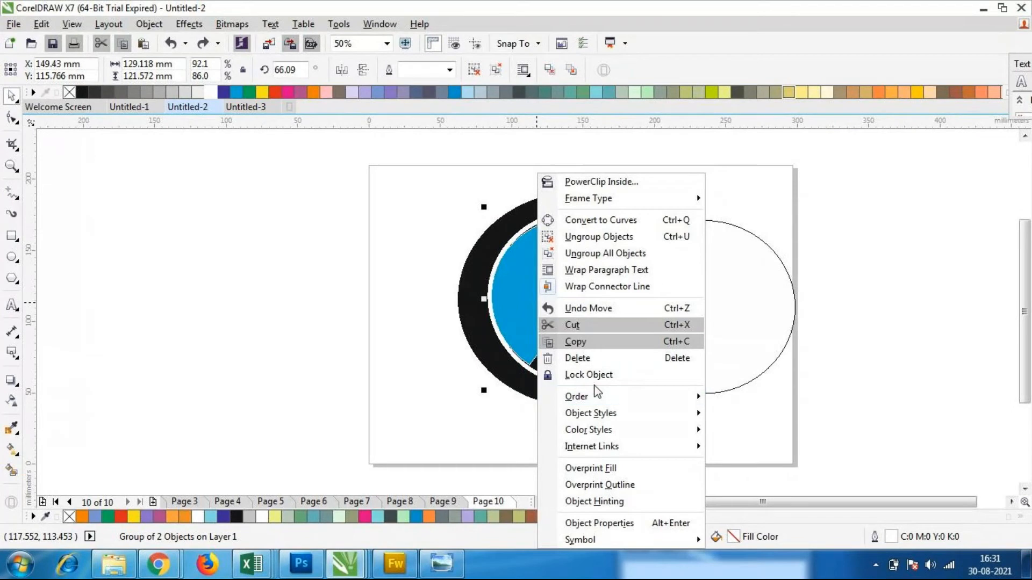
mouse_move(595, 397)
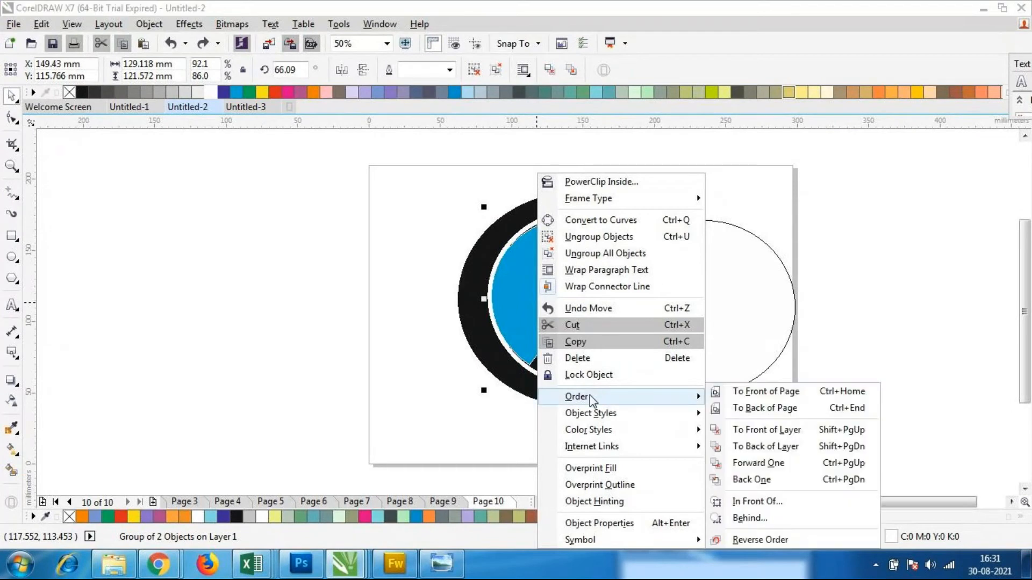
click(782, 431)
Remove the white ellipse's outline and move it back inside the black ring, centred behind the blue wedges
click(751, 326)
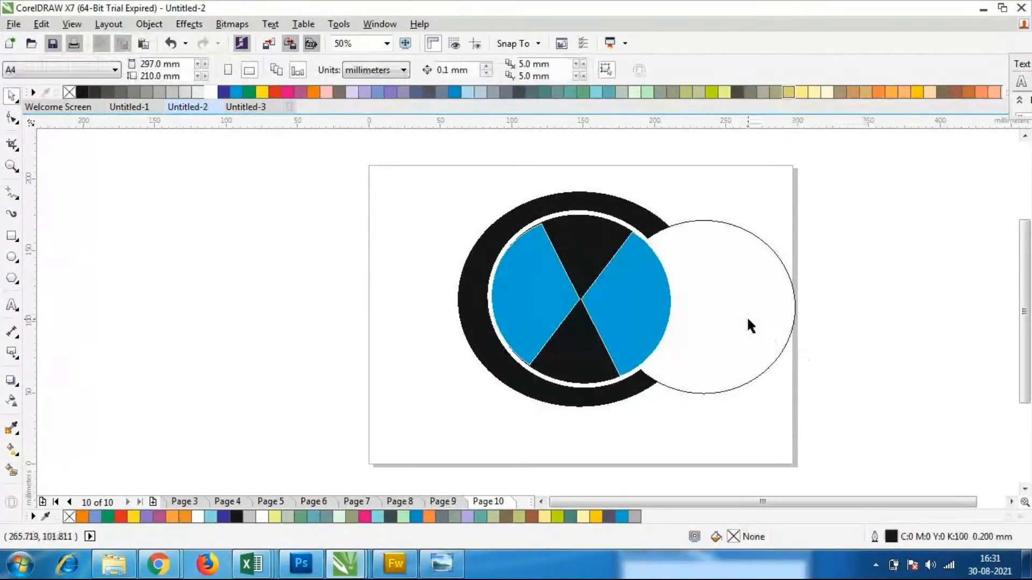
click(751, 326)
click(620, 70)
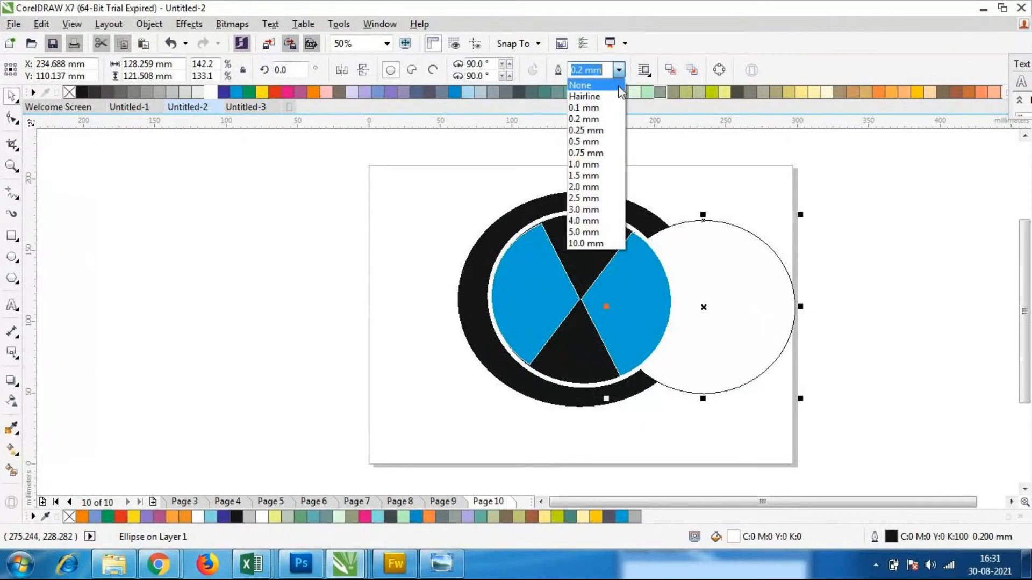
click(618, 86)
key(Escape)
click(710, 320)
drag(710, 318, 610, 326)
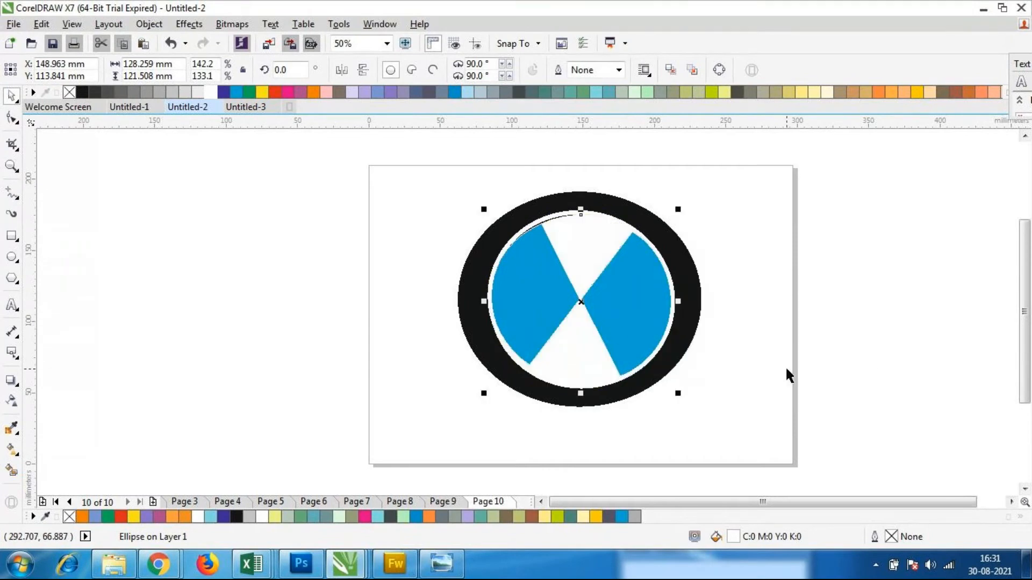
click(874, 369)
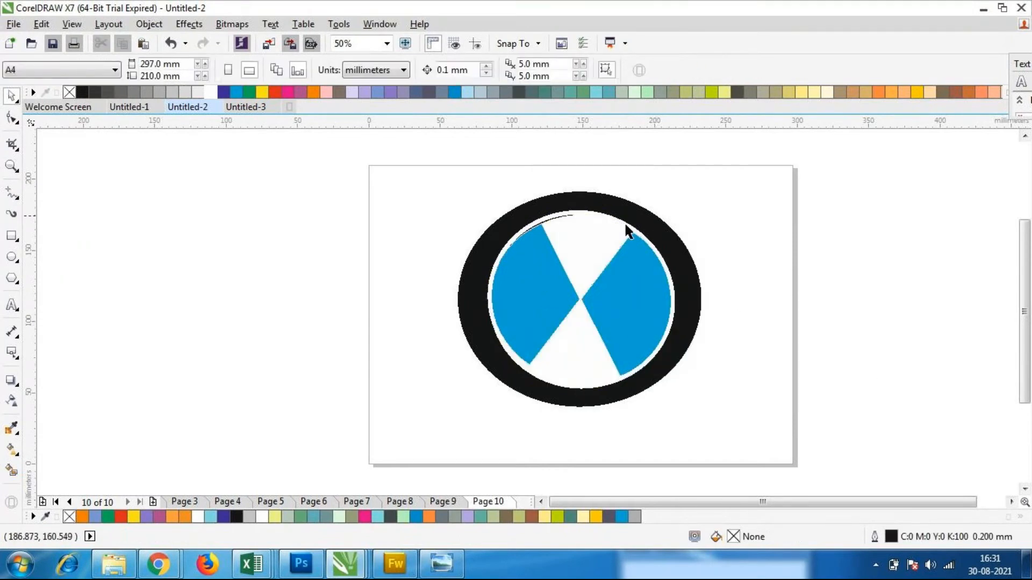
Nudge the blue wedge group slightly down and left to seat it evenly inside the black ring
click(594, 240)
key(Down)
key(Left)
key(Left)
key(Left)
key(Left)
key(Left)
key(Left)
key(Up)
key(Down)
key(Down)
key(Down)
key(Down)
key(Down)
key(Down)
key(Right)
key(Right)
key(Right)
click(805, 294)
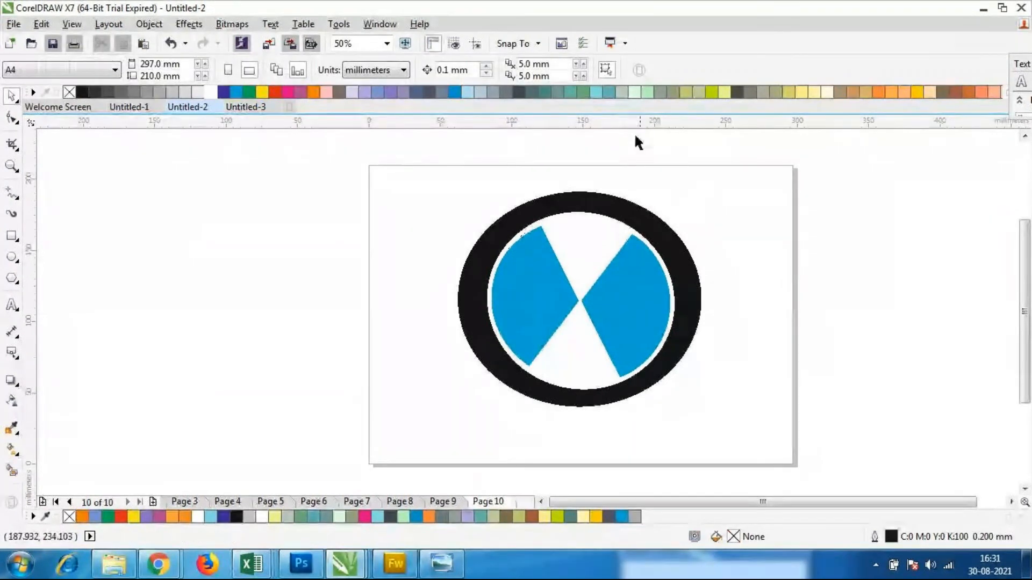
scroll(642, 152, down, 1)
scroll(677, 213, up, 1)
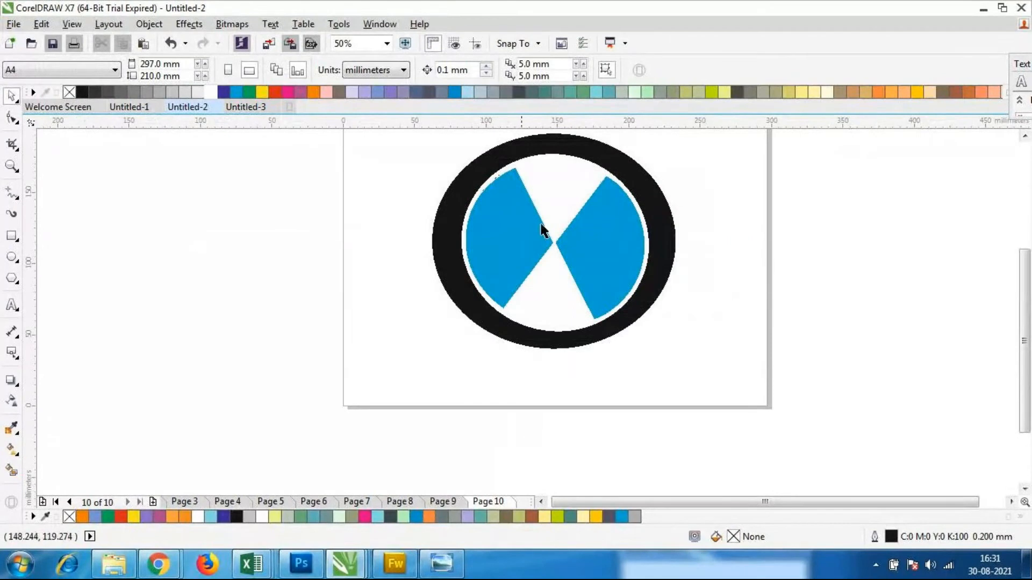
click(506, 242)
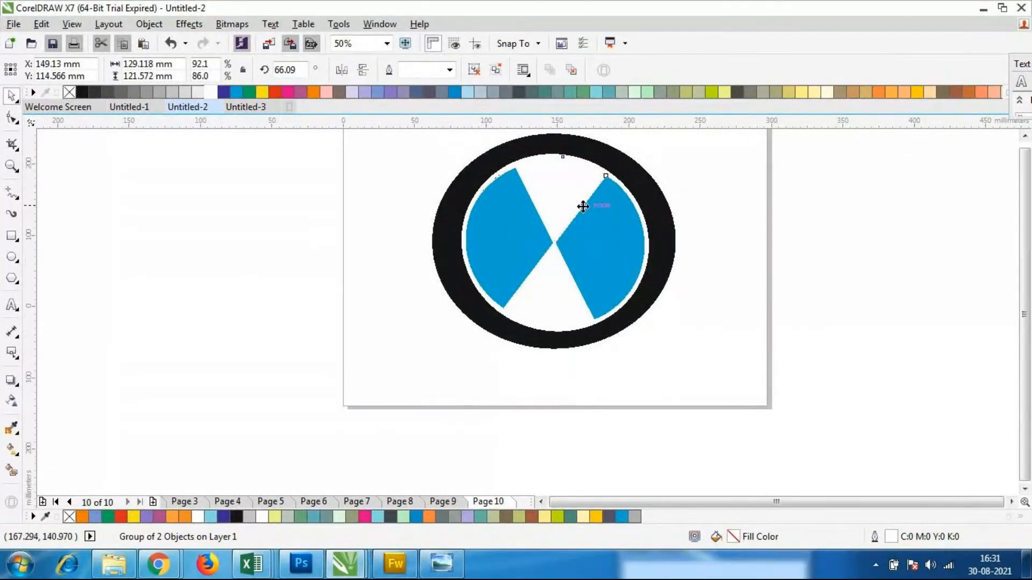
scroll(584, 207, down, 1)
scroll(568, 183, up, 1)
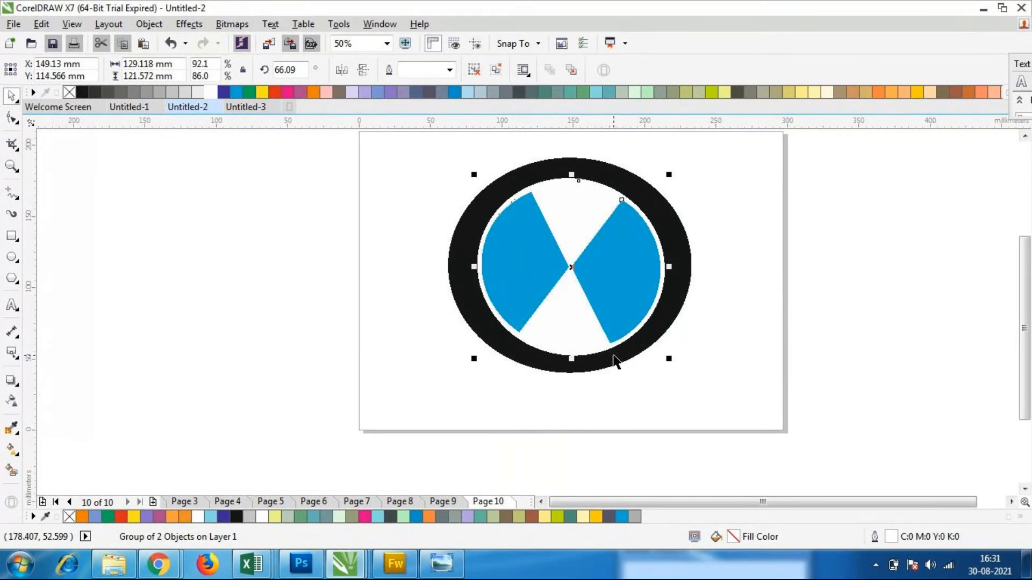
Draw a trapezoid basic shape about 105 by 77 mm in the empty area left of the page
click(13, 237)
click(13, 277)
click(12, 276)
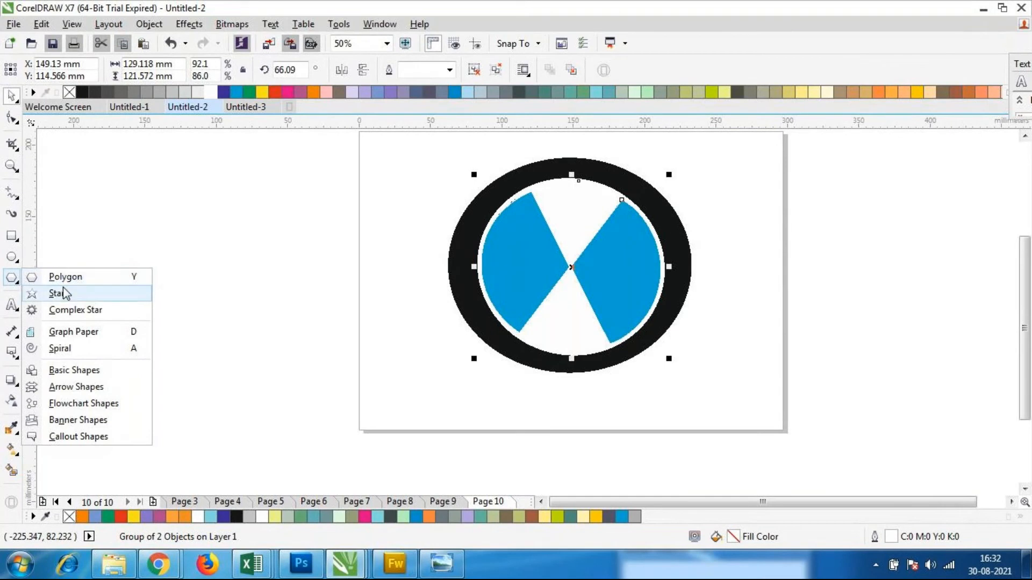
click(83, 371)
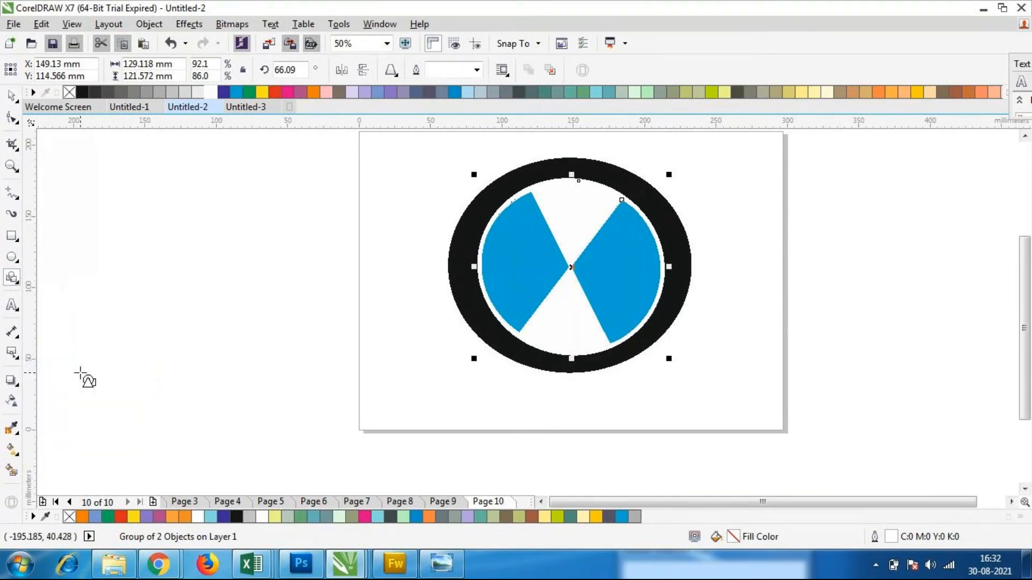
click(391, 70)
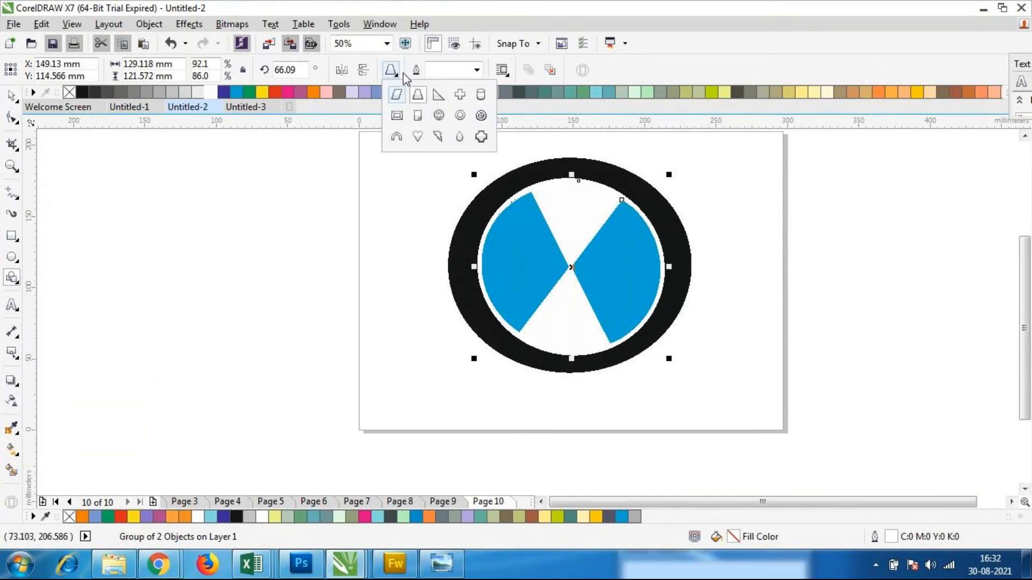
click(420, 95)
click(419, 102)
mouse_move(134, 226)
mouse_down()
mouse_move(199, 315)
mouse_move(286, 344)
mouse_move(286, 334)
mouse_up()
Reshape the trapezoid into a triangle by pulling its upper corner control to the middle
click(11, 96)
click(173, 254)
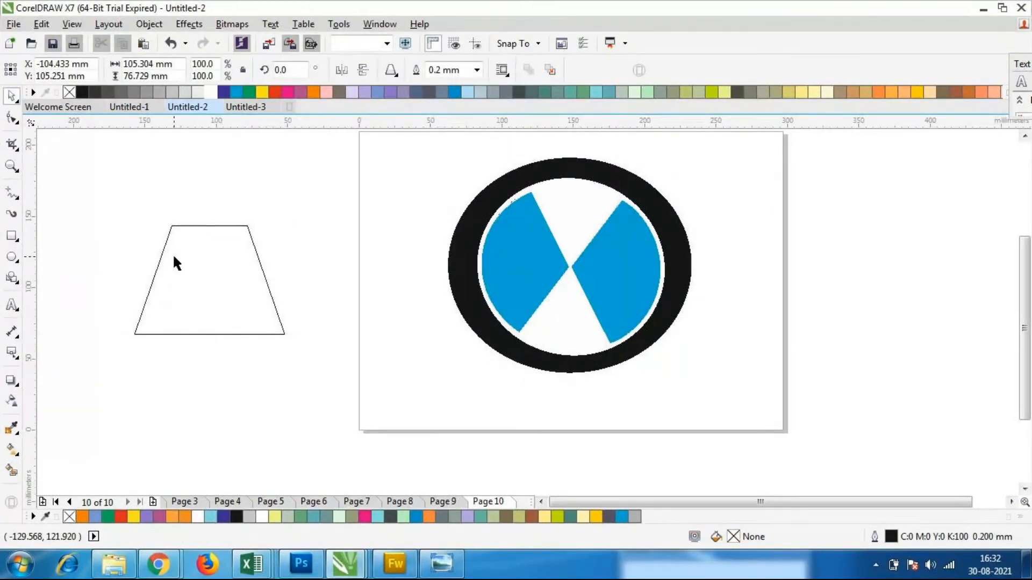
click(11, 119)
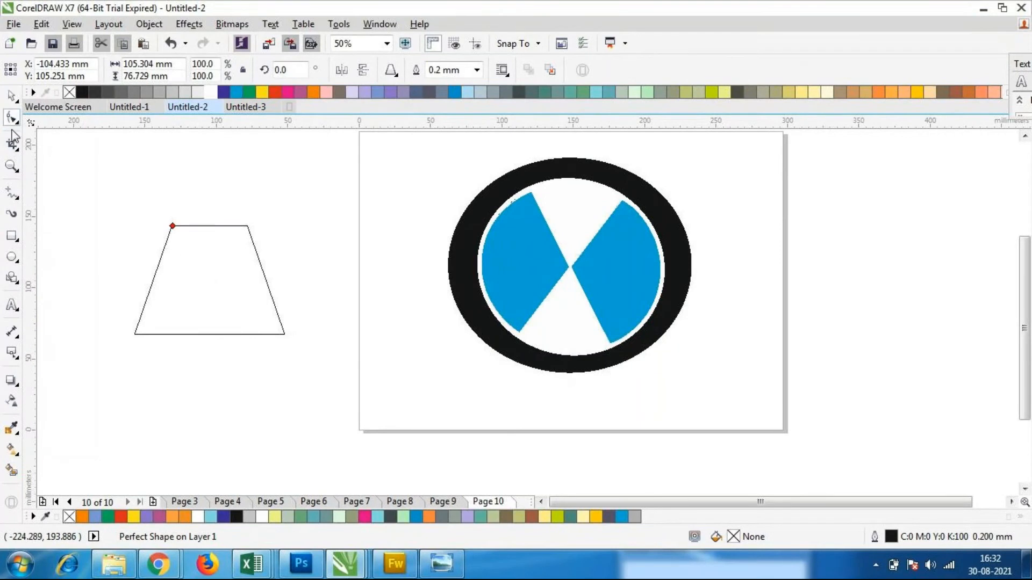
drag(173, 226, 237, 231)
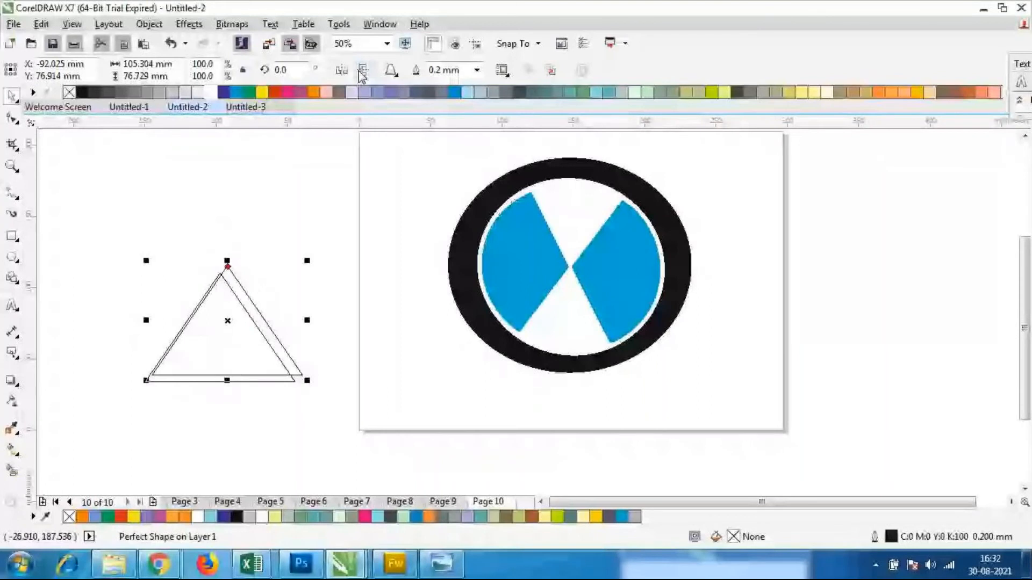
Place a vertically mirrored copy of the triangle above the original so their tips meet in an hourglass
click(362, 74)
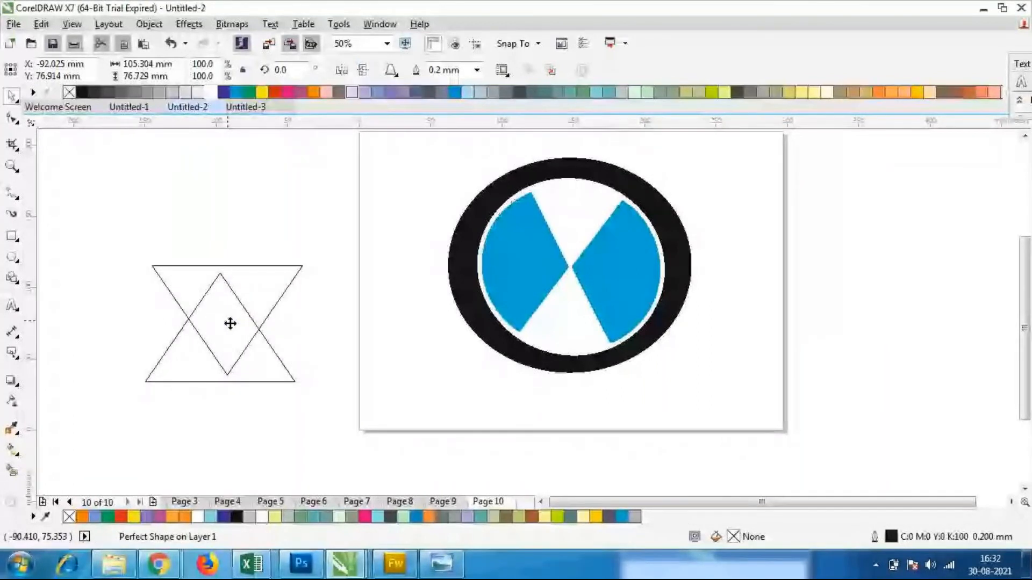
drag(230, 323, 224, 222)
click(283, 301)
scroll(282, 302, down, 1)
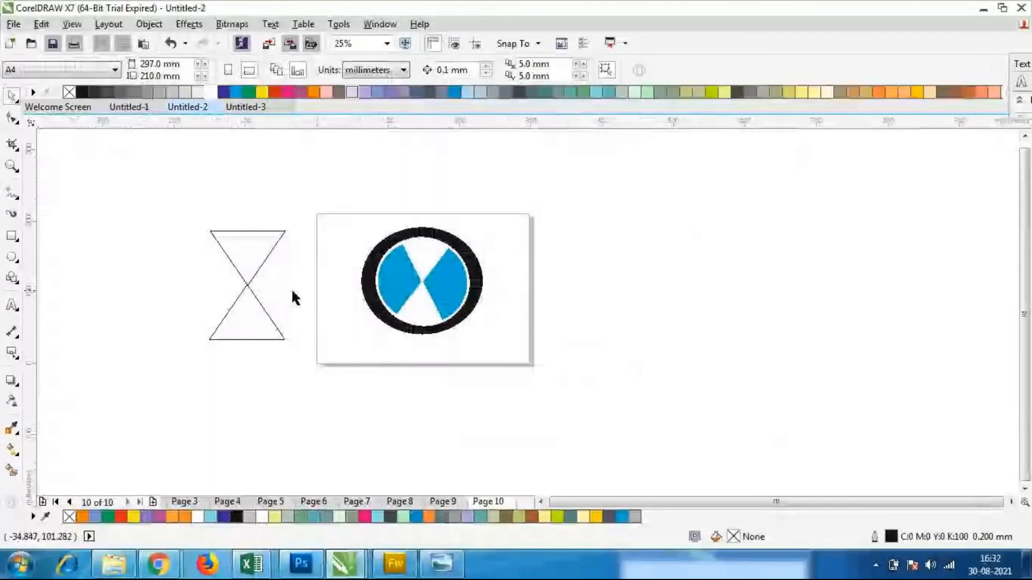
Draw an ellipse about 184 by 152 mm over the hourglass
click(12, 258)
scroll(177, 237, up, 1)
drag(181, 231, 446, 451)
click(390, 70)
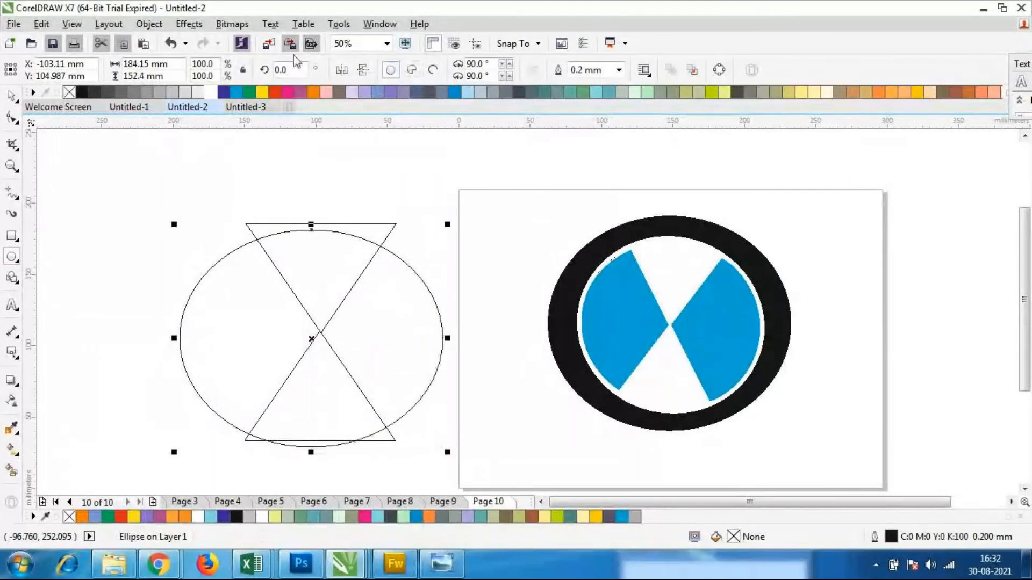
drag(312, 339, 316, 340)
Scale the ellipse to about 175 by 145 mm so it centres on the hourglass's crossing point
click(10, 96)
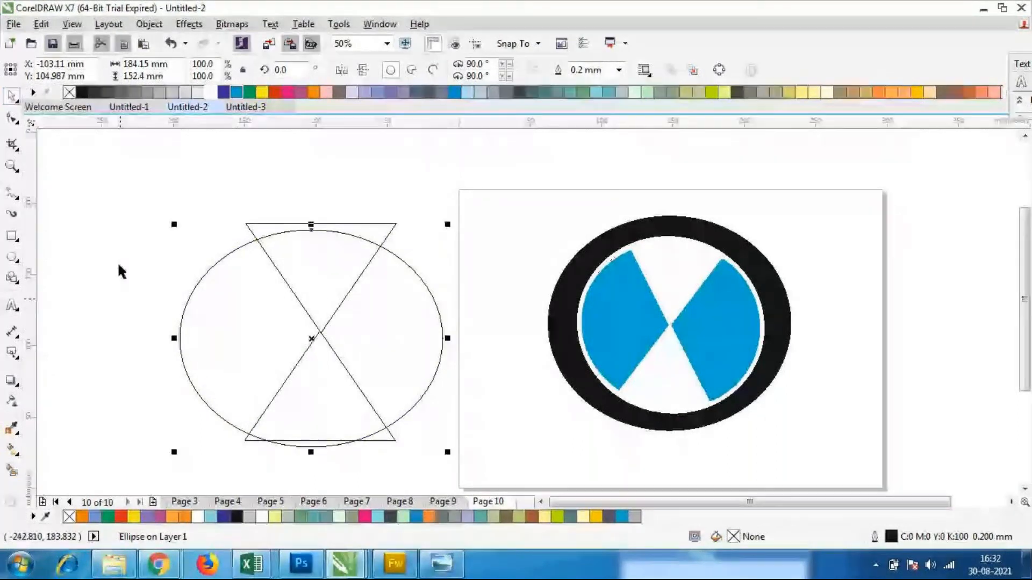
mouse_move(173, 452)
mouse_down()
mouse_move(186, 439)
mouse_move(186, 448)
mouse_up()
click(218, 469)
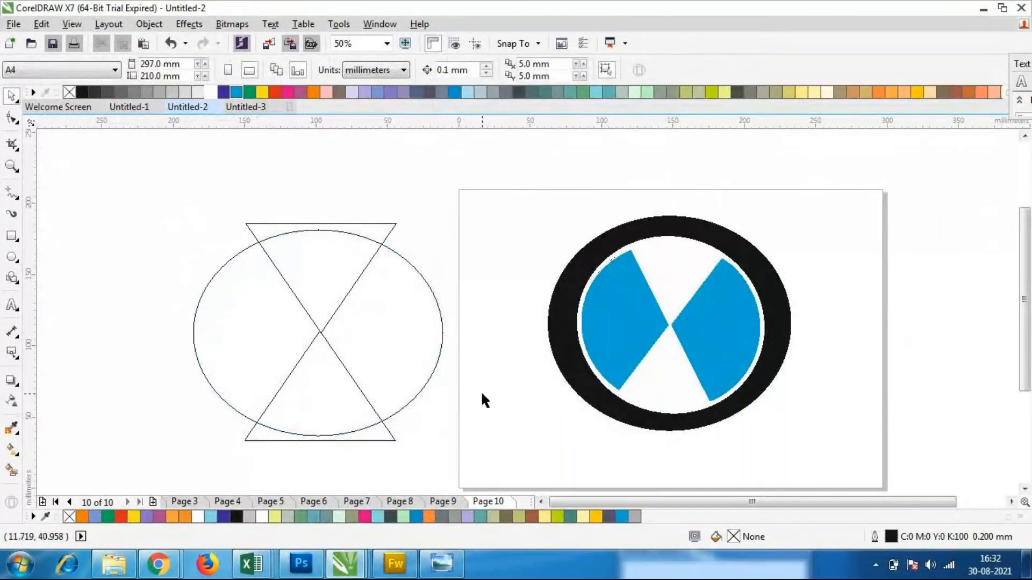
Fill the new ellipse over the hourglass with white
drag(129, 187, 190, 422)
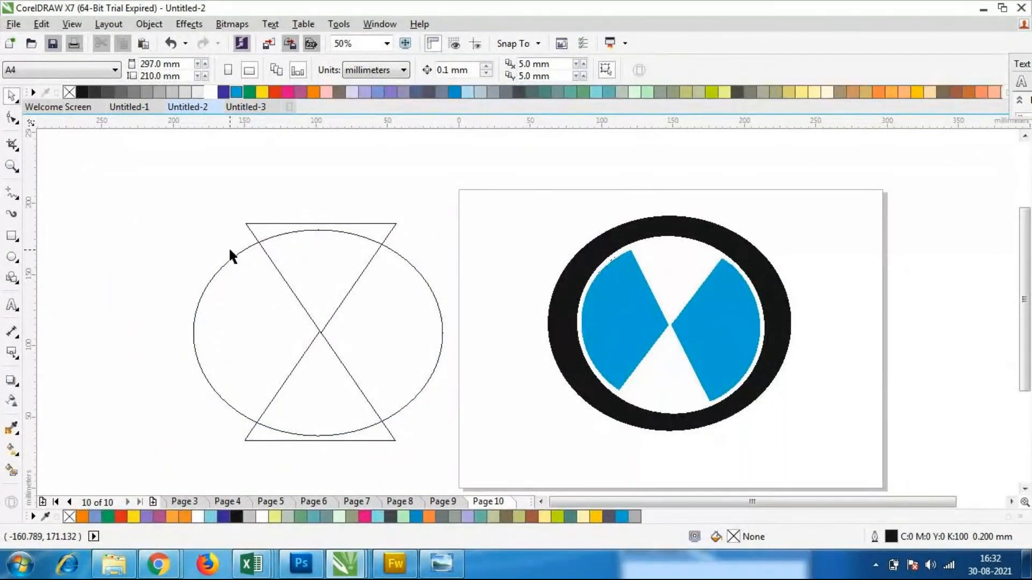
click(228, 264)
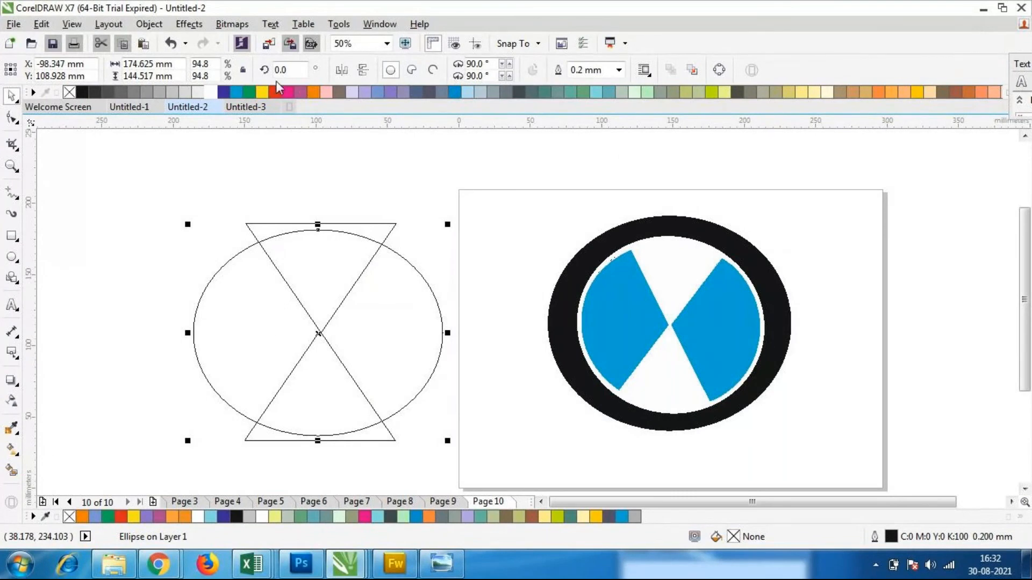
click(204, 97)
click(147, 277)
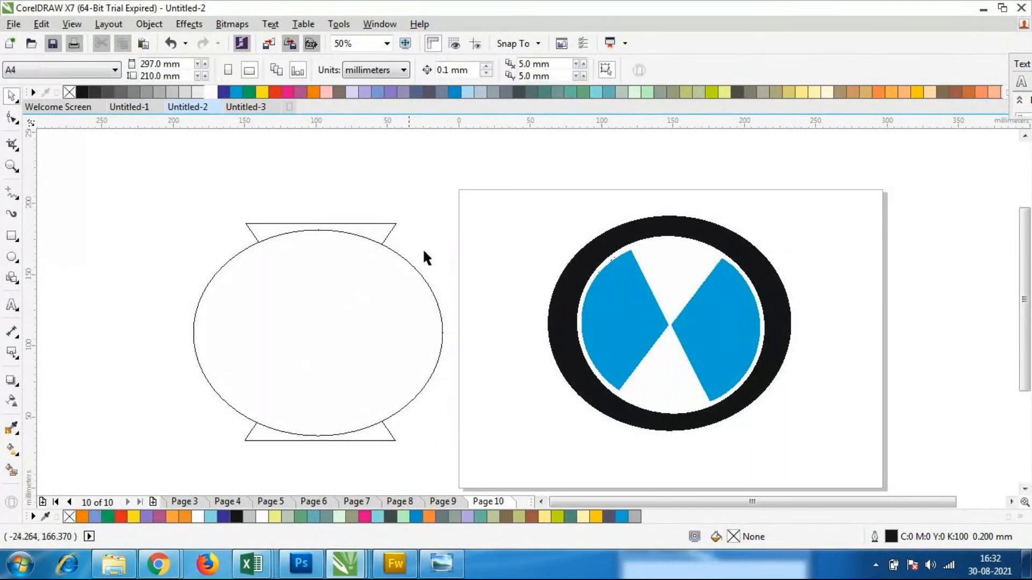
Try Back Minus Front on the white ellipse and both triangles, and undo it
click(392, 228)
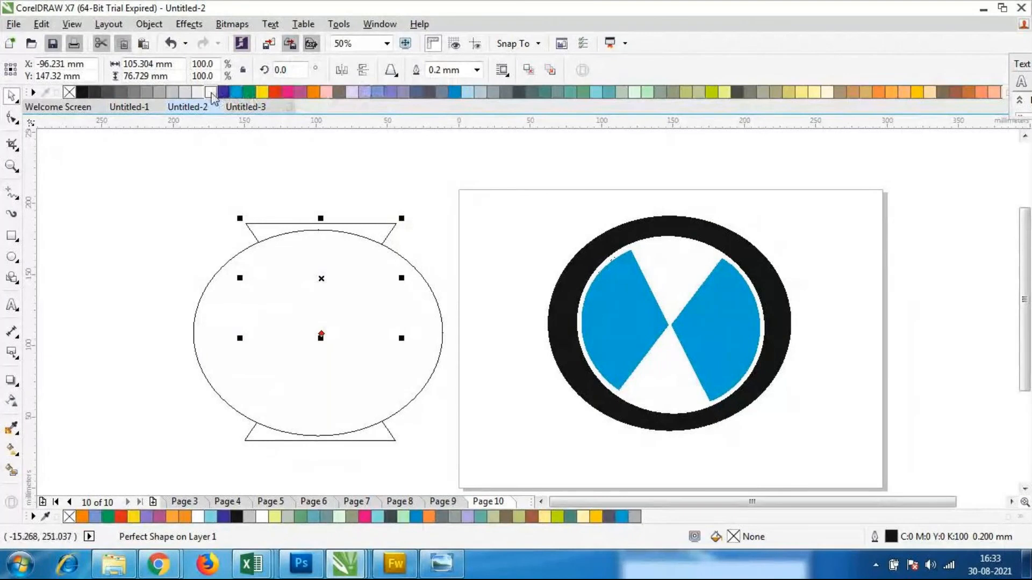
click(148, 194)
drag(141, 178, 450, 431)
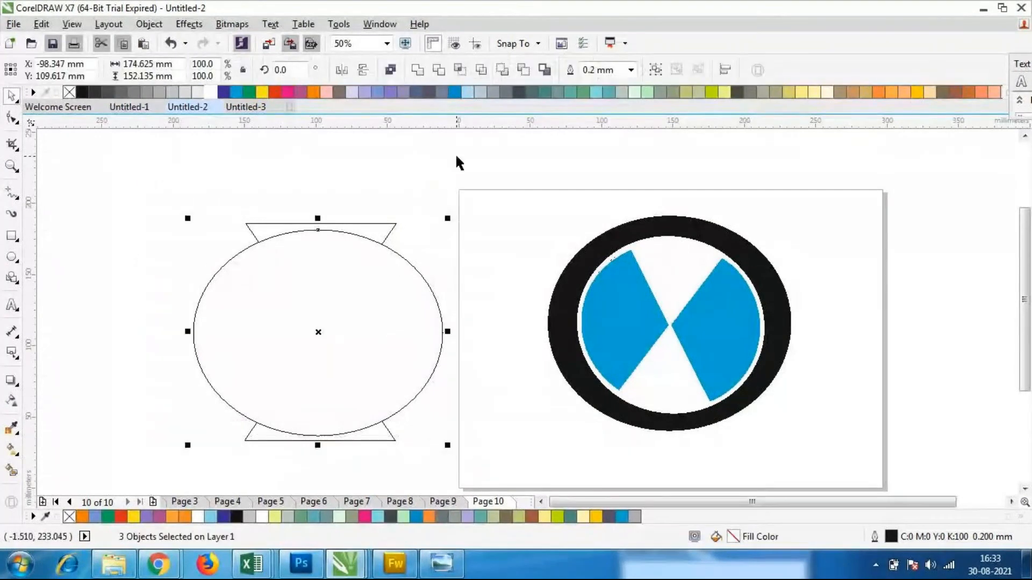
click(523, 72)
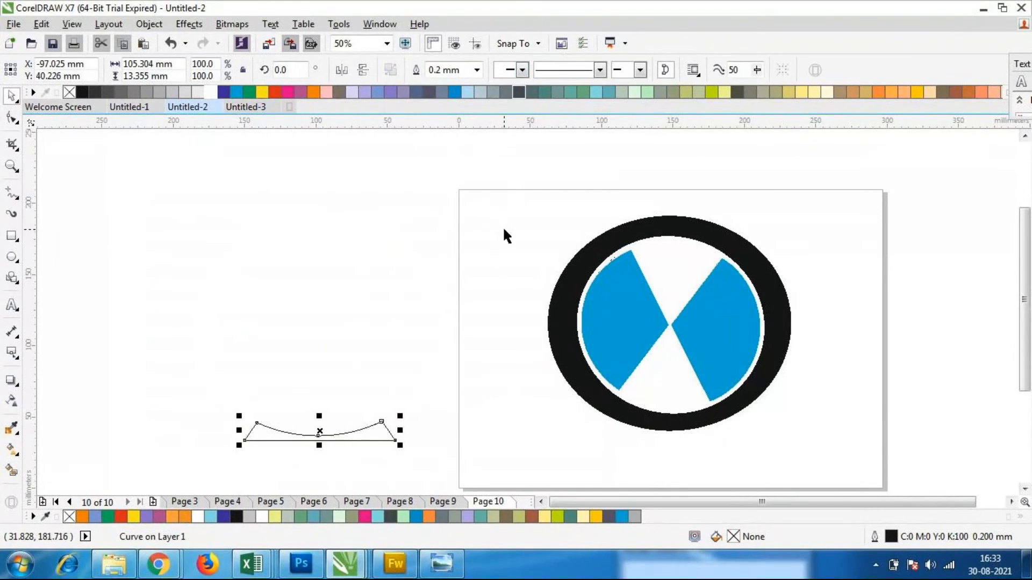
key(ctrl+z)
Send the white ellipse to the back of the layer, behind both triangles
click(369, 335)
right_click(378, 345)
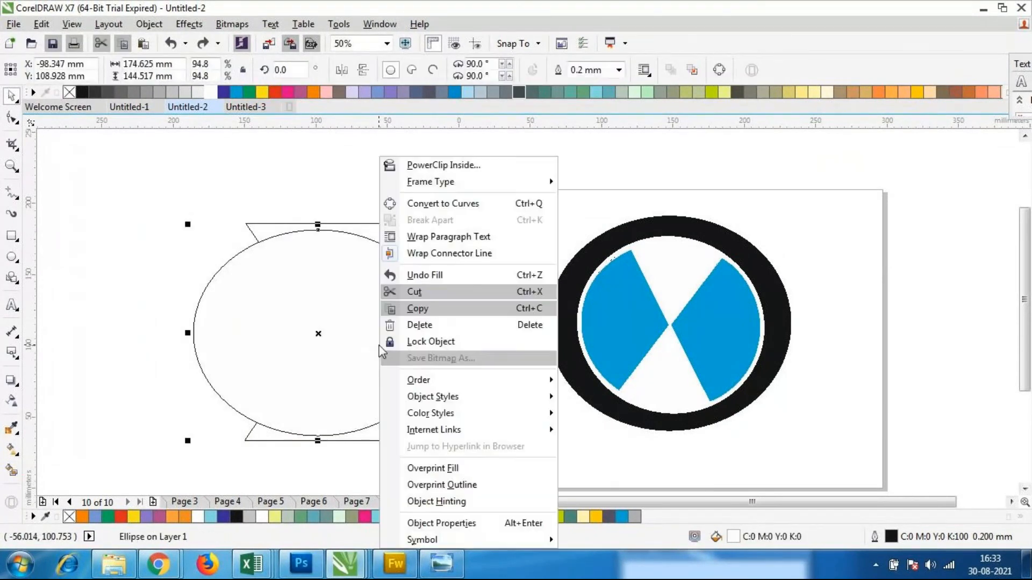
mouse_move(424, 376)
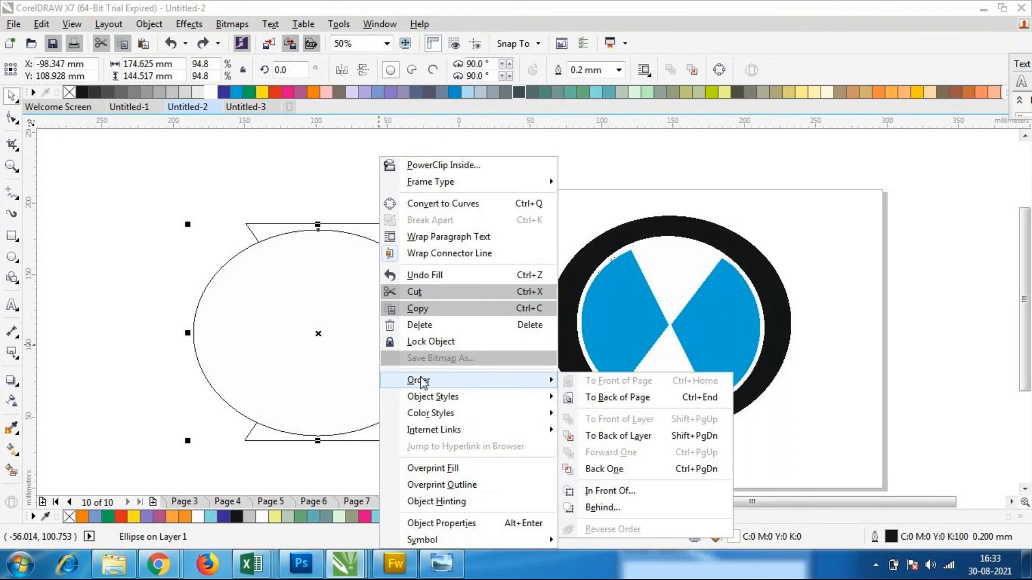
click(607, 435)
click(127, 314)
Fill the upper and lower triangles of the hourglass with dark blue
click(235, 343)
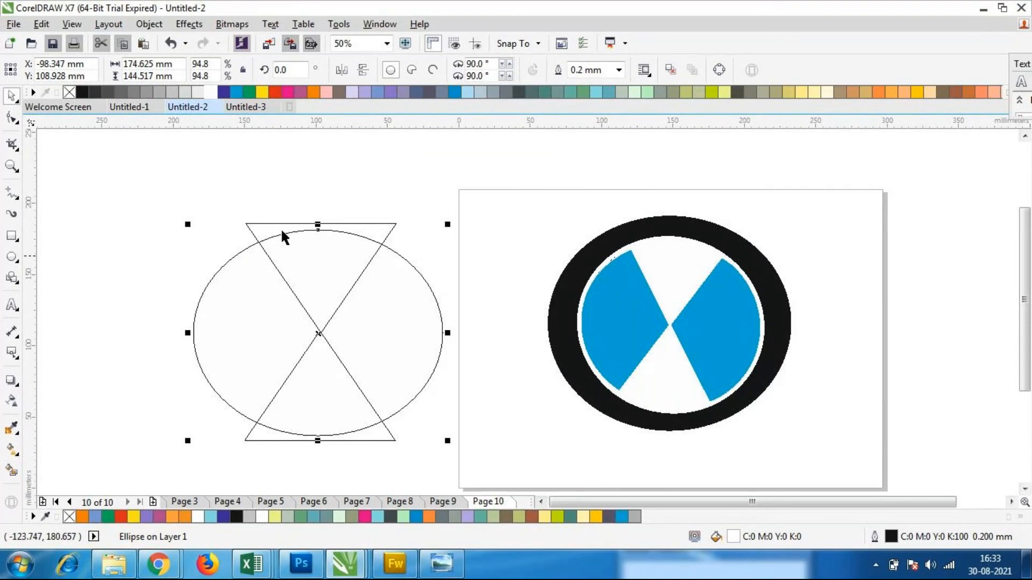
click(383, 220)
click(388, 236)
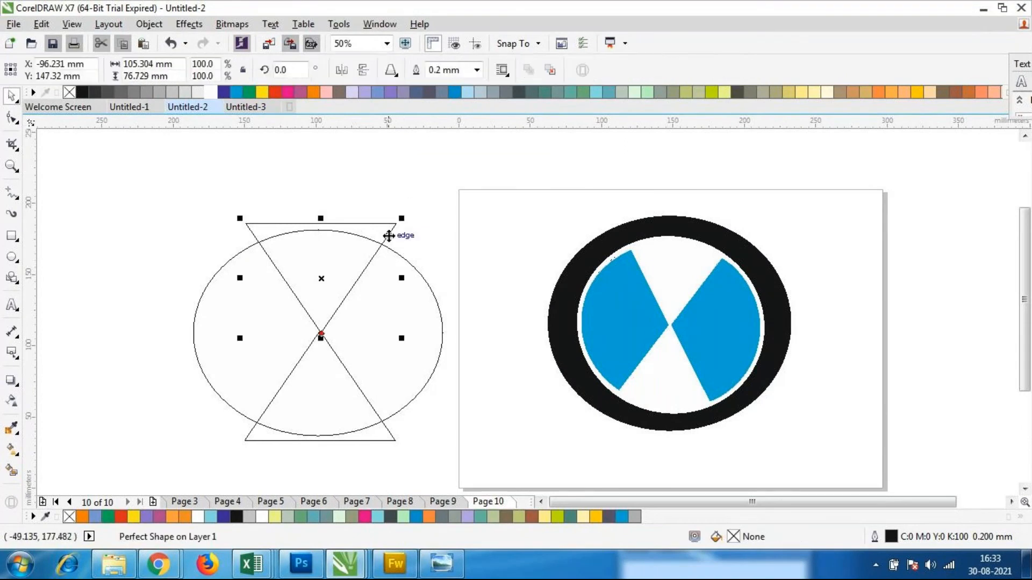
click(224, 92)
click(351, 438)
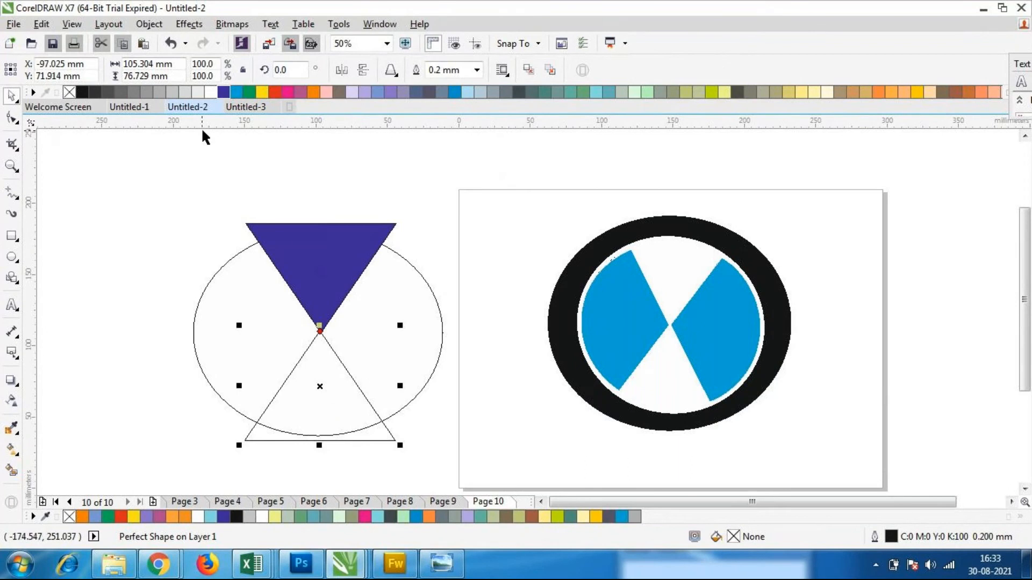
click(224, 92)
Apply Back Minus Front to the white ellipse and both dark blue triangles to cut out two opposing wedges
click(171, 214)
drag(171, 214, 449, 448)
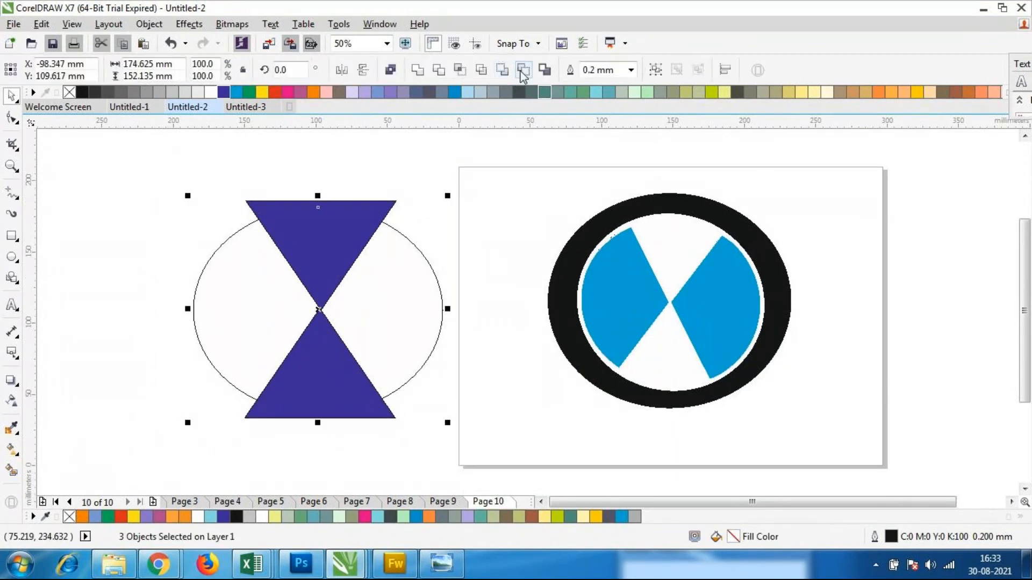
click(522, 71)
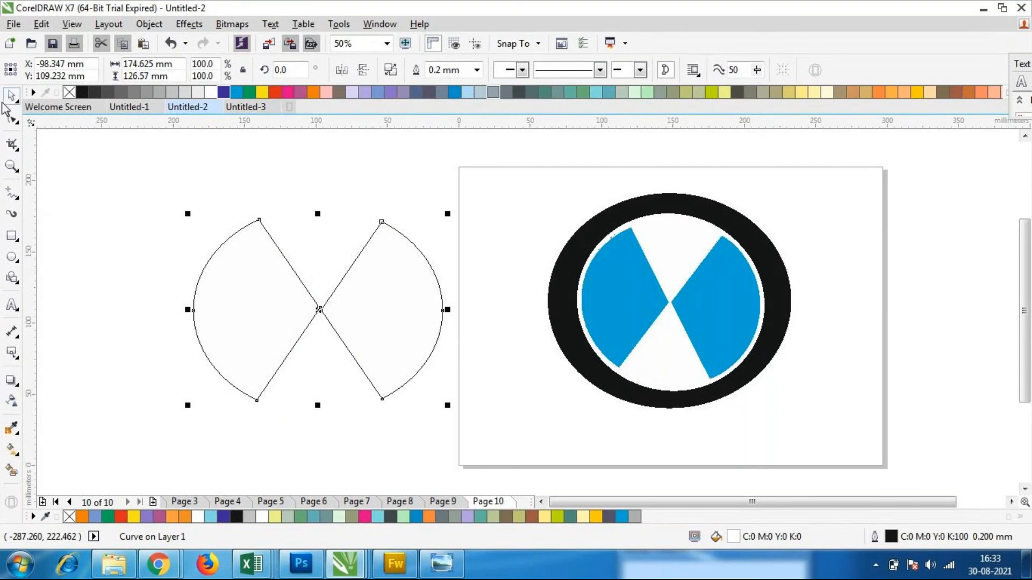
Try moving the upper corner nodes of both wedges upward and inward with the Shape tool, and undo both edits
click(11, 117)
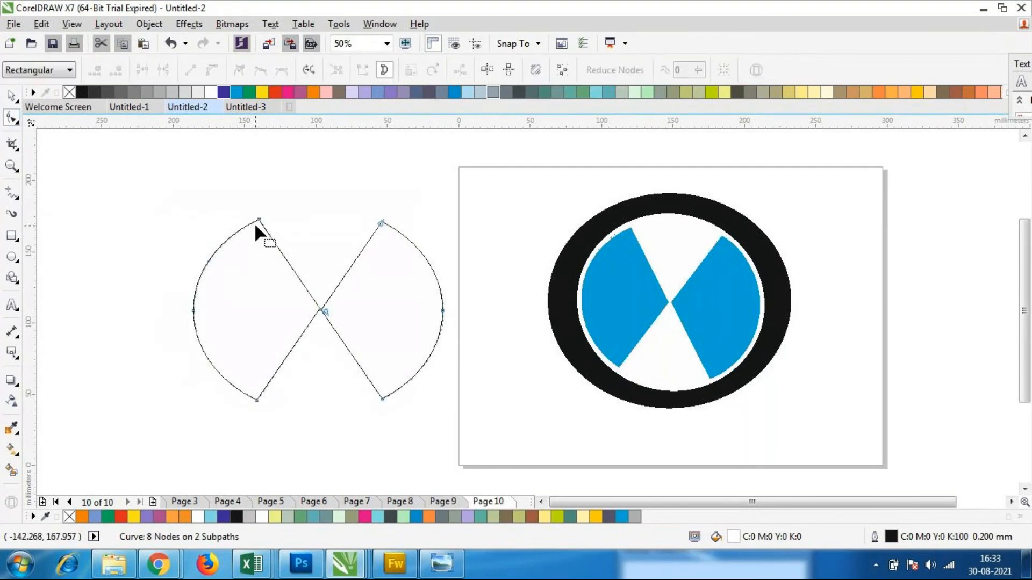
drag(259, 220, 277, 183)
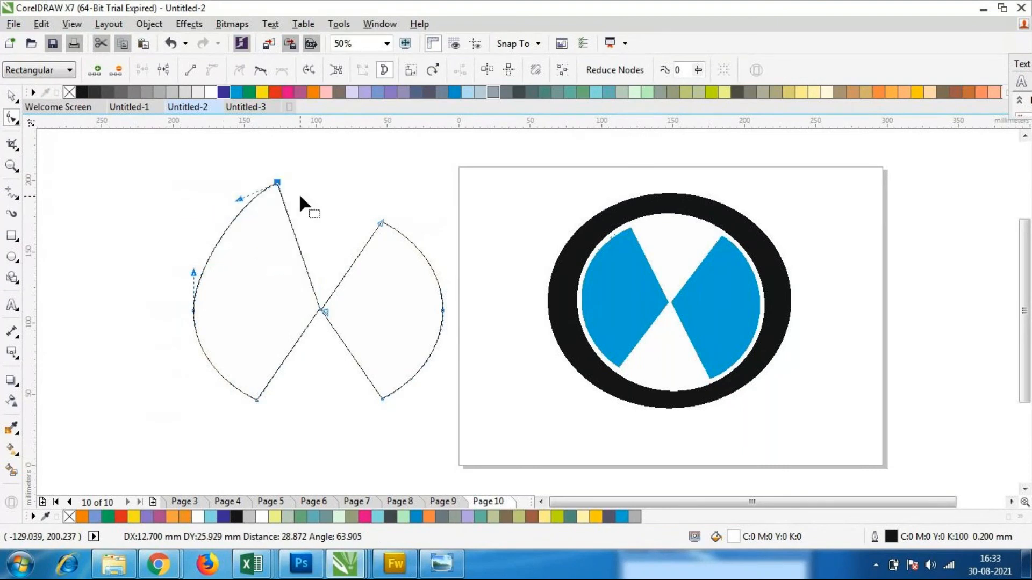
drag(377, 222, 350, 176)
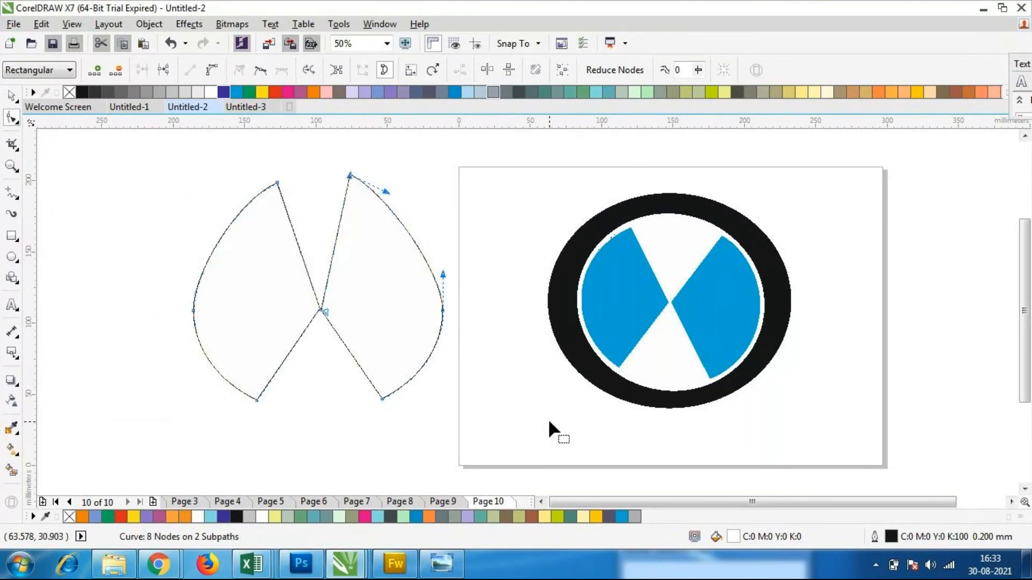
key(ctrl+z)
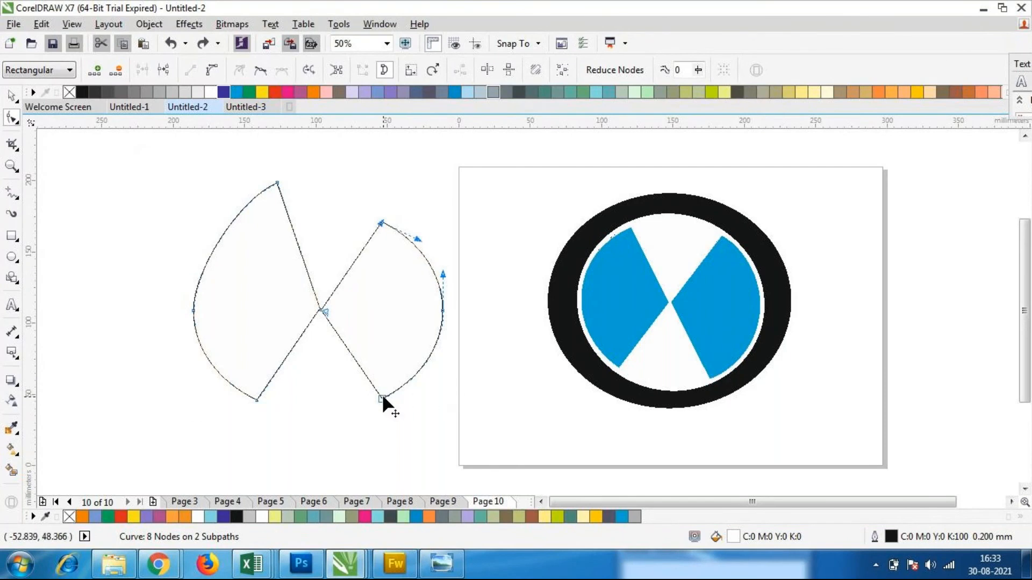
key(ctrl+z)
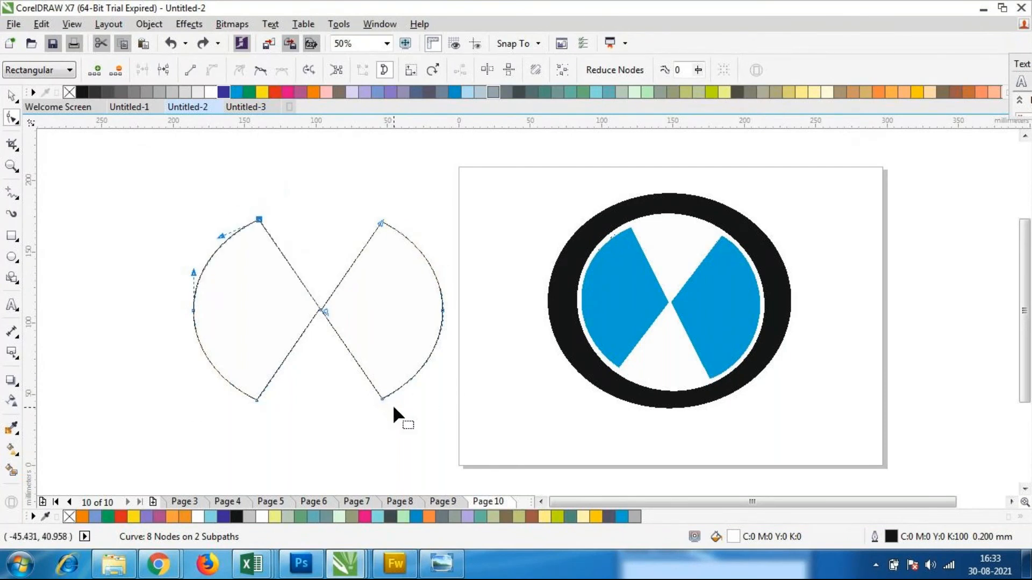
Squash the two-wedge shape to about 95 mm high, shift it slightly away from the page, and narrow it to rounder proportions
click(10, 96)
drag(140, 186, 444, 447)
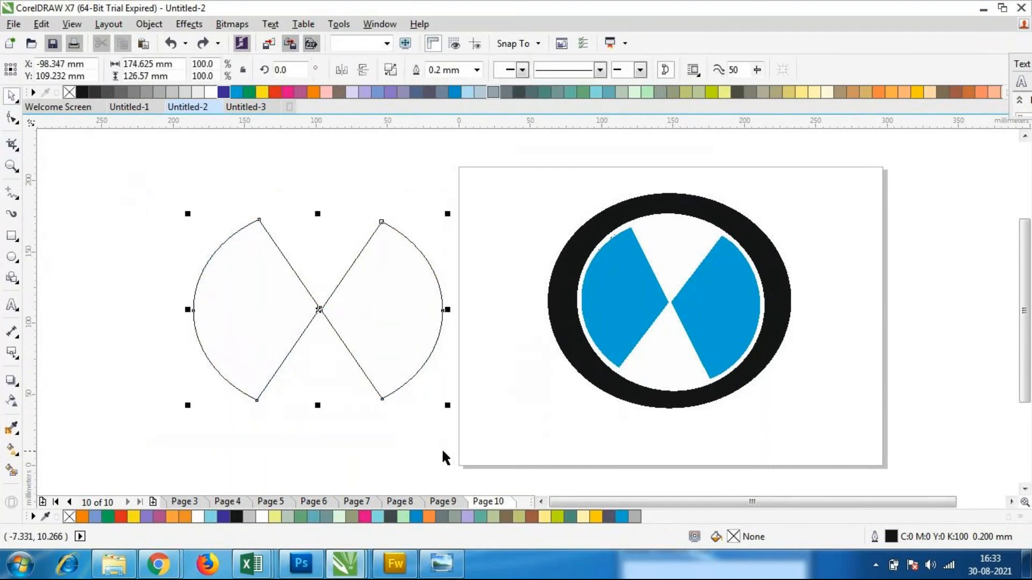
drag(318, 406, 318, 362)
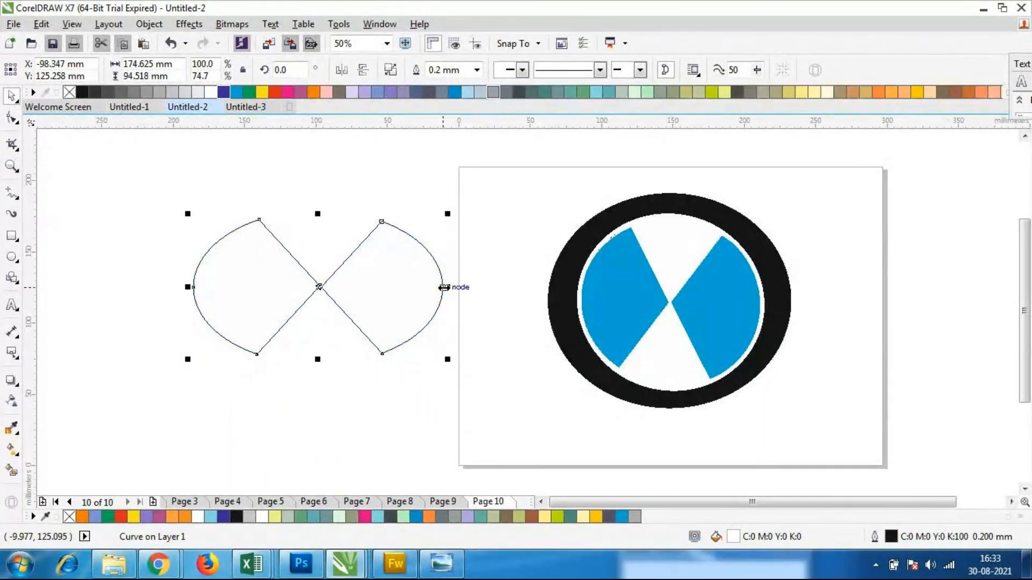
drag(444, 287, 424, 289)
click(260, 337)
click(251, 324)
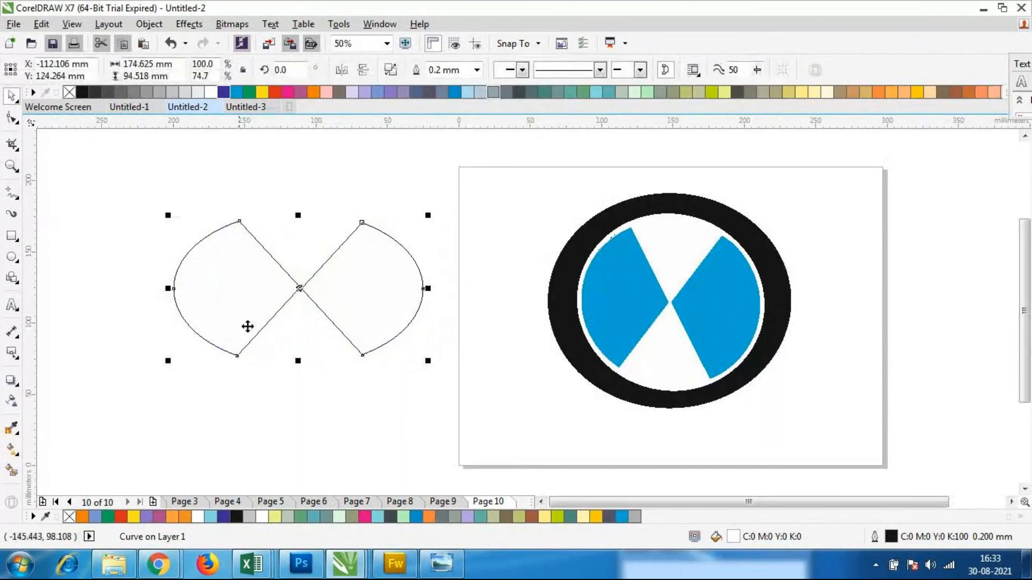
drag(165, 289, 237, 289)
click(229, 429)
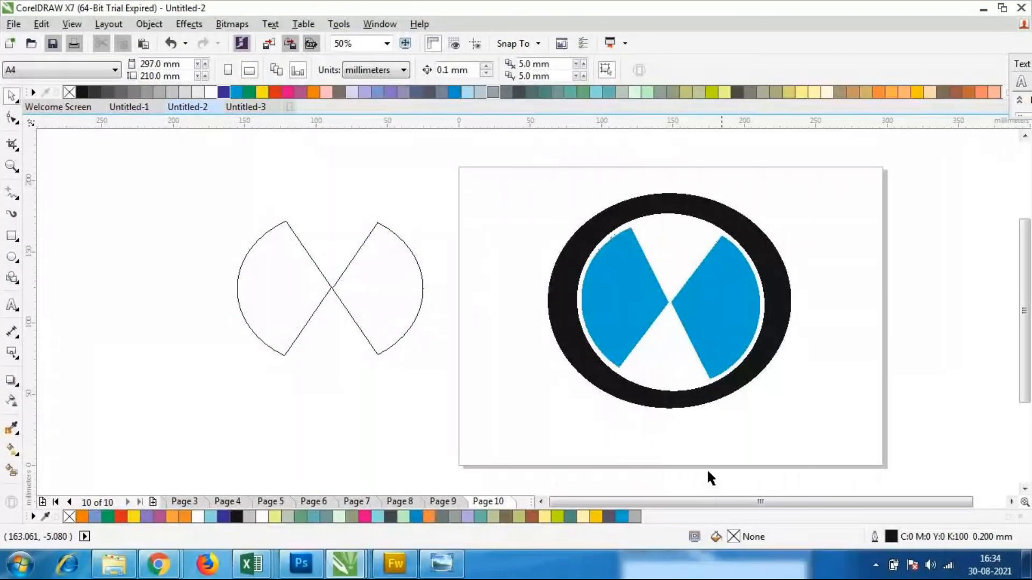
Group the three objects of the blue, white and black emblem on the page
drag(540, 185, 807, 436)
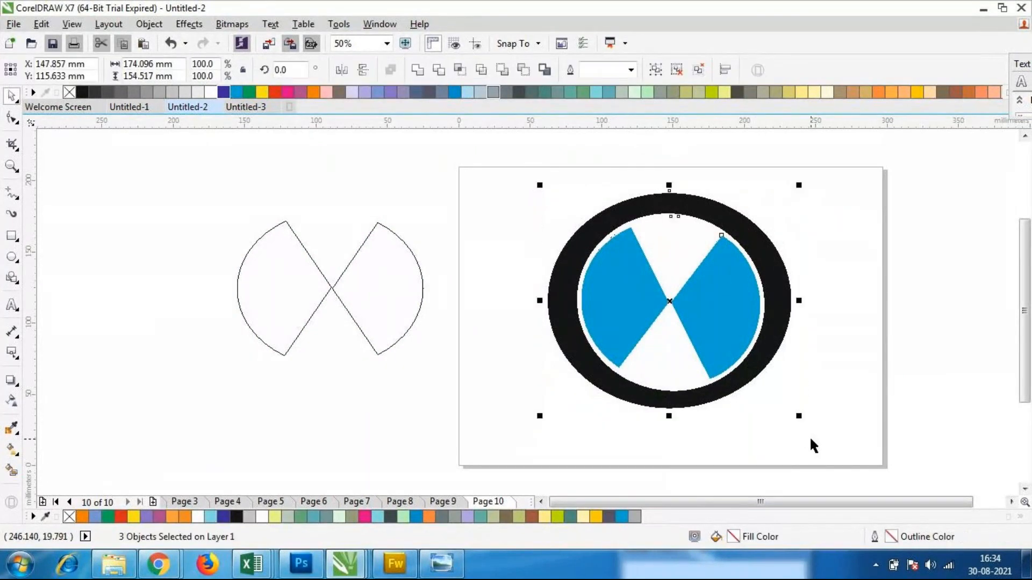
key(ctrl+g)
Try rotating the grouped emblem to about 267 degrees, and undo the rotation
click(804, 413)
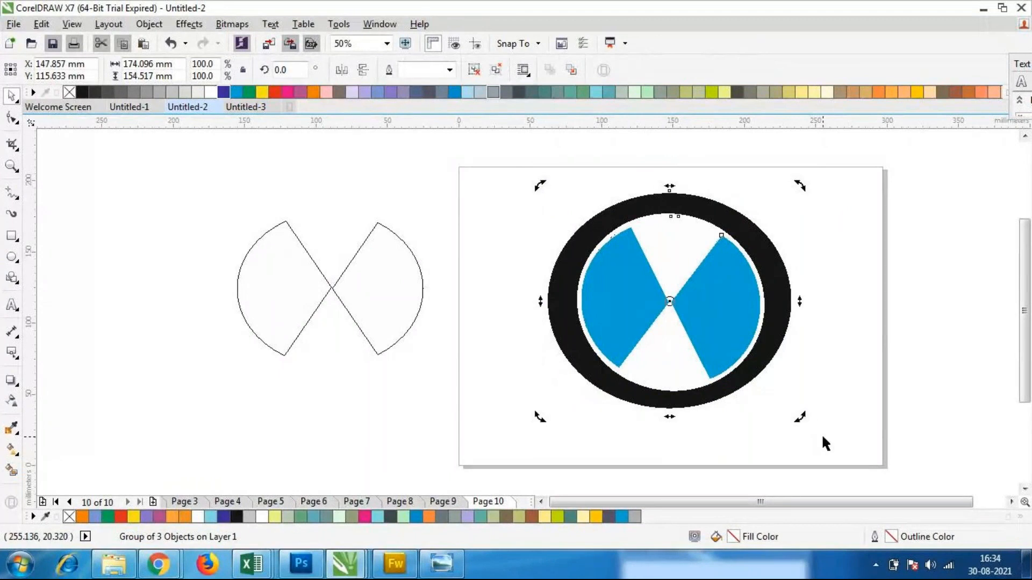
drag(800, 417, 594, 380)
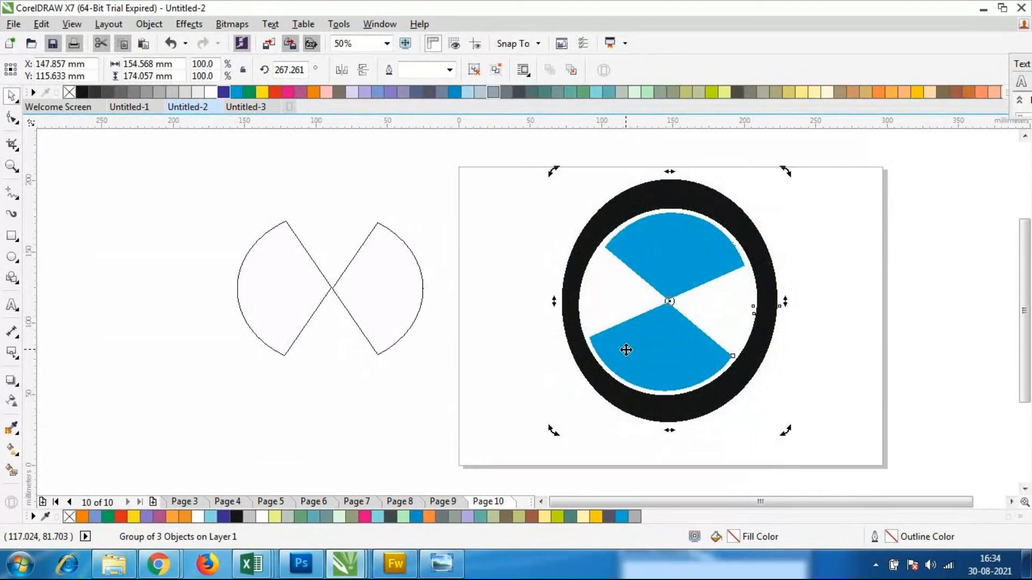
key(ctrl+z)
click(791, 380)
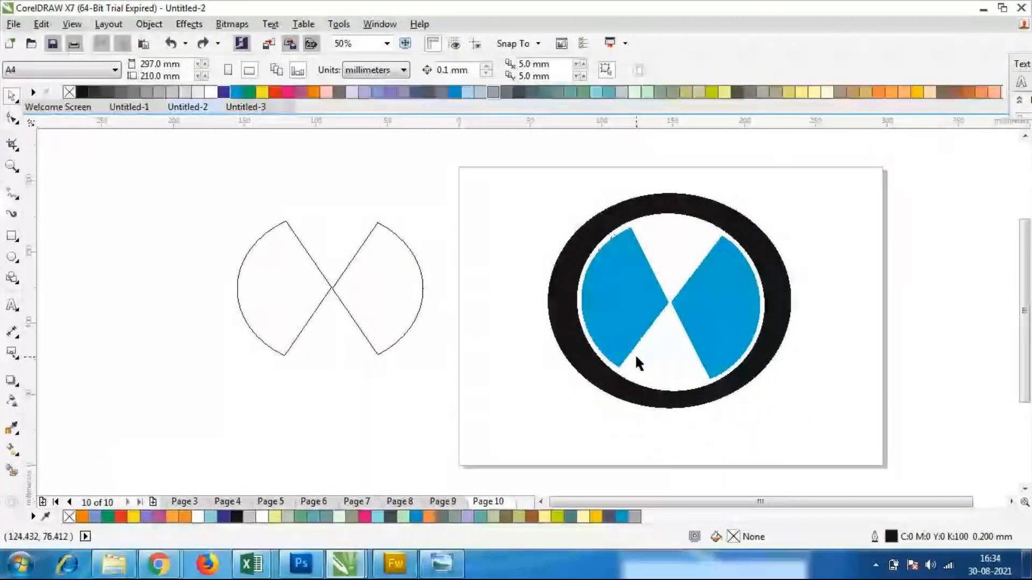
Try stretching the grouped emblem upward to about 160 mm high, and undo the resize
click(578, 250)
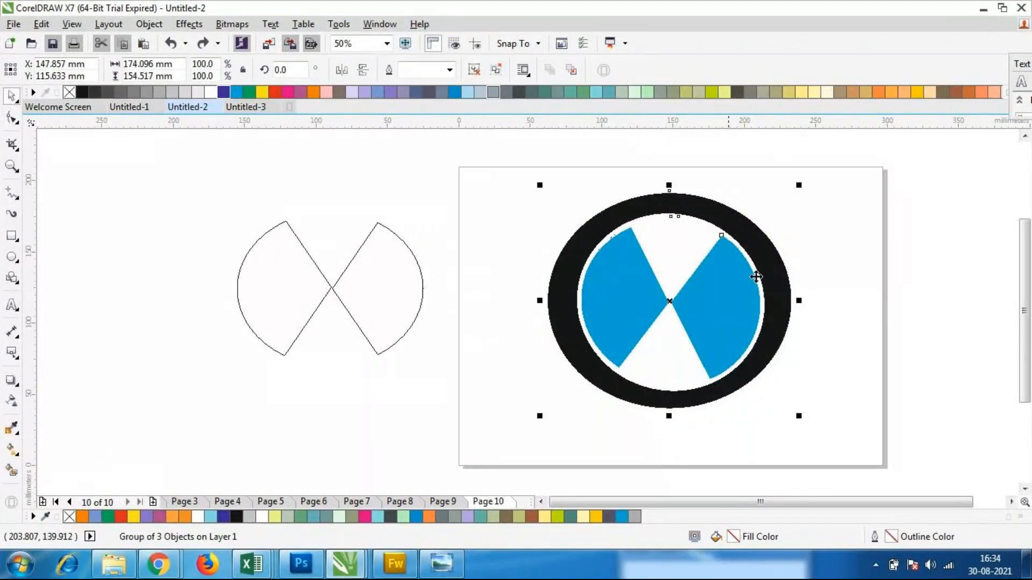
drag(668, 186, 669, 177)
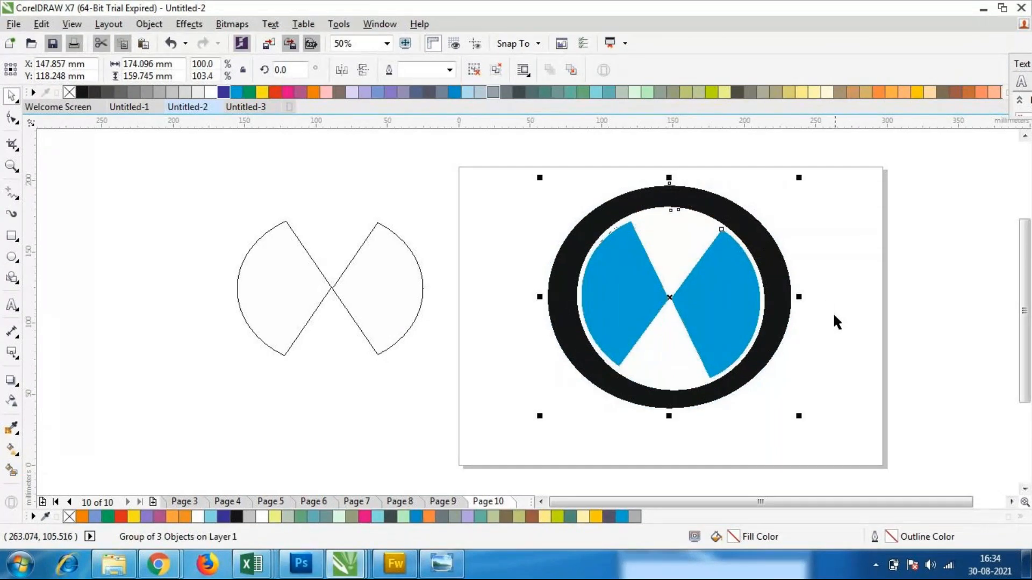
key(ctrl+z)
click(532, 350)
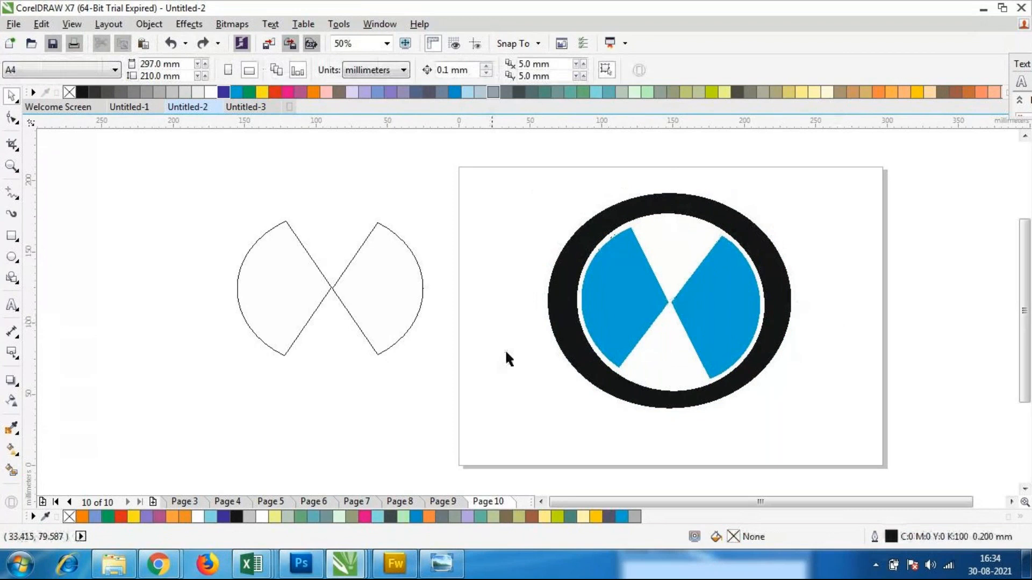
Delete the outlined two-wedge shape beside the page
click(386, 302)
key(Delete)
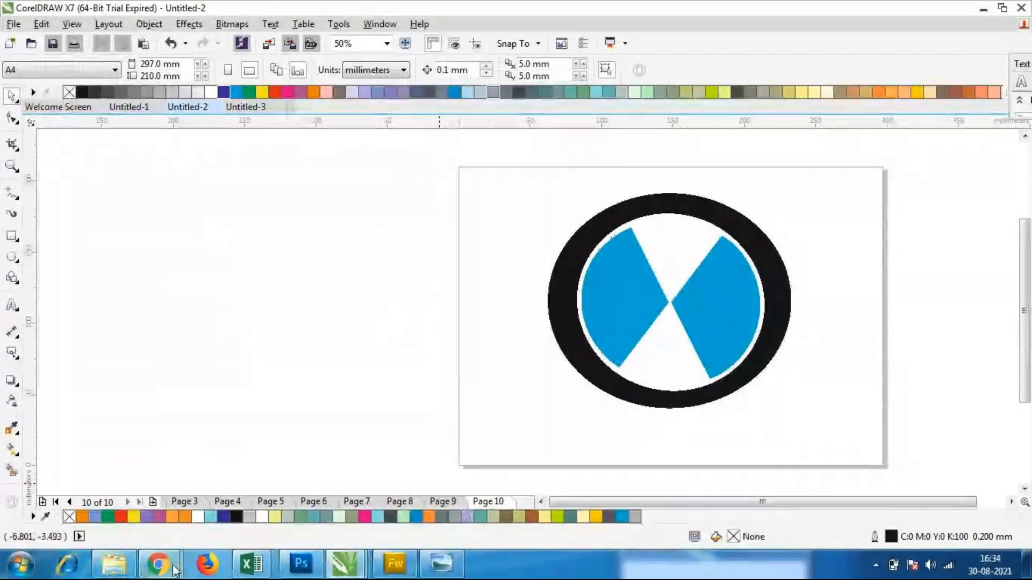
Switch to the GoToMeeting session in Chrome
mouse_move(157, 565)
click(128, 512)
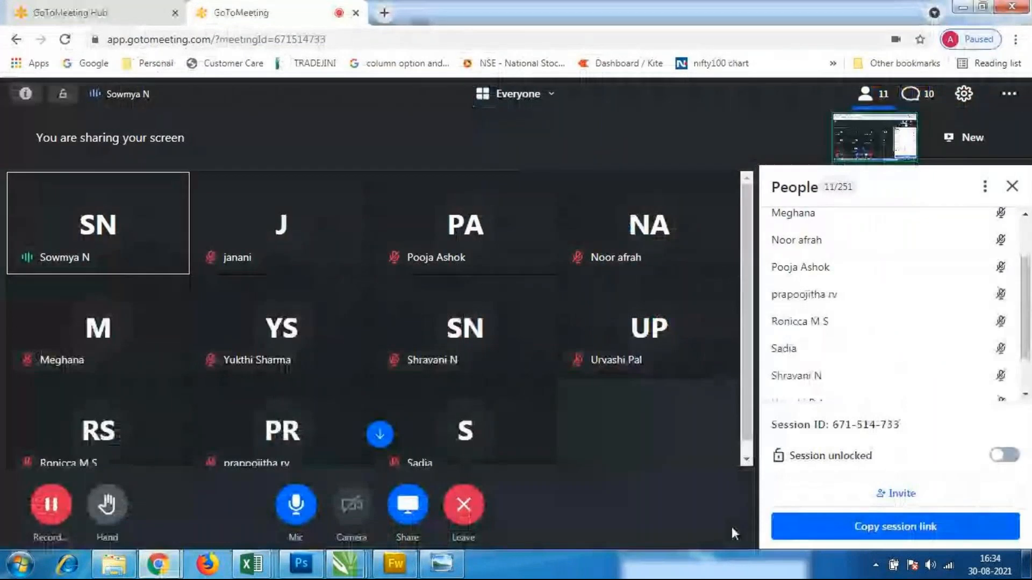